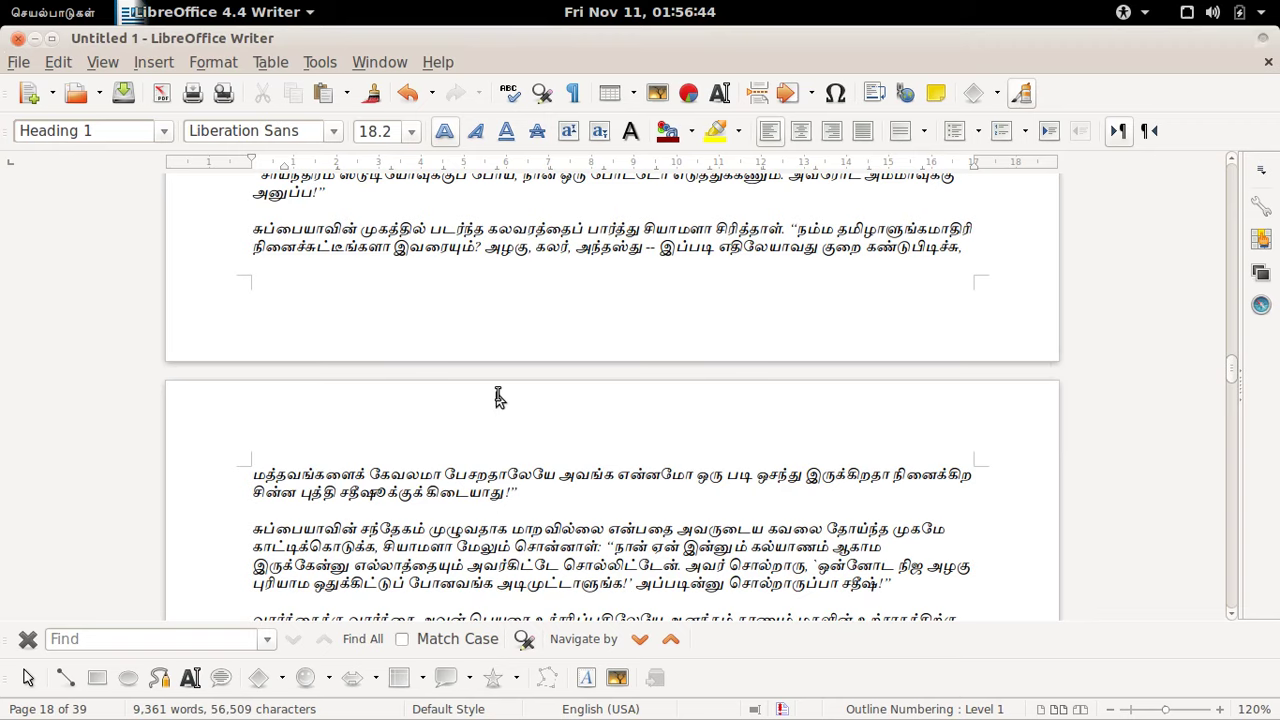
# Step: Delete the extra blank lines above the paragraph starting "மாலையும் கழுத்துமாக"
pyautogui.scroll(-12, 498, 397)
pyautogui.scroll(6, 498, 397)
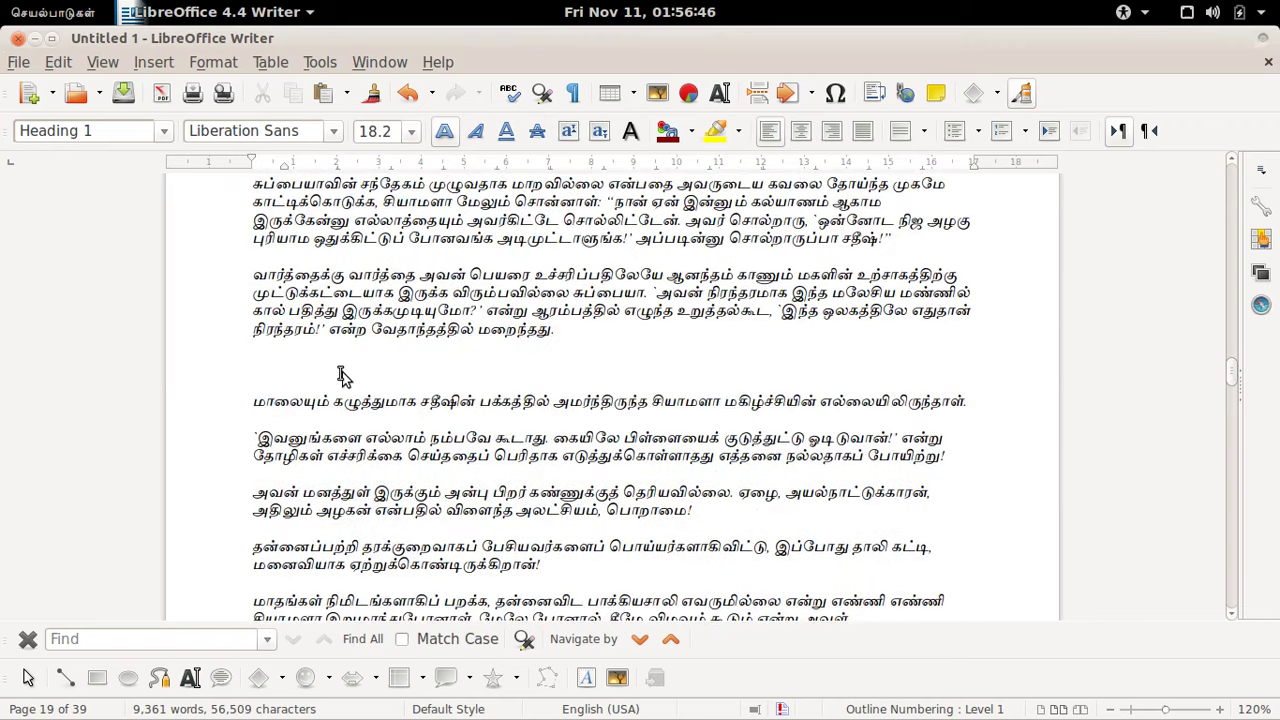
pyautogui.click(290, 364)
pyautogui.press('Delete')
pyautogui.press('Delete')
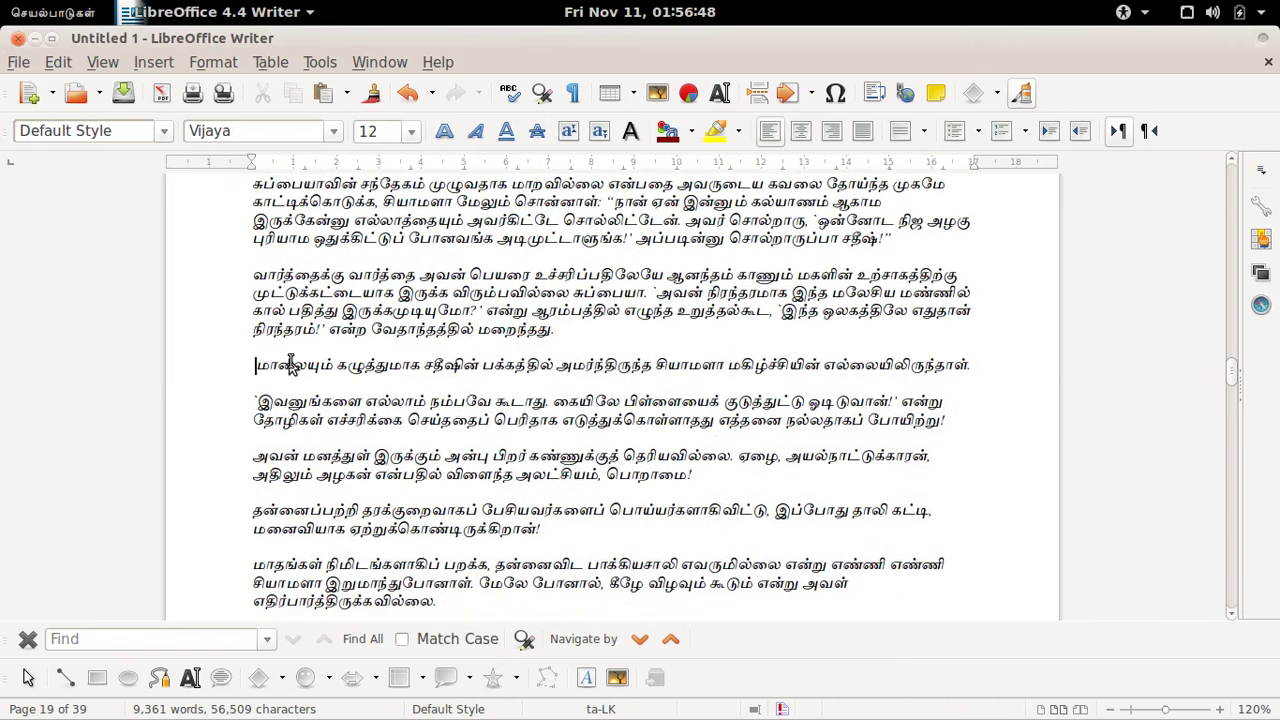
# Step: Delete the extra blank lines above the paragraph starting "வேலைக்கு வந்த மலேசிய நாட்டில்"
pyautogui.press('Down')
pyautogui.press('Down')
pyautogui.press('Down')
pyautogui.press('Down')
pyautogui.press('Down')
pyautogui.press('Down')
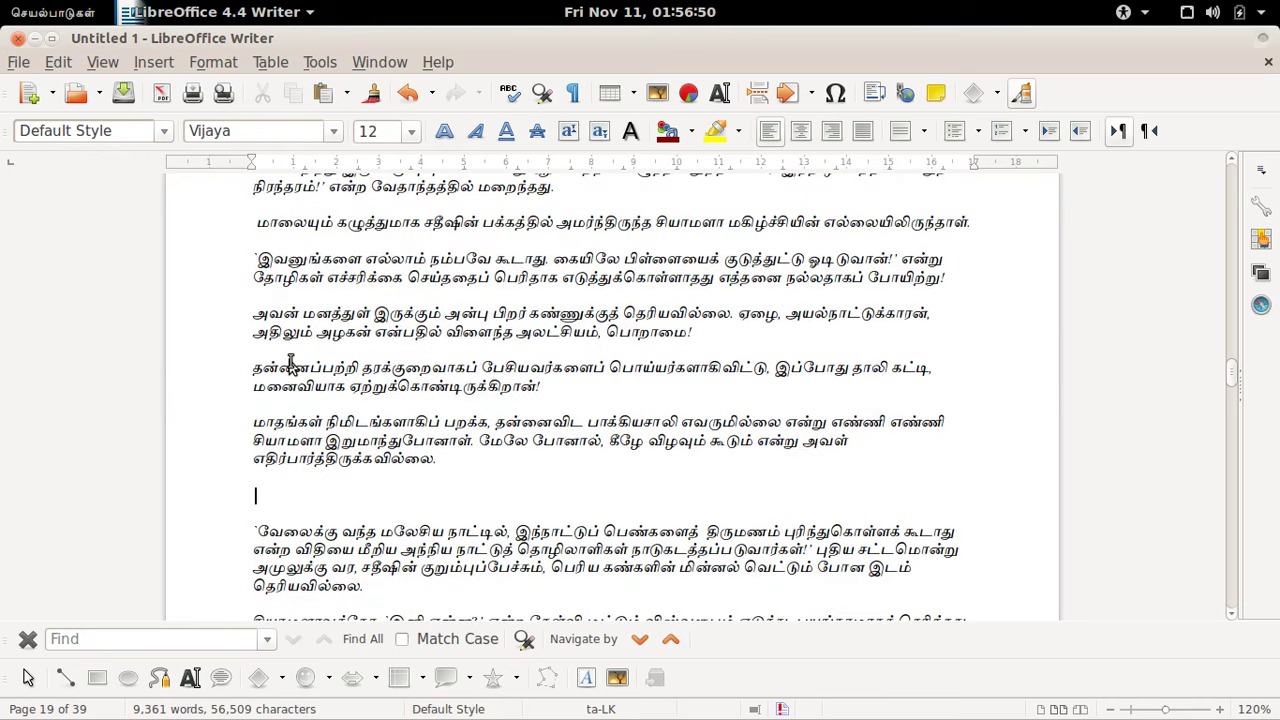
pyautogui.press('Delete')
pyautogui.press('Delete')
# Step: Insert a page break before the story title "காலம் கடந்தபின்னே" so that it starts on a new page
pyautogui.press('Down')
pyautogui.press('Down')
pyautogui.press('Down')
pyautogui.press('Down')
pyautogui.press('Down')
pyautogui.press('Down')
pyautogui.press('Down')
pyautogui.press('Down')
pyautogui.press('Down')
pyautogui.press('Down')
pyautogui.press('Down')
pyautogui.press('Down')
pyautogui.press('Down')
pyautogui.press('Down')
pyautogui.press('Down')
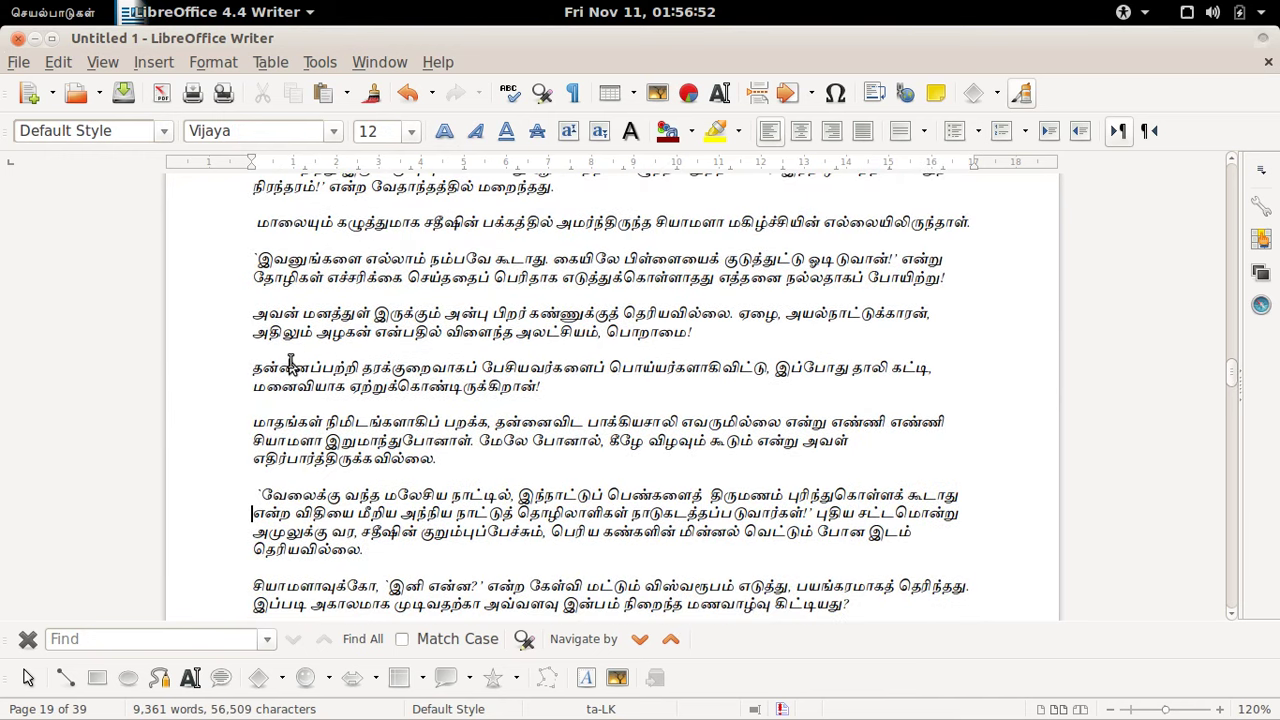
pyautogui.press('Down')
pyautogui.press('Down')
pyautogui.press('Down')
pyautogui.press('Down')
pyautogui.press('Down')
pyautogui.press('Down')
pyautogui.press('Down')
pyautogui.press('Down')
pyautogui.press('Down')
pyautogui.press('Down')
pyautogui.press('Down')
pyautogui.press('Down')
pyautogui.press('Down')
pyautogui.press('Down')
pyautogui.press('Down')
pyautogui.press('Down')
pyautogui.press('Down')
pyautogui.press('Down')
pyautogui.press('Down')
pyautogui.press('Down')
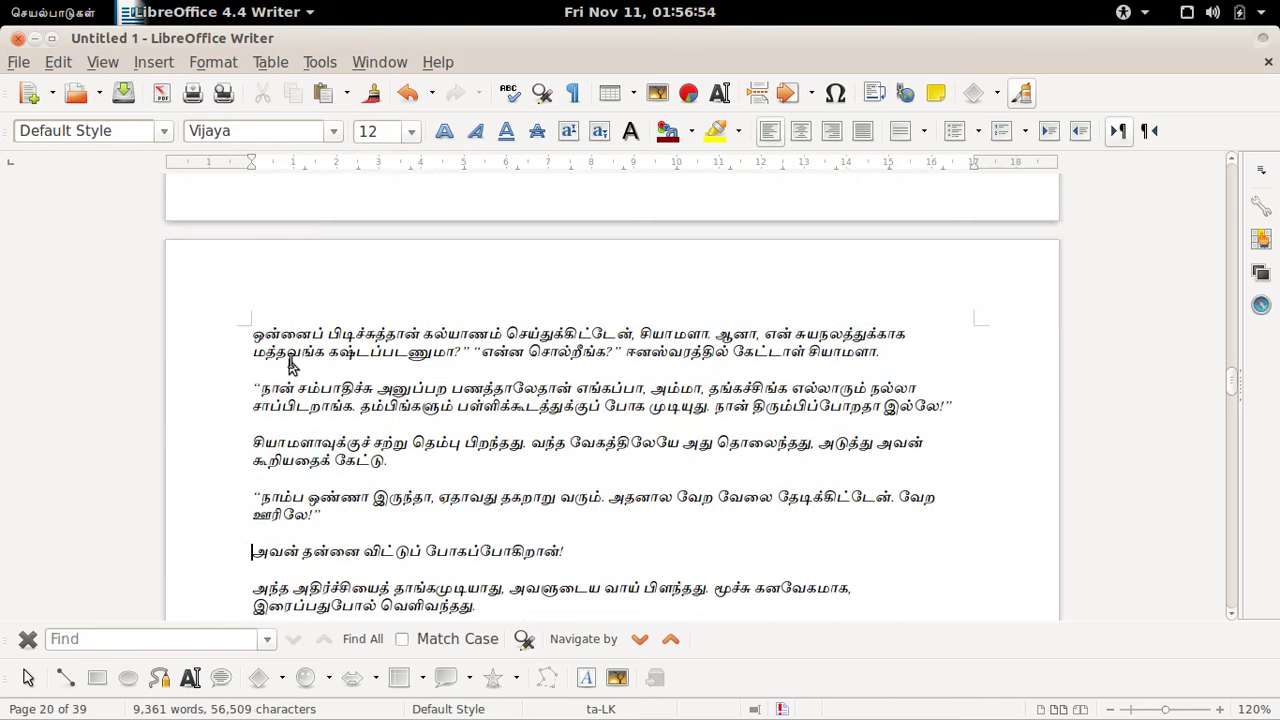
pyautogui.press('Down')
pyautogui.press('Down')
pyautogui.press('Down')
pyautogui.press('Down')
pyautogui.press('Down')
pyautogui.press('Down')
pyautogui.press('Down')
pyautogui.press('Down')
pyautogui.press('Down')
pyautogui.press('Down')
pyautogui.press('Down')
pyautogui.press('Down')
pyautogui.press('Down')
pyautogui.press('Down')
pyautogui.press('Down')
pyautogui.press('Down')
pyautogui.press('Down')
pyautogui.press('Down')
pyautogui.press('Down')
pyautogui.press('Down')
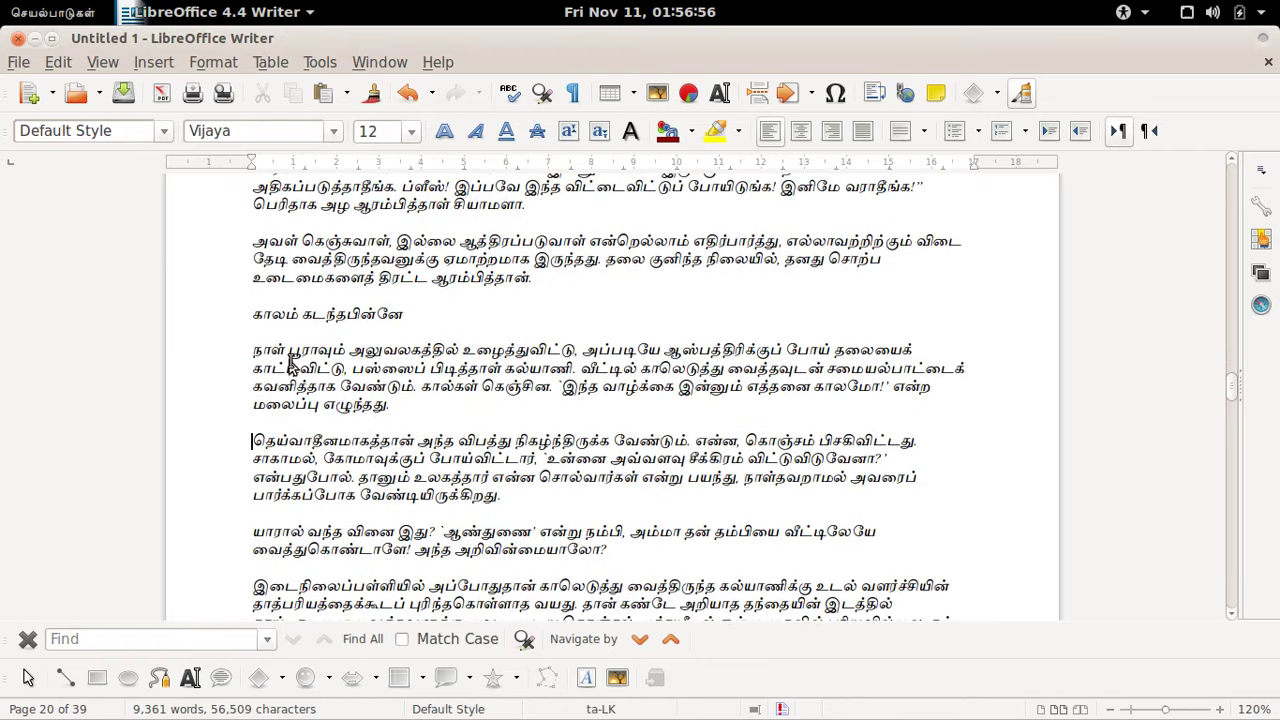
pyautogui.hotkey('ctrl', 'Return')
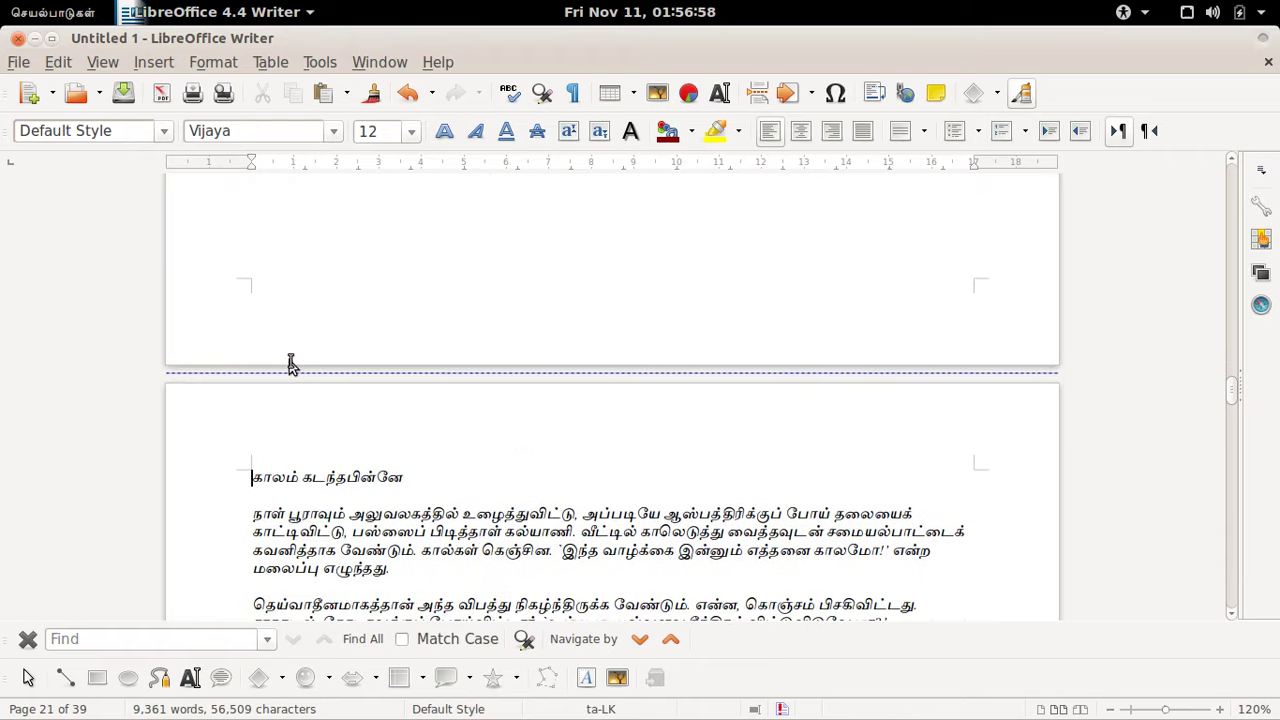
# Step: Number the story title "காலம் கடந்தபின்னே" as 5 and apply the Heading 1 style to it
pyautogui.write('5')
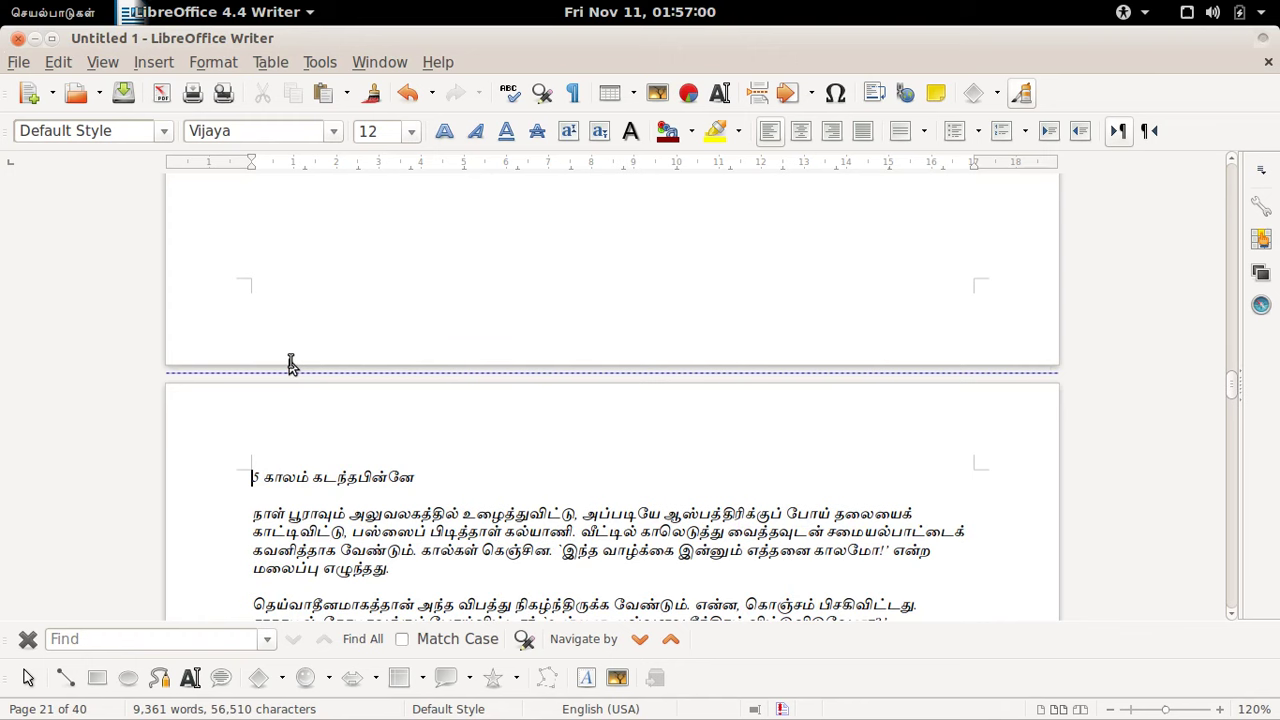
pyautogui.hotkey('shift', 'End')
pyautogui.click(163, 131)
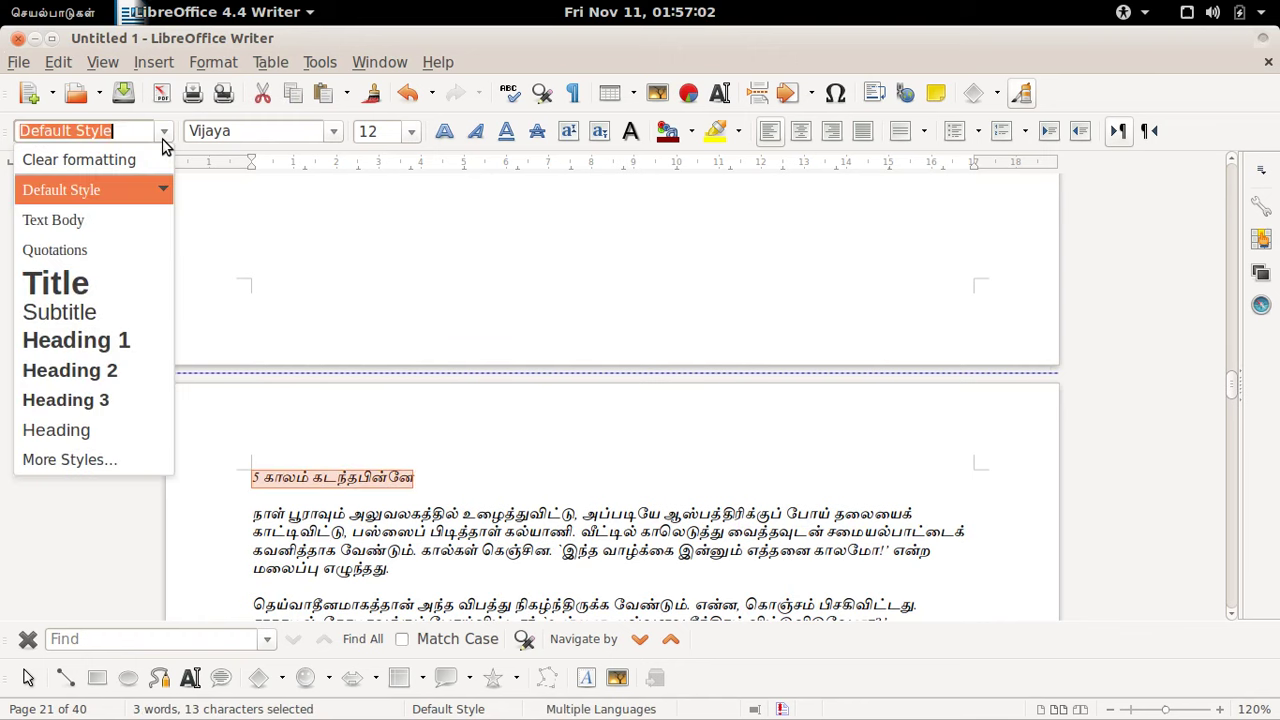
pyautogui.click(116, 333)
pyautogui.click(545, 508)
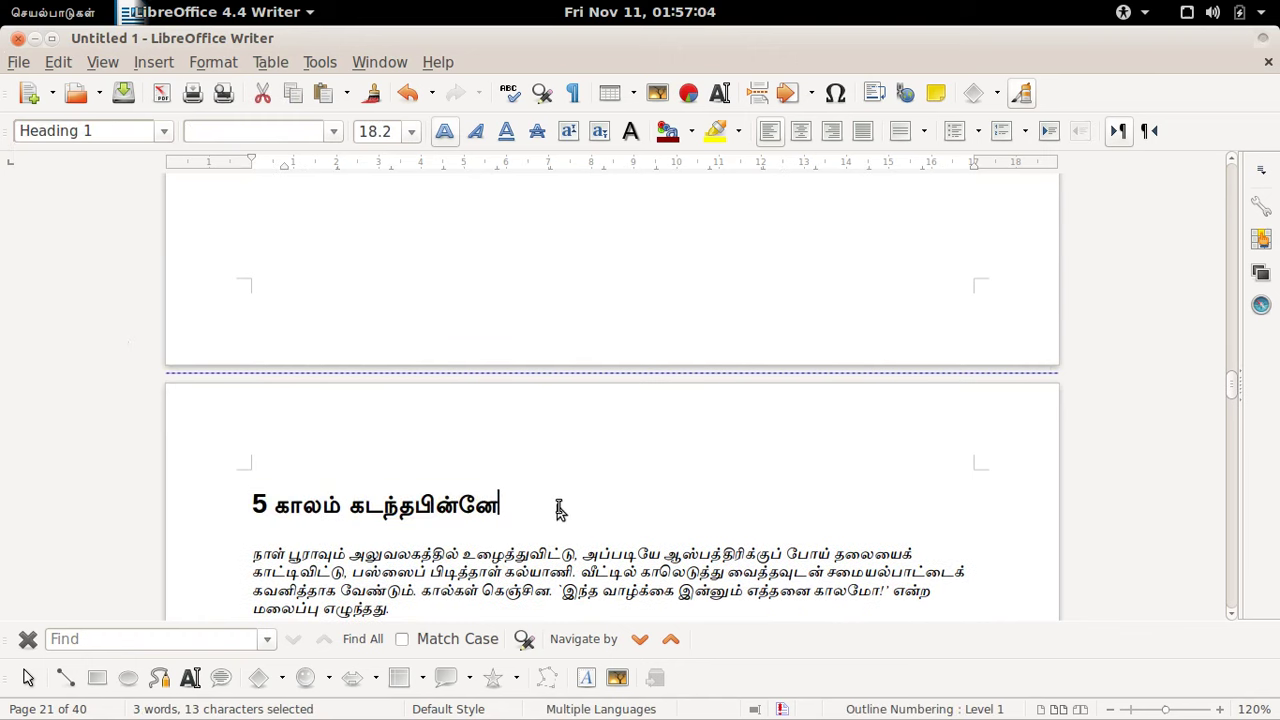
# Step: Switch to gedit to check the numbered list of story titles and return to LibreOffice Writer
pyautogui.scroll(-3, 557, 506)
pyautogui.hotkey('alt', 'Tab')
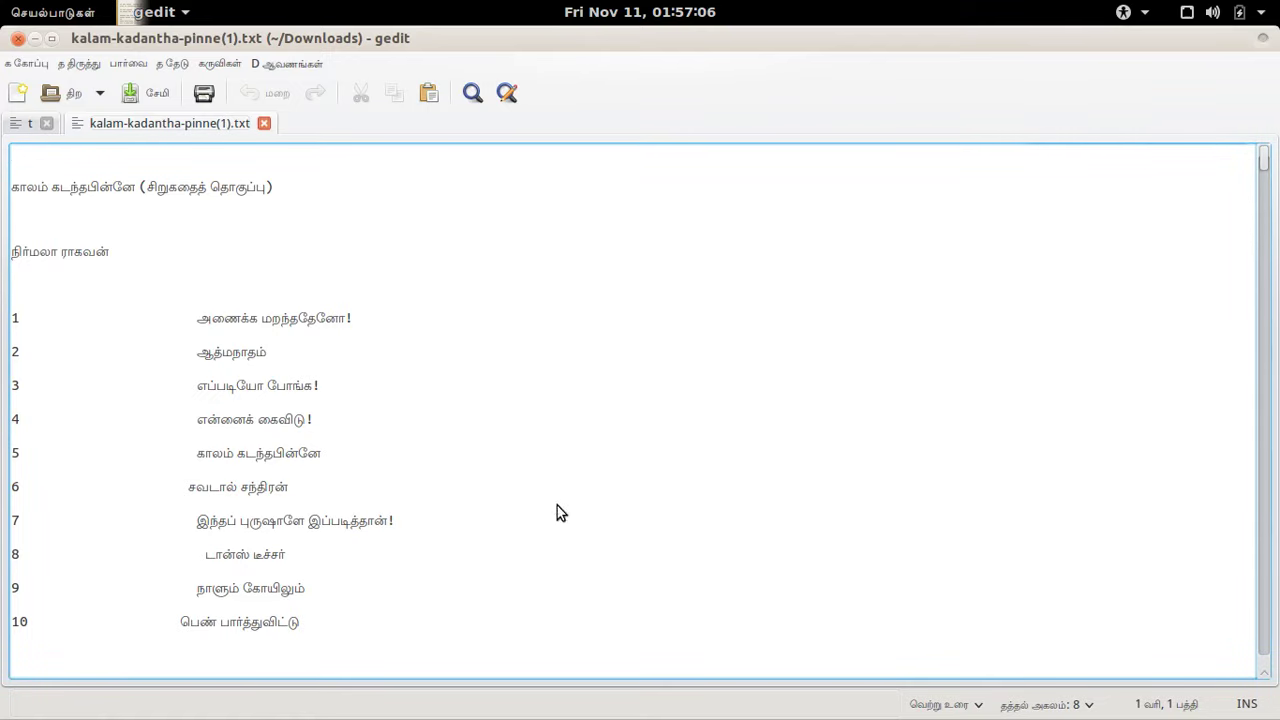
pyautogui.hotkey('alt', 'Tab')
# Step: Delete one extra blank line above the paragraph starting "நான் புத்திகெட்டுப்போய்" in the fifth story
pyautogui.scroll(-5, 492, 432)
pyautogui.scroll(-5, 492, 432)
pyautogui.click(416, 218)
pyautogui.hotkey('ctrl', '0')
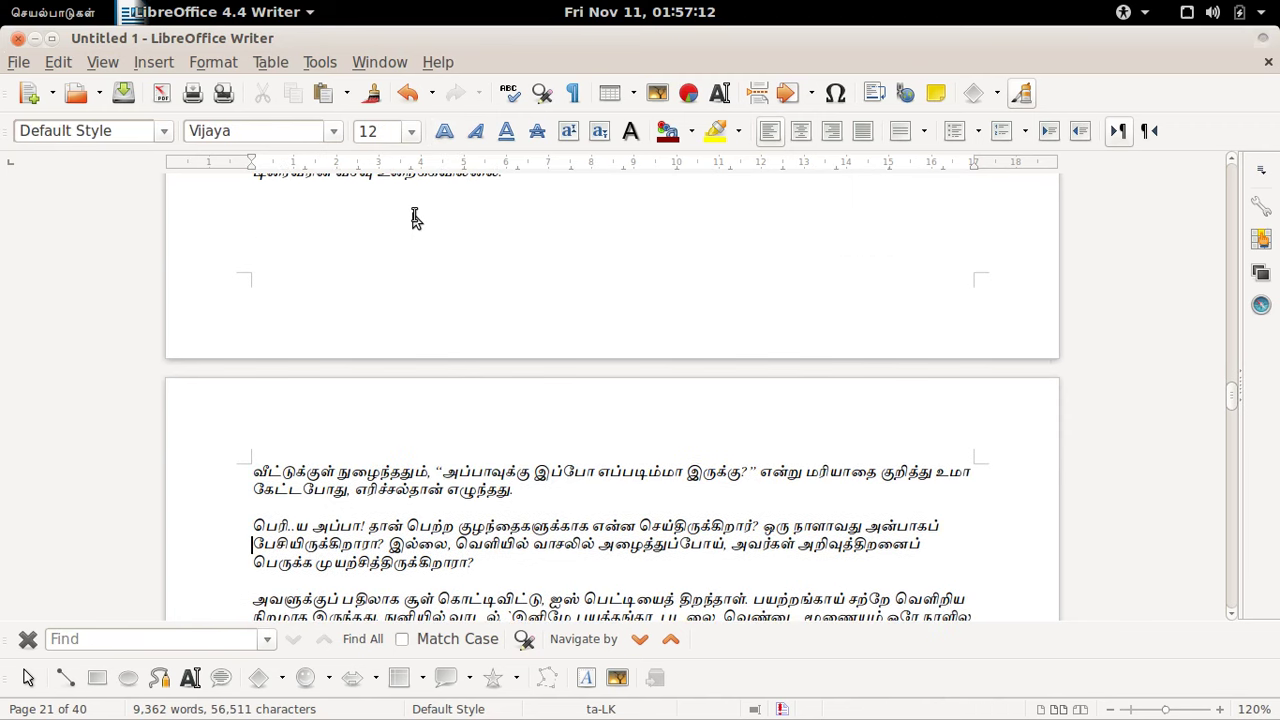
pyautogui.press('Down')
pyautogui.press('Down')
pyautogui.press('Down')
pyautogui.press('Down')
pyautogui.press('Down')
pyautogui.press('Down')
pyautogui.press('Down')
pyautogui.press('Down')
pyautogui.press('Down')
pyautogui.press('Down')
pyautogui.press('Down')
pyautogui.press('Down')
pyautogui.press('Down')
pyautogui.press('Down')
pyautogui.press('Down')
pyautogui.press('Down')
pyautogui.press('Down')
pyautogui.press('Down')
pyautogui.press('Down')
pyautogui.press('Down')
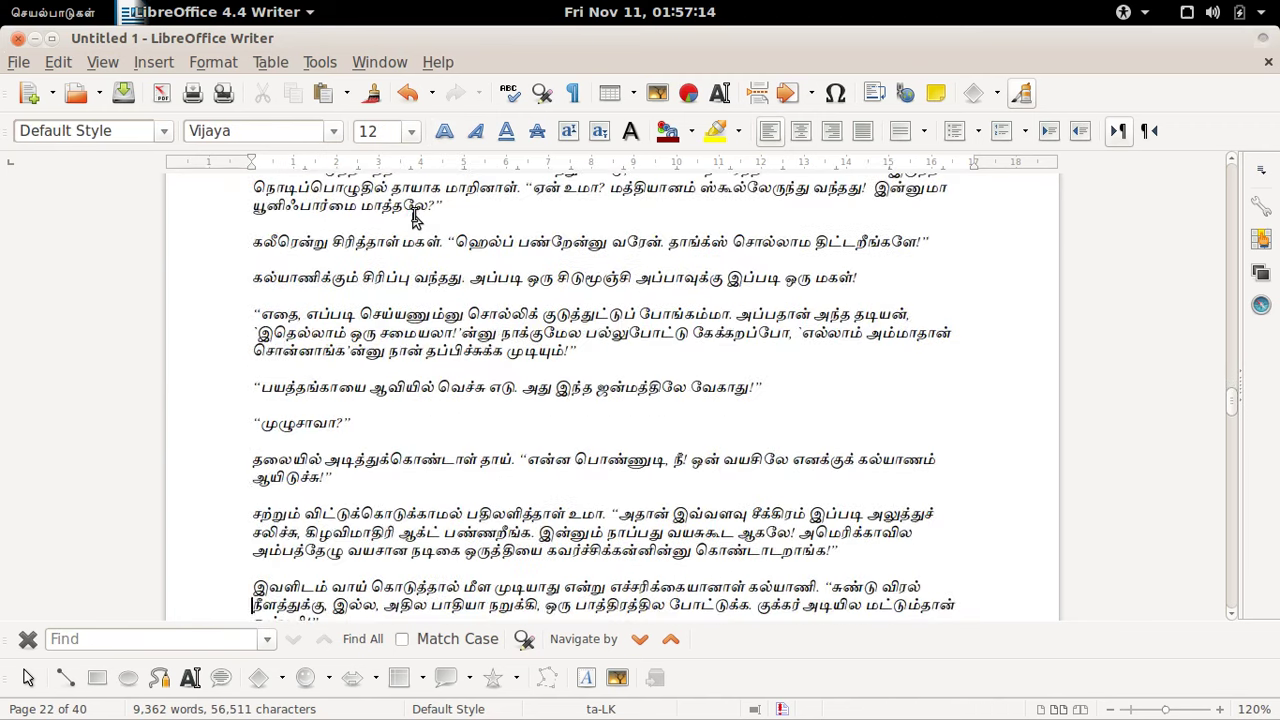
pyautogui.press('Down')
pyautogui.press('Down')
pyautogui.press('Down')
pyautogui.press('Down')
pyautogui.press('Down')
pyautogui.press('Down')
pyautogui.press('Down')
pyautogui.press('Down')
pyautogui.press('Down')
pyautogui.press('Down')
pyautogui.press('Down')
pyautogui.press('Down')
pyautogui.press('Down')
pyautogui.press('Down')
pyautogui.press('Down')
pyautogui.press('Down')
pyautogui.press('Down')
pyautogui.press('Down')
pyautogui.press('Down')
pyautogui.press('Down')
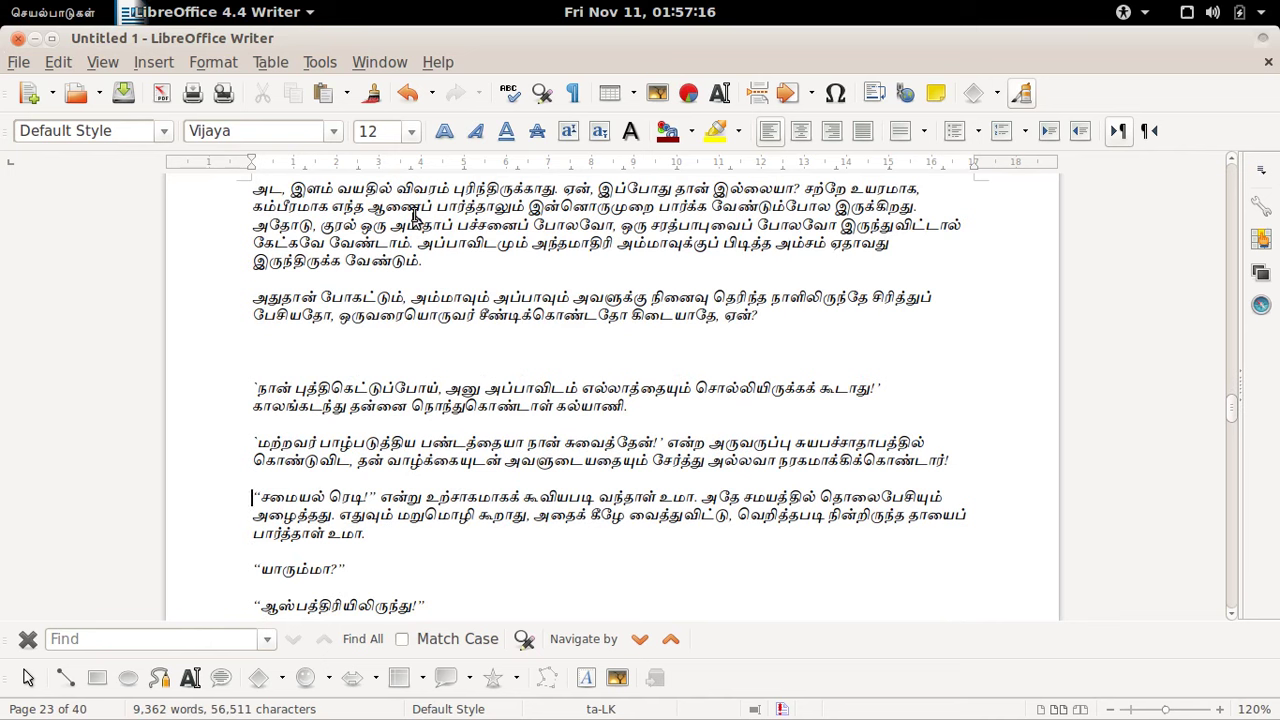
pyautogui.press('Delete')
pyautogui.press('Down')
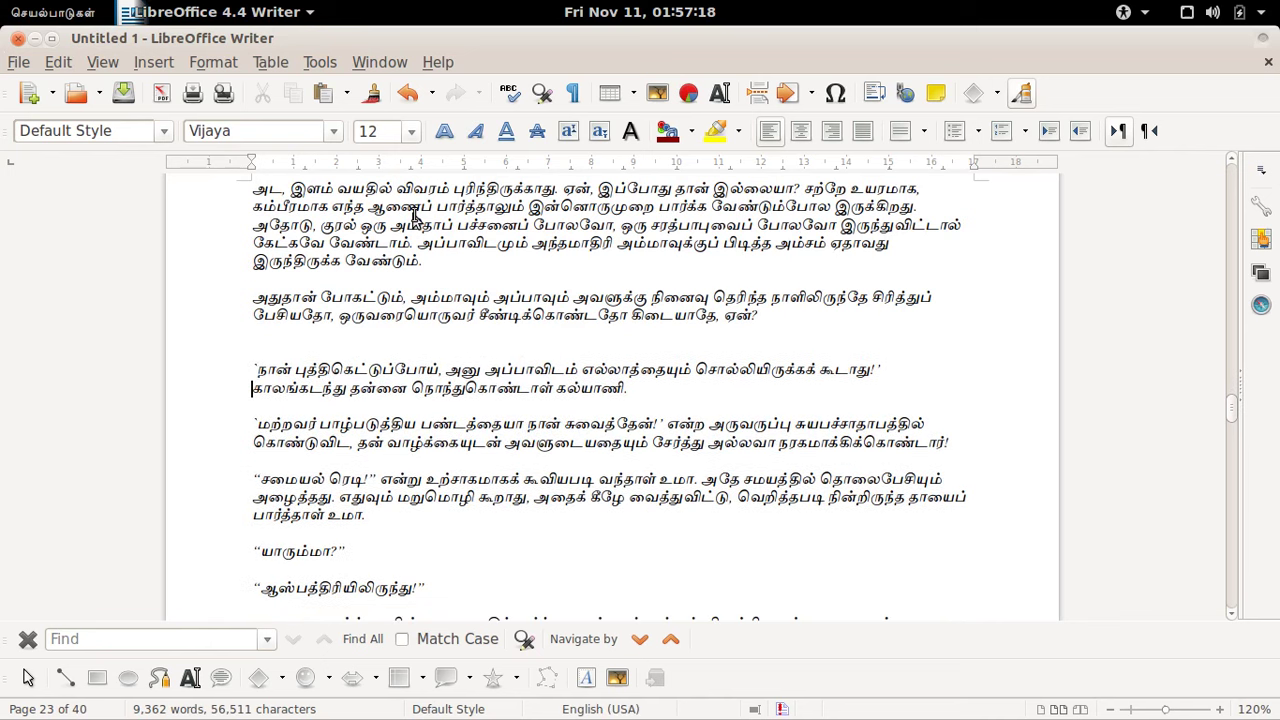
# Step: Delete the blank lines above the story title "சவடால் சந்திரன்" so that it sits at the top of its page
pyautogui.press('Down')
pyautogui.press('Down')
pyautogui.press('Down')
pyautogui.press('Down')
pyautogui.press('Down')
pyautogui.press('Down')
pyautogui.press('Down')
pyautogui.press('Down')
pyautogui.press('Down')
pyautogui.press('Down')
pyautogui.press('Down')
pyautogui.press('Down')
pyautogui.press('Down')
pyautogui.press('Down')
pyautogui.press('Down')
pyautogui.press('Down')
pyautogui.press('Down')
pyautogui.press('Down')
pyautogui.press('Down')
pyautogui.press('Down')
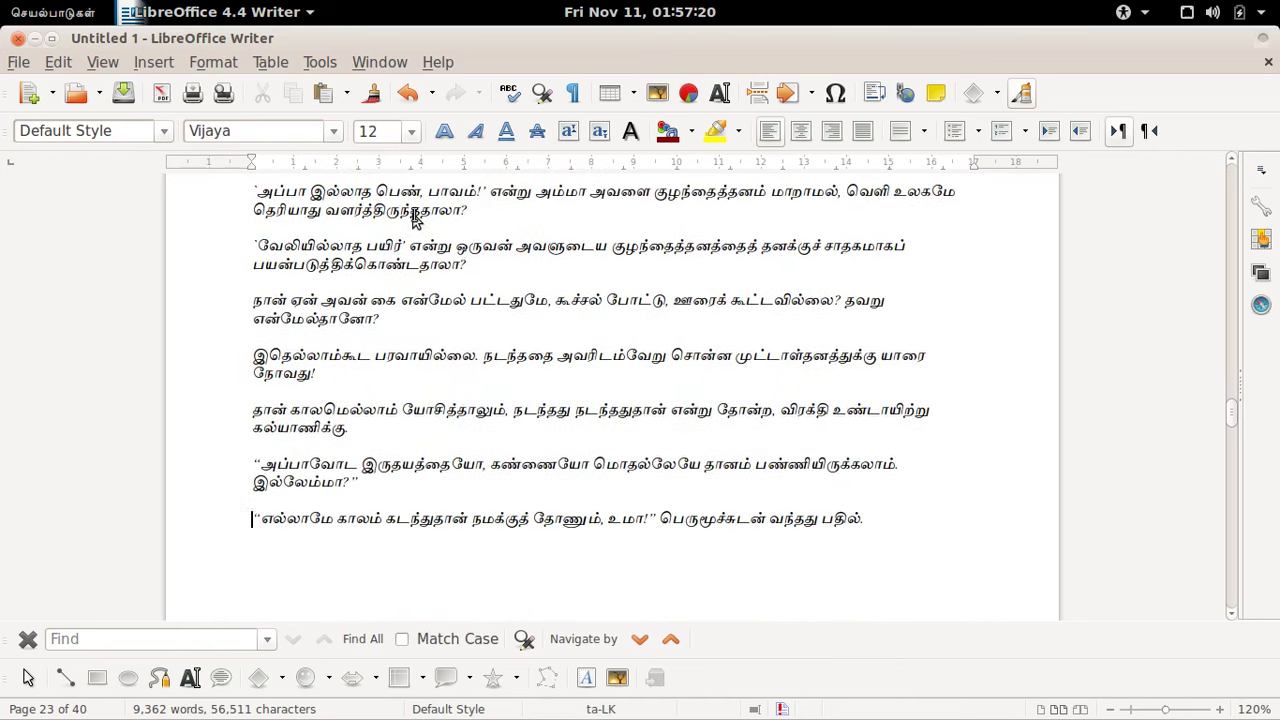
pyautogui.press('Down')
pyautogui.press('Down')
pyautogui.press('Down')
pyautogui.press('Down')
pyautogui.press('Down')
pyautogui.press('Down')
pyautogui.press('Down')
pyautogui.press('Down')
pyautogui.press('Down')
pyautogui.press('Down')
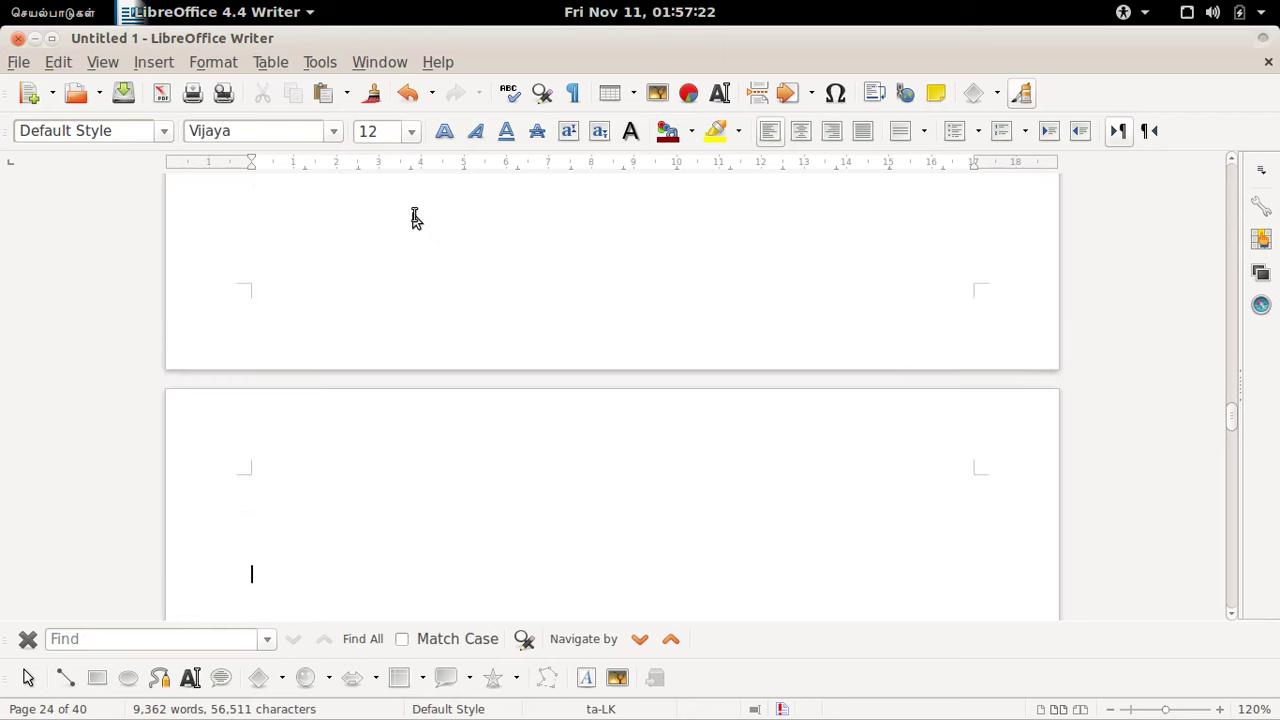
pyautogui.press('Down')
pyautogui.press('Down')
pyautogui.press('Down')
pyautogui.press('Down')
pyautogui.press('Down')
pyautogui.press('Down')
pyautogui.press('Down')
pyautogui.press('Down')
pyautogui.press('Down')
pyautogui.press('Down')
pyautogui.press('Down')
pyautogui.press('Down')
pyautogui.press('Down')
pyautogui.press('Down')
pyautogui.press('Down')
pyautogui.press('Down')
pyautogui.press('Down')
pyautogui.press('Down')
pyautogui.press('Down')
pyautogui.press('Down')
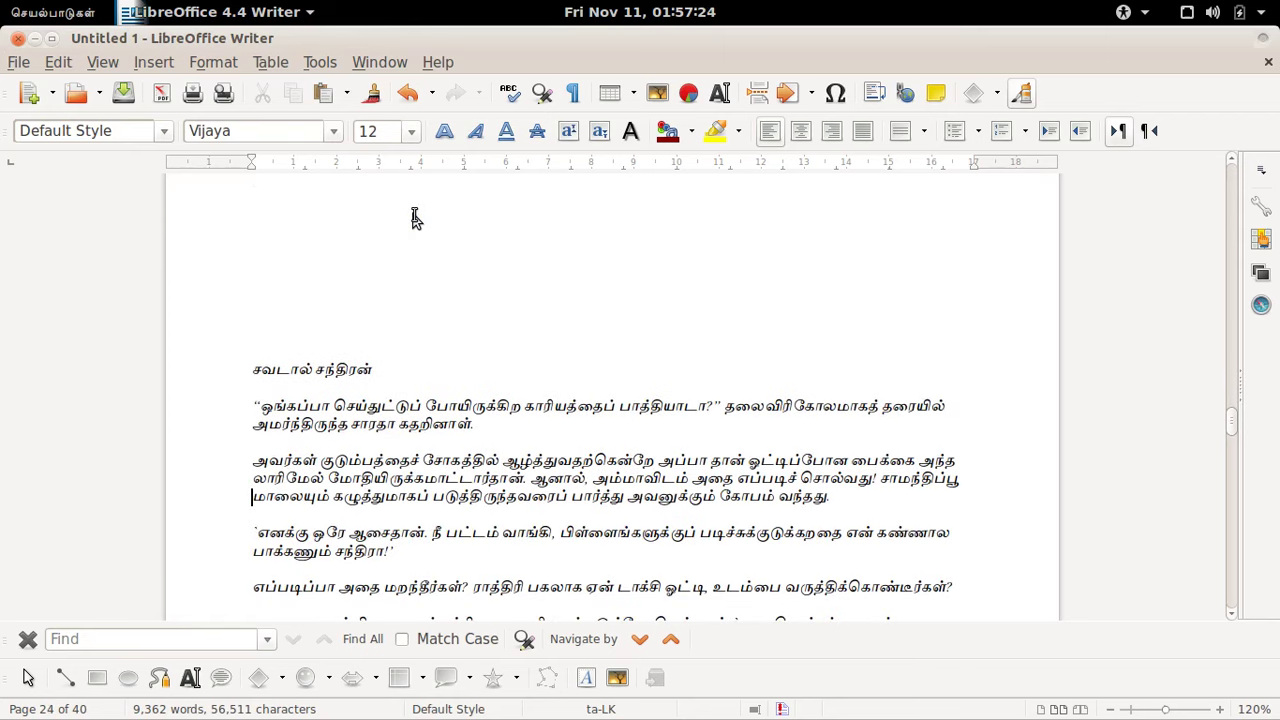
pyautogui.press('Up')
pyautogui.press('Up')
pyautogui.press('Up')
pyautogui.press('Up')
pyautogui.press('Up')
pyautogui.press('Up')
pyautogui.press('Up')
pyautogui.press('Up')
pyautogui.press('Up')
pyautogui.press('Up')
pyautogui.press('Up')
pyautogui.press('Up')
pyautogui.press('Up')
pyautogui.press('Up')
pyautogui.press('Up')
pyautogui.press('Up')
pyautogui.press('Up')
pyautogui.press('Up')
pyautogui.press('Up')
pyautogui.press('Up')
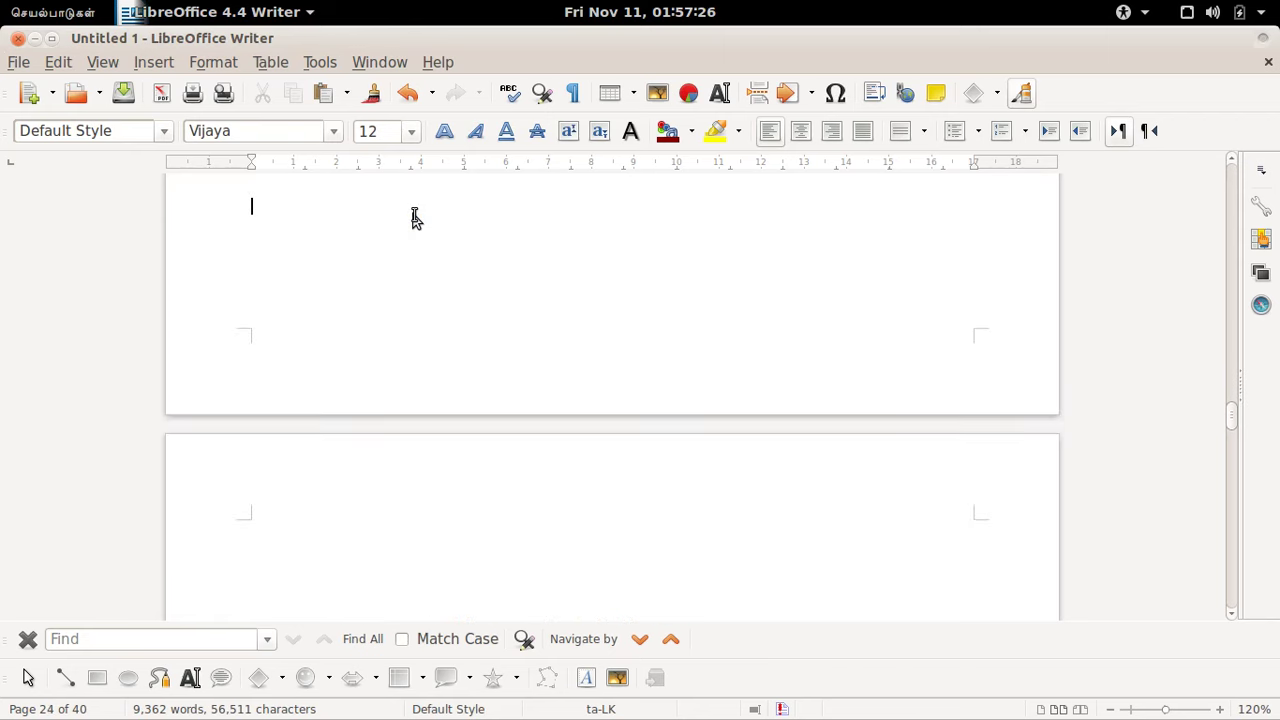
pyautogui.press('Down')
pyautogui.press('Down')
pyautogui.press('Down')
pyautogui.press('Up')
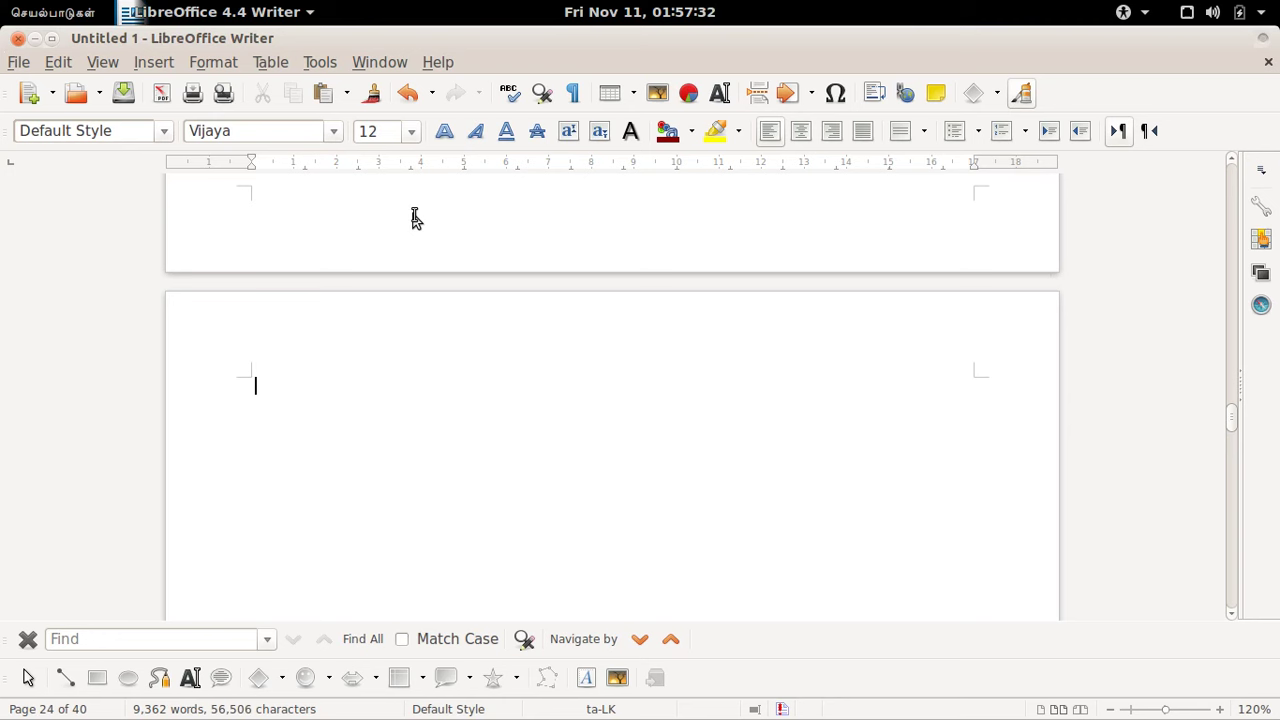
pyautogui.press('Delete')
pyautogui.press('Delete')
pyautogui.press('Delete')
pyautogui.press('Delete')
pyautogui.press('Delete')
pyautogui.press('Delete')
pyautogui.press('Delete')
pyautogui.press('Delete')
pyautogui.press('Delete')
pyautogui.press('Delete')
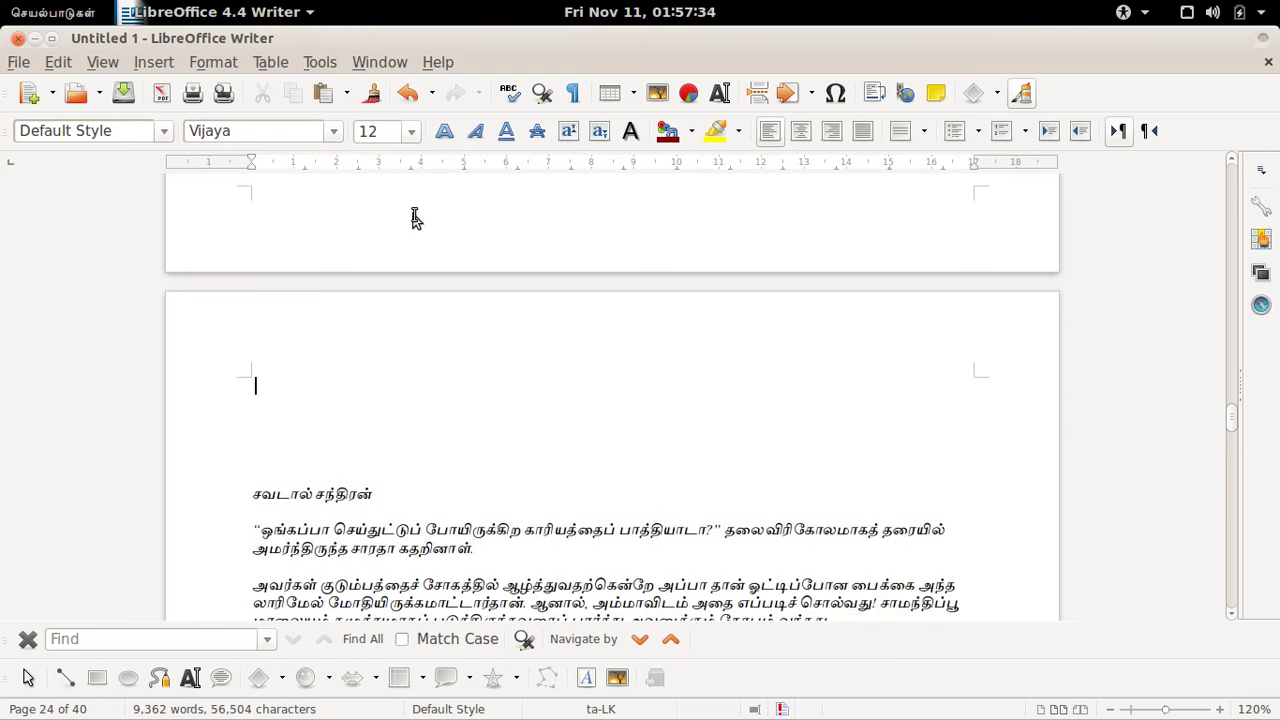
pyautogui.press('Delete')
pyautogui.press('Delete')
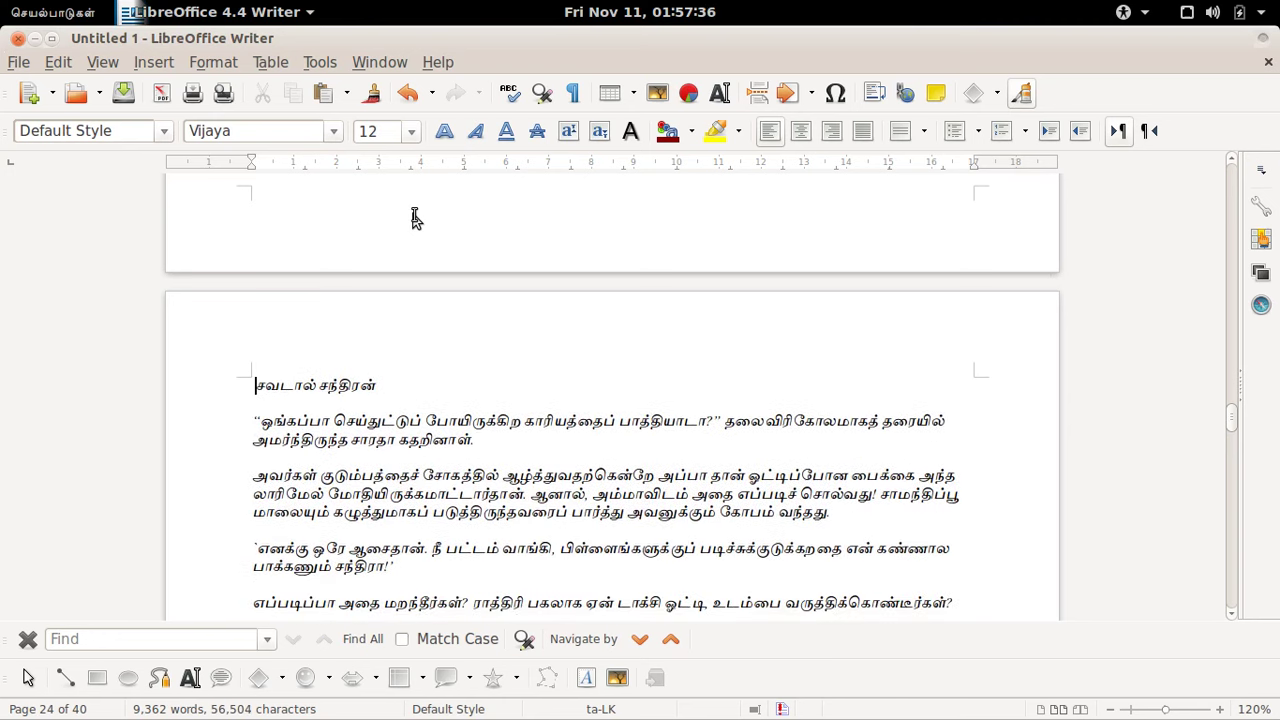
# Step: Number the story title "சவடால் சந்திரன்" as 6, matching the title list in gedit, and apply the Heading 1 style to it
pyautogui.hotkey('alt', 'Tab')
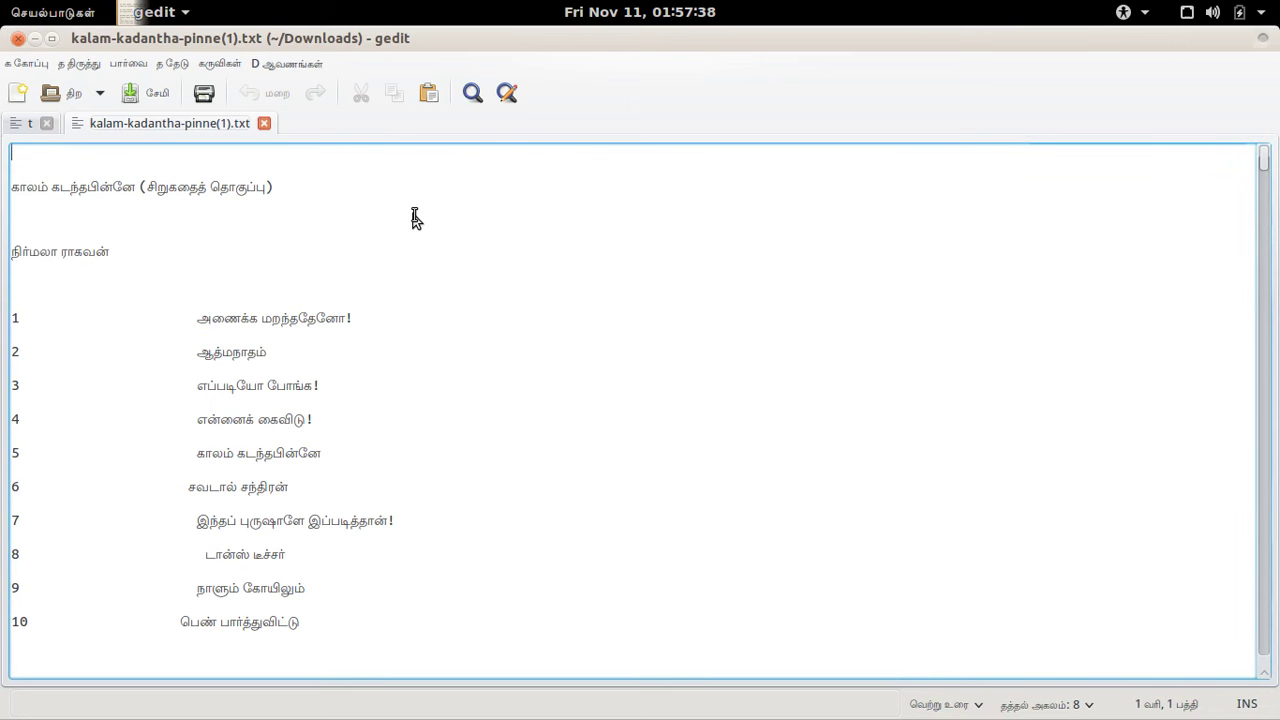
pyautogui.hotkey('alt', 'Tab')
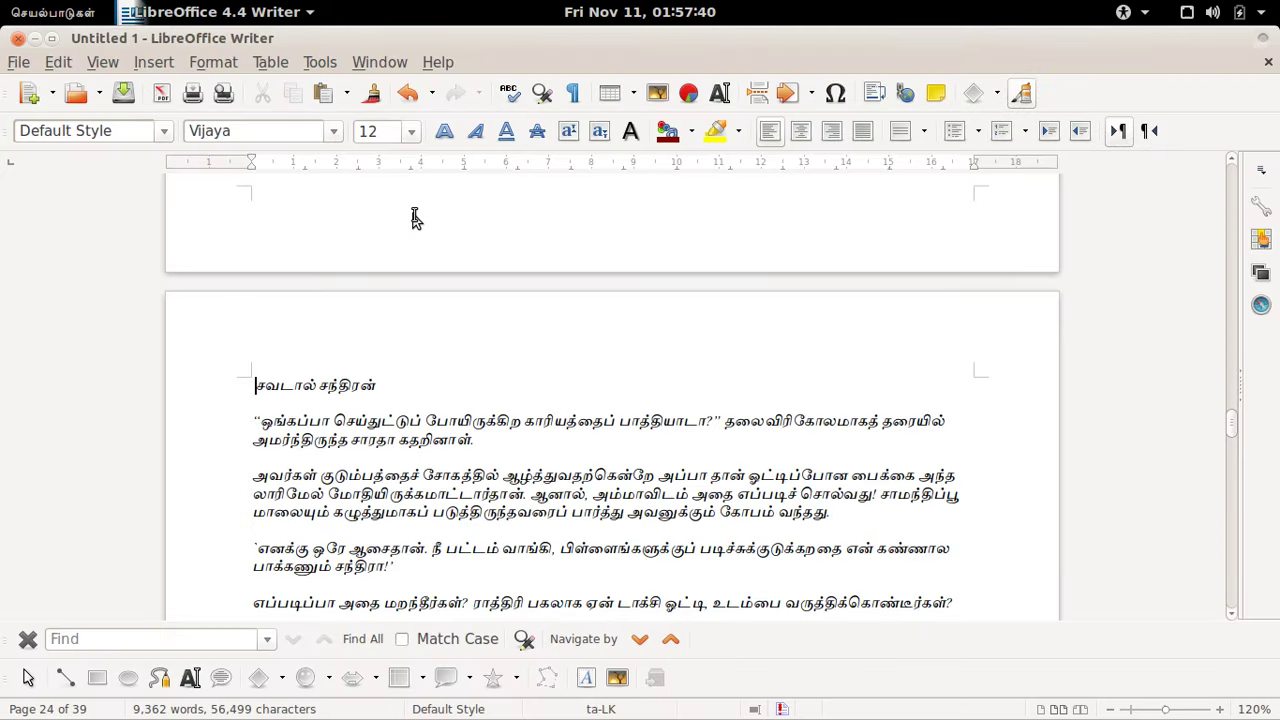
pyautogui.write('6')
pyautogui.press('Home')
pyautogui.hotkey('shift', 'Down')
pyautogui.hotkey('shift', 'Left')
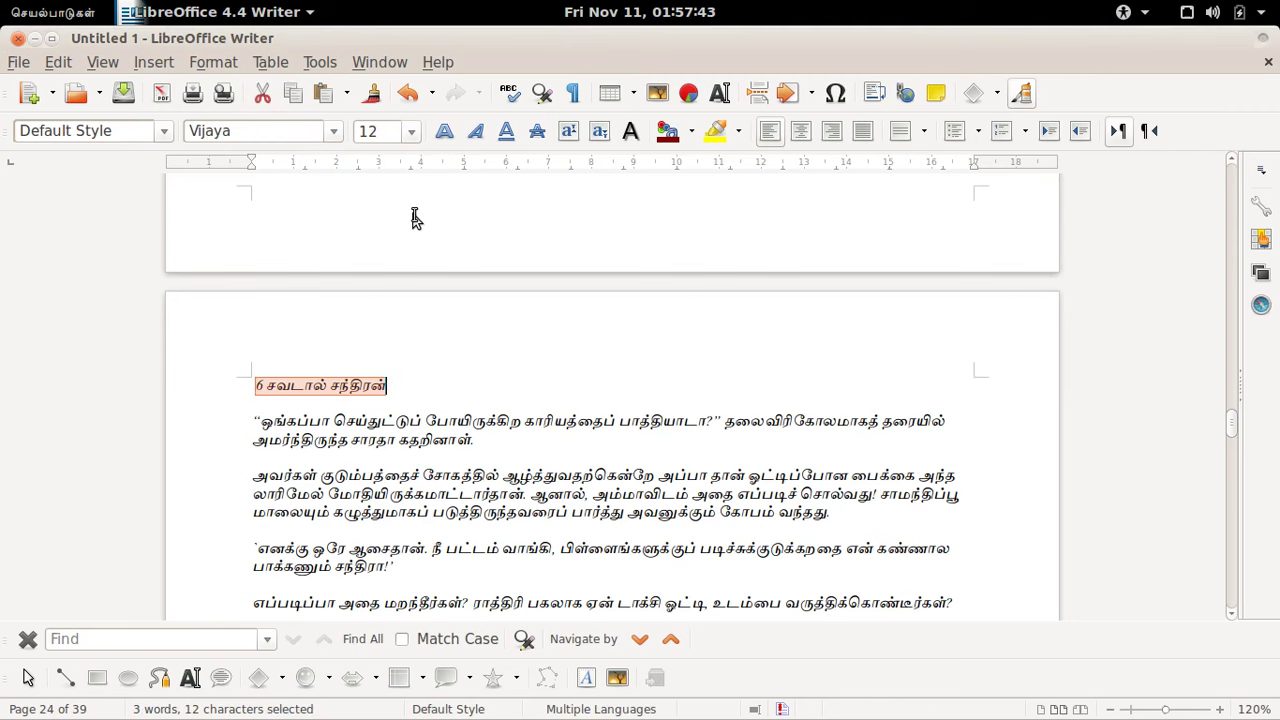
pyautogui.click(165, 132)
pyautogui.click(90, 340)
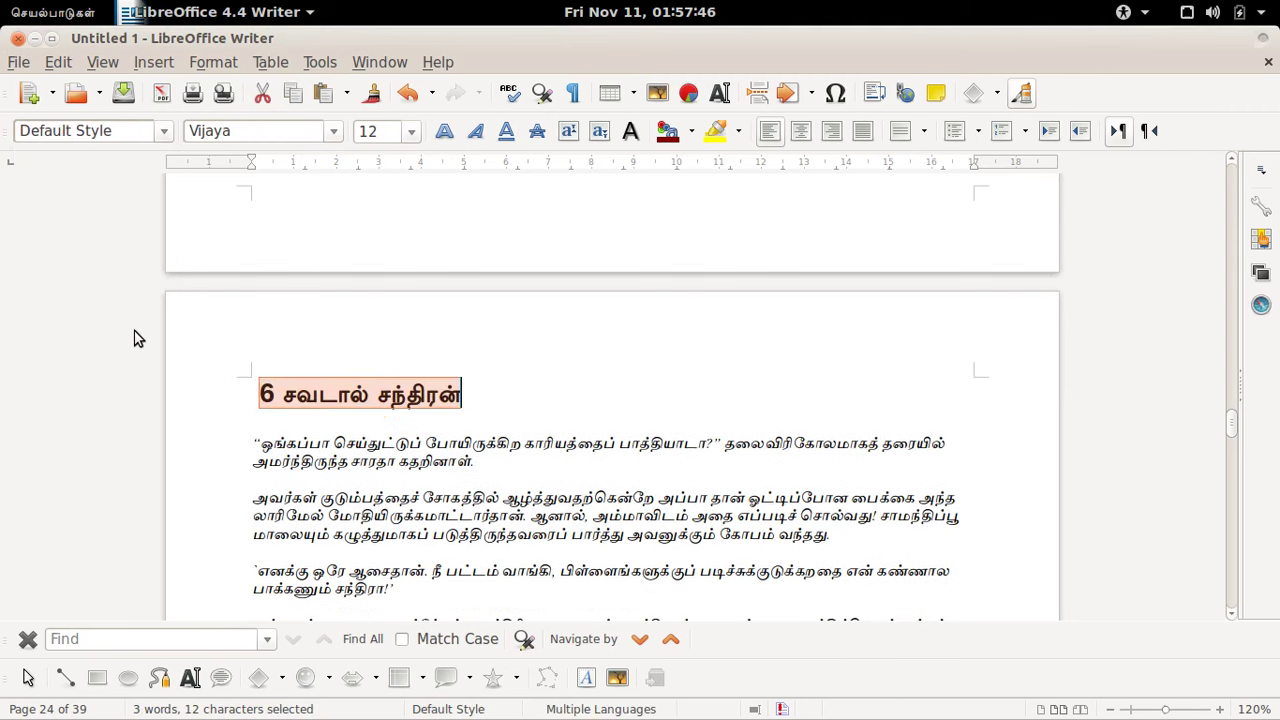
pyautogui.click(527, 418)
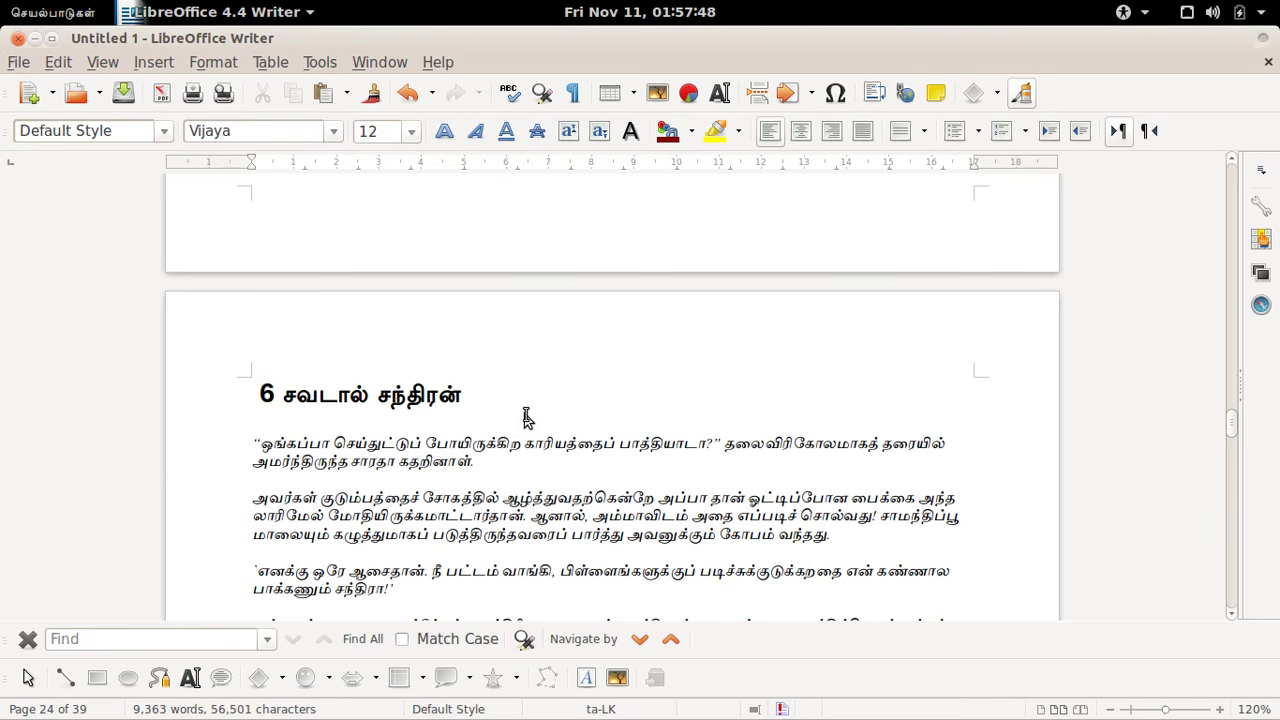
# Step: Delete two extra blank lines above the paragraph starting "நீ வந்துட்டுப்போய்" in the sixth story
pyautogui.scroll(-15, 527, 418)
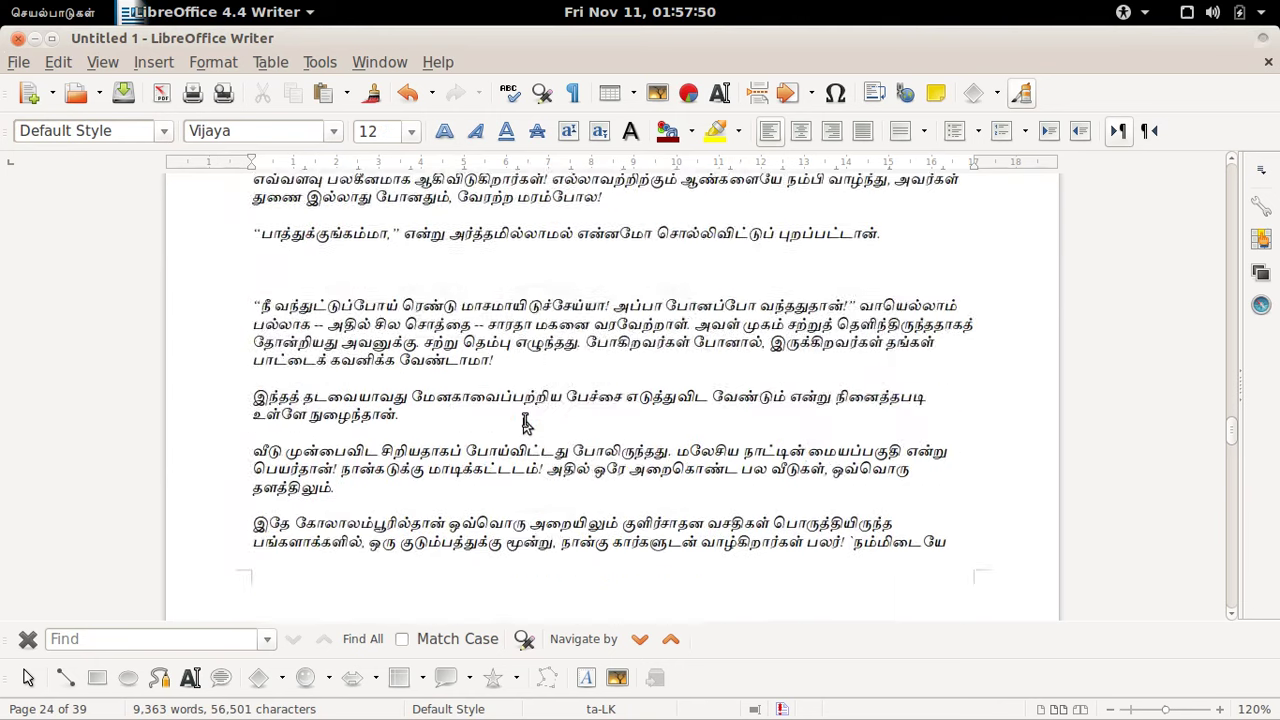
pyautogui.scroll(5, 527, 422)
pyautogui.click(503, 428)
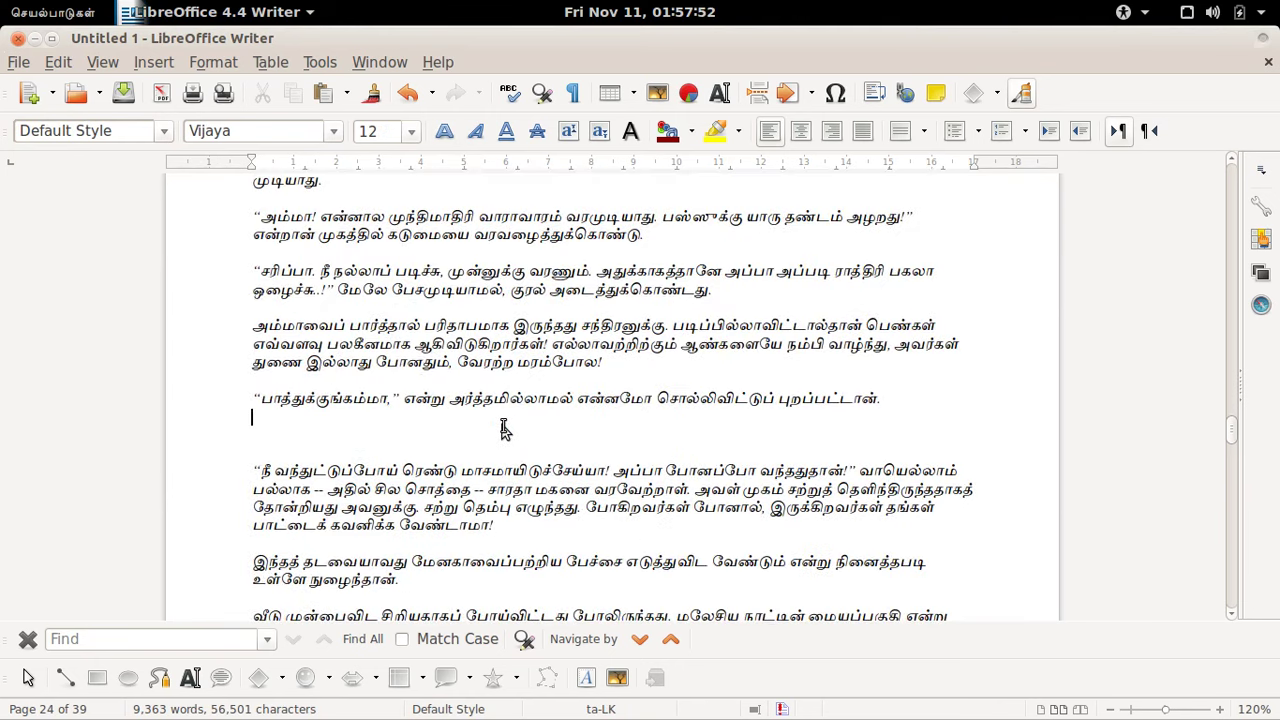
pyautogui.press('Delete')
pyautogui.press('Delete')
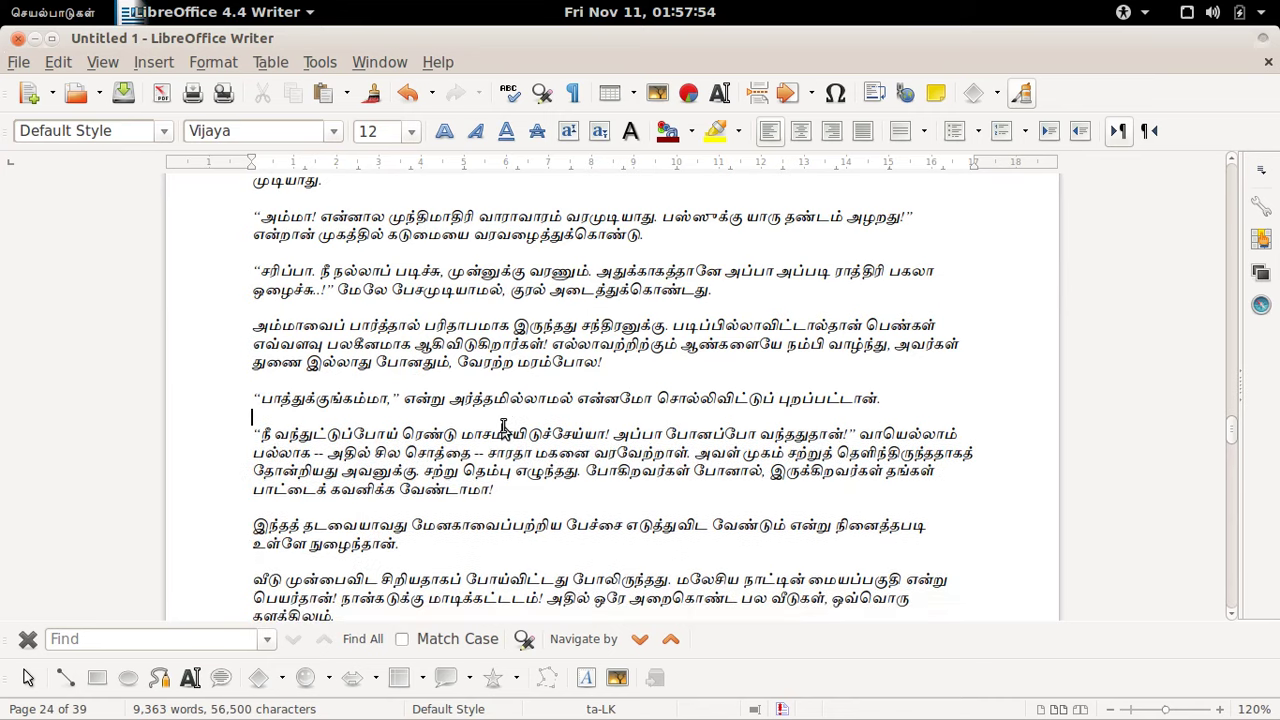
# Step: Delete two extra blank lines above the paragraph starting "நம்ப கல்யாணம்" in the sixth story
pyautogui.hotkey('alt', 'Tab')
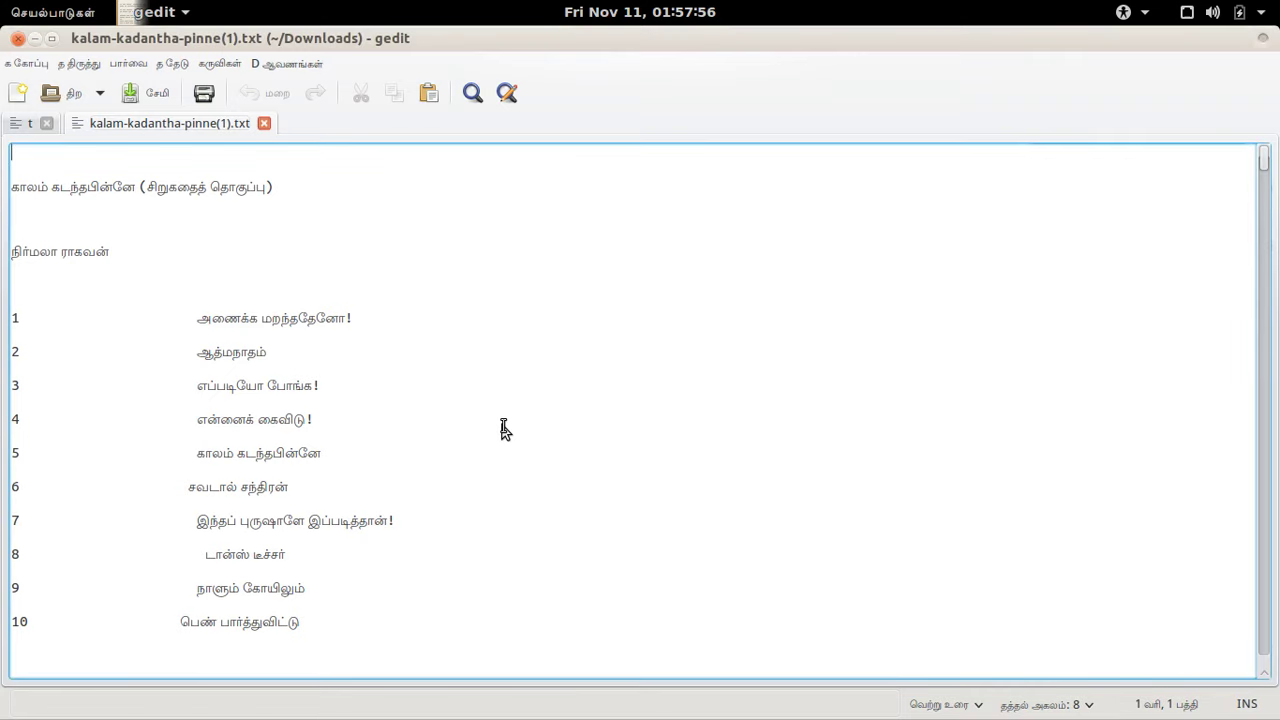
pyautogui.hotkey('alt', 'Tab')
pyautogui.scroll(-5, 503, 430)
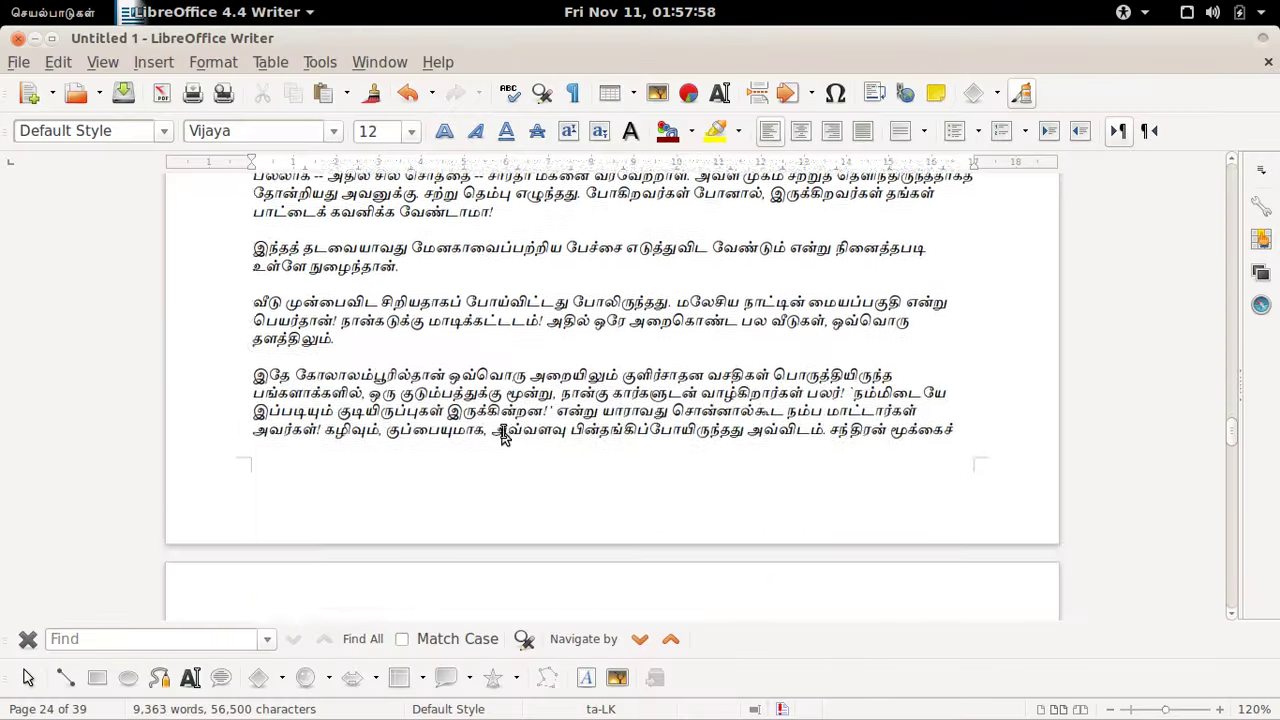
pyautogui.scroll(-20, 503, 432)
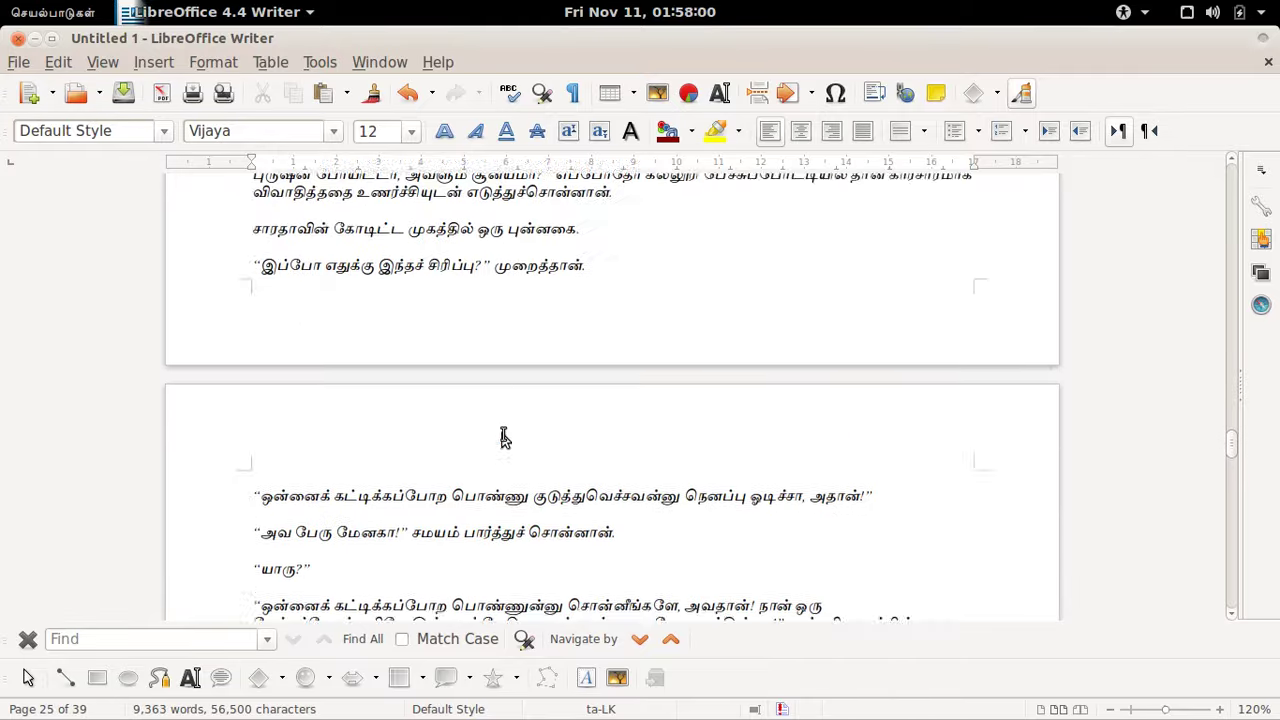
pyautogui.scroll(-10, 505, 443)
pyautogui.scroll(6, 505, 443)
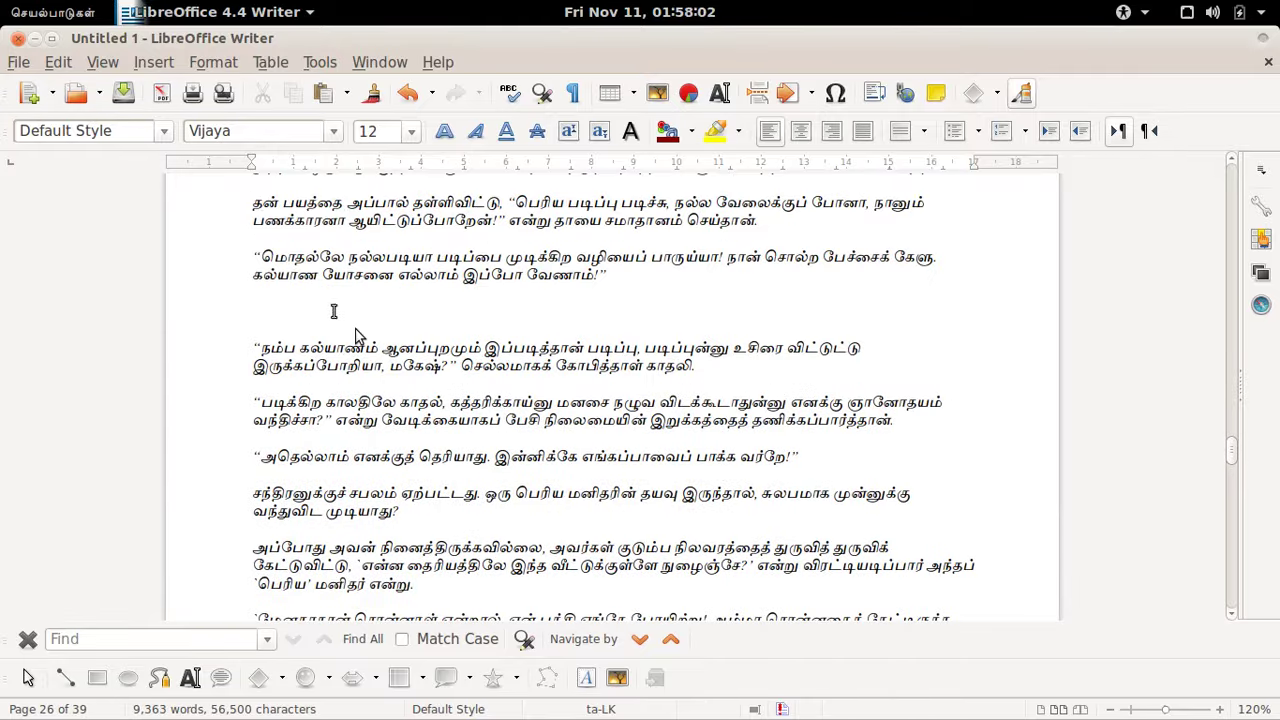
pyautogui.click(279, 311)
pyautogui.press('Delete')
pyautogui.press('Delete')
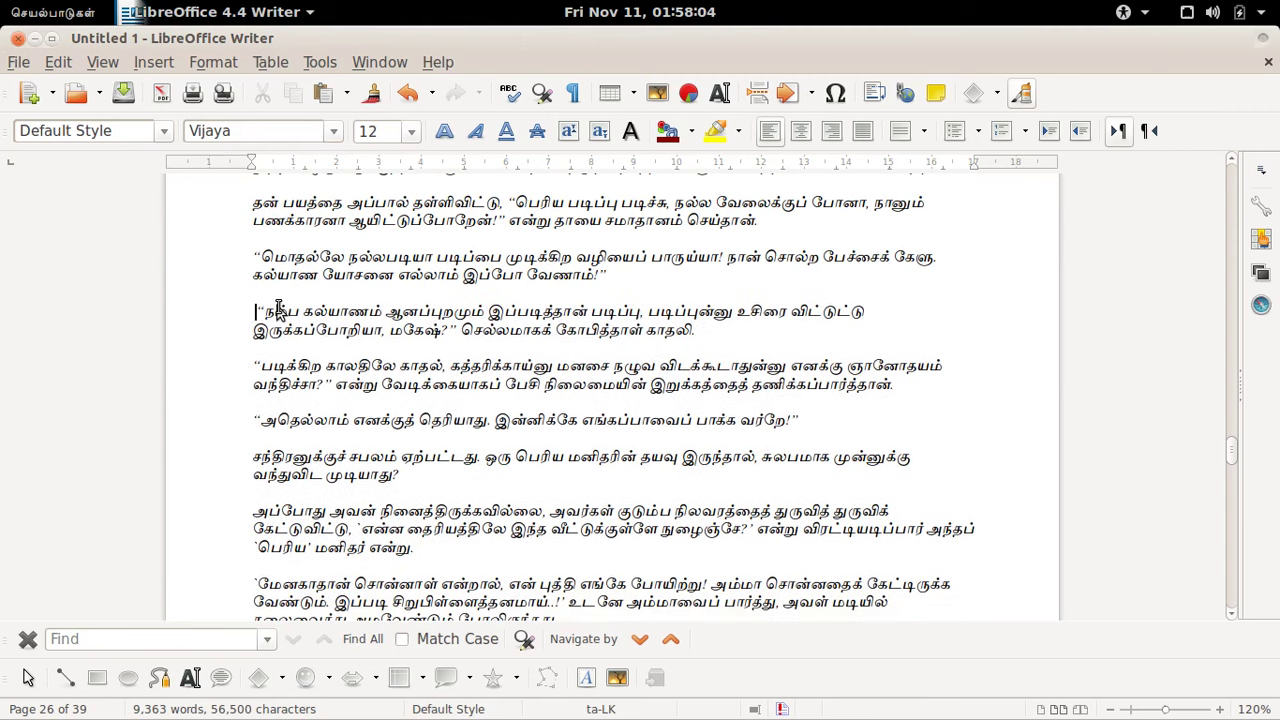
# Step: Insert a blank line before the paragraph starting "நீயும் என்னை" so that the whole paragraph moves to the next page
pyautogui.scroll(-6, 390, 311)
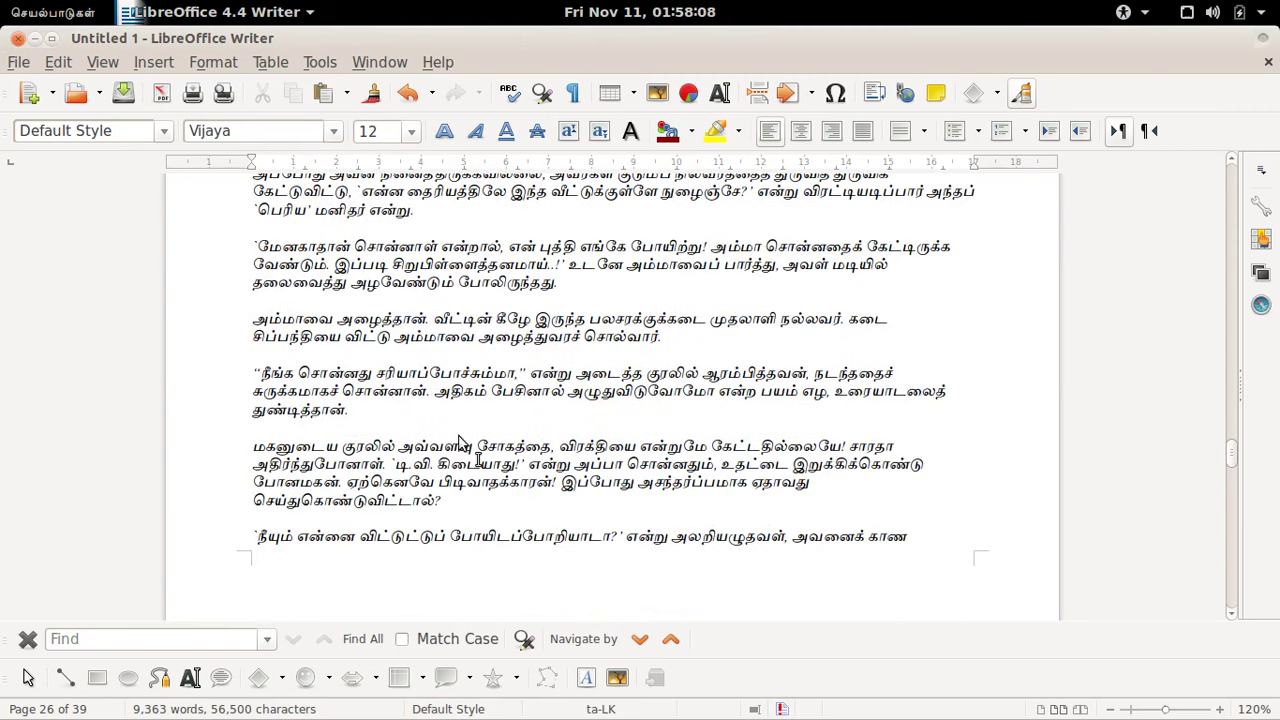
pyautogui.click(493, 507)
pyautogui.press('Return')
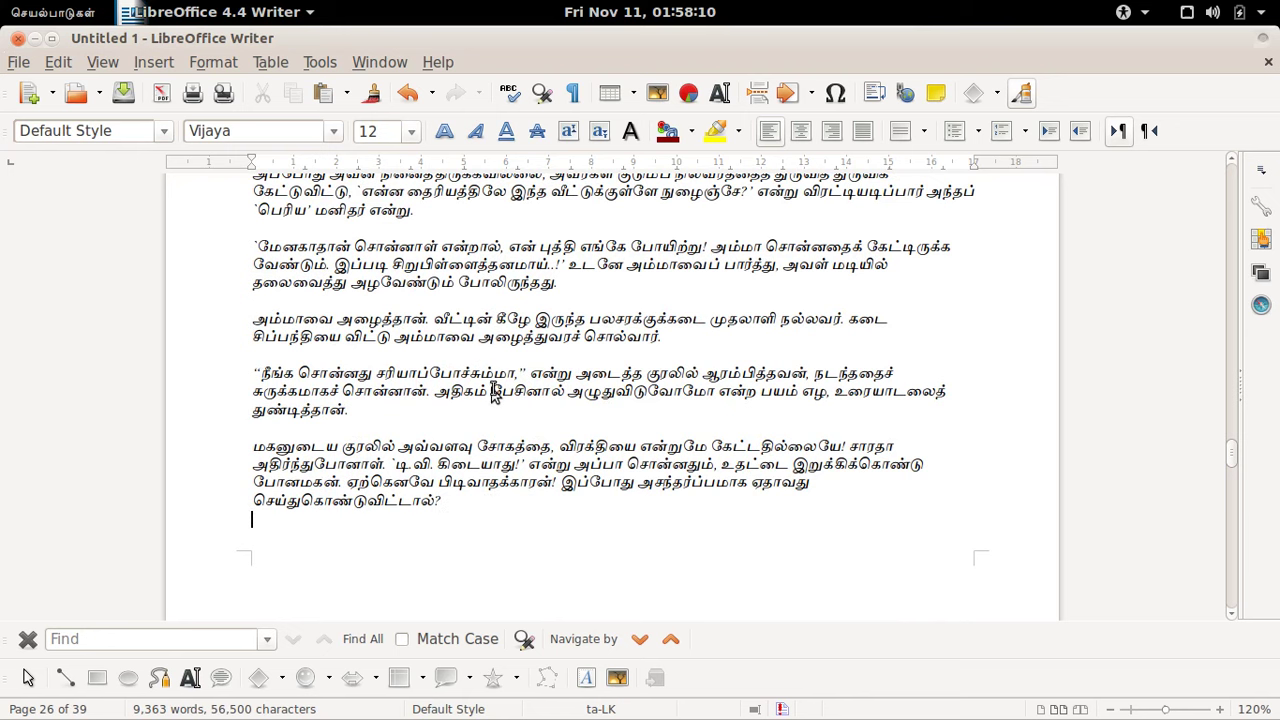
# Step: Insert a page break before the story title "இந்தப் புருஷாளே இப்படித்தான்!" so that it starts on a new page
pyautogui.scroll(-15, 493, 402)
pyautogui.scroll(-4, 493, 402)
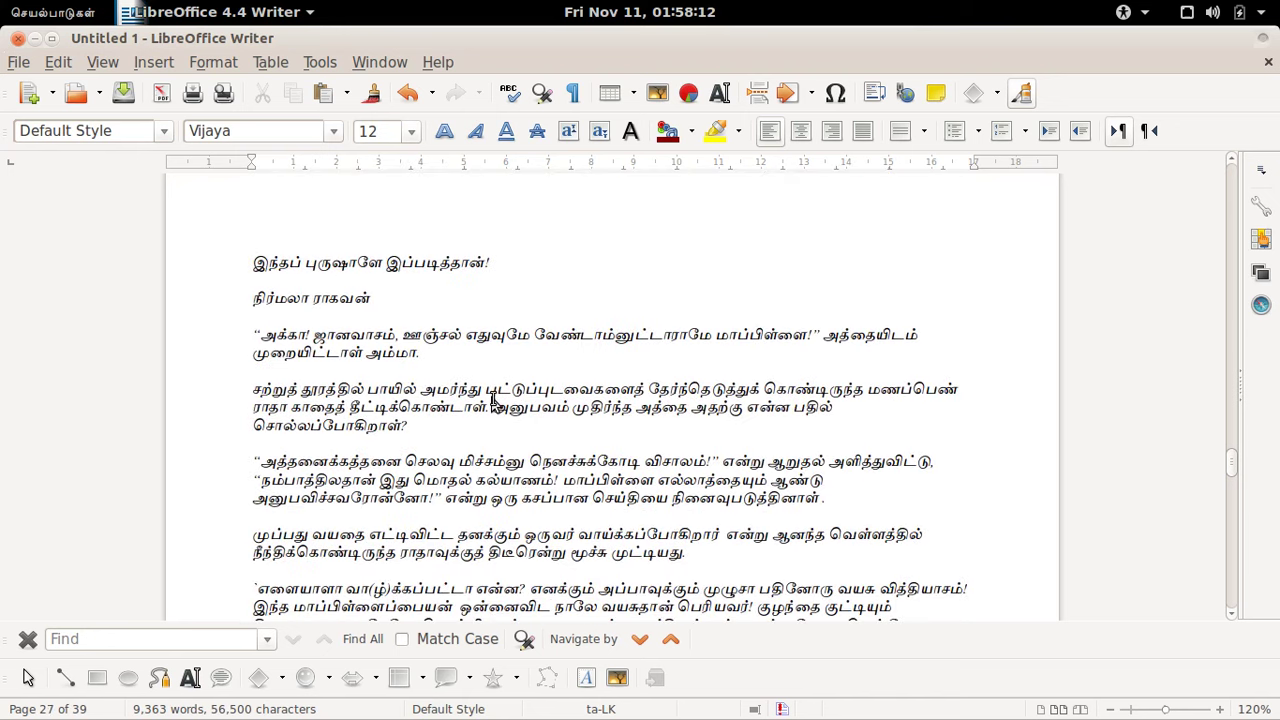
pyautogui.click(247, 272)
pyautogui.scroll(5, 247, 274)
pyautogui.scroll(1, 247, 276)
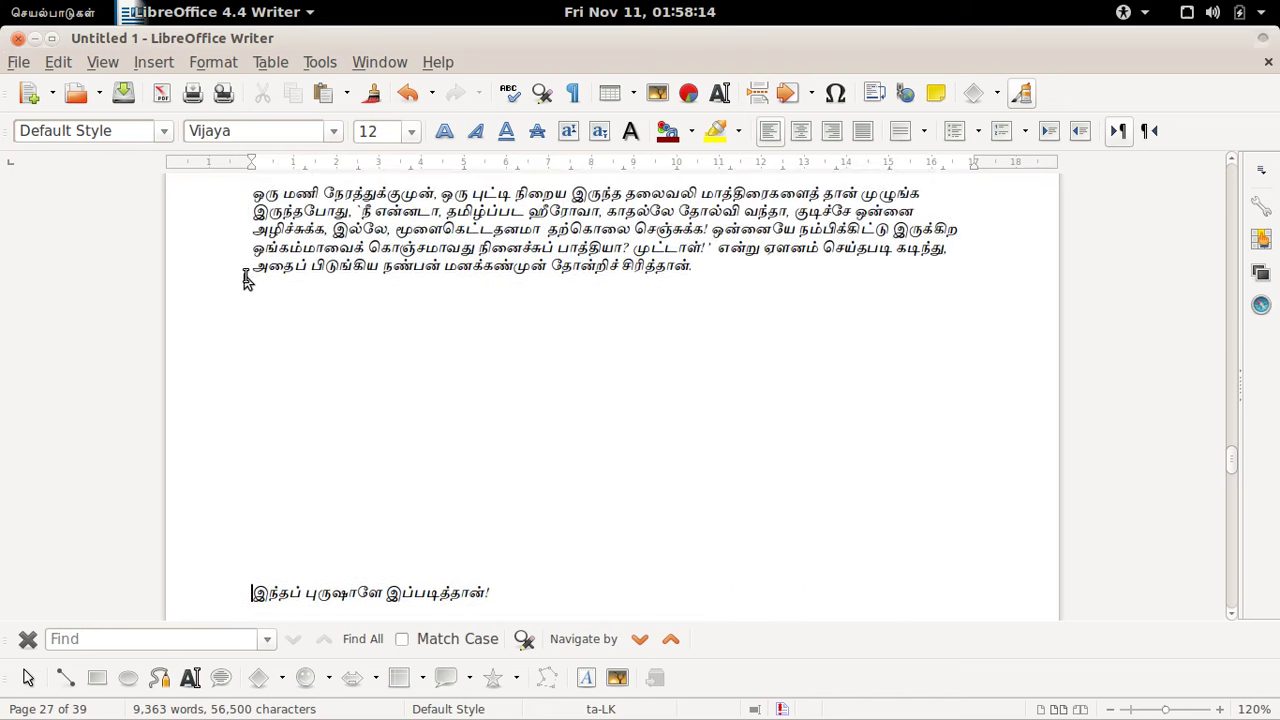
pyautogui.hotkey('ctrl', 'Return')
# Step: Number the story title "இந்தப் புருஷாளே இப்படித்தான்!" as 7 and apply the Heading 1 style to it
pyautogui.write('7')
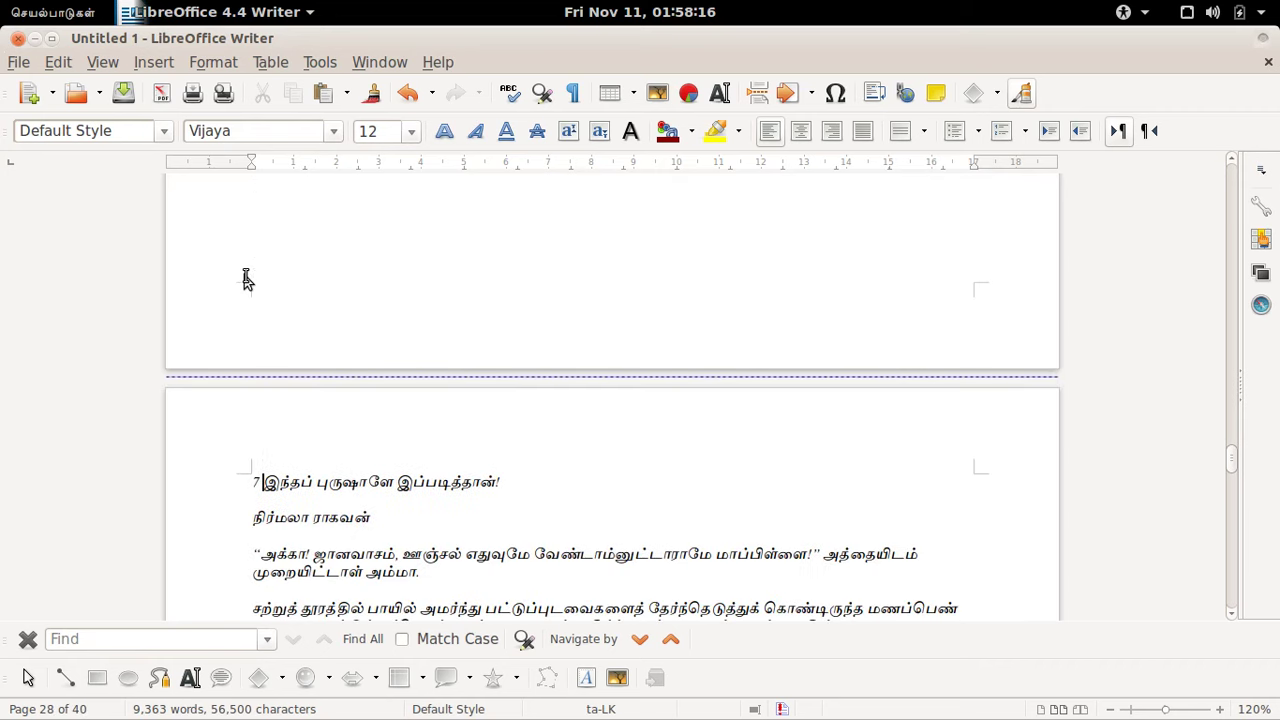
pyautogui.hotkey('shift', 'End')
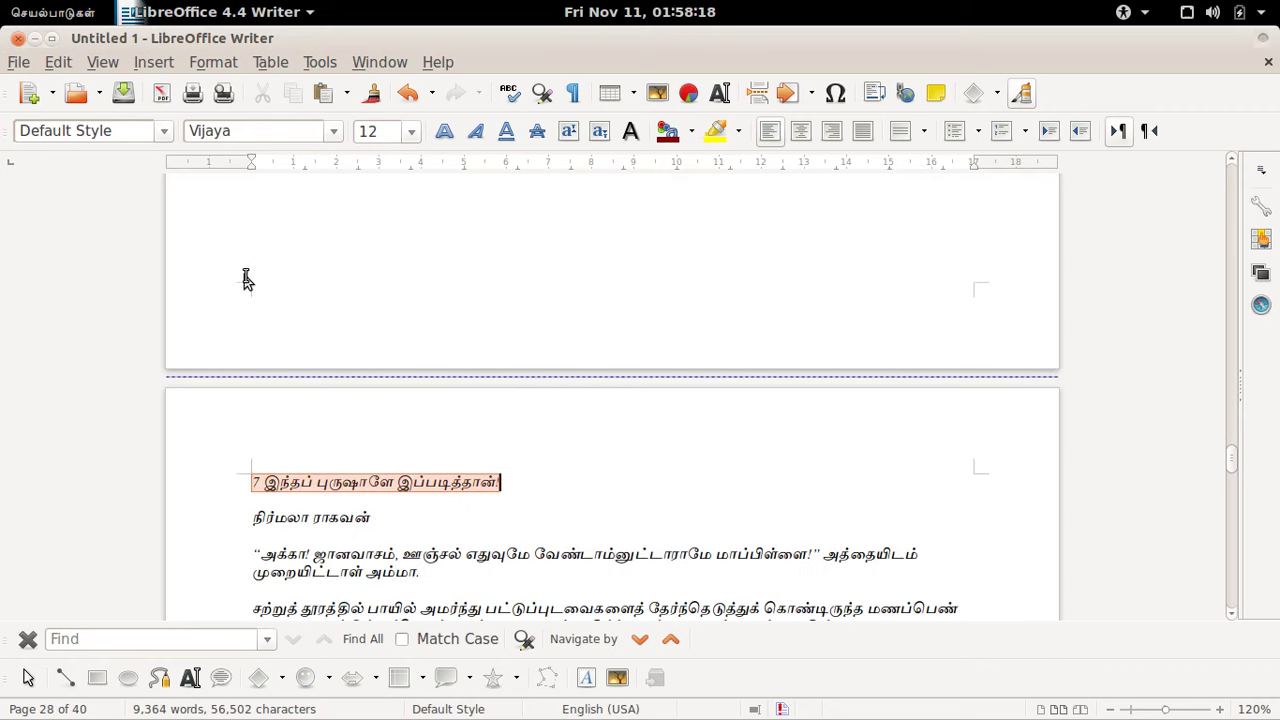
pyautogui.click(166, 131)
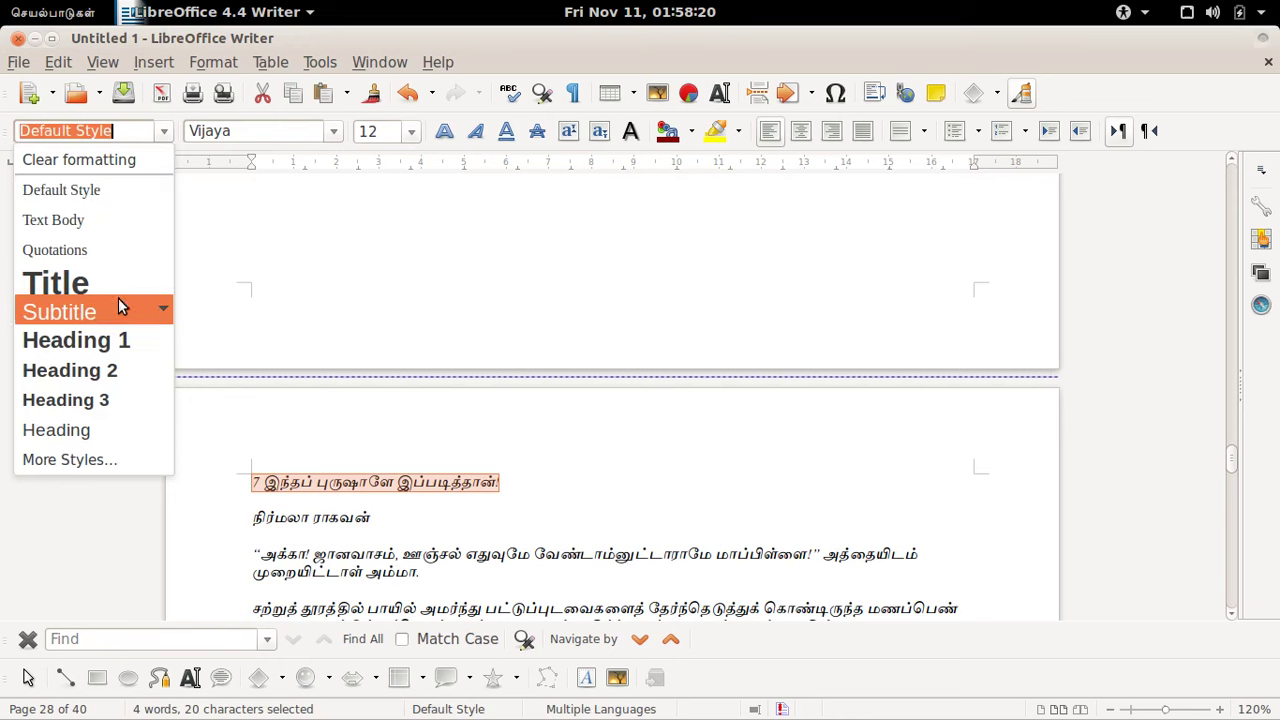
pyautogui.click(118, 338)
pyautogui.click(410, 536)
# Step: Delete the author's name from the line below the seventh story's title
pyautogui.scroll(-5, 410, 536)
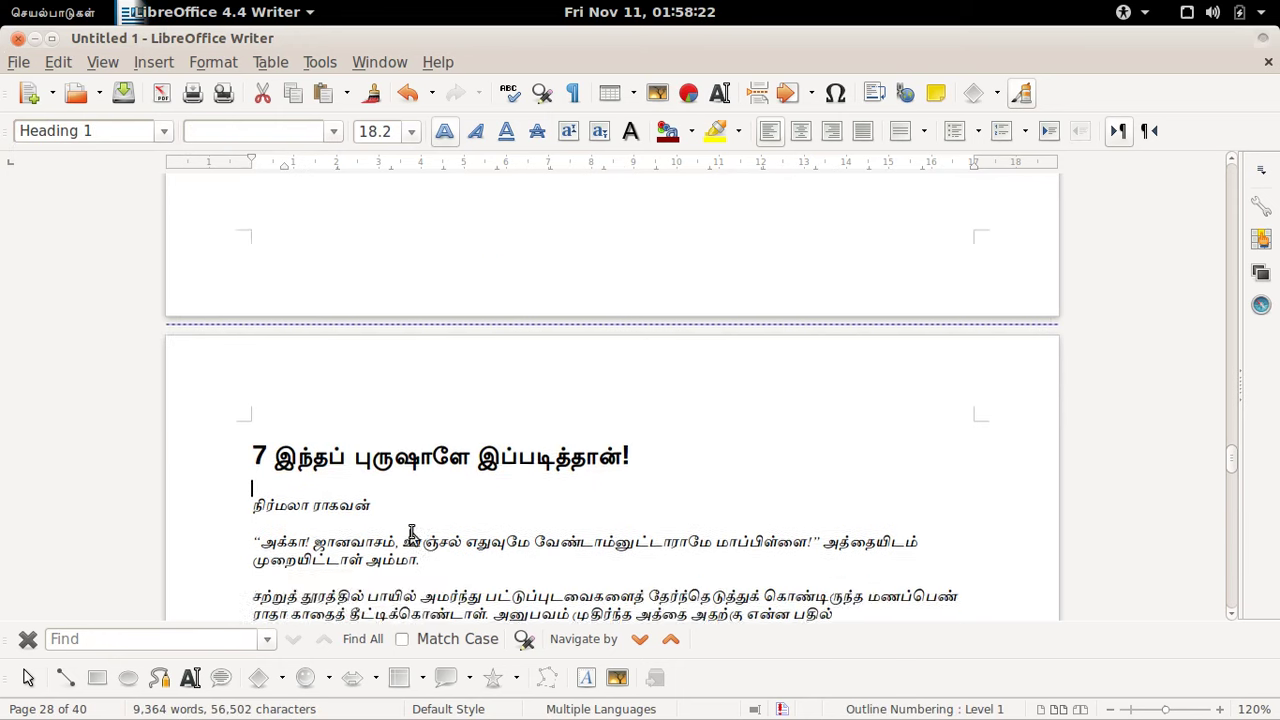
pyautogui.moveTo(245, 338); pyautogui.dragTo(386, 336)
pyautogui.press('Delete')
# Step: Delete the extra blank lines above the paragraph starting "நாத்தனார் உடன்வர" in the seventh story
pyautogui.scroll(-15, 384, 335)
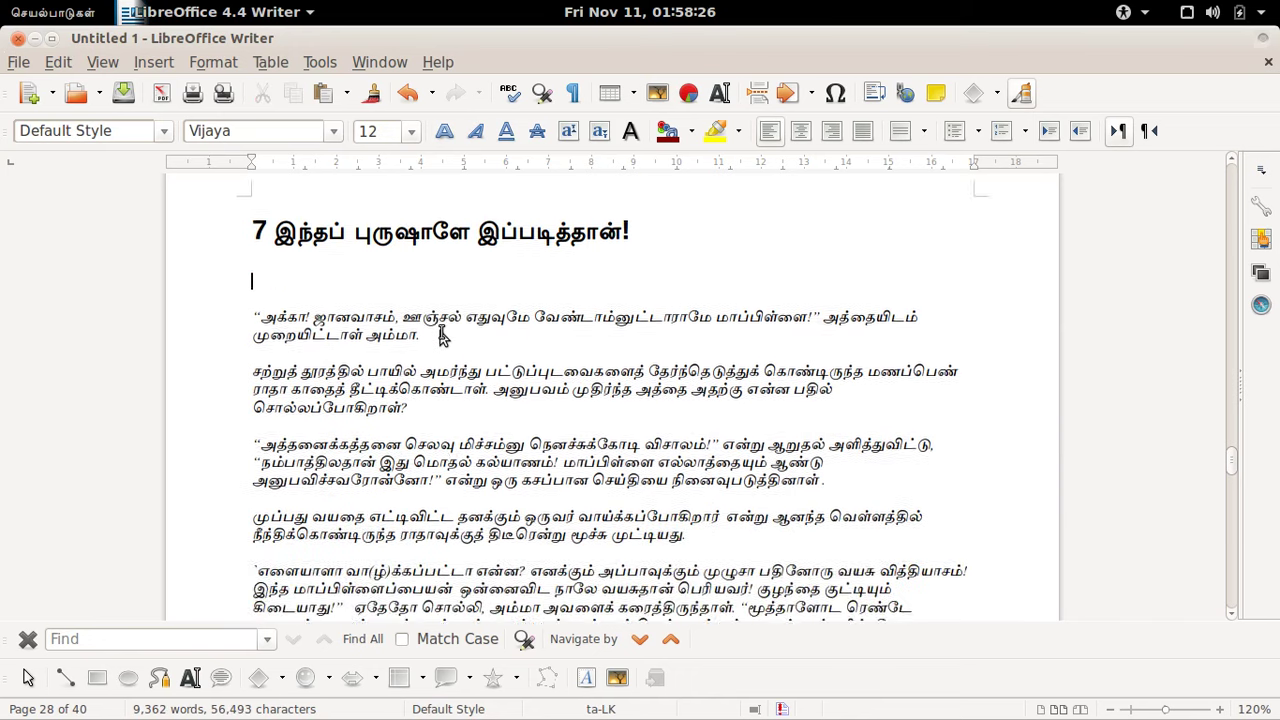
pyautogui.hotkey('alt', 'Tab')
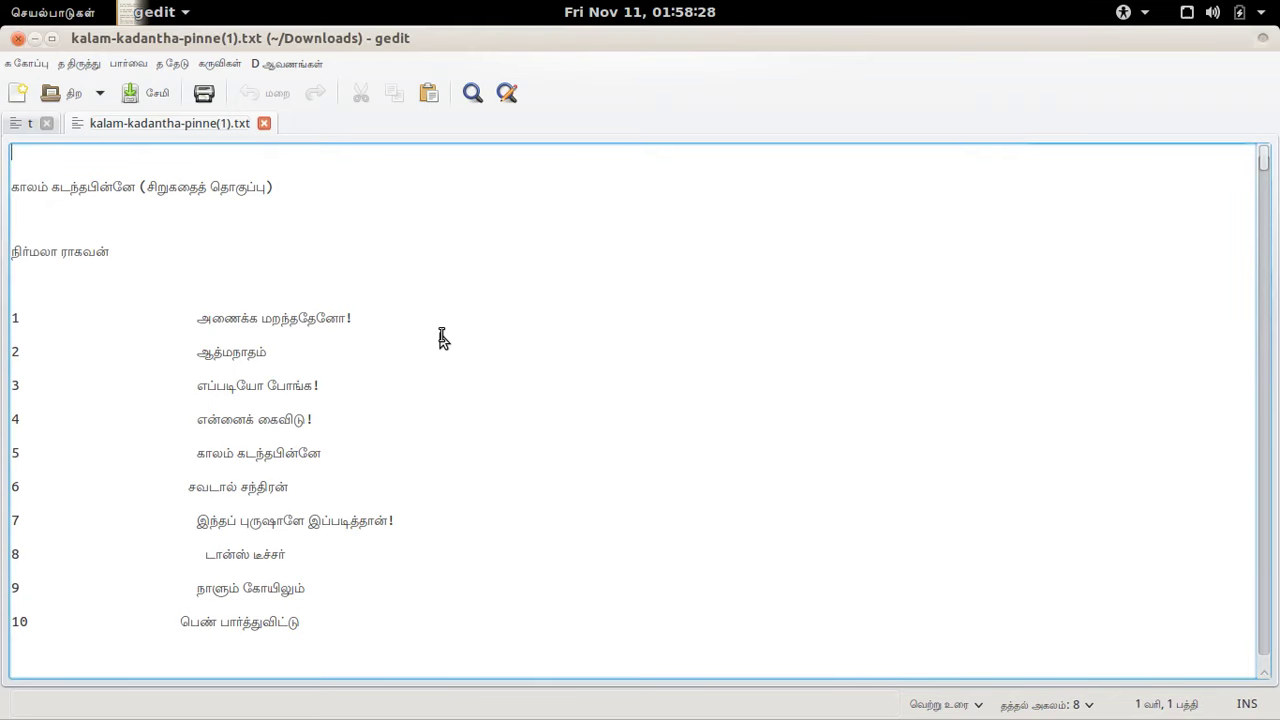
pyautogui.hotkey('alt', 'Tab')
pyautogui.click(286, 548)
pyautogui.press('Delete')
pyautogui.press('Delete')
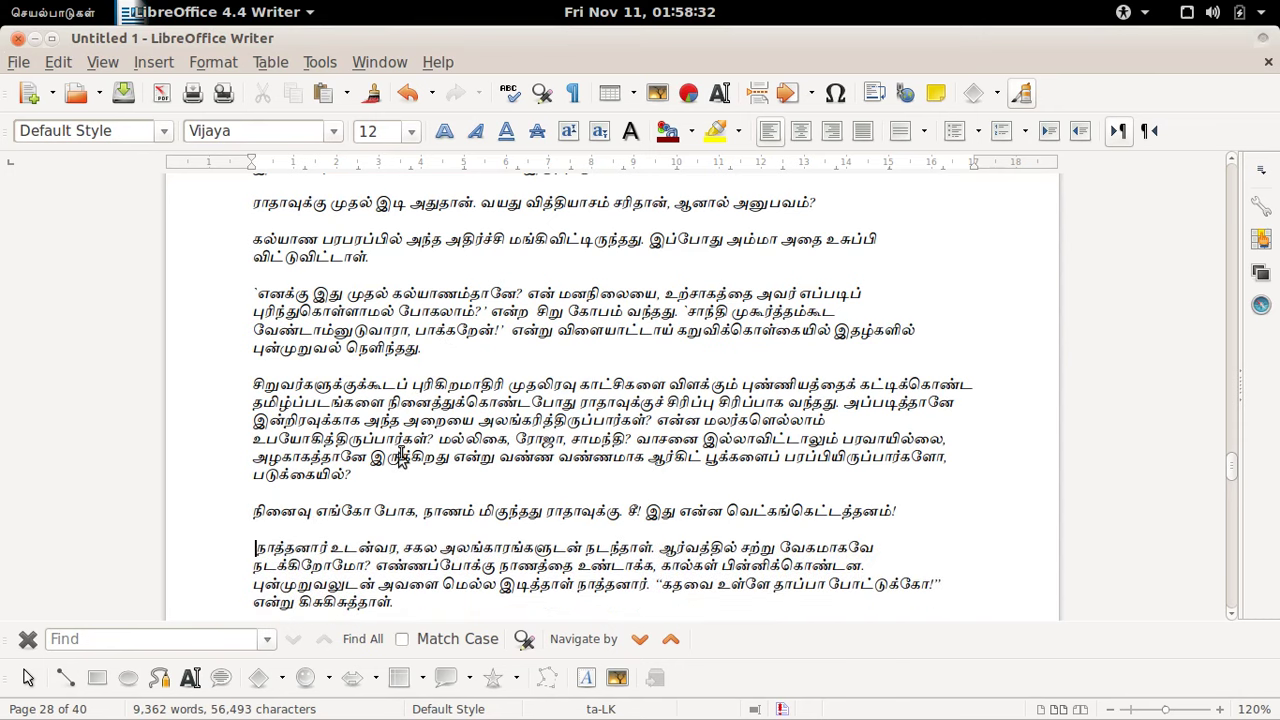
# Step: Insert a blank line before the paragraph starting "வெளியில் ஆரவாரம்" so that the whole paragraph moves to the next page
pyautogui.scroll(-10, 404, 457)
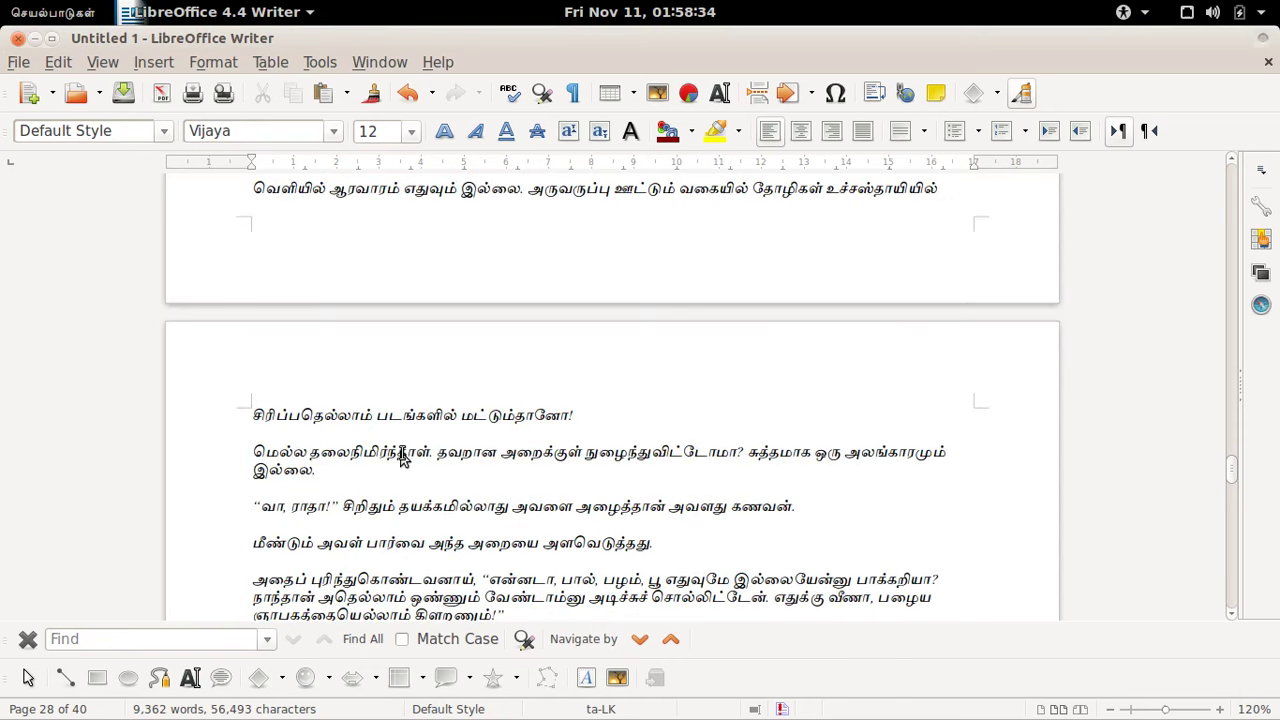
pyautogui.scroll(2, 400, 455)
pyautogui.click(409, 291)
pyautogui.press('Home')
pyautogui.press('Return')
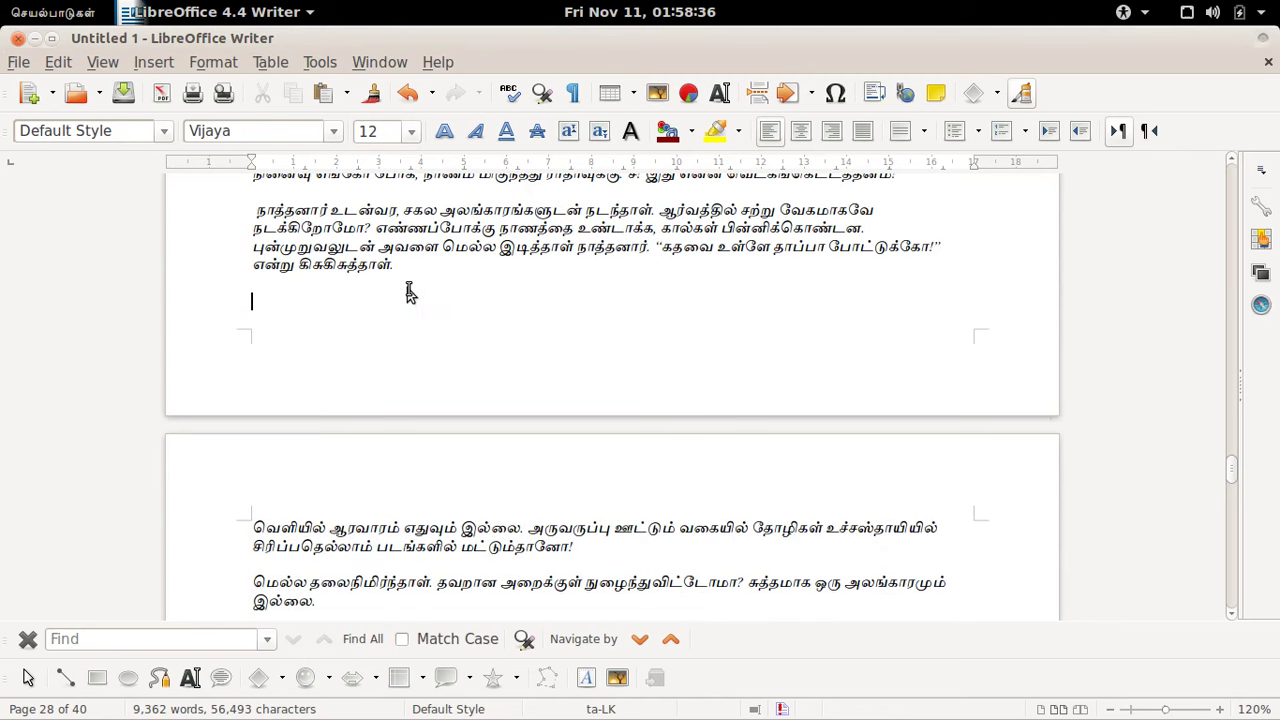
# Step: Delete the extra blank line above the paragraph starting "மறுநாள் காலை ராதா" in the seventh story
pyautogui.scroll(-10, 408, 292)
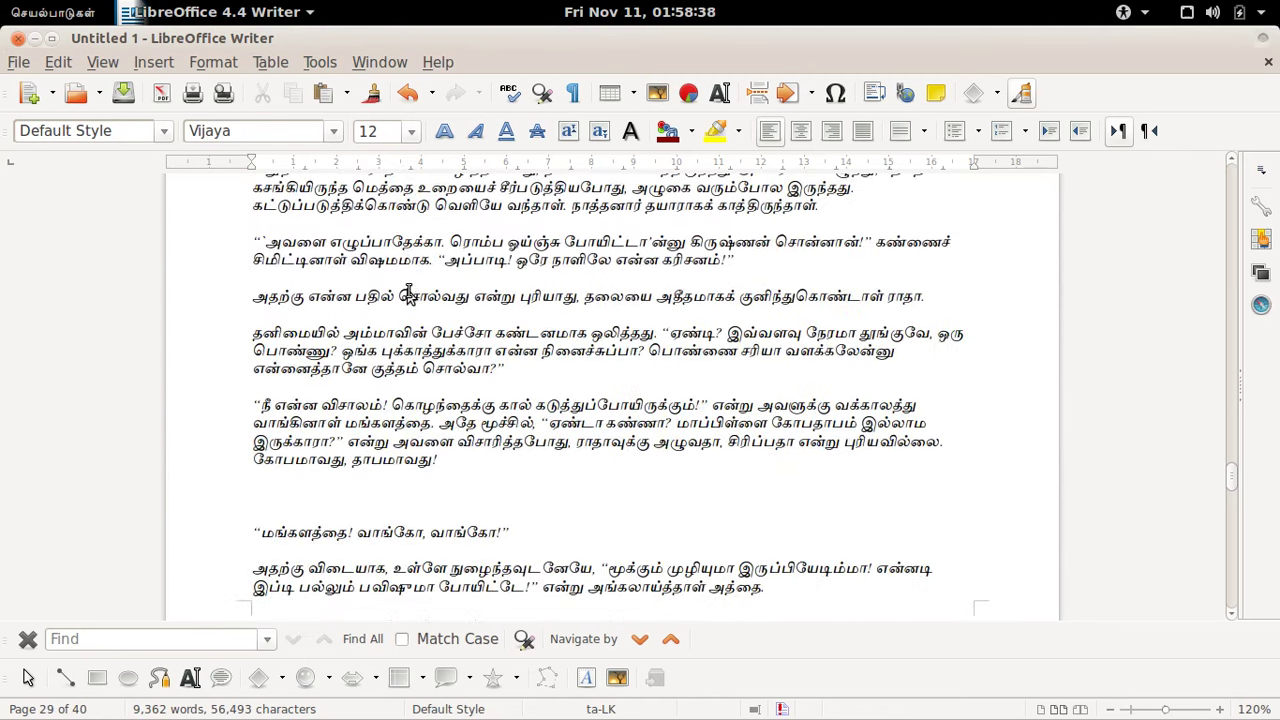
pyautogui.scroll(4, 408, 292)
pyautogui.click(408, 292)
pyautogui.press('Delete')
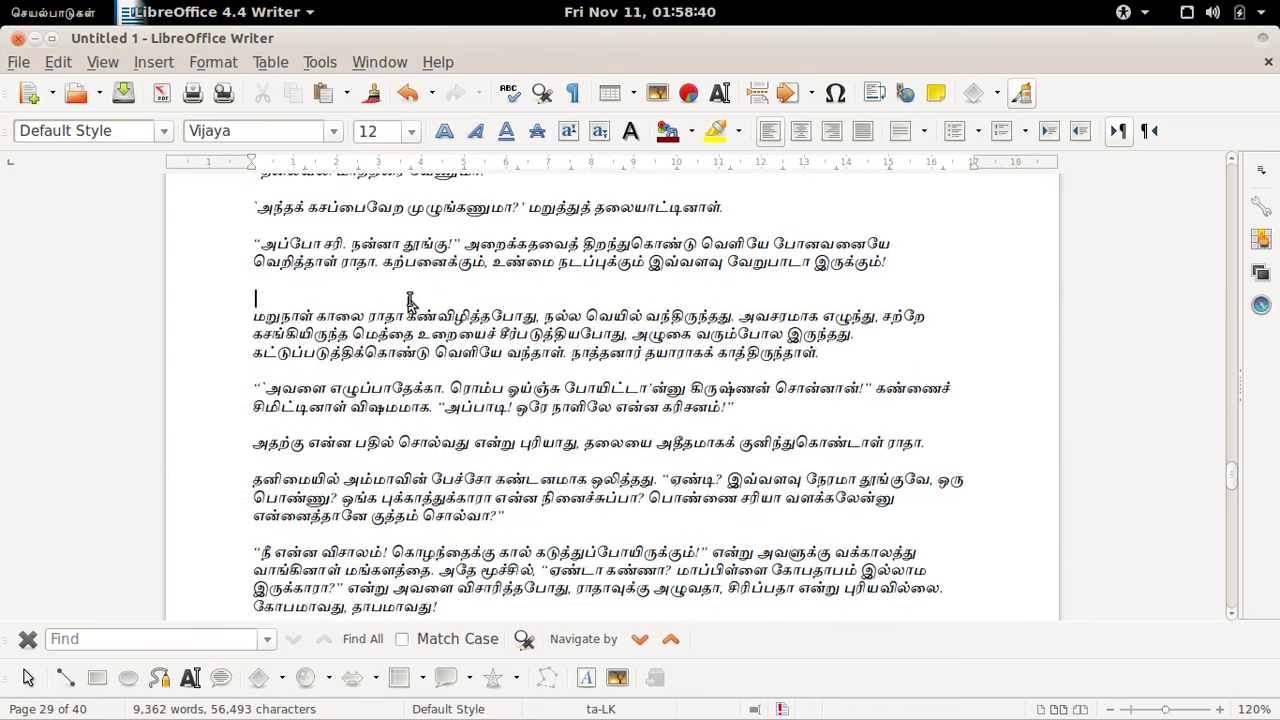
pyautogui.scroll(-3, 408, 300)
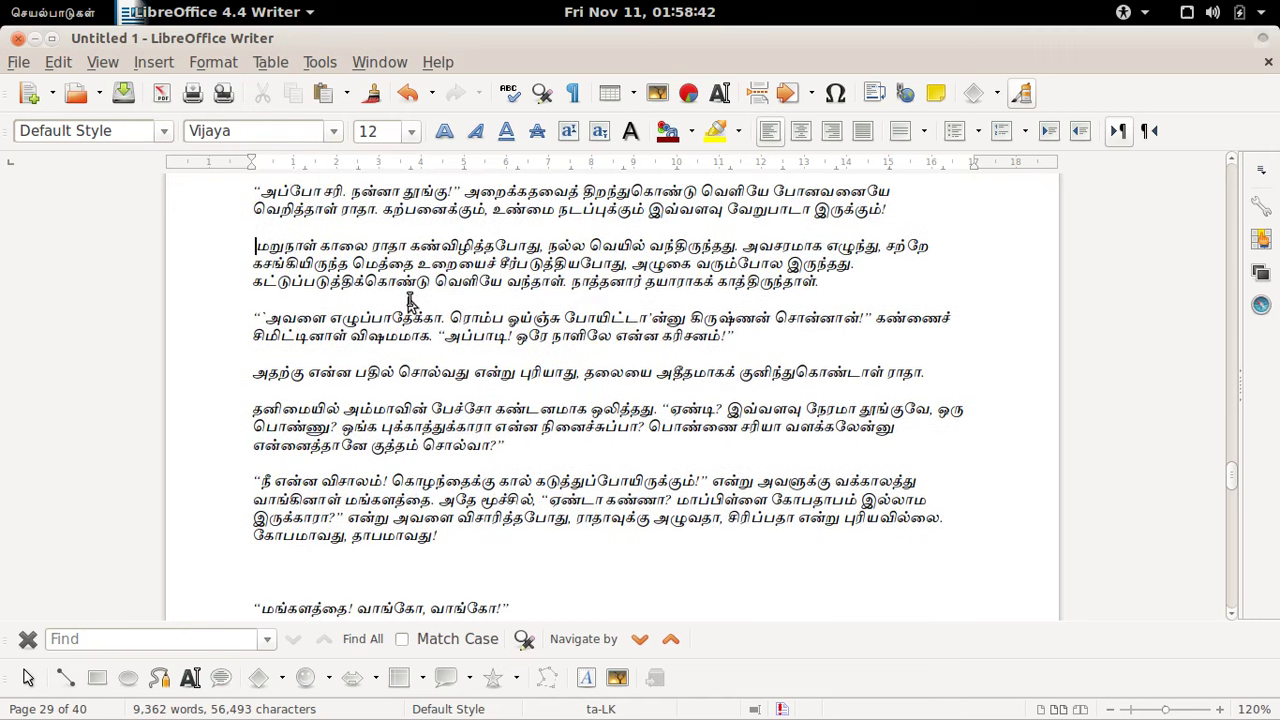
# Step: Delete the extra blank line above the line "மங்களத்தை! வாங்கோ, வாங்கோ!" in the seventh story
pyautogui.rightClick(408, 292)
pyautogui.click(283, 458)
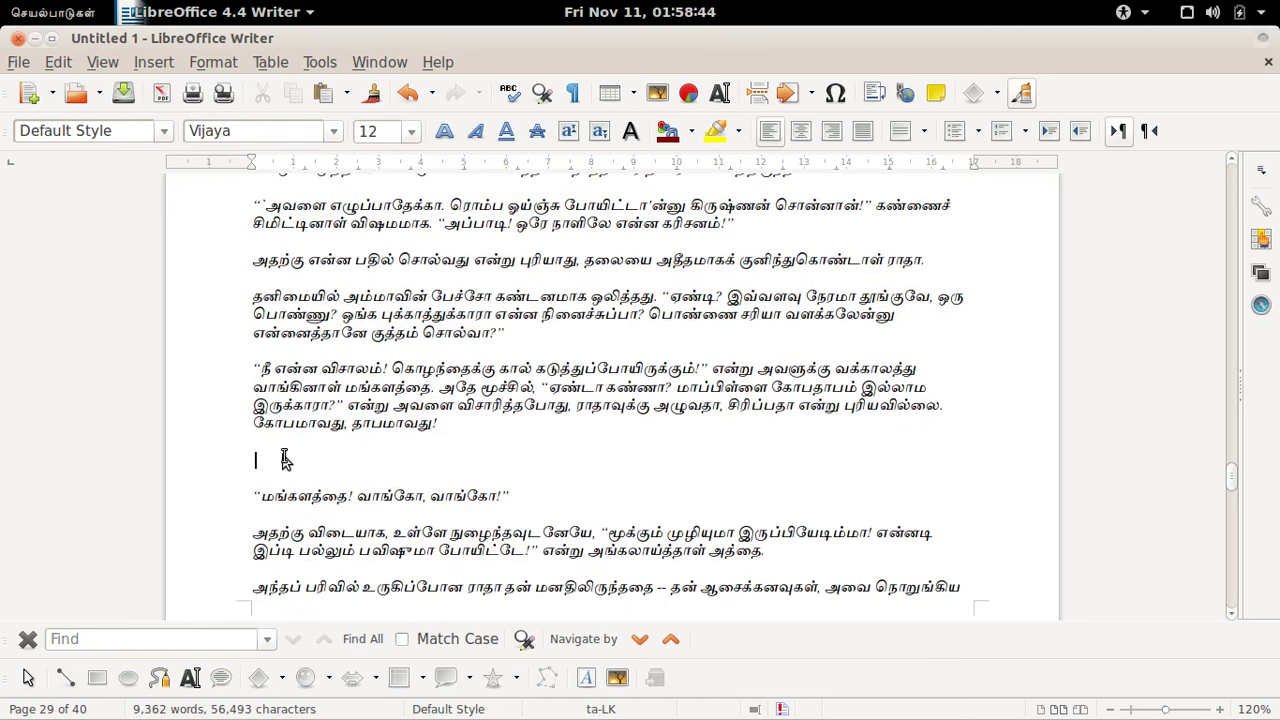
pyautogui.press('Delete')
pyautogui.scroll(-1, 515, 318)
# Step: Insert a page break before the story title "டான்ஸ் டீச்சர்" so that it starts on a new page
pyautogui.scroll(-20, 515, 318)
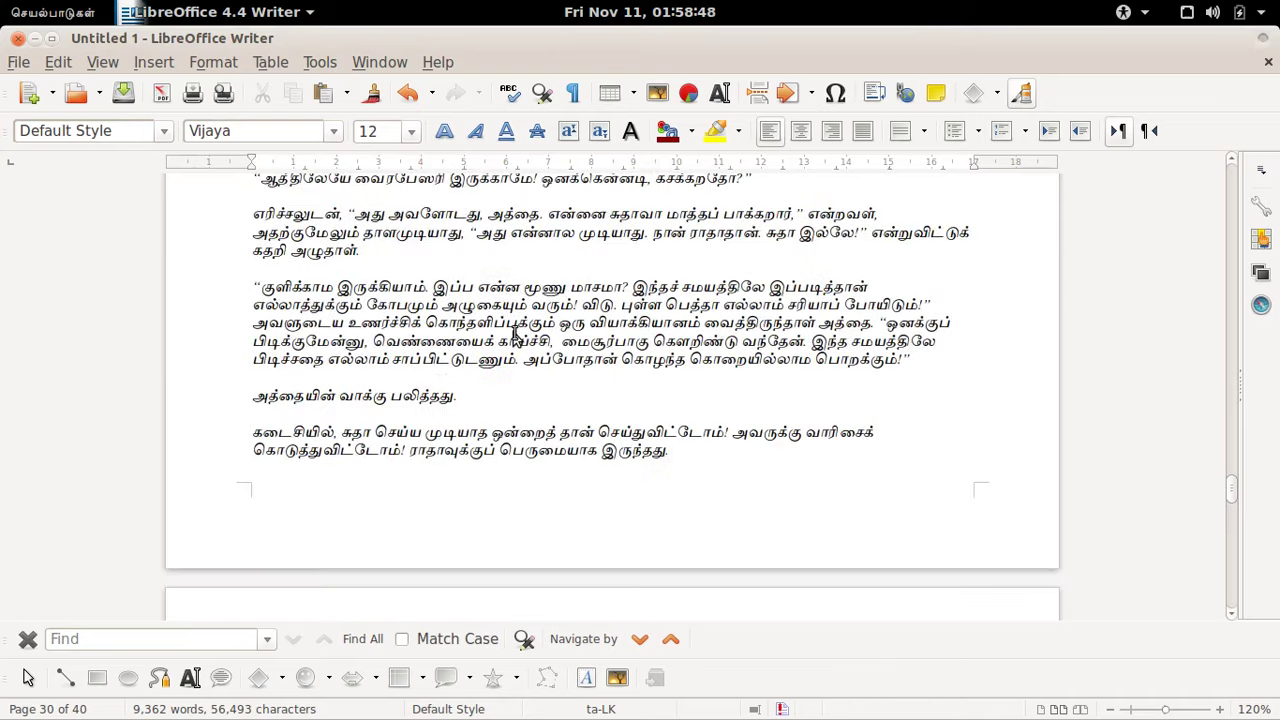
pyautogui.scroll(-5, 515, 336)
pyautogui.scroll(4, 515, 336)
pyautogui.scroll(-19, 515, 336)
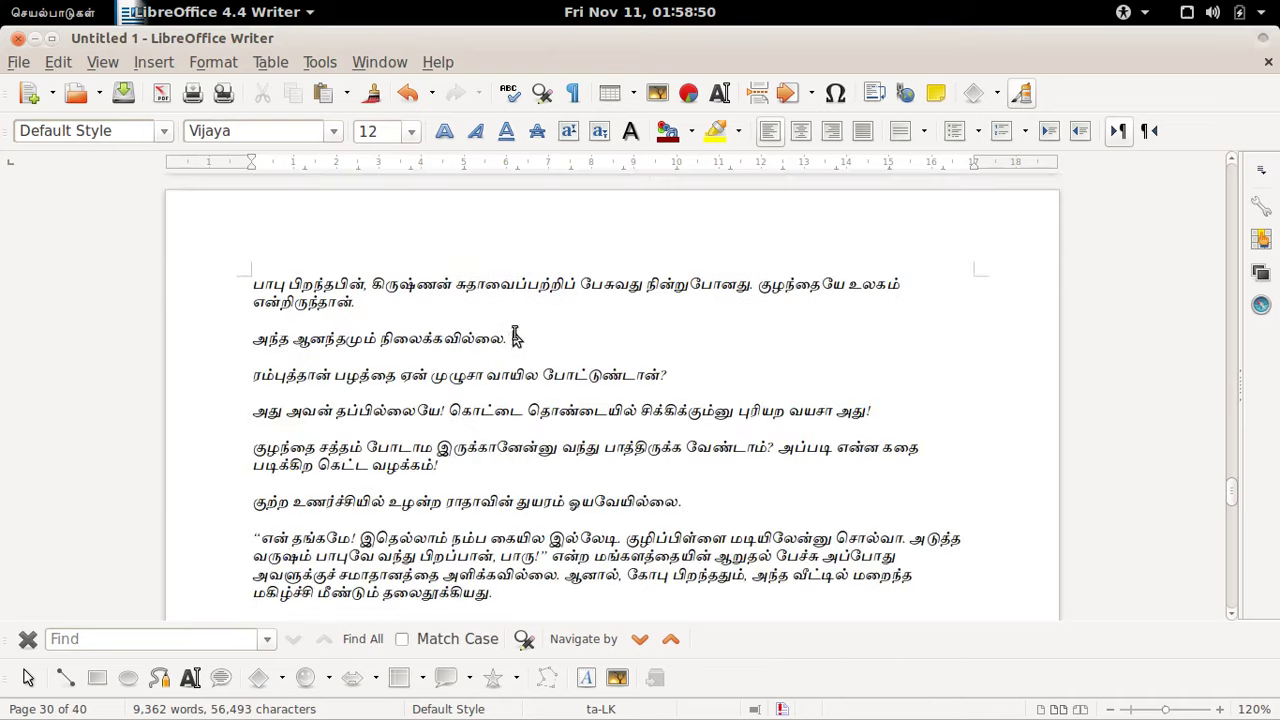
pyautogui.scroll(-2, 515, 345)
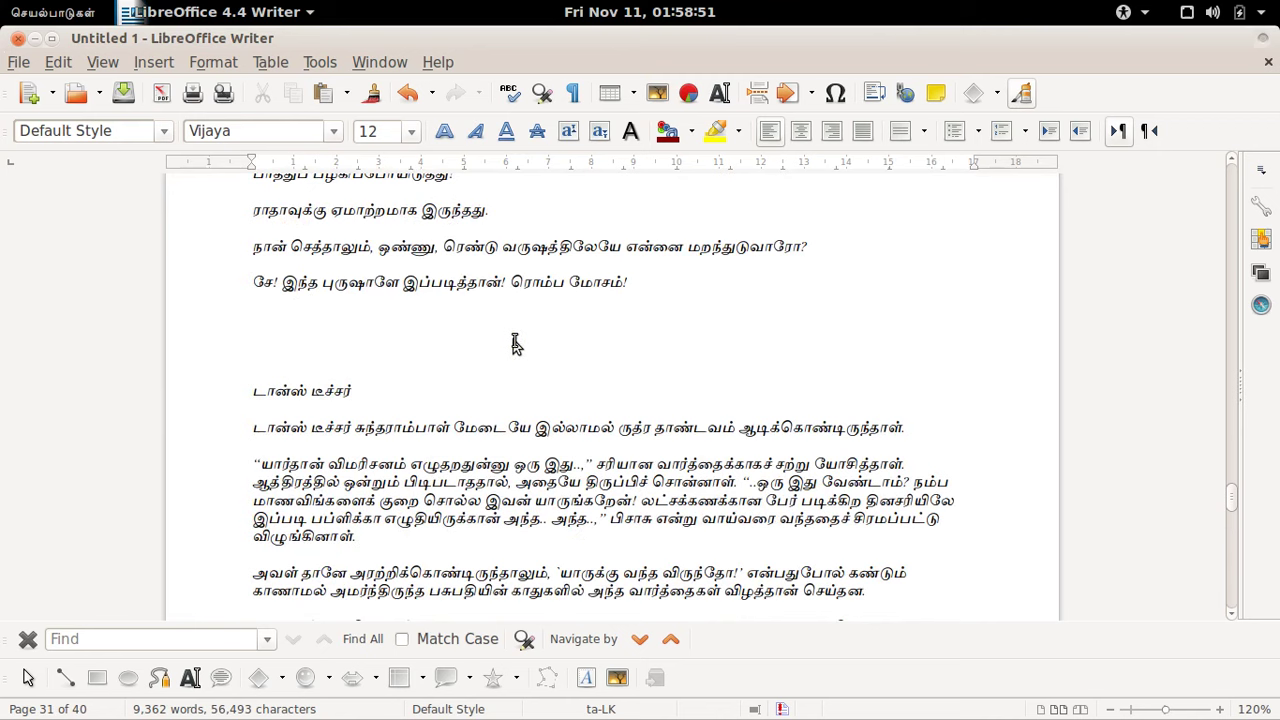
pyautogui.click(242, 396)
pyautogui.hotkey('ctrl', 'Return')
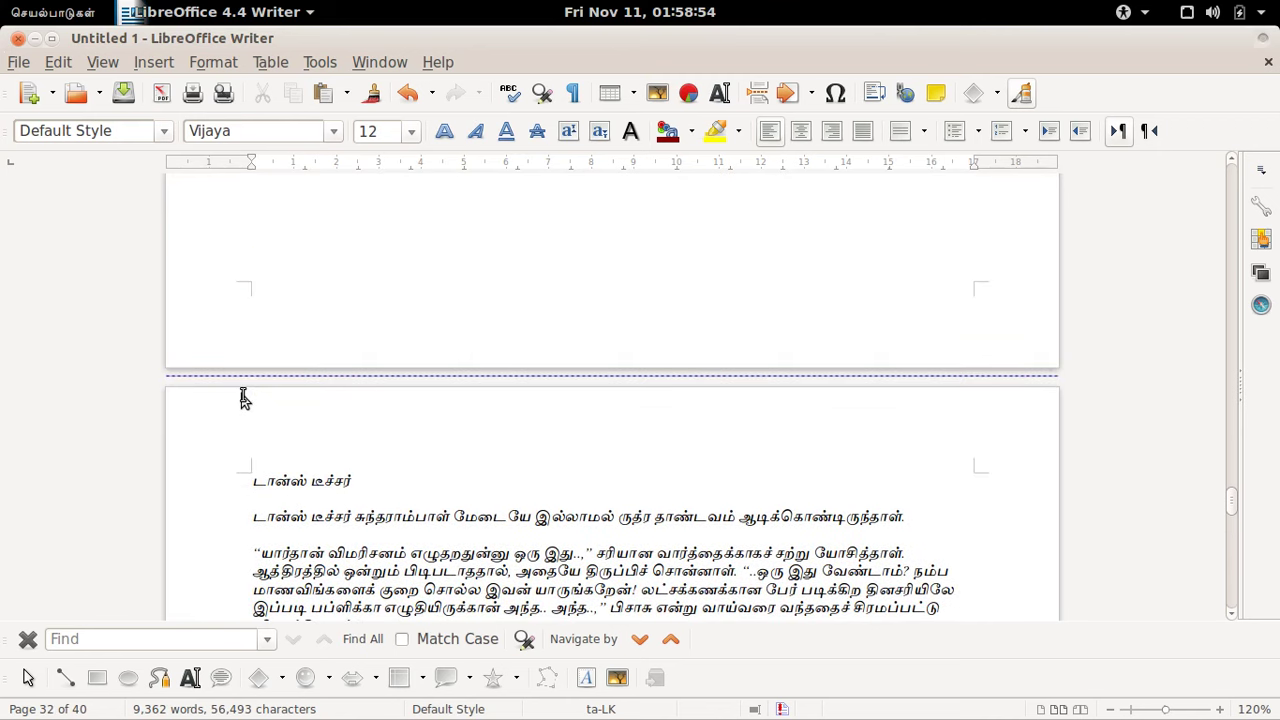
# Step: Number the story title "டான்ஸ் டீச்சர்" as 8 and apply the Heading 1 style to it
pyautogui.write('8')
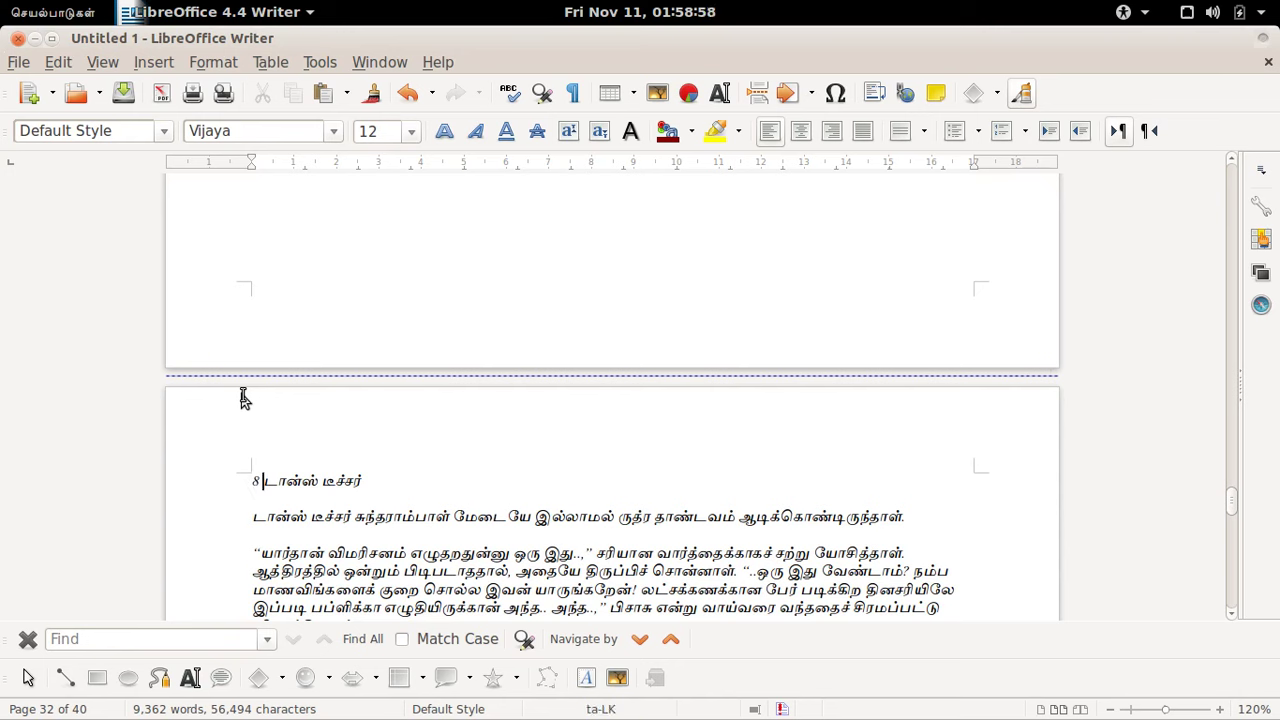
pyautogui.hotkey('shift', 'End')
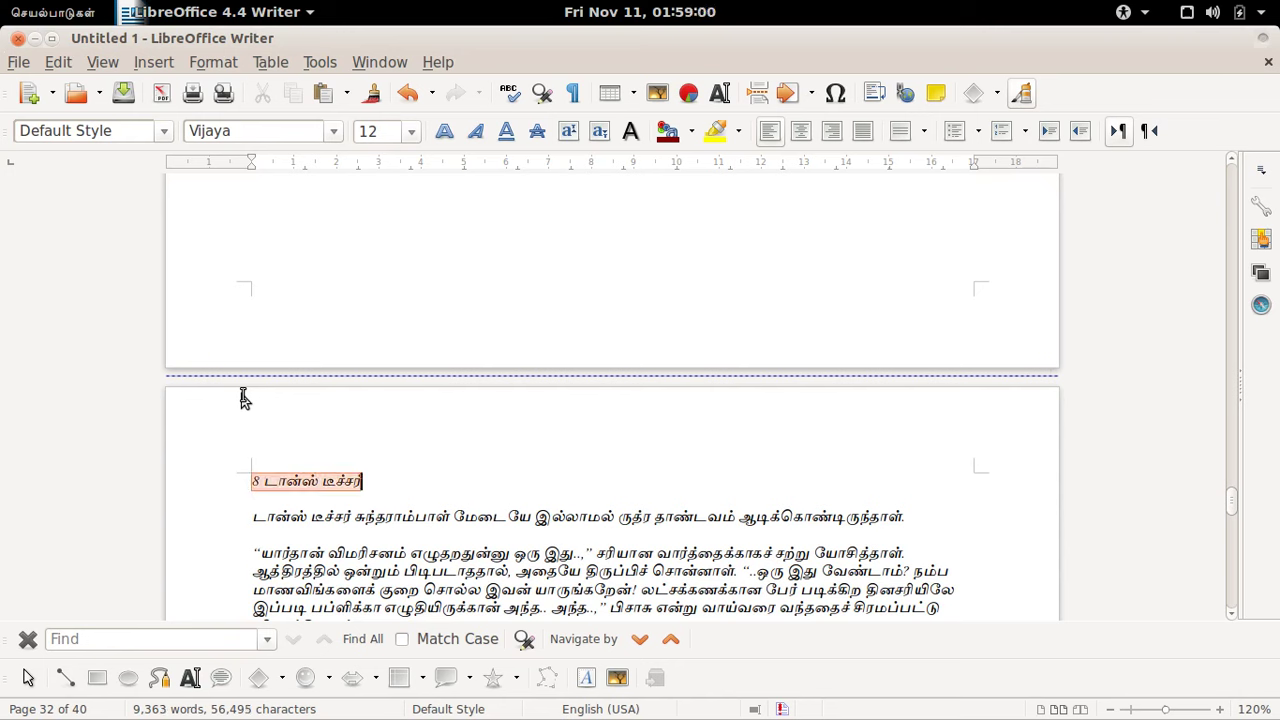
pyautogui.click(163, 131)
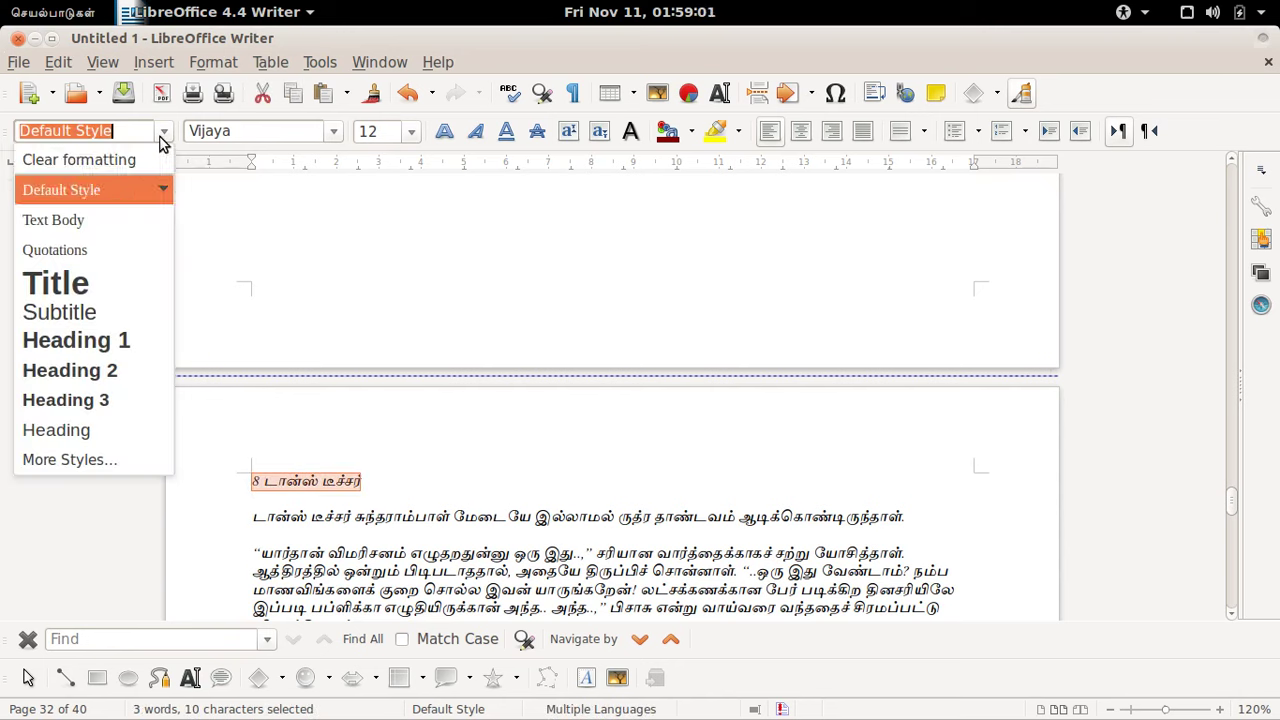
pyautogui.click(116, 340)
pyautogui.click(443, 523)
# Step: Insert a page break before the story title "நாளும் கோயிலும்" so that it starts on a new page
pyautogui.scroll(-3, 443, 523)
pyautogui.scroll(-15, 443, 523)
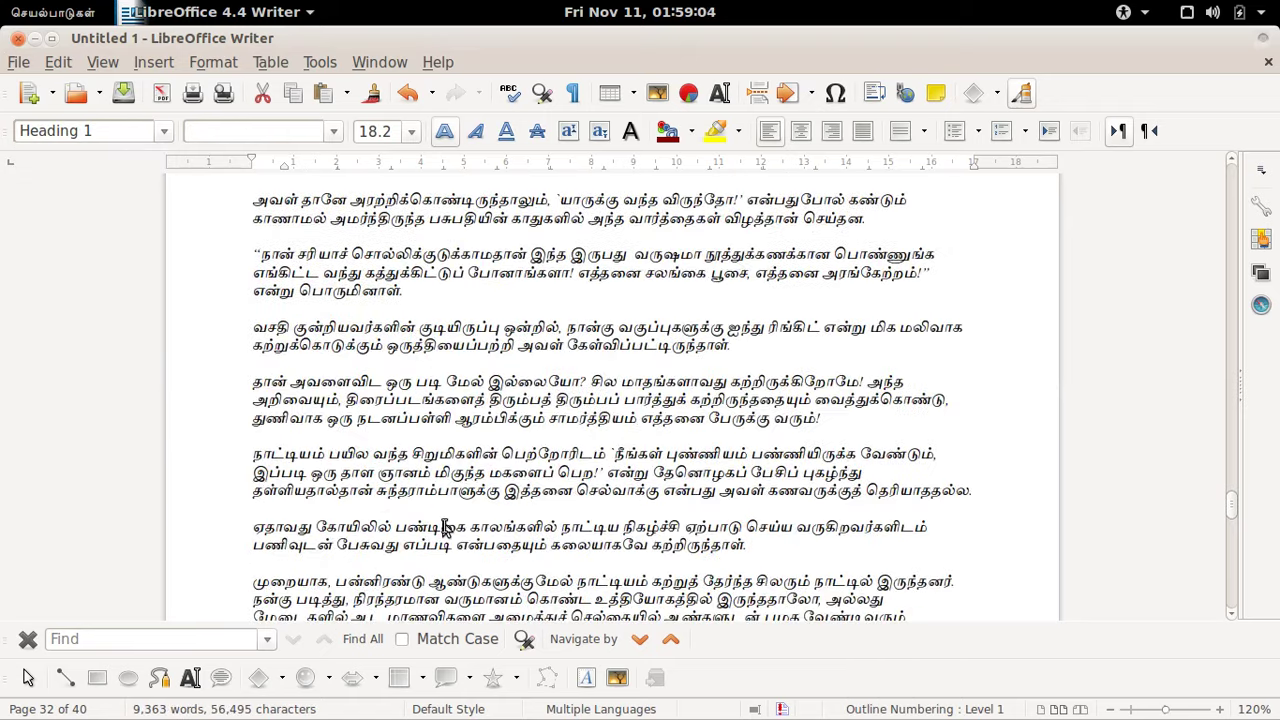
pyautogui.scroll(-15, 443, 545)
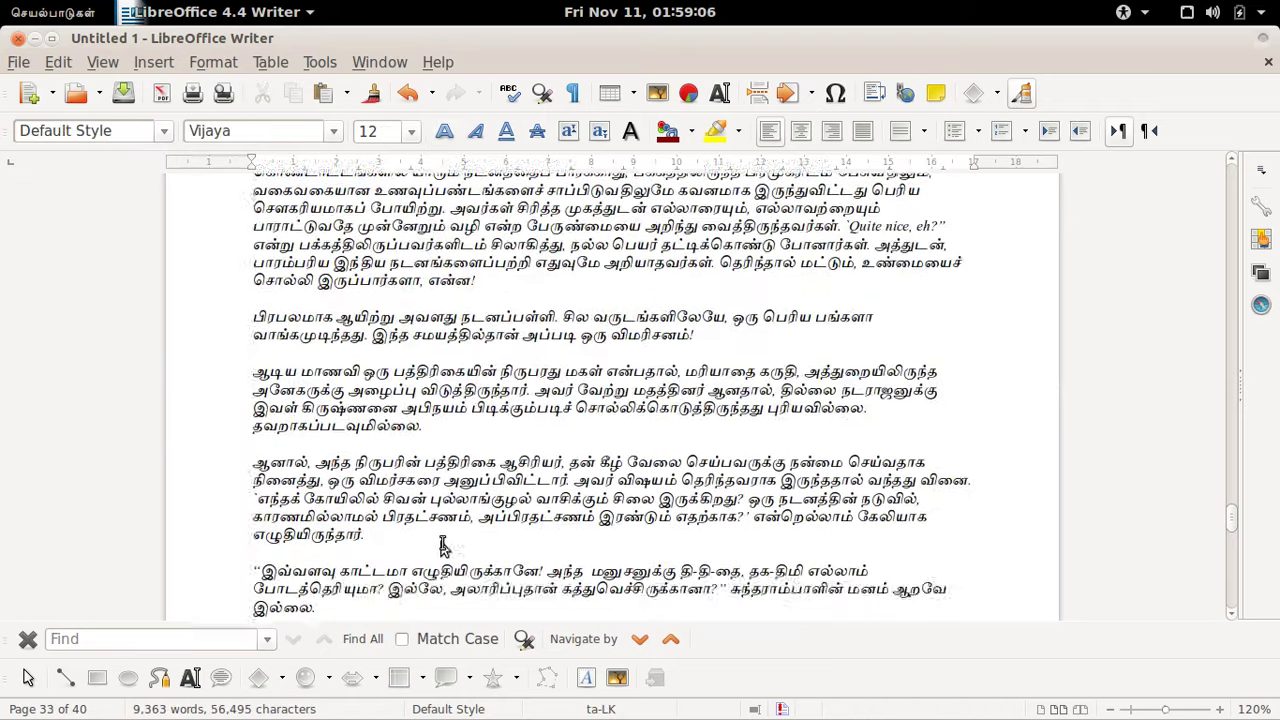
pyautogui.scroll(-2, 443, 555)
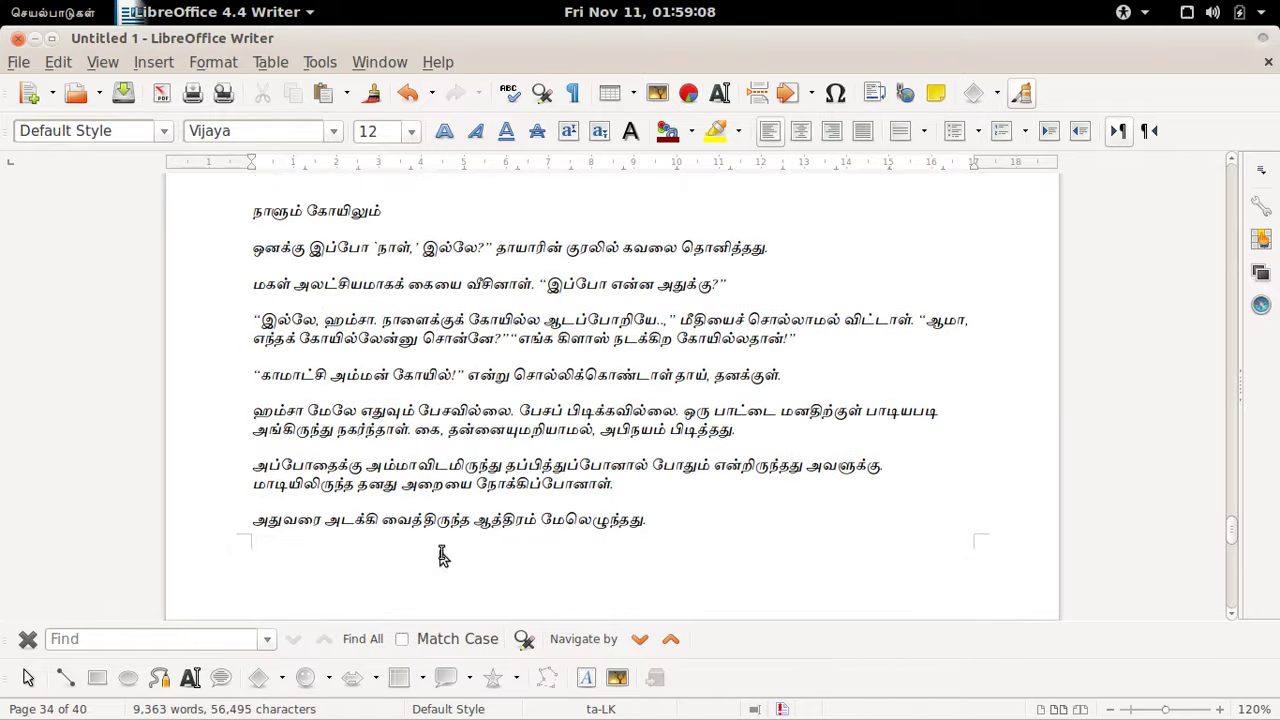
pyautogui.hotkey('alt', 'Tab')
pyautogui.hotkey('alt', 'Tab')
pyautogui.click(250, 213)
pyautogui.hotkey('ctrl', 'Return')
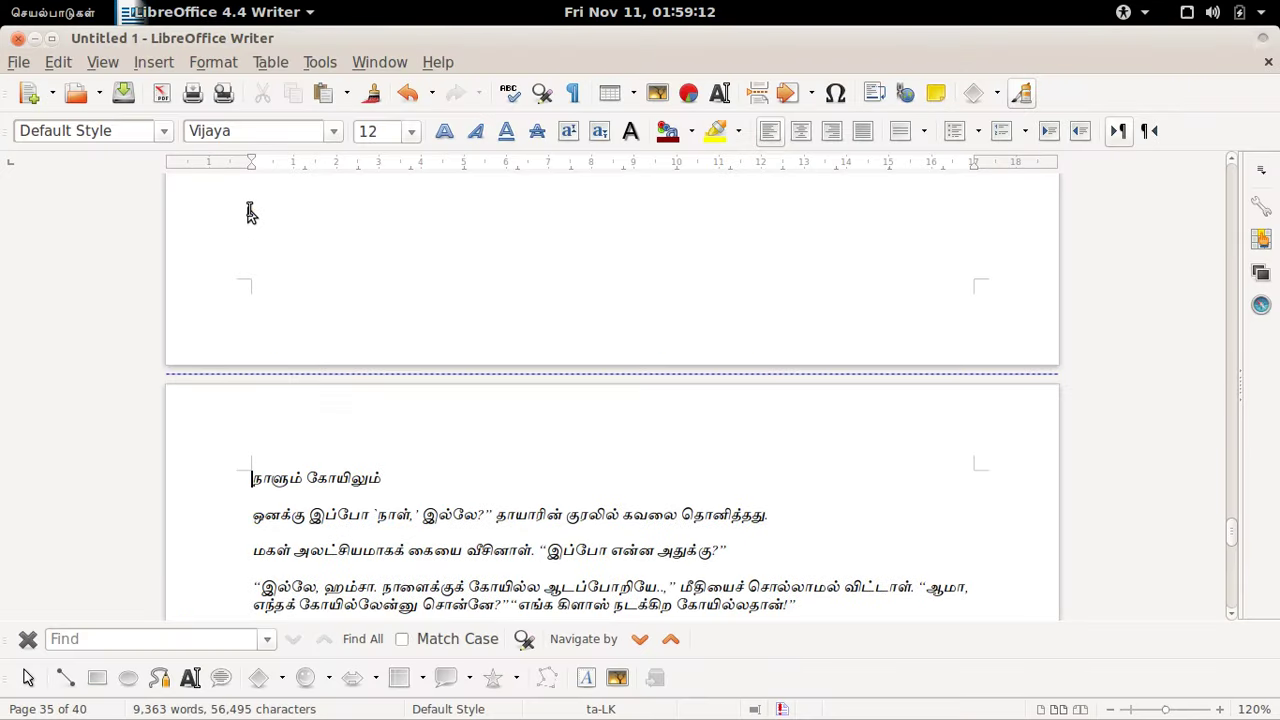
# Step: Number the story title "நாளும் கோயிலும்" as 9 and apply the Heading 1 style to it
pyautogui.write('9')
pyautogui.press('Down')
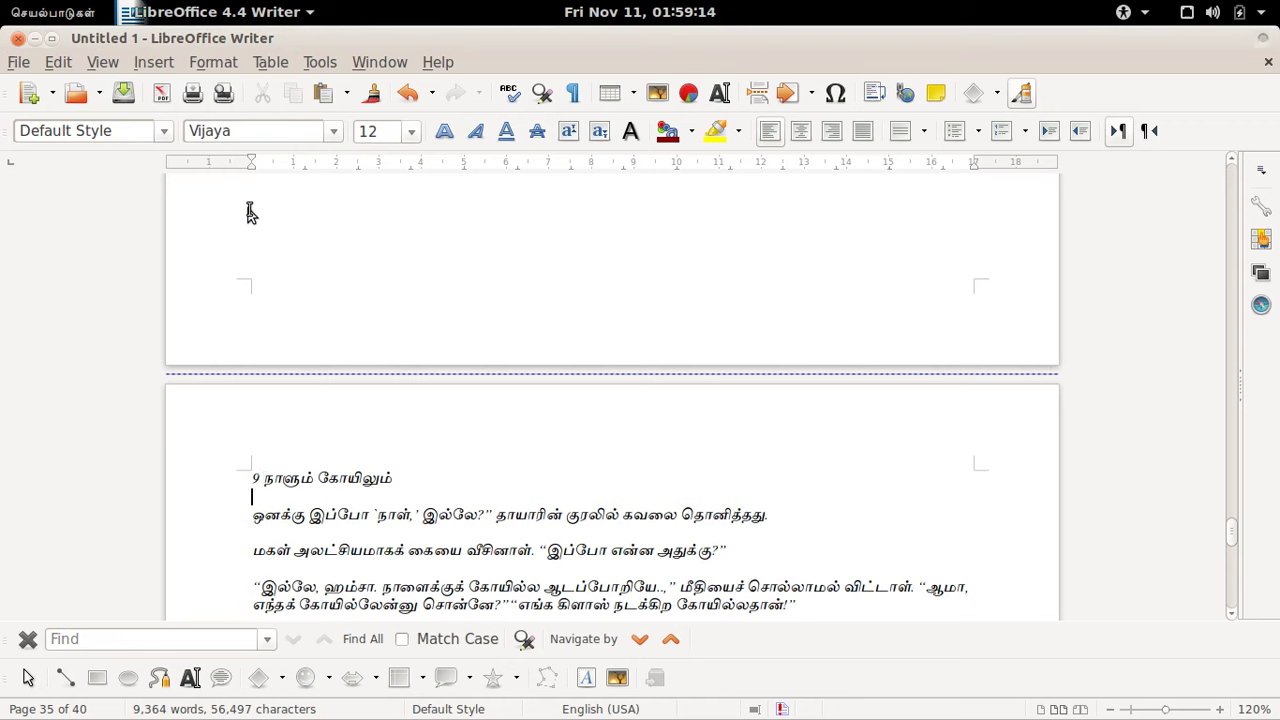
pyautogui.hotkey('shift', 'Down')
pyautogui.hotkey('shift', 'Left')
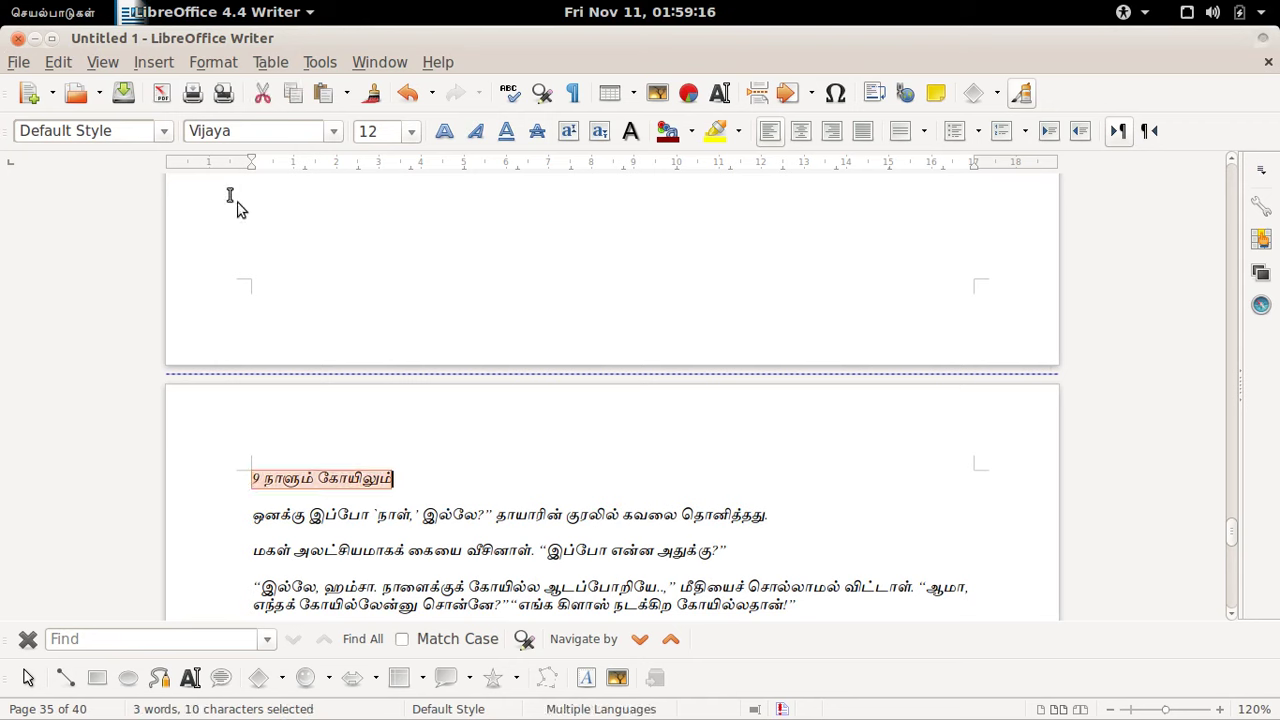
pyautogui.click(168, 134)
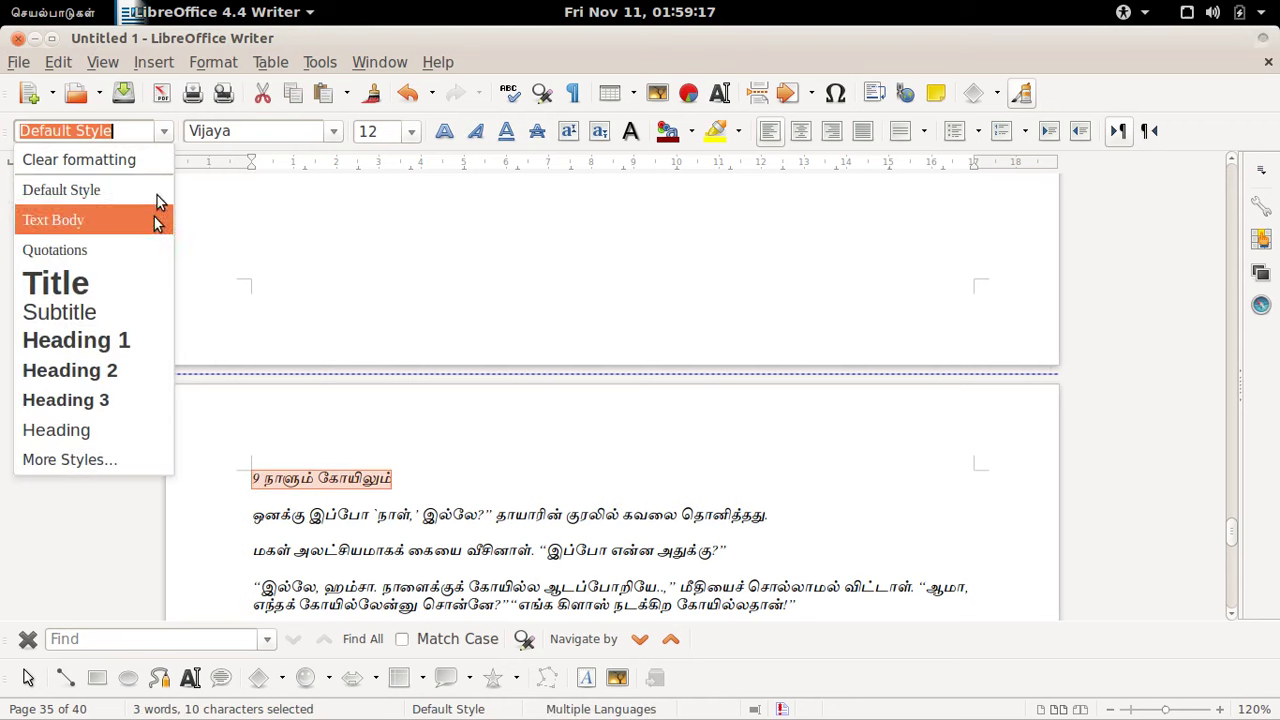
pyautogui.click(152, 335)
pyautogui.click(583, 505)
# Step: Check the story title "பெண் பார்த்துவிட்டு" against the contents list in gedit and insert a page break before it in the Writer document
pyautogui.scroll(-10, 565, 510)
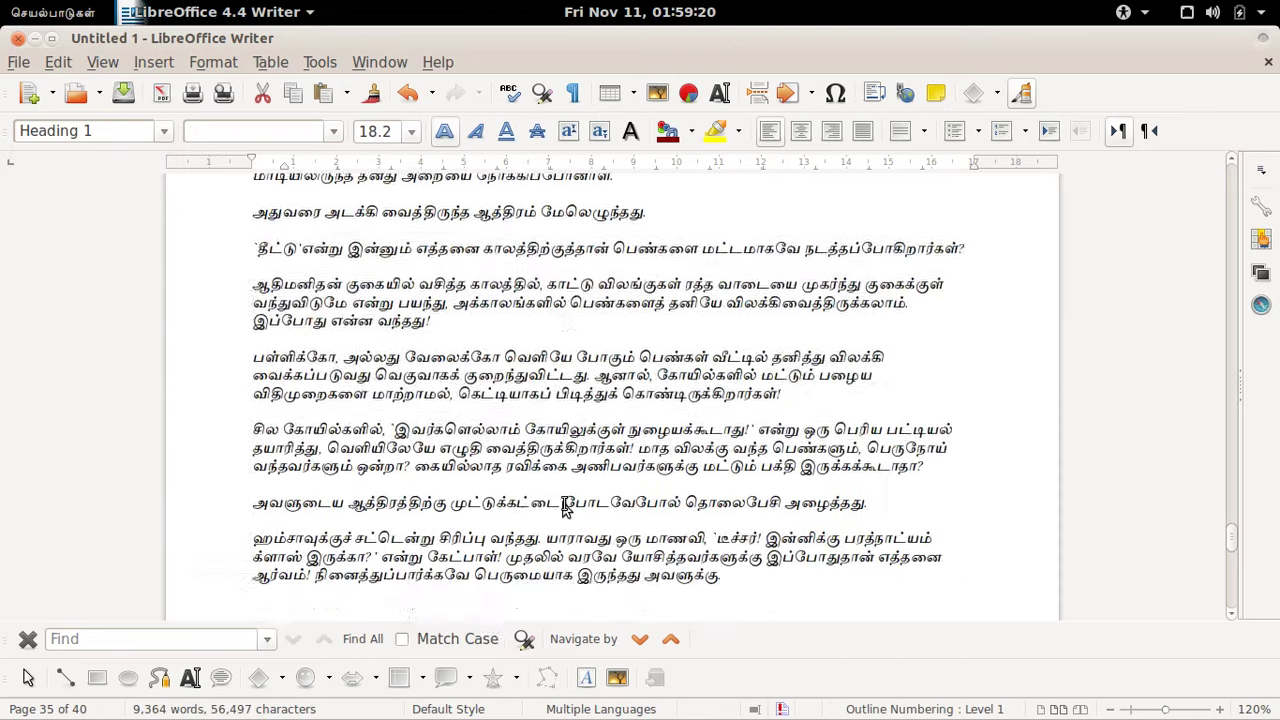
pyautogui.scroll(-20, 565, 510)
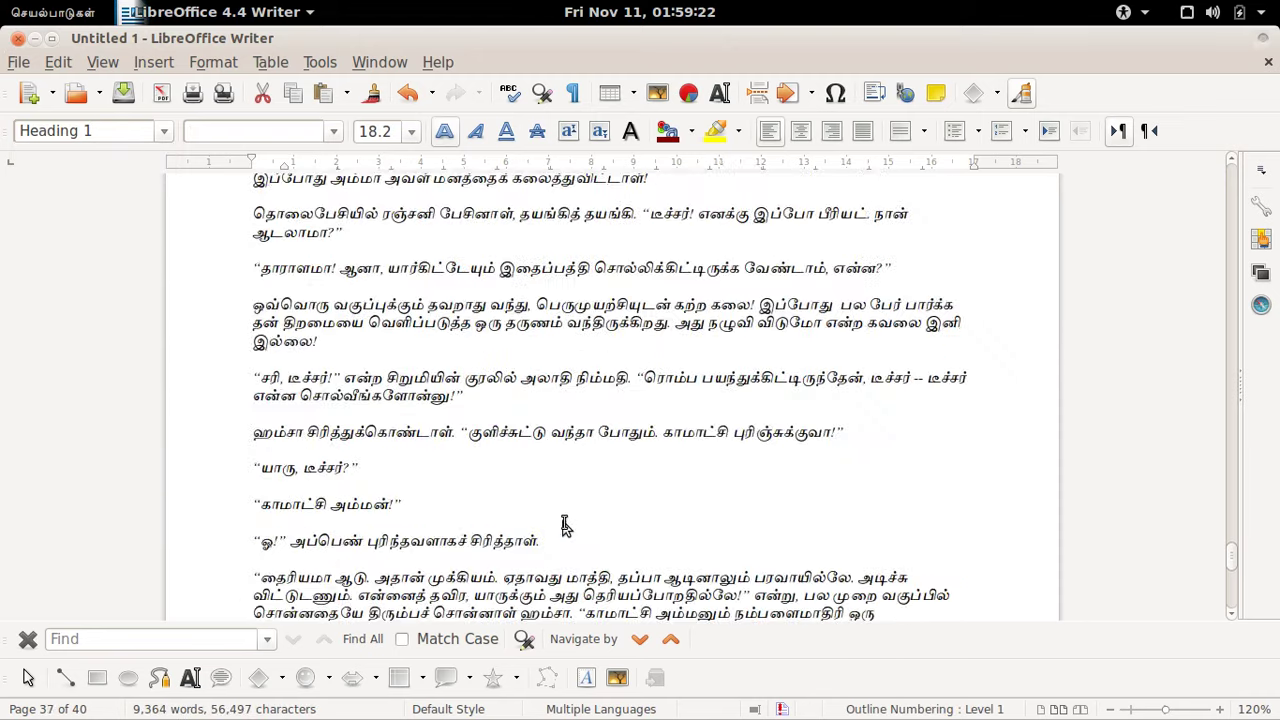
pyautogui.scroll(-5, 565, 525)
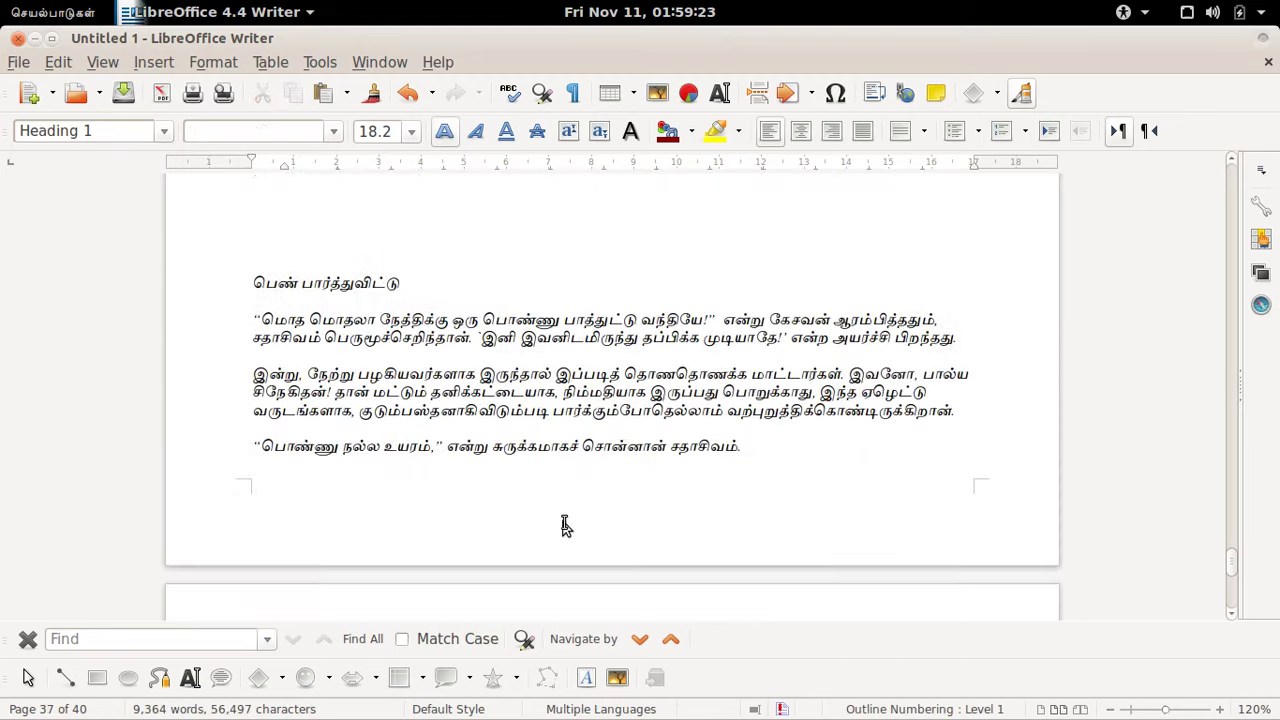
pyautogui.click(242, 286)
pyautogui.press('Tab')
pyautogui.hotkey('alt', 'Tab')
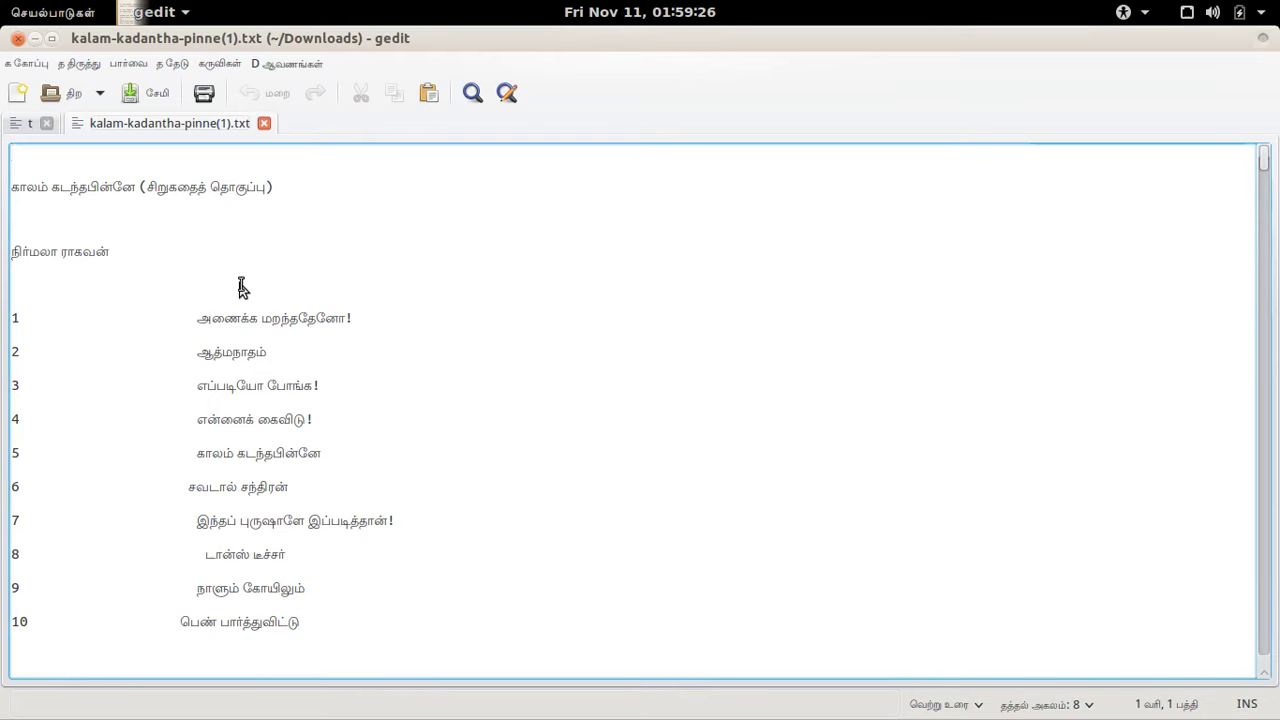
pyautogui.hotkey('alt', 'Tab')
pyautogui.press('BackSpace')
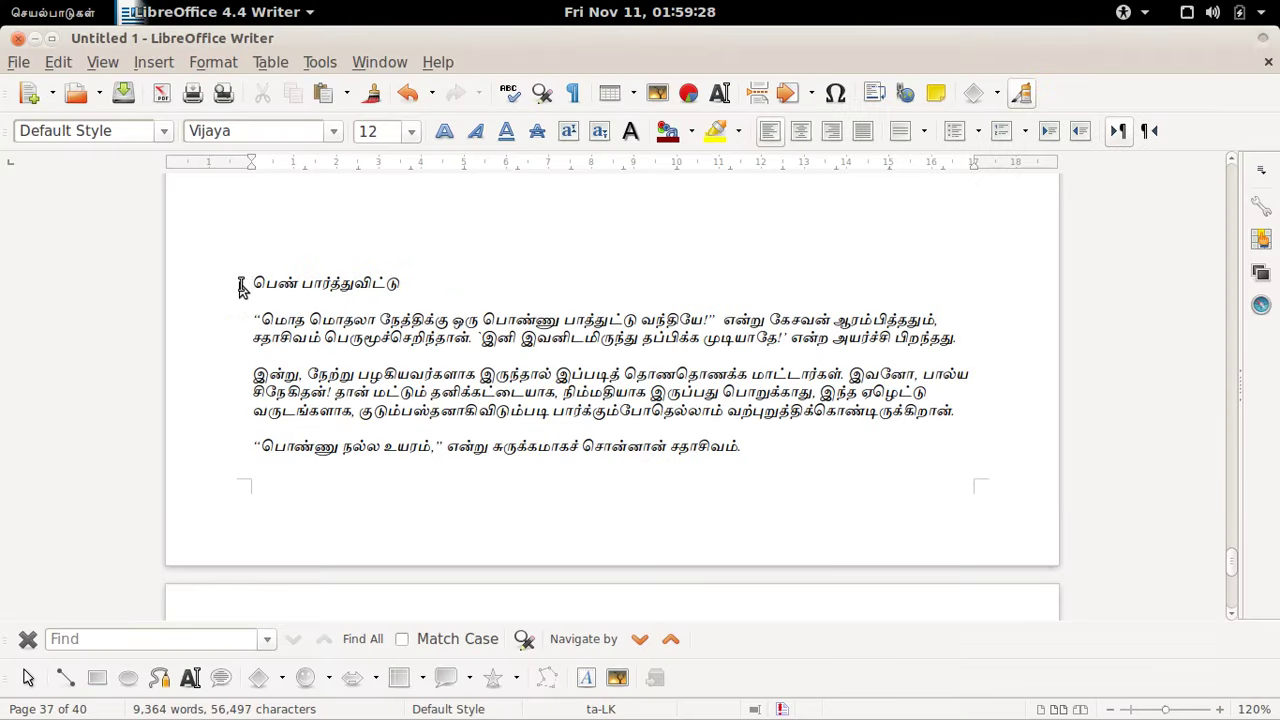
pyautogui.hotkey('ctrl', 'Return')
# Step: Number the story title "பெண் பார்த்துவிட்டு" as 10 and apply the Heading 1 style to it
pyautogui.write('10')
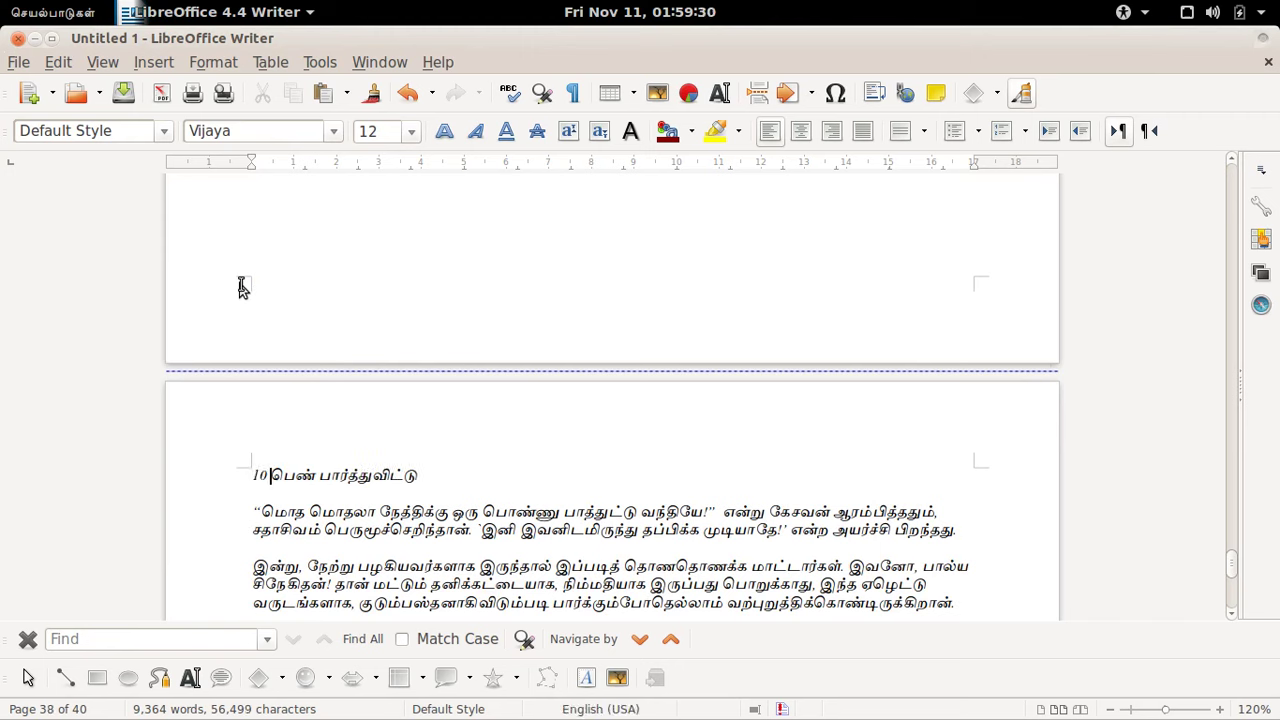
pyautogui.press('Left')
pyautogui.hotkey('shift', 'End')
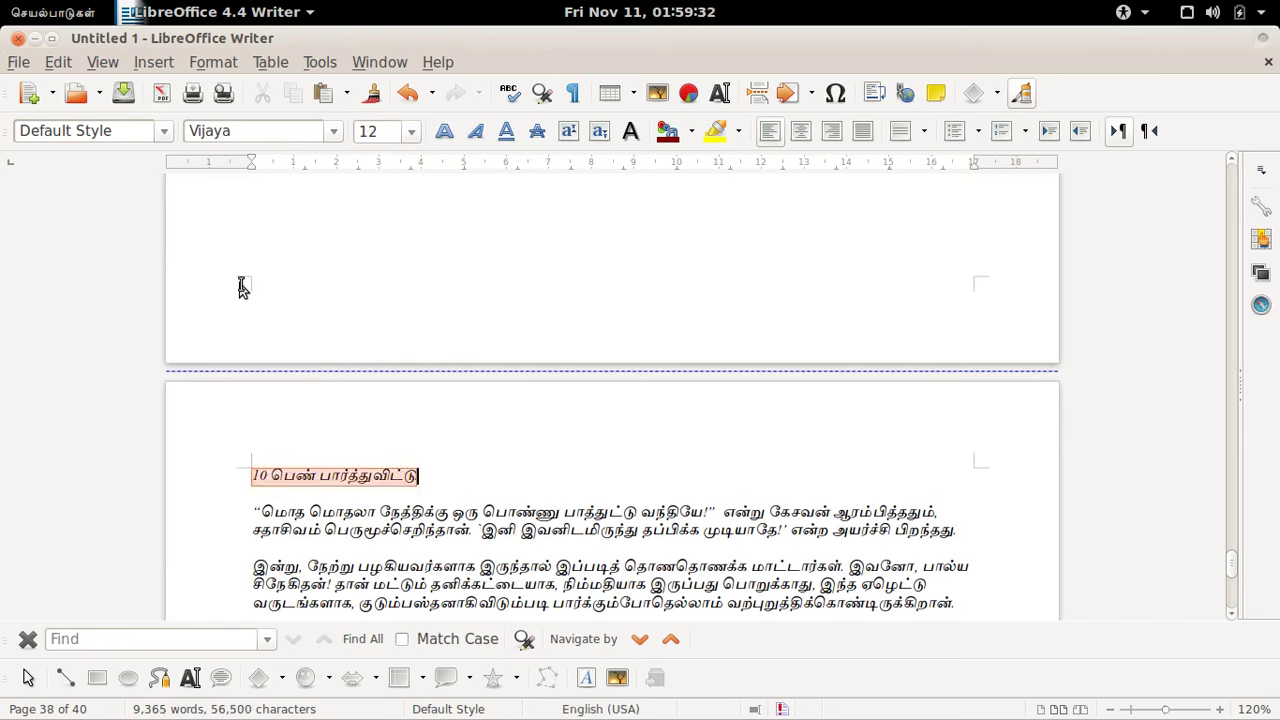
pyautogui.click(164, 131)
pyautogui.click(134, 340)
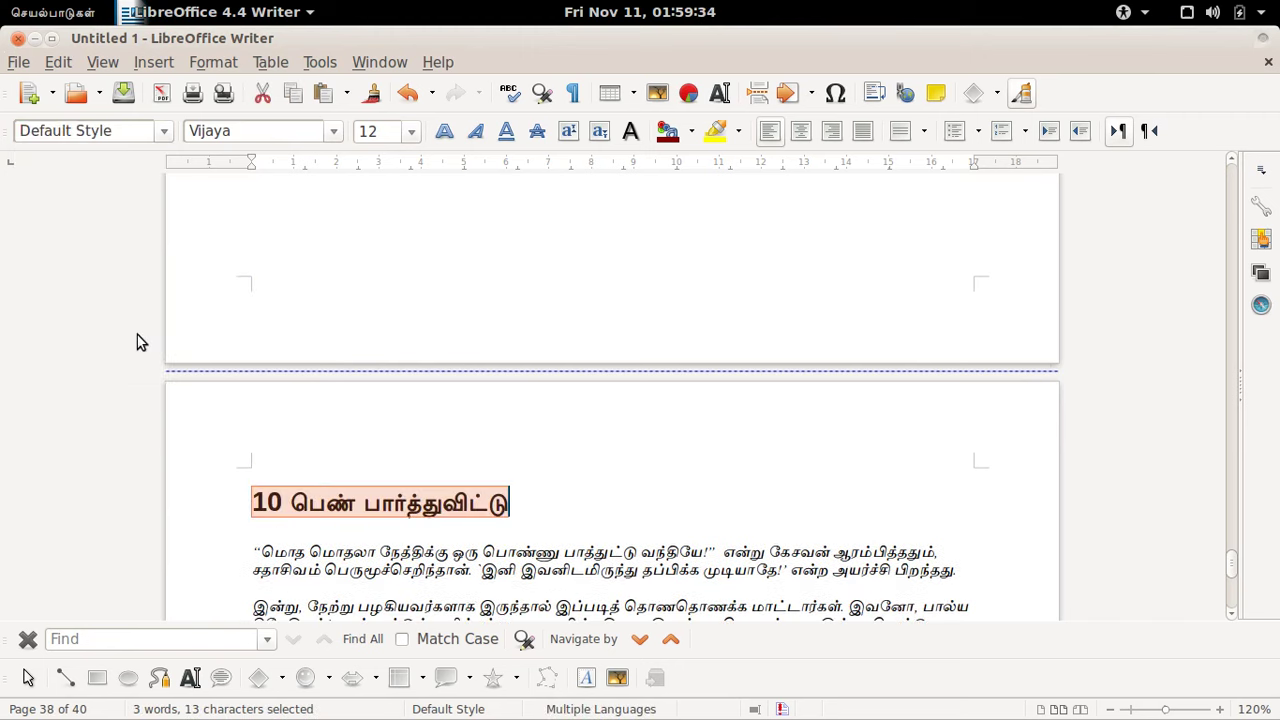
pyautogui.click(517, 500)
# Step: Start saving the finished document and choose the Desktop as the destination folder
pyautogui.scroll(-5, 521, 503)
pyautogui.scroll(-15, 521, 505)
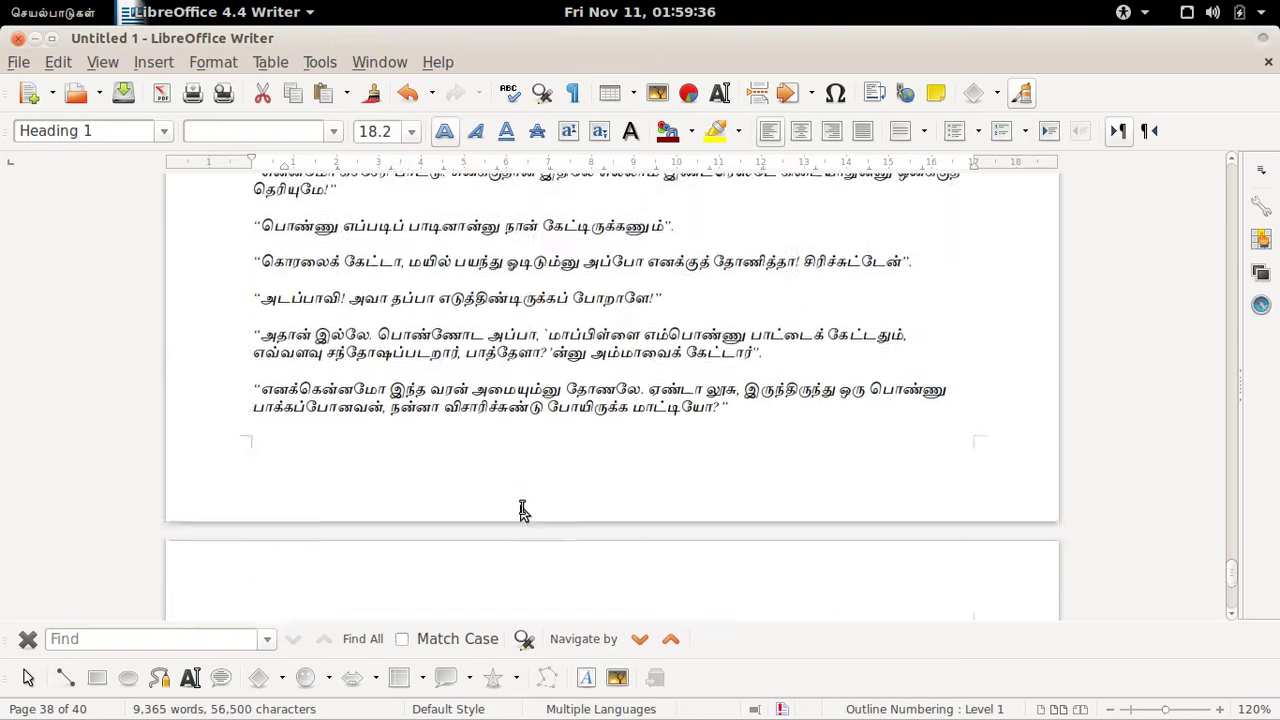
pyautogui.scroll(-5, 521, 510)
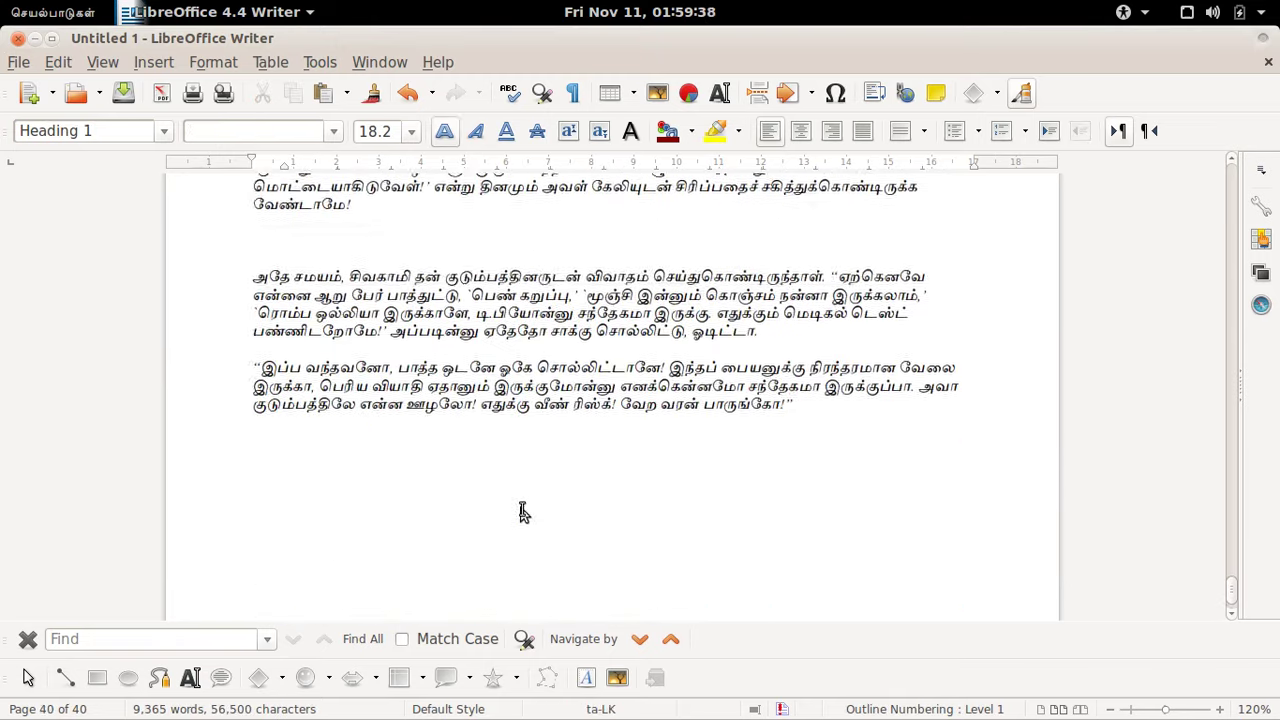
pyautogui.click(521, 512)
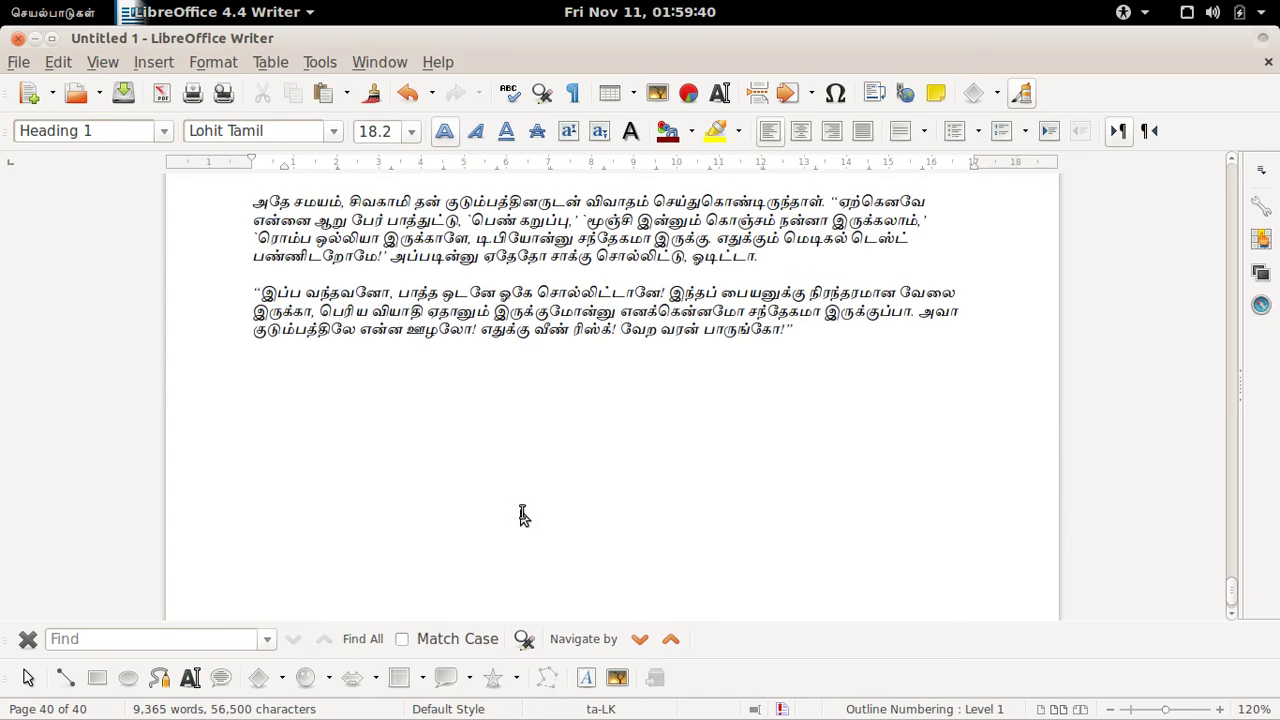
pyautogui.hotkey('ctrl', 's')
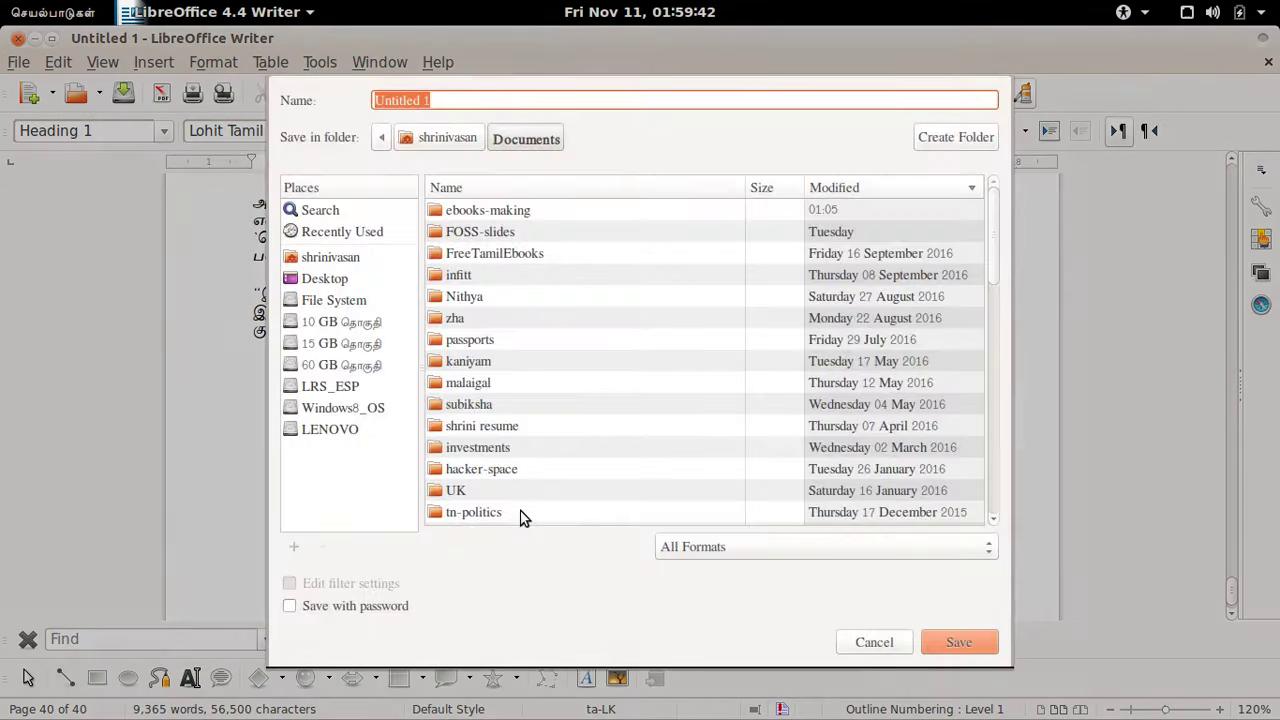
pyautogui.click(314, 279)
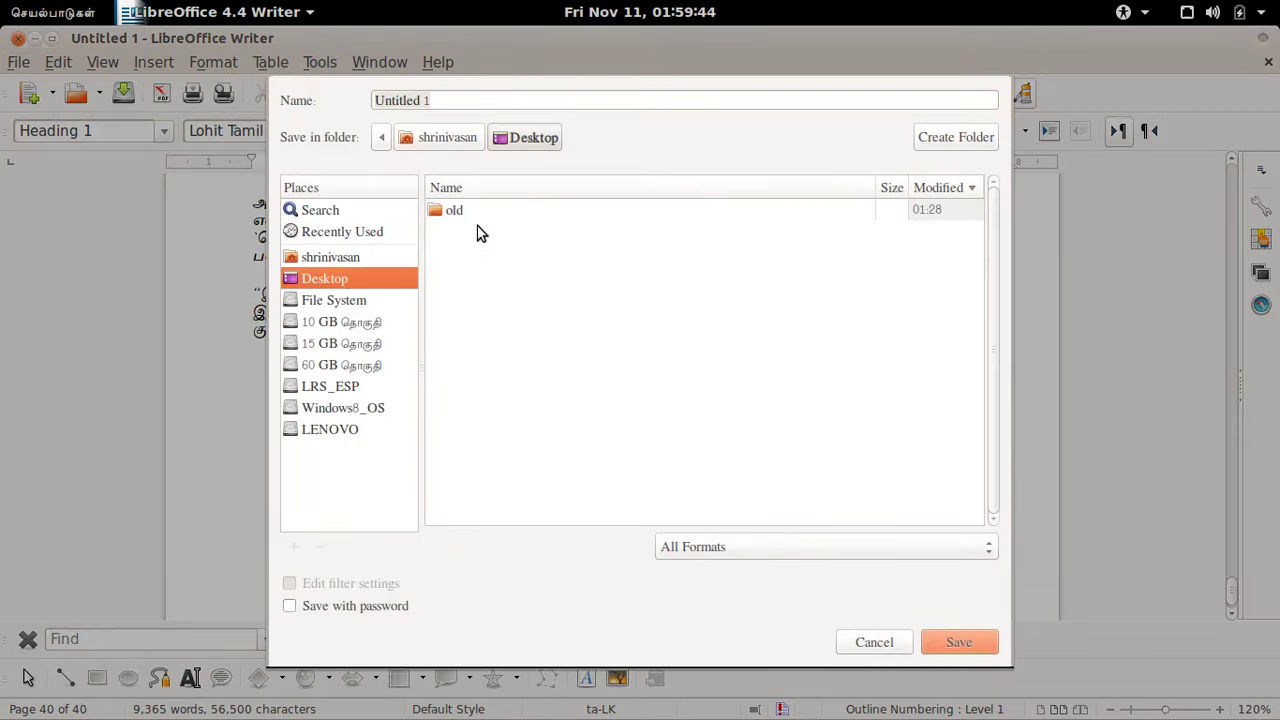
# Step: Save the document on the Desktop as "kalam-kadandha-pinne.odt" in the ODF Text Document (.odt) format
pyautogui.hotkey('alt', 'Tab')
pyautogui.hotkey('alt', 'Tab')
pyautogui.click(442, 106)
pyautogui.hotkey('ctrl', 'a')
pyautogui.write('kalam')
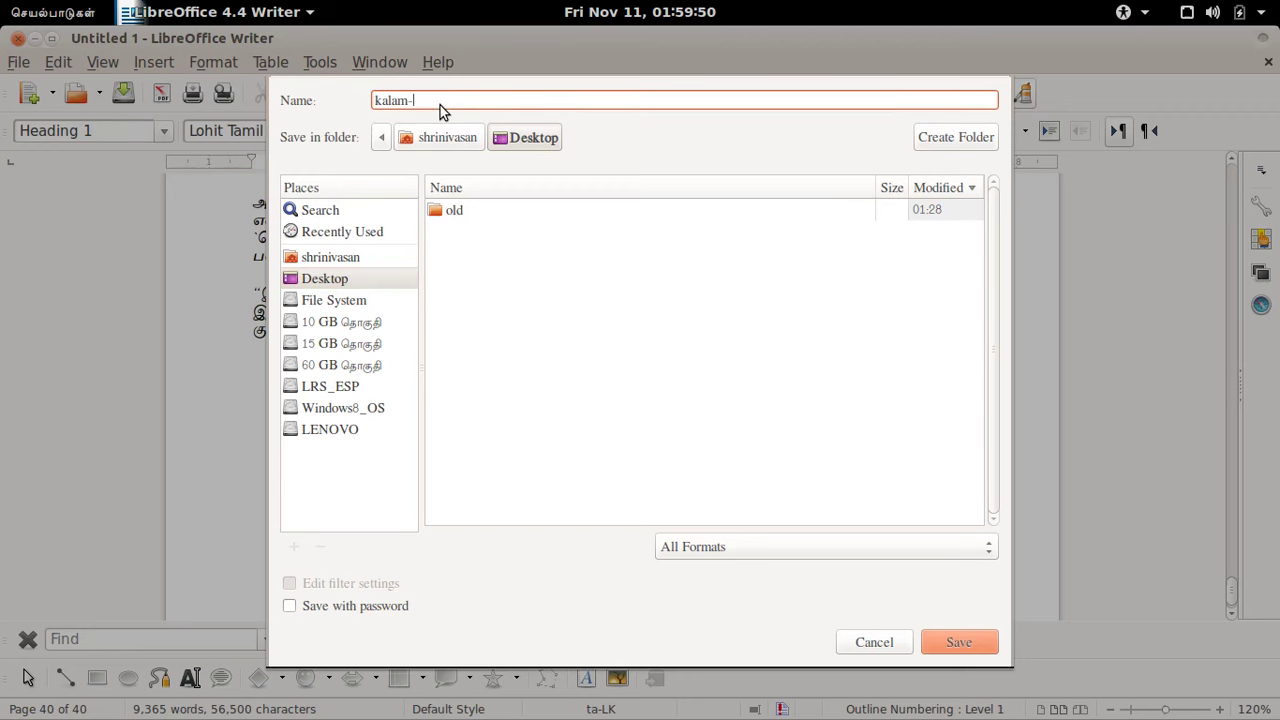
pyautogui.write('-kadandha-pinne.odt')
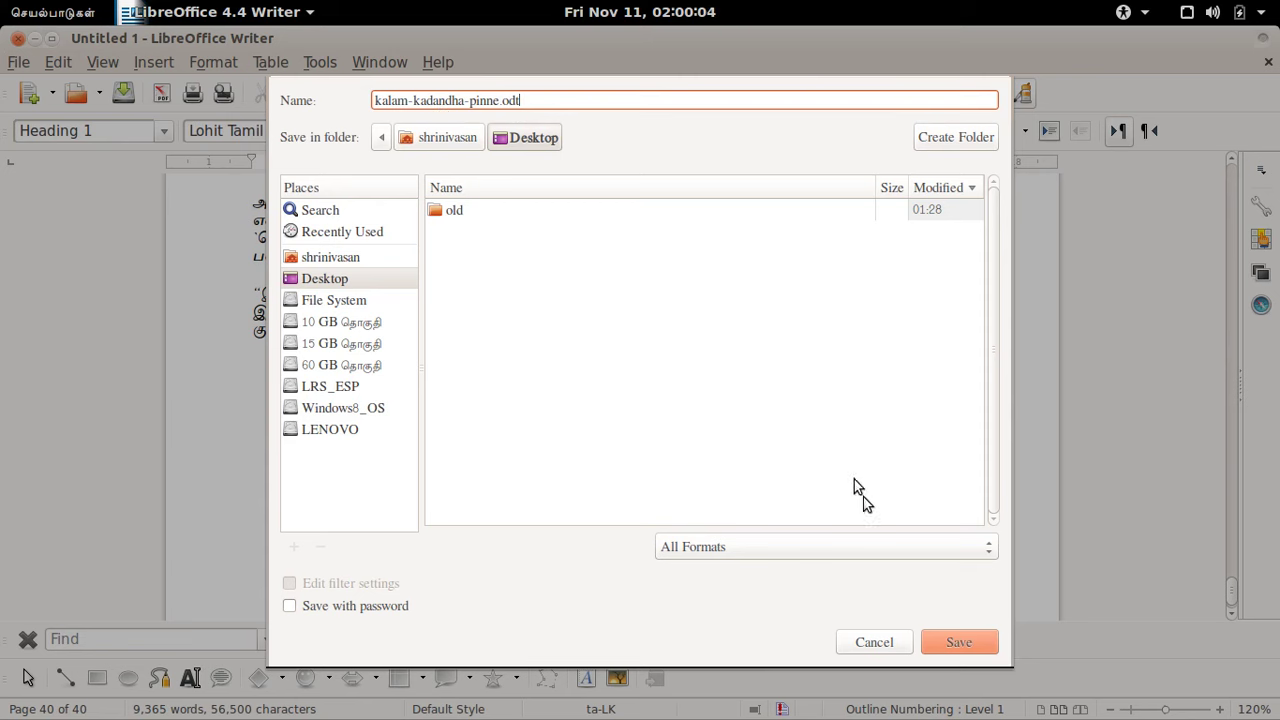
pyautogui.click(877, 547)
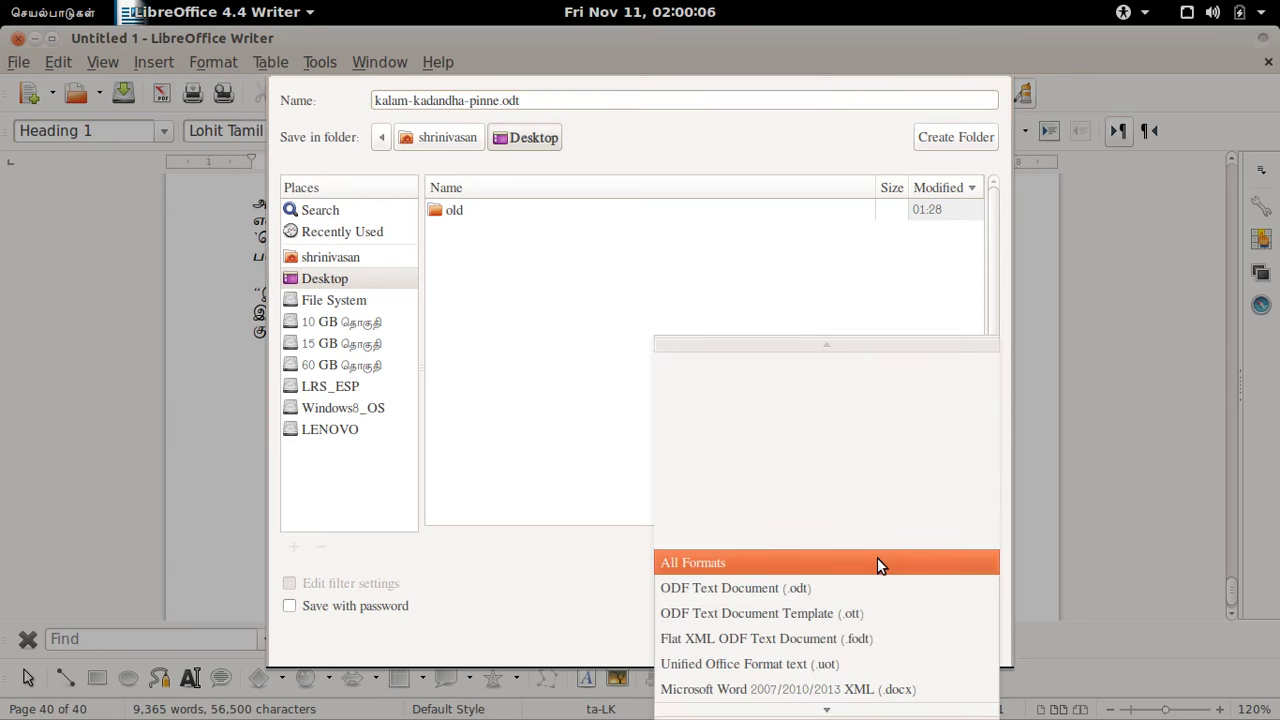
pyautogui.scroll(-3, 877, 560)
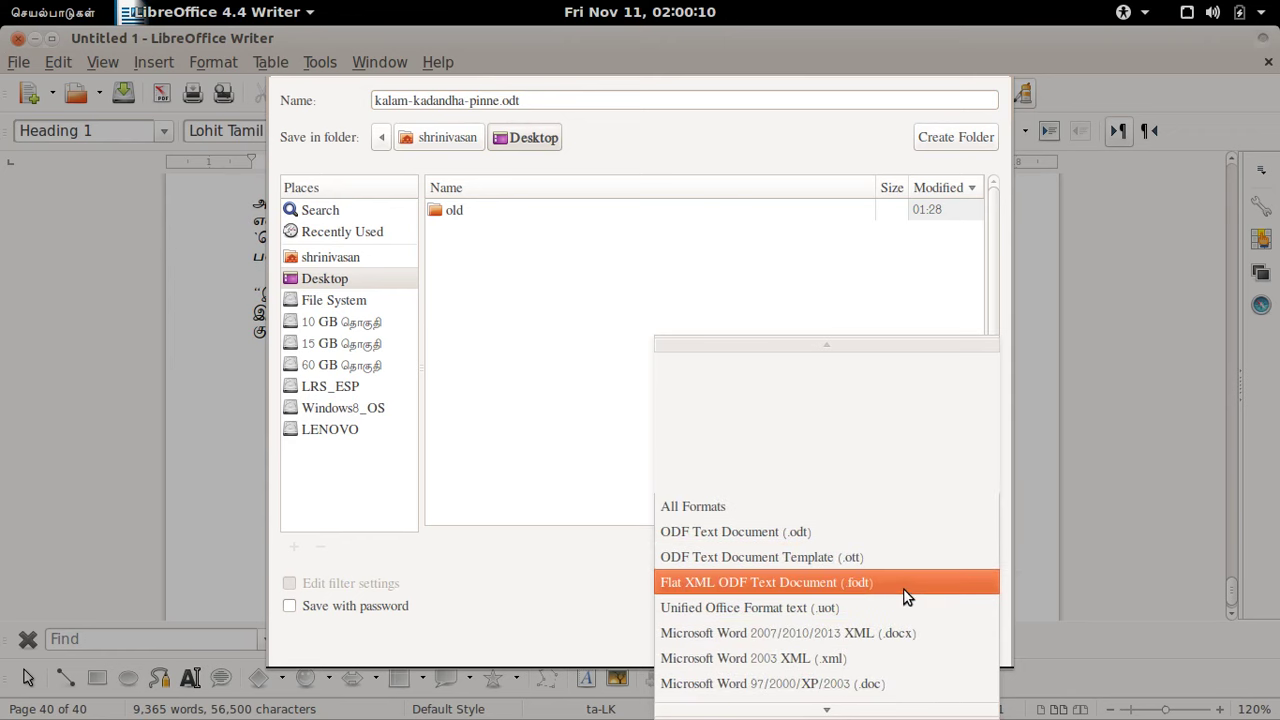
pyautogui.click(893, 533)
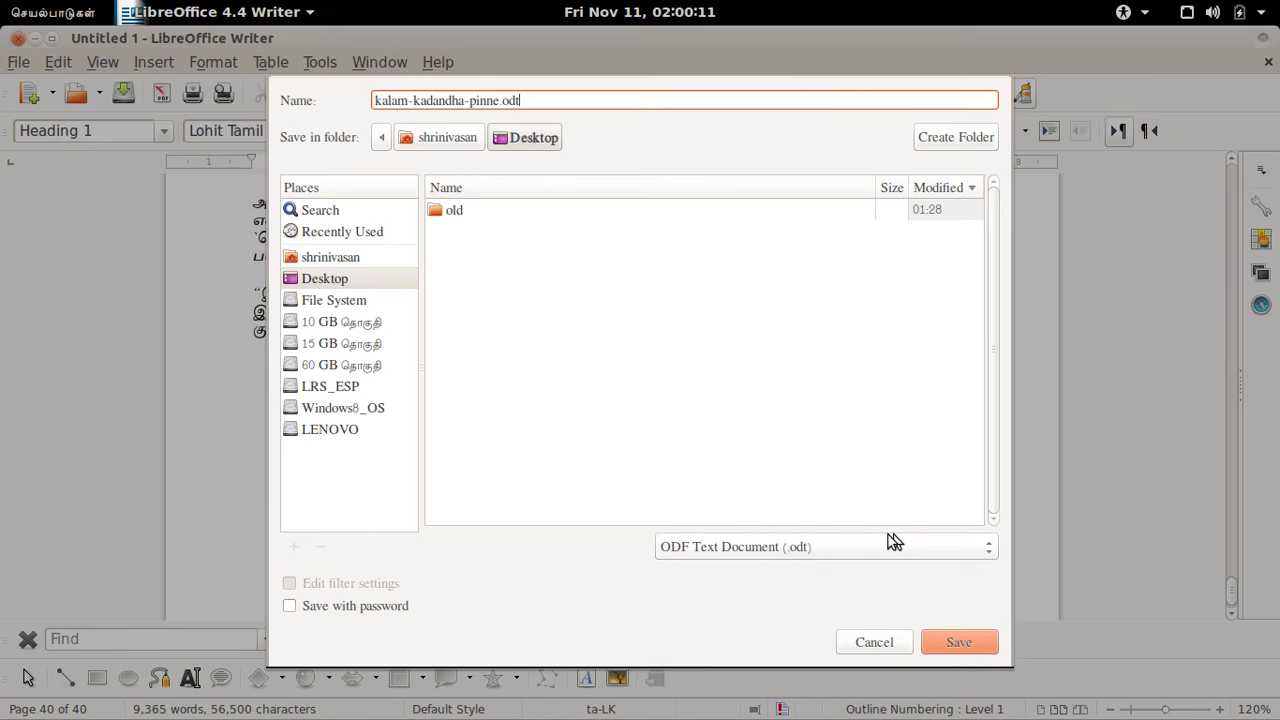
pyautogui.click(947, 634)
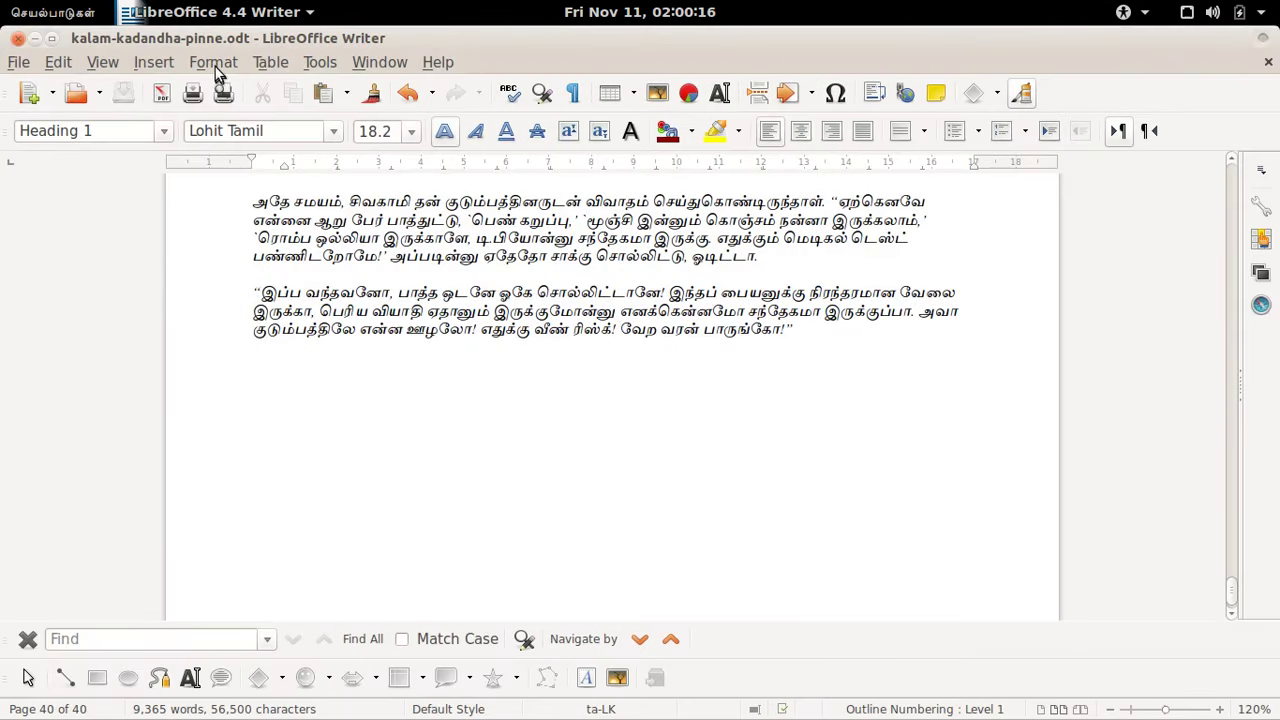
# Step: Remove the extra blank lines above the paragraph beginning "அதே சமயம்" near the end of the last story
pyautogui.scroll(10, 313, 281)
pyautogui.scroll(-5, 313, 281)
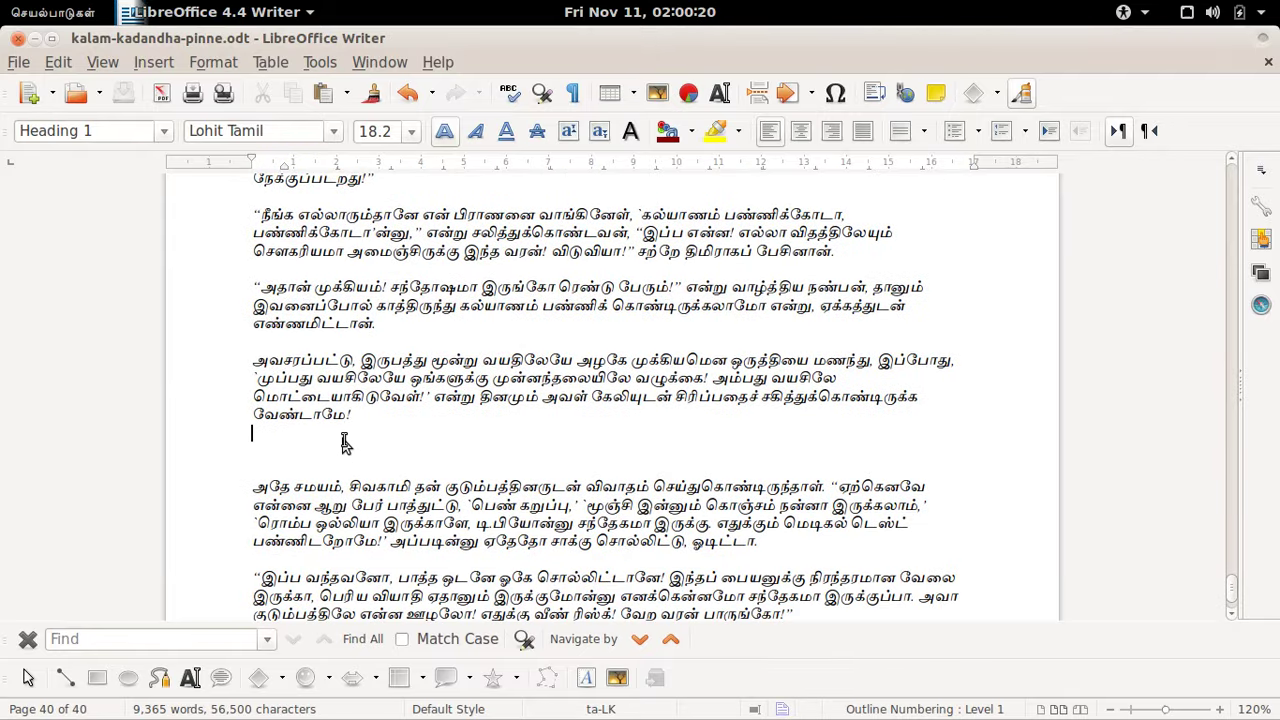
pyautogui.press('Delete')
pyautogui.press('Delete')
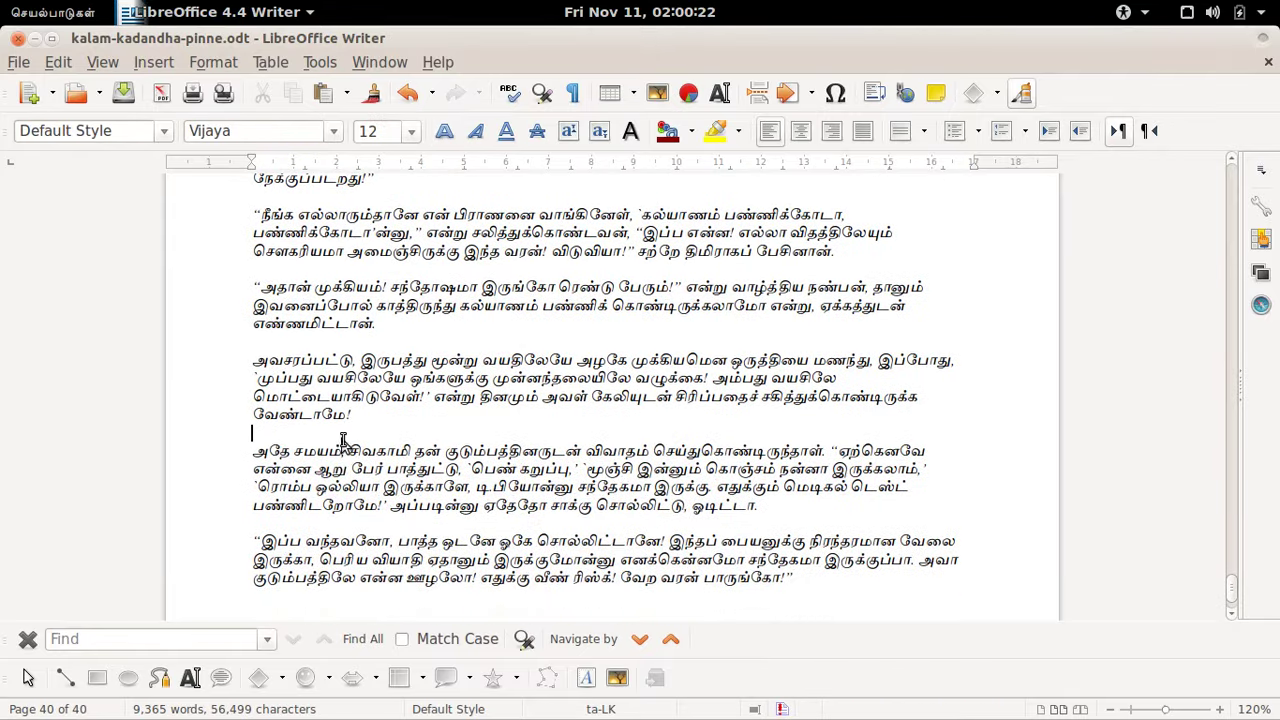
# Step: Add a Default Style footer to the pages and insert a centred page number field in it
pyautogui.click(153, 62)
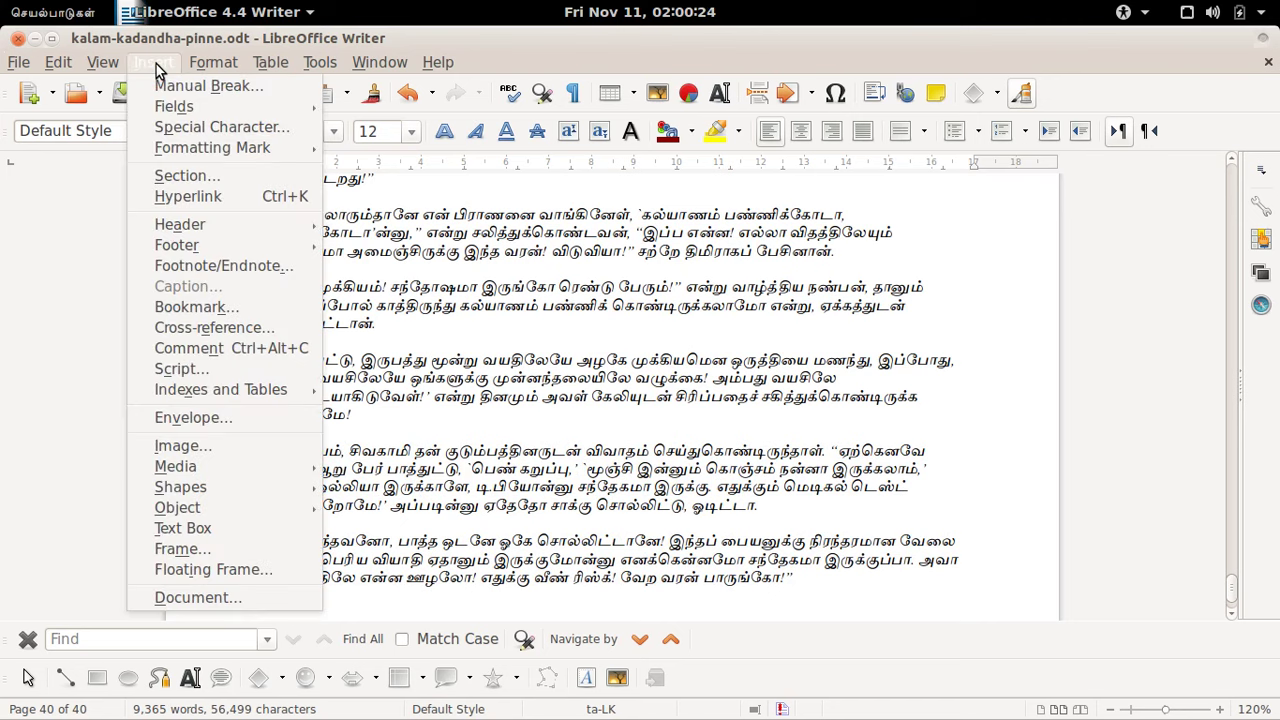
pyautogui.moveTo(200, 240)
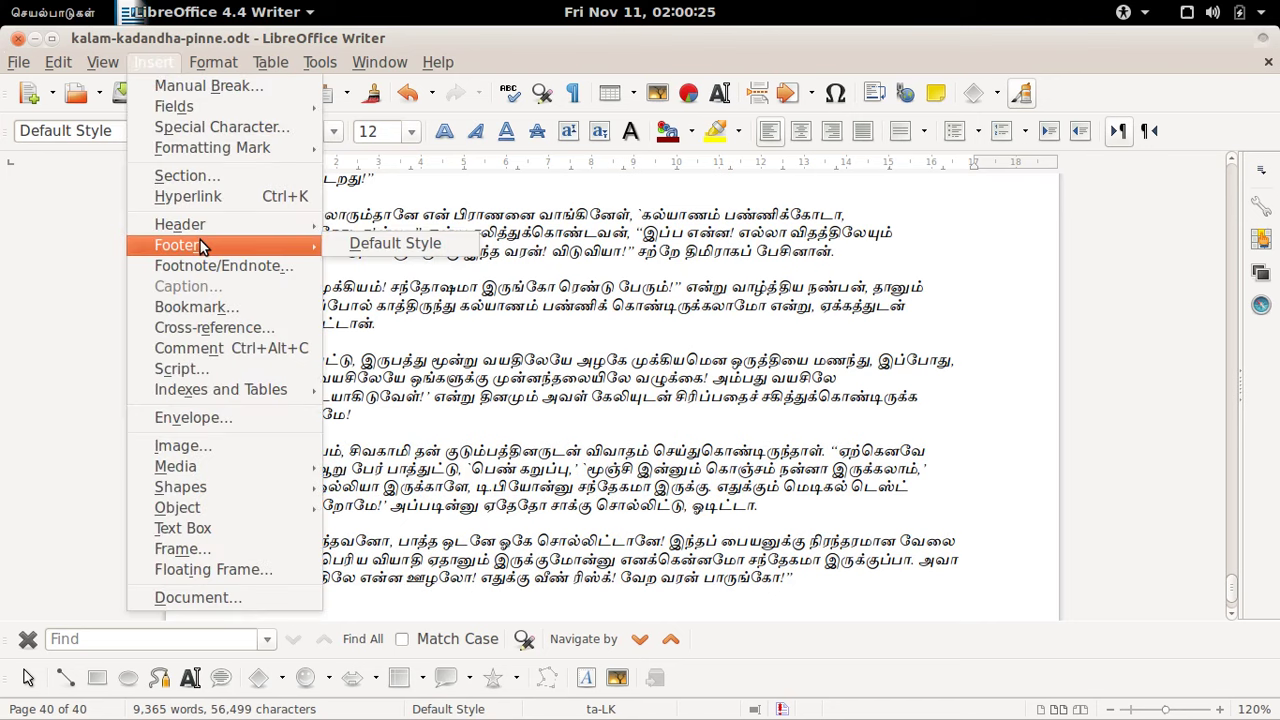
pyautogui.click(338, 243)
pyautogui.click(160, 60)
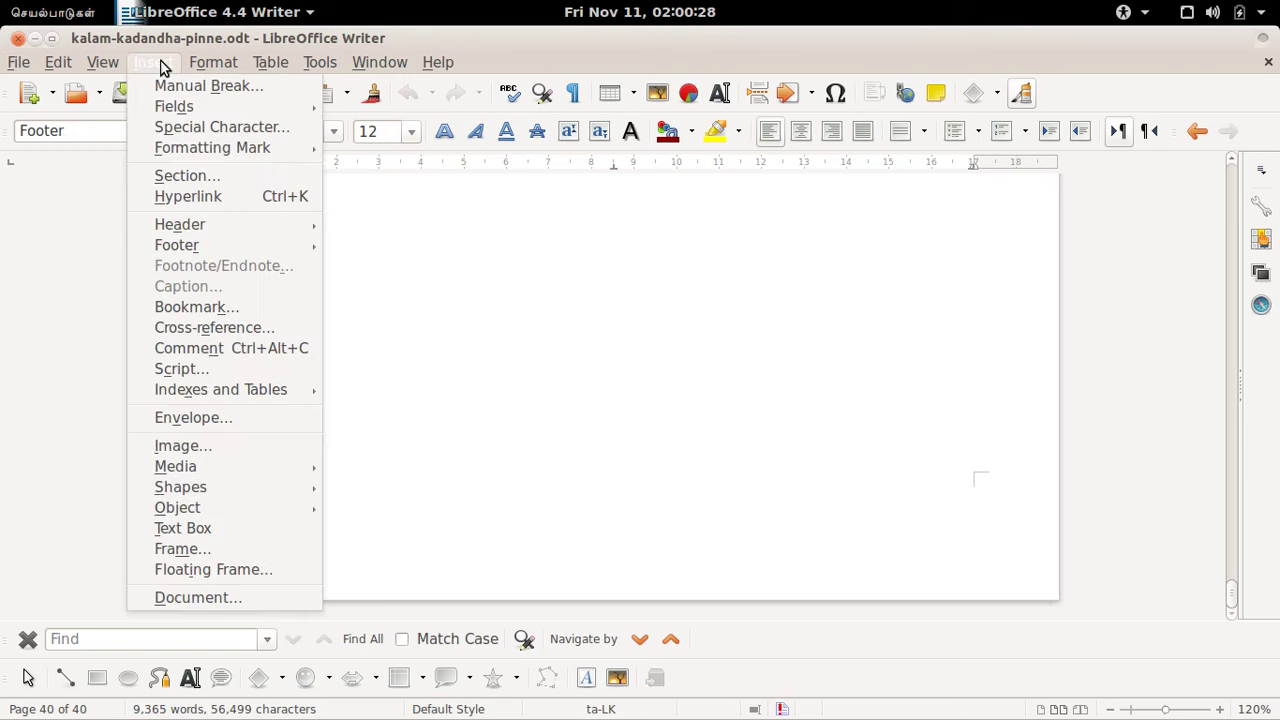
pyautogui.moveTo(187, 111)
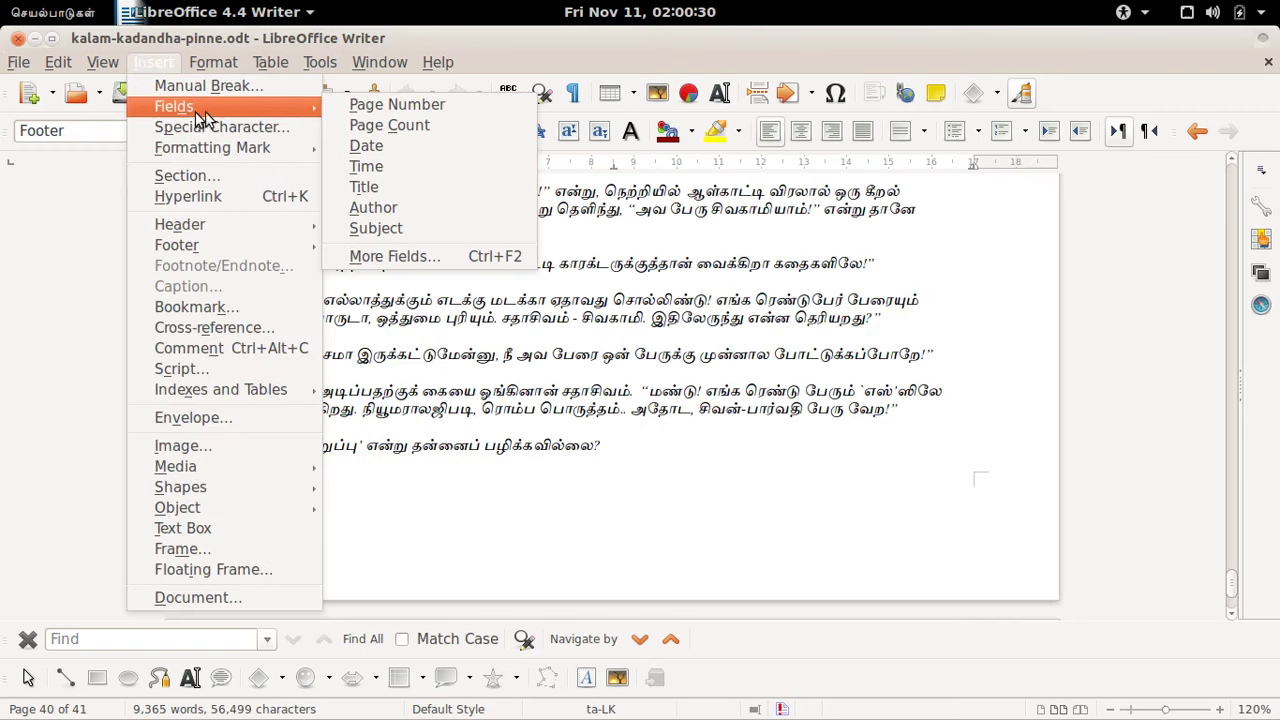
pyautogui.click(340, 107)
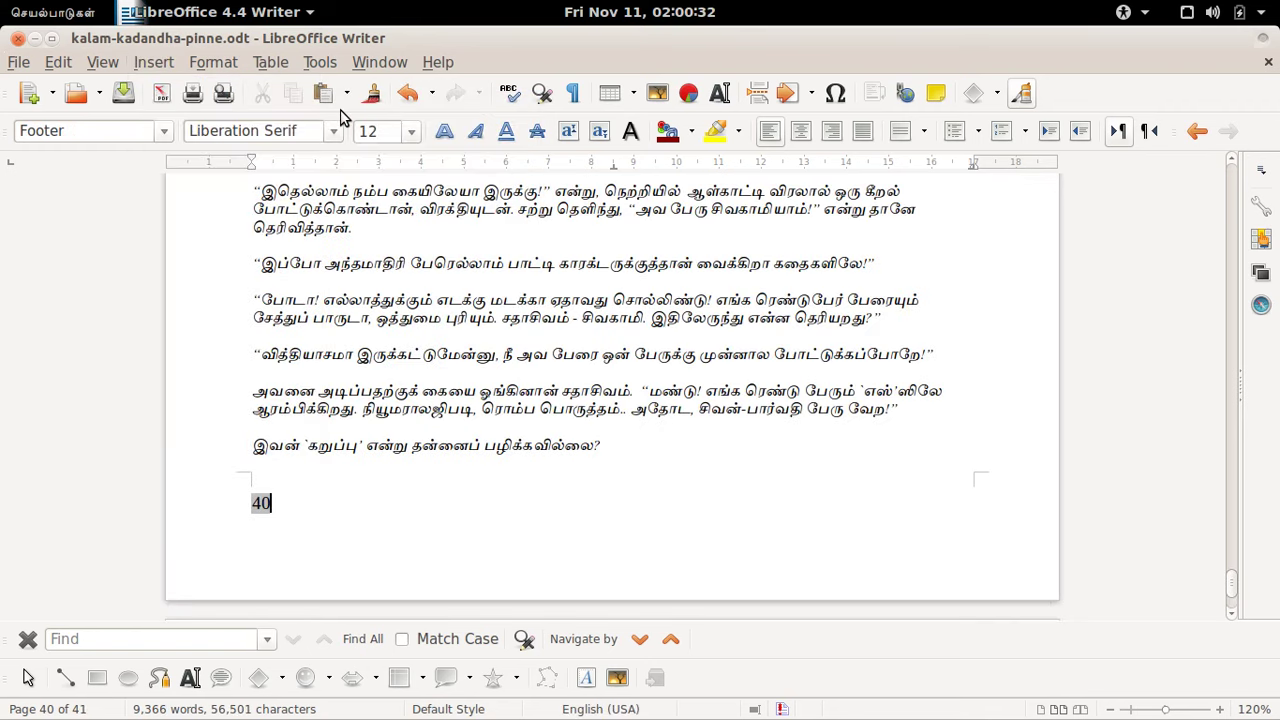
pyautogui.click(799, 140)
# Step: Return from the footer to the body text at the end of the document and save the file
pyautogui.click(727, 452)
pyautogui.scroll(-15, 727, 452)
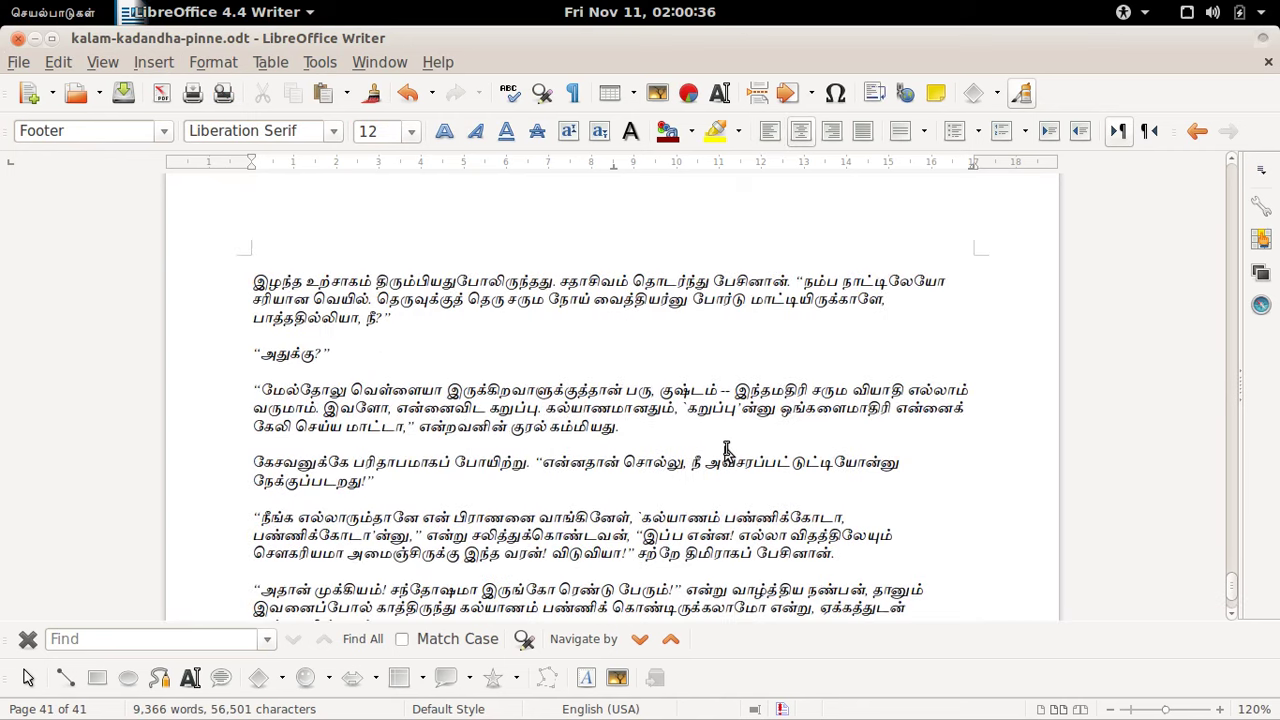
pyautogui.click(728, 456)
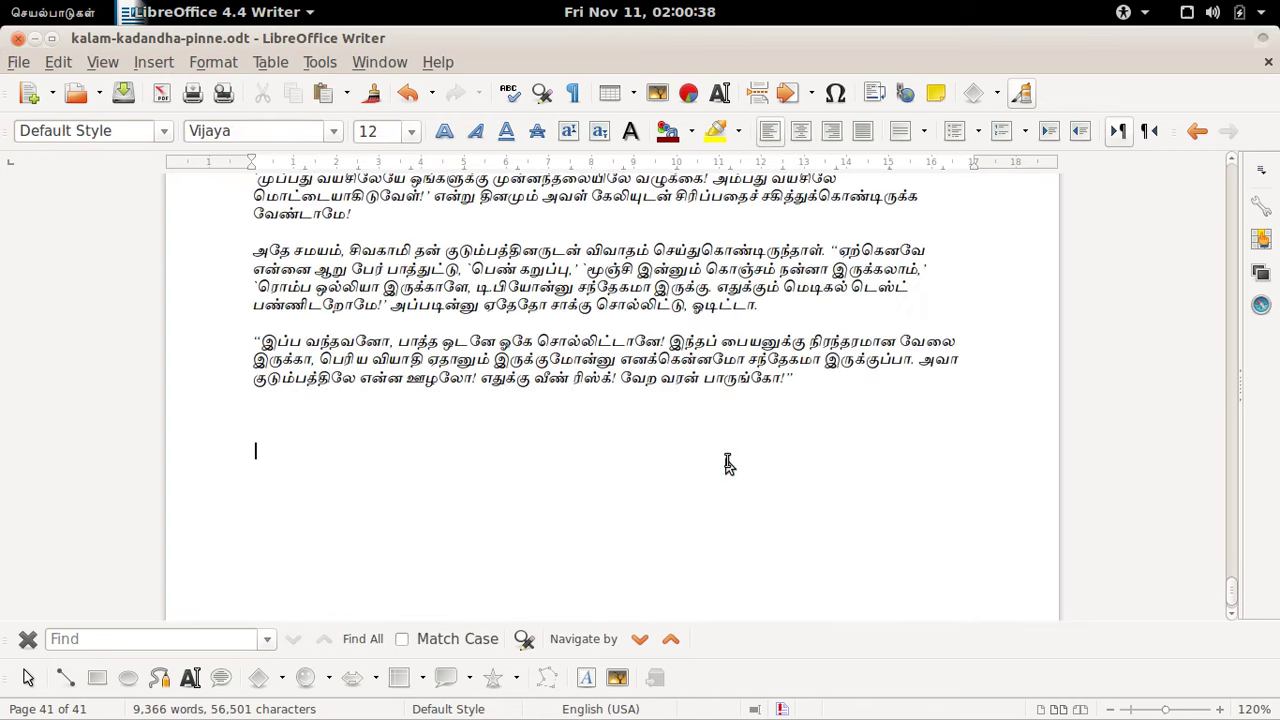
pyautogui.hotkey('ctrl', 's')
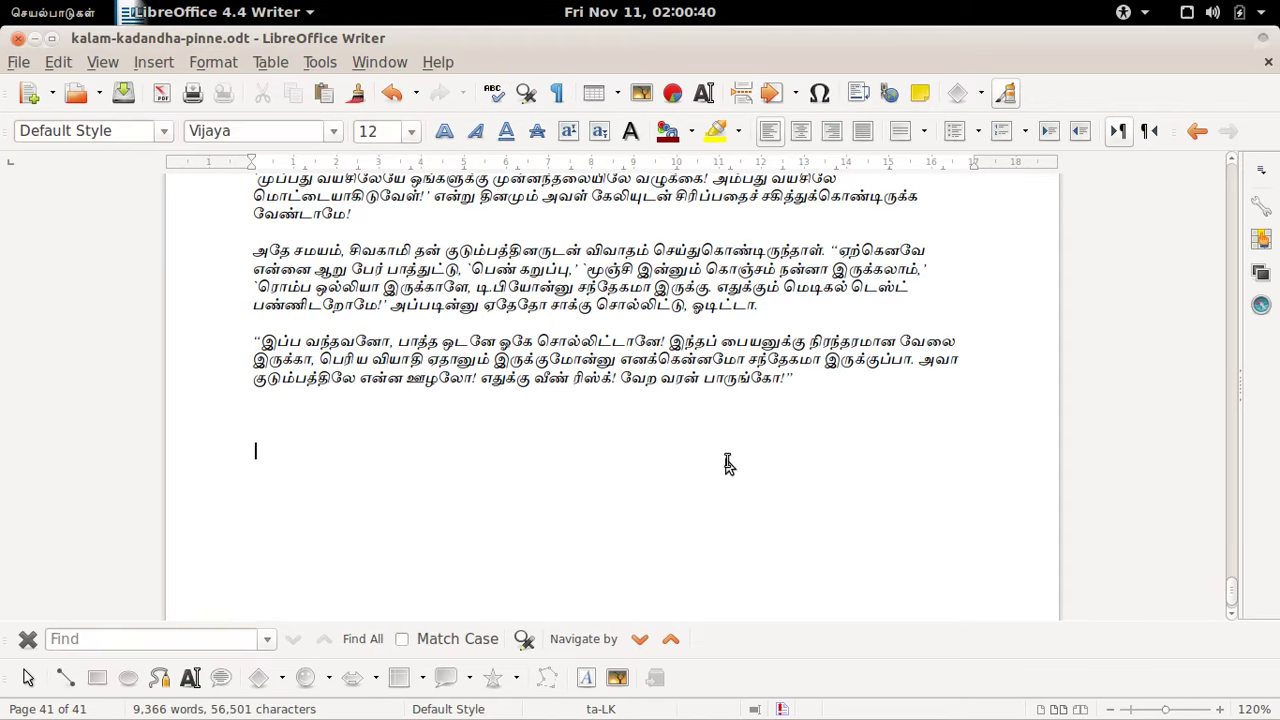
# Step: Examine the title page, its footer page number and the contents list at the start of the document
pyautogui.moveTo(1234, 594); pyautogui.dragTo(1234, 163)
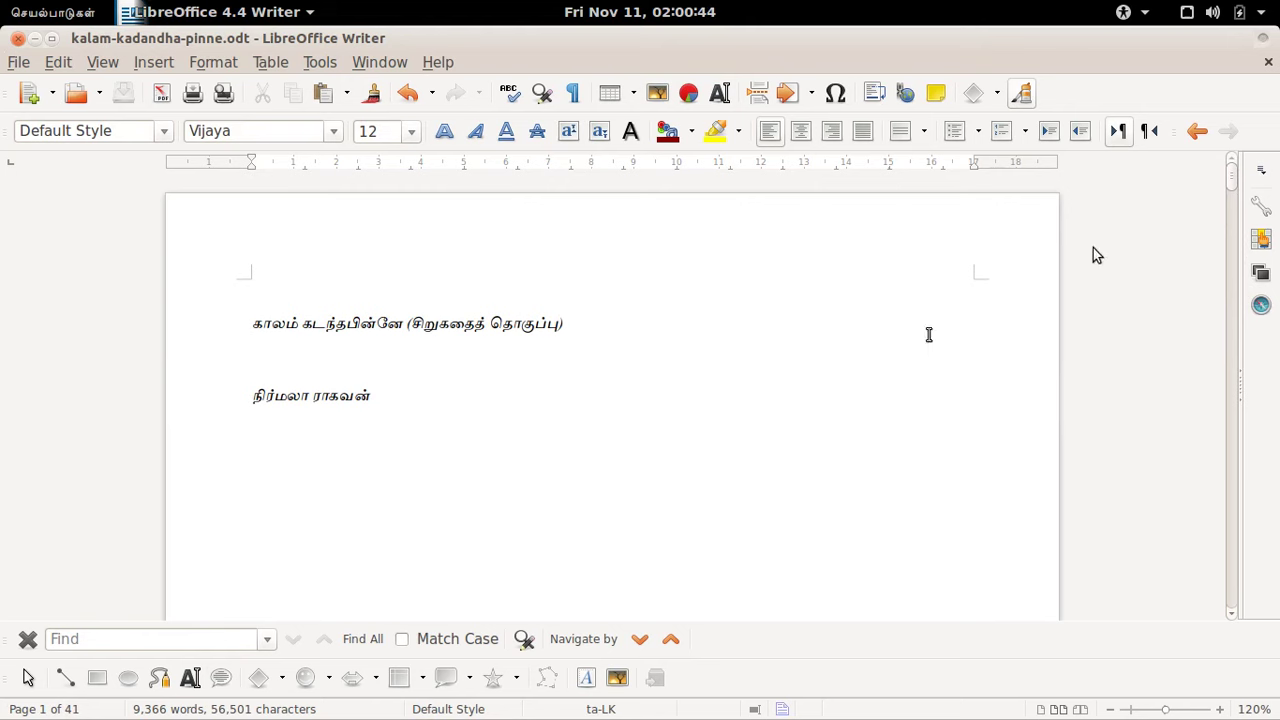
pyautogui.click(886, 354)
pyautogui.scroll(-1, 884, 357)
pyautogui.scroll(-8, 884, 357)
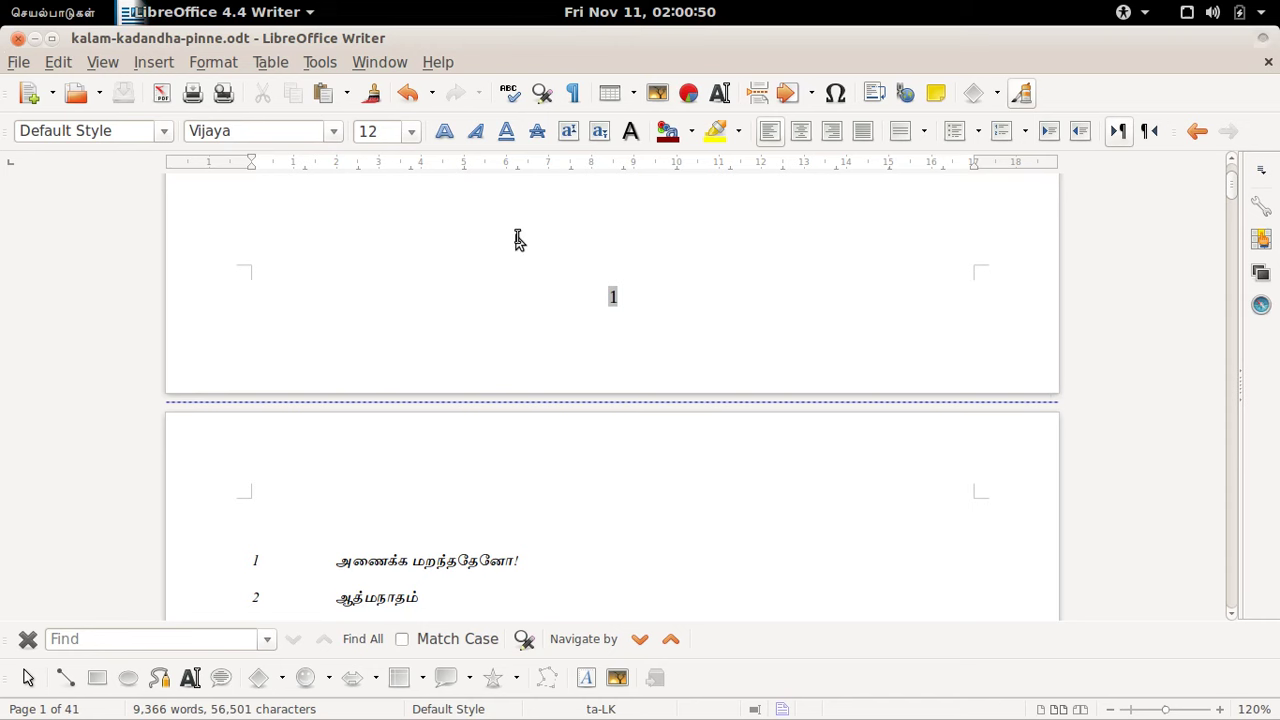
pyautogui.scroll(-6, 517, 243)
pyautogui.scroll(5, 517, 243)
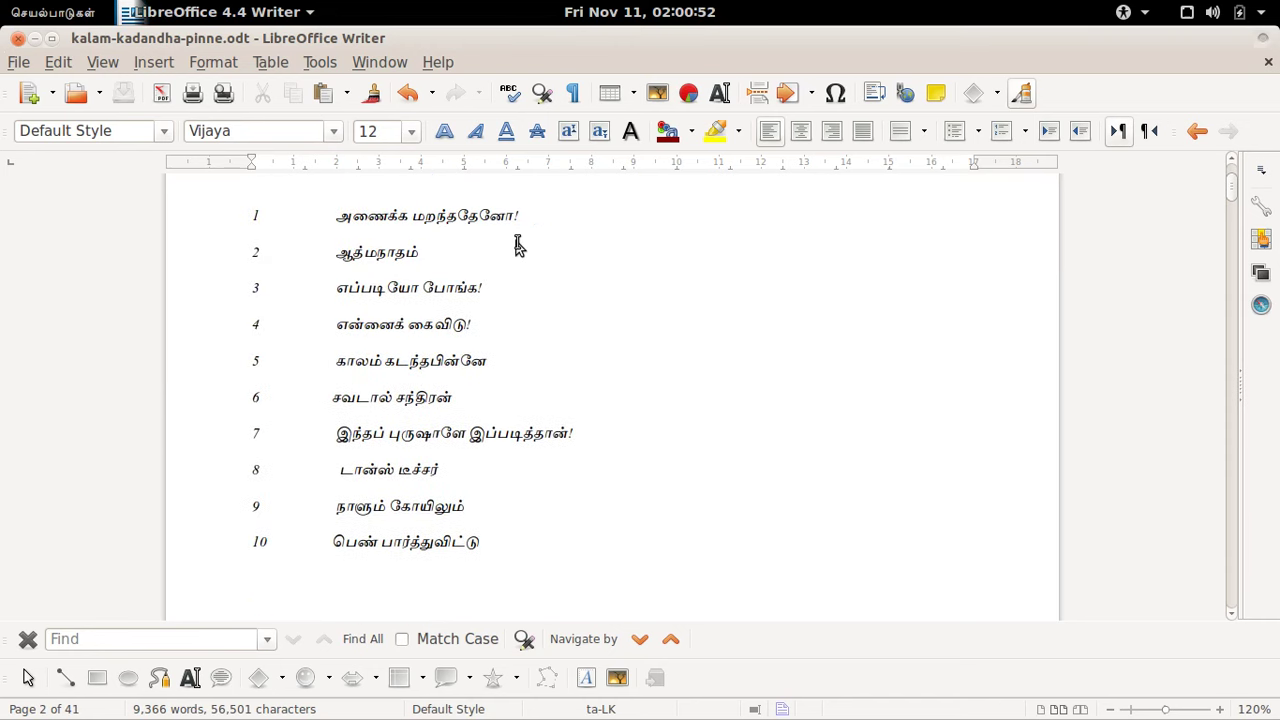
pyautogui.scroll(-1, 517, 249)
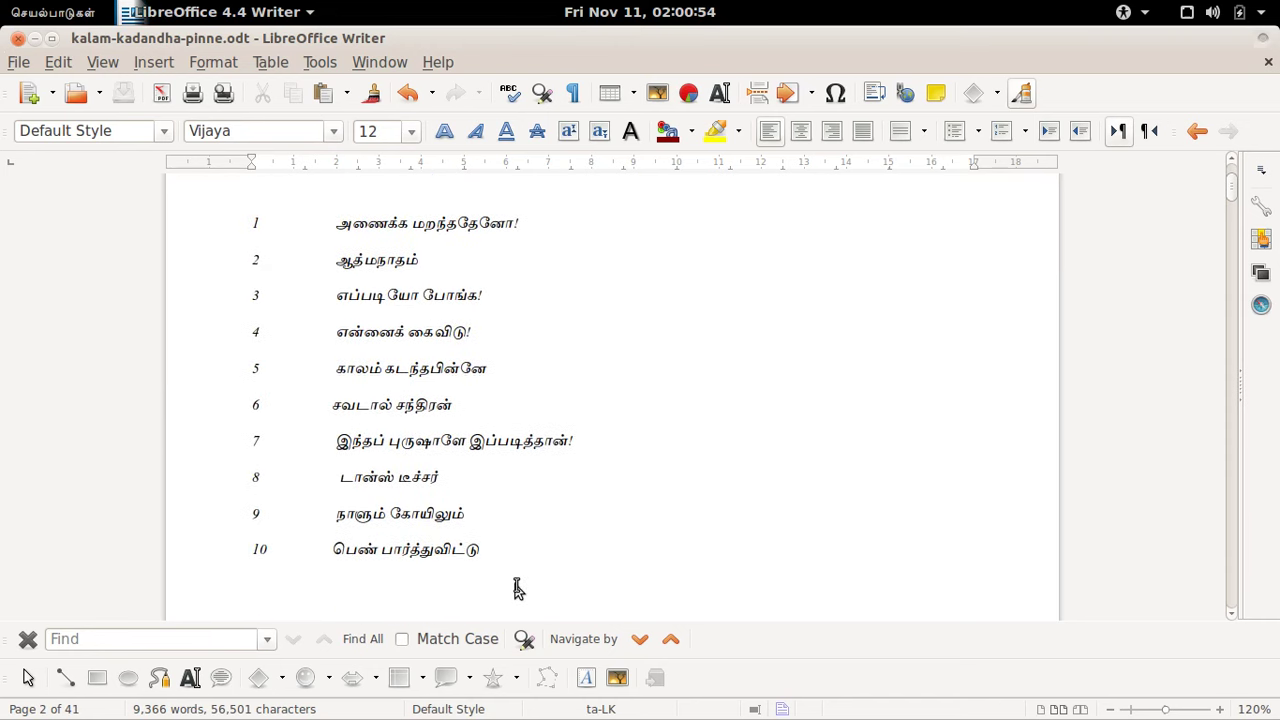
# Step: Insert a page break before the book title "காலம் கடந்தபின்னே (சிறுகதைத் தொகுப்பு)" so it starts on a new page
pyautogui.press('Return')
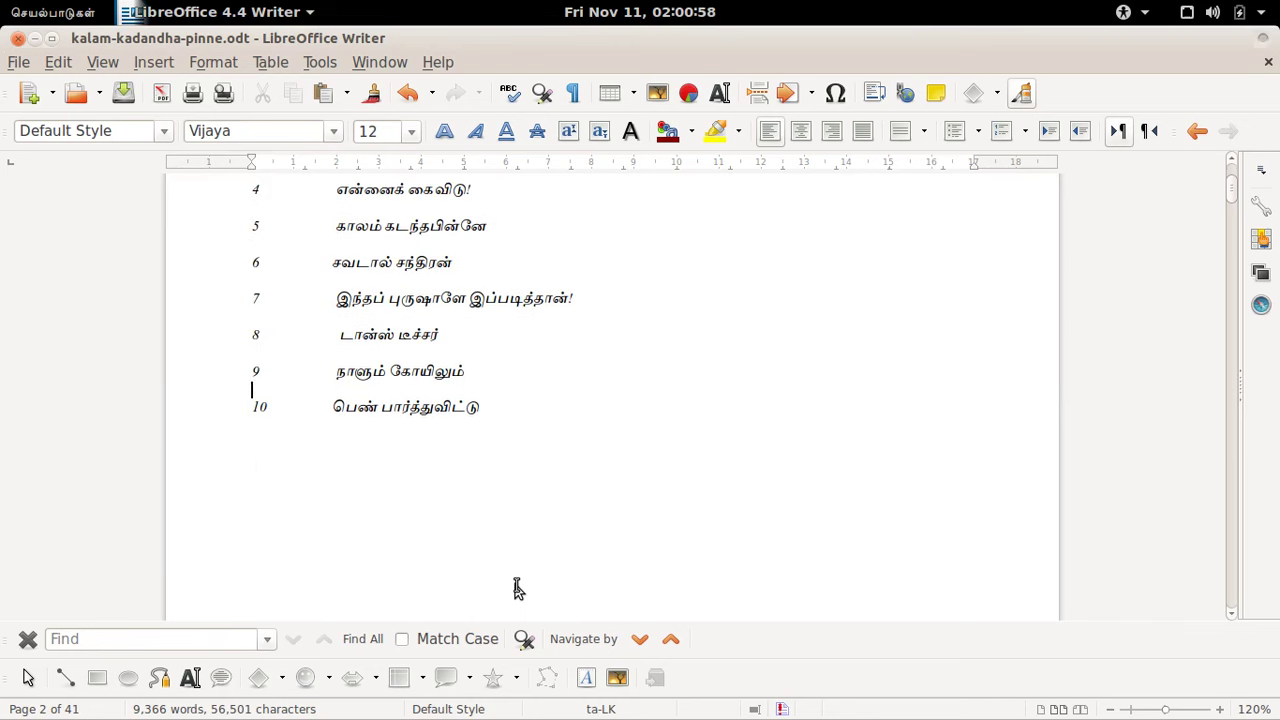
pyautogui.press('Up')
pyautogui.press('Up')
pyautogui.press('Up')
pyautogui.press('Up')
pyautogui.press('Up')
pyautogui.press('Up')
pyautogui.press('Up')
pyautogui.press('Up')
pyautogui.press('Up')
pyautogui.press('Up')
pyautogui.press('Up')
pyautogui.press('Up')
pyautogui.scroll(3, 517, 588)
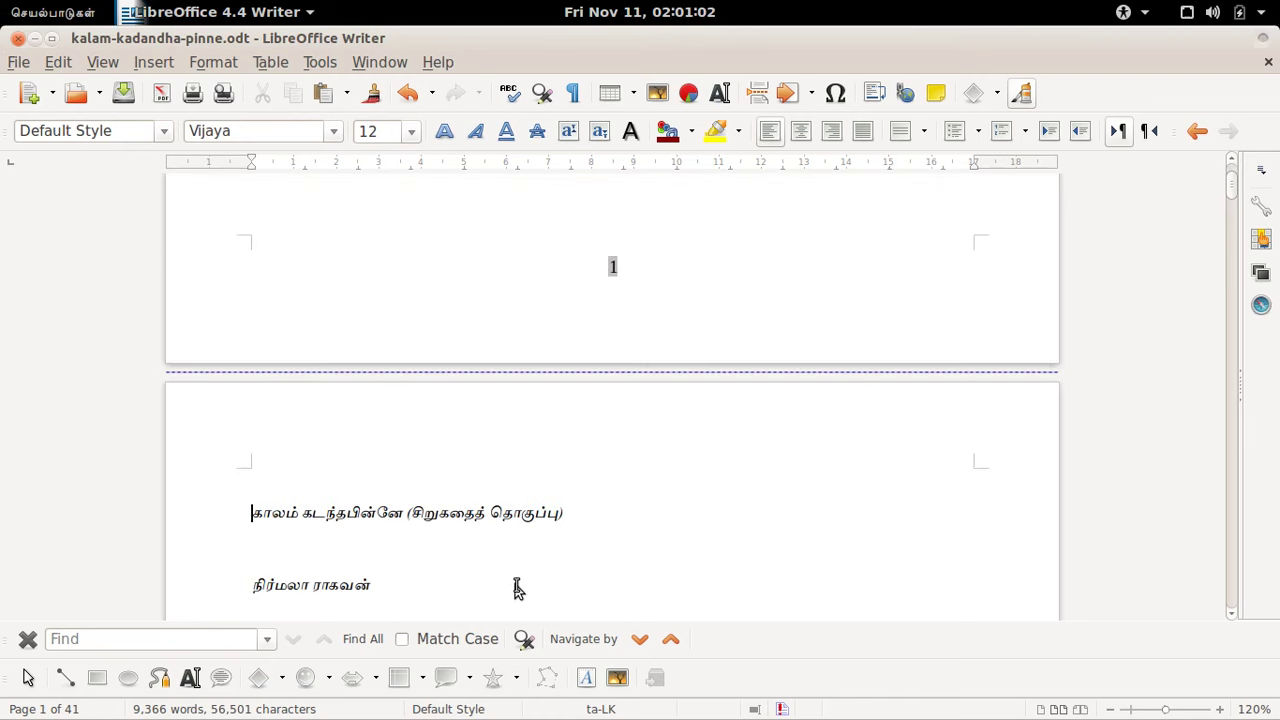
# Step: Apply the Title paragraph style to the book title "காலம் கடந்தபின்னே (சிறுகதைத் தொகுப்பு)"
pyautogui.hotkey('shift', 'Down')
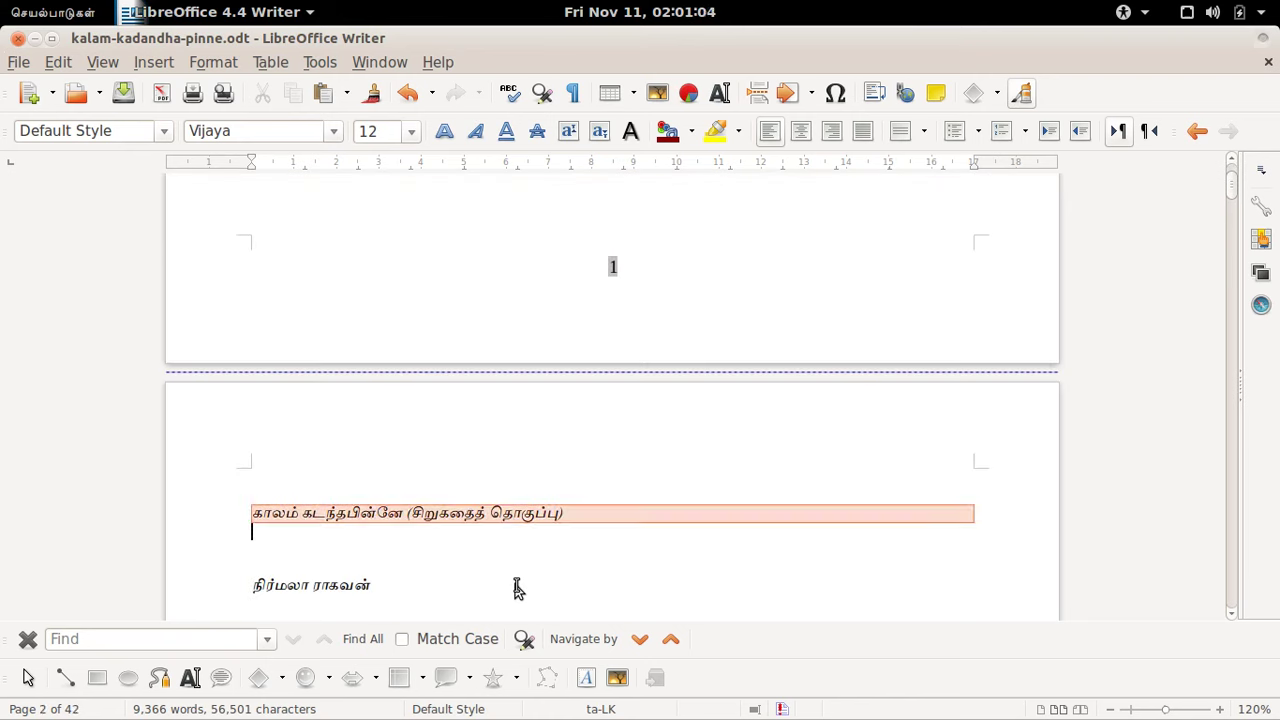
pyautogui.hotkey('shift', 'Left')
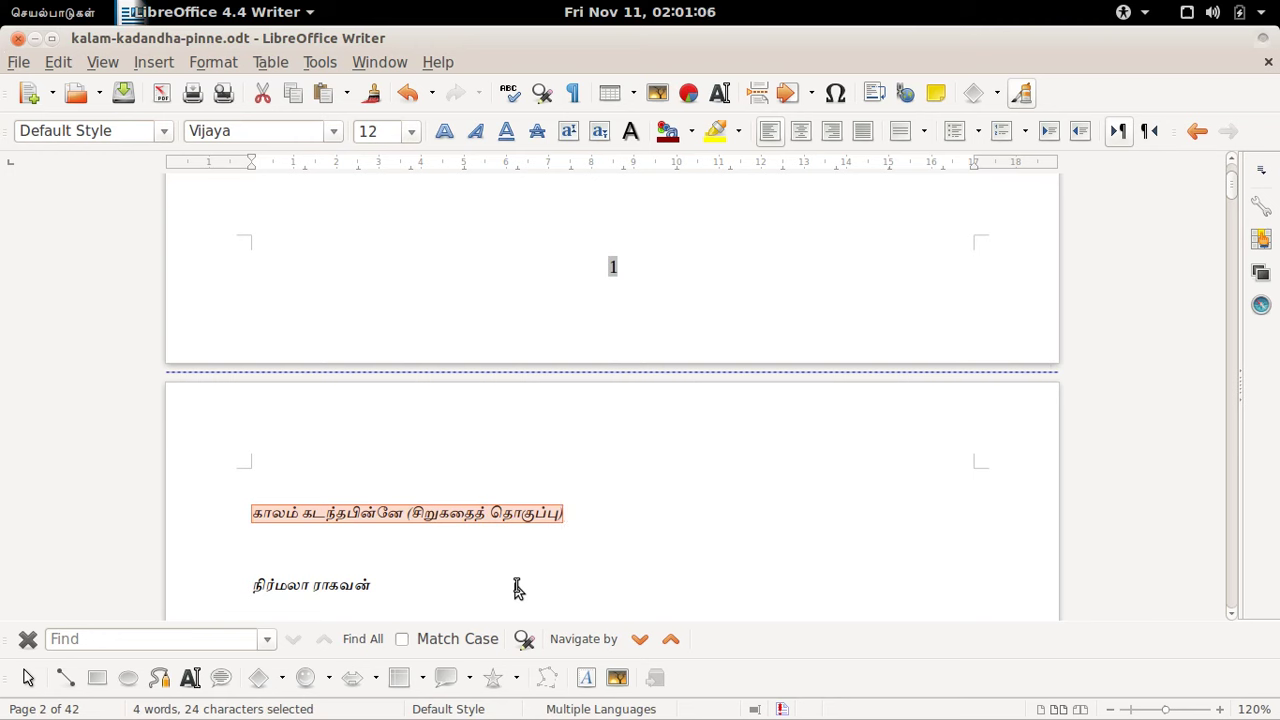
pyautogui.click(166, 137)
pyautogui.click(137, 288)
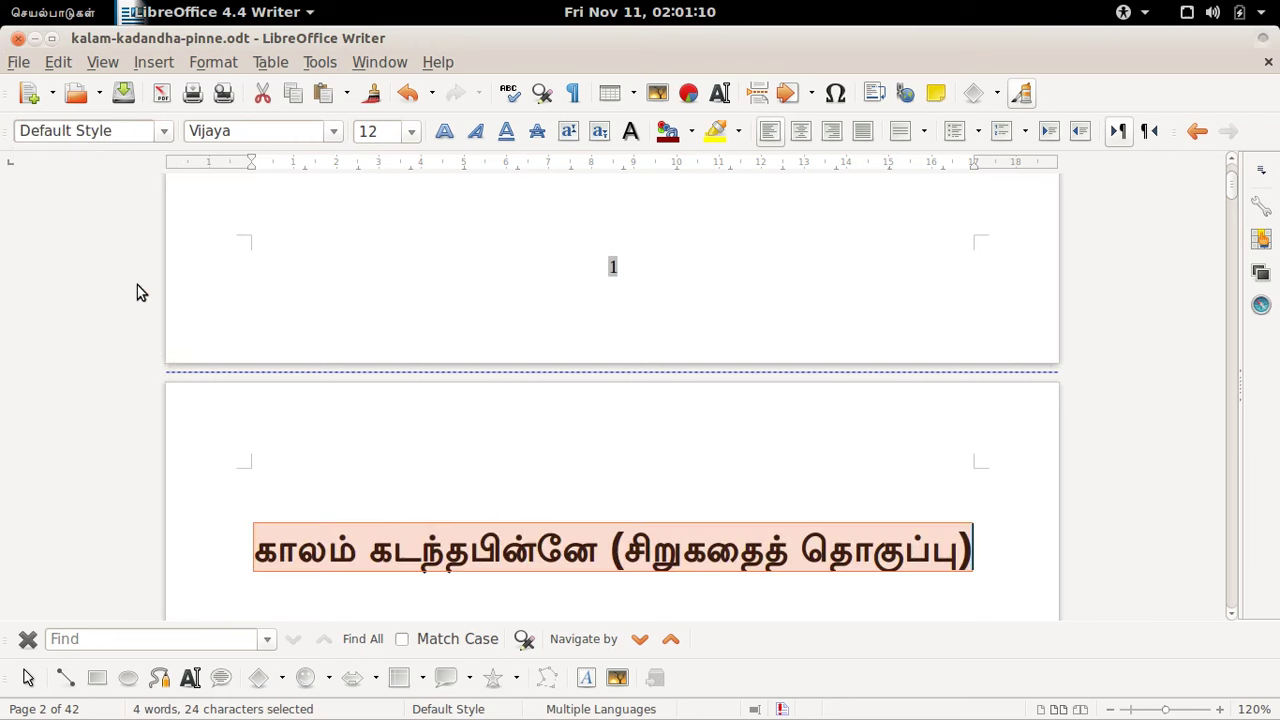
pyautogui.click(348, 522)
pyautogui.scroll(-3, 348, 520)
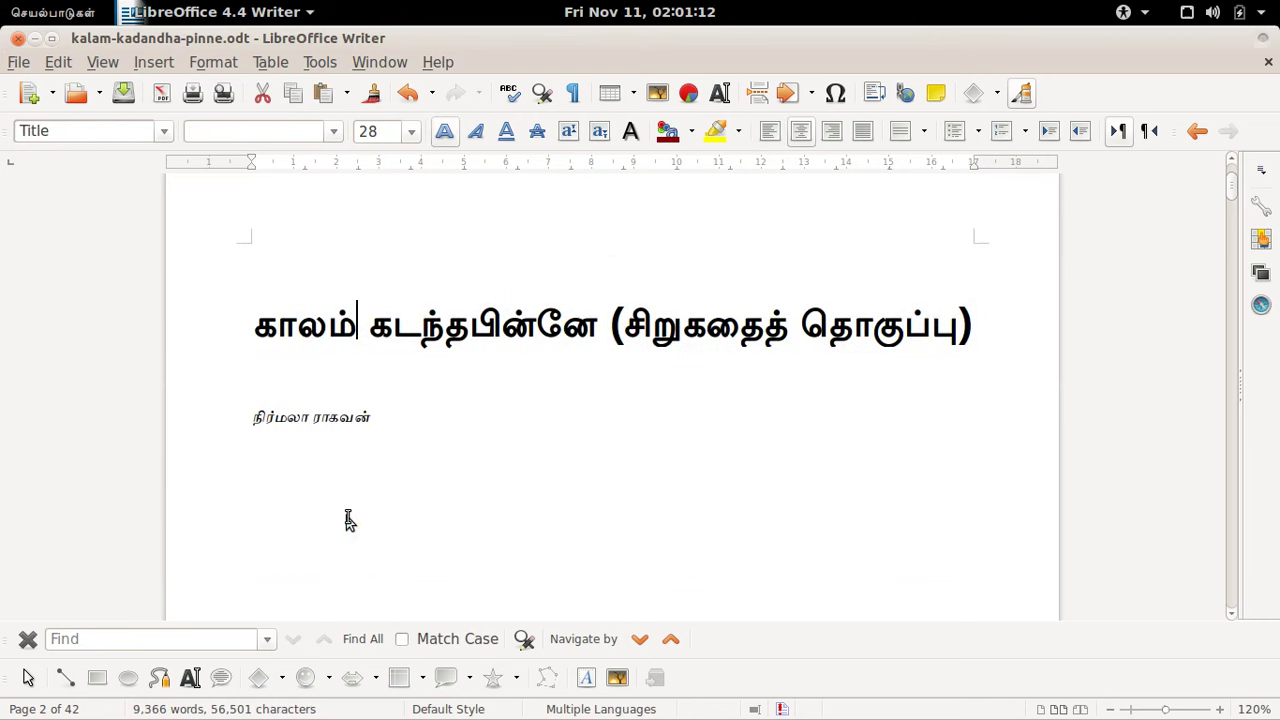
# Step: Try to copy the Creative Commons licence line from the Google Groups post in Firefox to below the author's name in Writer
pyautogui.scroll(-2, 297, 457)
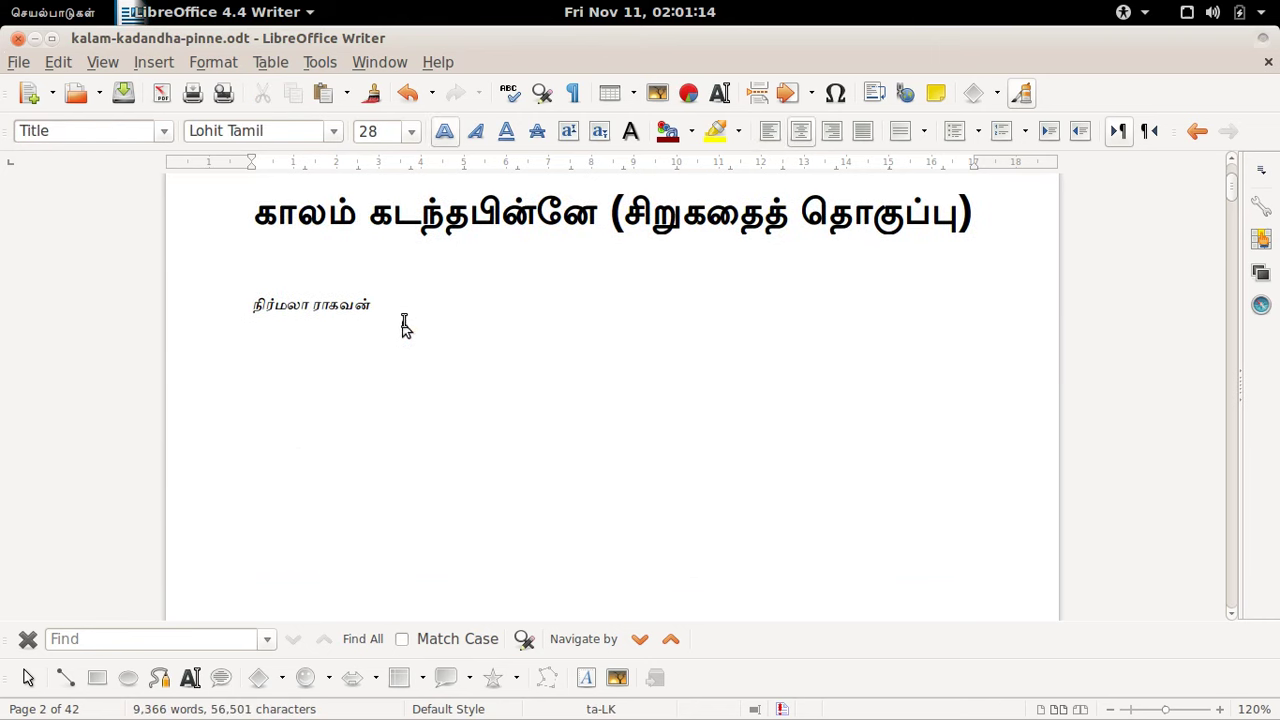
pyautogui.press('Down')
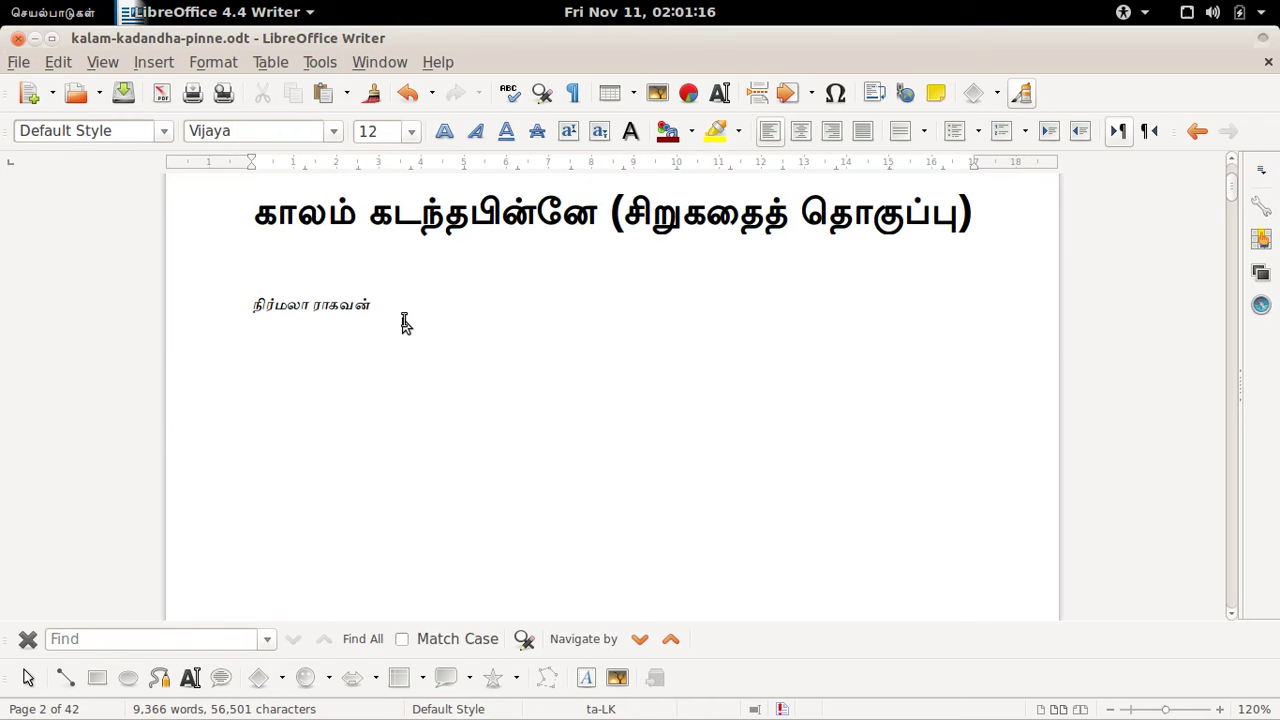
pyautogui.hotkey('alt', 'Tab')
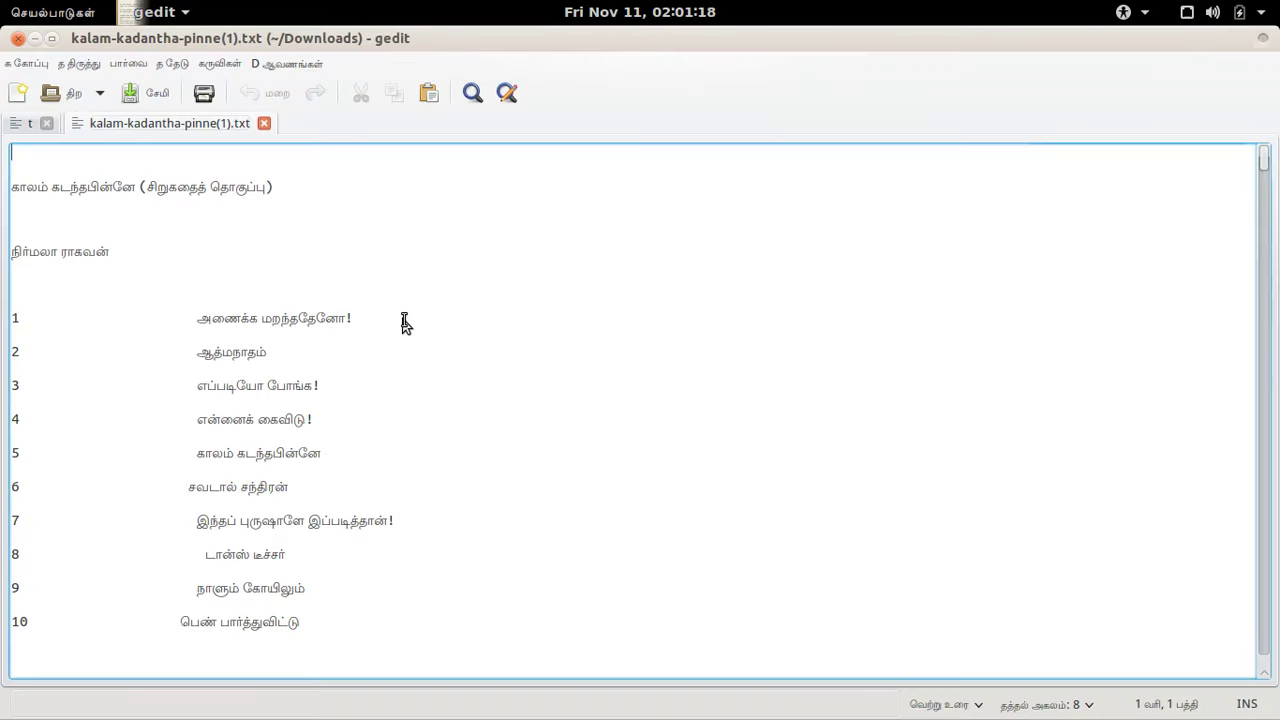
pyautogui.hotkey('alt', 'Tab')
pyautogui.hotkey('alt', 'Tab')
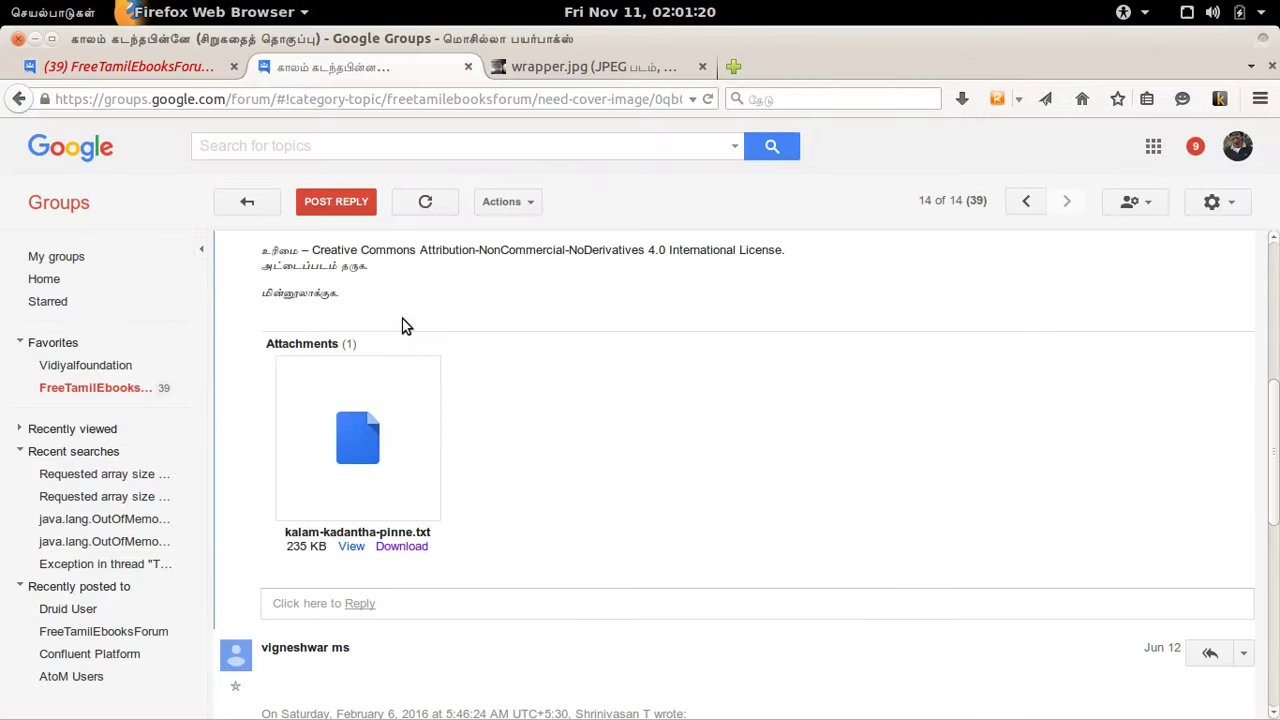
pyautogui.scroll(1, 400, 324)
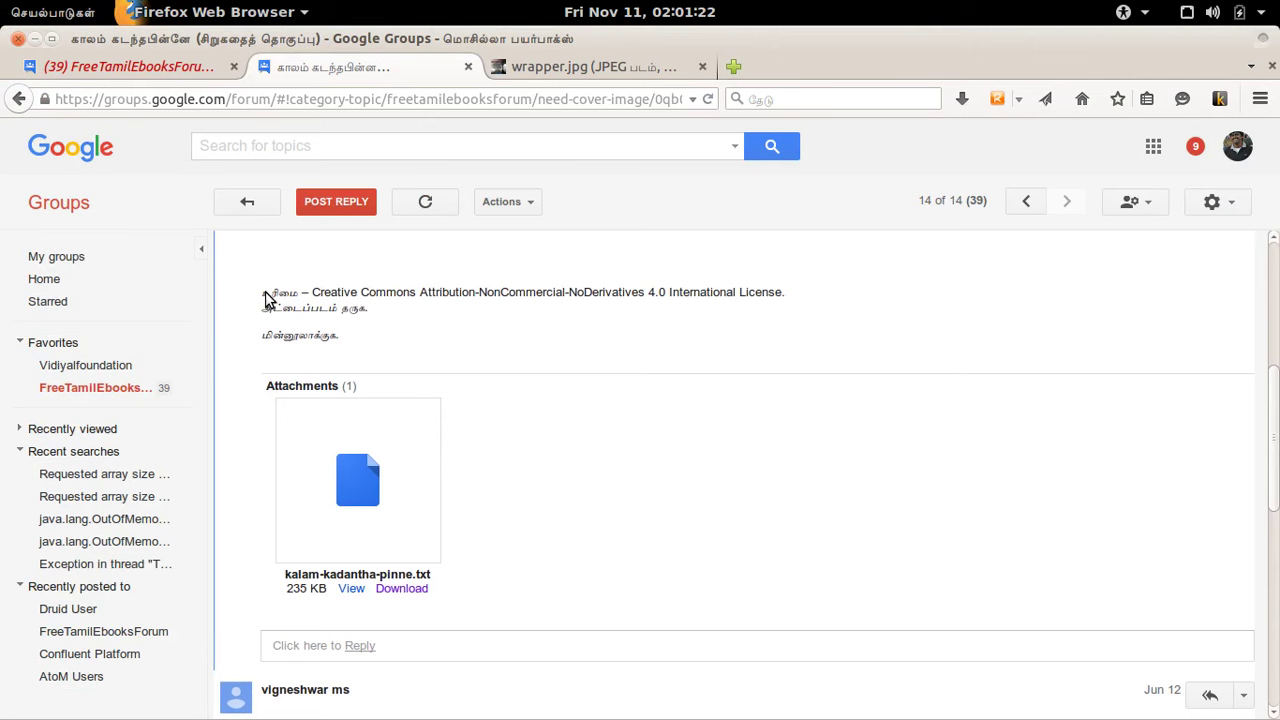
pyautogui.moveTo(263, 298); pyautogui.dragTo(805, 298)
pyautogui.hotkey('alt', 'Tab')
pyautogui.hotkey('alt', 'Tab')
pyautogui.hotkey('alt', 'Tab')
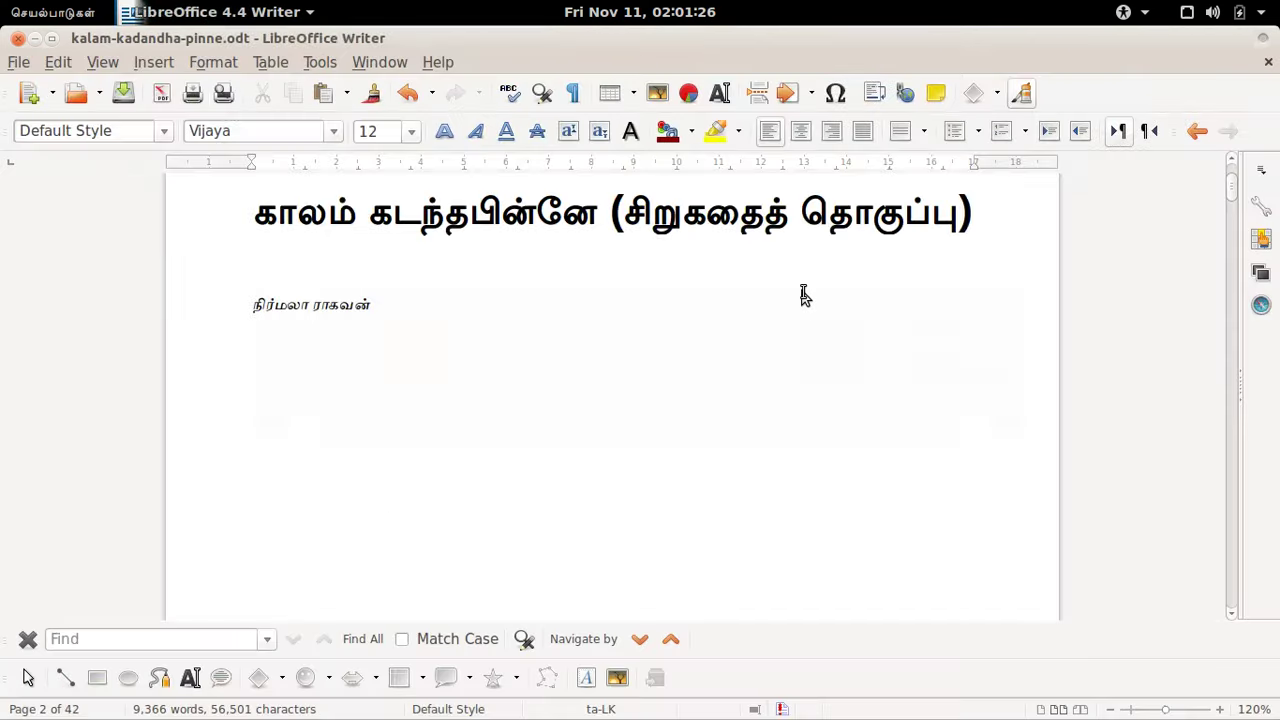
pyautogui.hotkey('ctrl', 'v')
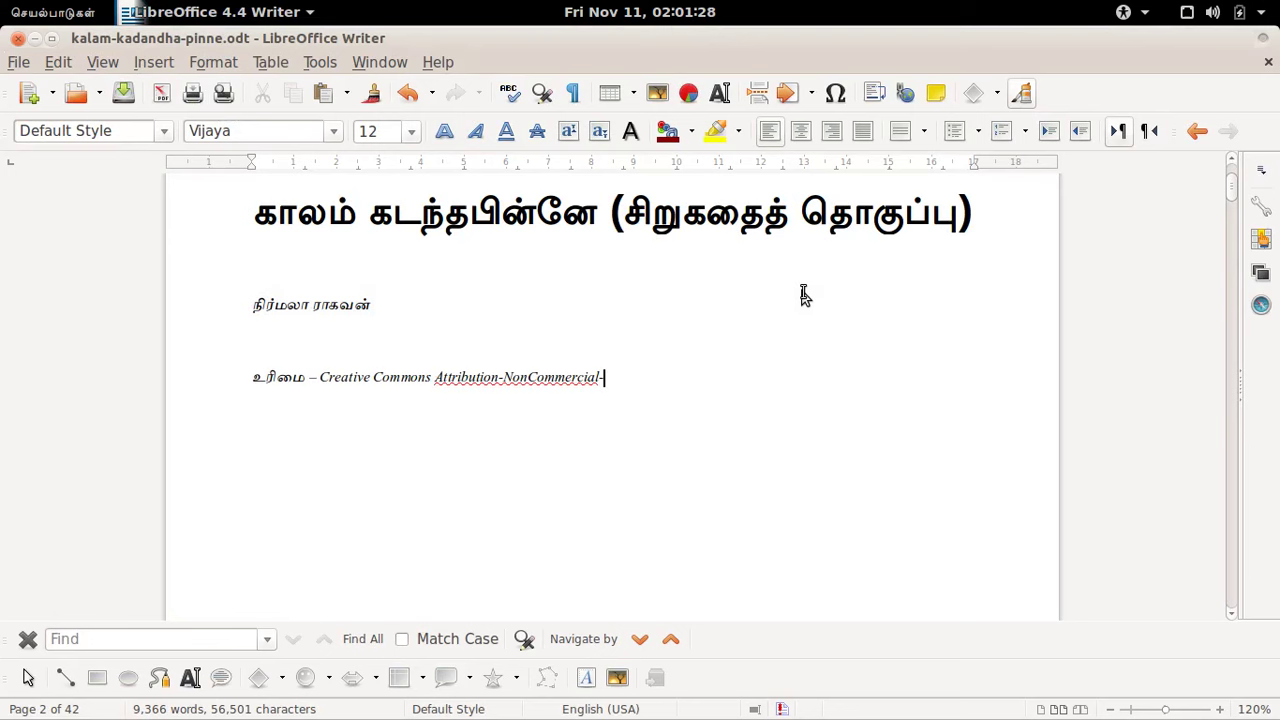
# Step: Undo the last paste, try copying the licence line from the Google Groups post in Firefox into Writer again, and delete the pasted line
pyautogui.hotkey('ctrl', 'z')
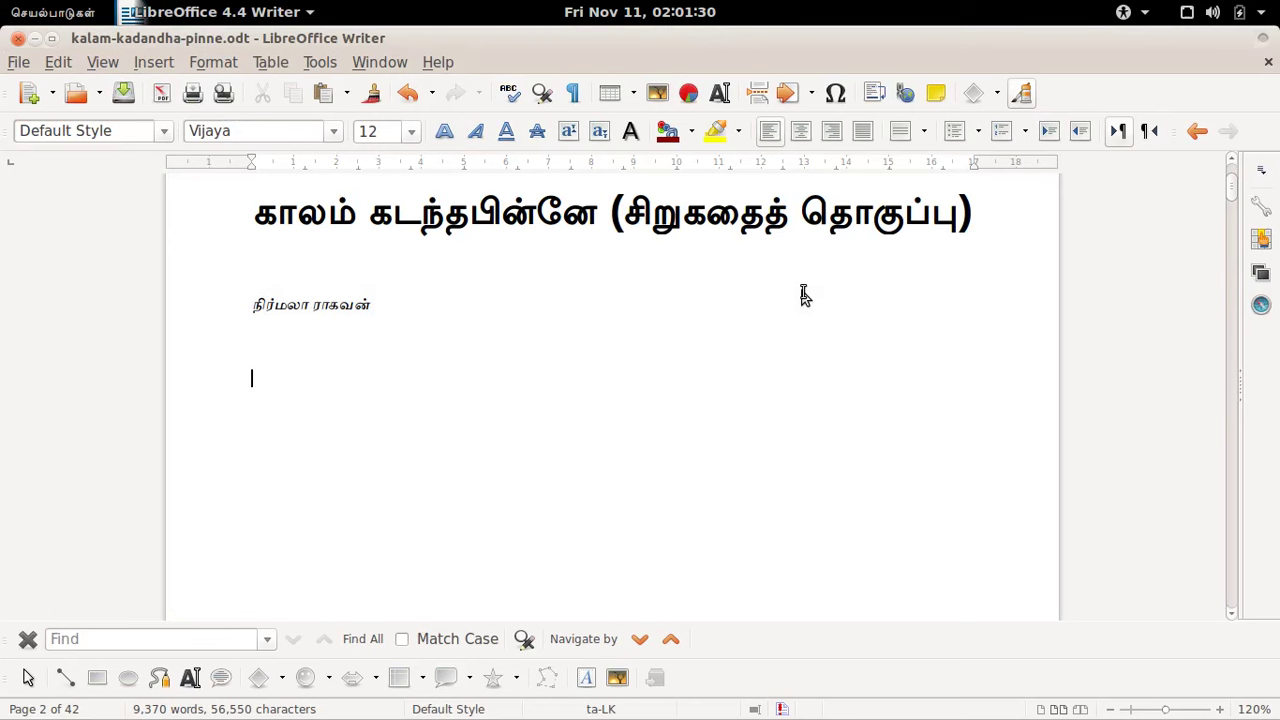
pyautogui.hotkey('alt', 'Tab')
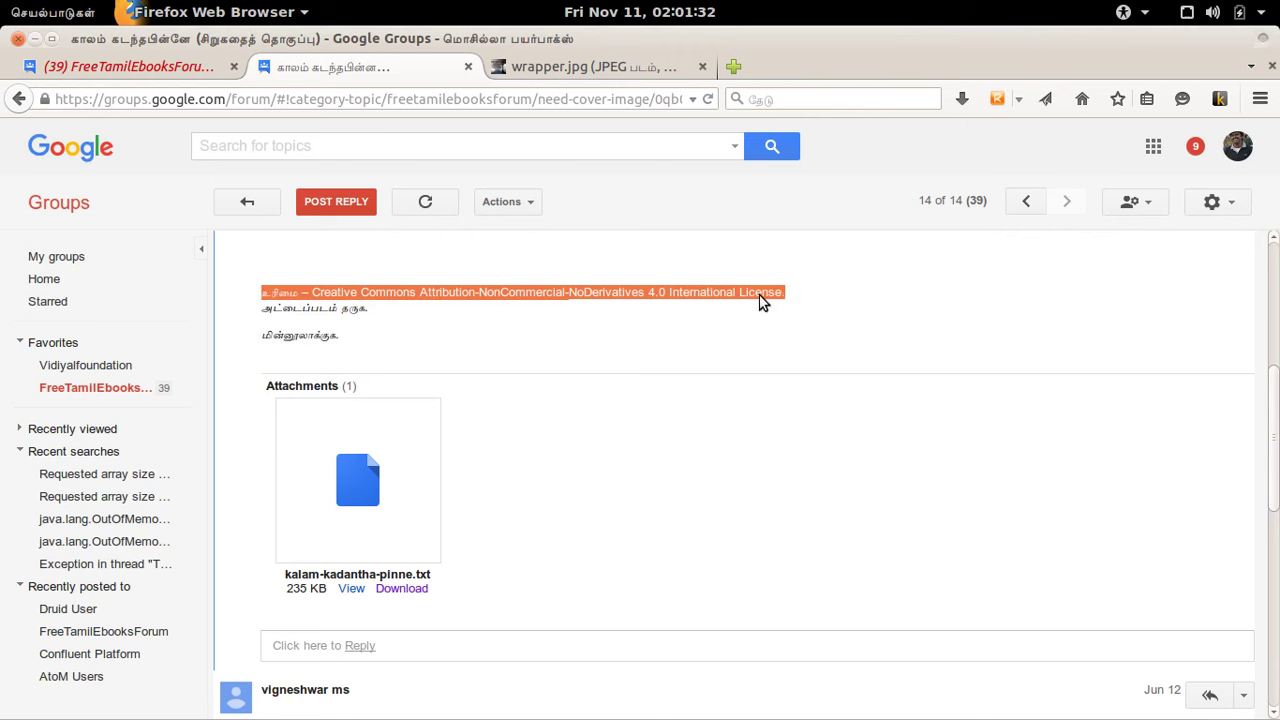
pyautogui.rightClick(762, 298)
pyautogui.click(780, 311)
pyautogui.hotkey('alt', 'Tab')
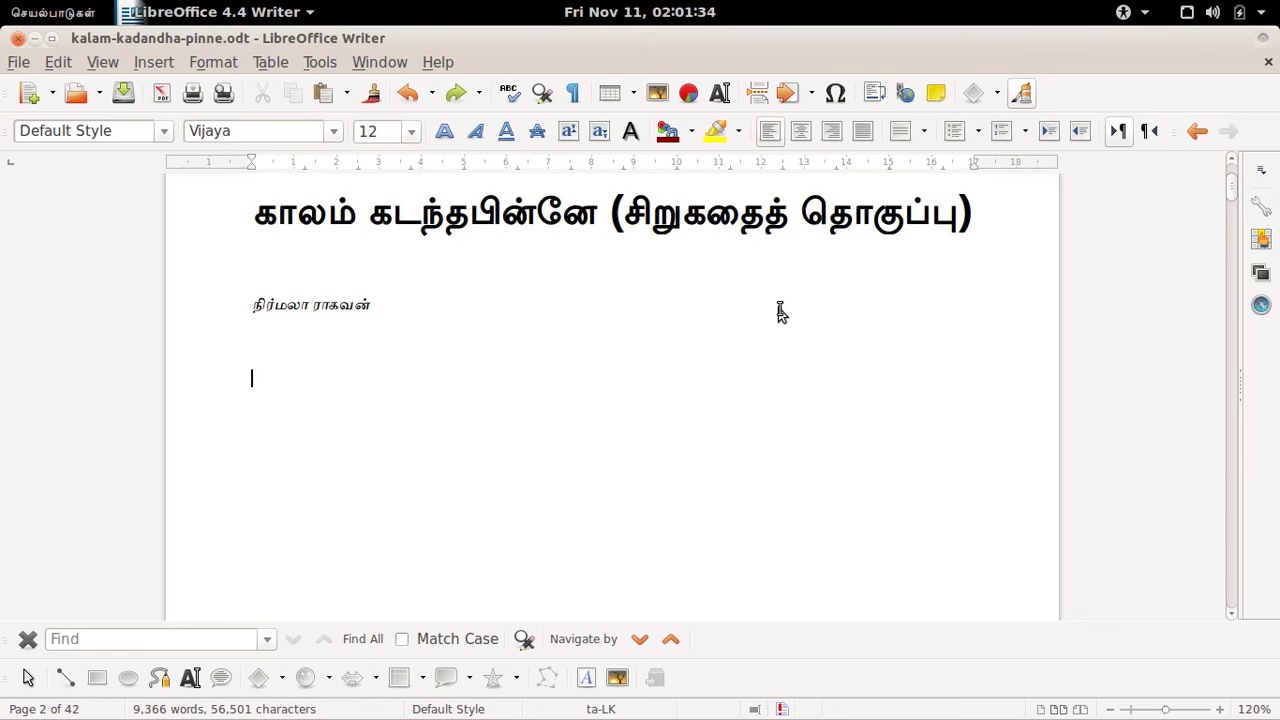
pyautogui.hotkey('ctrl', 'v')
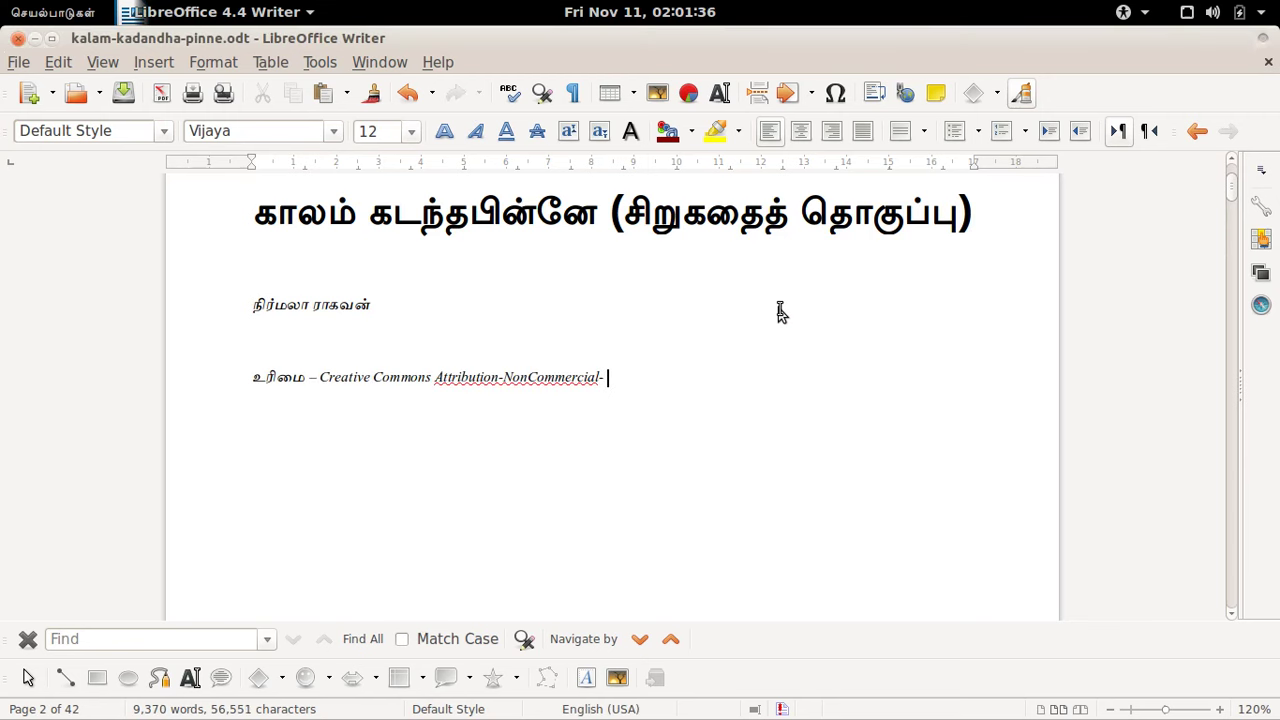
pyautogui.press('Return')
pyautogui.hotkey('shift', 'Down')
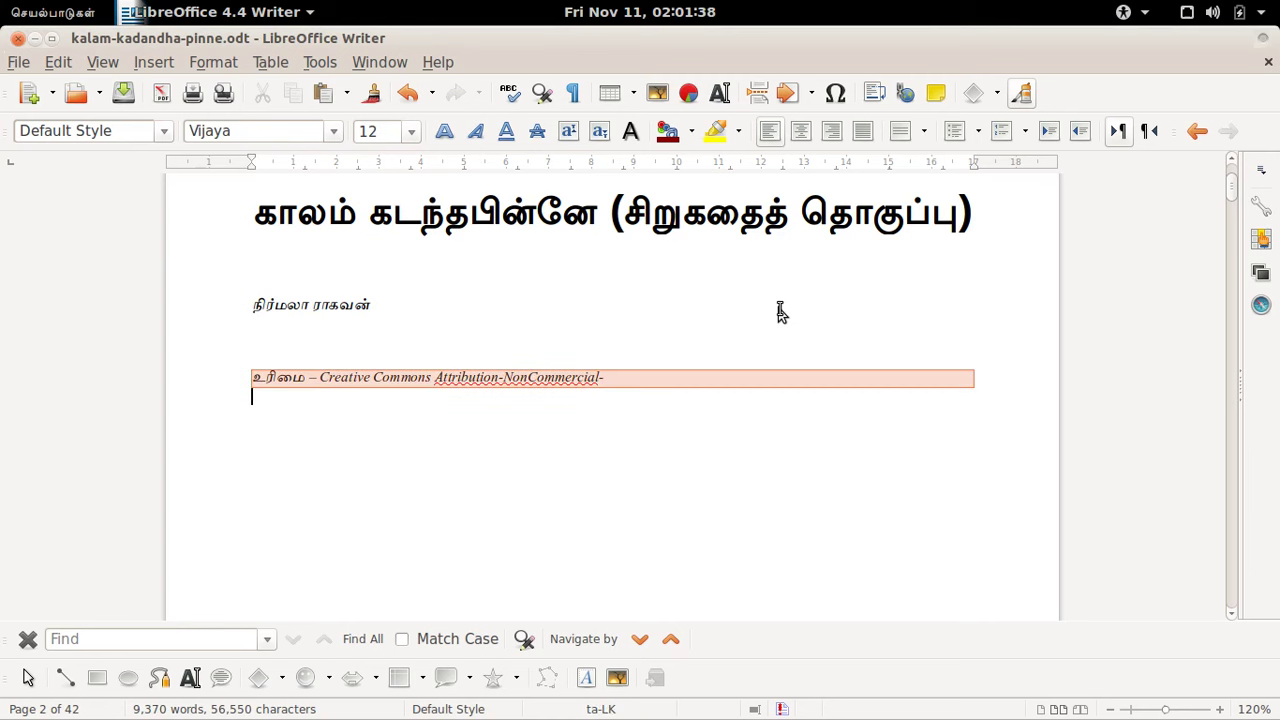
pyautogui.press('Delete')
# Step: Switch to Firefox, open freetamilebooks.com in a new tab and open the page of the book "அவ்வப்போது"
pyautogui.hotkey('alt', 'Tab')
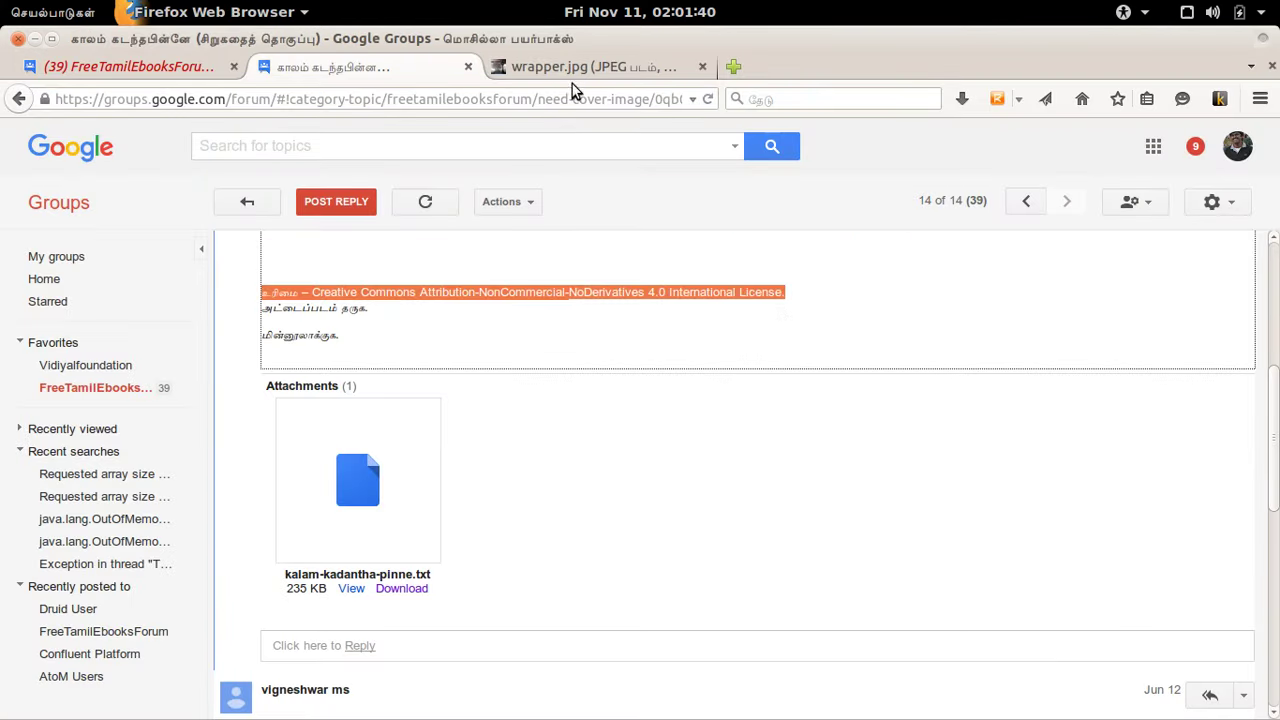
pyautogui.click(737, 66)
pyautogui.write('fr')
pyautogui.press('Return')
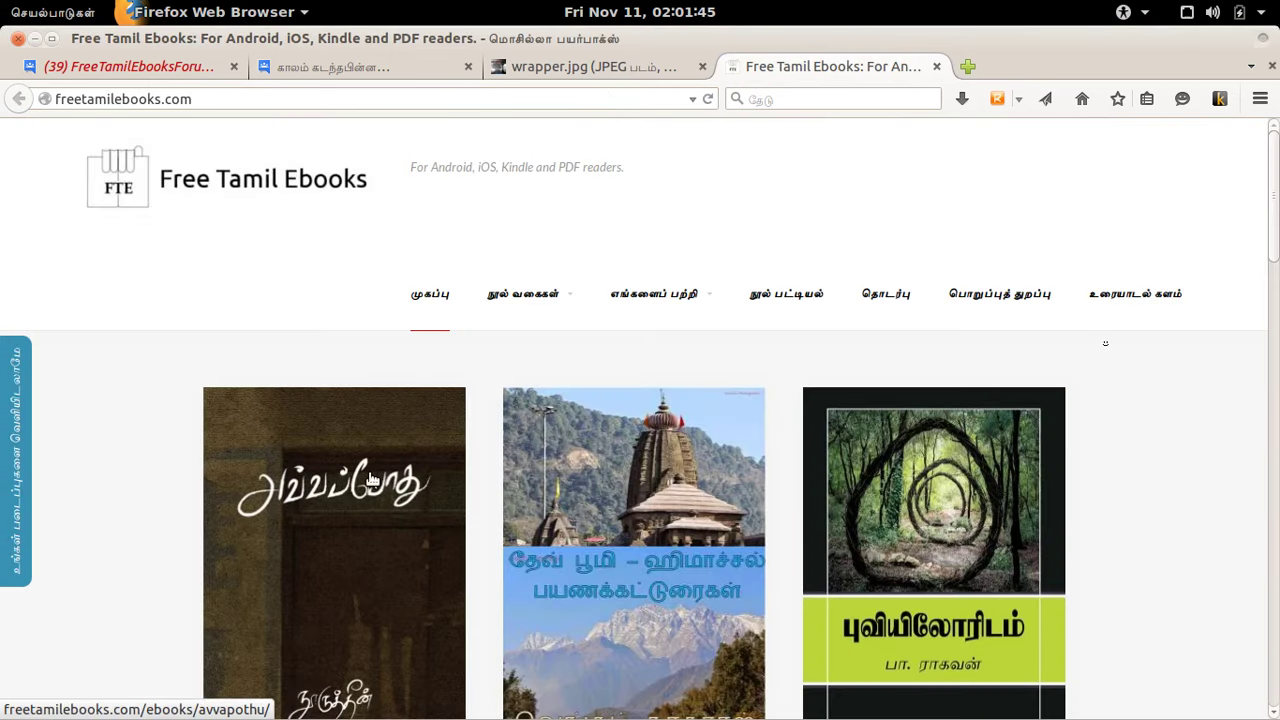
pyautogui.click(372, 481)
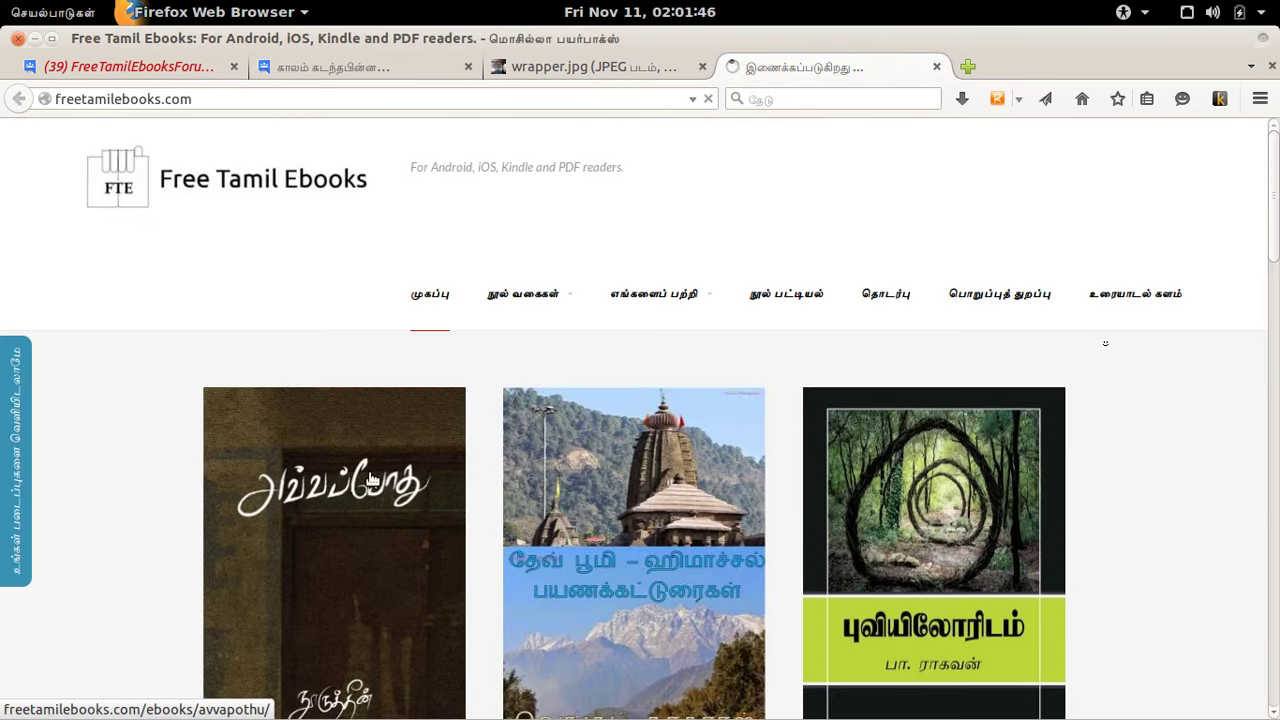
pyautogui.click(403, 69)
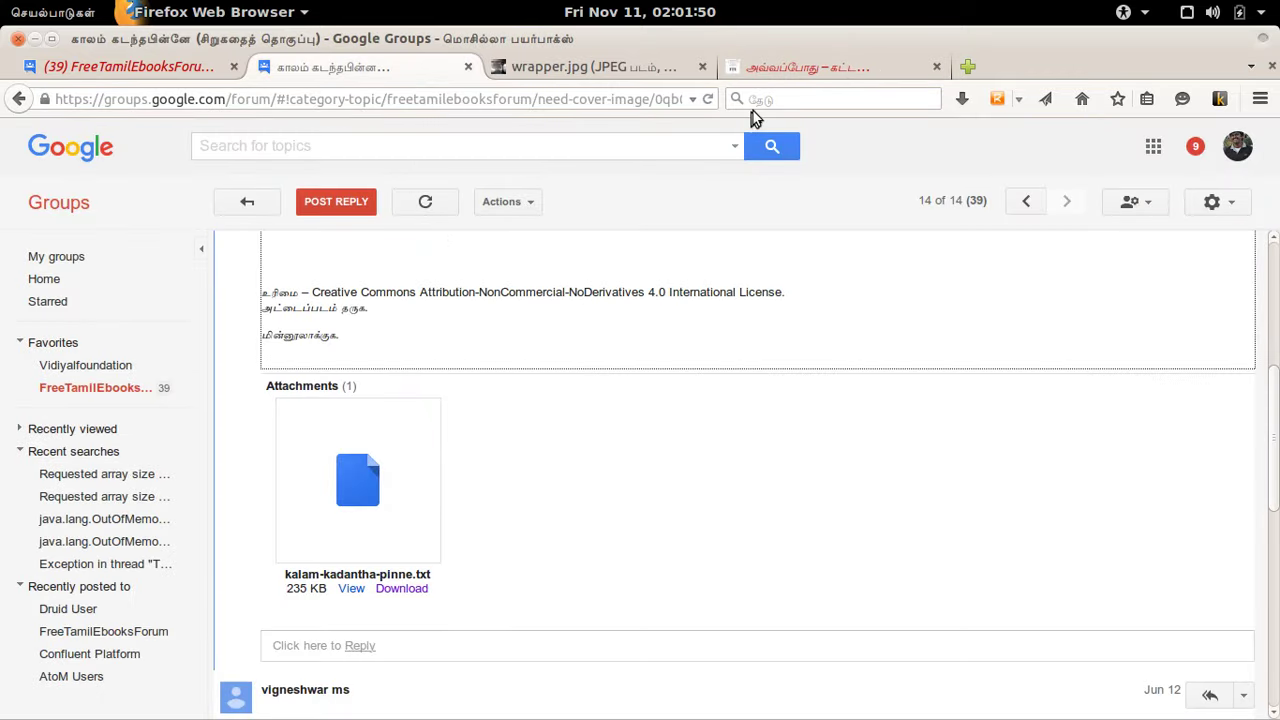
pyautogui.click(788, 67)
# Step: Copy the e-book publisher line and the Creative Commons licence text from the book page to below the author's name in Writer
pyautogui.moveTo(660, 282)
pyautogui.scroll(-5, 506, 399)
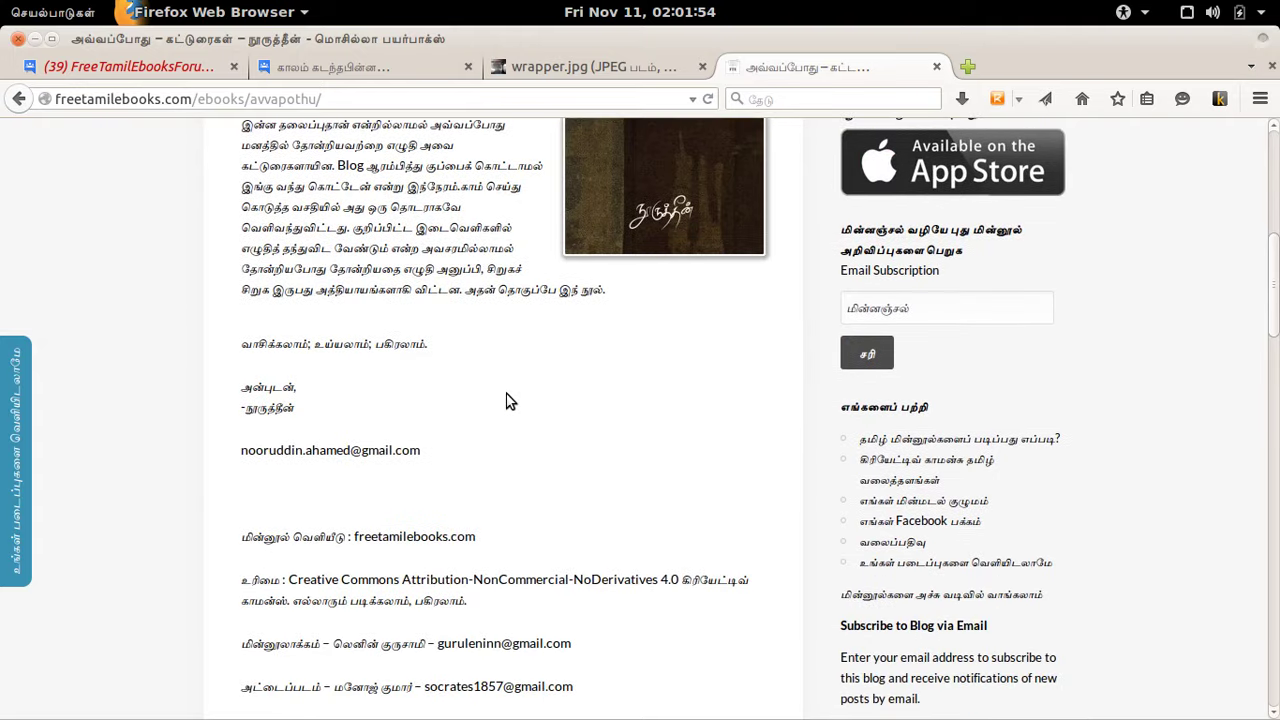
pyautogui.scroll(-1, 507, 400)
pyautogui.moveTo(243, 481); pyautogui.dragTo(481, 553)
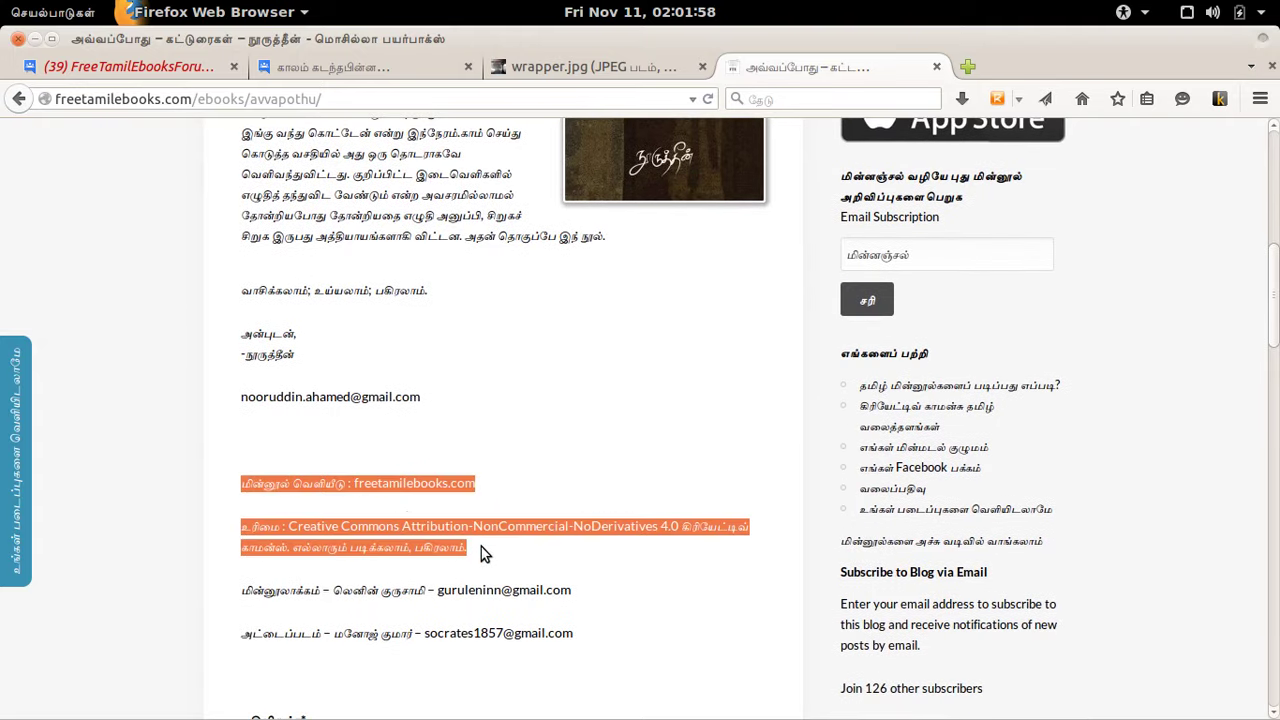
pyautogui.hotkey('alt', 'Tab')
pyautogui.hotkey('ctrl', 'v')
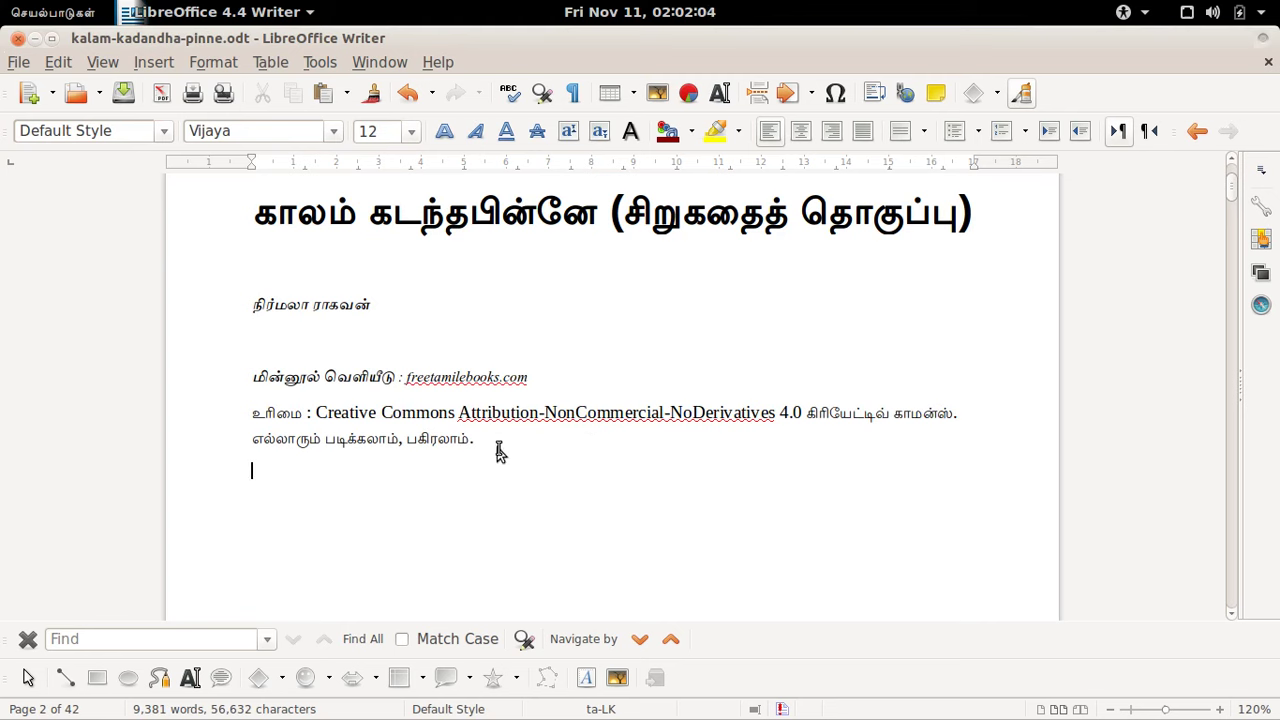
# Step: Break the licence text onto a new line after "NoDerivatives 4.0" and add empty space below the licence text
pyautogui.click(807, 413)
pyautogui.press('Return')
pyautogui.click(746, 455)
pyautogui.press('Return')
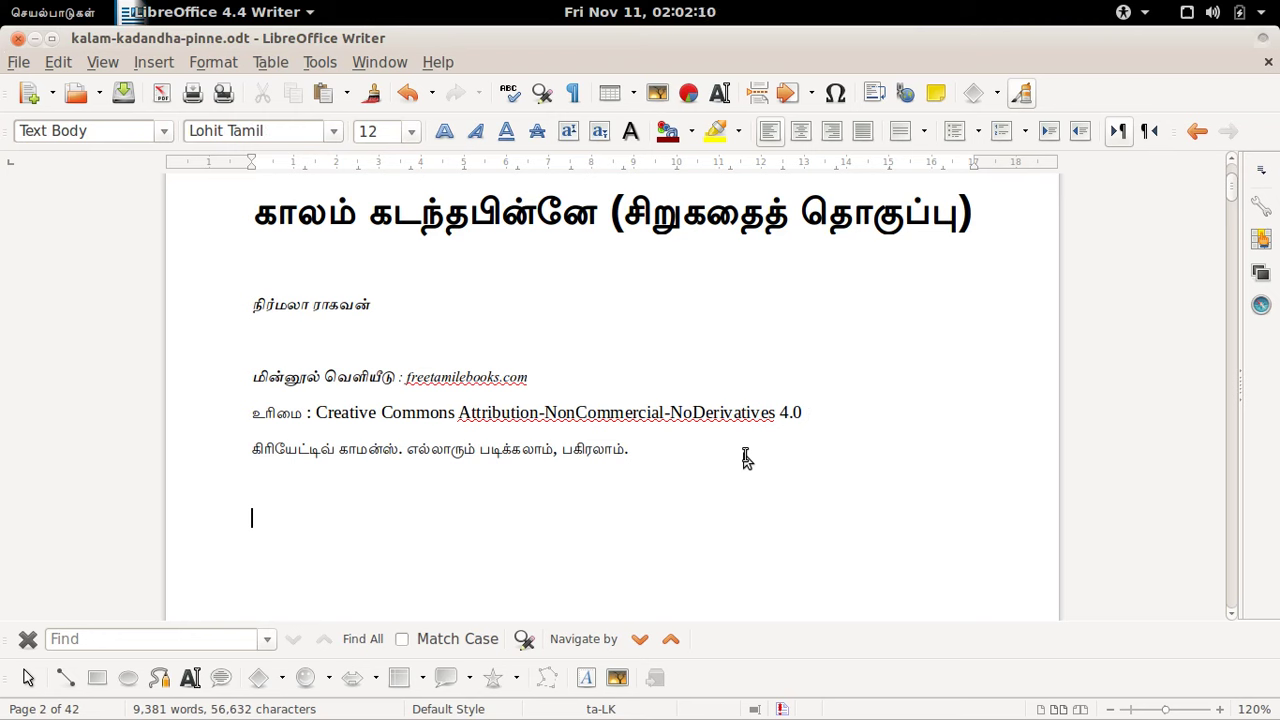
# Step: Switch to gedit and copy both credit lines, for the cover image and the e-book creation, from the file "t"
pyautogui.hotkey('alt', 'Tab')
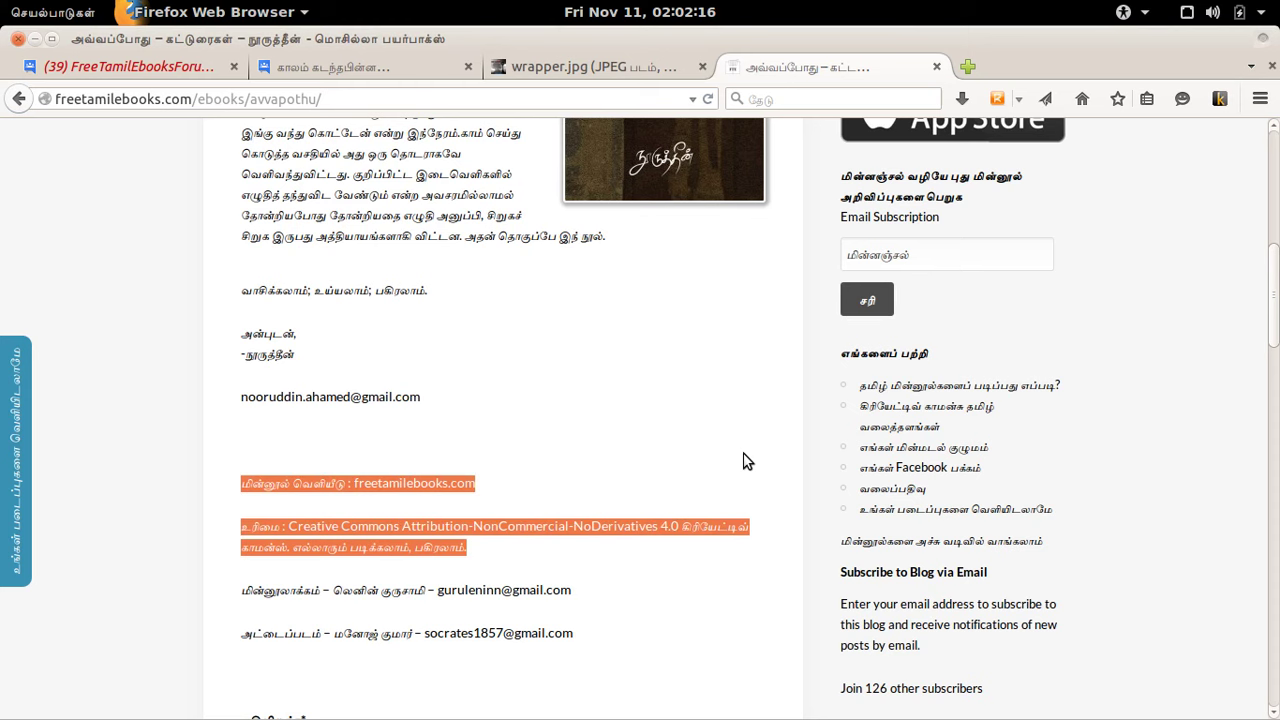
pyautogui.hotkey('alt', 'Tab')
pyautogui.press('Tab')
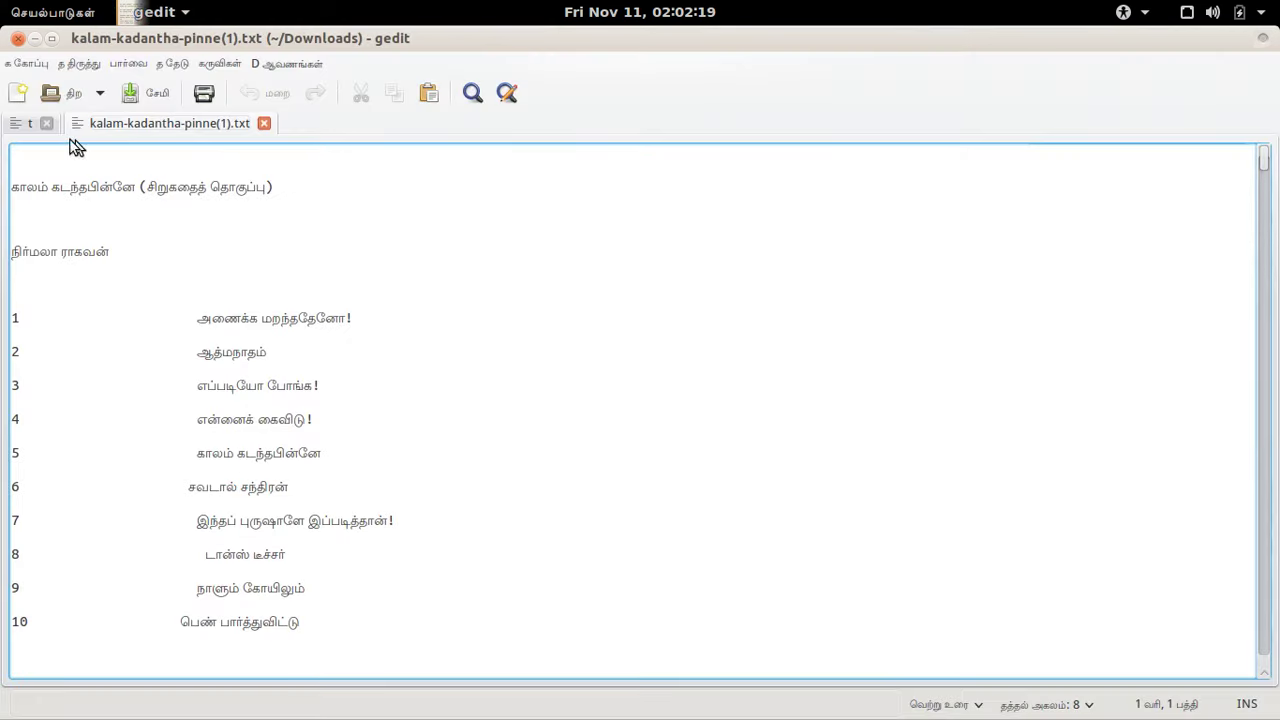
pyautogui.click(25, 125)
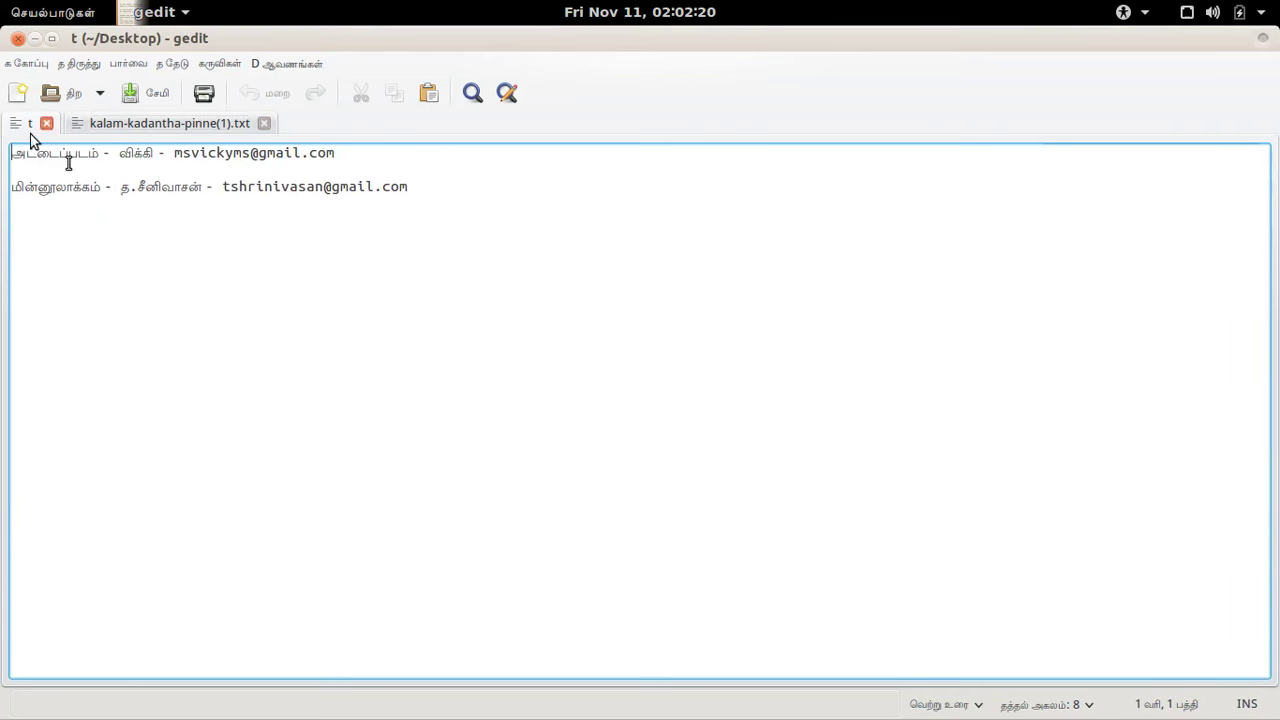
pyautogui.click(440, 193)
pyautogui.moveTo(440, 193); pyautogui.dragTo(3, 162)
pyautogui.hotkey('ctrl', 'c')
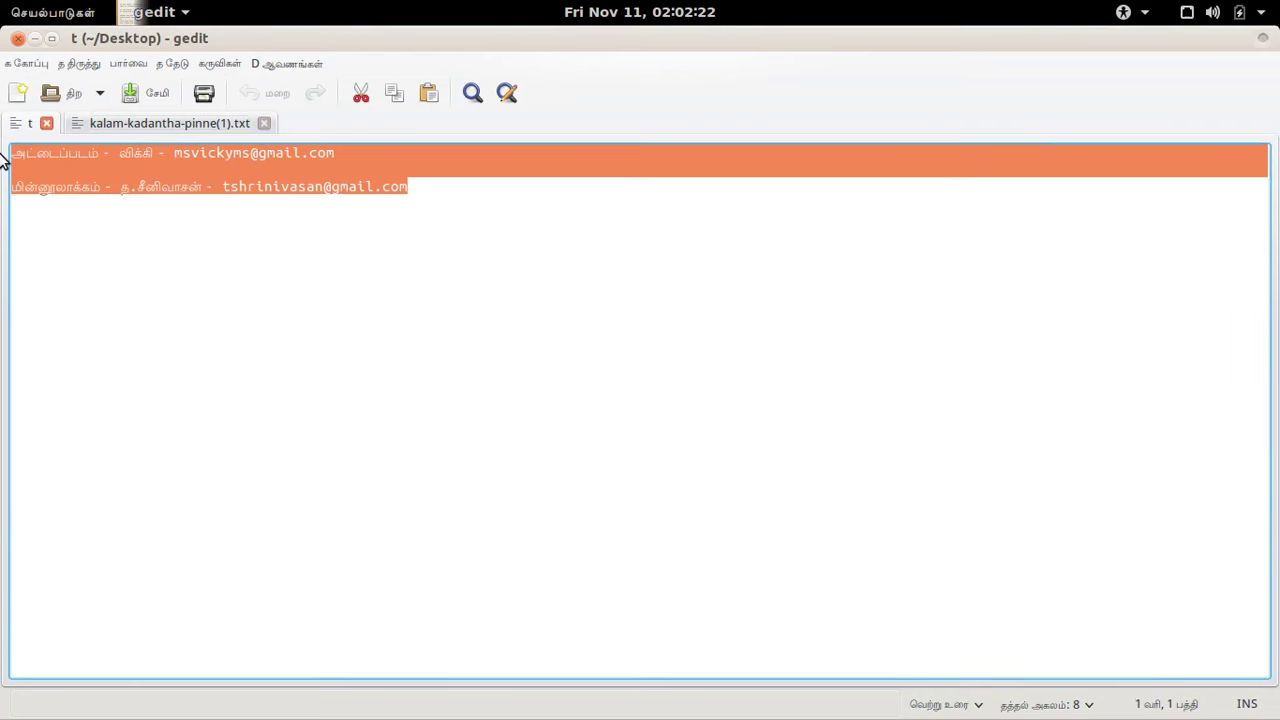
# Step: Paste the two credit lines below the licence text in Writer and delete the empty line between them
pyautogui.hotkey('alt', 'Tab')
pyautogui.hotkey('alt', 'Tab')
pyautogui.press('Tab')
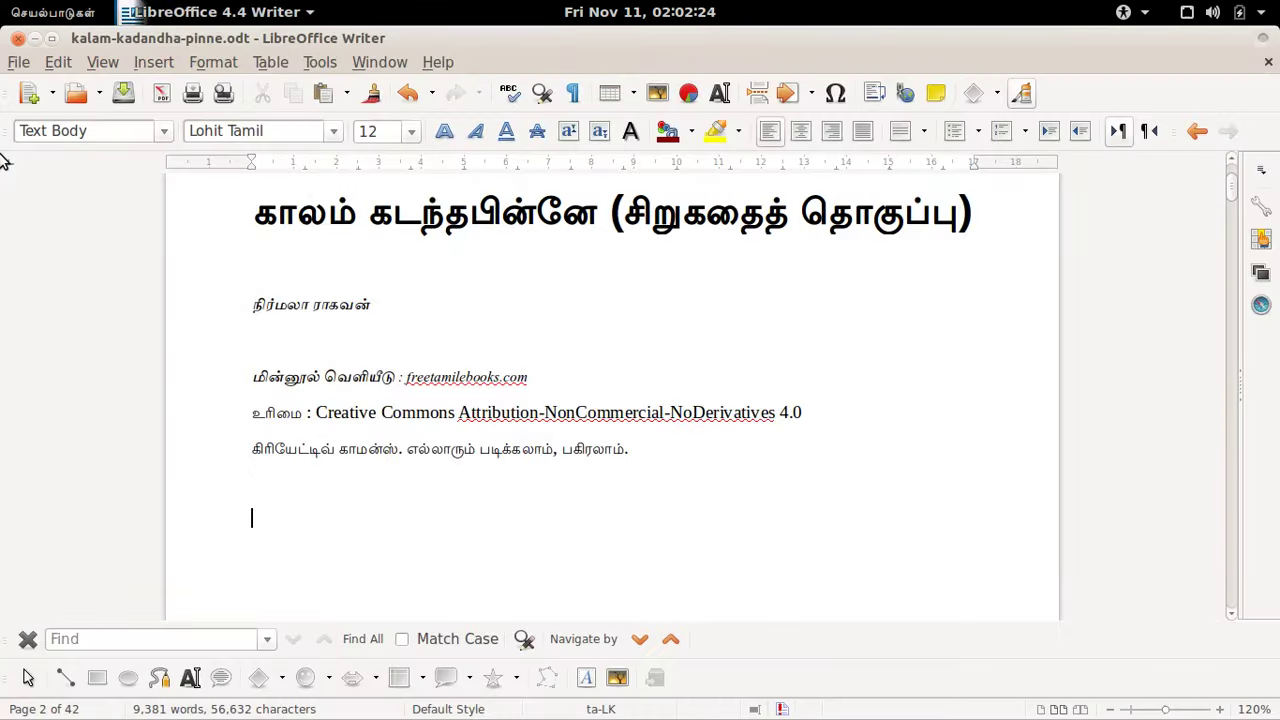
pyautogui.hotkey('ctrl', 'v')
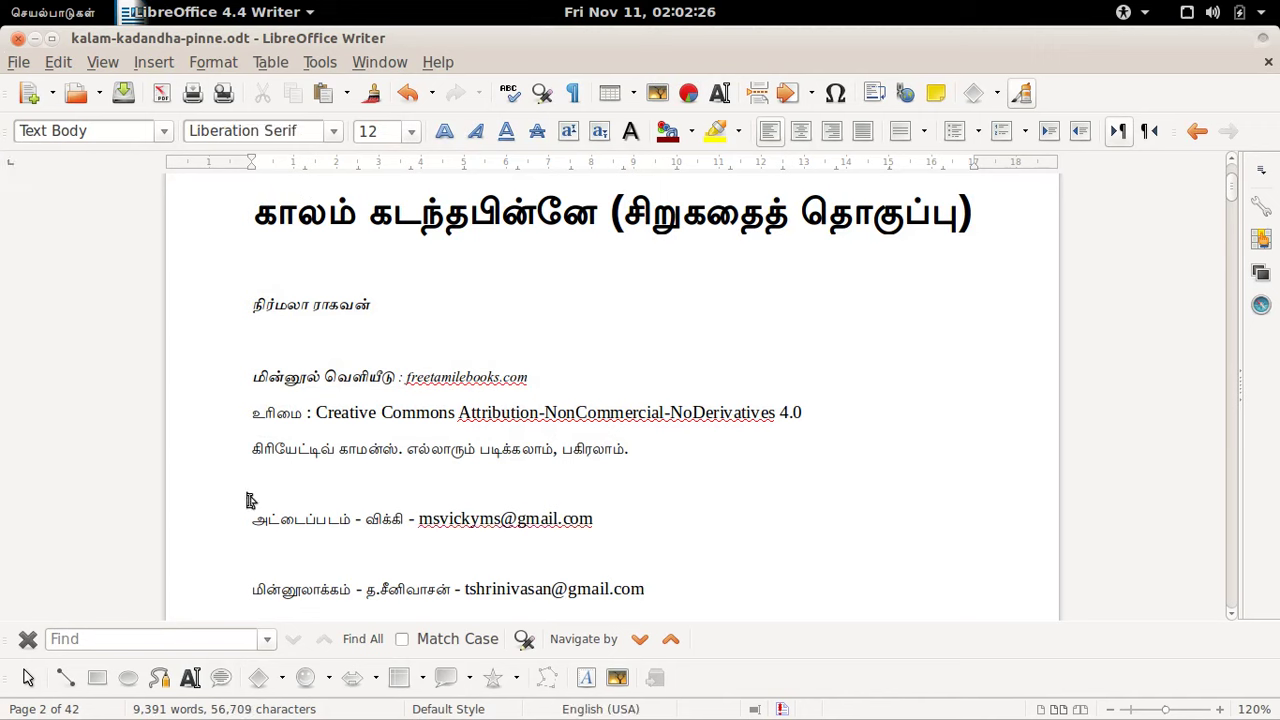
pyautogui.click(253, 551)
pyautogui.press('Delete')
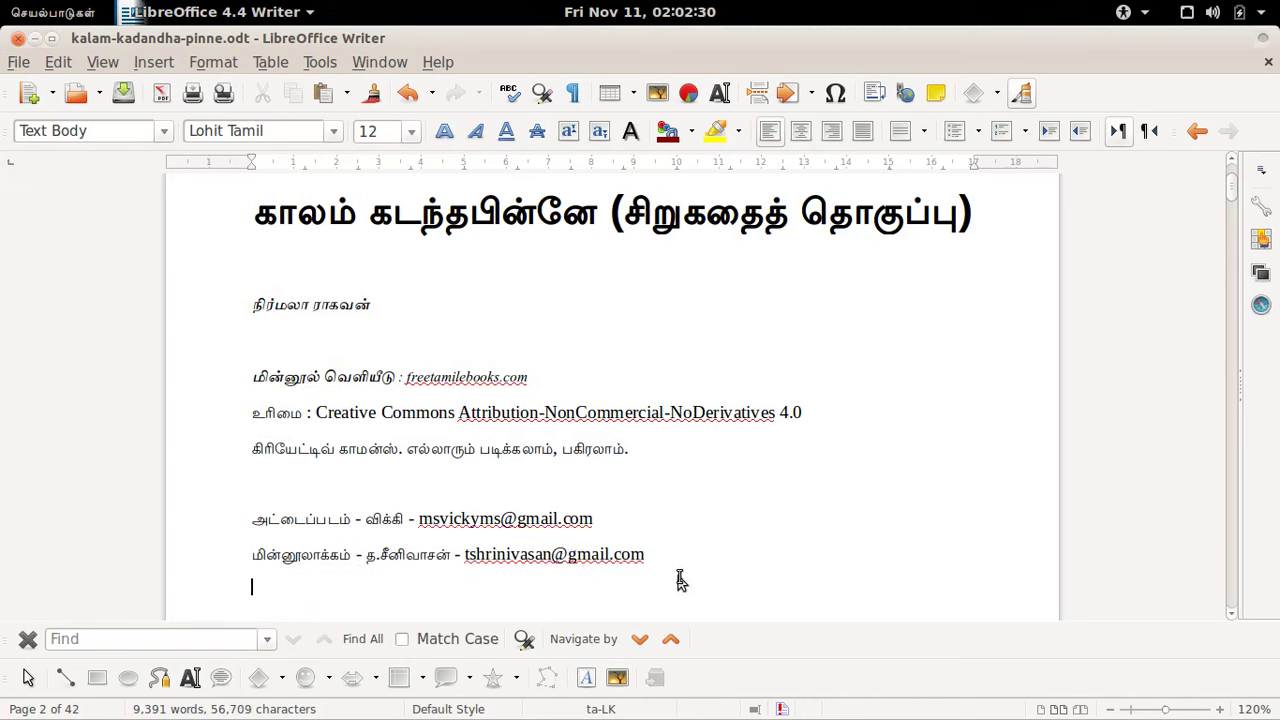
# Step: Compare the title page credits with the book page in Firefox, review them in Writer and save the document
pyautogui.hotkey('alt', 'Tab')
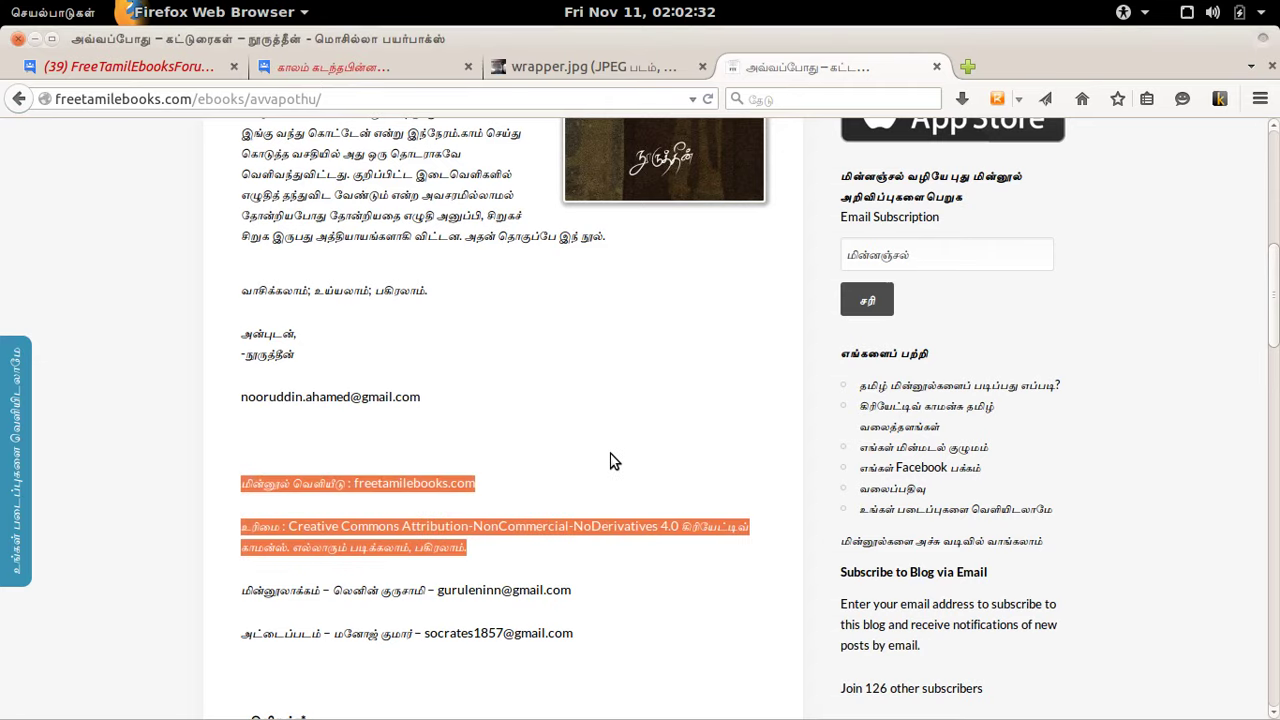
pyautogui.hotkey('alt', 'Tab')
pyautogui.scroll(-10, 612, 462)
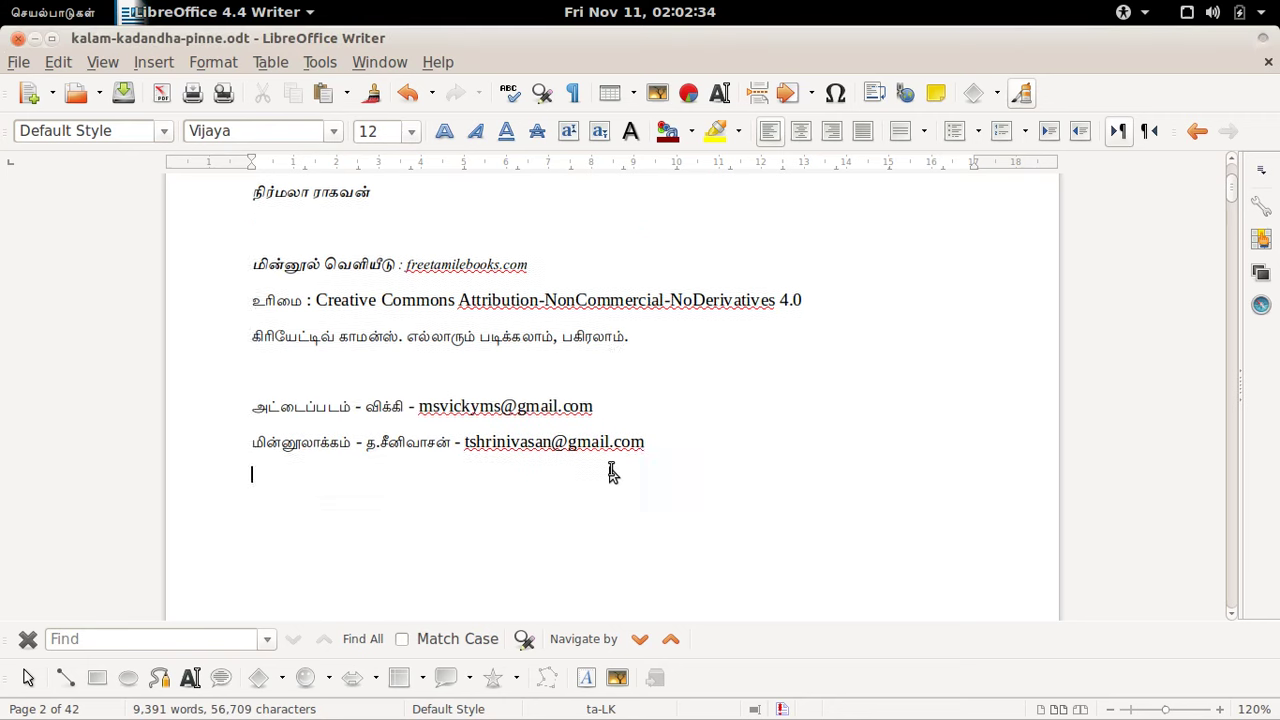
pyautogui.scroll(10, 612, 478)
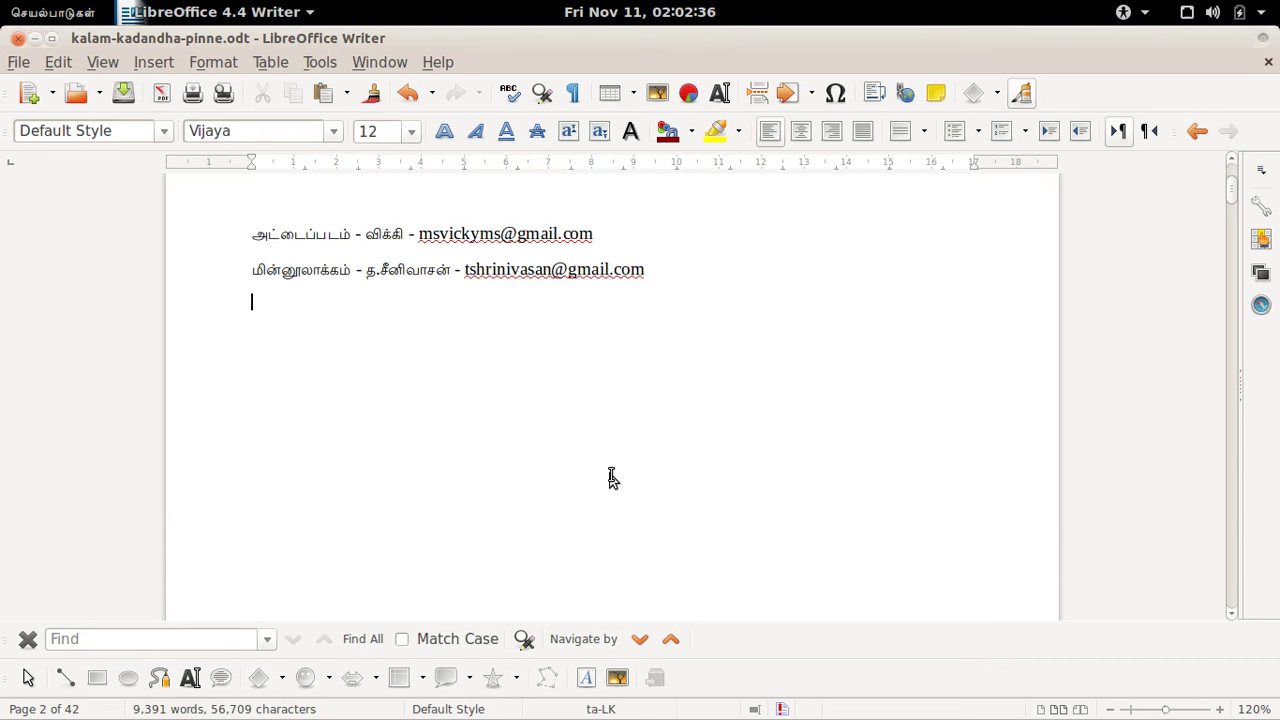
pyautogui.hotkey('ctrl', 's')
pyautogui.scroll(-8, 612, 478)
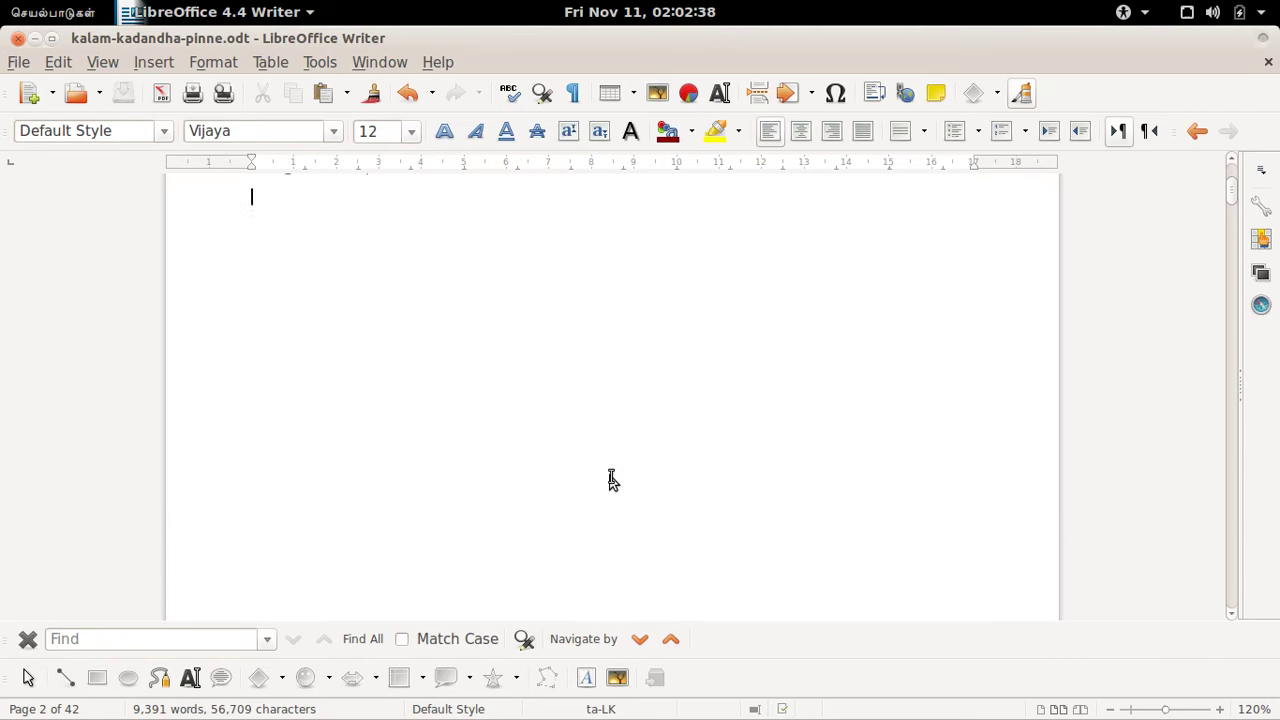
pyautogui.scroll(2, 612, 497)
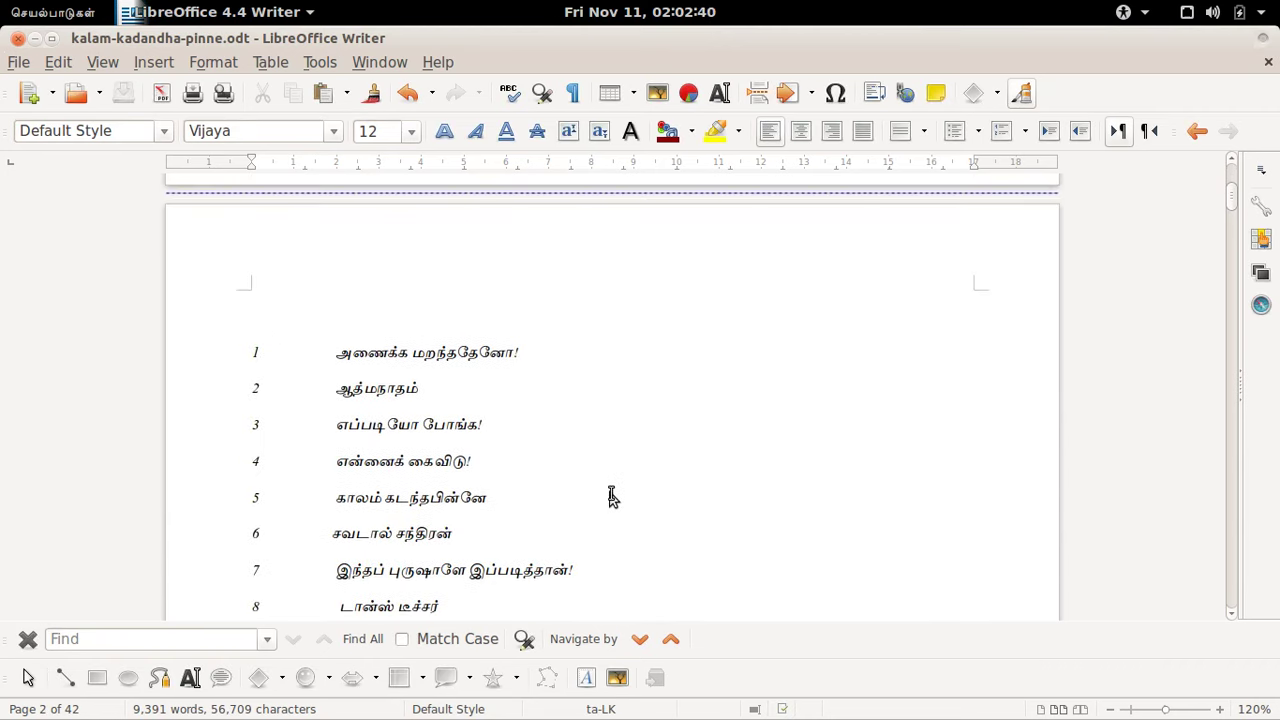
# Step: Insert an empty line above the numbered story list and place the cursor below its last entry
pyautogui.click(308, 335)
pyautogui.press('Return')
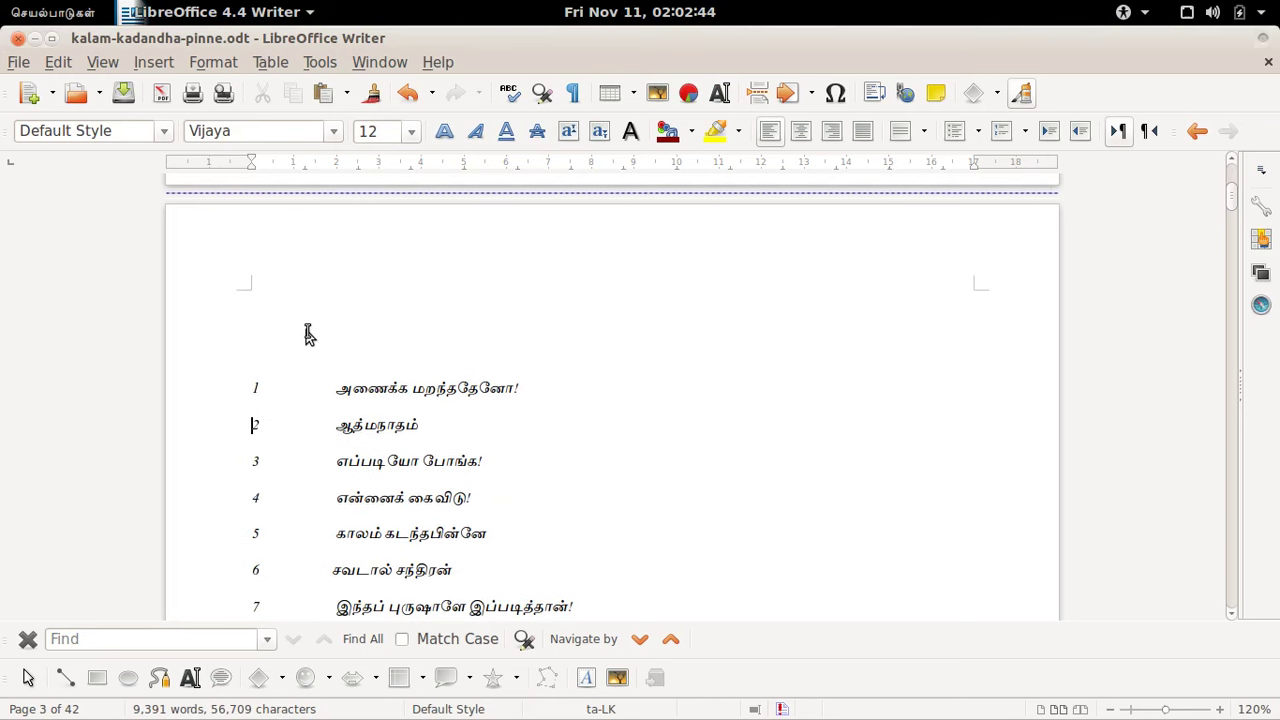
pyautogui.press('Down')
pyautogui.press('Down')
pyautogui.press('Down')
pyautogui.press('Down')
pyautogui.press('Down')
pyautogui.press('Down')
pyautogui.press('Down')
pyautogui.press('Down')
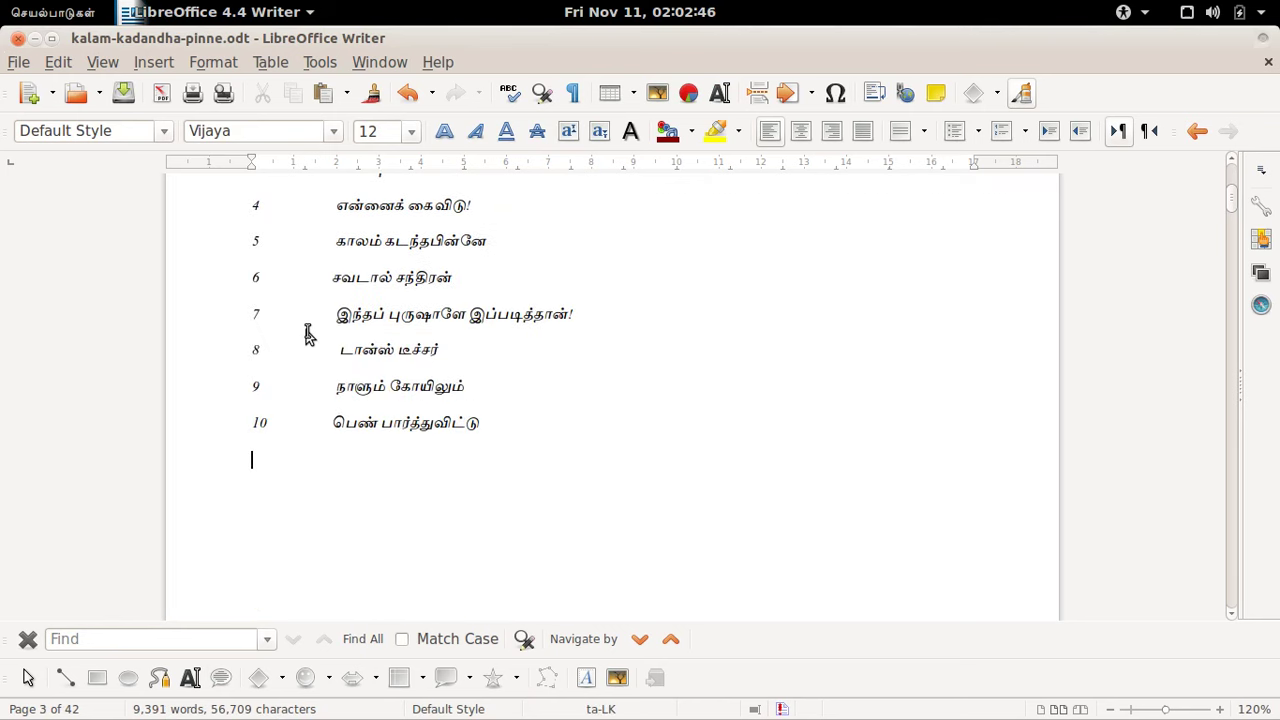
# Step: Insert a page break in the empty lines after the story list, before the "முன்னுரை" page
pyautogui.press('Down')
pyautogui.press('Down')
pyautogui.press('Down')
pyautogui.press('Down')
pyautogui.press('Down')
pyautogui.press('Down')
pyautogui.press('Down')
pyautogui.press('Down')
pyautogui.press('Down')
pyautogui.press('Down')
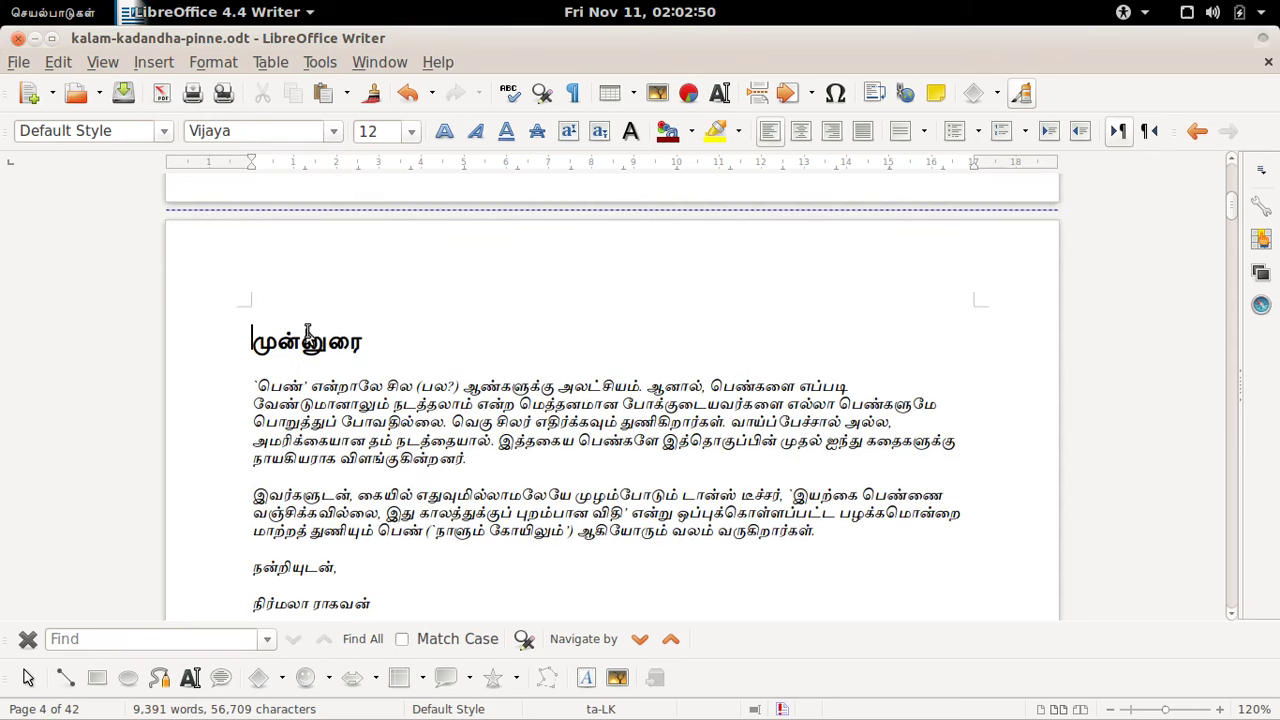
pyautogui.press('Up')
pyautogui.press('Down')
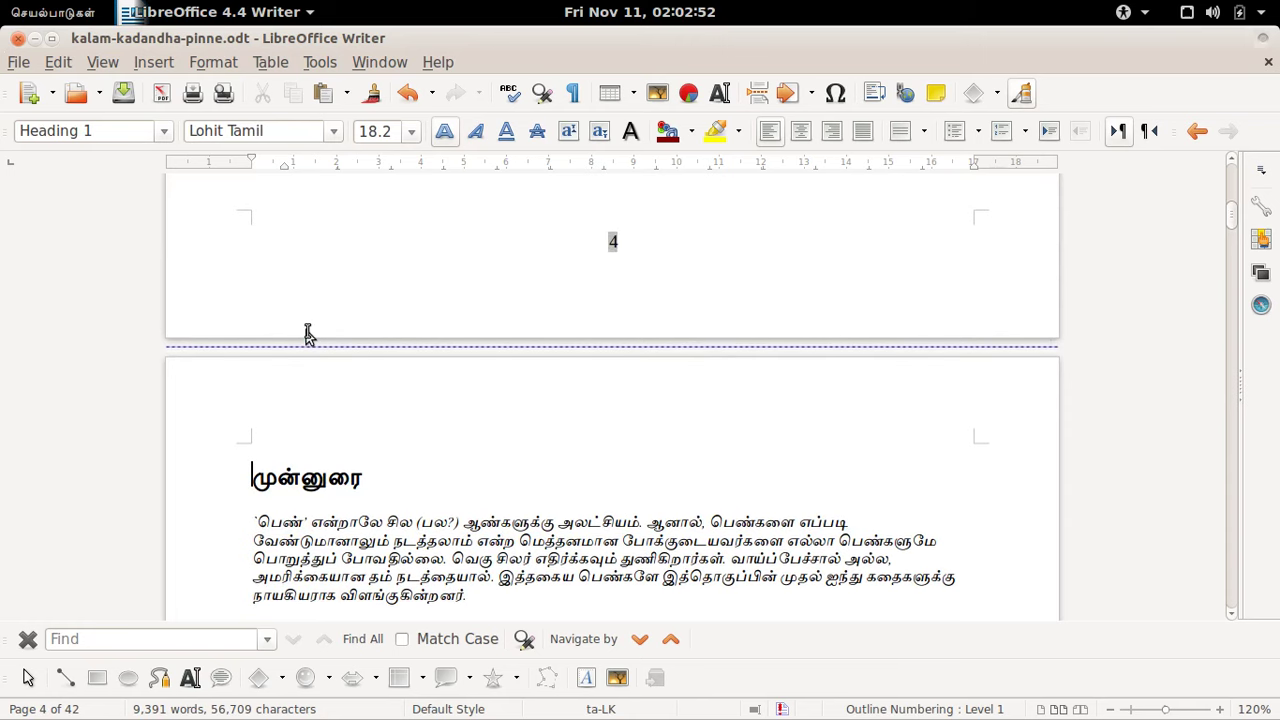
pyautogui.press('Up')
pyautogui.press('Up')
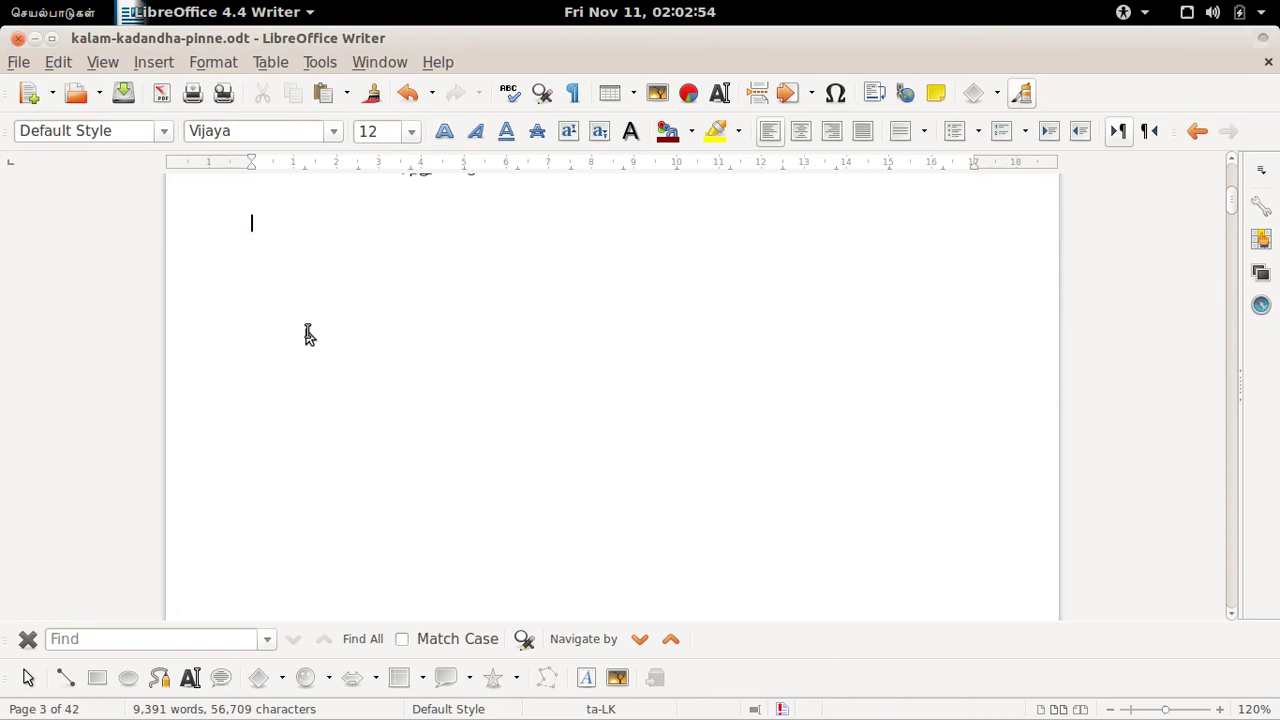
pyautogui.press('Down')
pyautogui.press('Down')
pyautogui.press('Down')
pyautogui.press('Down')
pyautogui.press('Down')
pyautogui.press('Down')
pyautogui.press('Down')
pyautogui.press('Down')
pyautogui.press('Down')
pyautogui.press('Down')
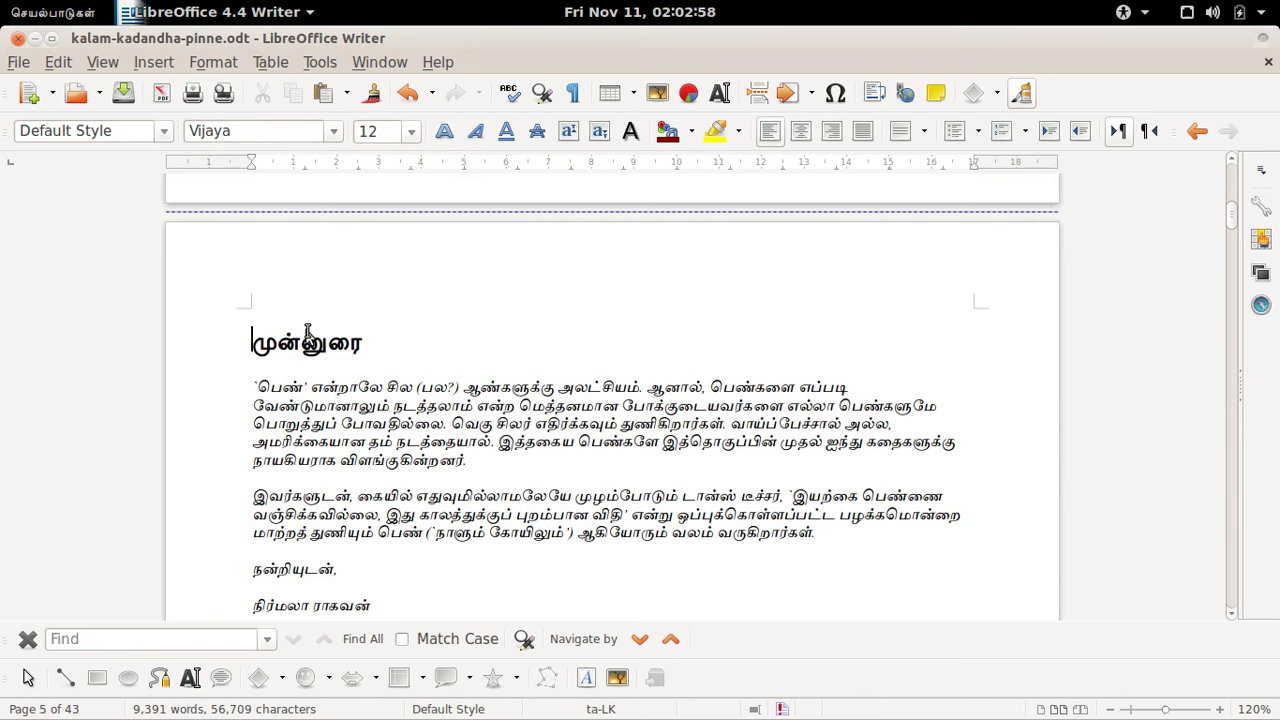
# Step: Insert a page break directly before the "முன்னுரை" heading and check the pages around it
pyautogui.press('Return')
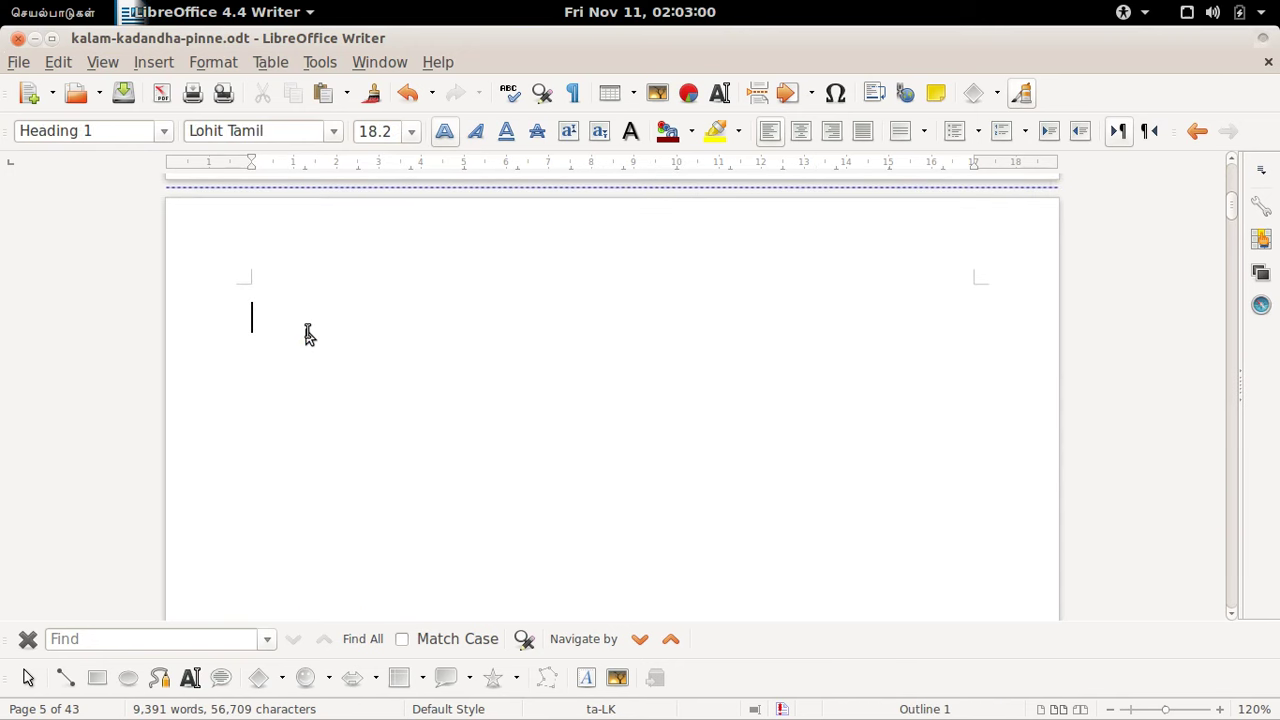
pyautogui.press('Up')
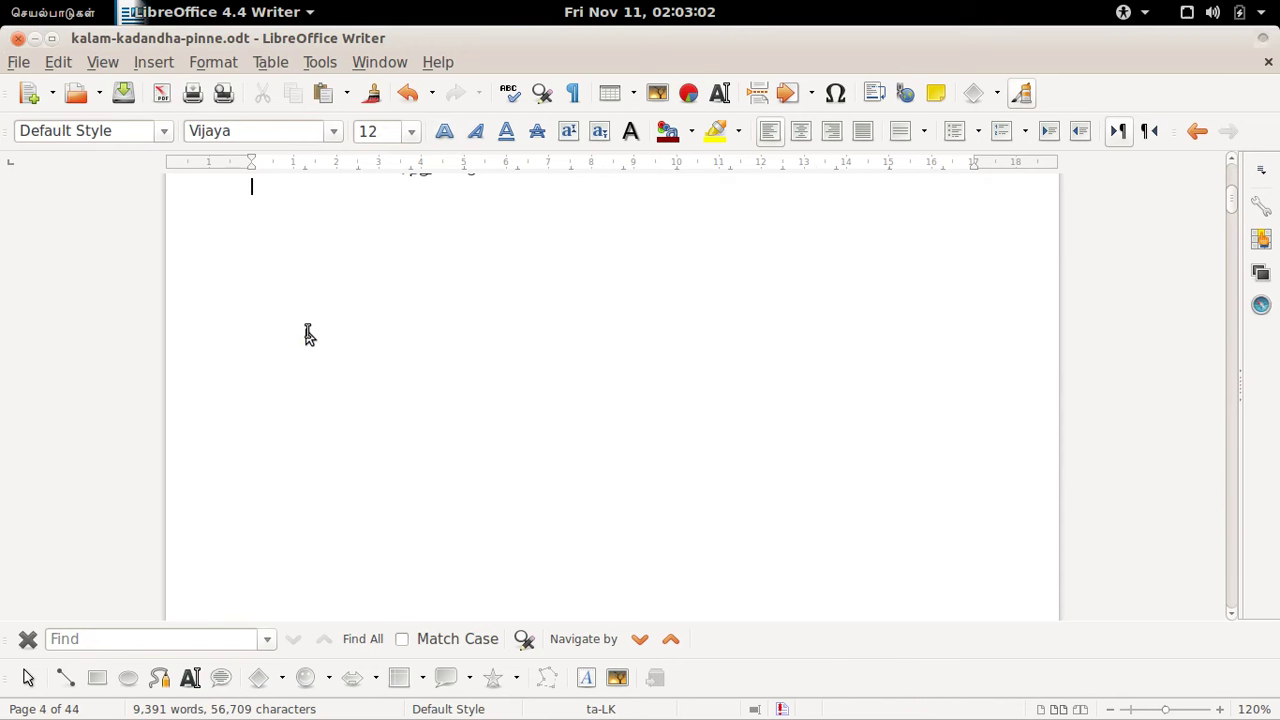
pyautogui.press('Up')
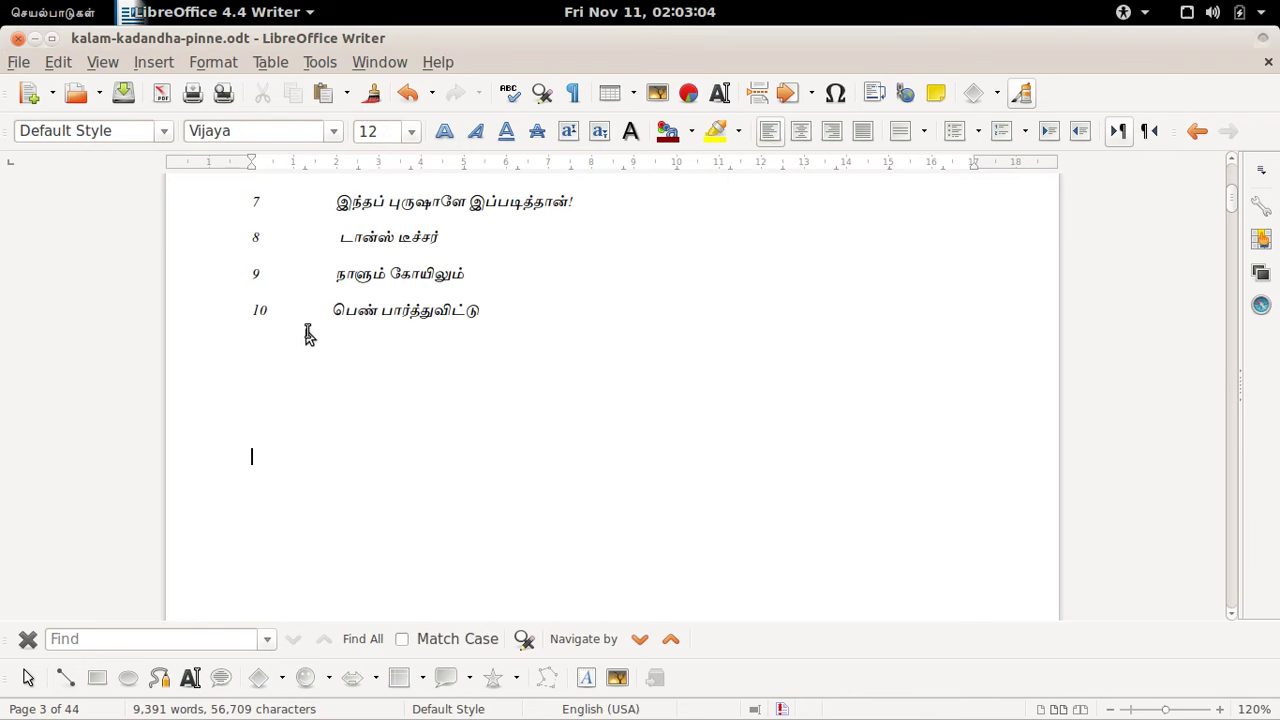
pyautogui.press('pagedown')
pyautogui.press('pagedown')
pyautogui.press('pageup')
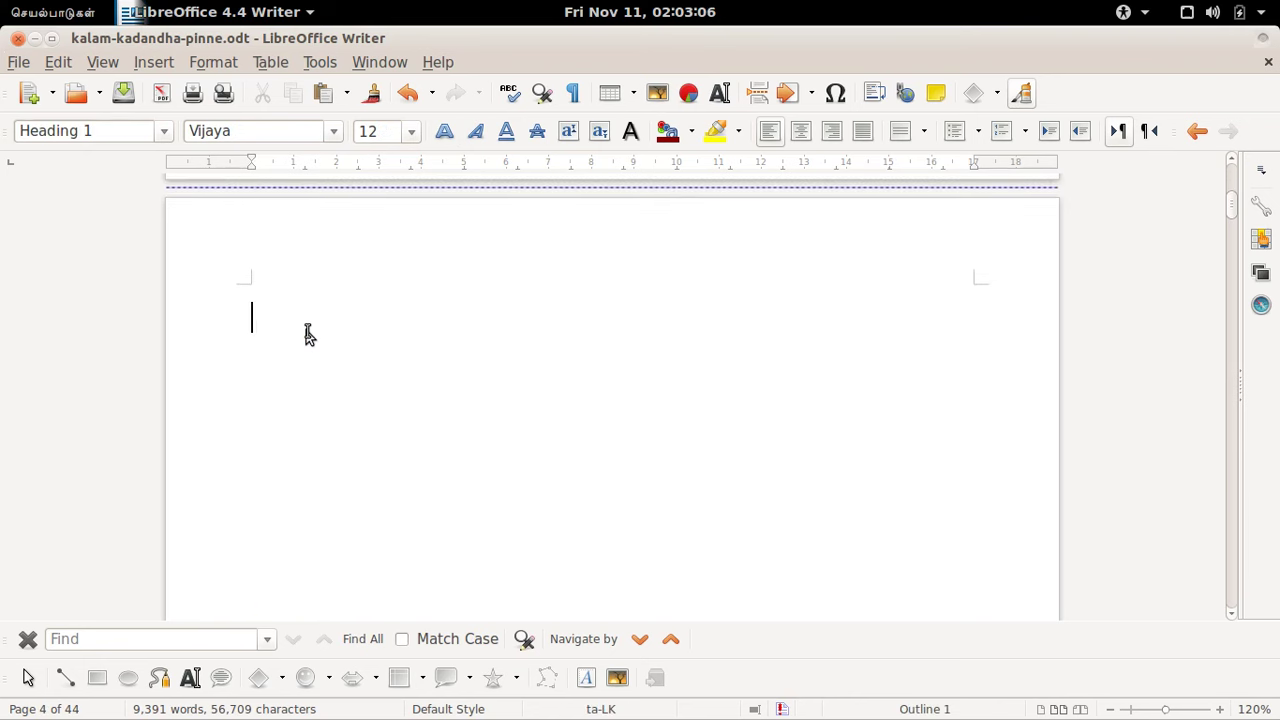
pyautogui.click(273, 66)
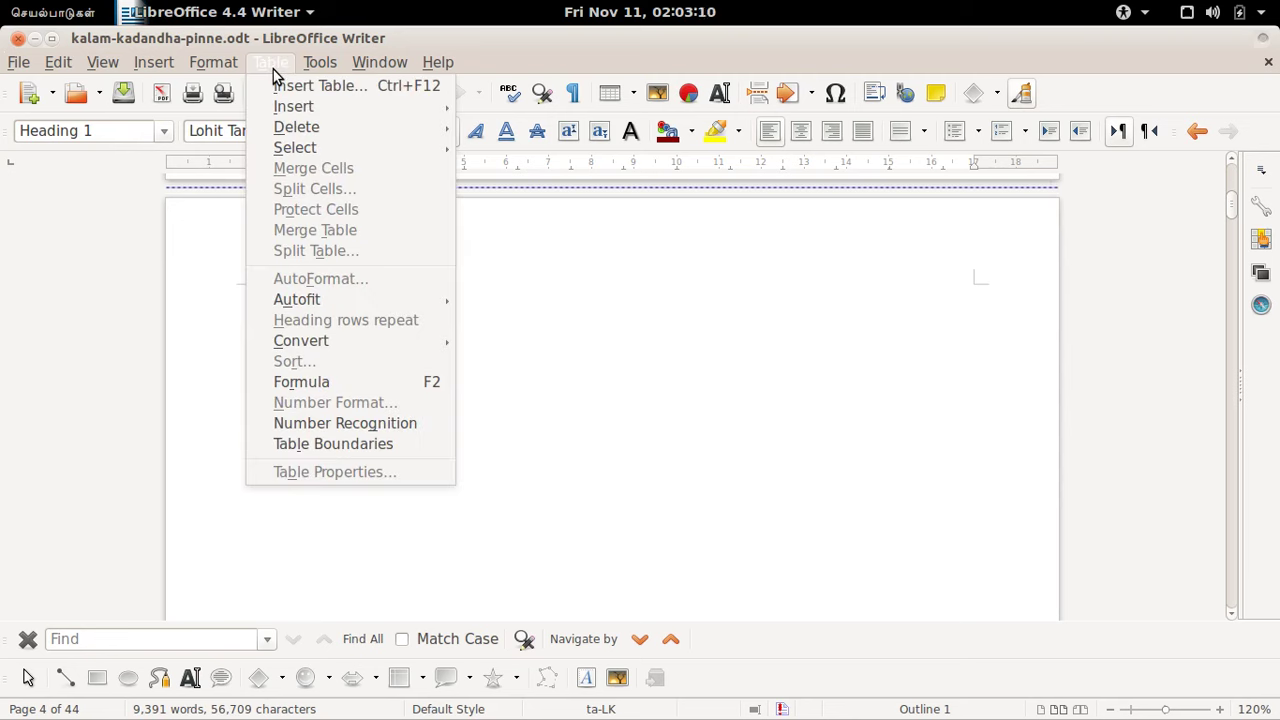
pyautogui.moveTo(163, 72)
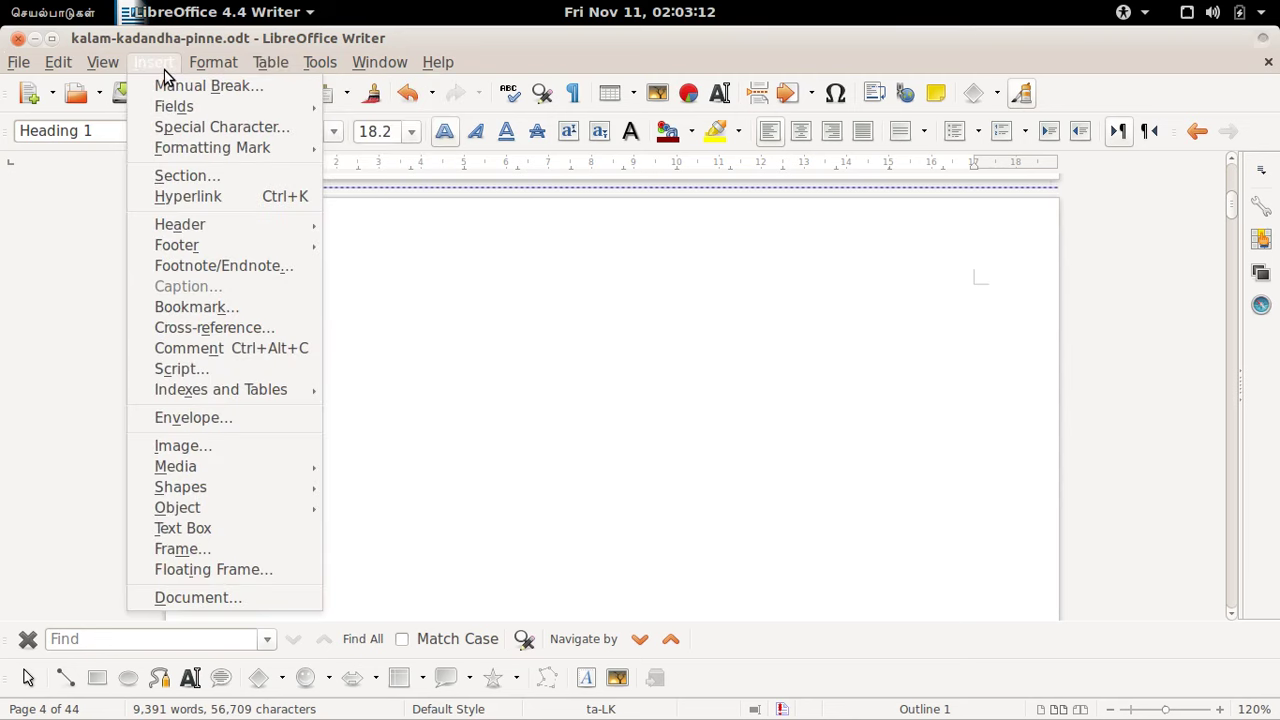
pyautogui.moveTo(226, 389)
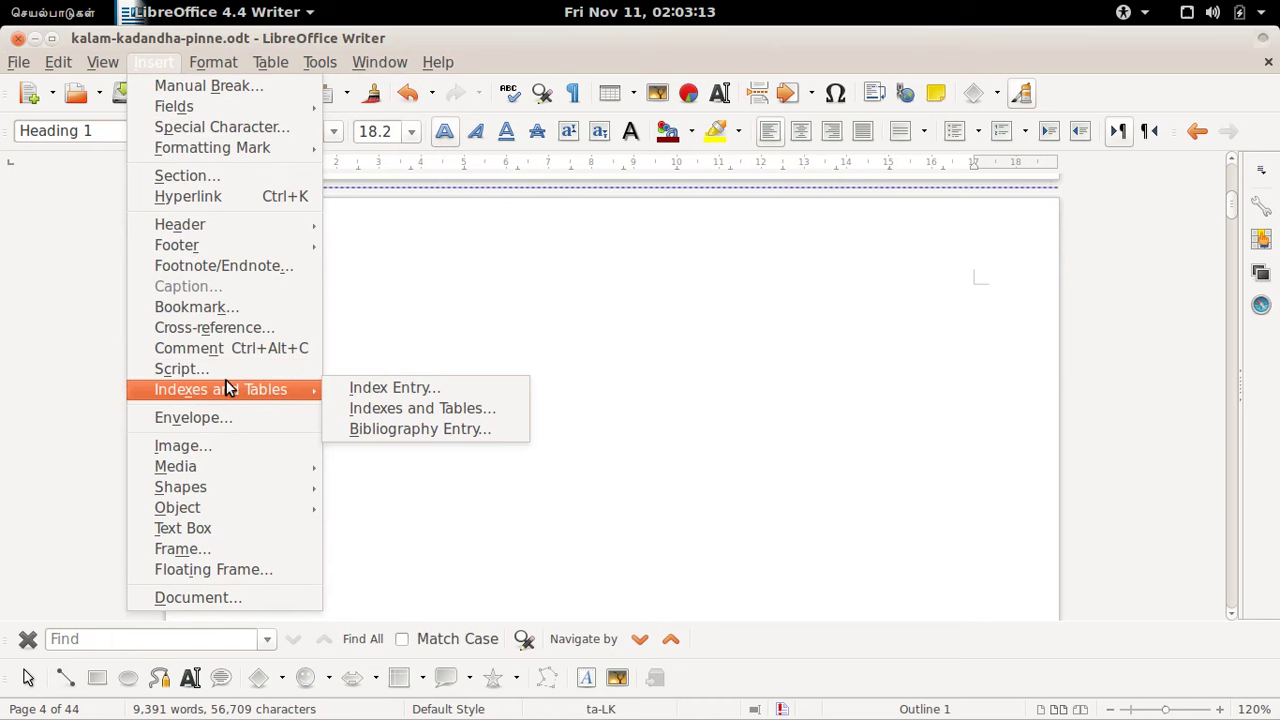
pyautogui.click(407, 391)
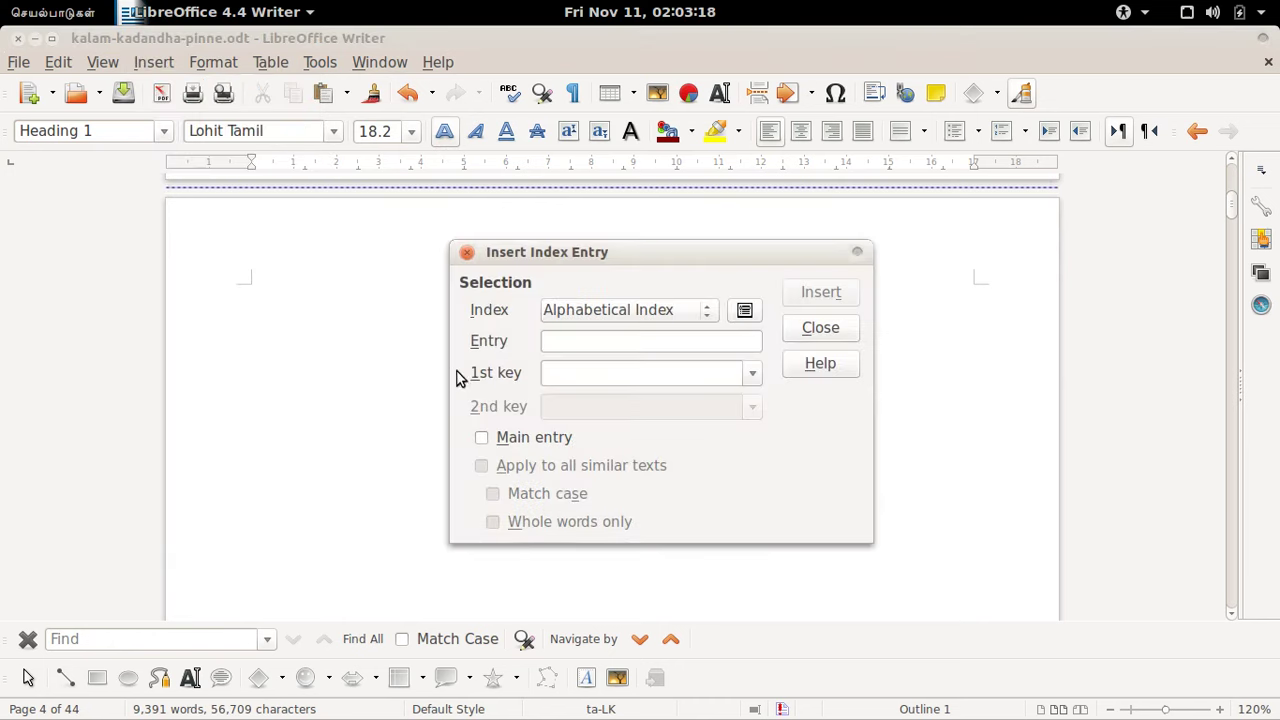
pyautogui.press('Escape')
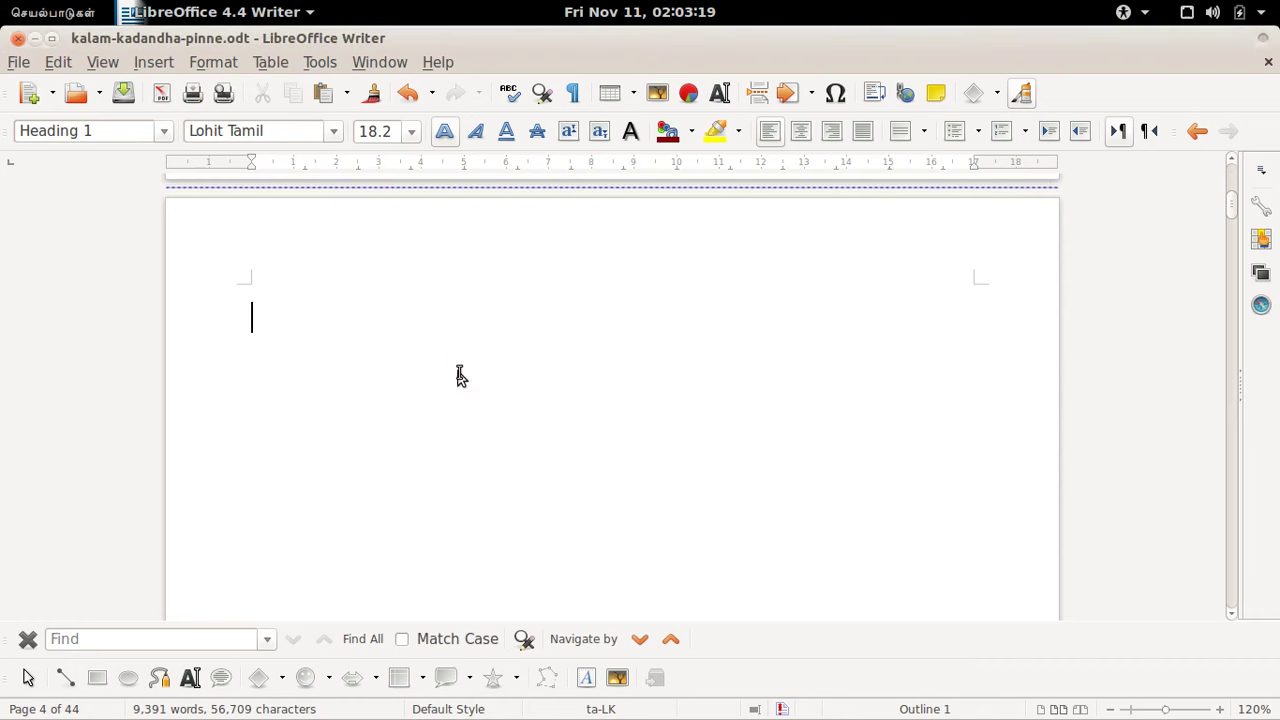
# Step: Insert a Table of Contents for the entire document, with the default outline and entry structure, on the empty page
pyautogui.click(155, 64)
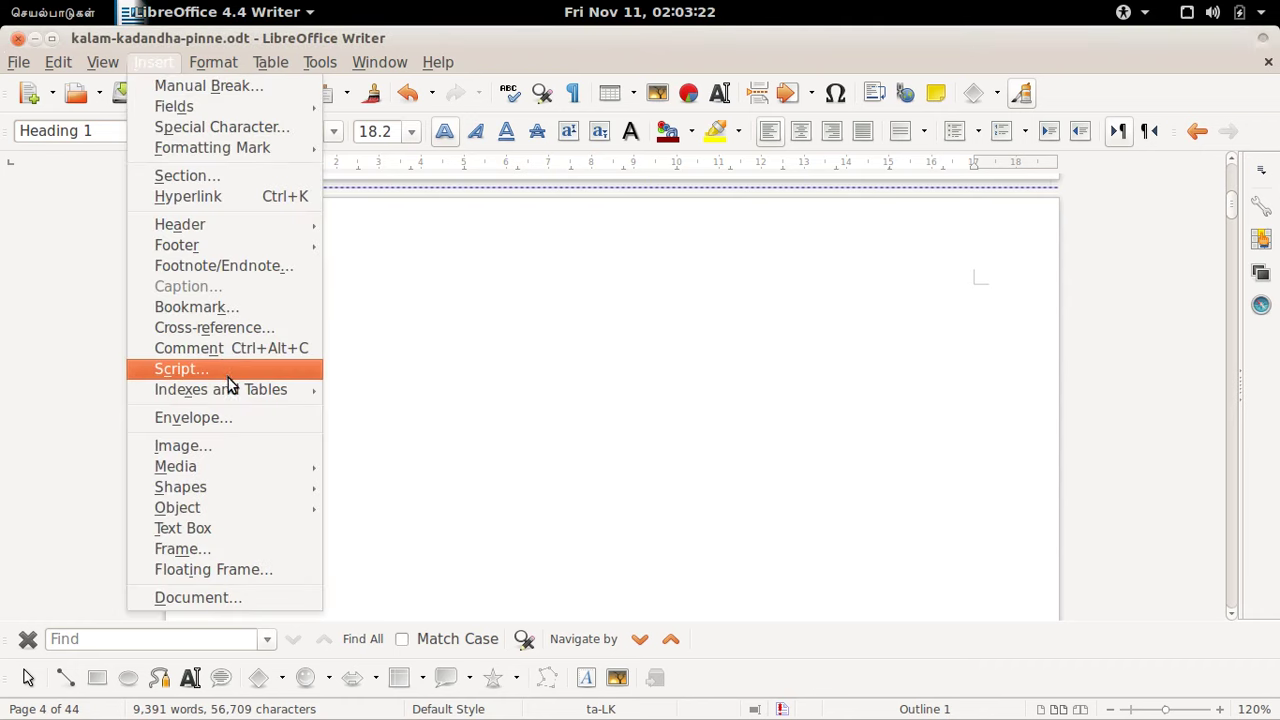
pyautogui.moveTo(235, 392)
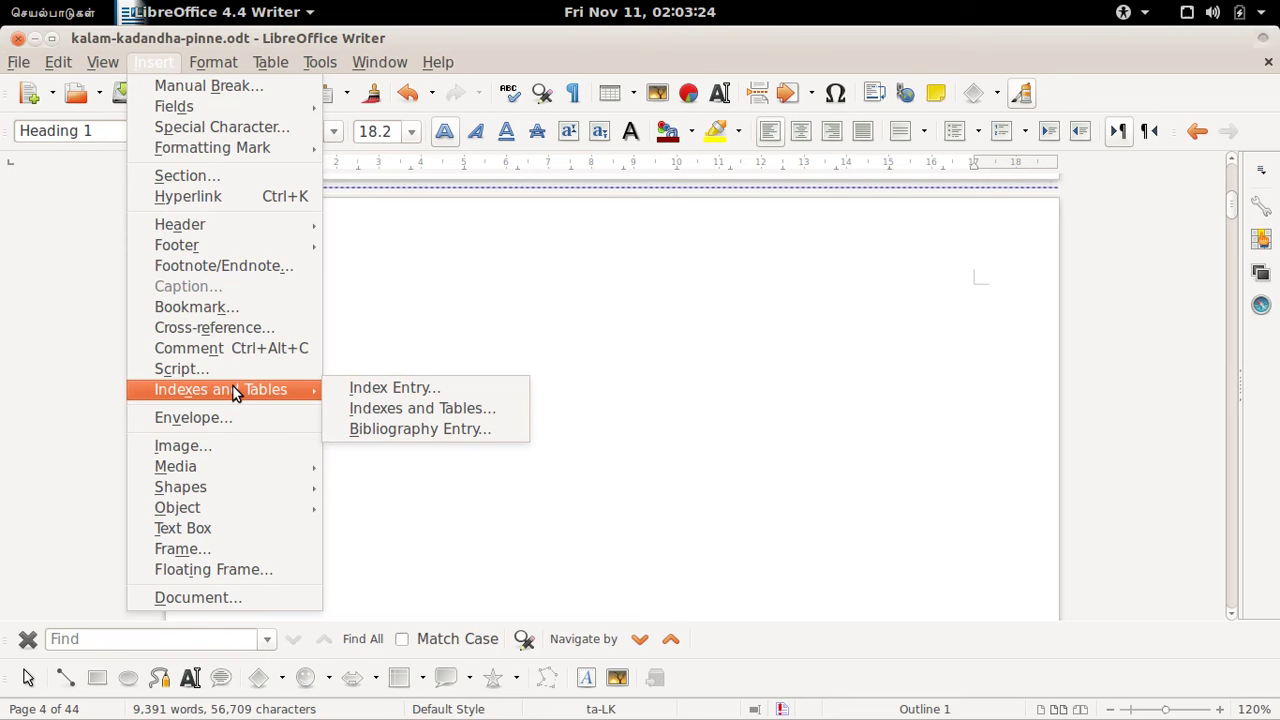
pyautogui.click(364, 408)
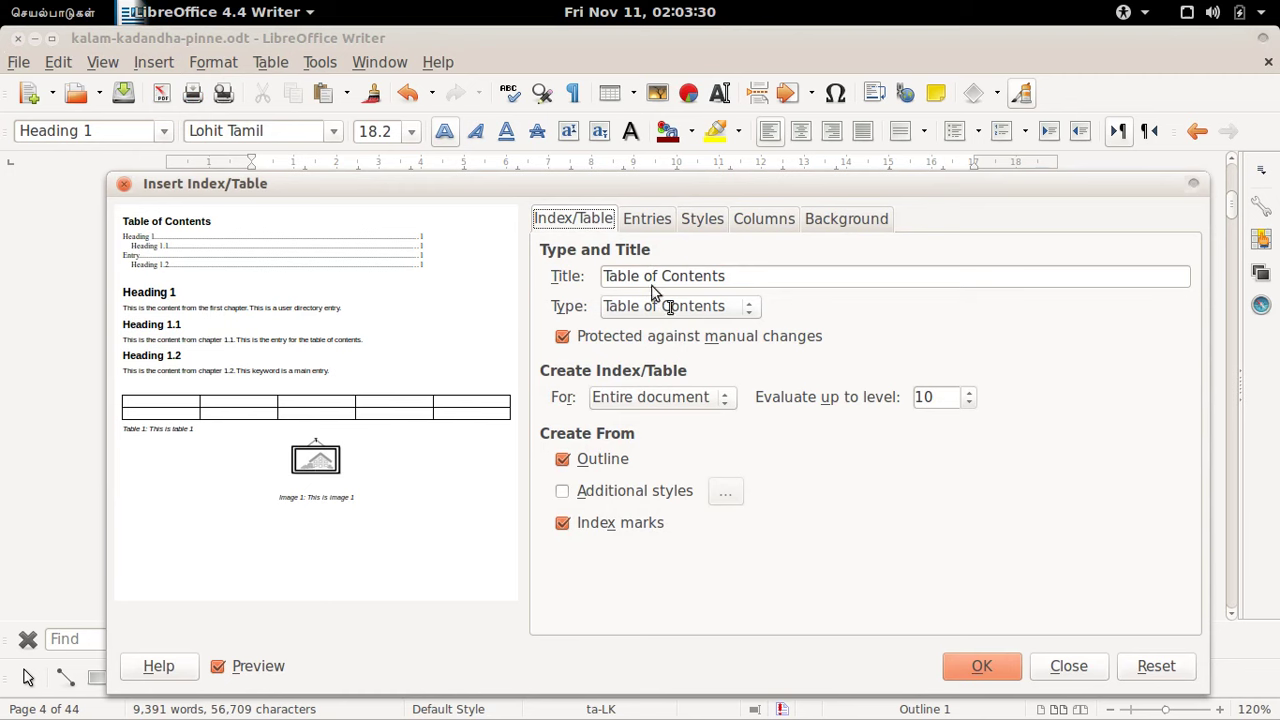
pyautogui.click(645, 220)
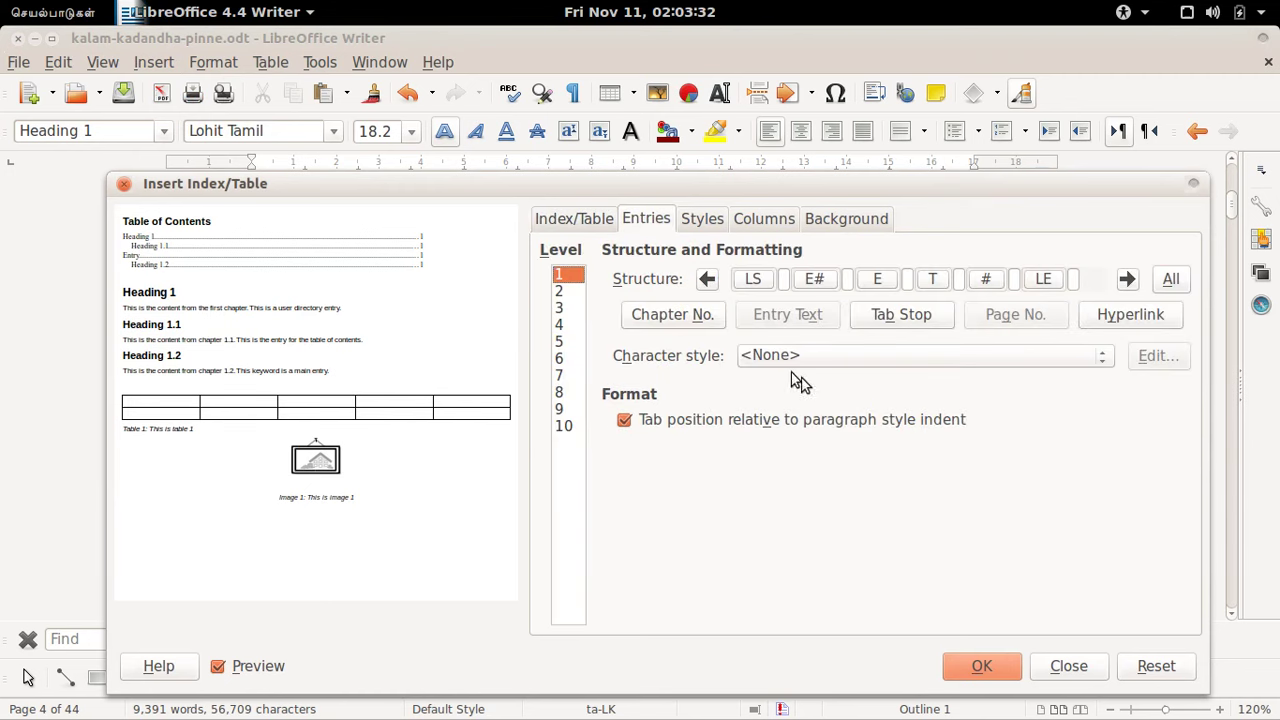
pyautogui.click(979, 665)
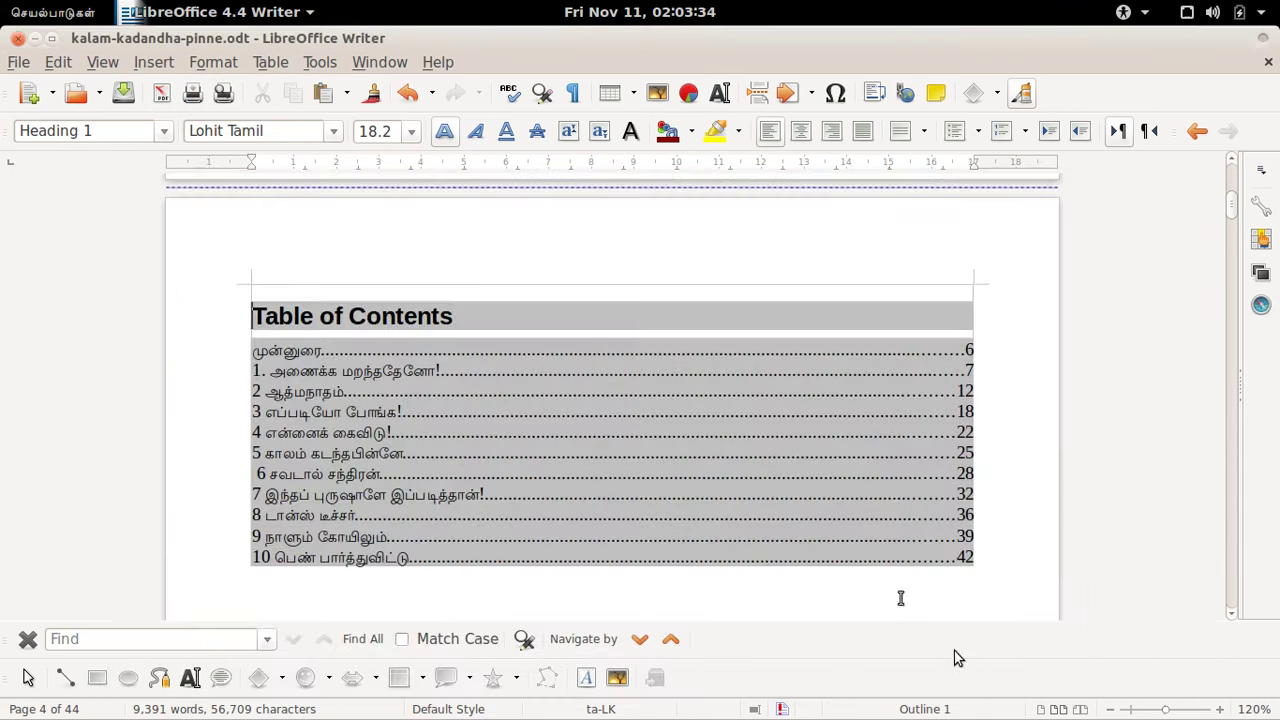
pyautogui.click(754, 431)
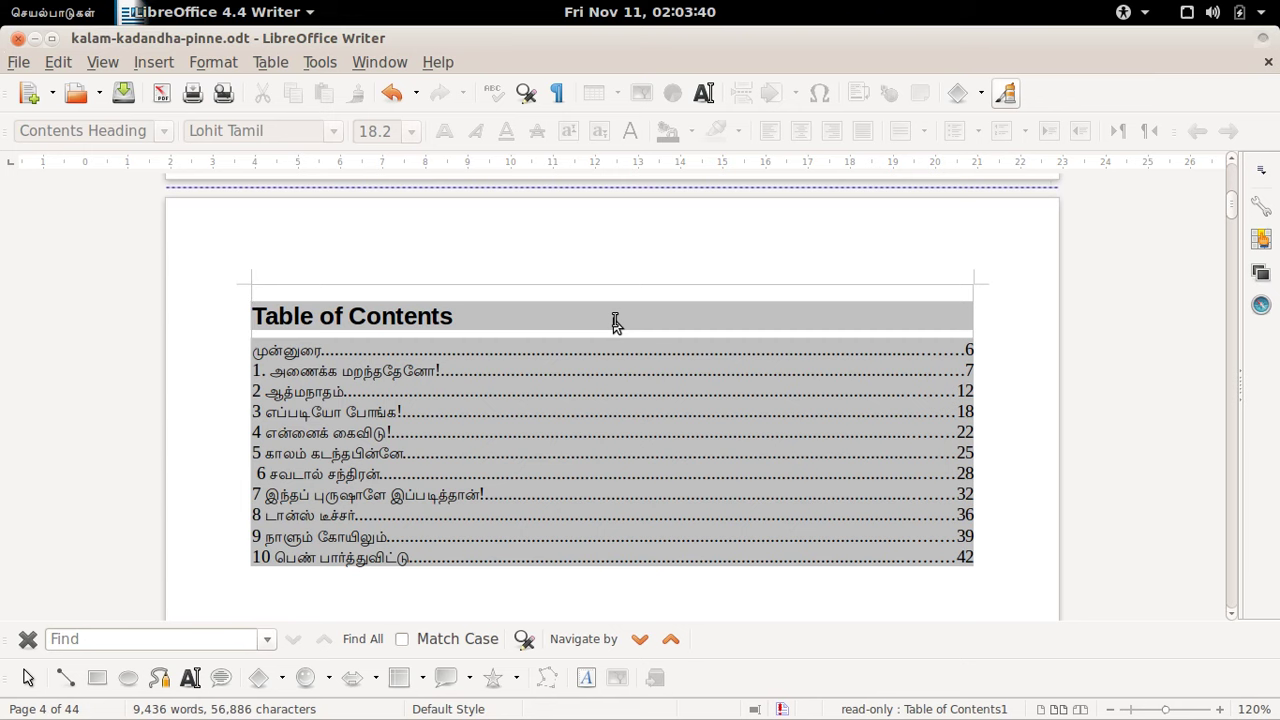
# Step: Switch to Firefox, find the Keyman Tamil99 page in a new tab and open its online typing editor
pyautogui.hotkey('alt', 'Tab')
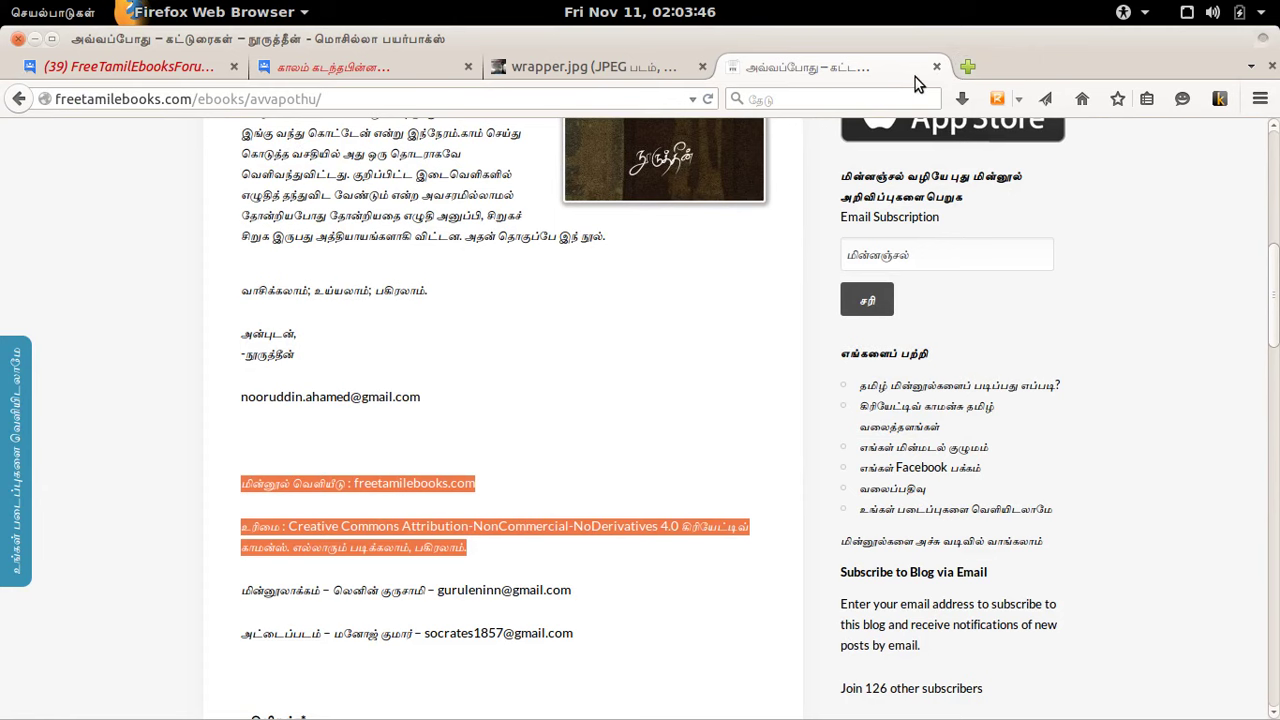
pyautogui.click(967, 66)
pyautogui.write('tami')
pyautogui.write('l99')
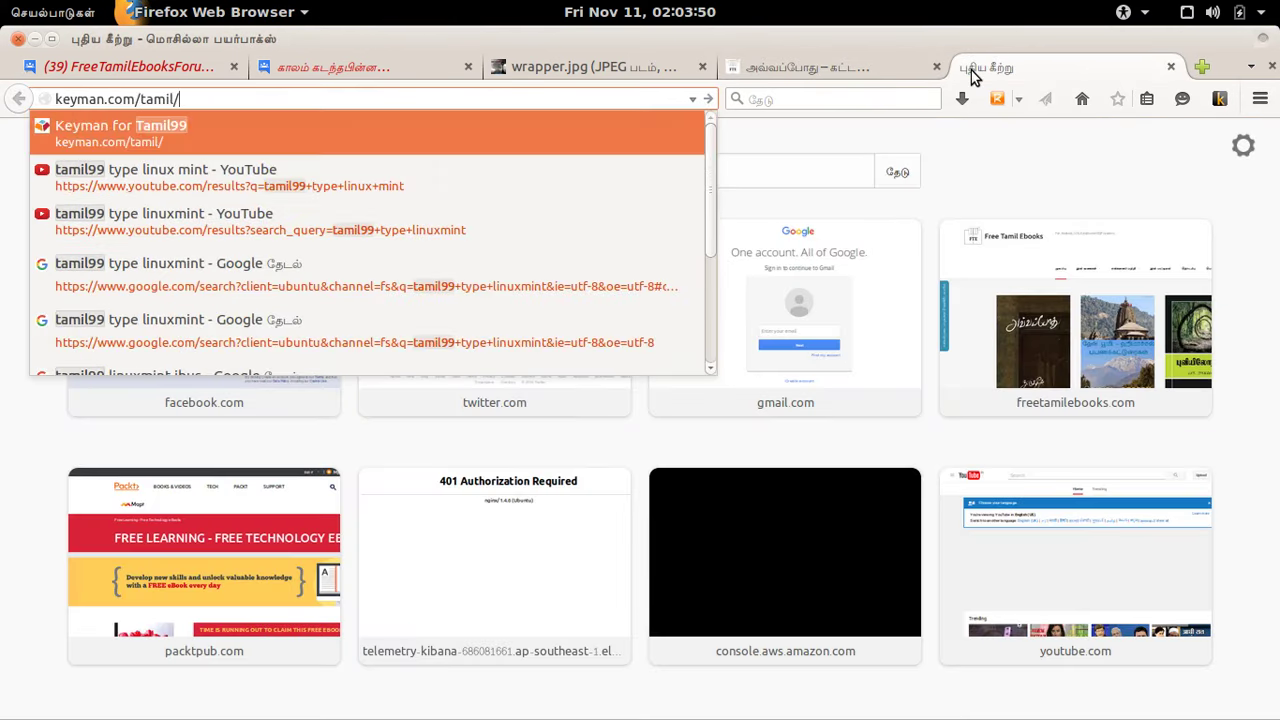
pyautogui.press('Down')
pyautogui.press('Return')
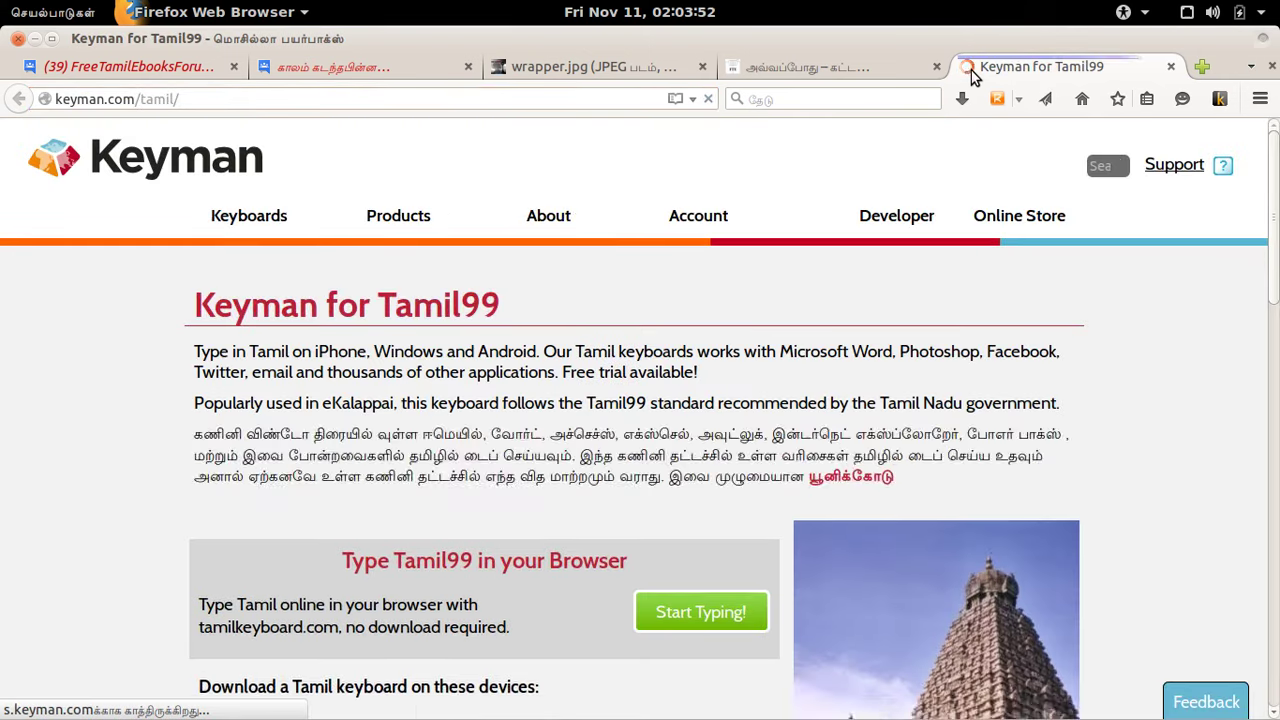
pyautogui.click(714, 628)
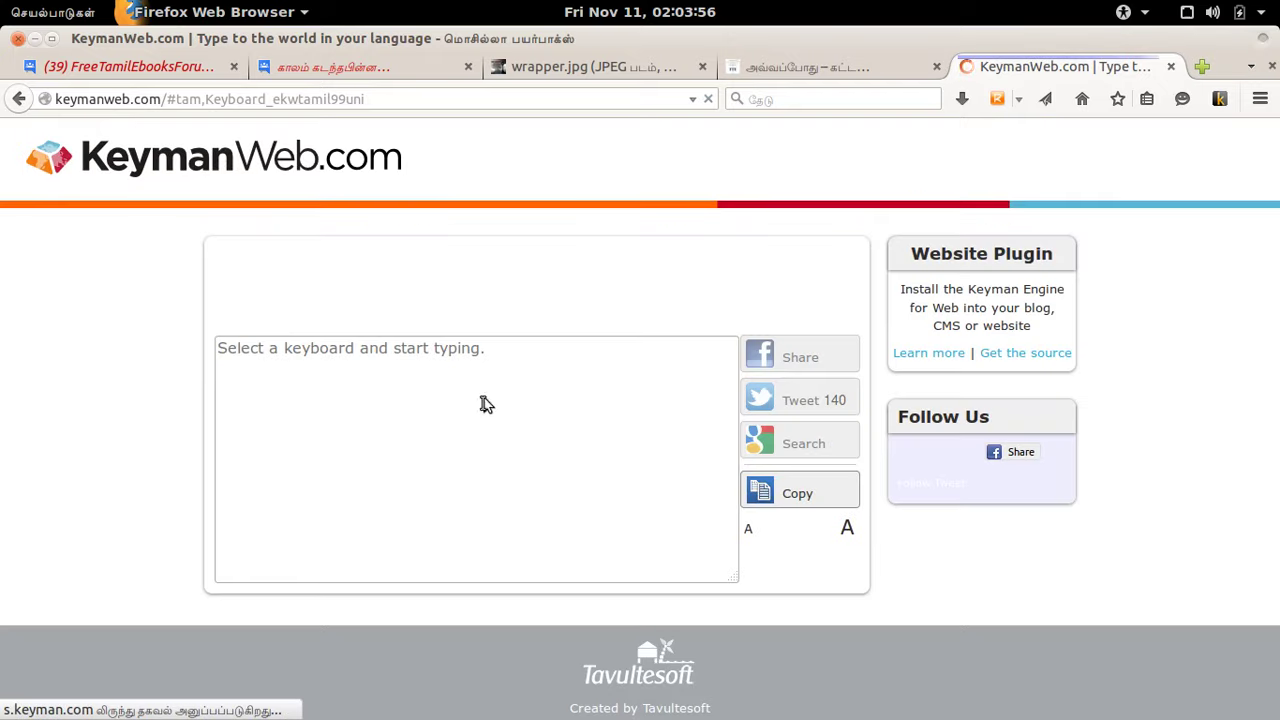
# Step: Write "பொருளடக்கம்" in the online Tamil editor and copy it
pyautogui.click(533, 475)
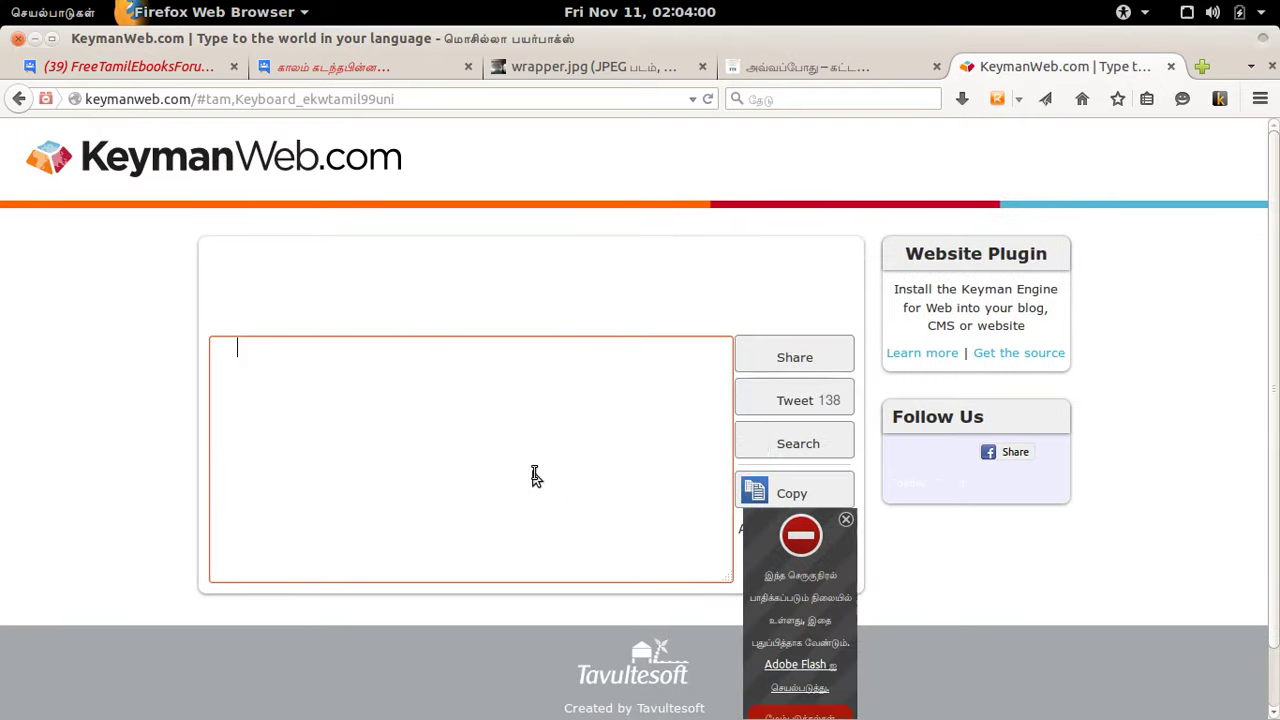
pyautogui.write('பொருளடக்கம்')
pyautogui.hotkey('ctrl', 'a')
pyautogui.hotkey('ctrl', 'c')
# Step: Switch back to Writer and replace the table of contents title with the copied "பொருளடக்கம்"
pyautogui.hotkey('alt', 'Tab')
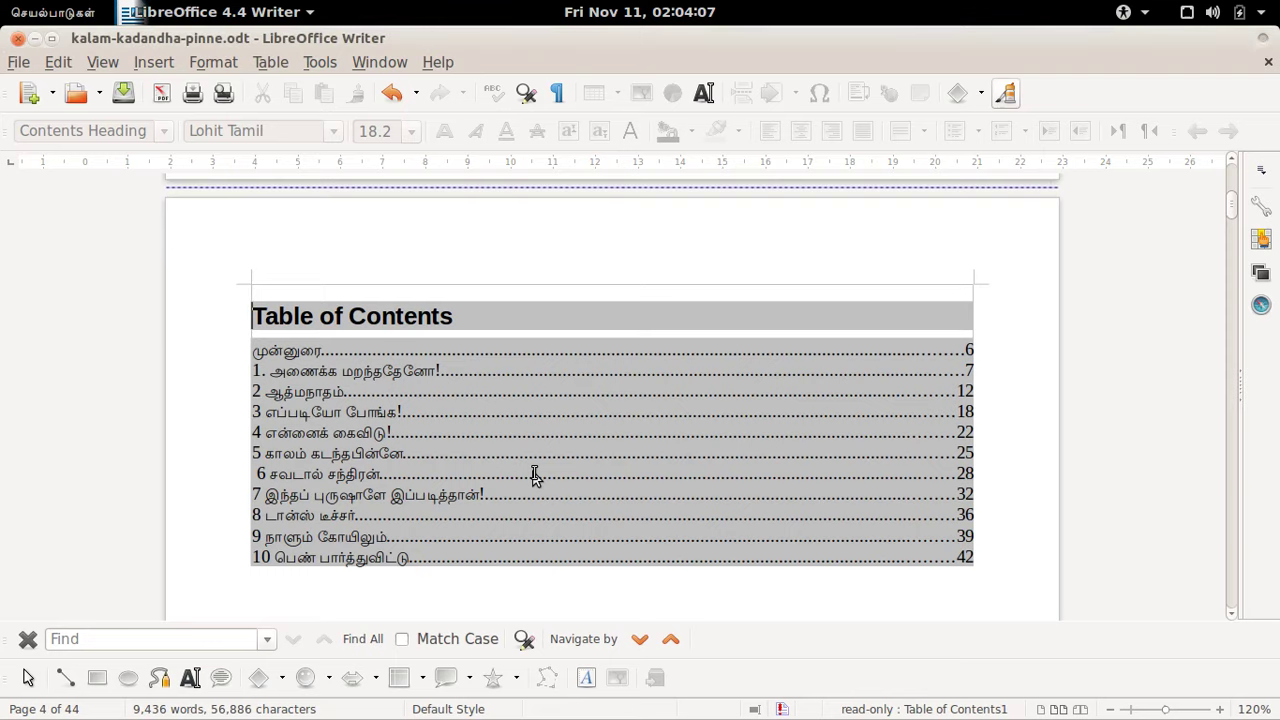
pyautogui.rightClick(463, 372)
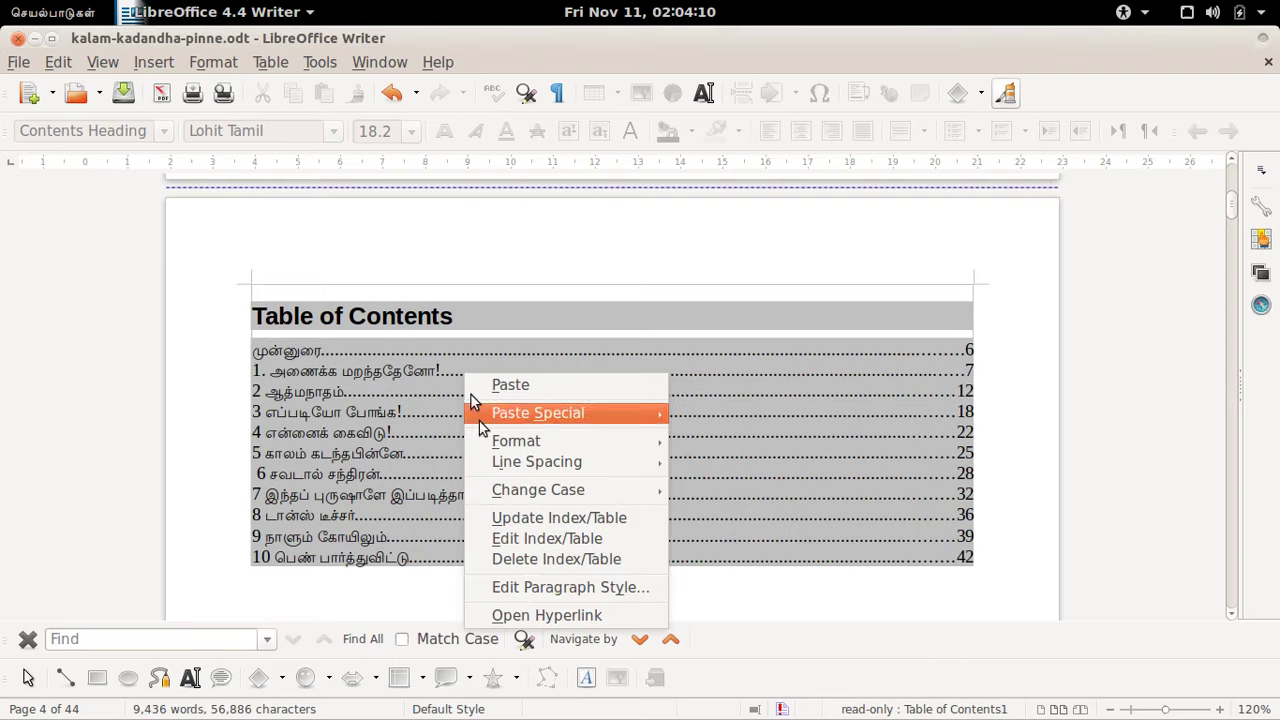
pyautogui.click(533, 538)
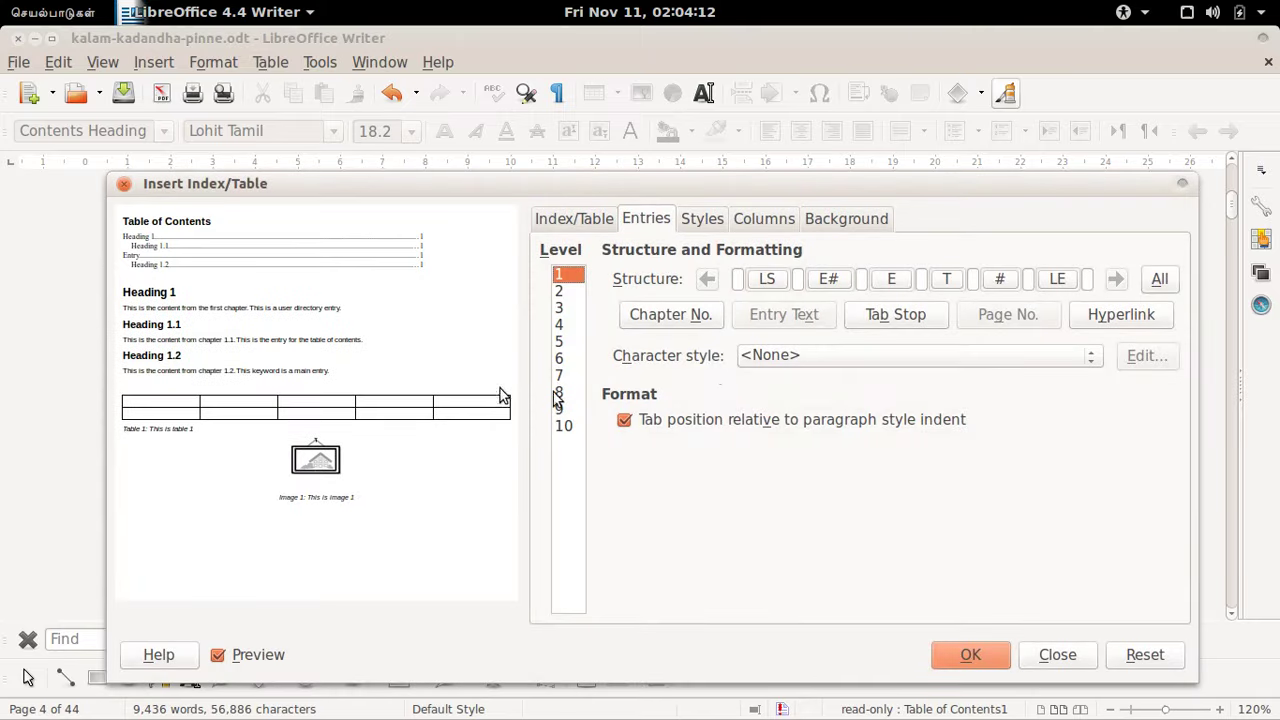
pyautogui.click(596, 218)
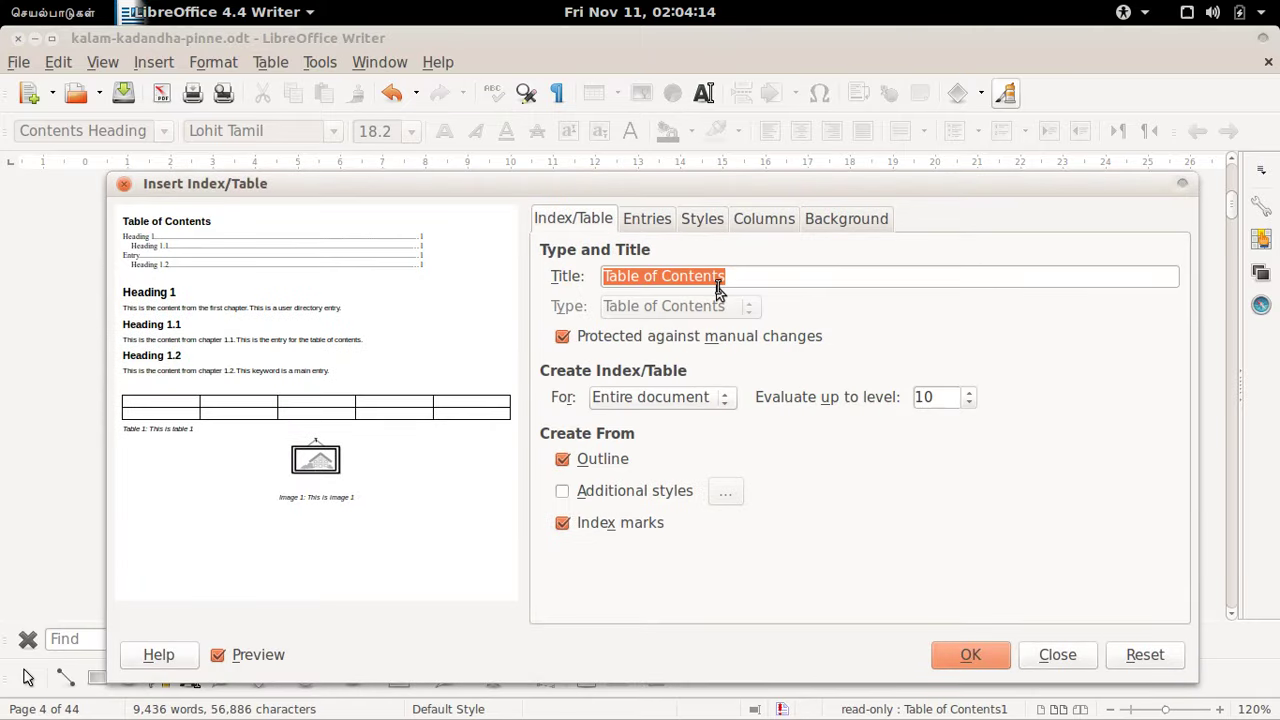
pyautogui.hotkey('ctrl', 'v')
pyautogui.click(958, 655)
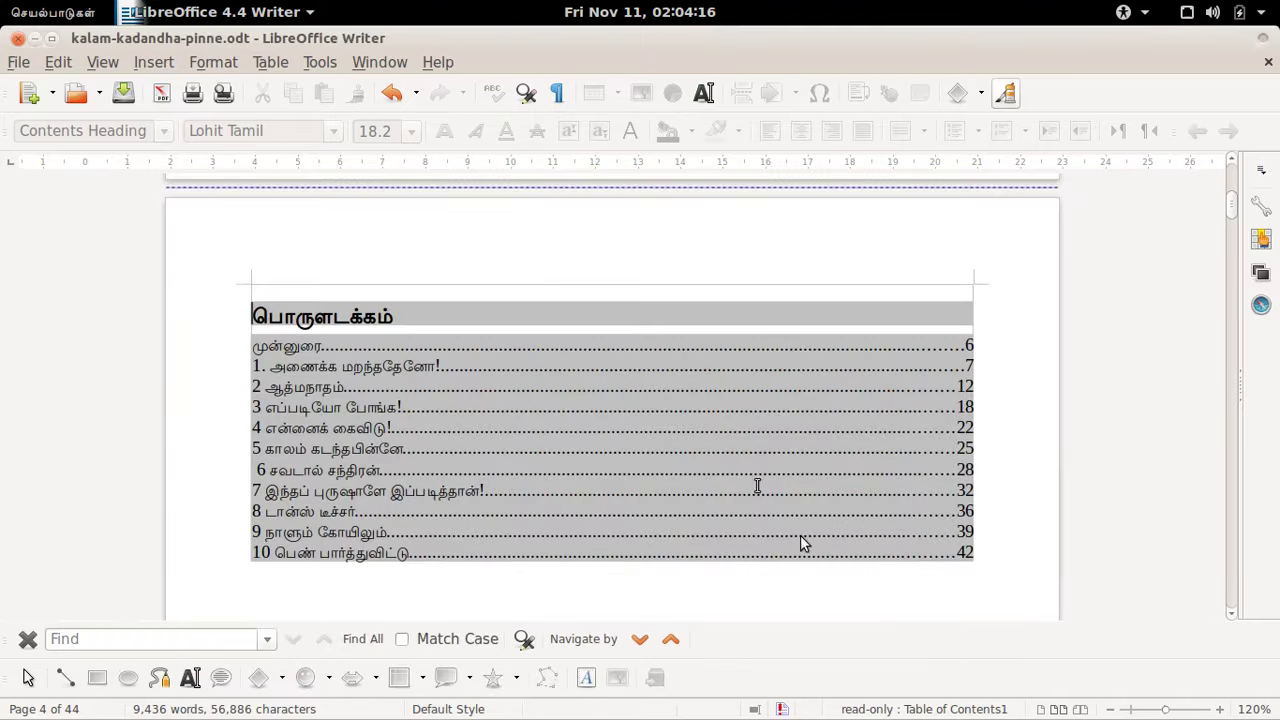
# Step: Delete the old manually numbered story list on the page before the table of contents
pyautogui.scroll(10, 745, 450)
pyautogui.scroll(4, 745, 450)
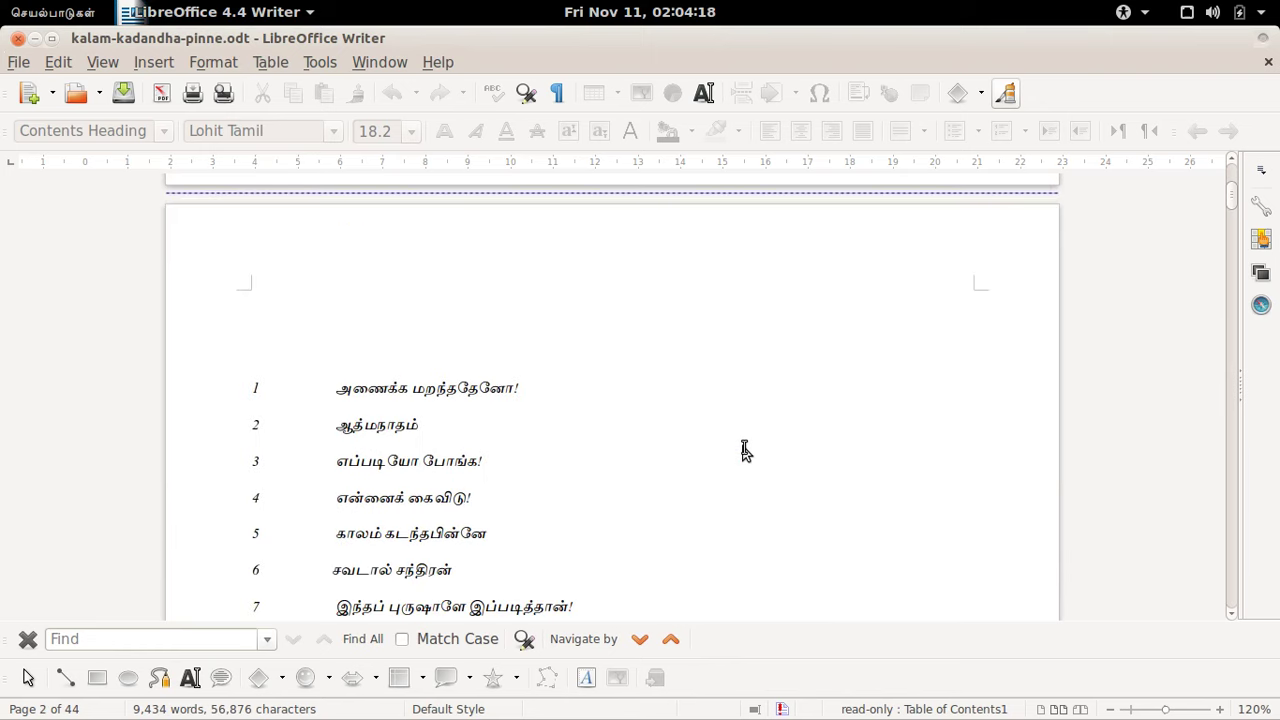
pyautogui.scroll(-2, 745, 450)
pyautogui.moveTo(256, 281); pyautogui.dragTo(591, 640)
pyautogui.press('Delete')
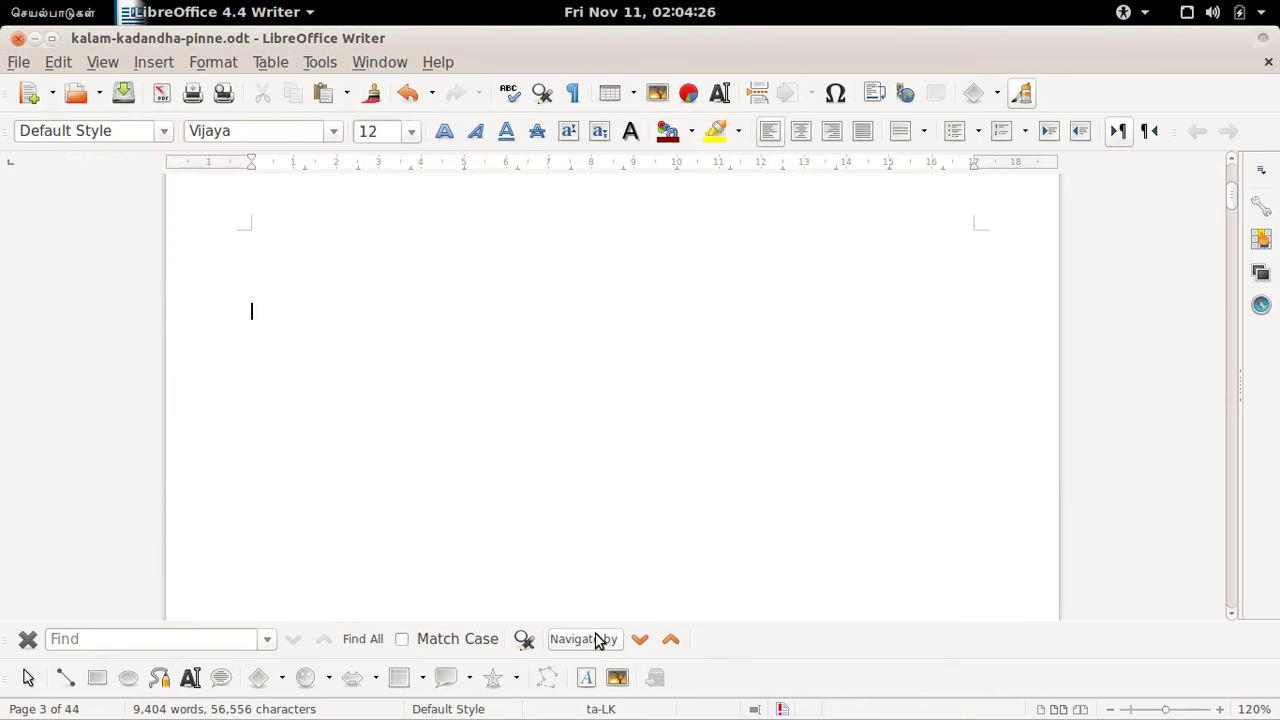
# Step: Undo the last deletion, then remove the leftover empty lines and the emptied page after the cover and e-book credits
pyautogui.hotkey('ctrl', 'z')
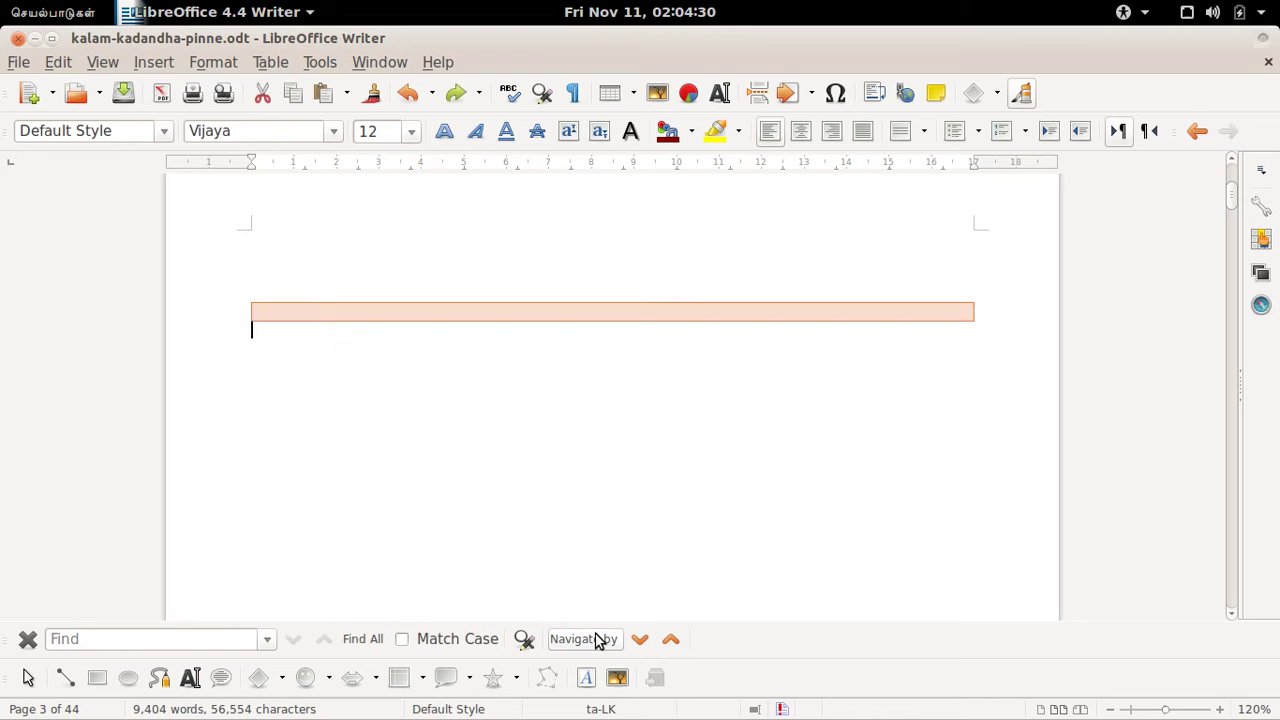
pyautogui.scroll(5, 597, 640)
pyautogui.scroll(-10, 597, 640)
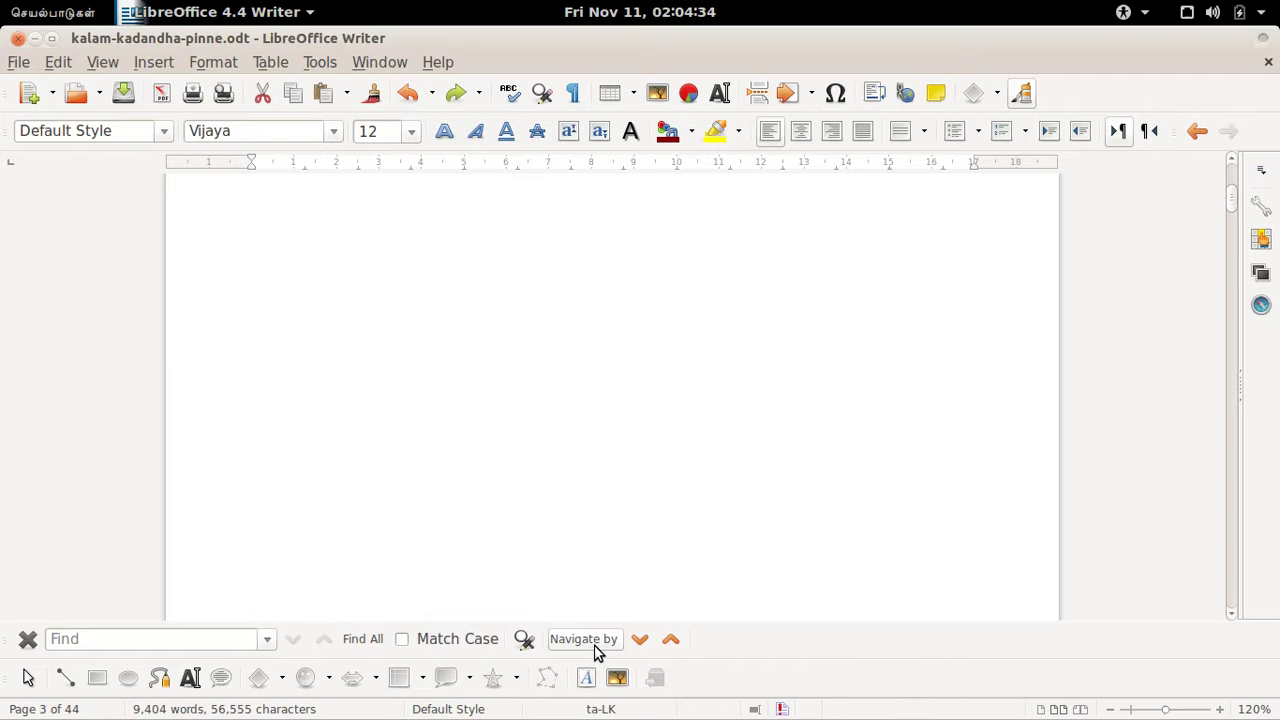
pyautogui.scroll(1, 597, 640)
pyautogui.click(252, 373)
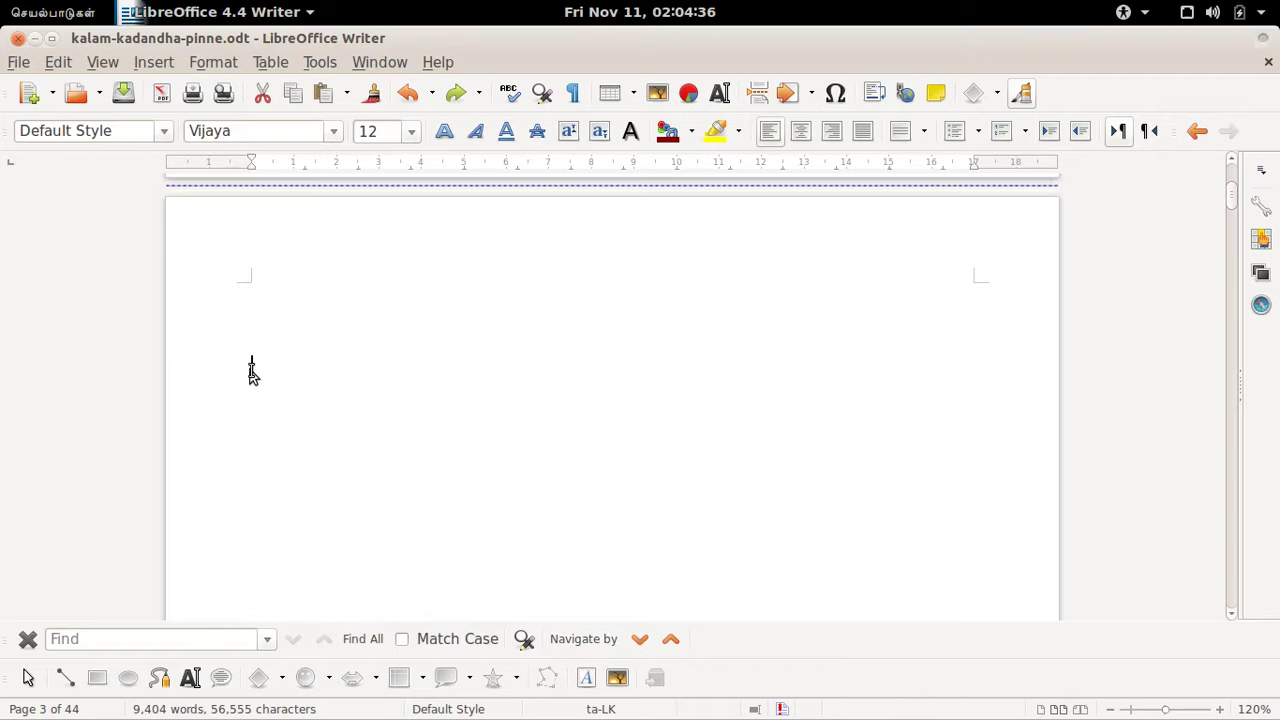
pyautogui.press('BackSpace')
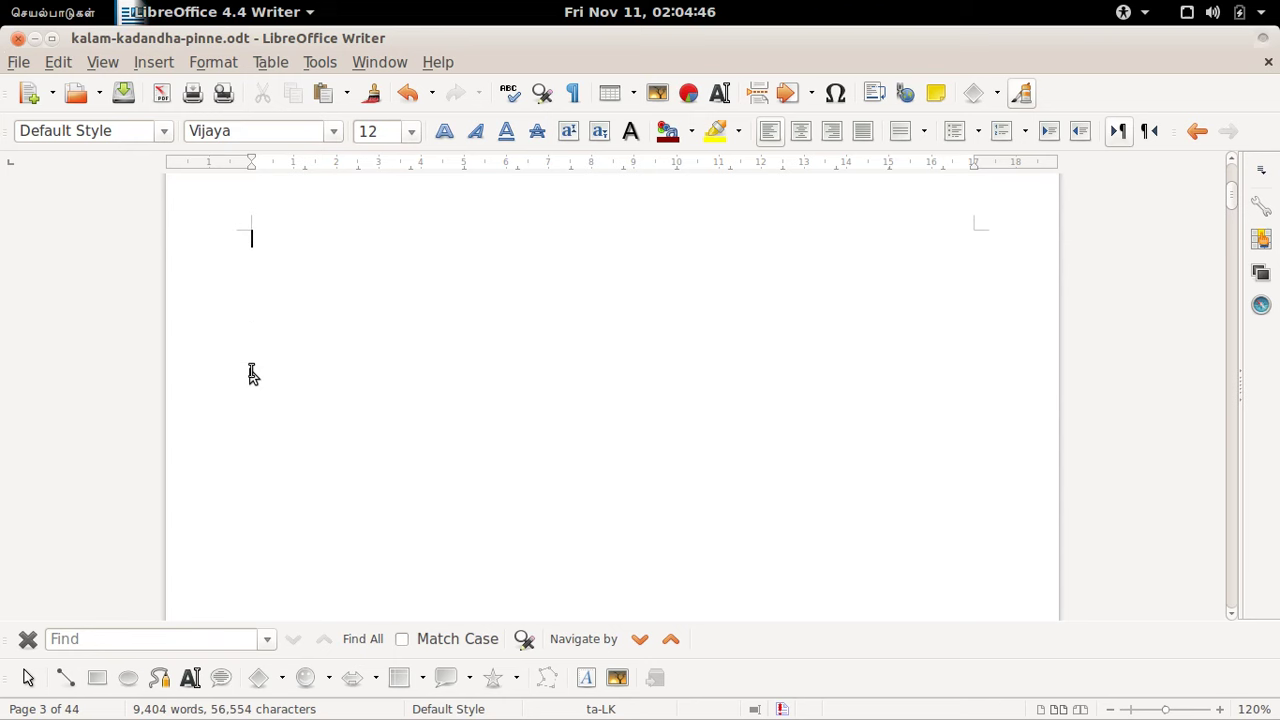
pyautogui.scroll(1, 252, 374)
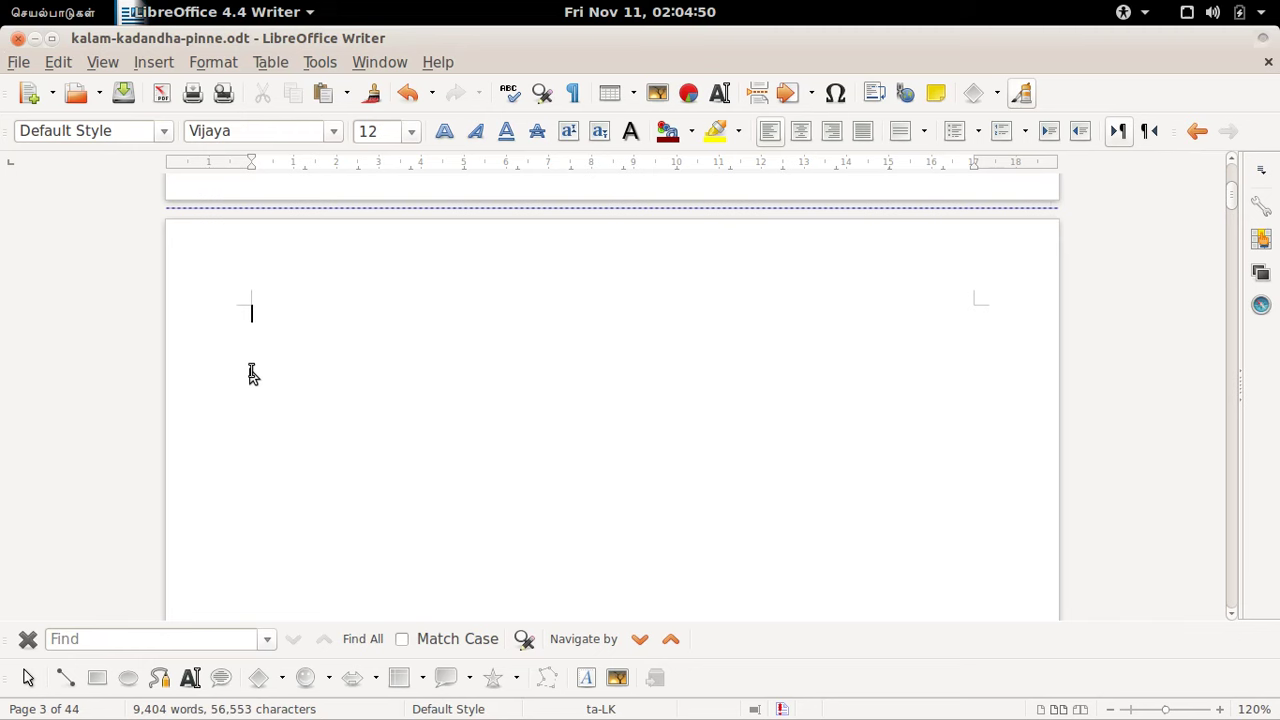
pyautogui.press('BackSpace')
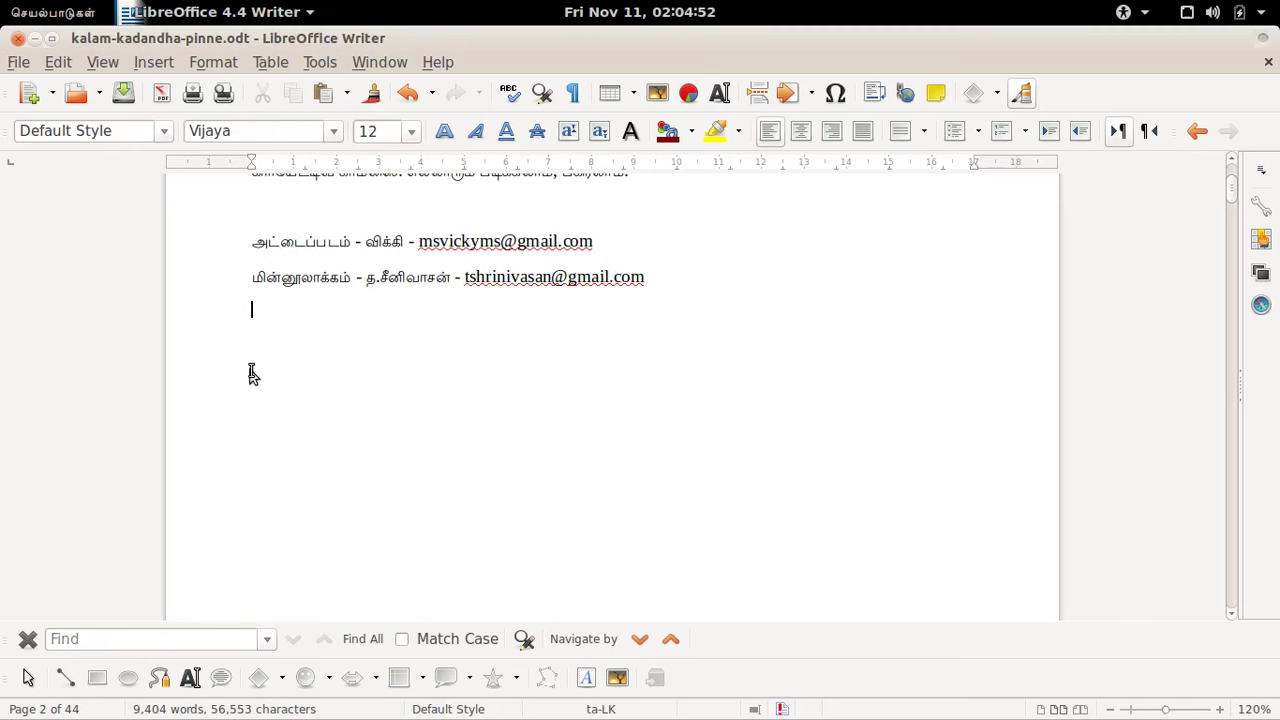
# Step: Save the document and check the pages between the table of contents and the "முன்னுரை" heading
pyautogui.scroll(-10, 252, 374)
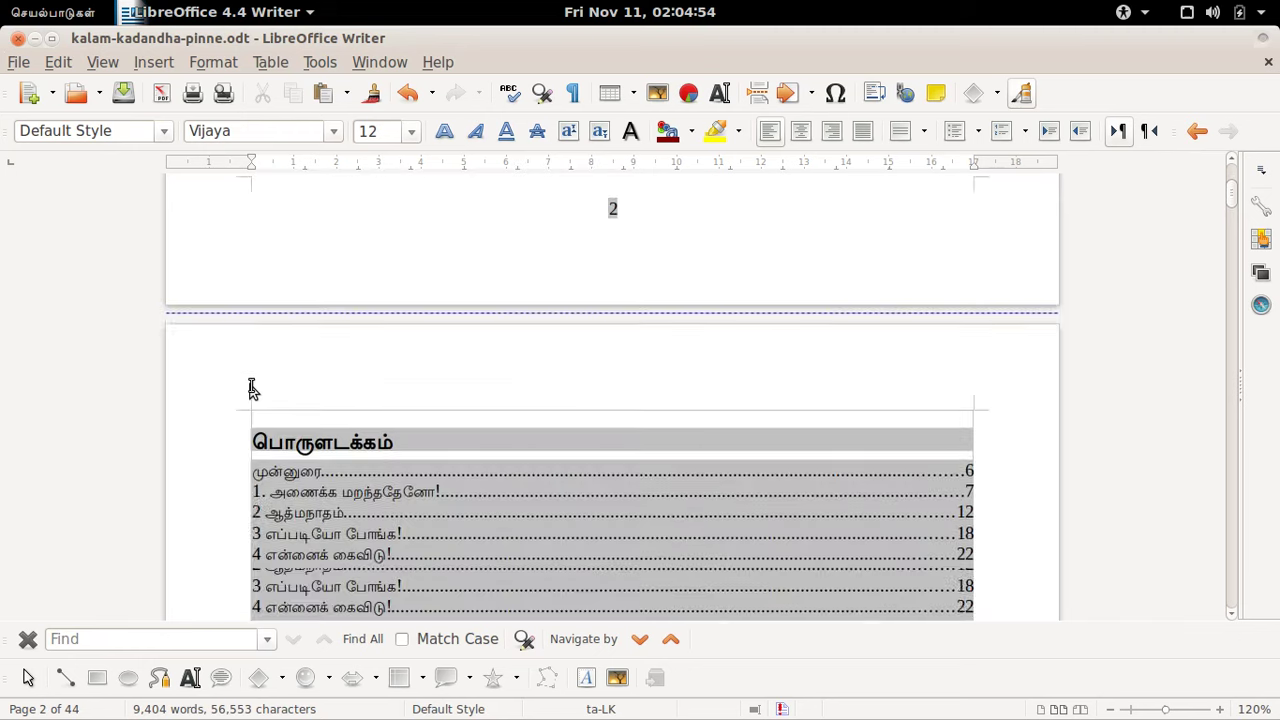
pyautogui.hotkey('ctrl', 's')
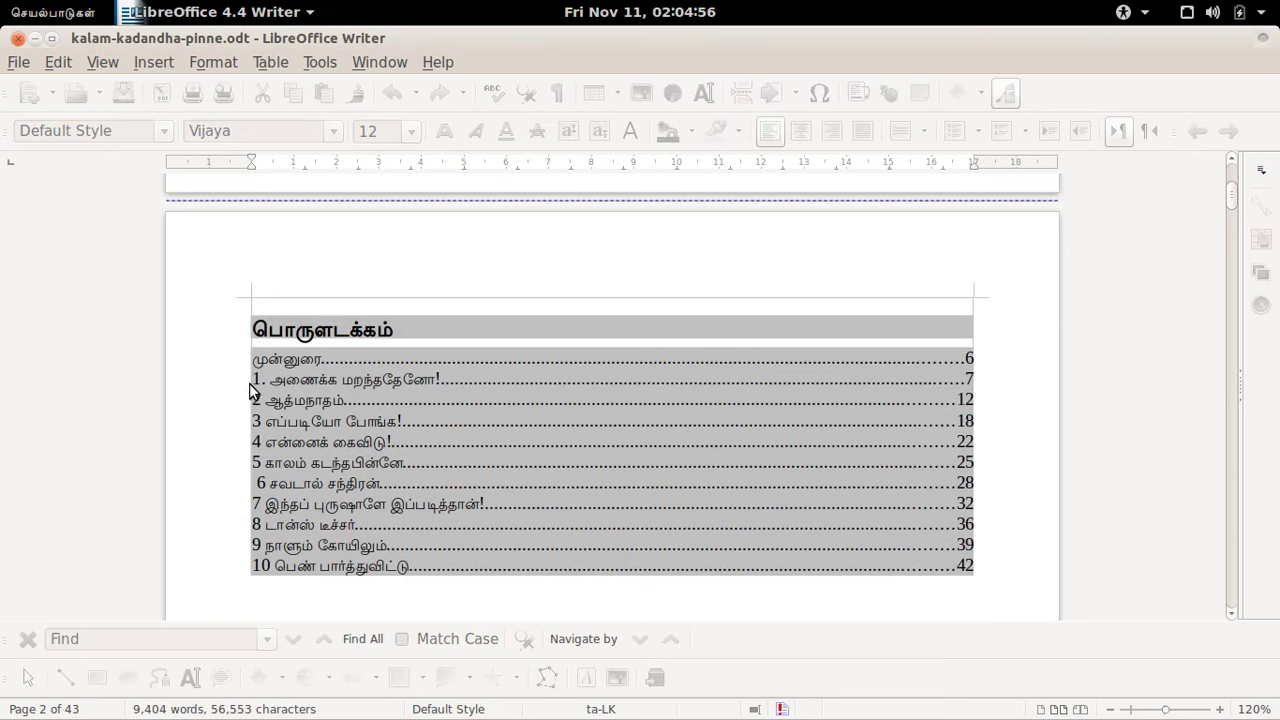
pyautogui.scroll(-15, 380, 395)
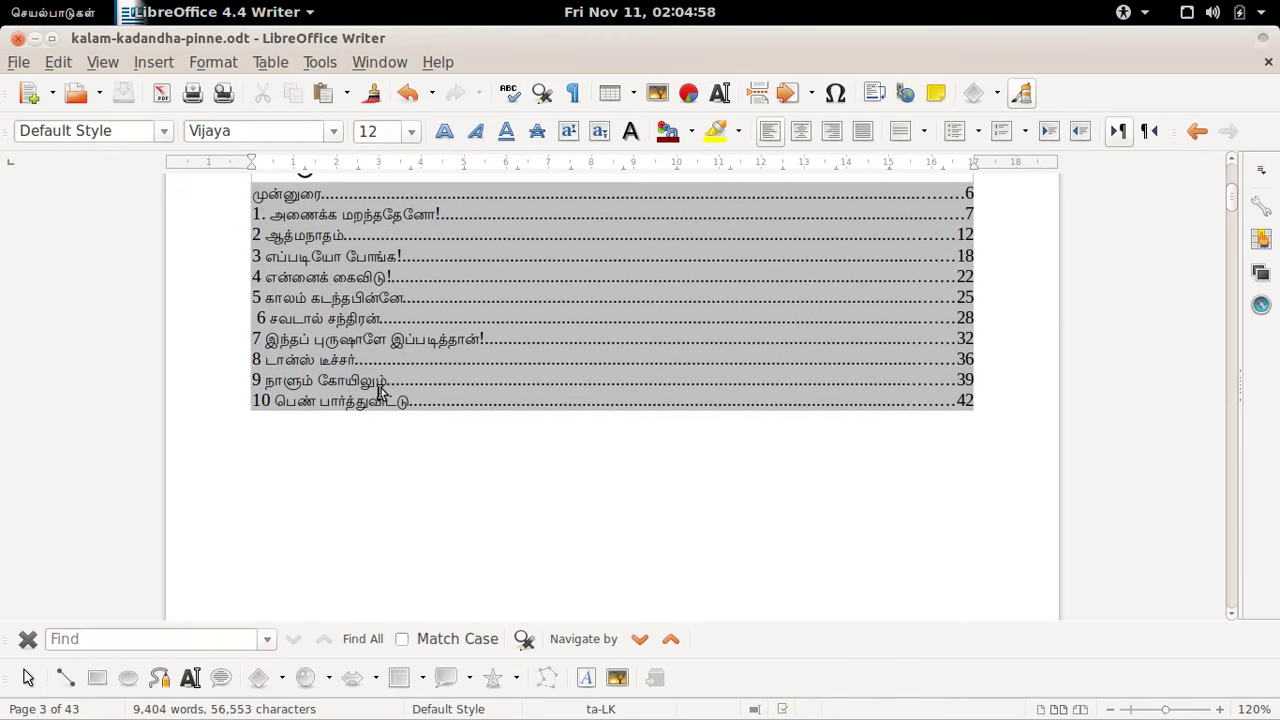
pyautogui.scroll(8, 380, 400)
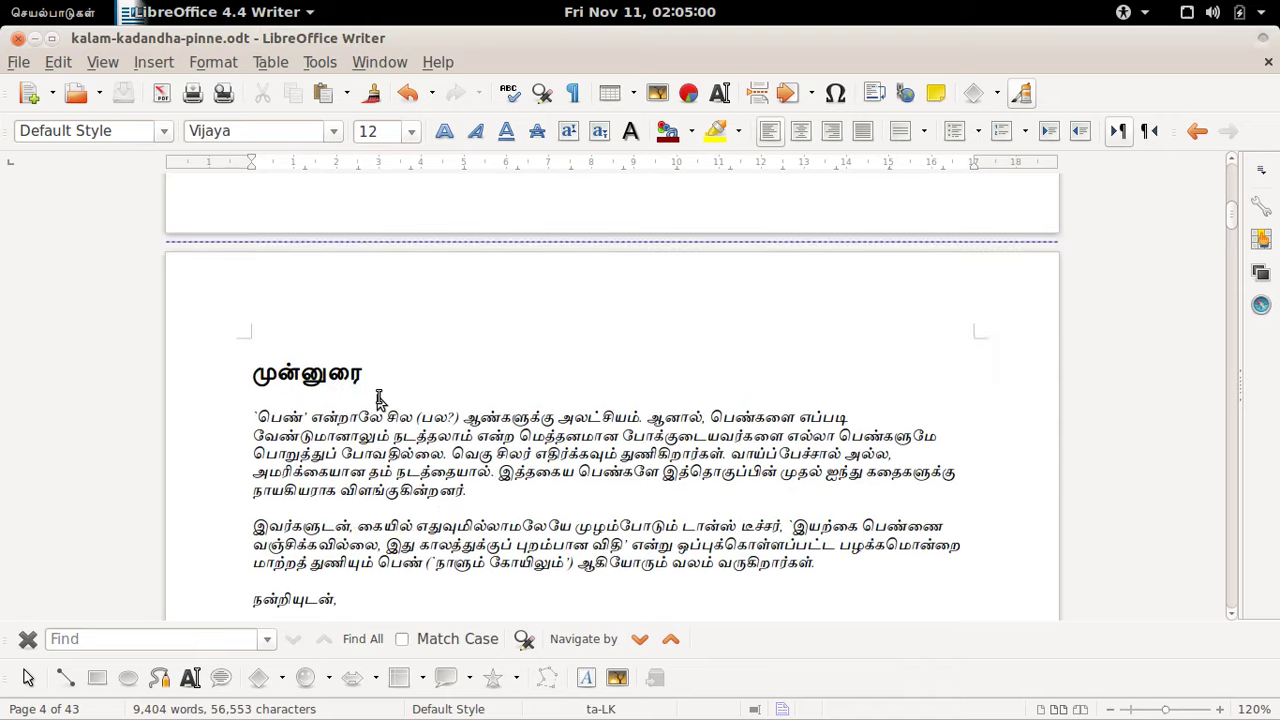
pyautogui.scroll(-3, 380, 397)
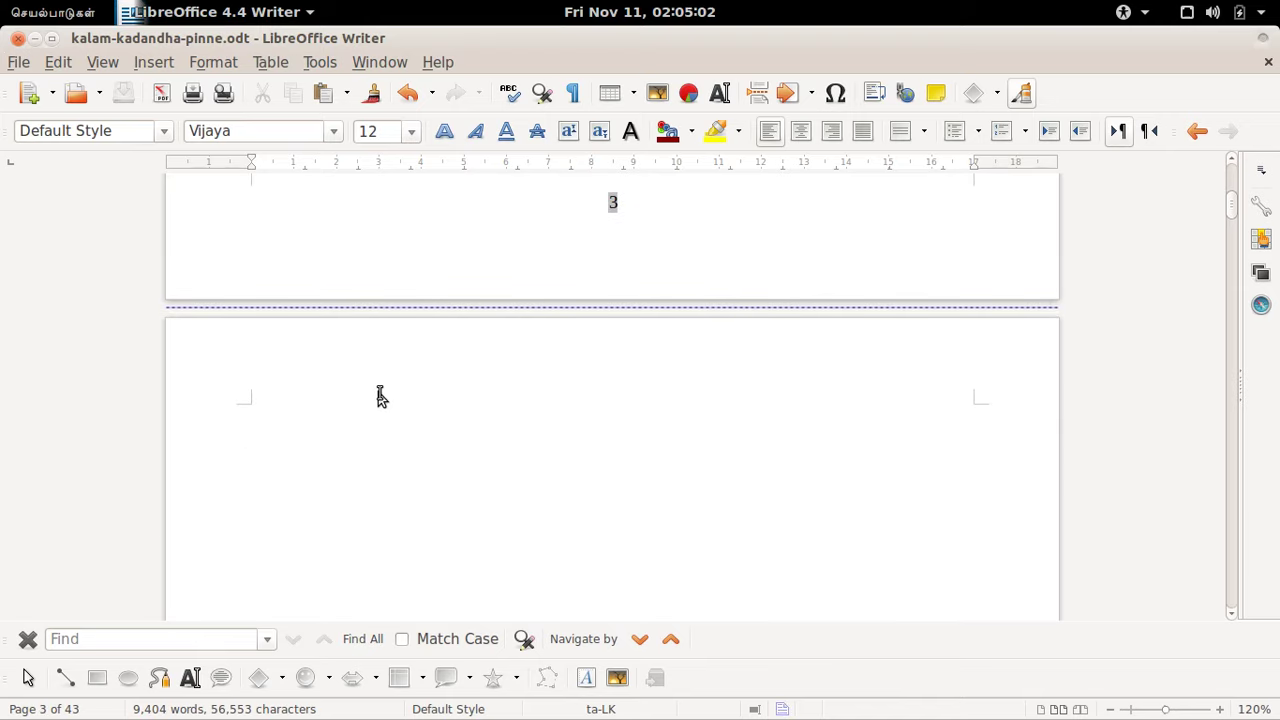
pyautogui.scroll(3, 380, 397)
pyautogui.scroll(-5, 380, 397)
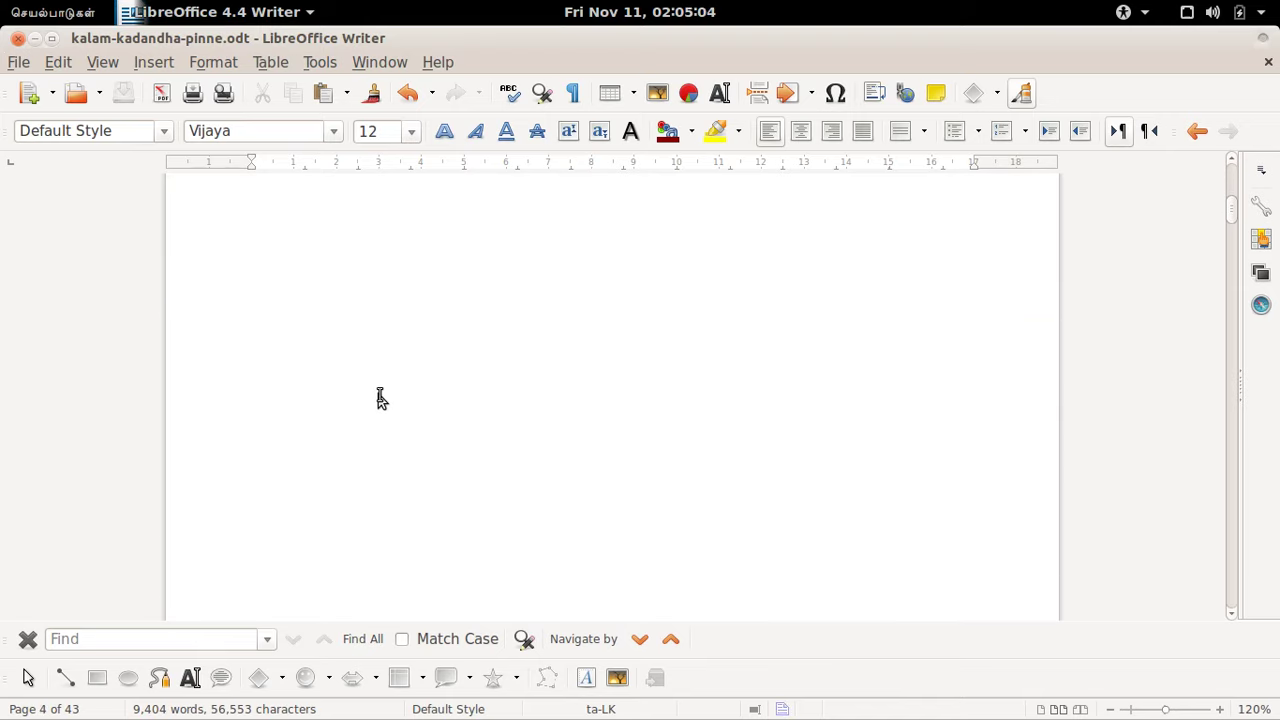
# Step: Remove the empty page in front of the "முன்னுரை" heading and check the preface text below it
pyautogui.scroll(-10, 380, 397)
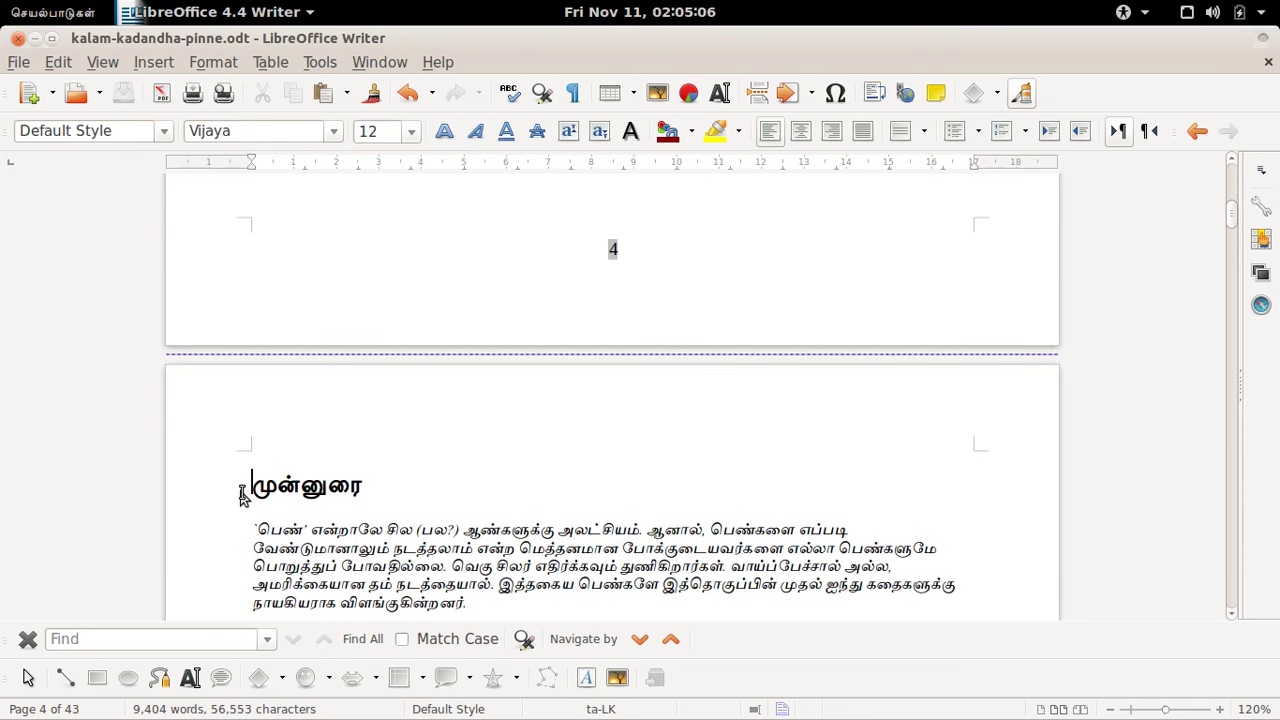
pyautogui.click(243, 495)
pyautogui.scroll(-3, 243, 497)
pyautogui.scroll(-6, 470, 463)
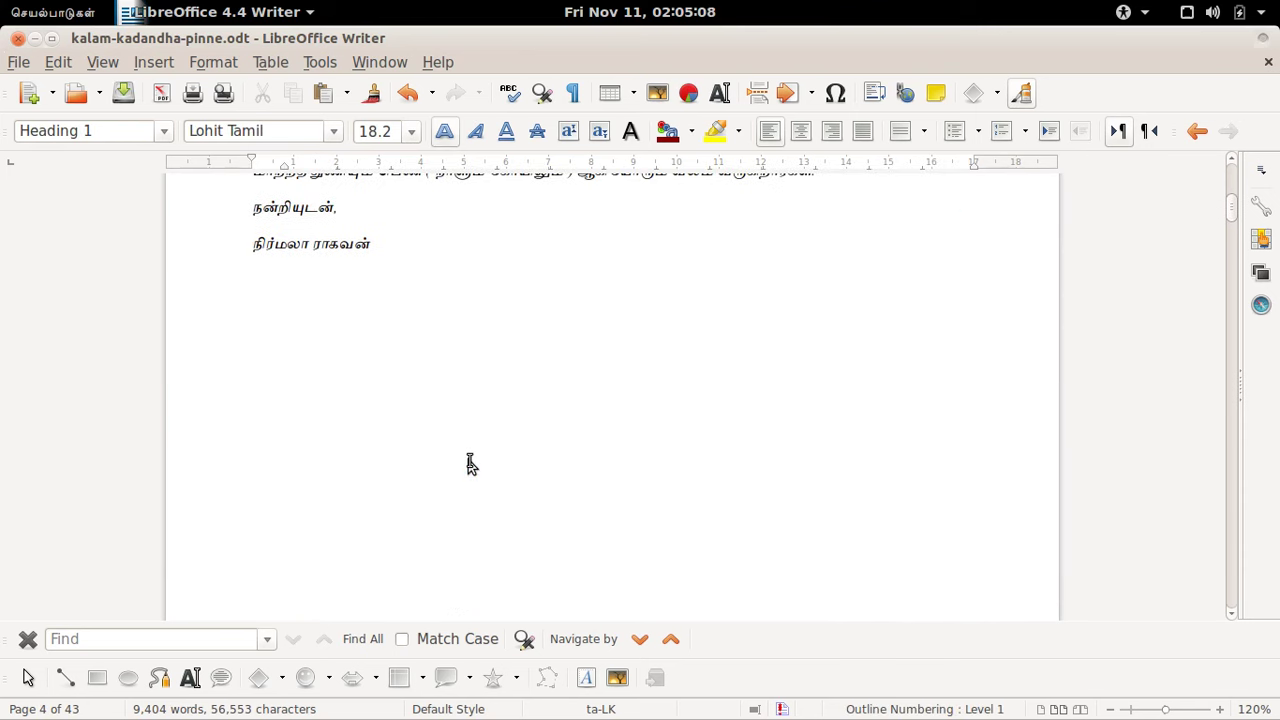
pyautogui.scroll(4, 470, 463)
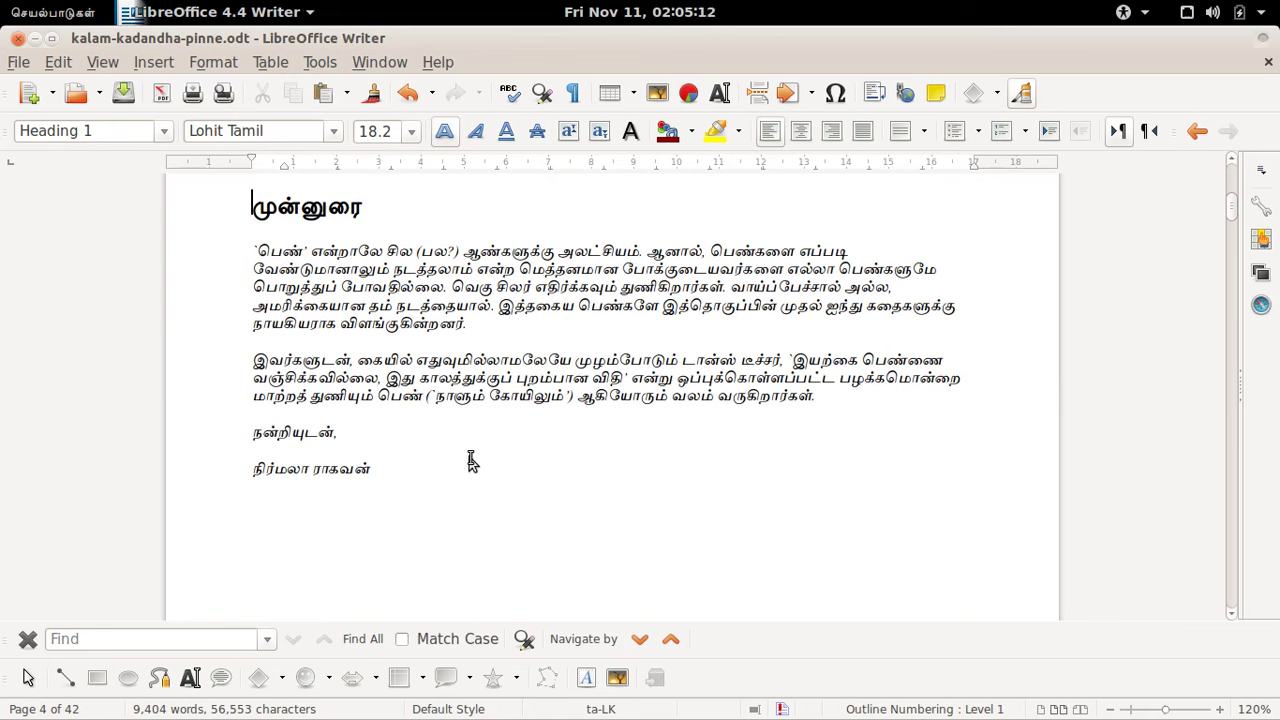
# Step: Place the cursor below the author's name in the preface, then copy the author's e-mail address from the Google Groups post in Firefox
pyautogui.click(424, 481)
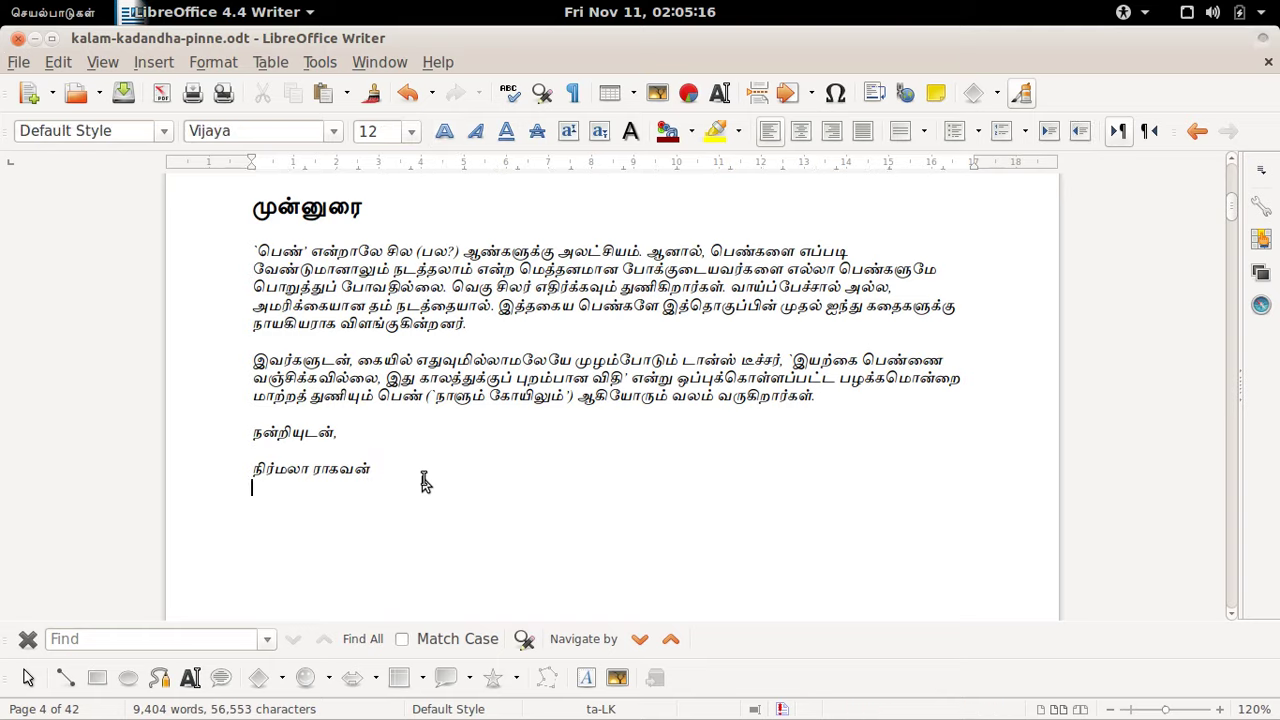
pyautogui.hotkey('alt', 'Tab')
pyautogui.hotkey('ctrl', 'a')
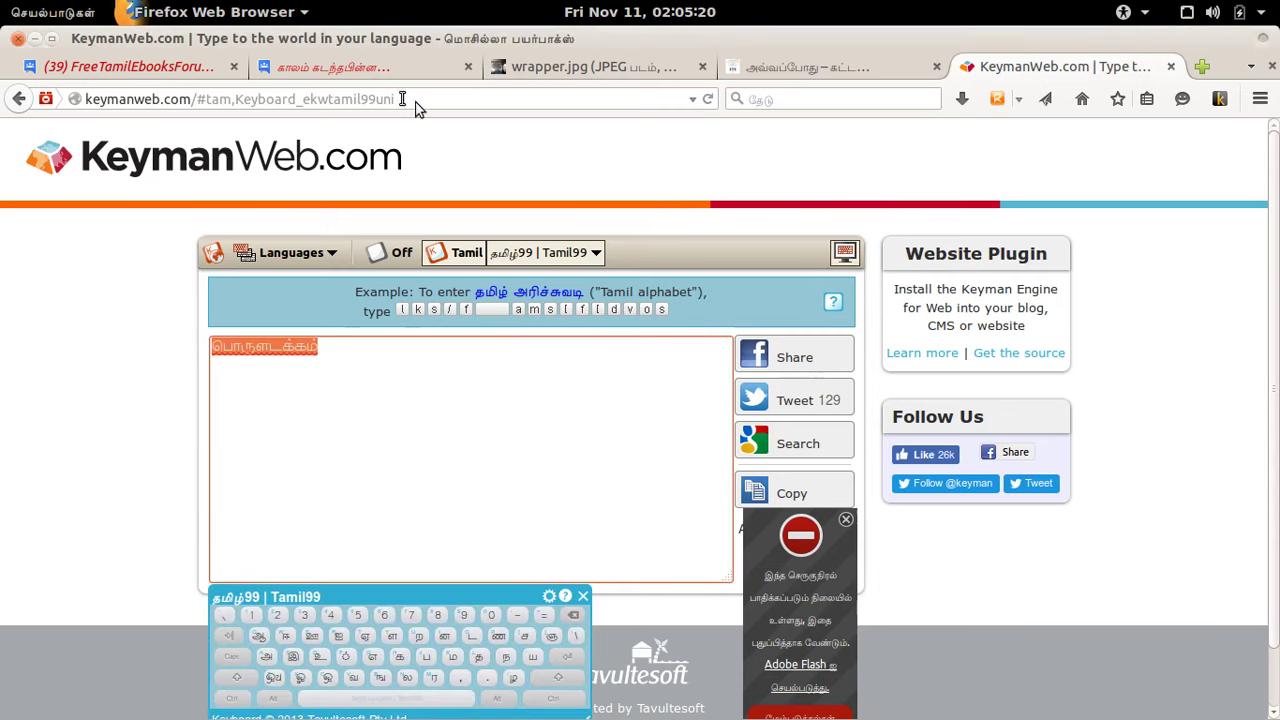
pyautogui.click(361, 71)
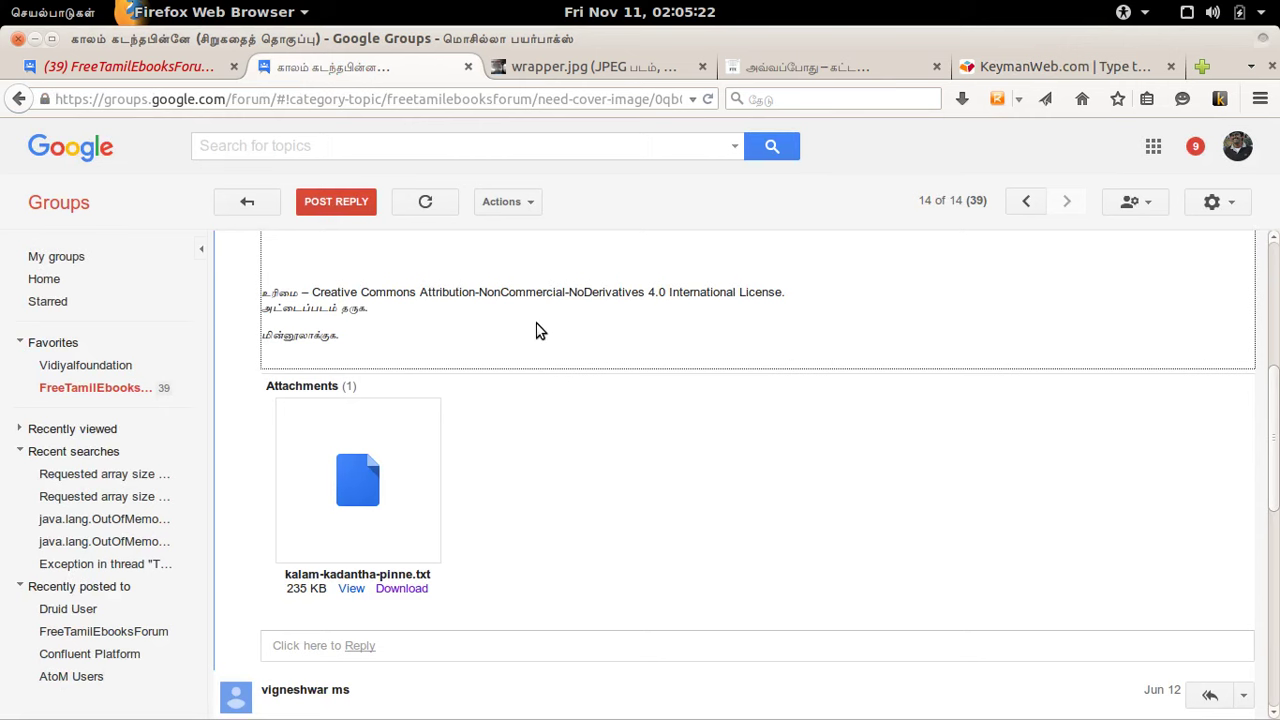
pyautogui.scroll(3, 535, 330)
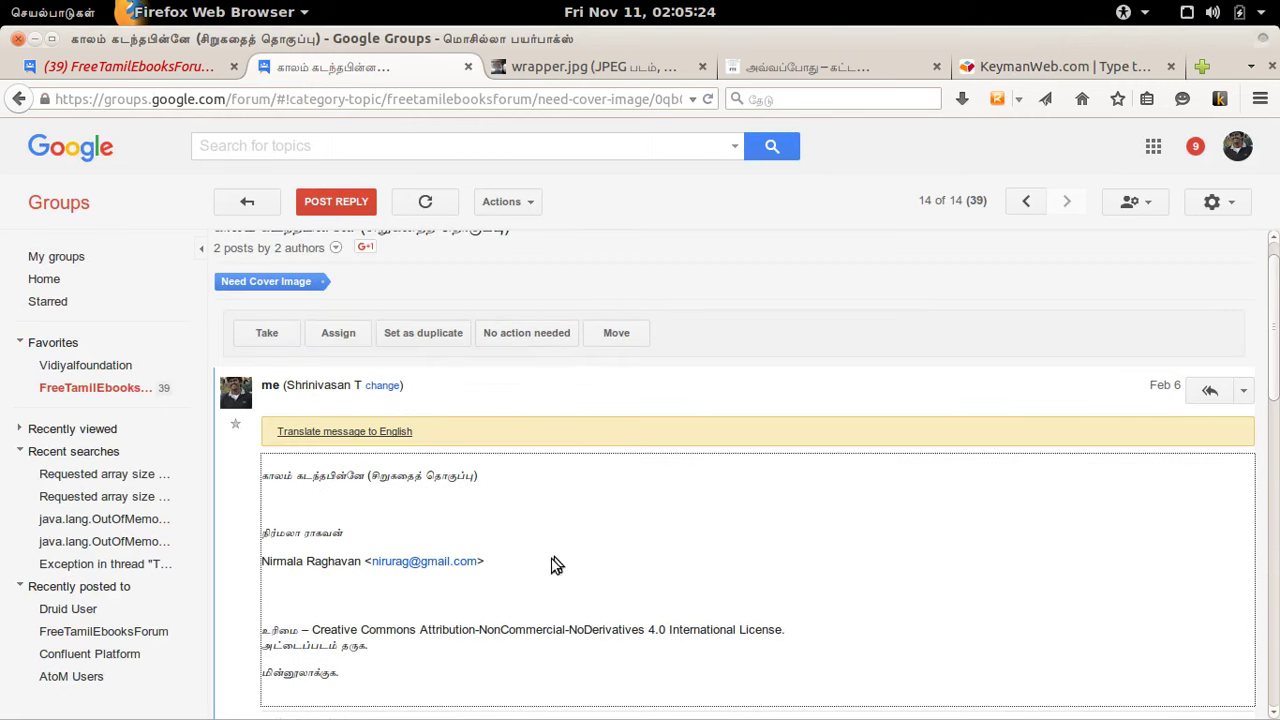
pyautogui.moveTo(482, 568); pyautogui.dragTo(375, 567)
pyautogui.hotkey('ctrl', 'c')
# Step: Switch back to Writer, paste the author's e-mail address under the author's name and save the document
pyautogui.hotkey('alt', 'Tab')
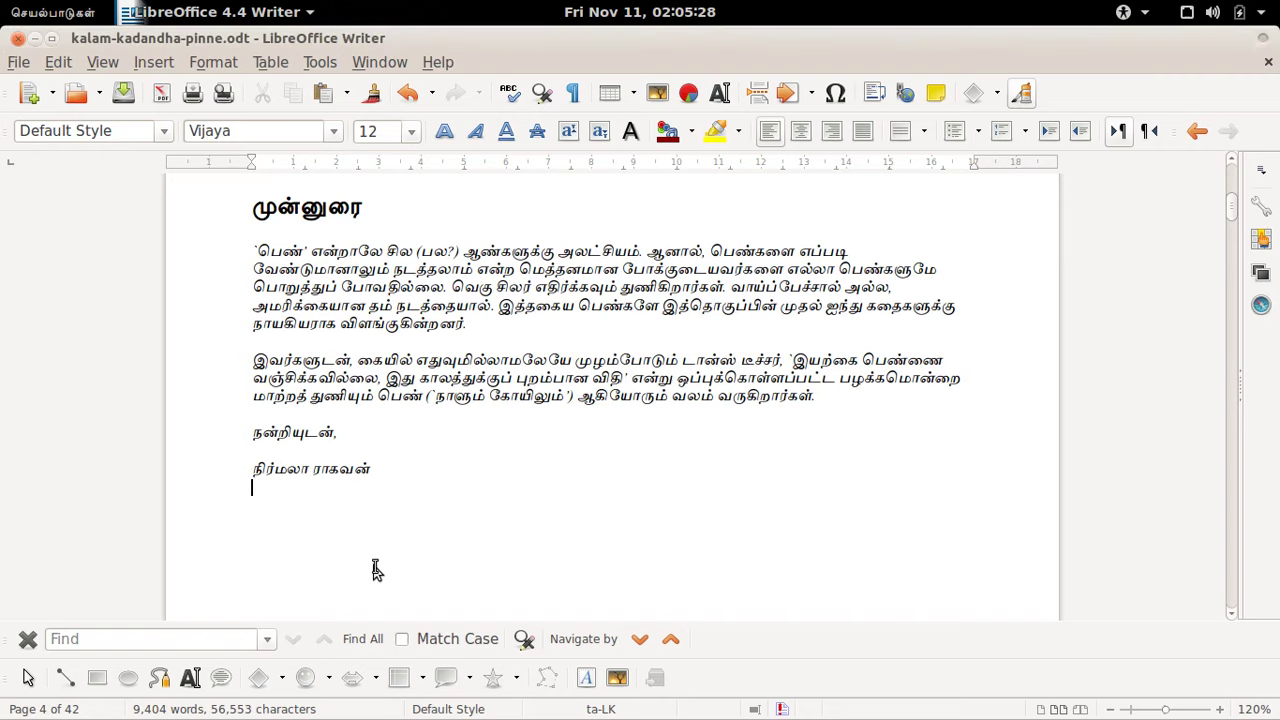
pyautogui.hotkey('ctrl', 'v')
pyautogui.hotkey('ctrl', 's')
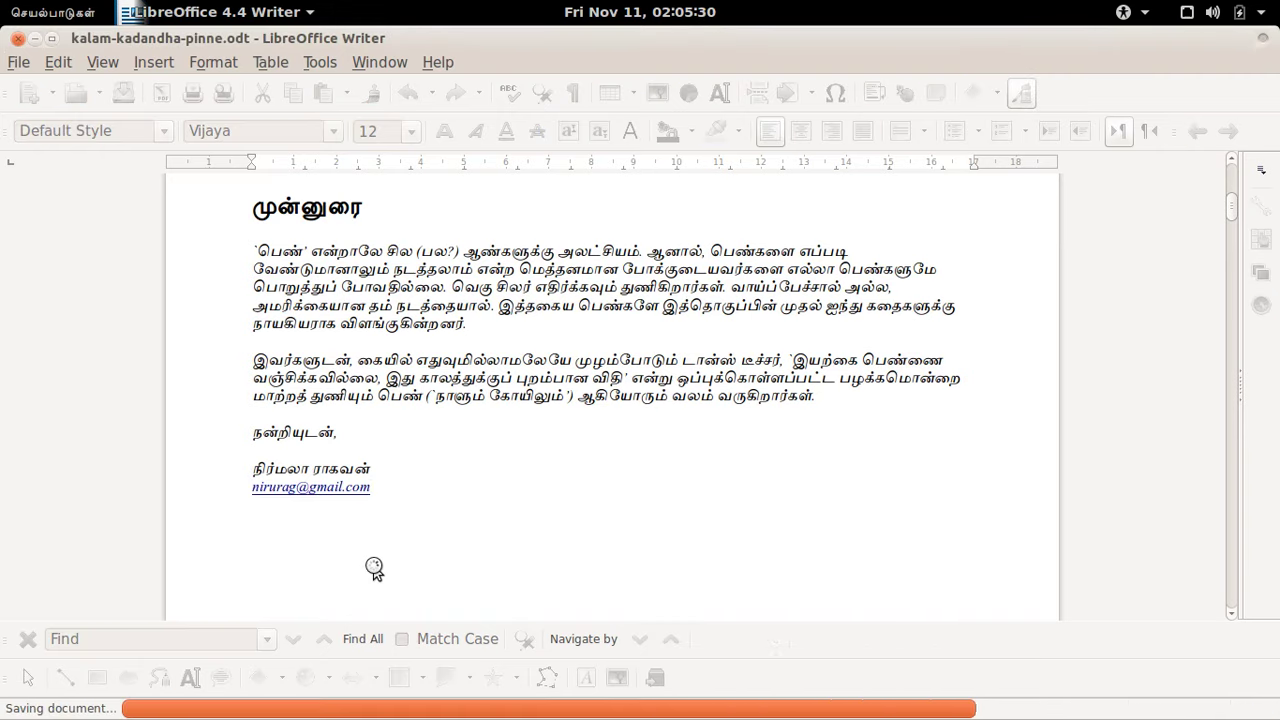
# Step: Insert a page break at the very end of the document to start a new last page
pyautogui.scroll(-10, 503, 447)
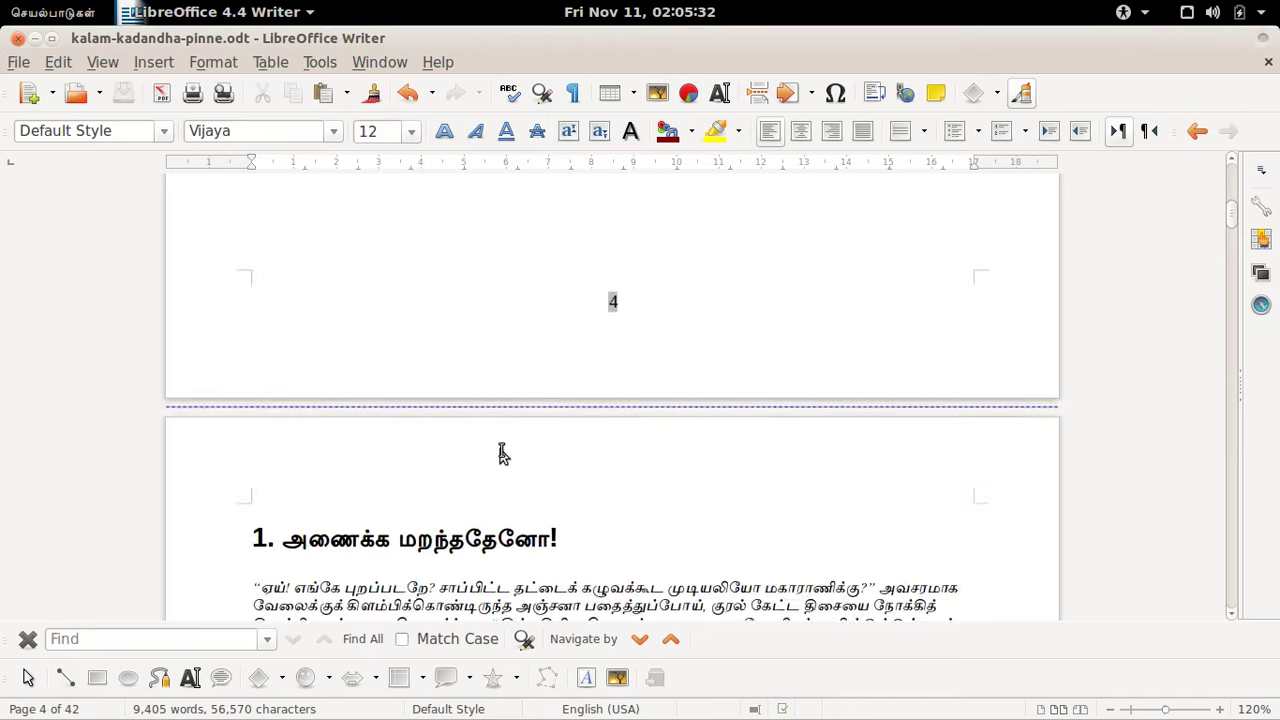
pyautogui.hotkey('ctrl', 'End')
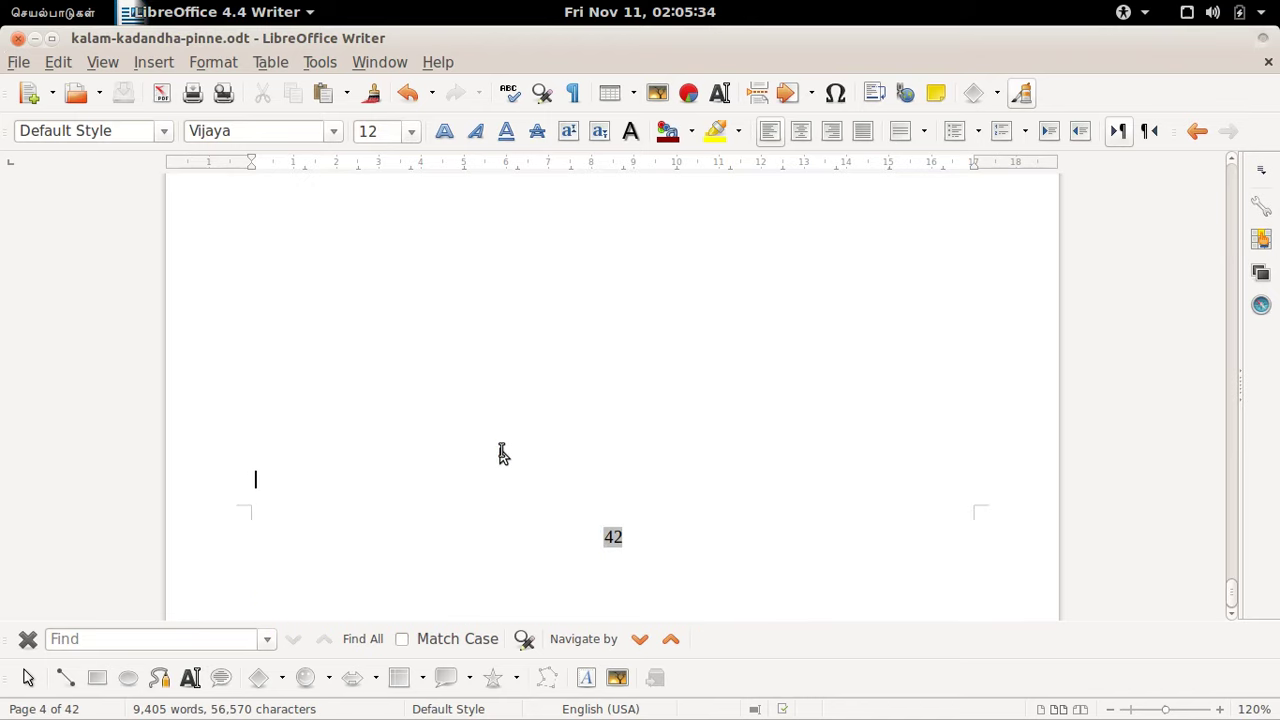
pyautogui.scroll(8, 503, 453)
pyautogui.scroll(-9, 503, 453)
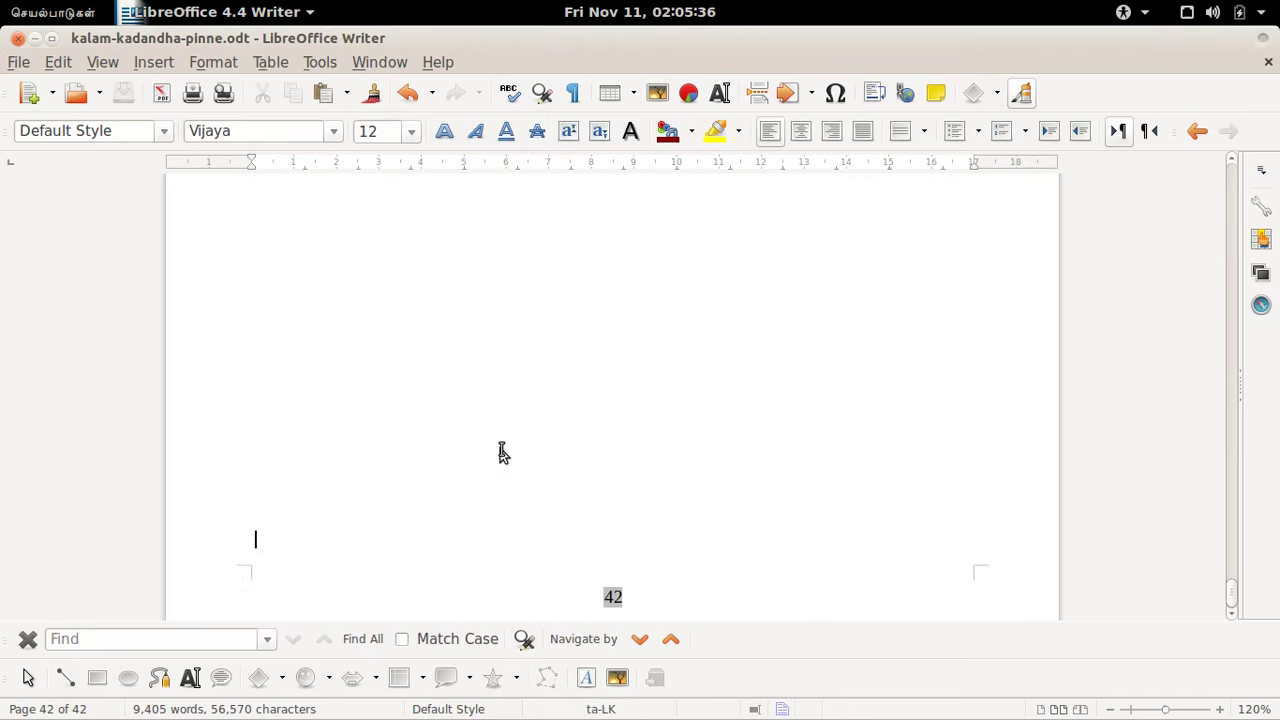
pyautogui.hotkey('ctrl', 'Return')
# Step: Switch to Firefox and open freetamilebooks.com in a new tab
pyautogui.hotkey('alt', 'Tab')
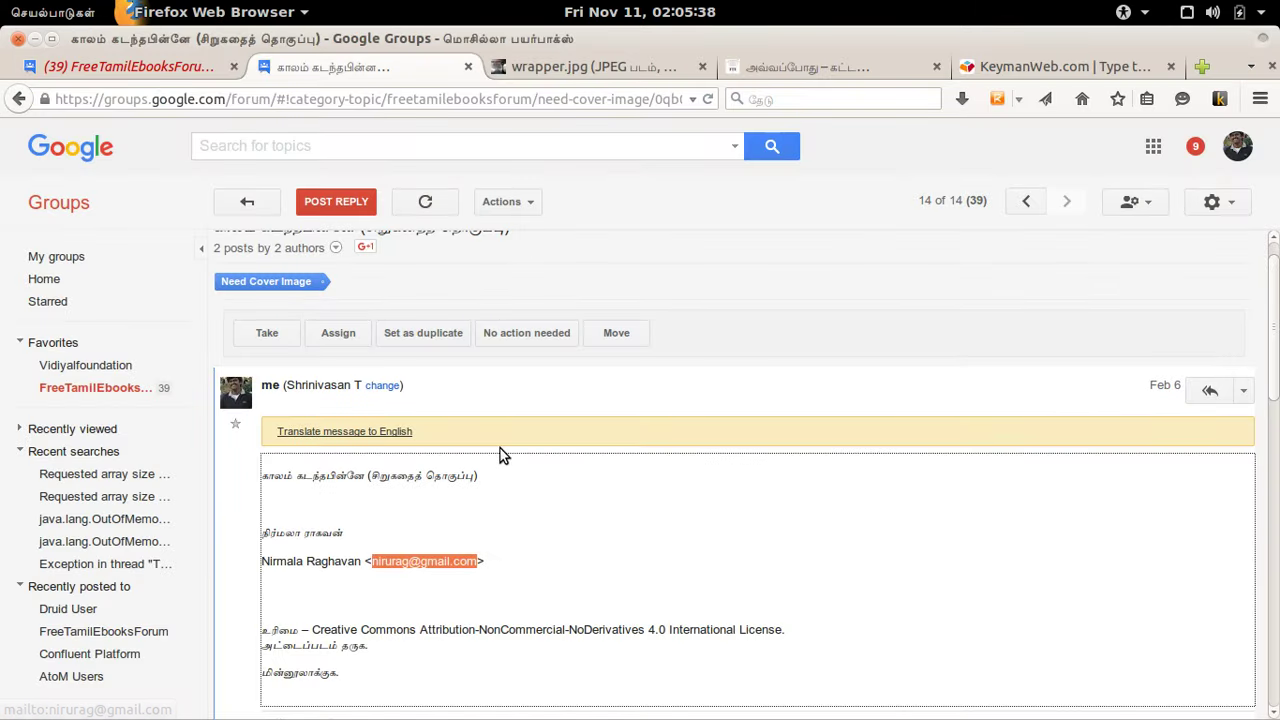
pyautogui.hotkey('ctrl', 't')
pyautogui.write('f')
pyautogui.press('Return')
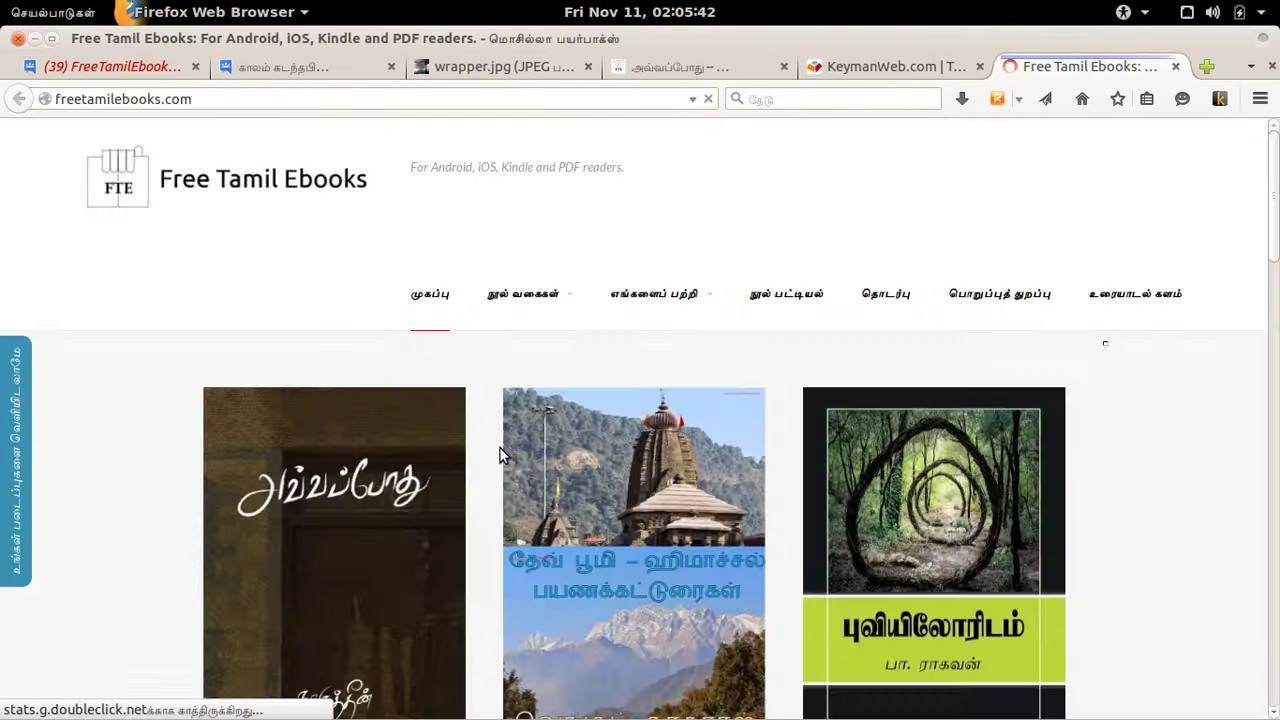
# Step: Open the site's "எங்களைப் பற்றி" and "உங்கள் படைப்புகளை வெளியிடலாமே" pages in separate new tabs
pyautogui.moveTo(686, 289)
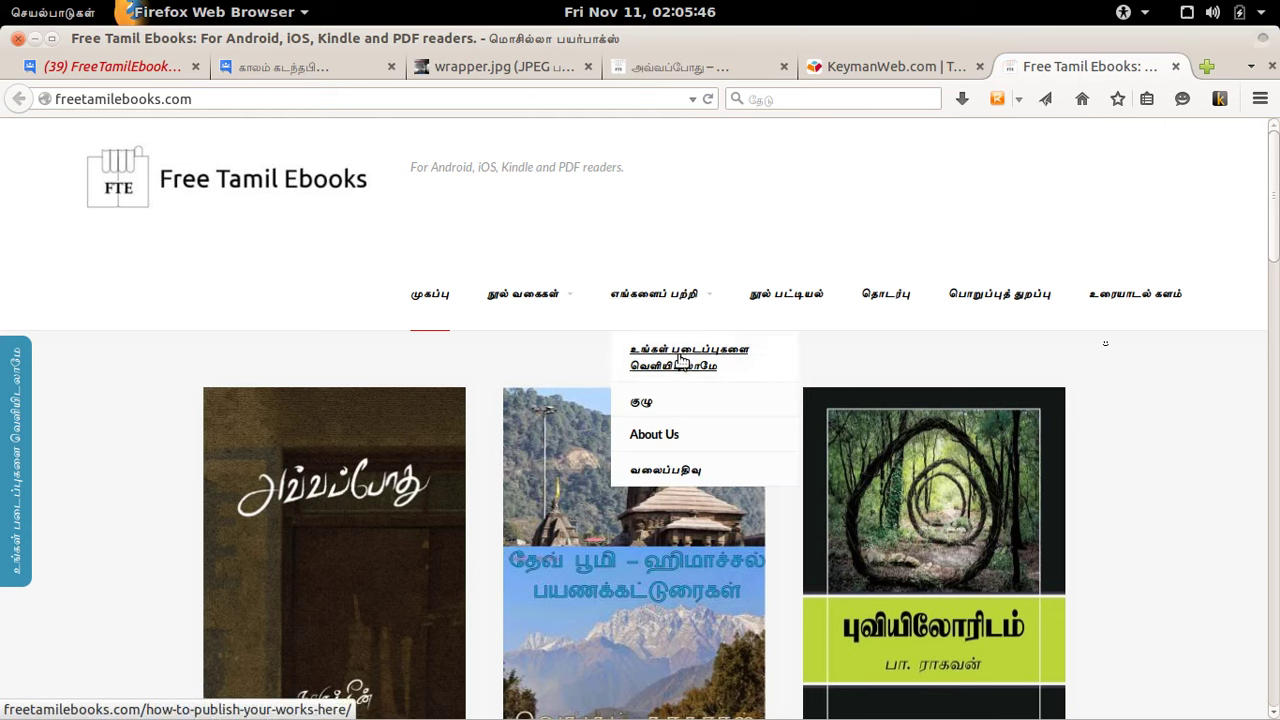
pyautogui.rightClick(664, 303)
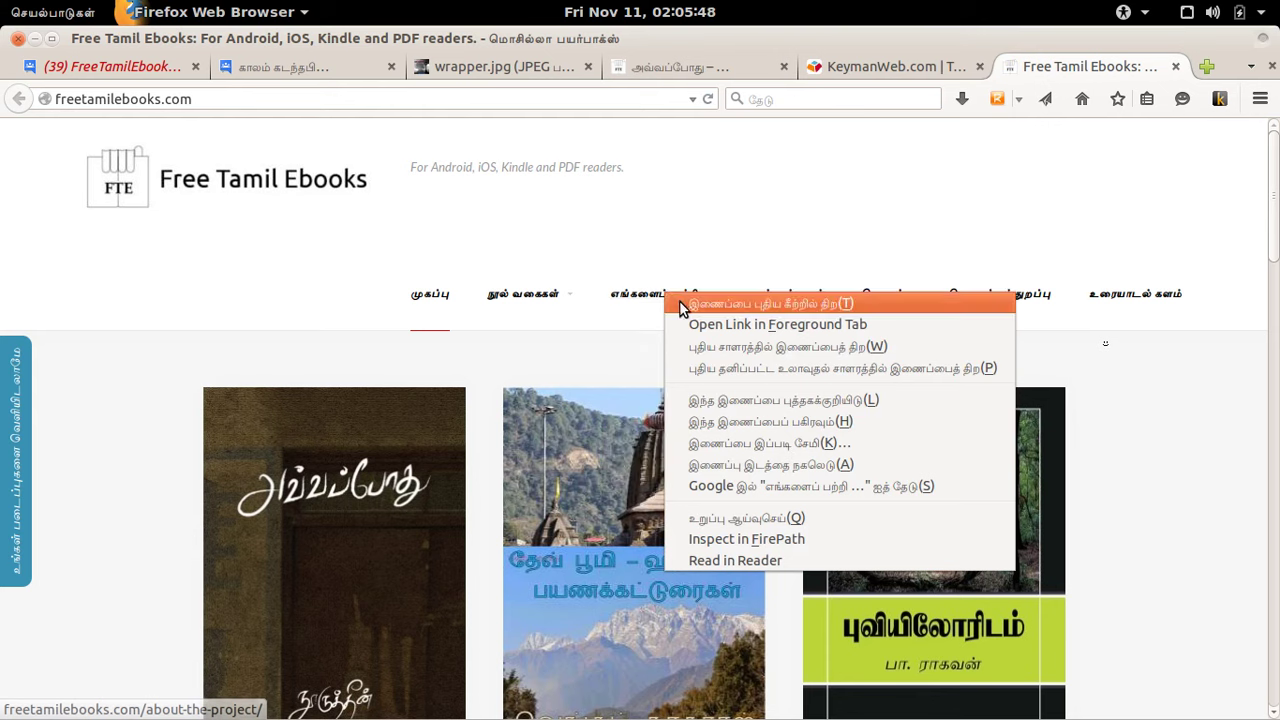
pyautogui.click(682, 304)
pyautogui.rightClick(679, 357)
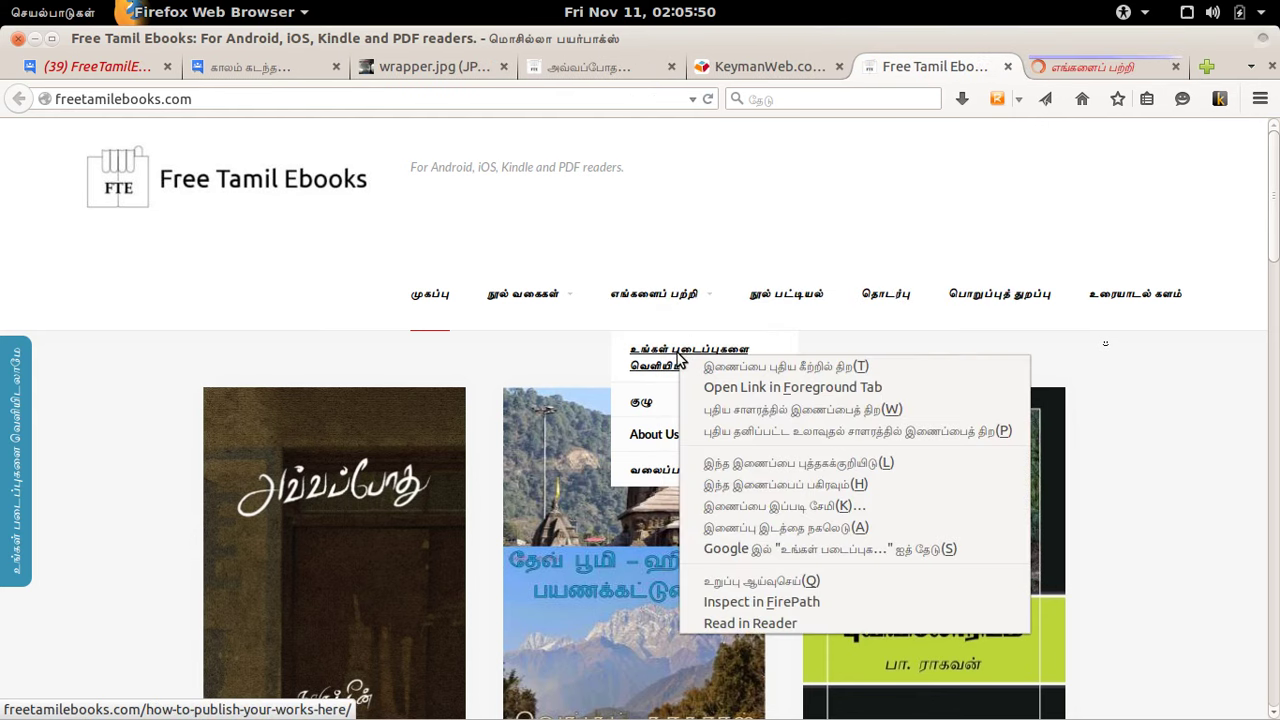
pyautogui.click(694, 364)
# Step: Copy the "எங்களைப் பற்றி" page heading and add the line "FreeTamilEbooks.com - எங்களைப் பற்றி" on the document's new last page in Writer
pyautogui.click(952, 68)
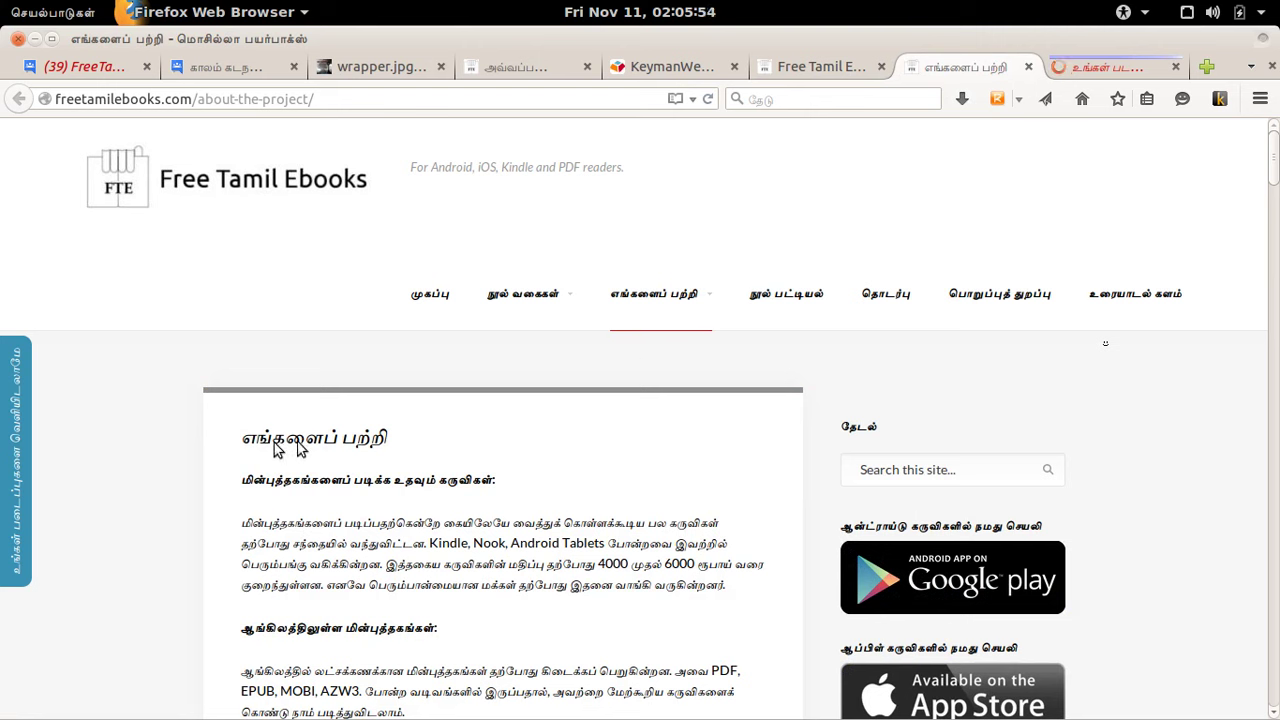
pyautogui.moveTo(390, 441); pyautogui.dragTo(240, 446)
pyautogui.hotkey('ctrl', 'c')
pyautogui.hotkey('alt', 'Tab')
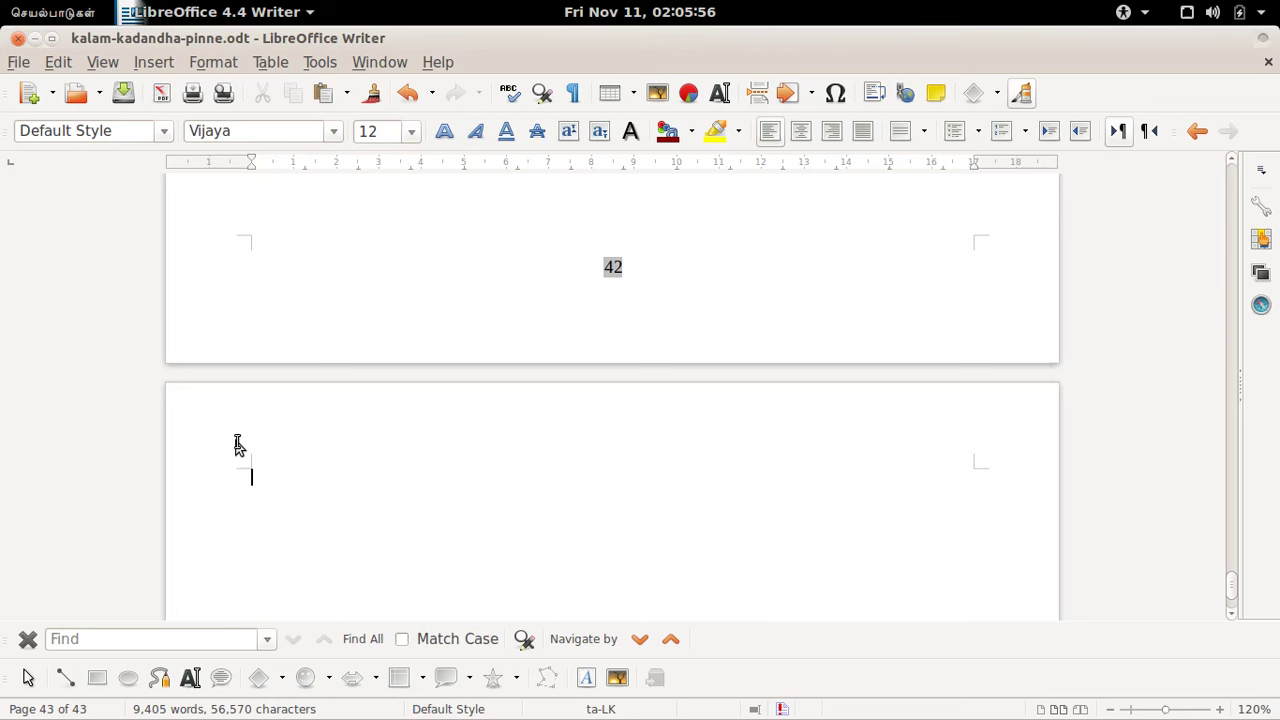
pyautogui.write('eeTa')
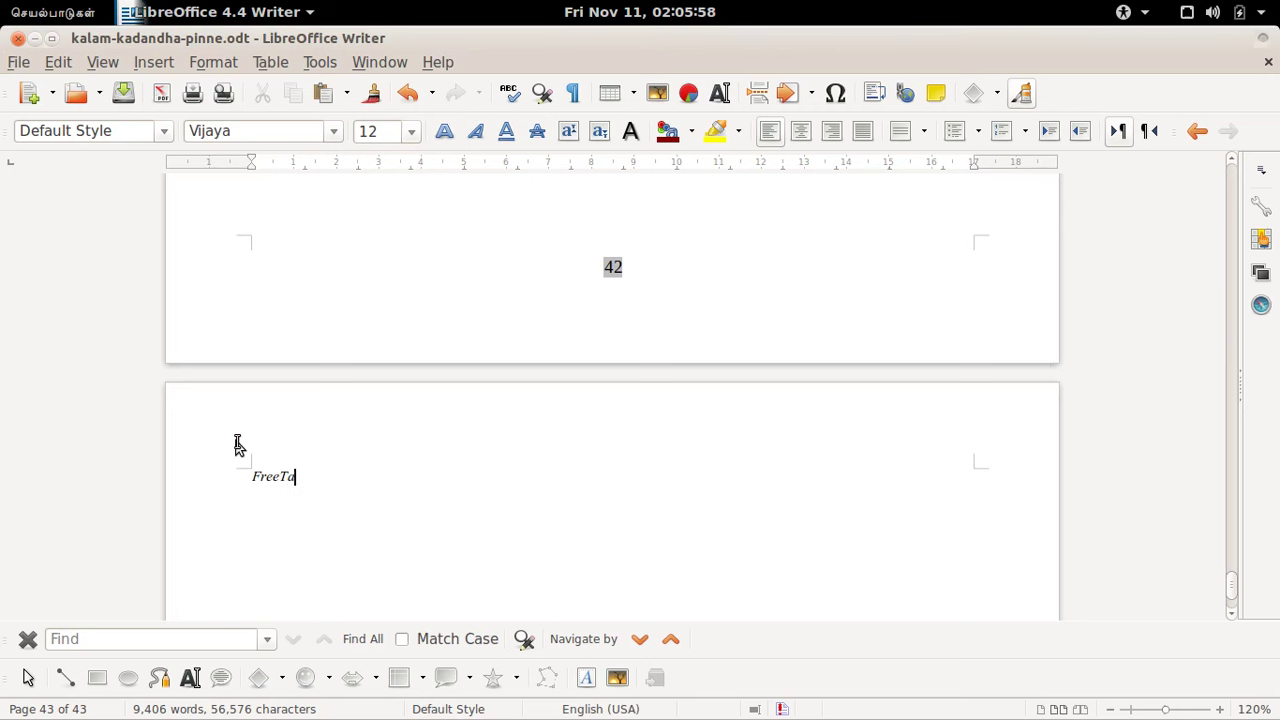
pyautogui.write('milEbooks')
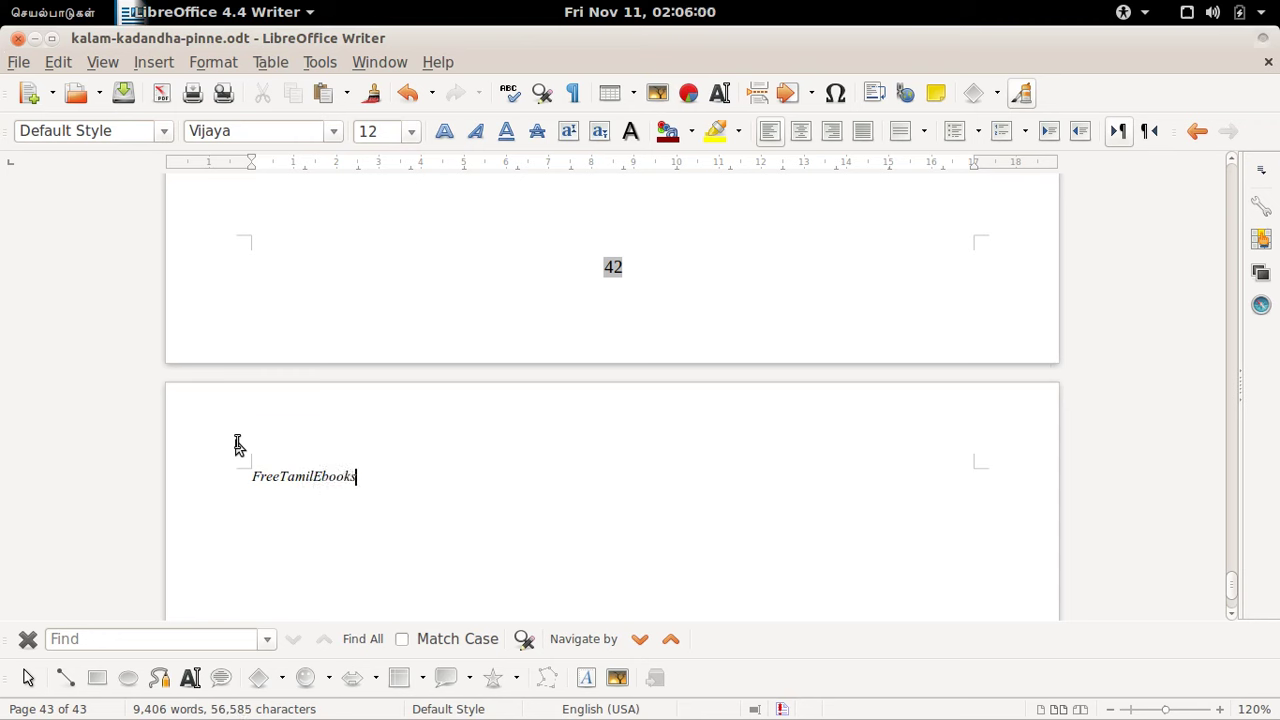
pyautogui.write('.com -')
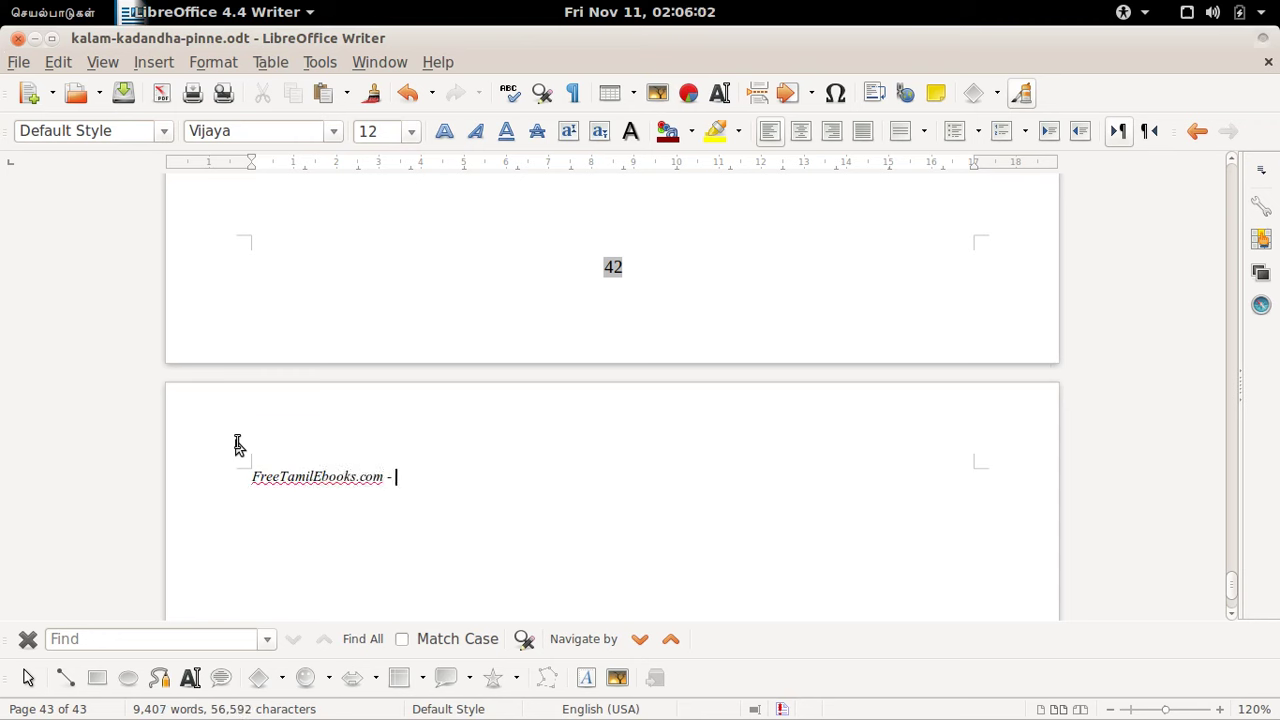
pyautogui.hotkey('ctrl', 'v')
pyautogui.press('Return')
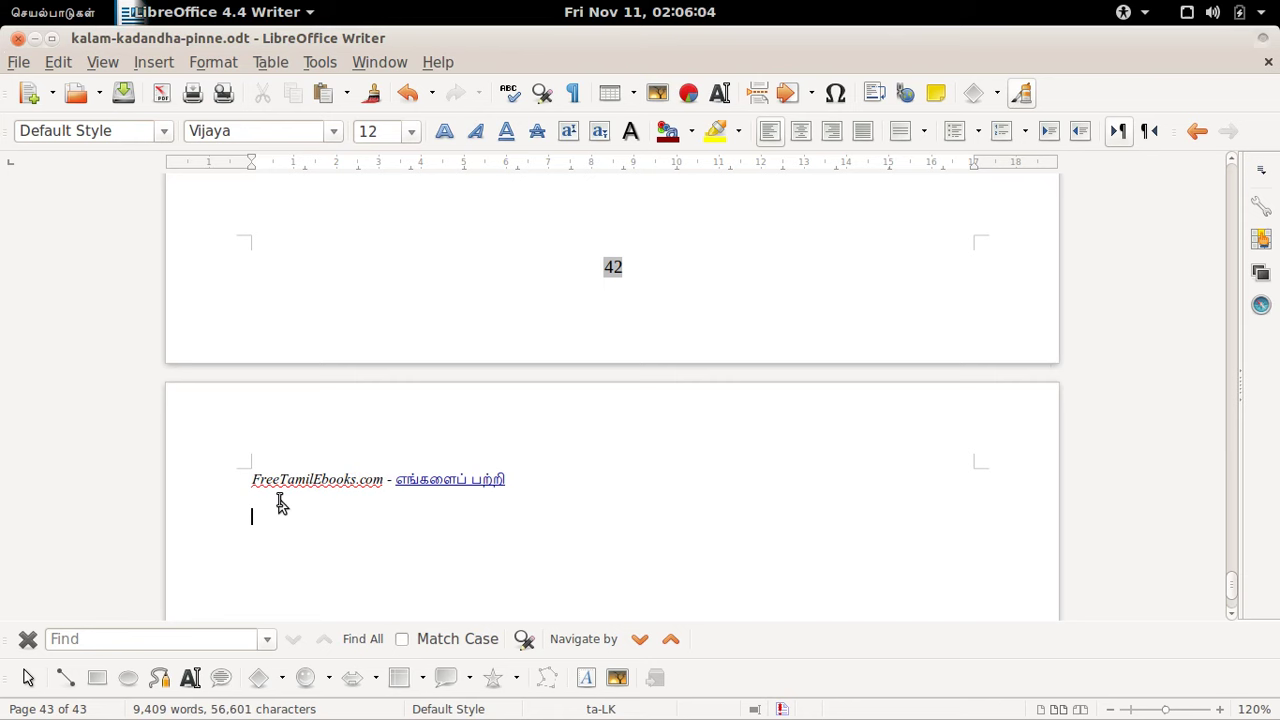
# Step: Apply the Heading 1 style to the "FreeTamilEbooks.com - எங்களைப் பற்றி" line, remove its link underline and start a new paragraph below
pyautogui.moveTo(250, 484); pyautogui.dragTo(538, 500)
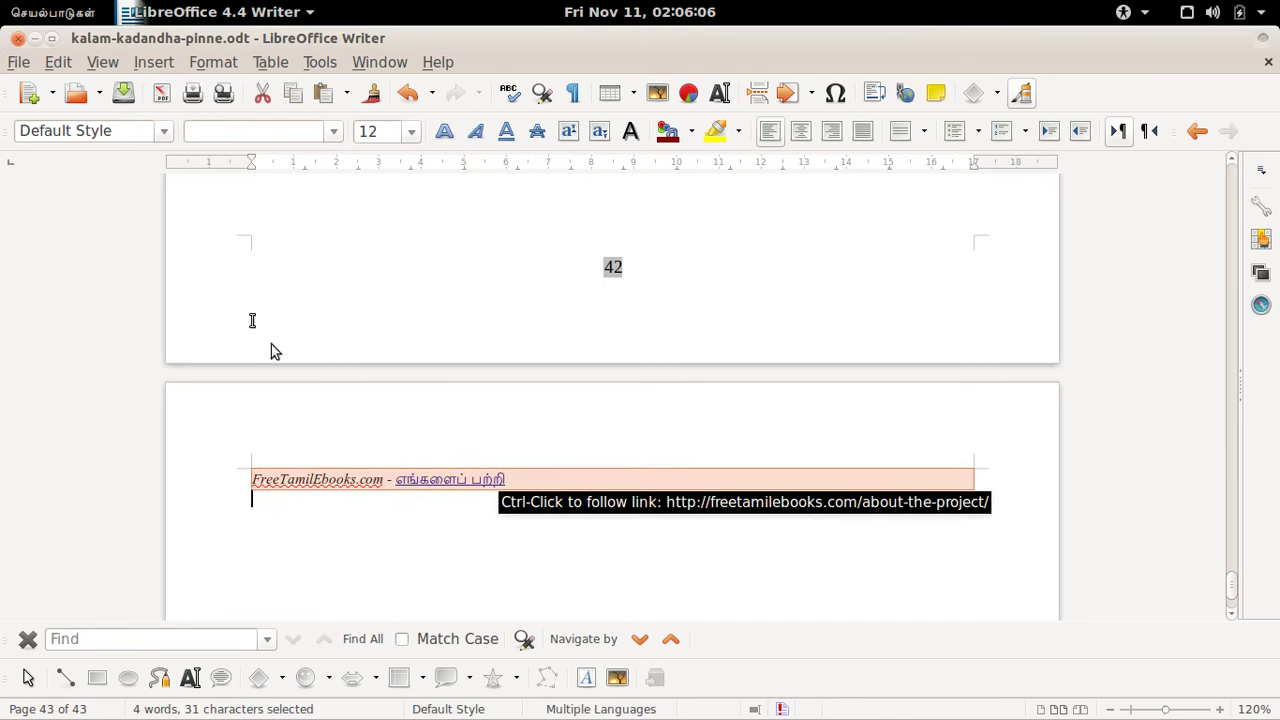
pyautogui.click(164, 133)
pyautogui.click(134, 340)
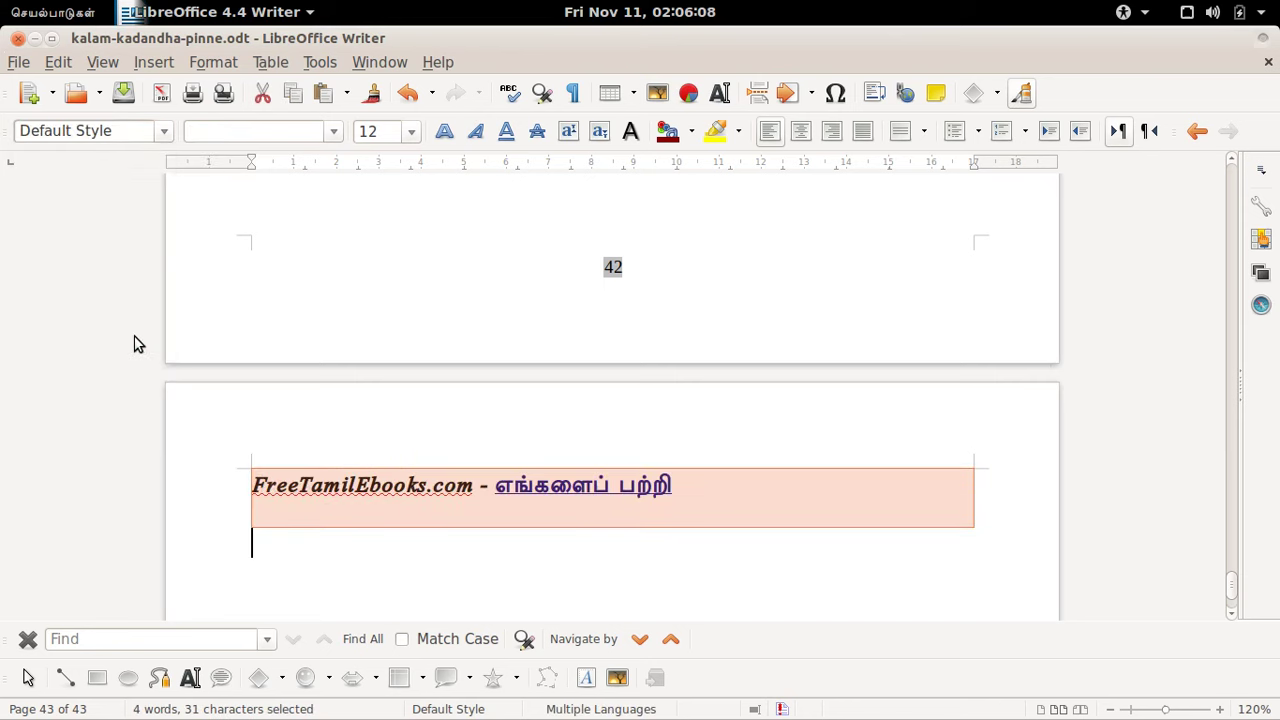
pyautogui.click(460, 527)
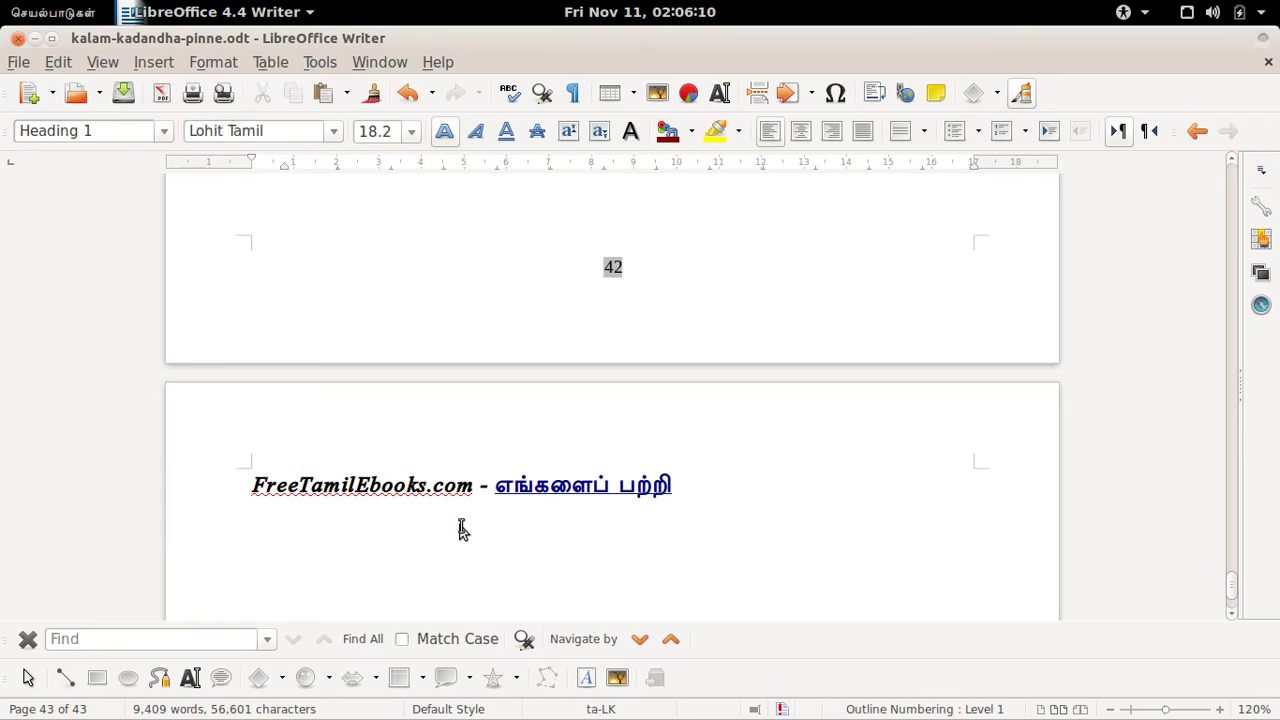
pyautogui.click(548, 490)
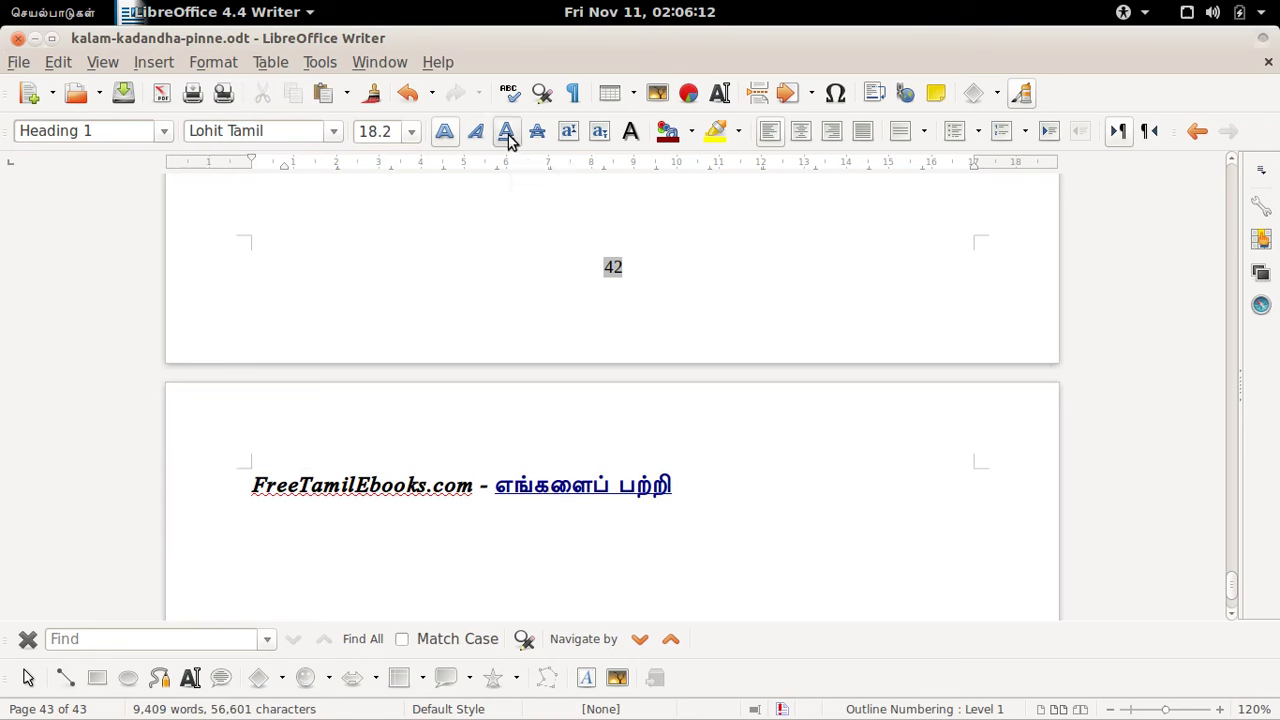
pyautogui.click(690, 490)
pyautogui.press('Return')
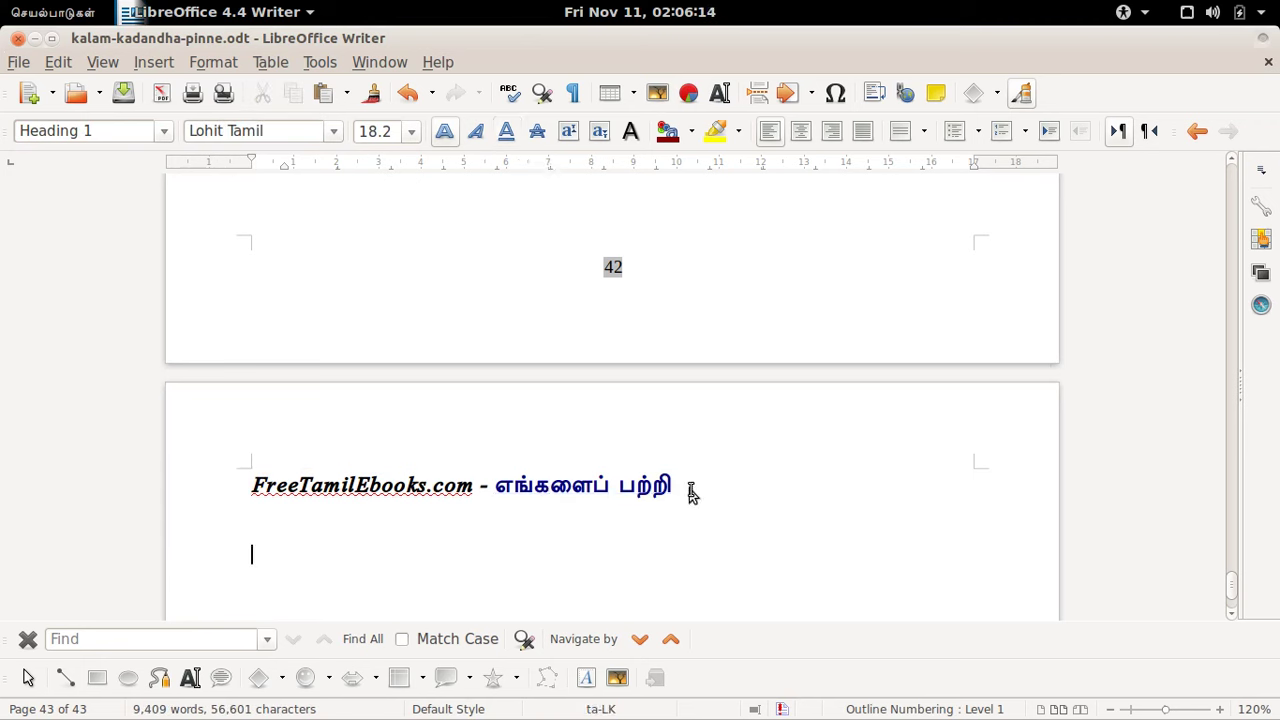
# Step: Copy the full text under the "எங்களைப் பற்றி" heading from the website and paste it below the new heading in Writer
pyautogui.hotkey('alt', 'Tab')
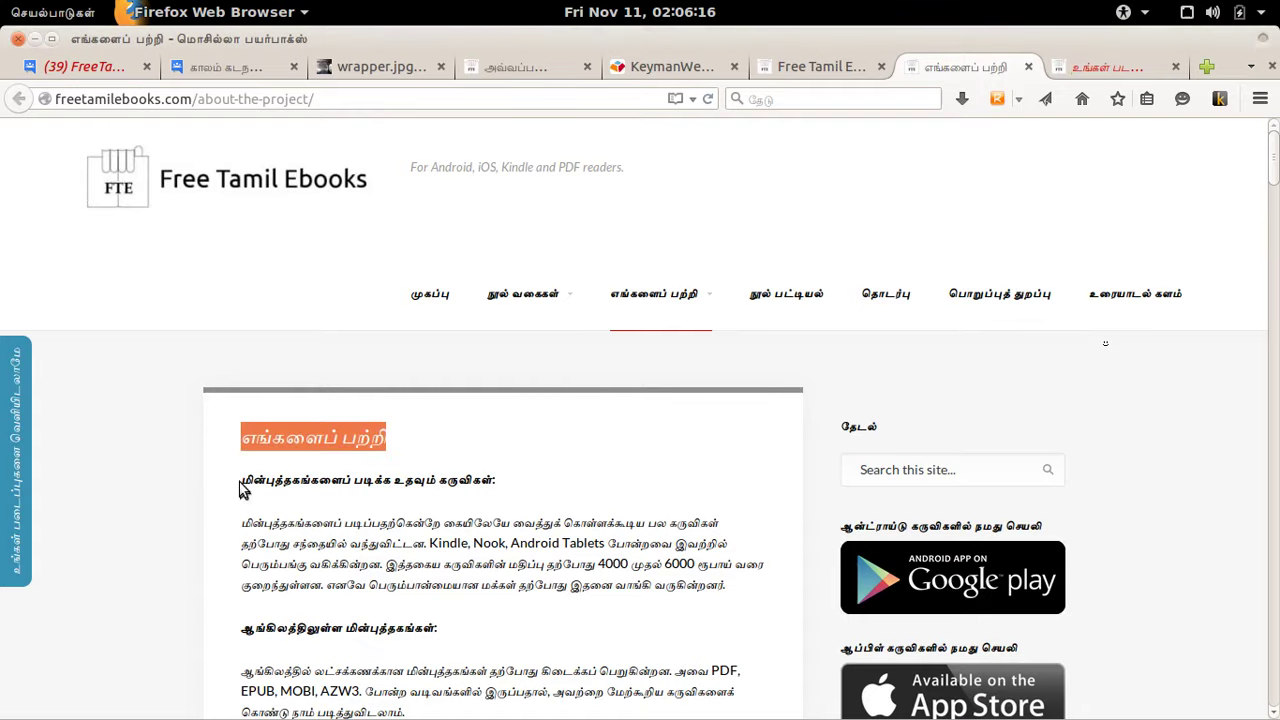
pyautogui.moveTo(240, 488); pyautogui.dragTo(381, 552)
pyautogui.scroll(-10, 386, 606)
pyautogui.scroll(-15, 385, 608)
pyautogui.hotkey('alt', 'Tab')
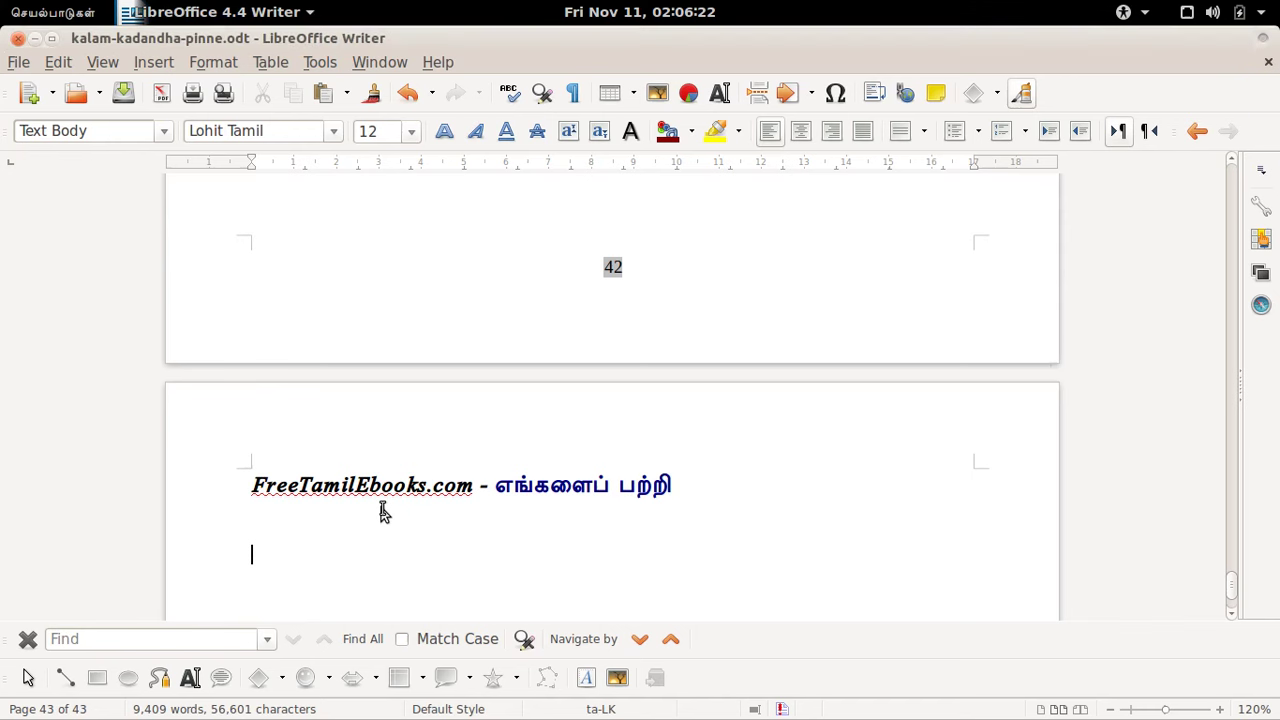
pyautogui.hotkey('ctrl', 'v')
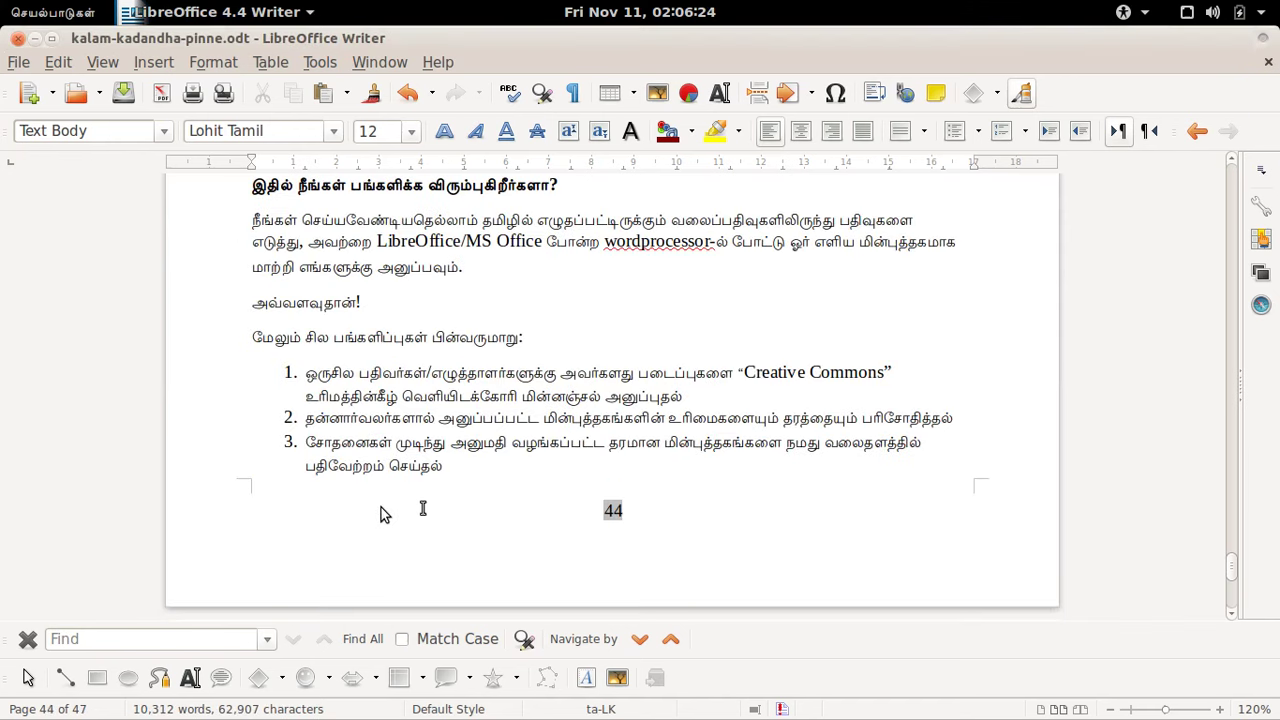
# Step: Go to the end of the pasted text, after the "Supported by" list, and insert a page break
pyautogui.click(484, 502)
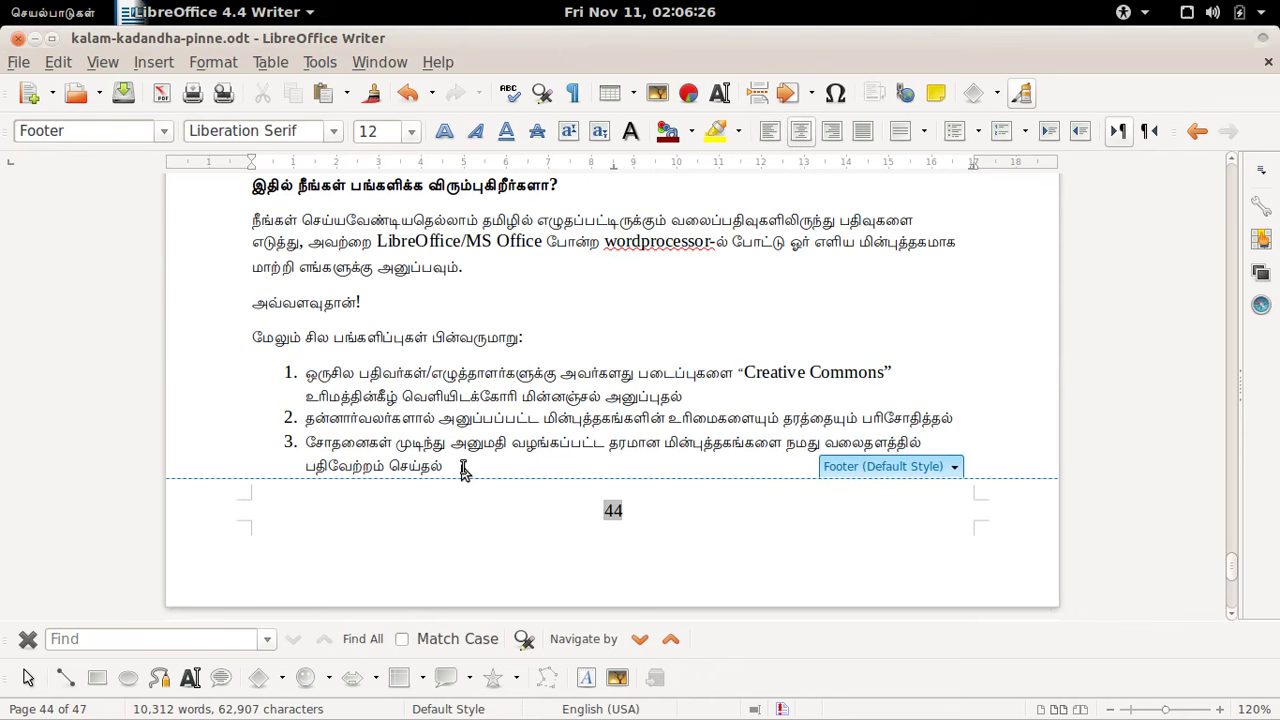
pyautogui.press('pagedown')
pyautogui.press('pagedown')
pyautogui.press('pagedown')
pyautogui.press('pagedown')
pyautogui.press('pagedown')
pyautogui.press('pagedown')
pyautogui.press('pagedown')
pyautogui.press('pagedown')
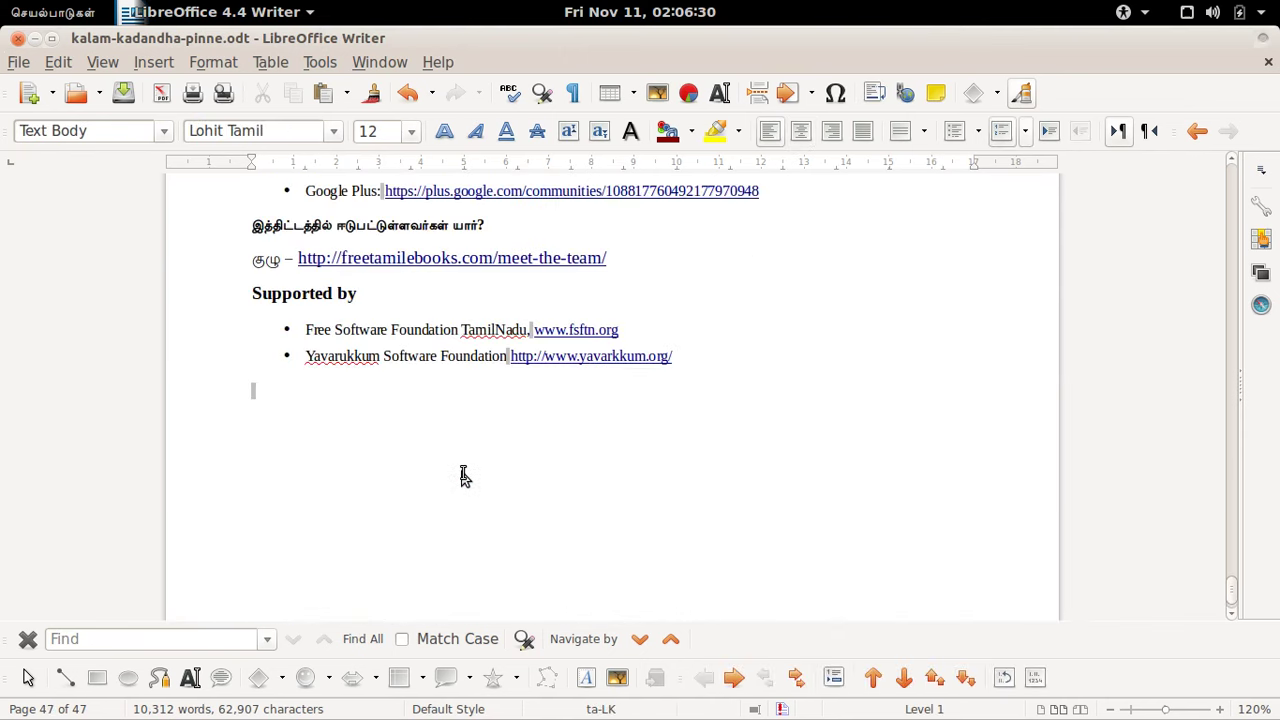
pyautogui.hotkey('ctrl', 'Return')
# Step: Copy the "உங்கள் படைப்புகளை வெளியிடலாமே" page heading from the website in Firefox and paste it on the document's new last page in Writer
pyautogui.hotkey('alt', 'Tab')
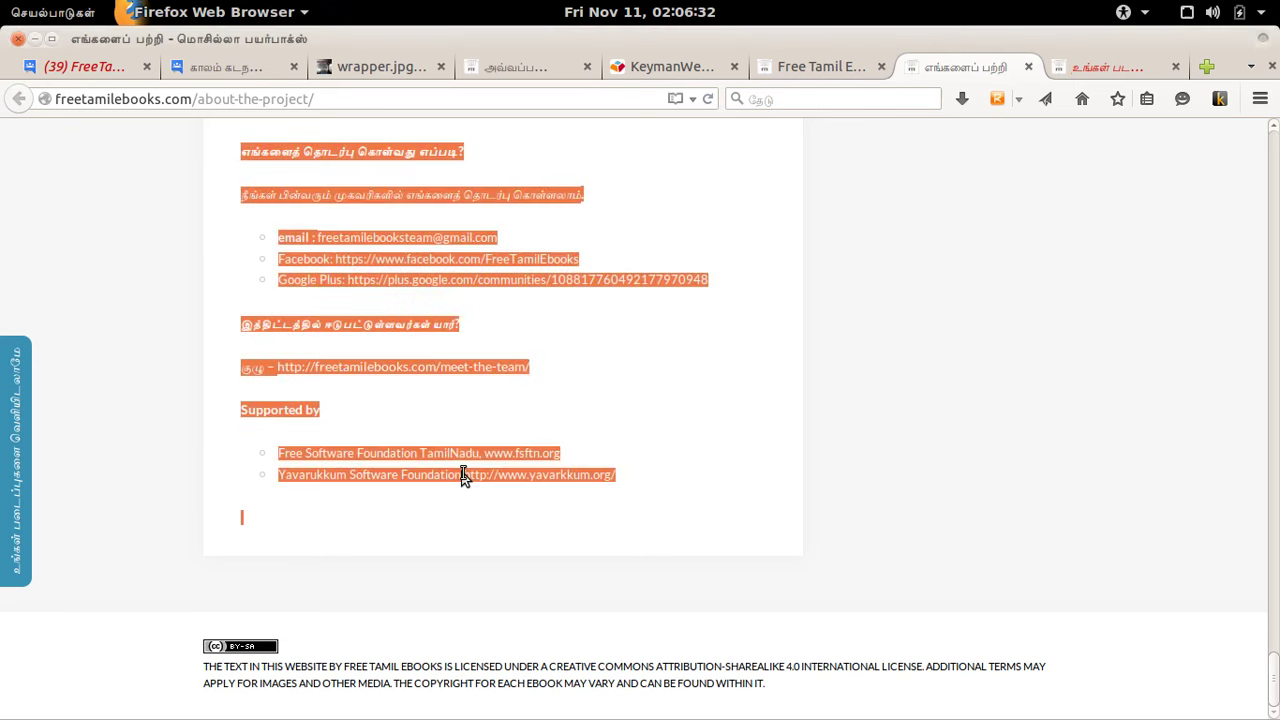
pyautogui.click(1093, 69)
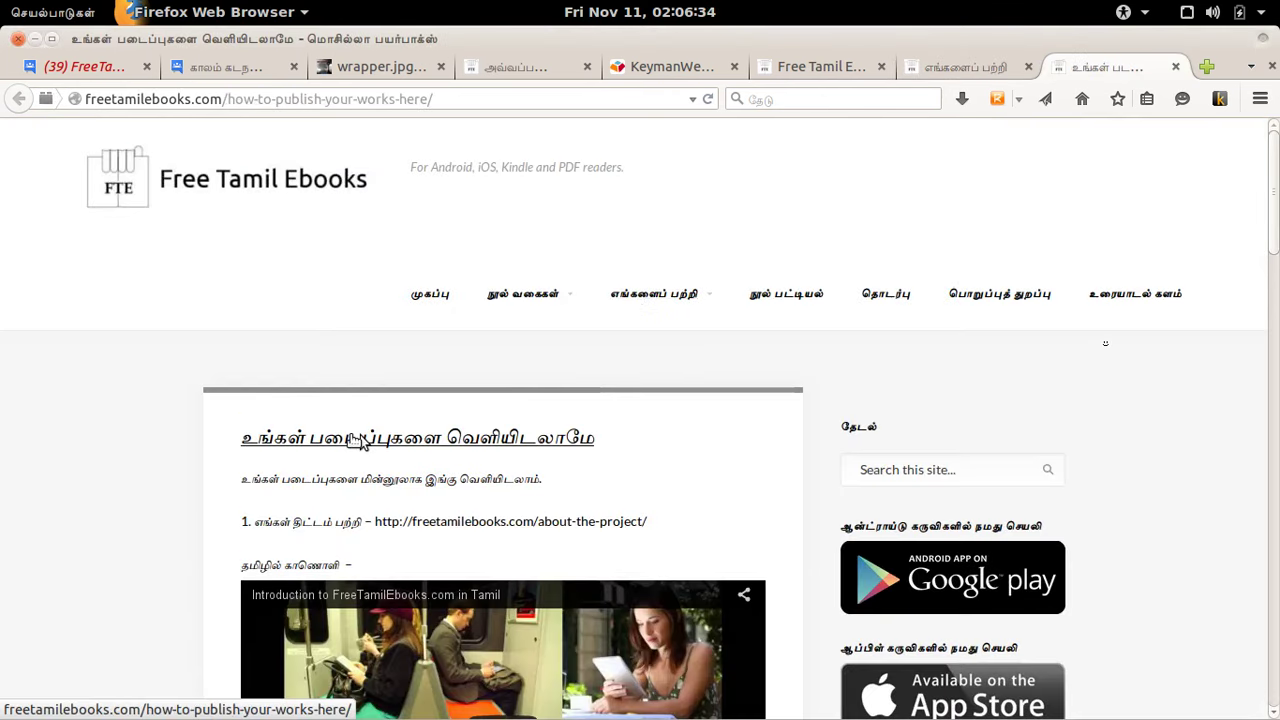
pyautogui.moveTo(240, 437); pyautogui.dragTo(597, 455)
pyautogui.hotkey('ctrl', 'c')
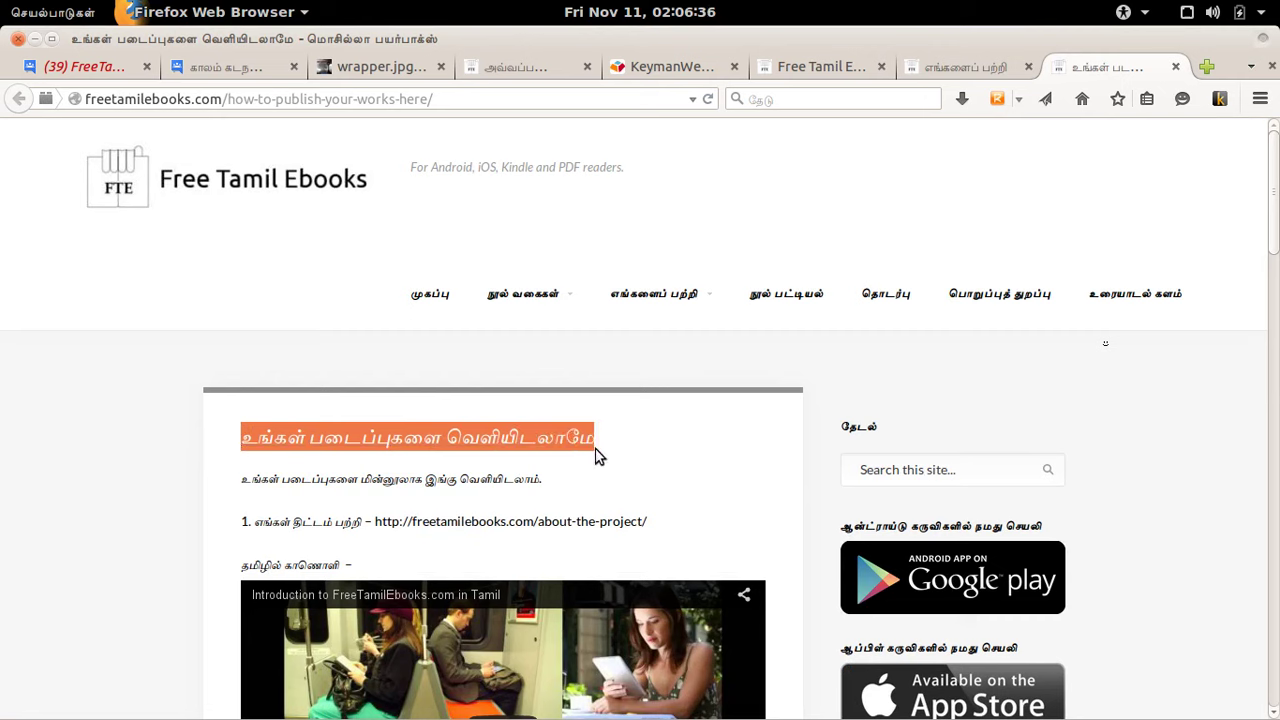
pyautogui.hotkey('alt', 'Tab')
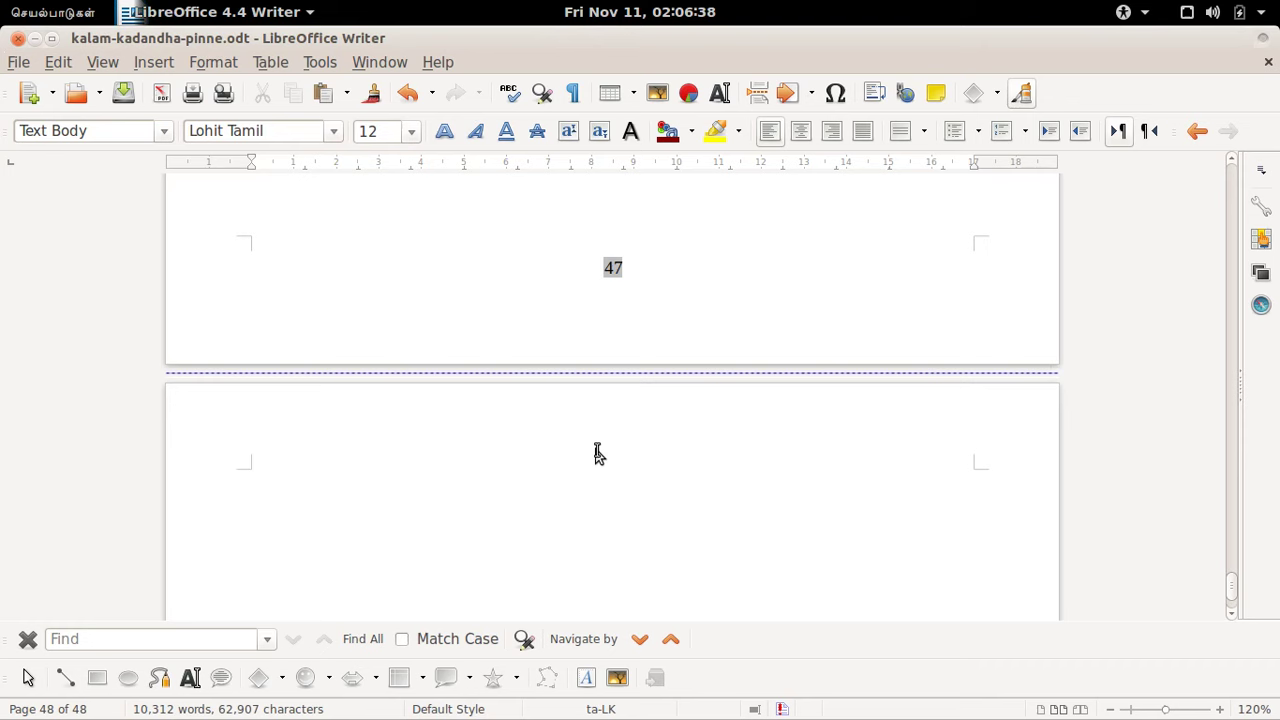
pyautogui.hotkey('ctrl', 'v')
# Step: Copy the full text under the "உங்கள் படைப்புகளை வெளியிடலாமே" heading from the website and paste it below the pasted heading in Writer
pyautogui.hotkey('alt', 'Tab')
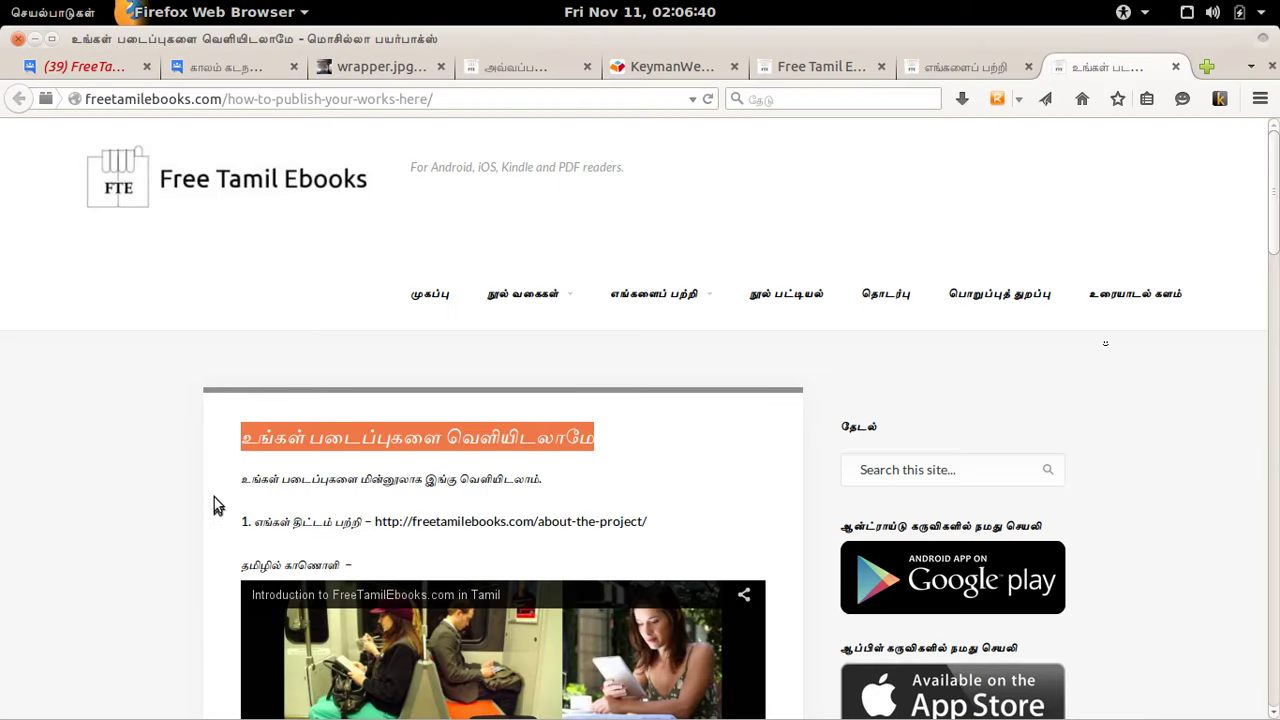
pyautogui.moveTo(229, 487); pyautogui.dragTo(368, 598)
pyautogui.scroll(-20, 368, 598)
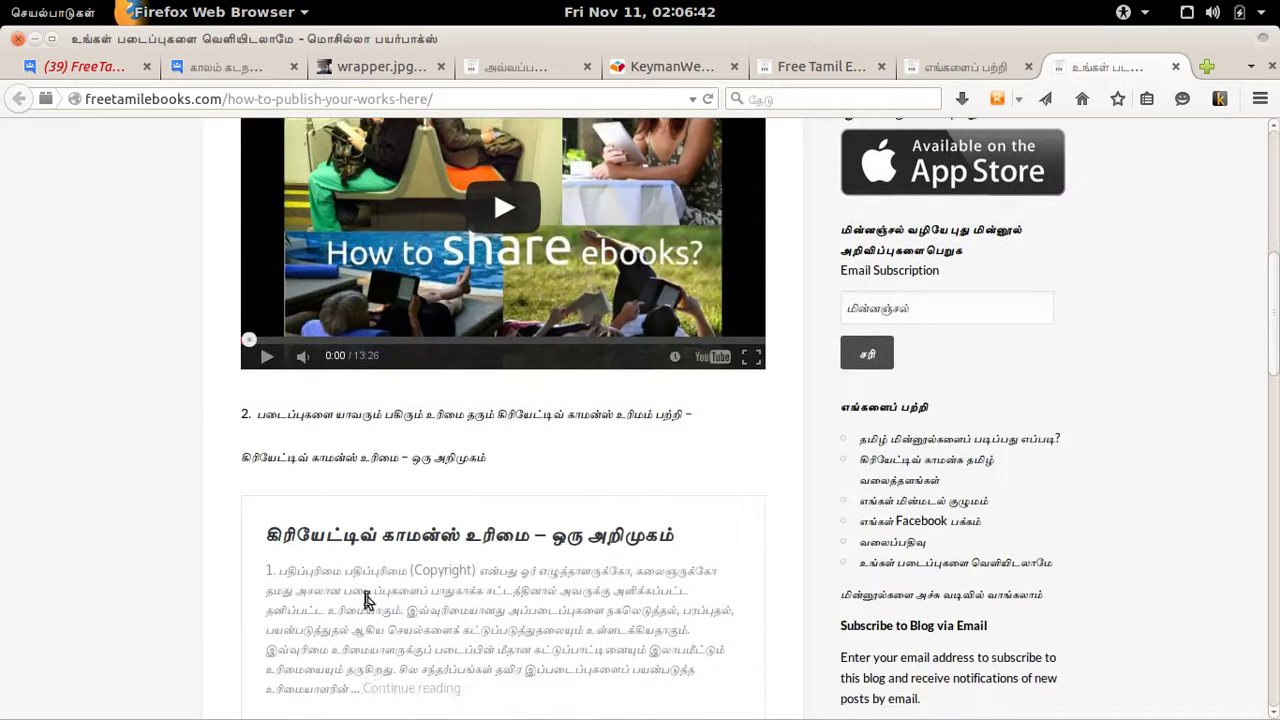
pyautogui.scroll(-5, 365, 608)
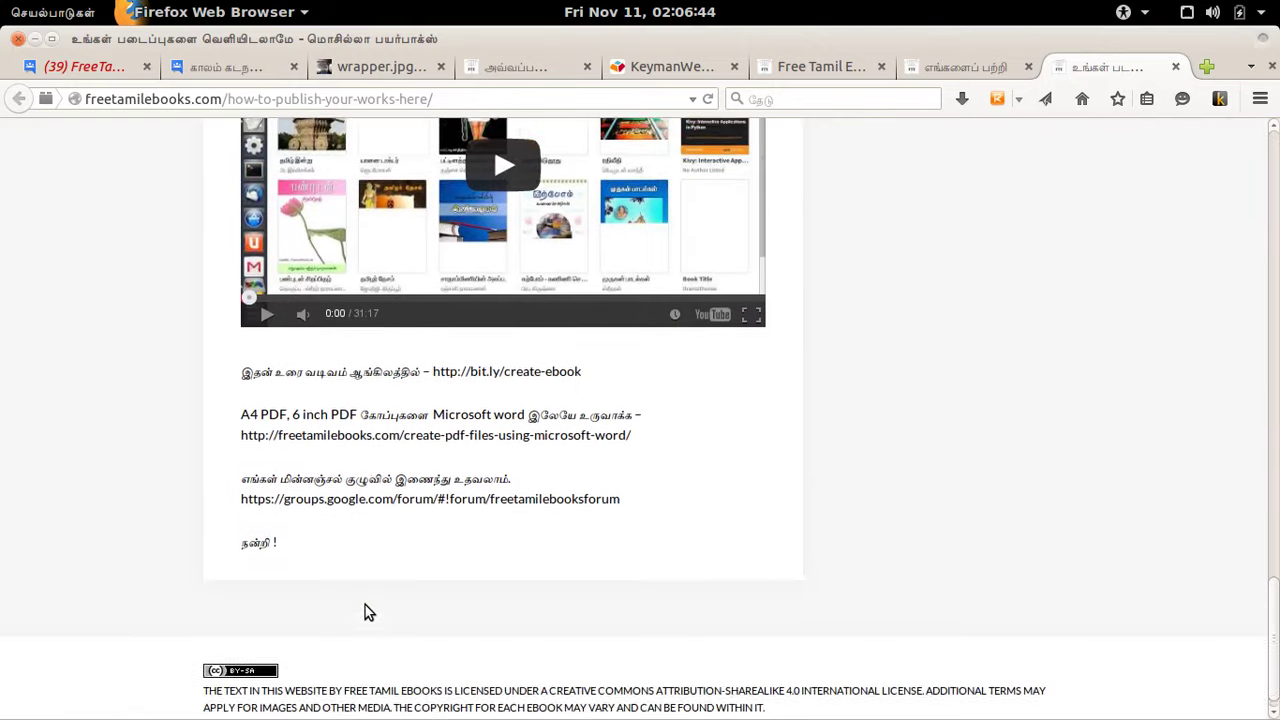
pyautogui.moveTo(363, 608); pyautogui.dragTo(333, 561)
pyautogui.hotkey('alt', 'Tab')
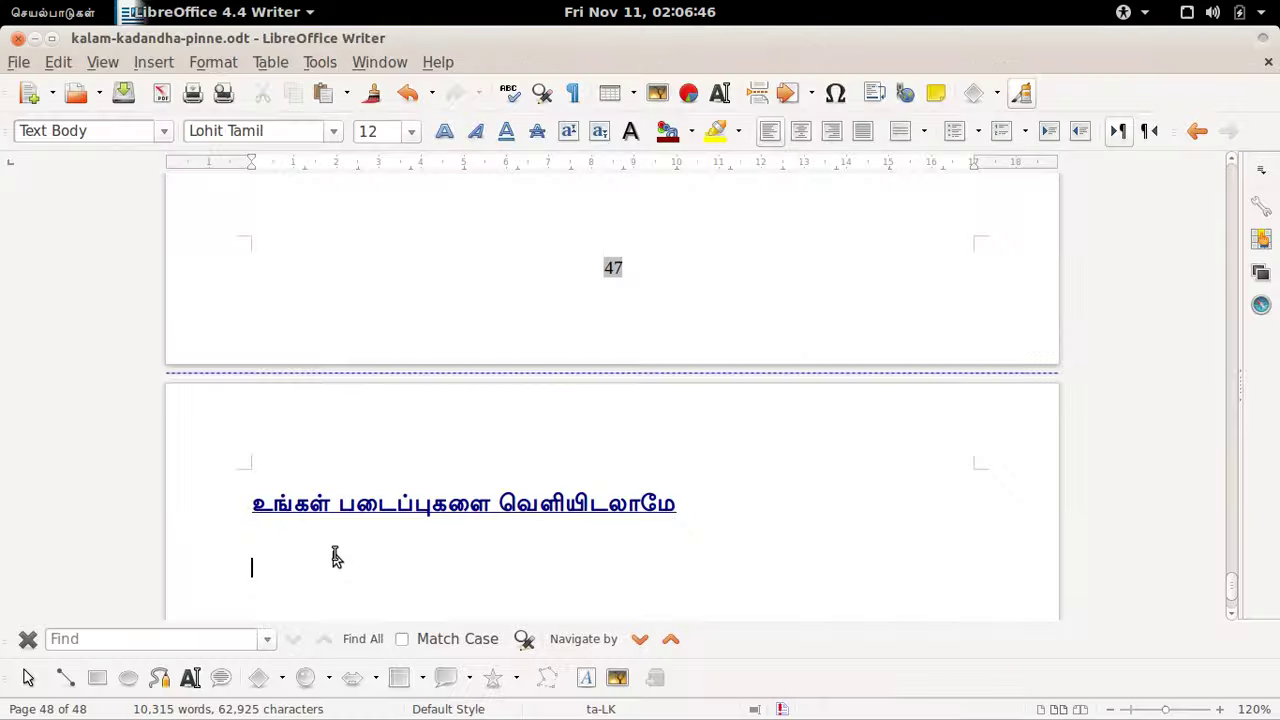
pyautogui.hotkey('ctrl', 'v')
pyautogui.scroll(2, 364, 406)
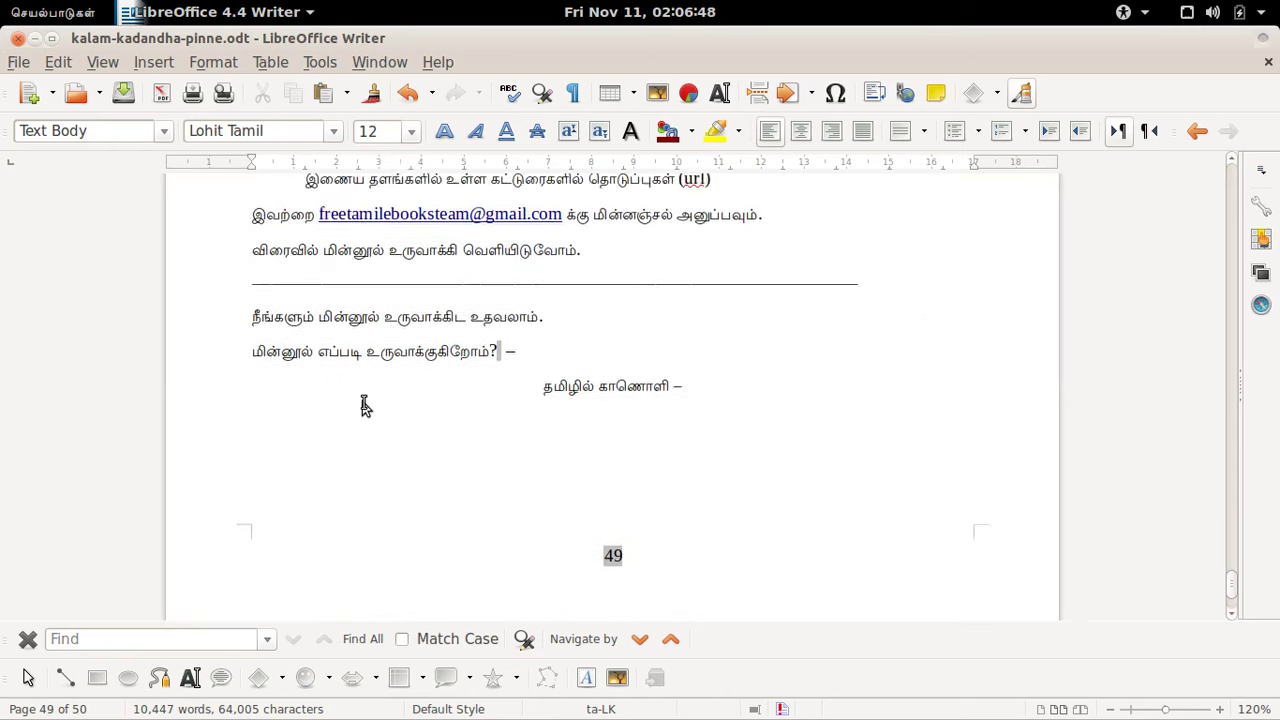
pyautogui.scroll(3, 364, 406)
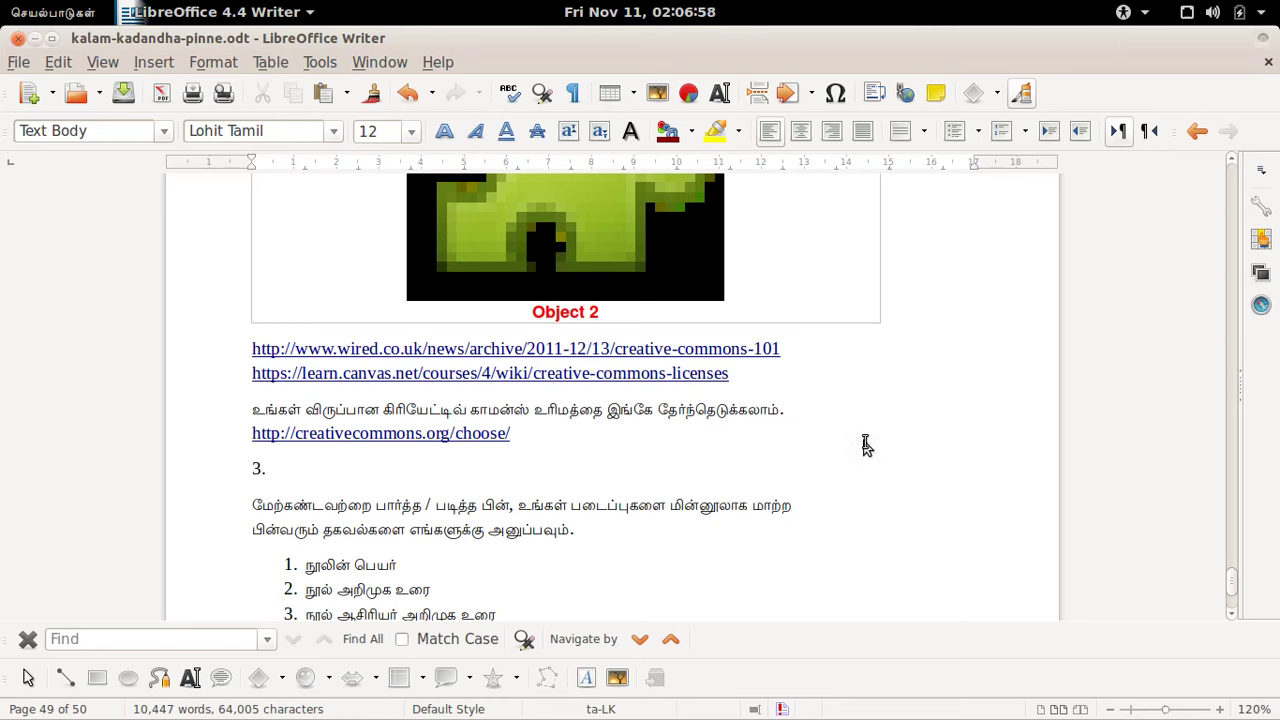
pyautogui.hotkey('alt', 'Tab')
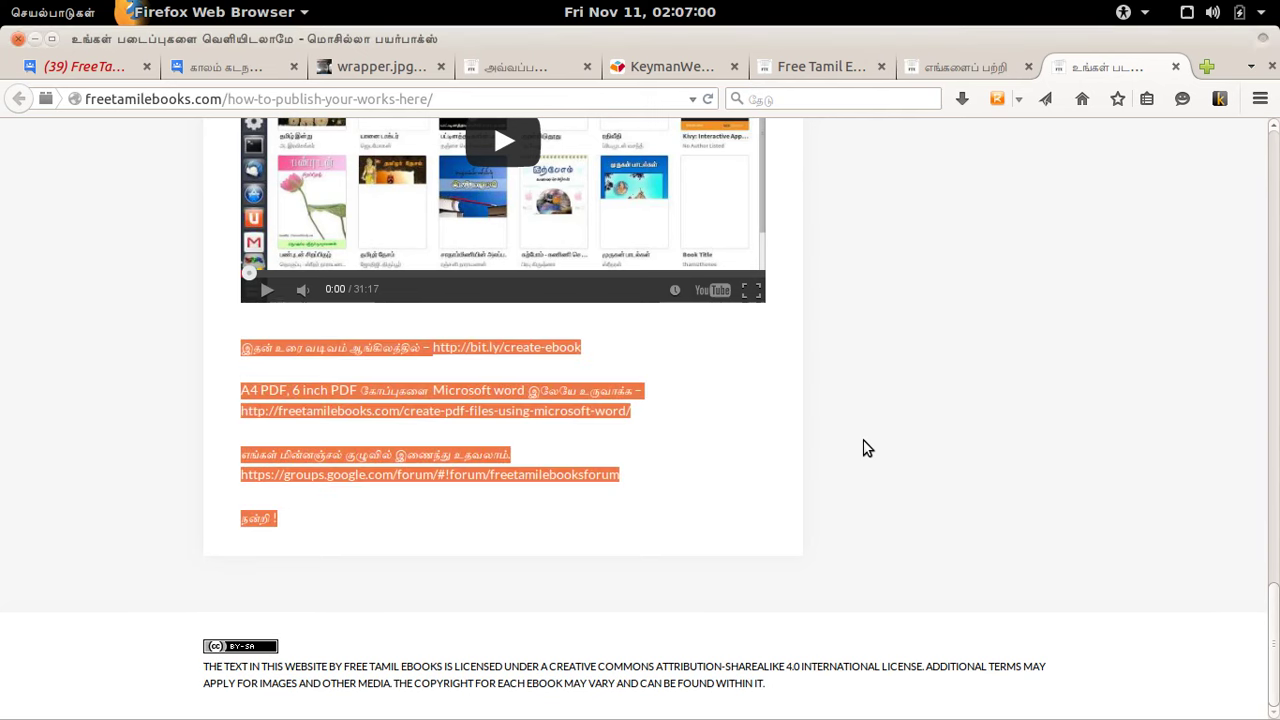
pyautogui.hotkey('alt', 'Tab')
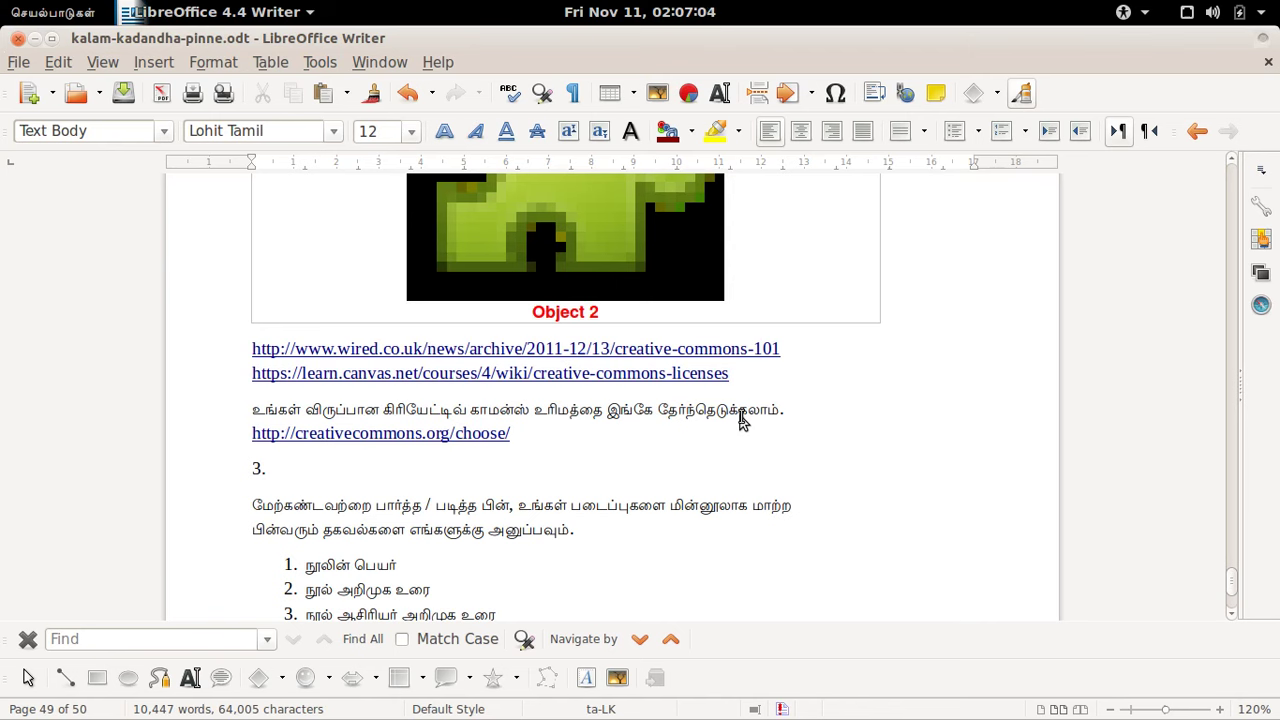
pyautogui.scroll(2, 495, 345)
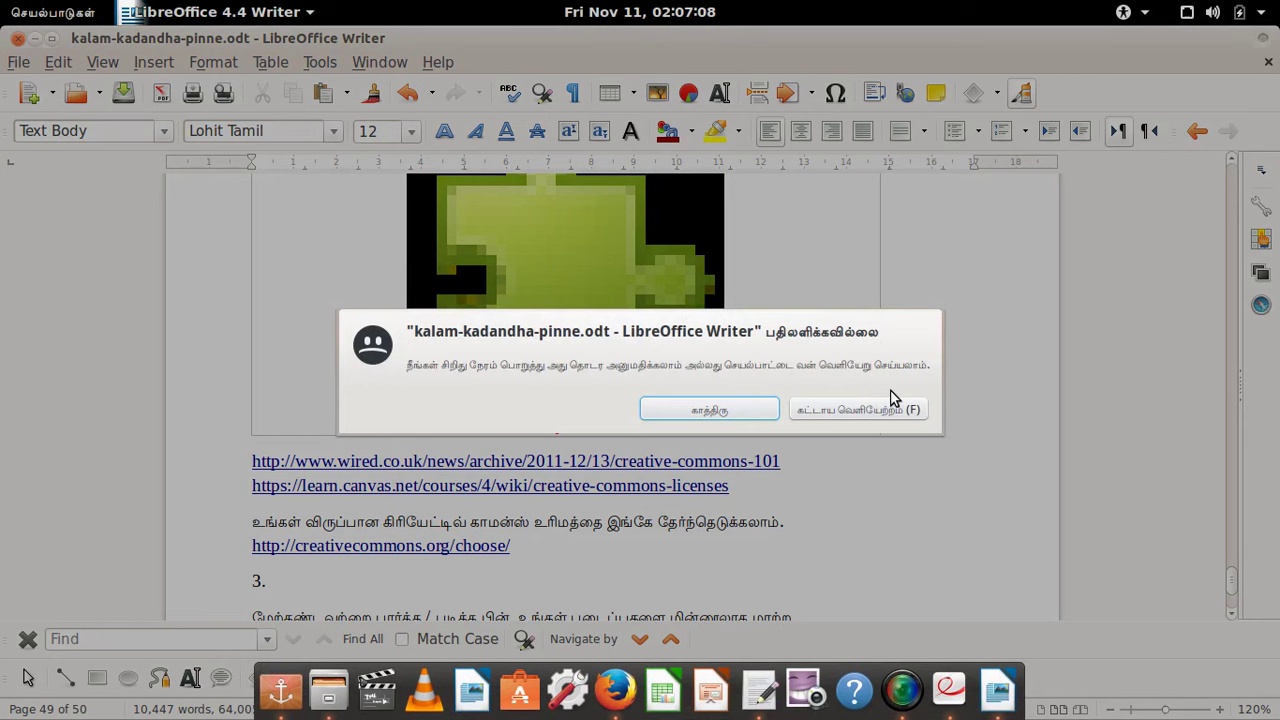
# Step: Force the unresponsive Writer to quit, then reopen kalam-kadandha-pinne.odt from the Desktop folder and recover the document
pyautogui.click(863, 411)
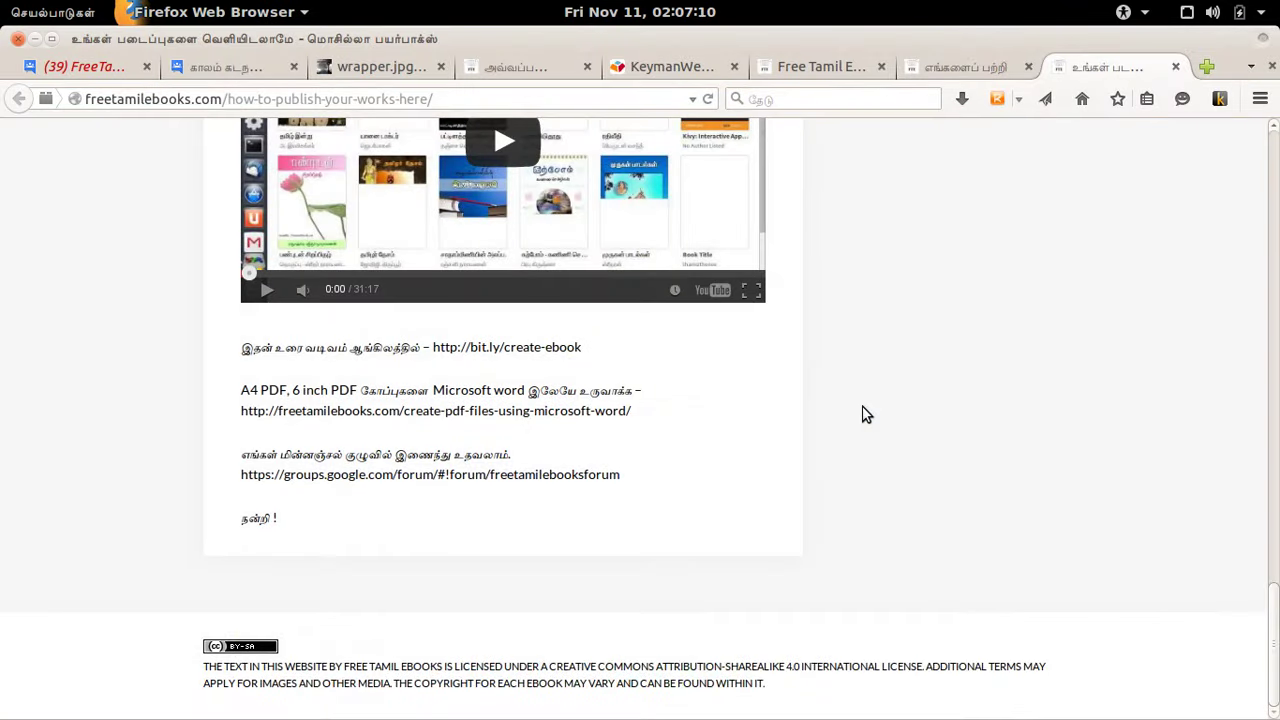
pyautogui.hotkey('alt', 'Tab')
pyautogui.hotkey('alt', 'Tab')
pyautogui.hotkey('alt', 'Tab')
pyautogui.hotkey('alt', 'Tab')
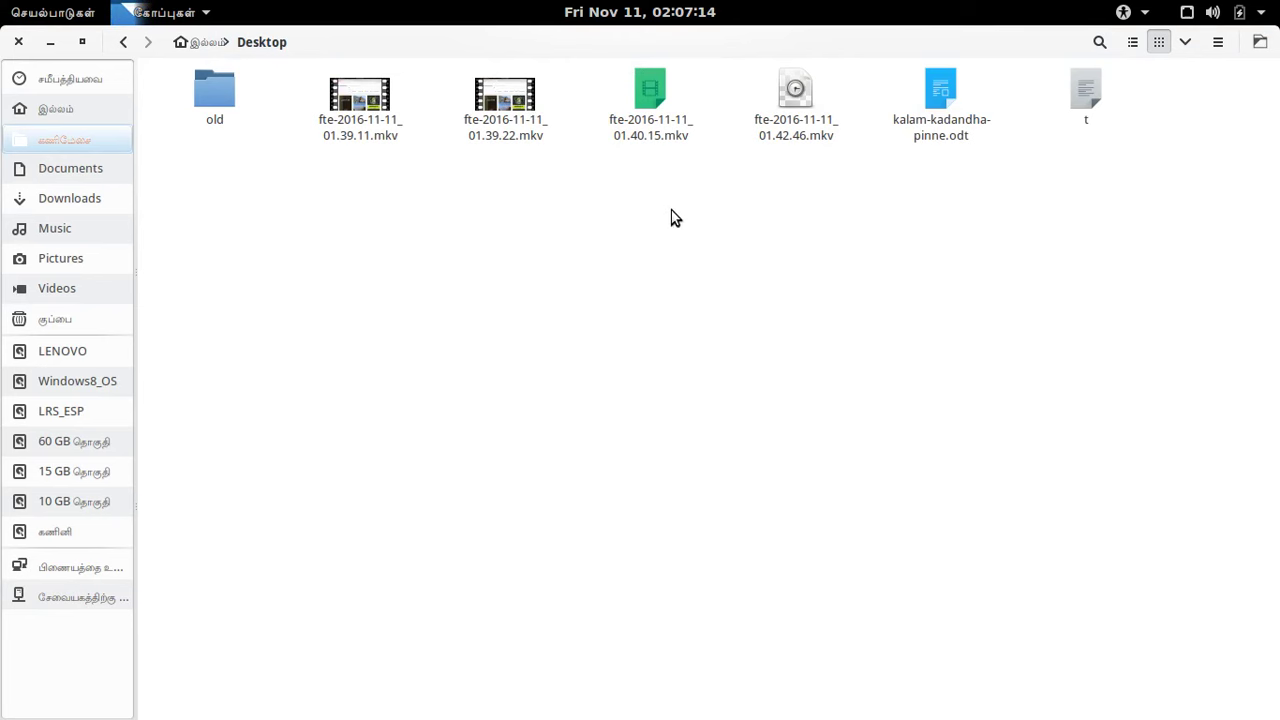
pyautogui.doubleClick(938, 124)
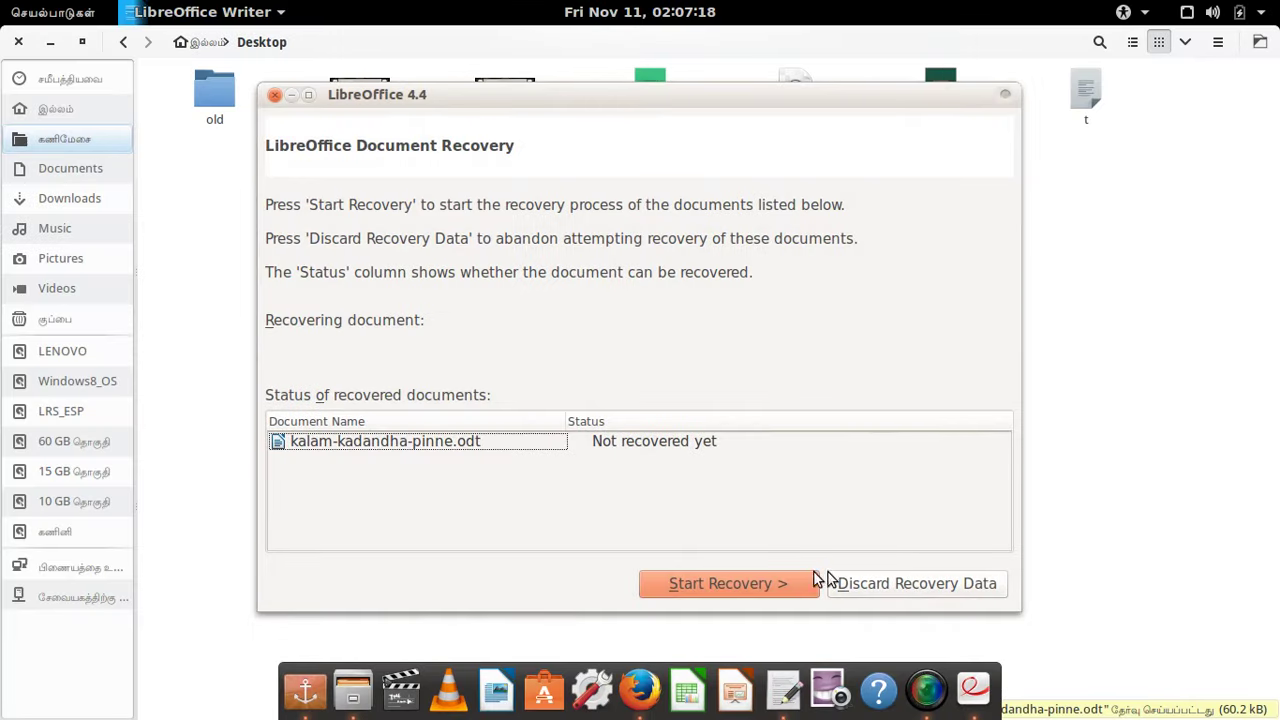
pyautogui.click(797, 583)
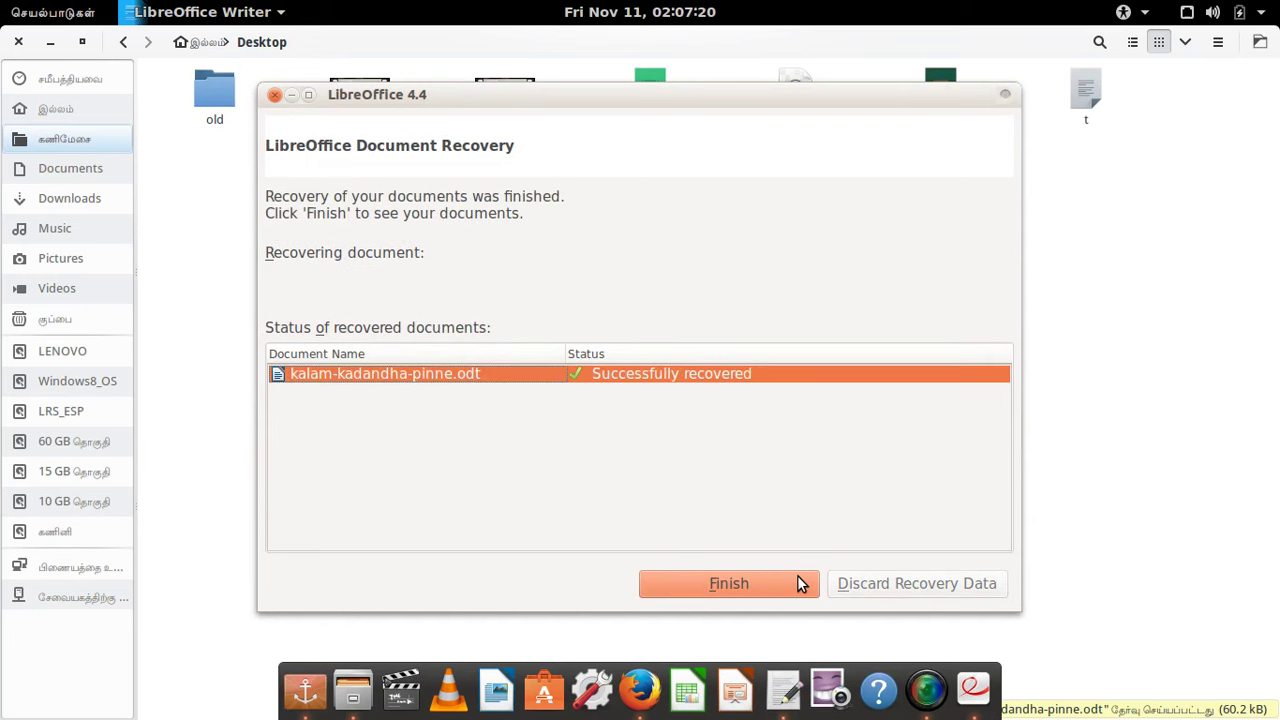
pyautogui.click(797, 583)
# Step: Go to the end of the recovered document and insert a page break after the last story's final paragraph
pyautogui.scroll(-3, 745, 400)
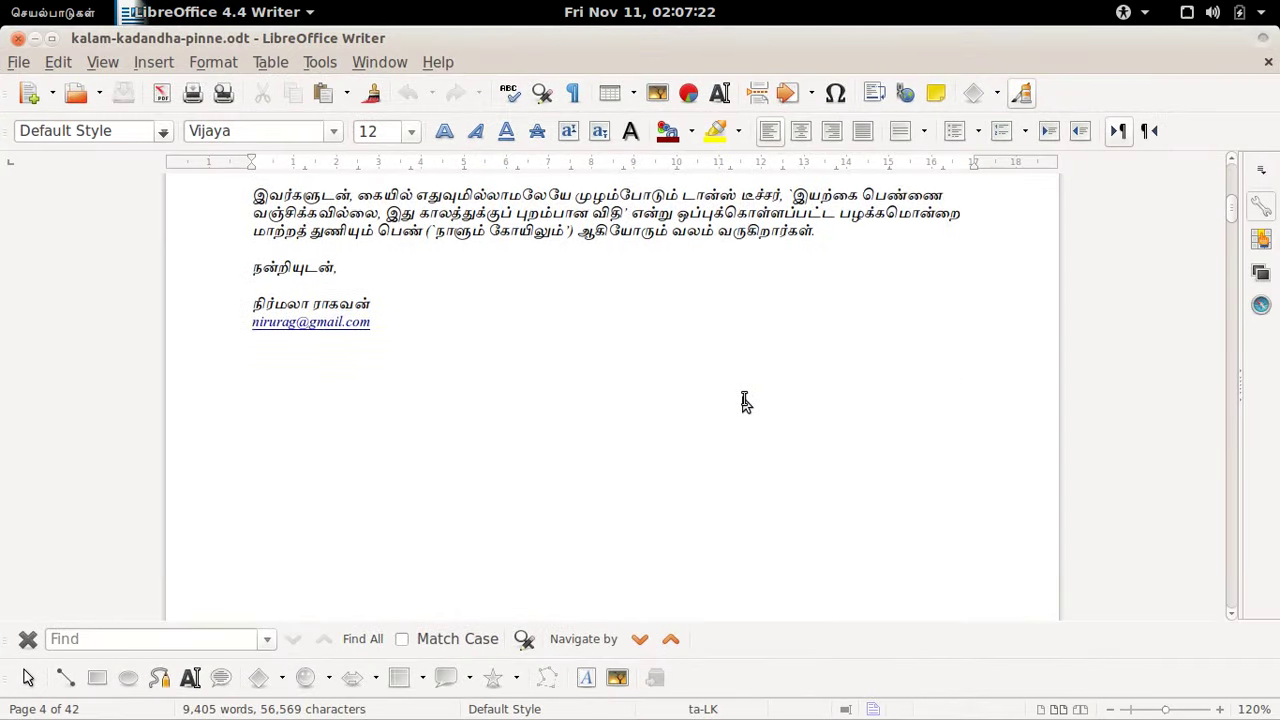
pyautogui.scroll(-10, 745, 400)
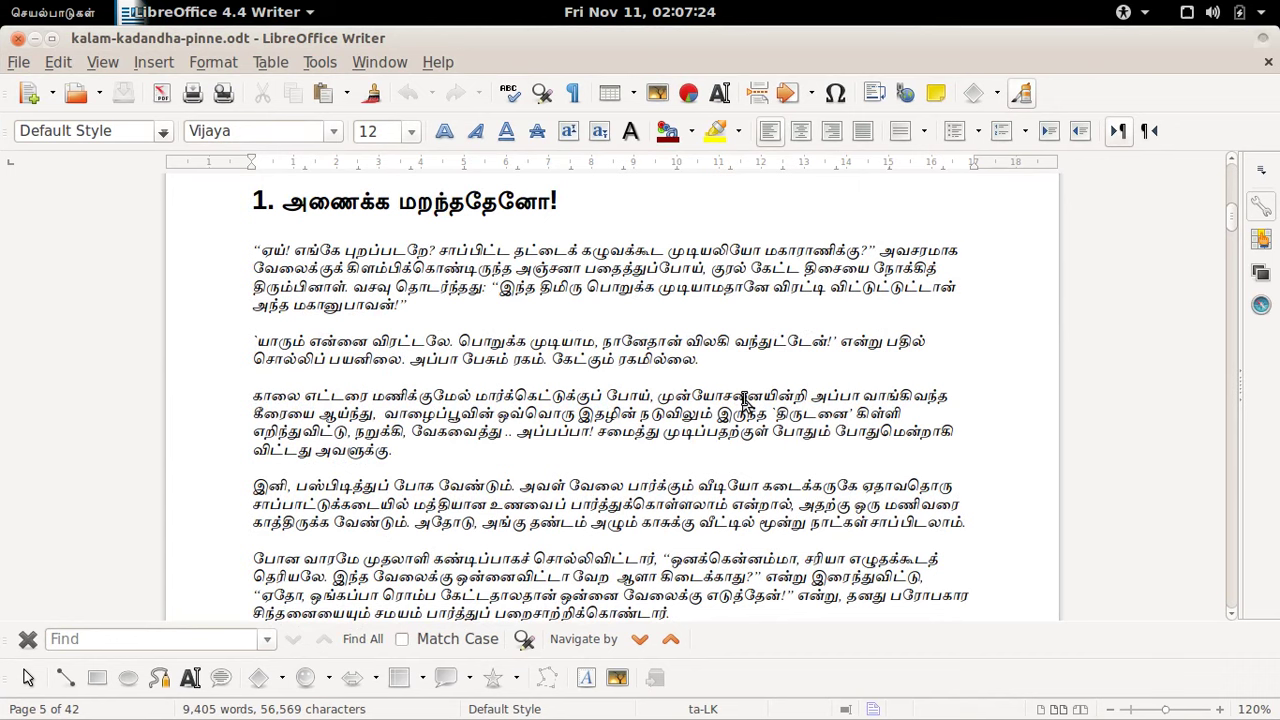
pyautogui.hotkey('ctrl', 'End')
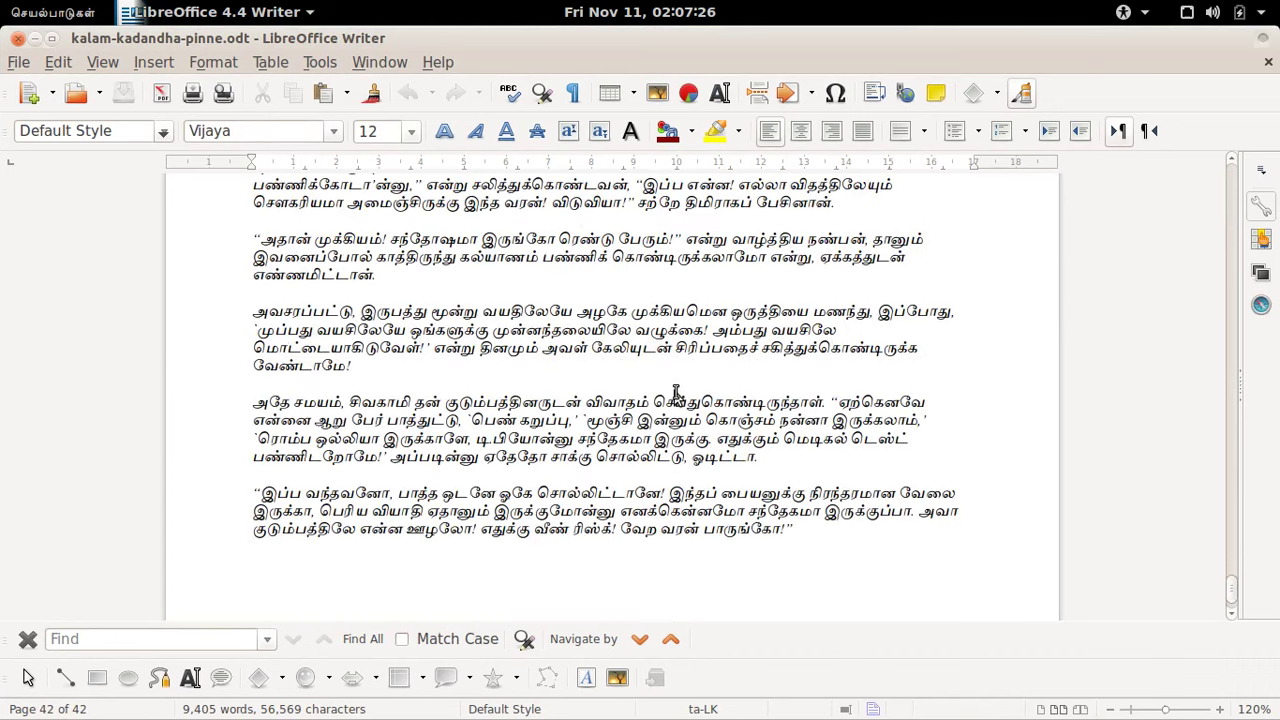
pyautogui.scroll(5, 676, 393)
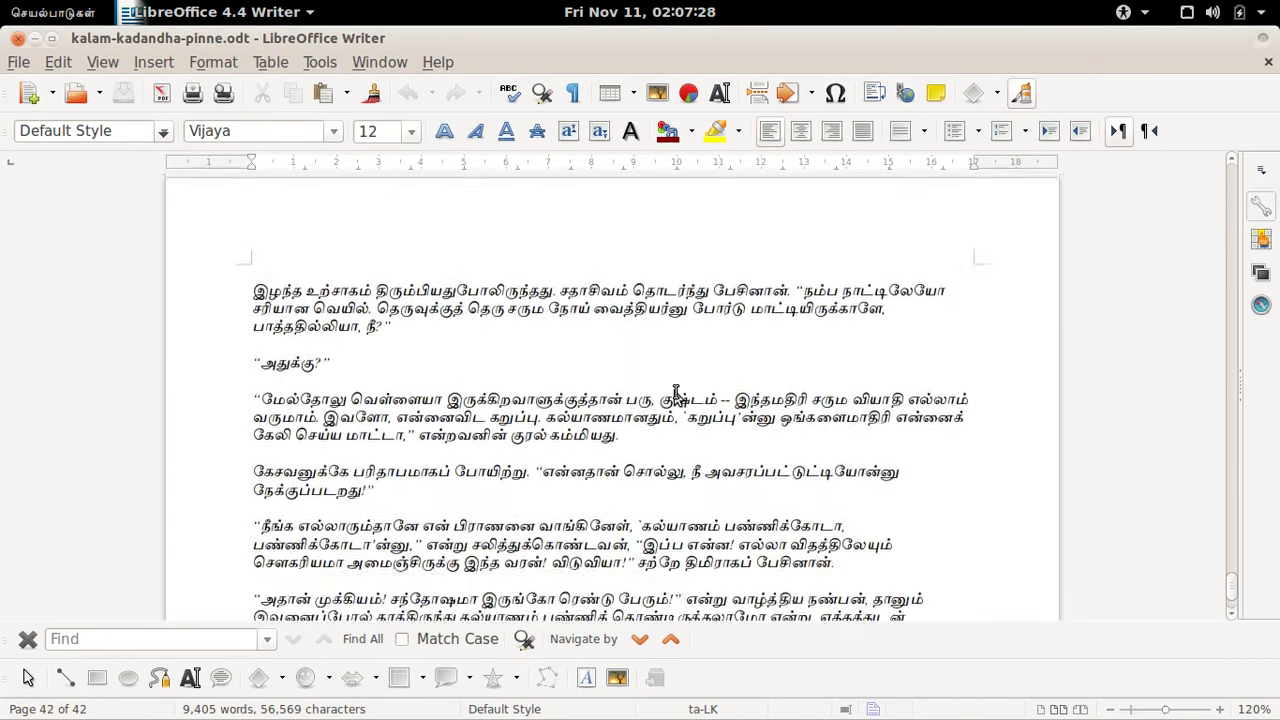
pyautogui.scroll(-6, 676, 393)
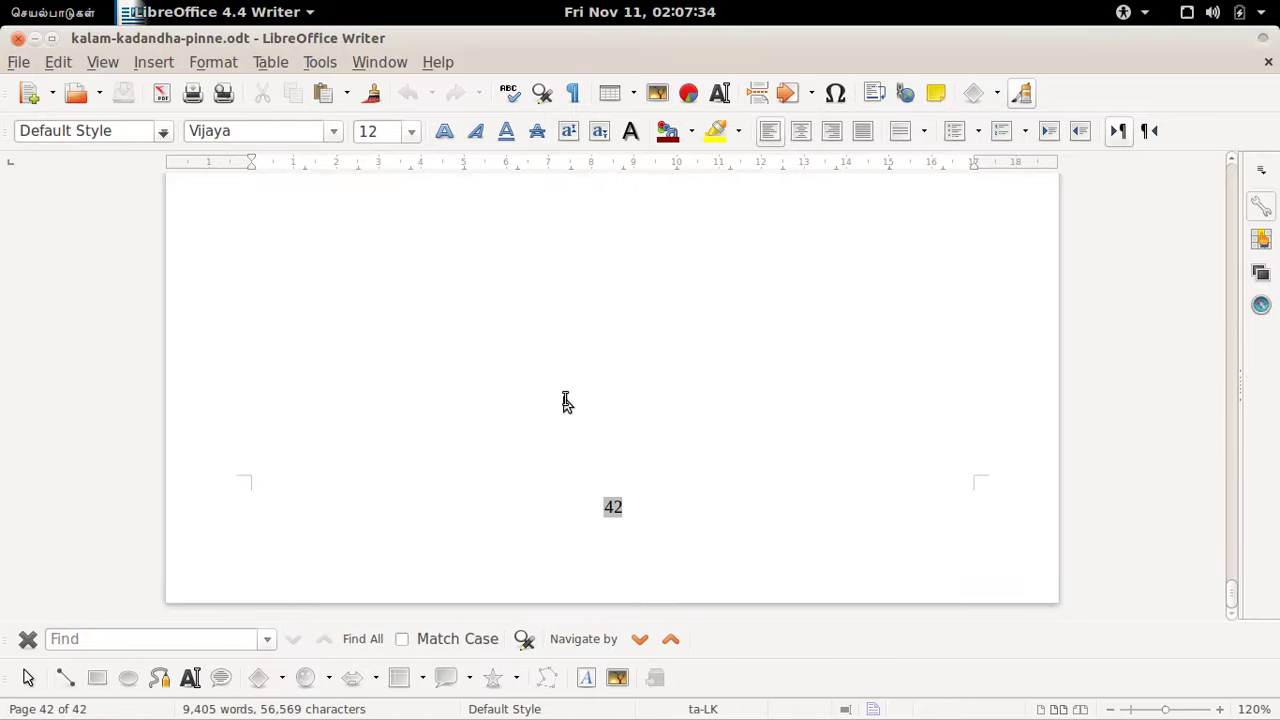
pyautogui.hotkey('ctrl', 'Return')
# Step: Switch to Firefox and copy the "எங்களைப் பற்றி" heading from the freetamilebooks.com about-the-project page
pyautogui.hotkey('alt', 'Tab')
pyautogui.hotkey('alt', 'Tab')
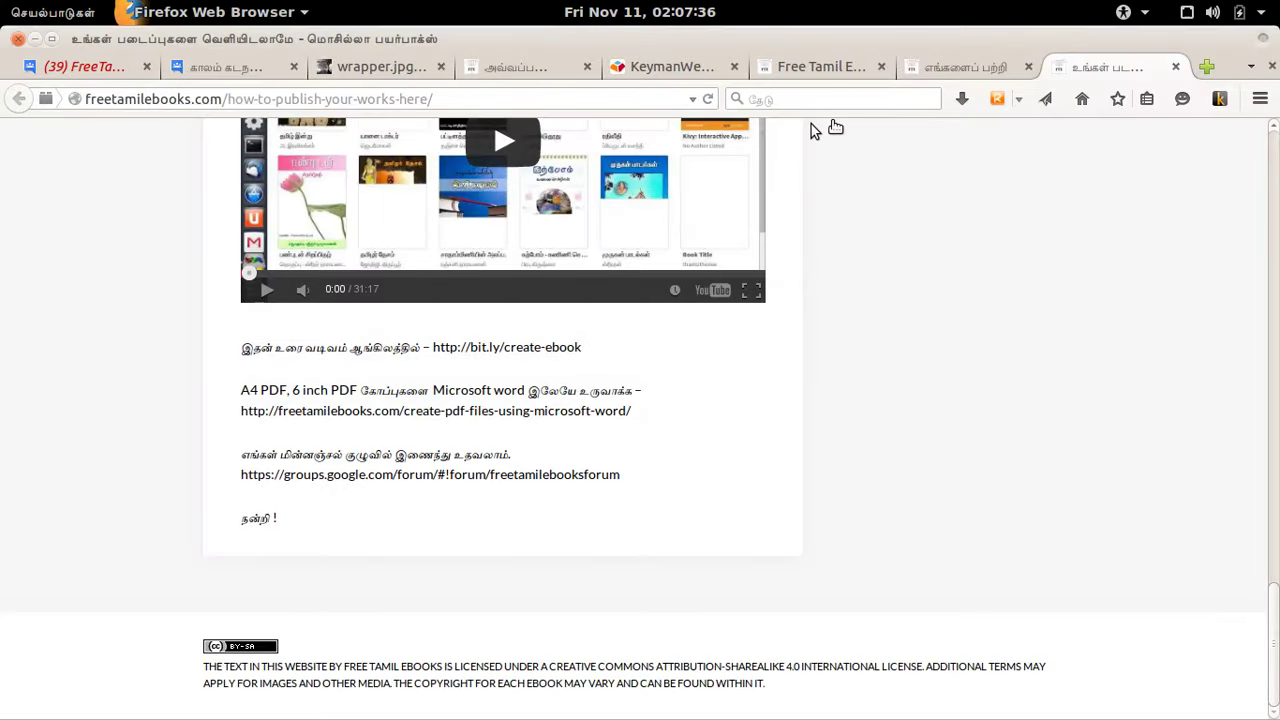
pyautogui.click(935, 72)
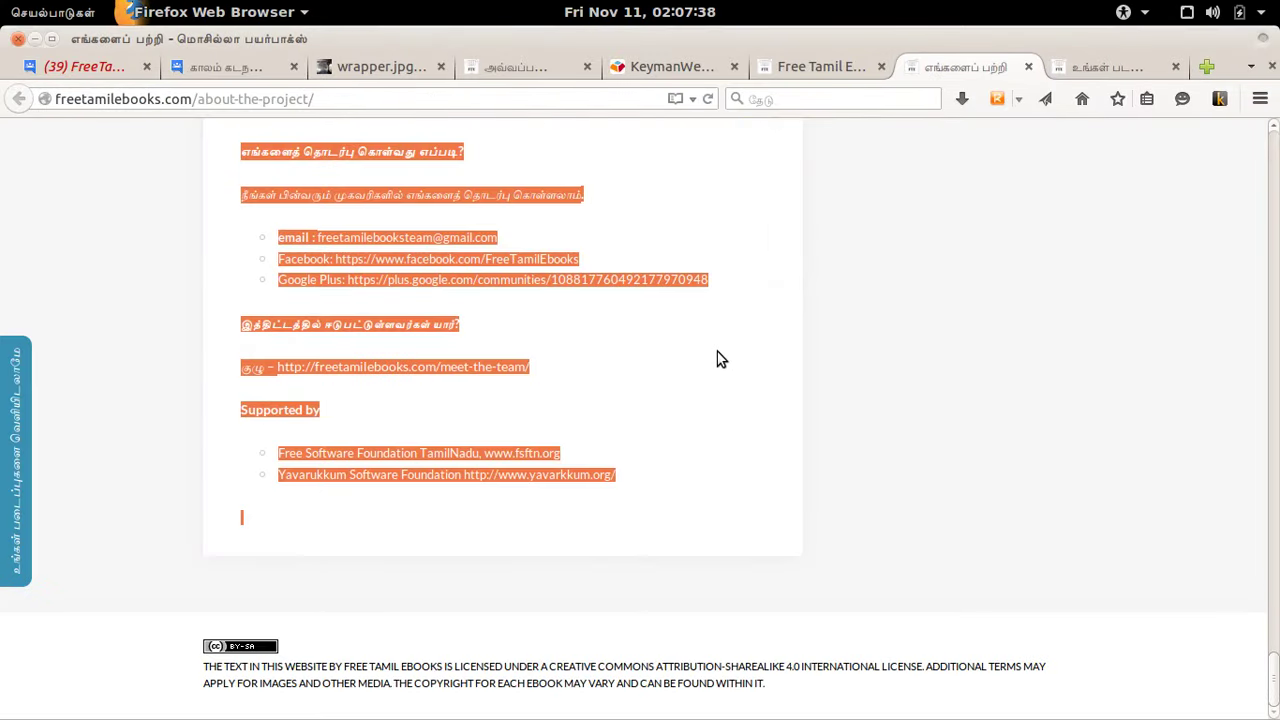
pyautogui.scroll(20, 720, 358)
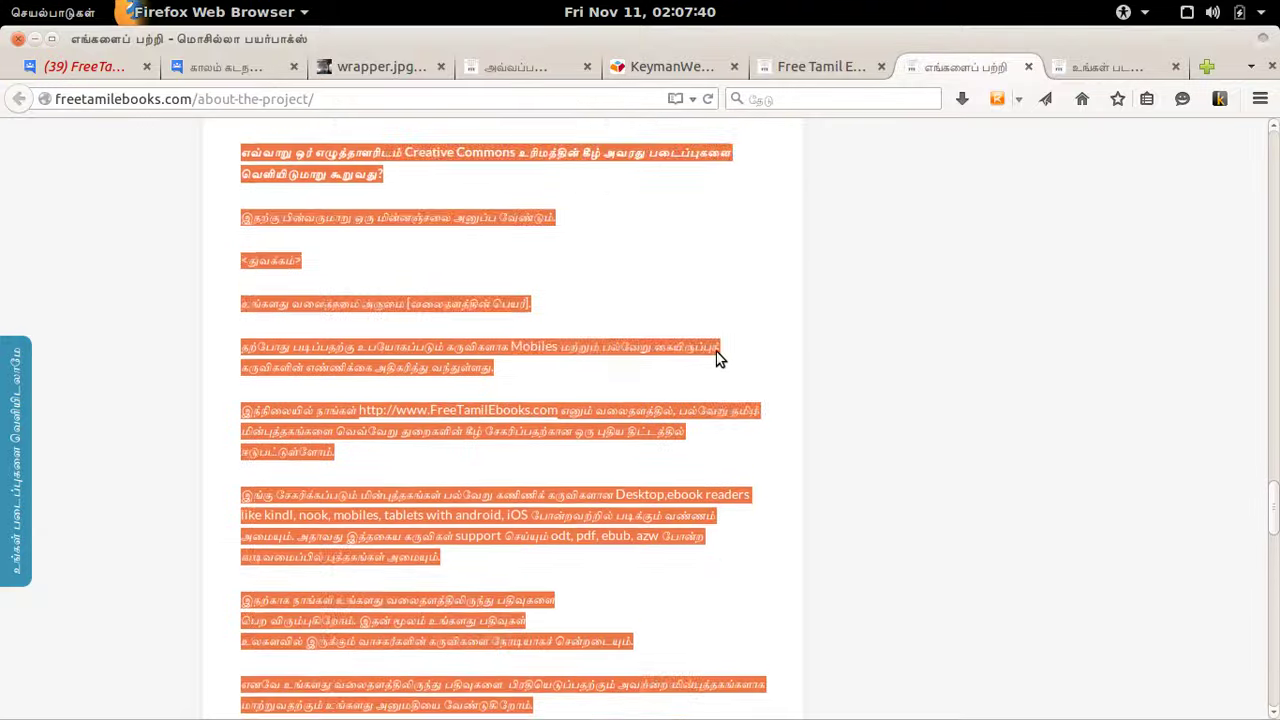
pyautogui.click(720, 358)
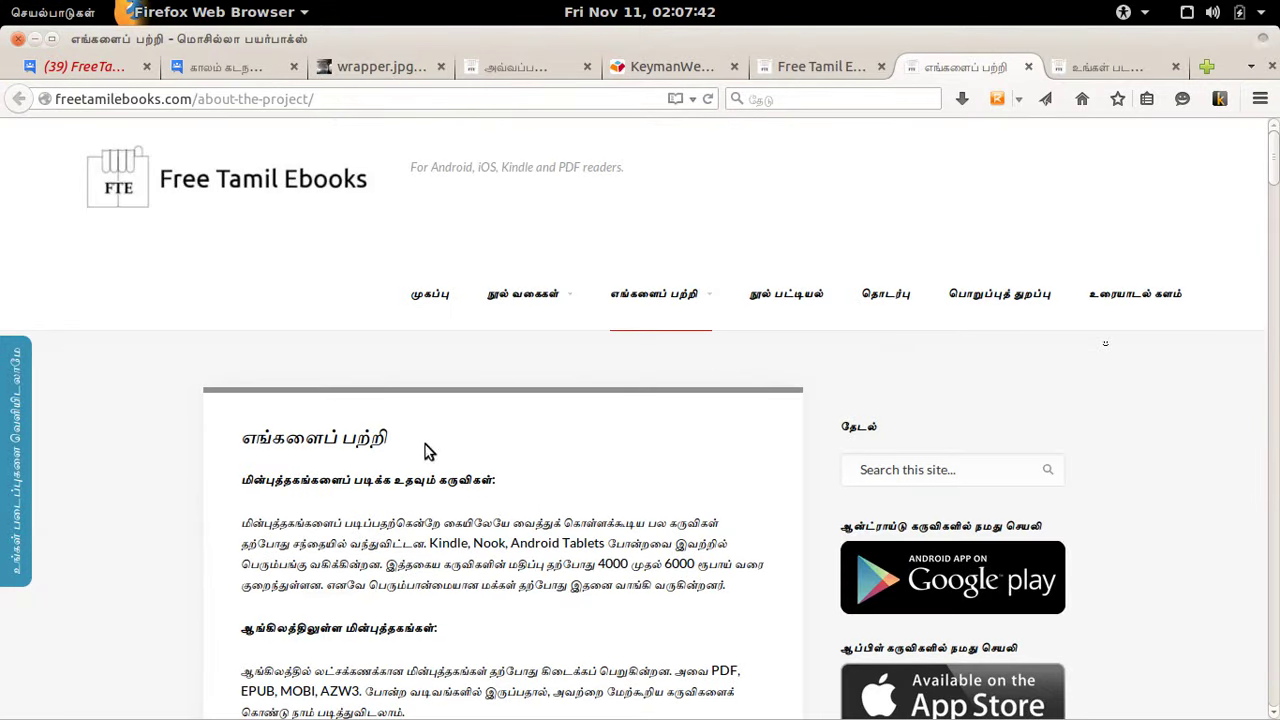
pyautogui.moveTo(424, 443); pyautogui.dragTo(240, 436)
pyautogui.hotkey('ctrl', 'c')
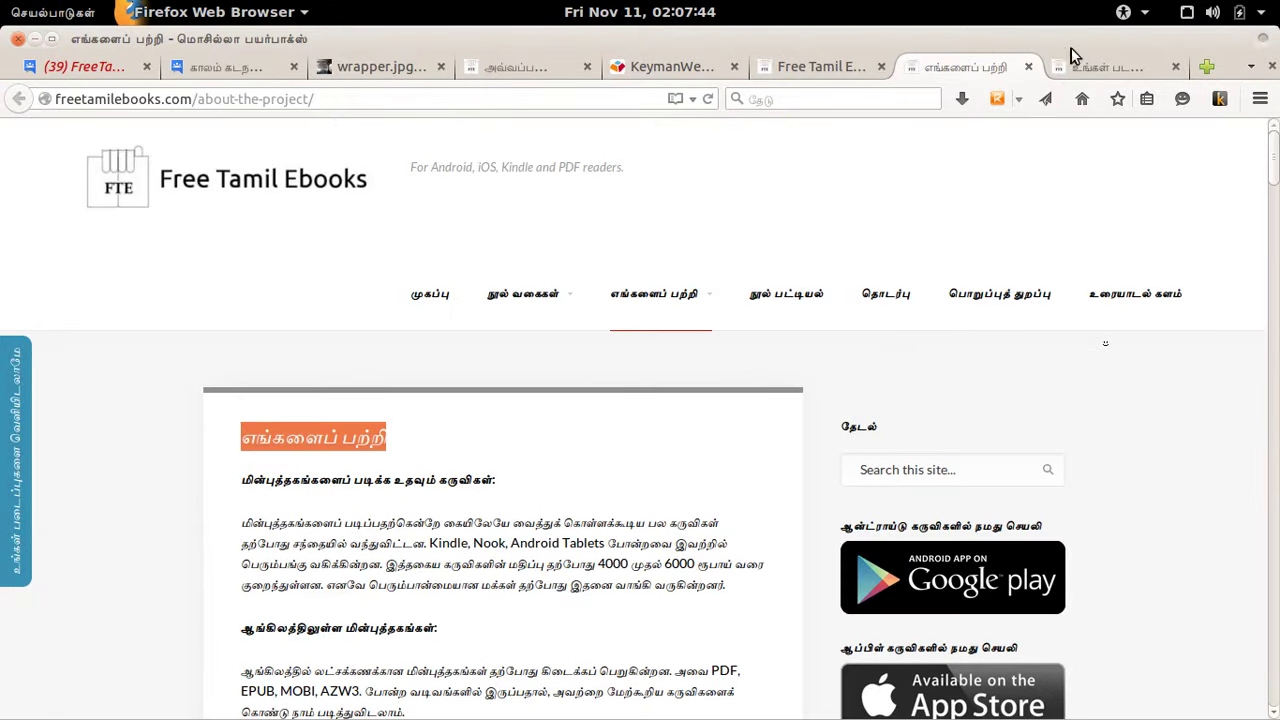
pyautogui.click(1098, 62)
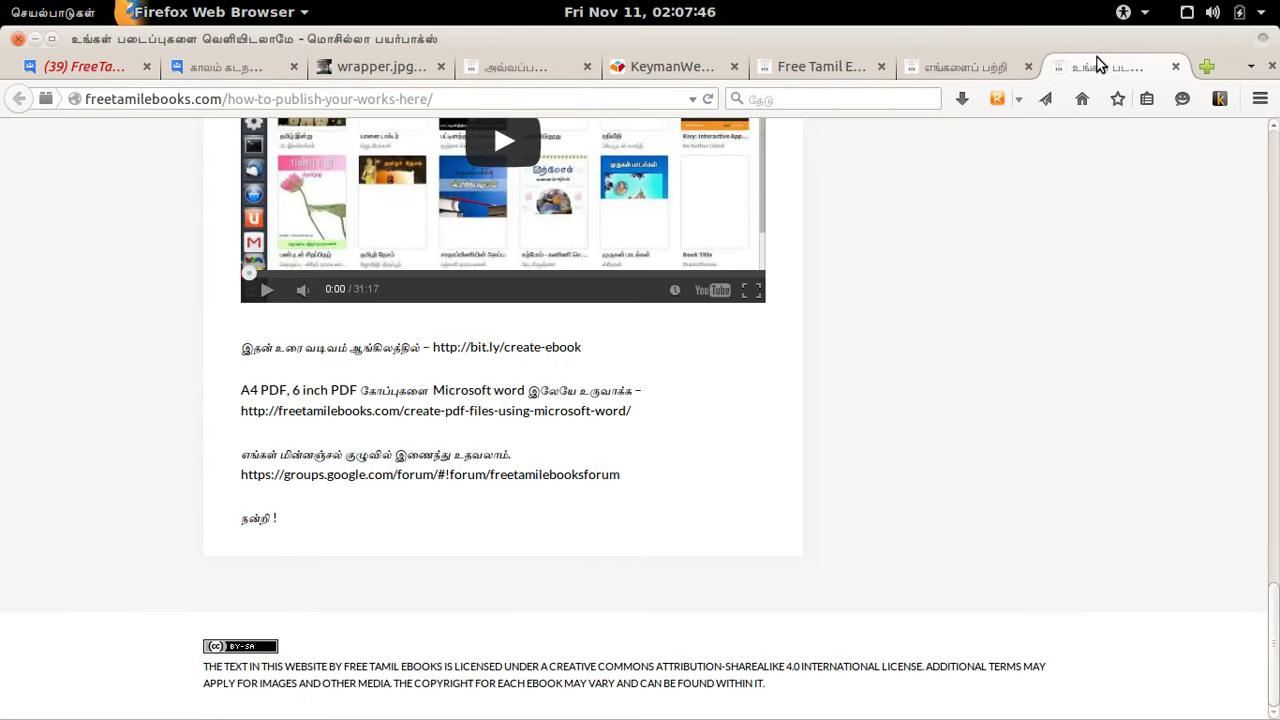
pyautogui.scroll(15, 814, 342)
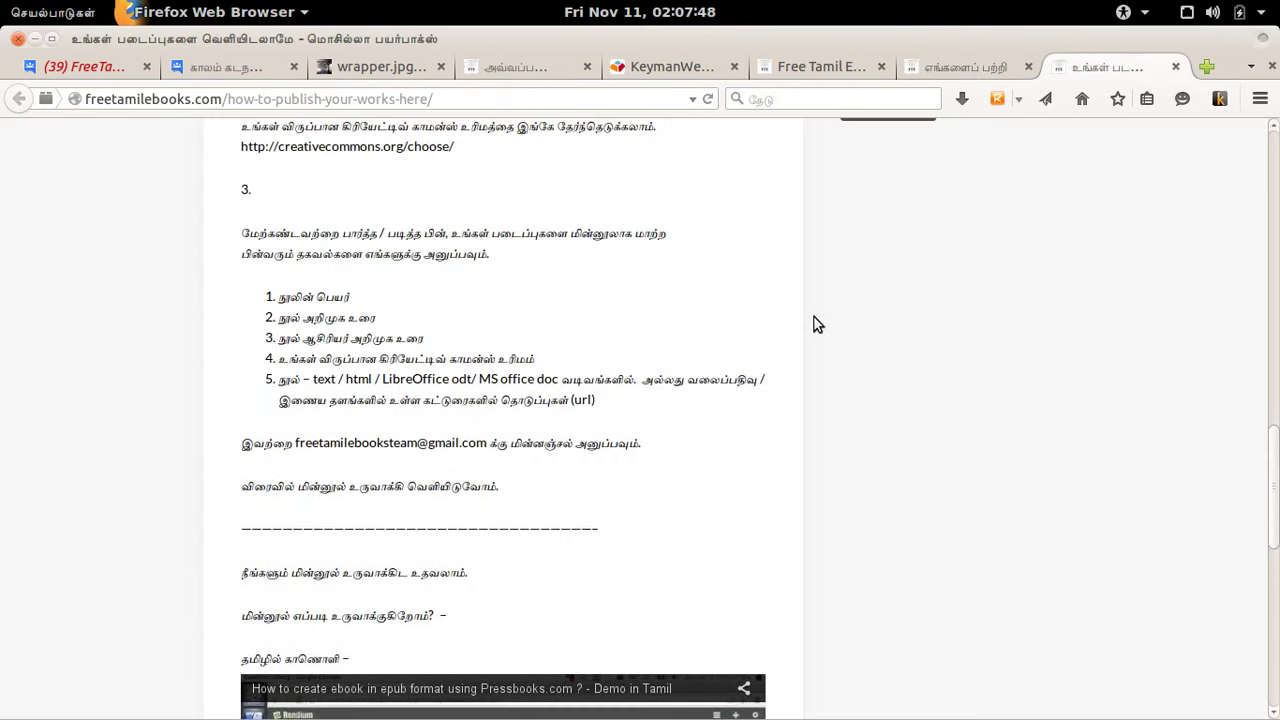
pyautogui.scroll(7, 814, 322)
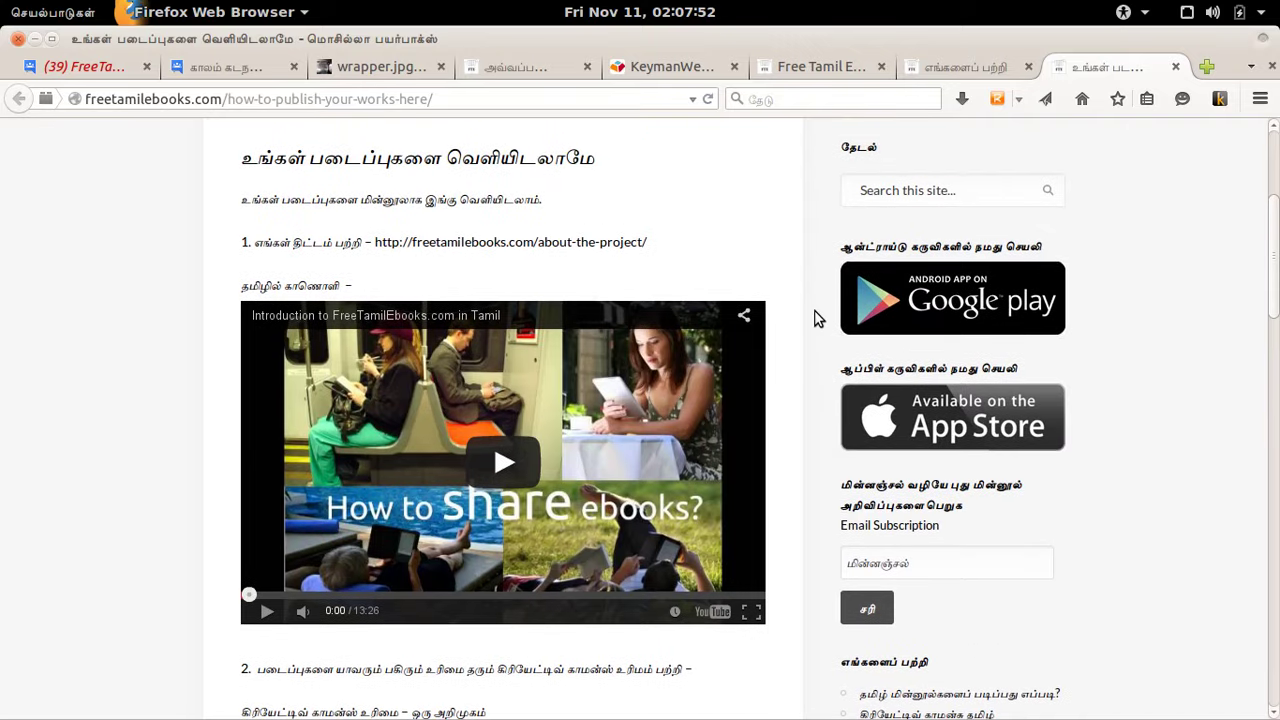
pyautogui.scroll(-1, 814, 318)
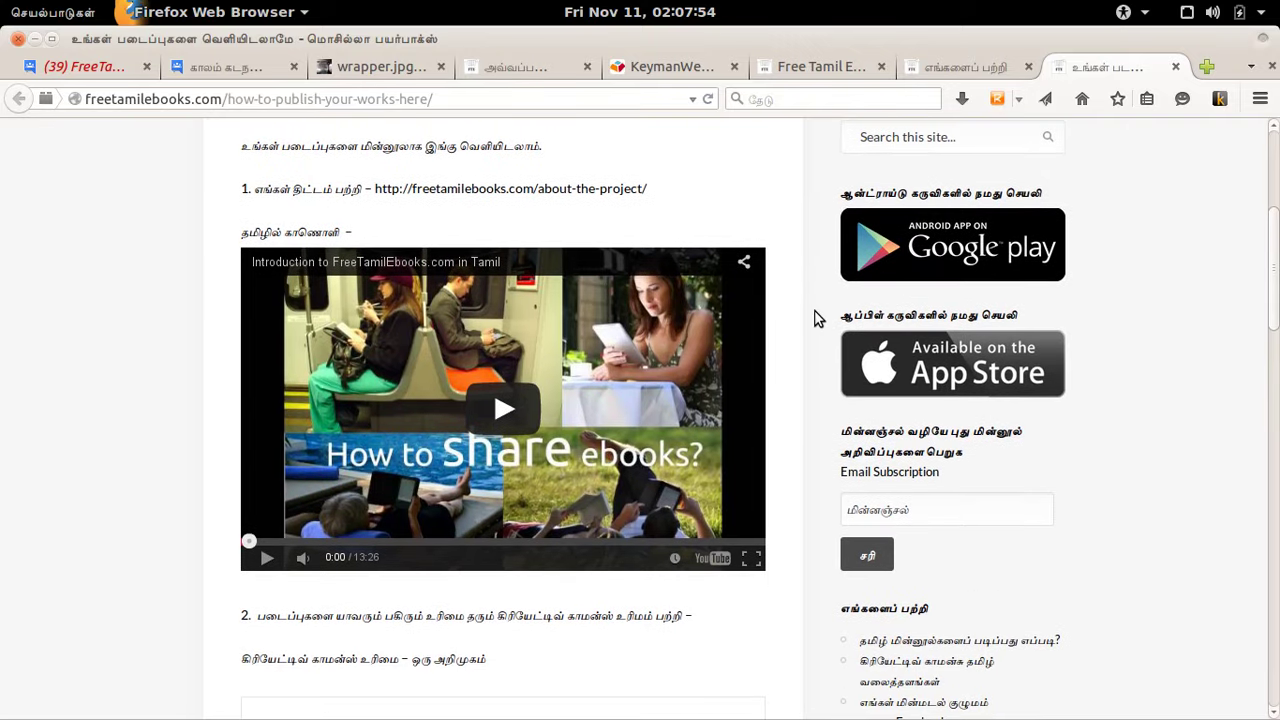
# Step: Switch to Writer, paste the "எங்களைப் பற்றி" heading on the new last page and put "FreeTamilEbooks.com" in front of it
pyautogui.hotkey('alt', 'Tab')
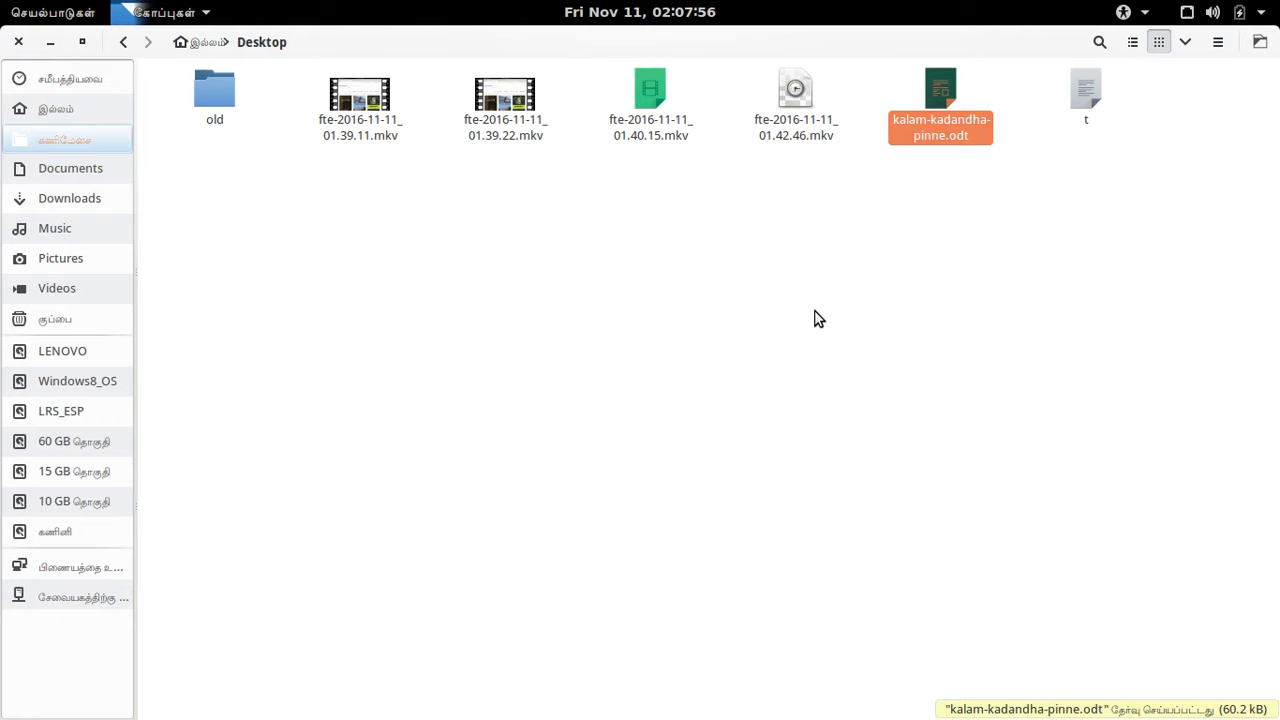
pyautogui.hotkey('alt', 'Tab')
pyautogui.hotkey('alt', 'Tab')
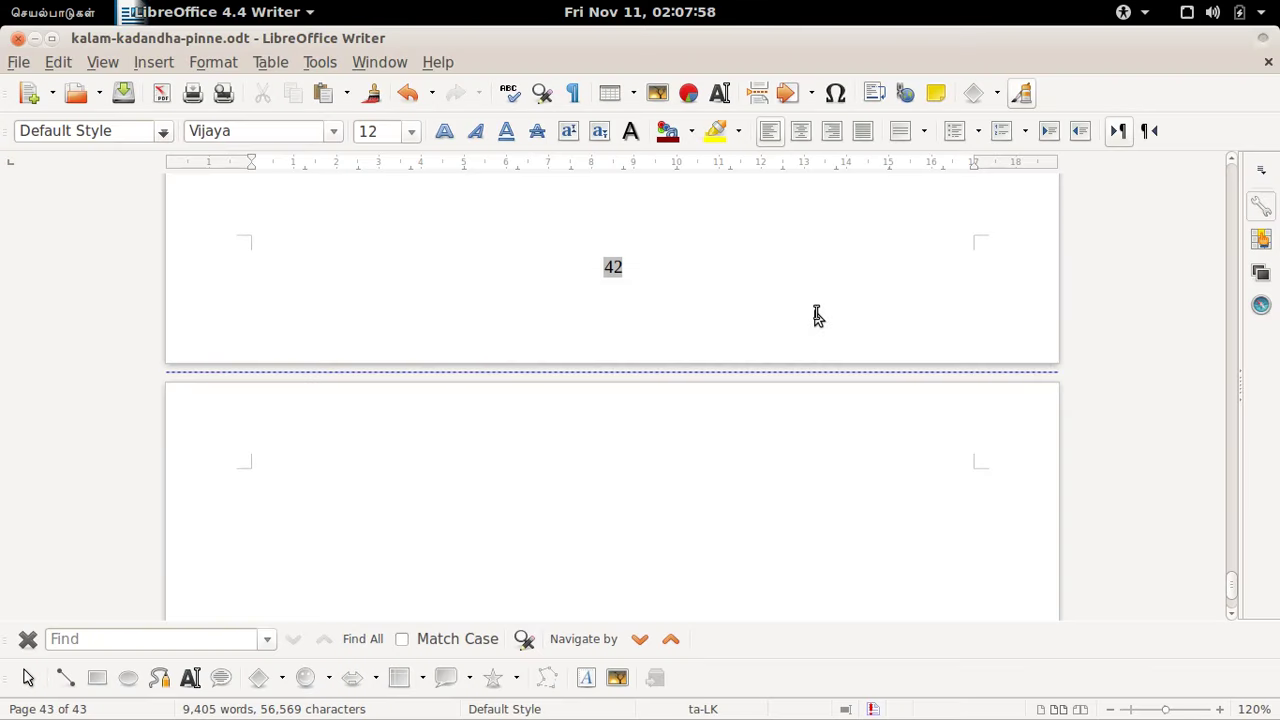
pyautogui.hotkey('ctrl', 'v')
pyautogui.write('FreeTam ')
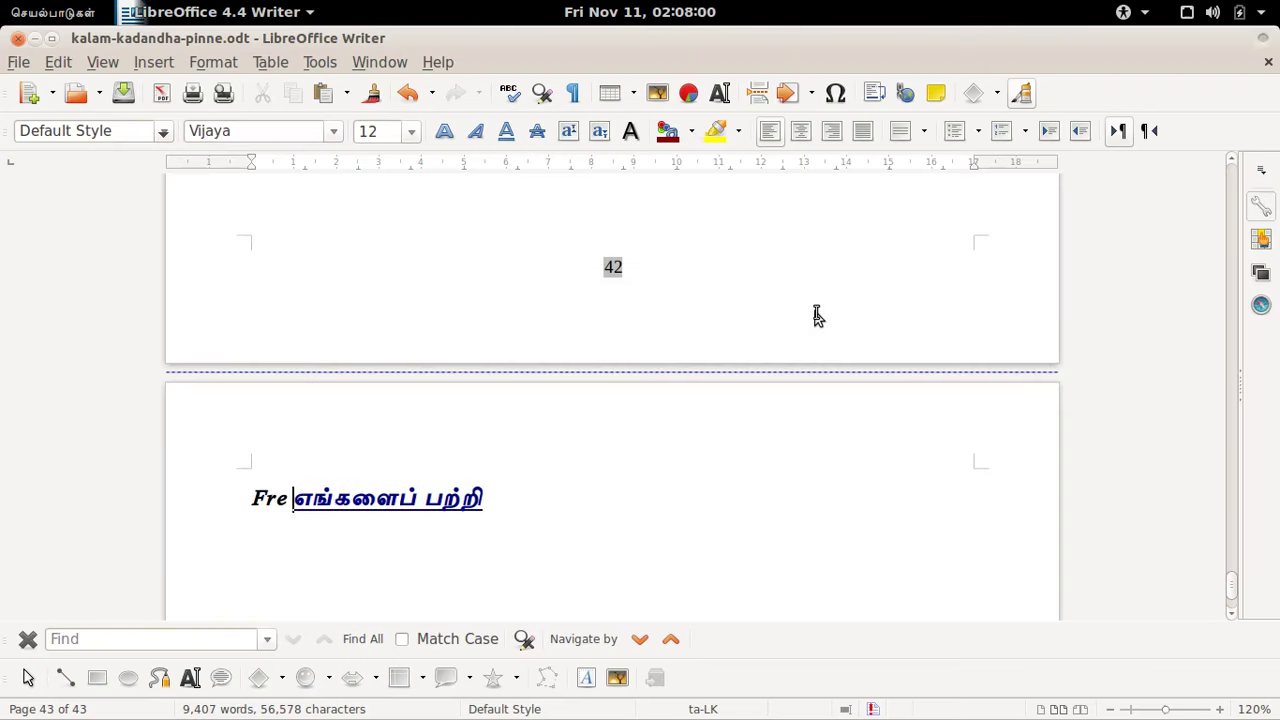
pyautogui.write('ilEbooks')
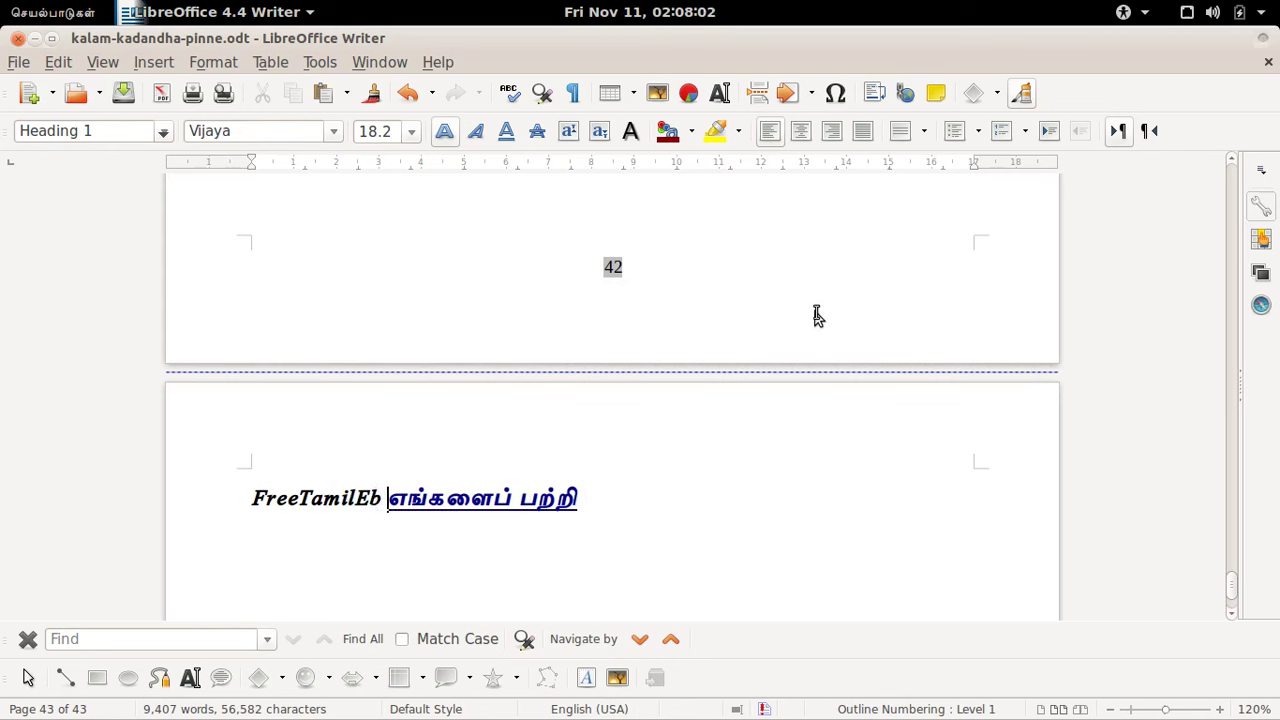
pyautogui.write('.com')
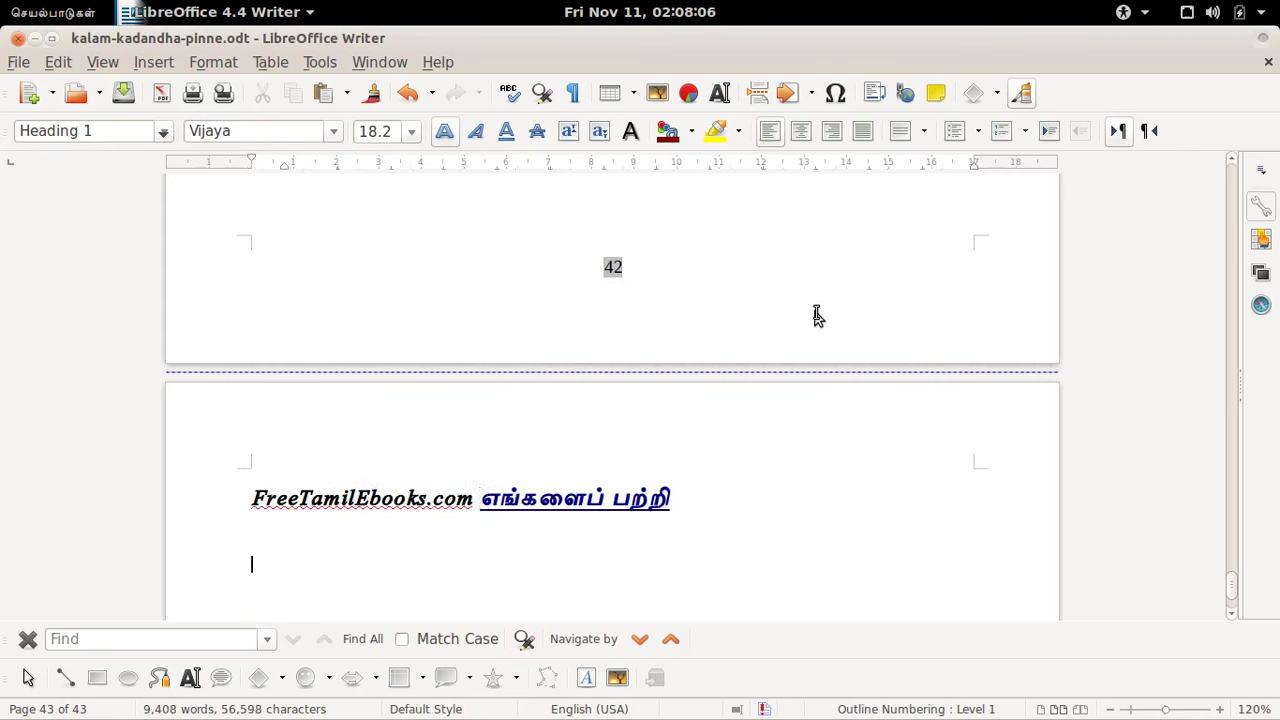
# Step: Back in Firefox, close the how-to-publish page and copy the full text under the "எங்களைப் பற்றி" heading on the about-the-project page
pyautogui.hotkey('alt', 'Tab')
pyautogui.hotkey('alt', 'Tab')
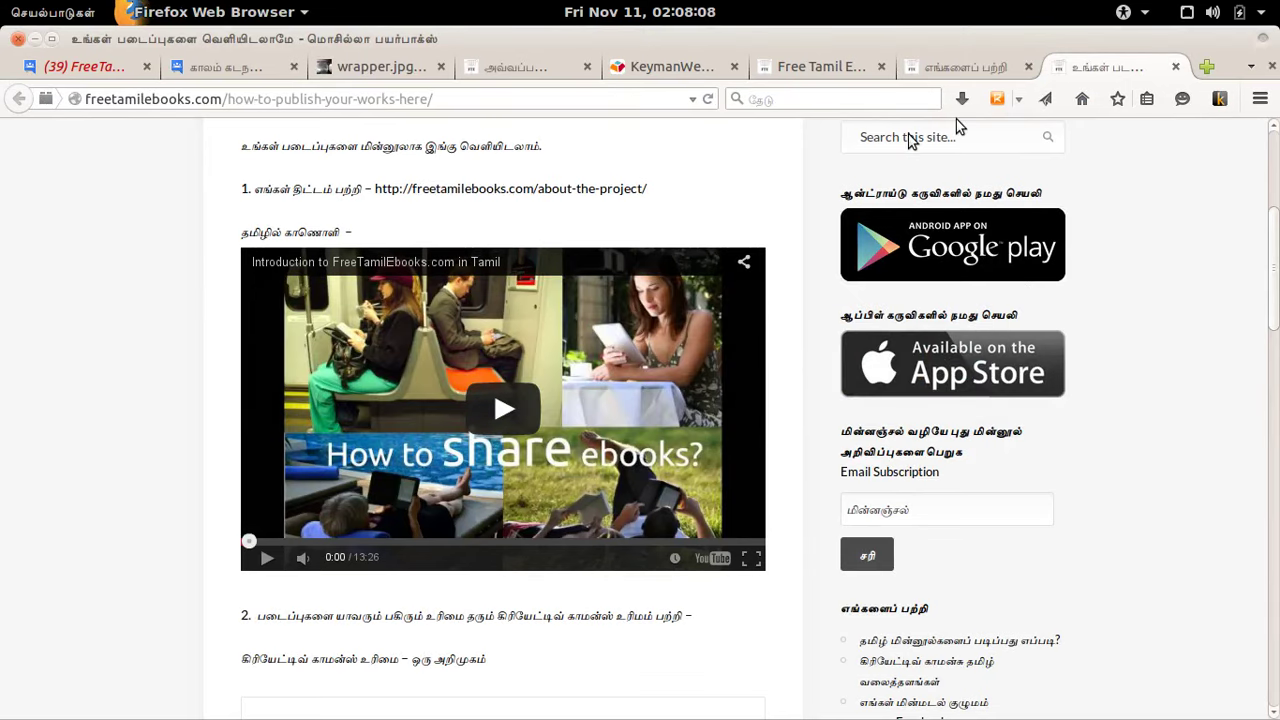
pyautogui.click(1175, 67)
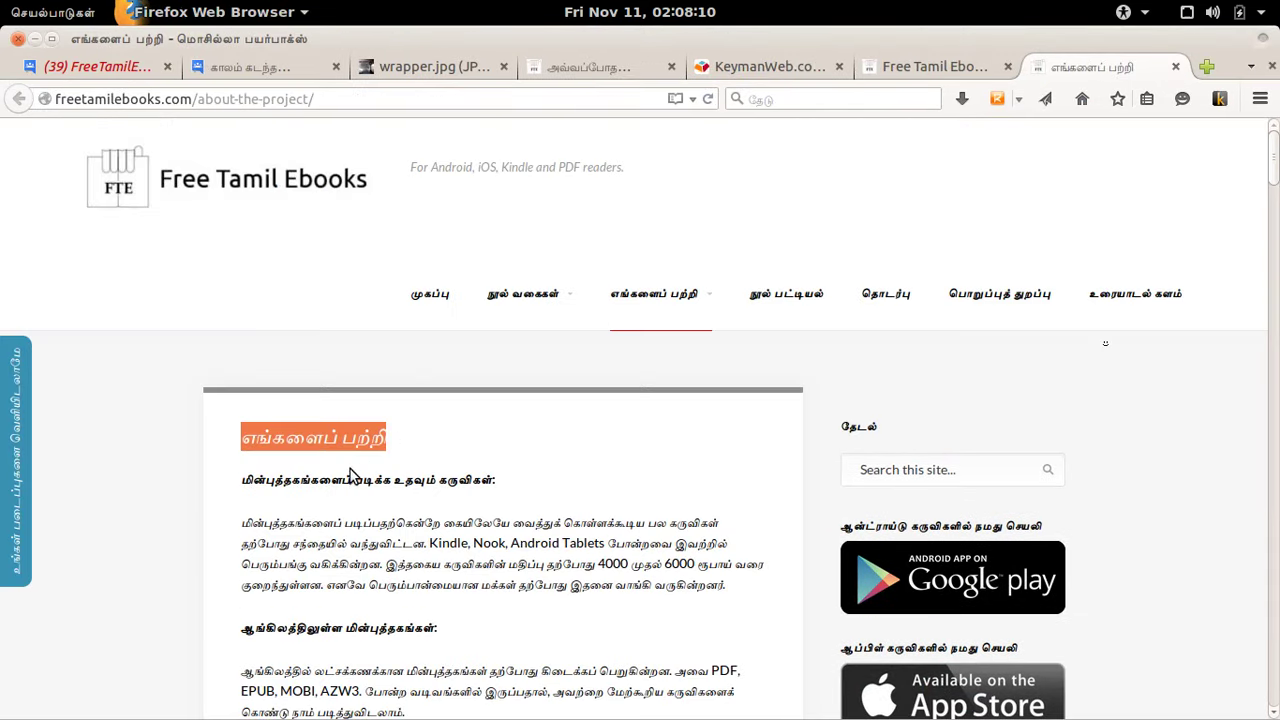
pyautogui.moveTo(240, 480); pyautogui.dragTo(433, 607)
pyautogui.scroll(-5, 433, 607)
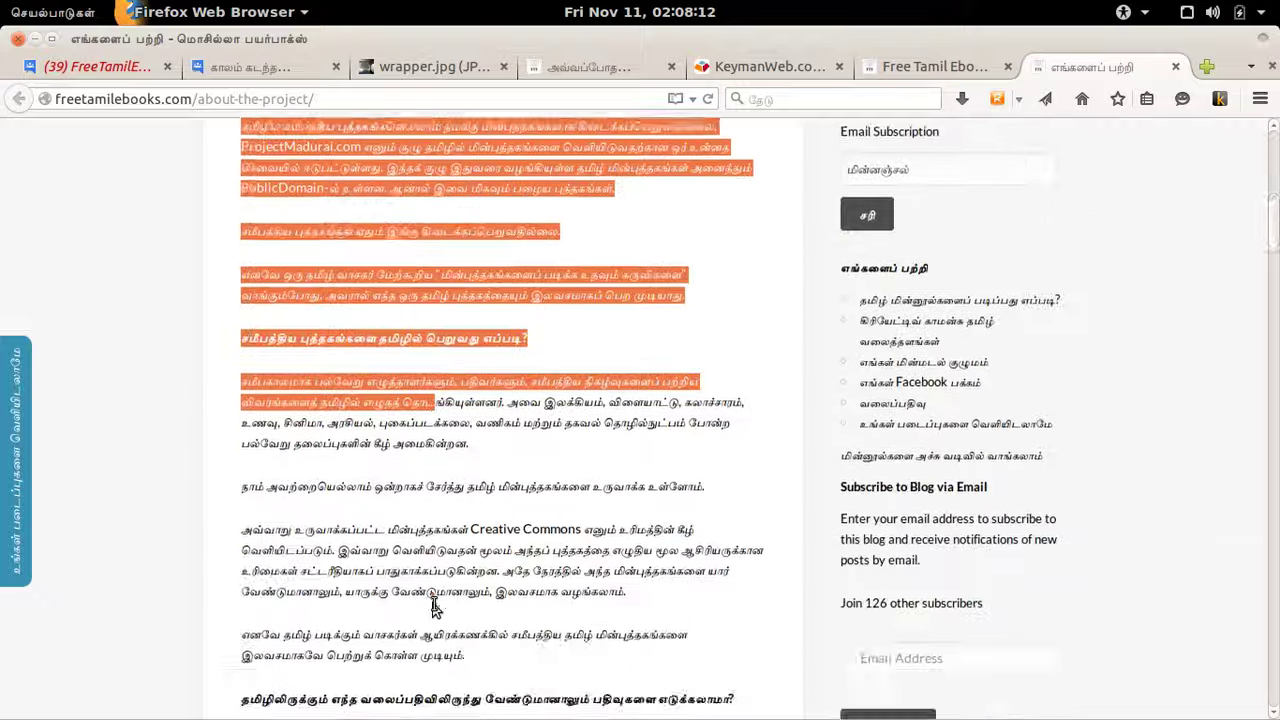
pyautogui.scroll(-15, 433, 607)
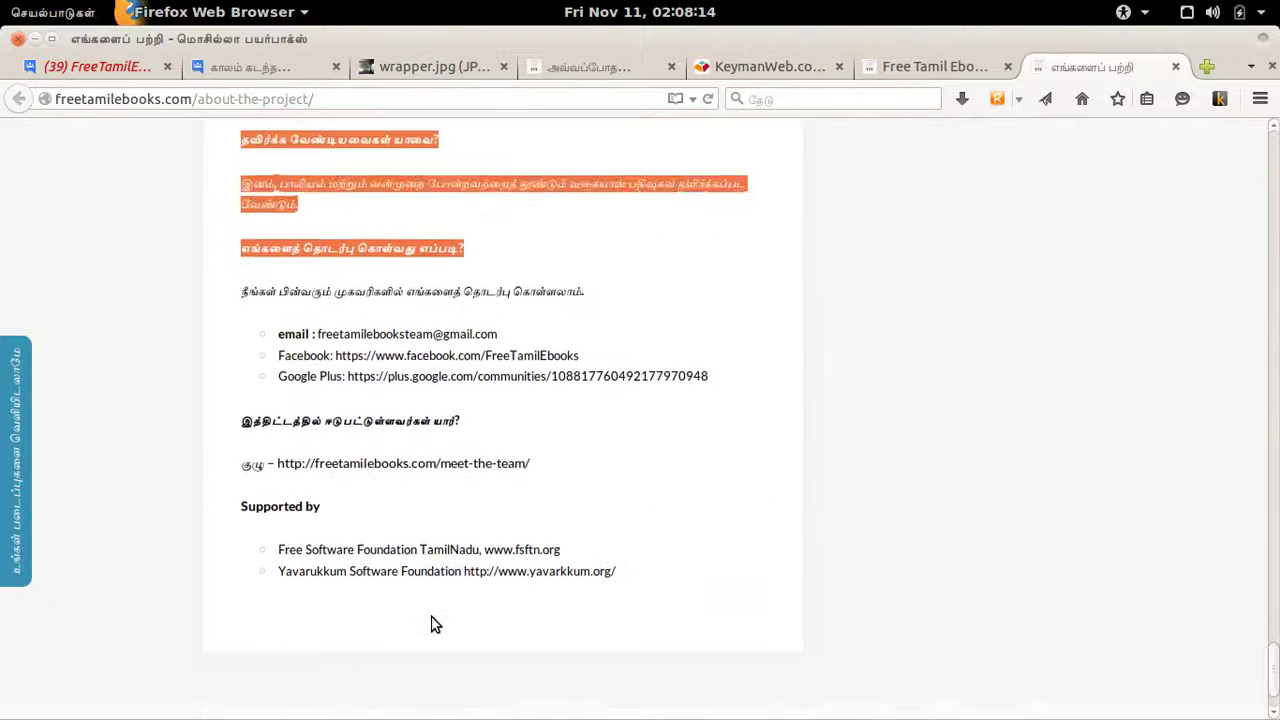
pyautogui.scroll(-2, 434, 622)
pyautogui.moveTo(434, 620); pyautogui.dragTo(430, 544)
# Step: Return to kalam-kadandha-pinne.odt in Writer and paste the copied about-the-project text below the "FreeTamilEbooks.com எங்களைப் பற்றி" heading
pyautogui.hotkey('alt', 'Tab')
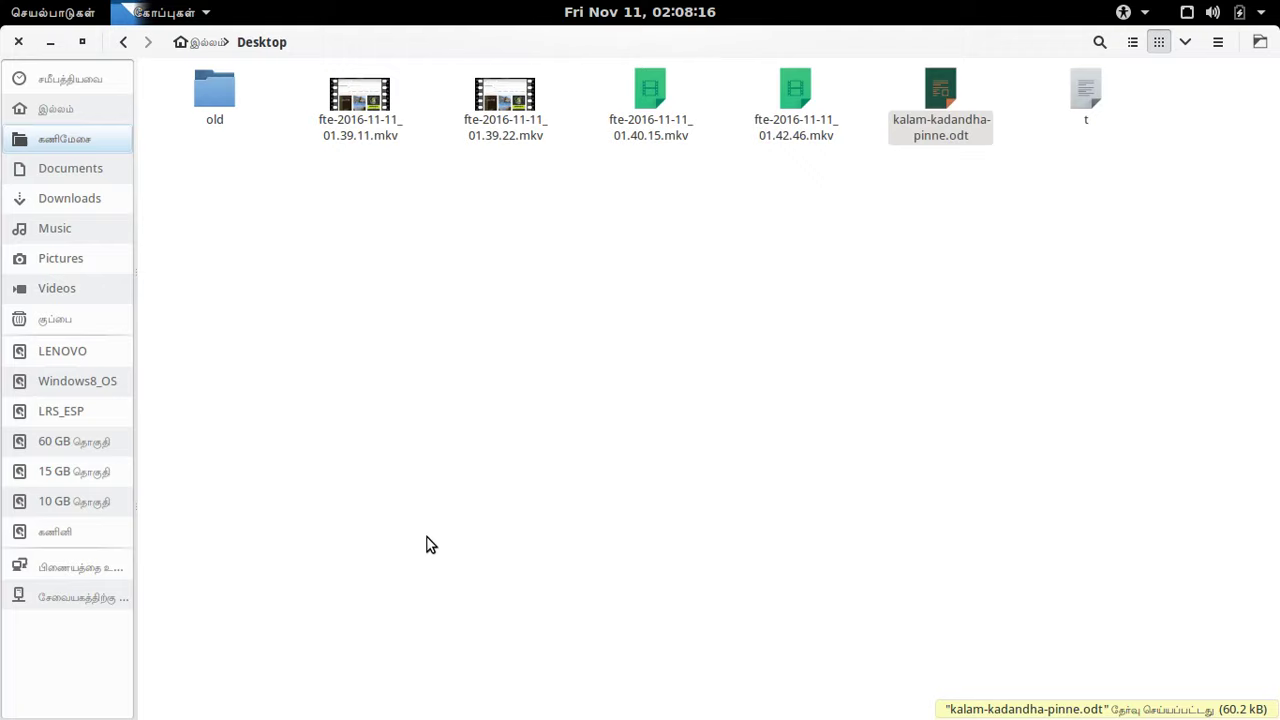
pyautogui.hotkey('alt', 'Tab')
pyautogui.hotkey('ctrl', 'v')
# Step: Check the pasted about-the-project section through to its "Supported by" list, including the font of its body text
pyautogui.scroll(-15, 430, 543)
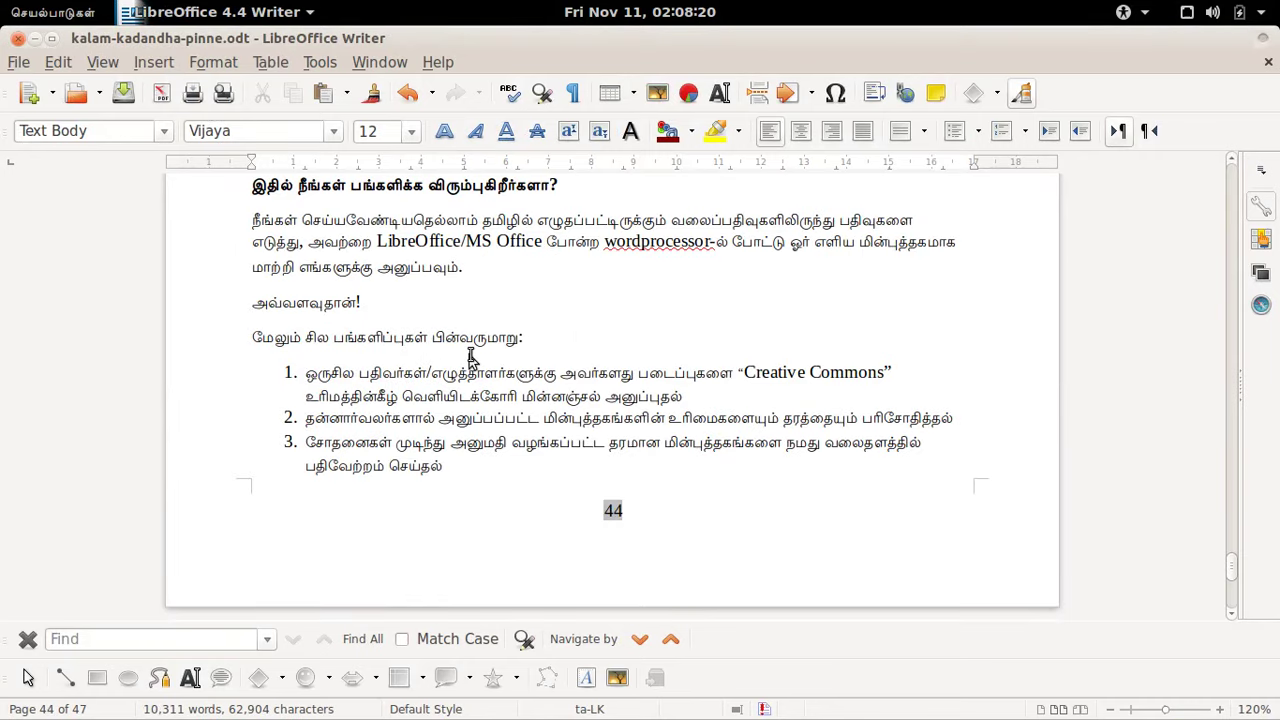
pyautogui.scroll(-20, 471, 360)
pyautogui.scroll(-10, 471, 364)
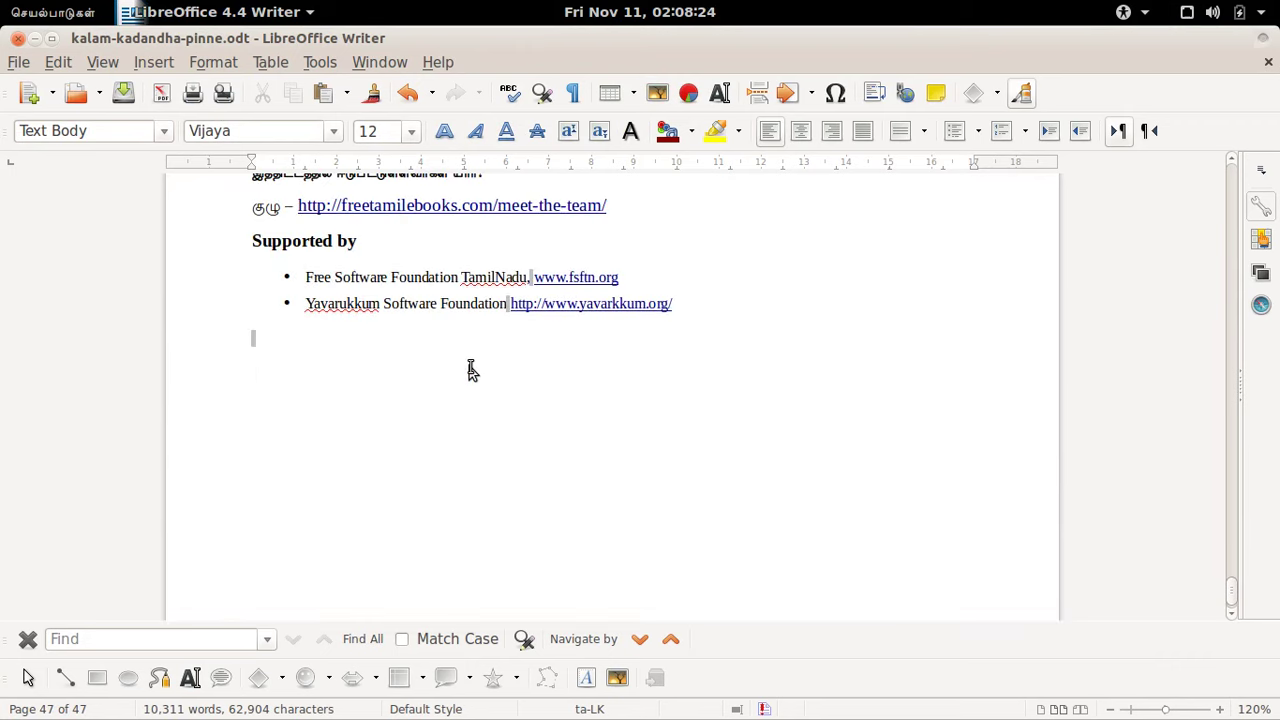
pyautogui.scroll(20, 471, 368)
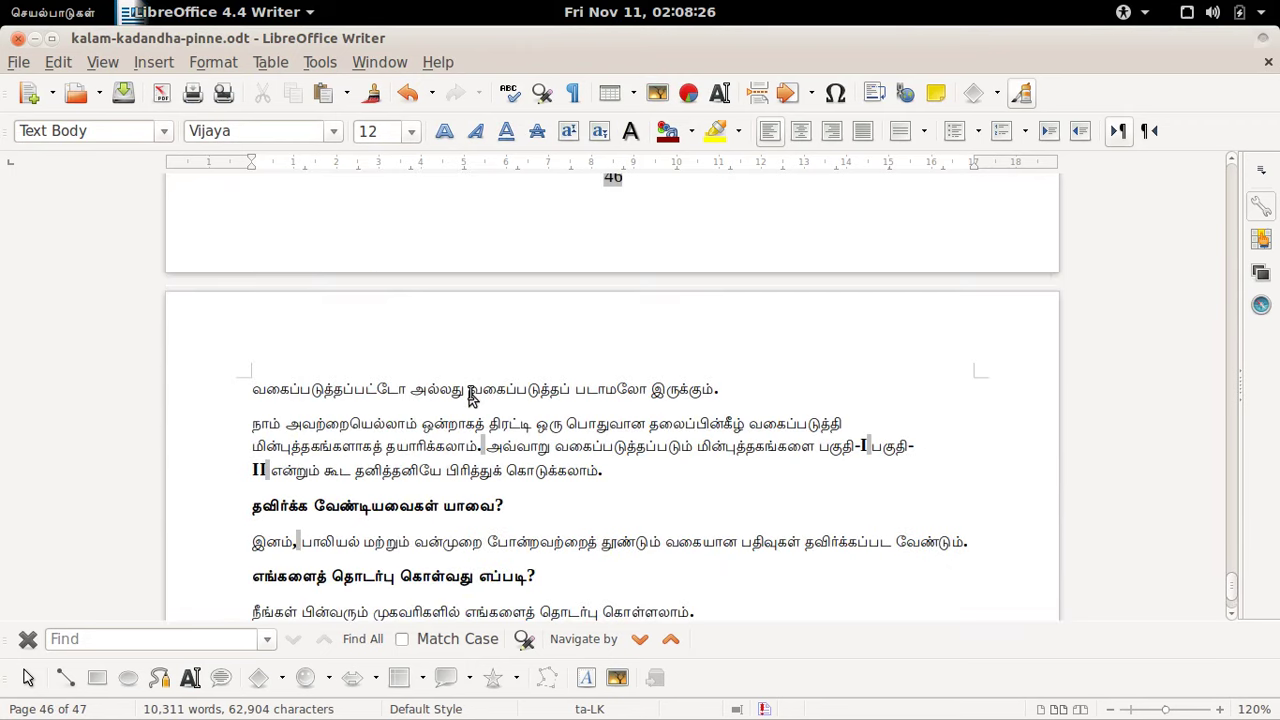
pyautogui.click(469, 390)
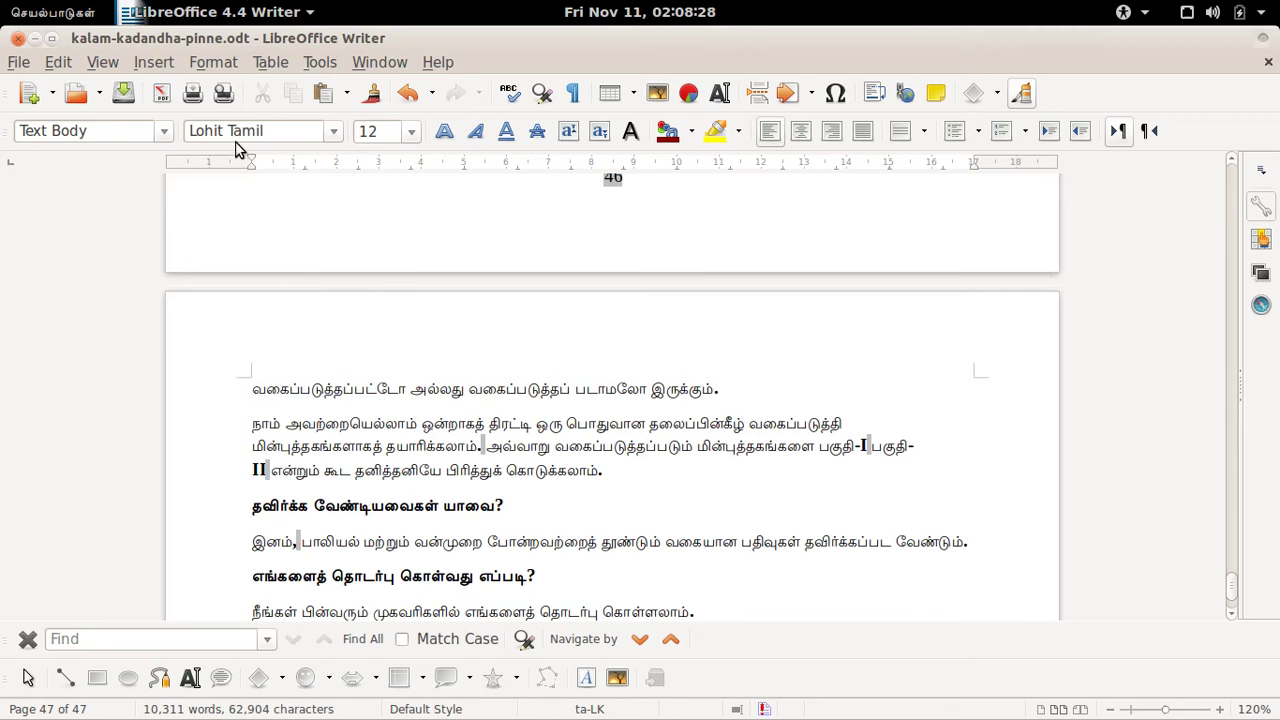
pyautogui.scroll(-10, 535, 490)
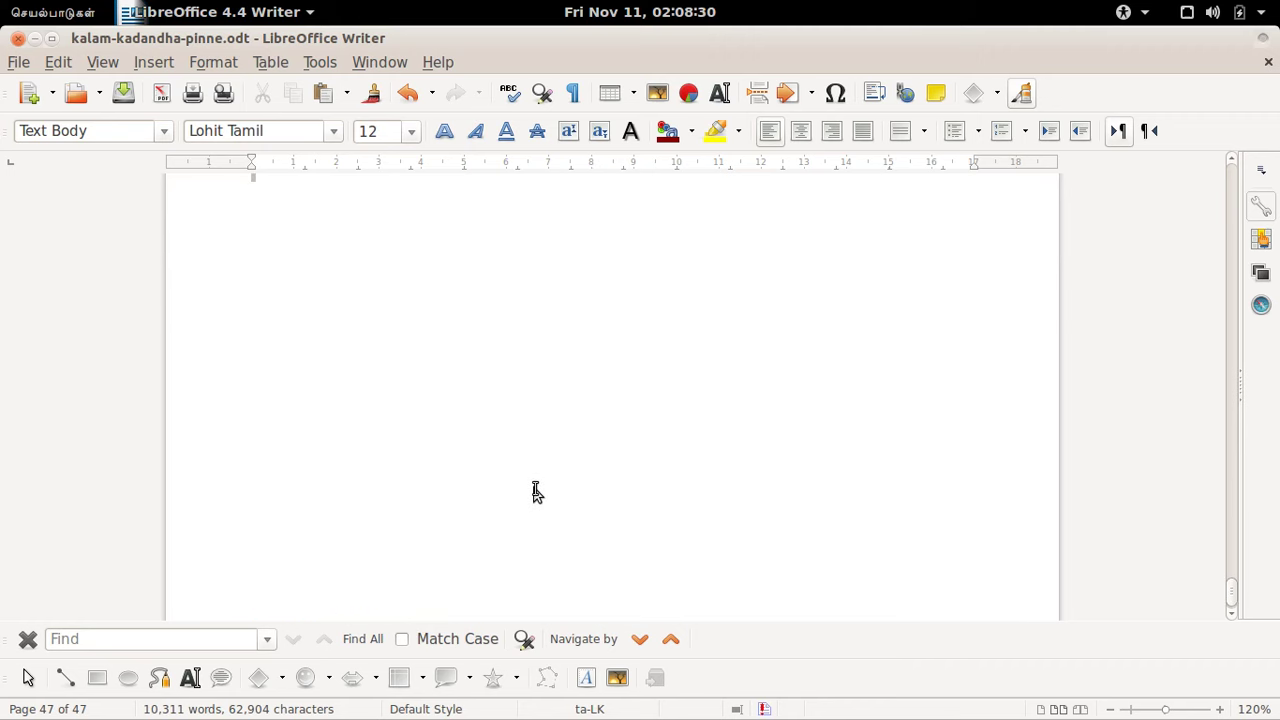
pyautogui.scroll(2, 530, 460)
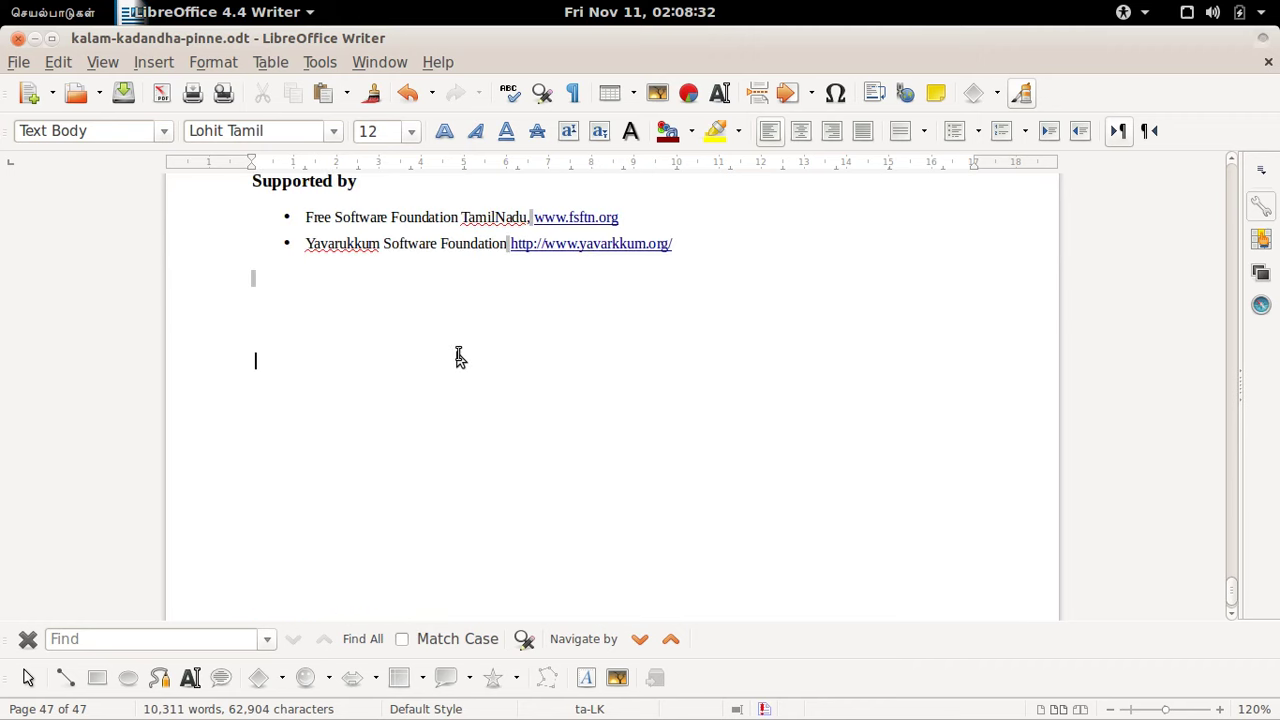
# Step: Format the closing FreeTamilEbooks.com section, from the subheading மின்புத்தகங்களைப் படிக்க உதவும் கருவிகள்: to the document's end, in Vijaya at size 12
pyautogui.hotkey('shift', 'Up')
pyautogui.hotkey('shift', 'Up')
pyautogui.hotkey('shift', 'Up')
pyautogui.hotkey('shift', 'Up')
pyautogui.hotkey('shift', 'Up')
pyautogui.hotkey('shift', 'Up')
pyautogui.hotkey('shift', 'Up')
pyautogui.hotkey('shift', 'Up')
pyautogui.hotkey('shift', 'Up')
pyautogui.hotkey('shift', 'Up')
pyautogui.hotkey('shift', 'Up')
pyautogui.hotkey('shift', 'Up')
pyautogui.hotkey('shift', 'Up')
pyautogui.hotkey('shift', 'Up')
pyautogui.hotkey('shift', 'Up')
pyautogui.hotkey('shift', 'Up')
pyautogui.hotkey('shift', 'Up')
pyautogui.hotkey('shift', 'Up')
pyautogui.hotkey('shift', 'Up')
pyautogui.hotkey('shift', 'Up')
pyautogui.hotkey('shift', 'Up')
pyautogui.hotkey('shift', 'Up')
pyautogui.hotkey('shift', 'Up')
pyautogui.hotkey('shift', 'Up')
pyautogui.hotkey('shift', 'Up')
pyautogui.hotkey('shift', 'Up')
pyautogui.hotkey('shift', 'Up')
pyautogui.hotkey('shift', 'Up')
pyautogui.hotkey('shift', 'Up')
pyautogui.hotkey('shift', 'Up')
pyautogui.hotkey('shift', 'Up')
pyautogui.hotkey('shift', 'Up')
pyautogui.hotkey('shift', 'Up')
pyautogui.hotkey('shift', 'Up')
pyautogui.hotkey('shift', 'Up')
pyautogui.hotkey('shift', 'Up')
pyautogui.hotkey('shift', 'Up')
pyautogui.hotkey('shift', 'Up')
pyautogui.hotkey('shift', 'Up')
pyautogui.hotkey('shift', 'Up')
pyautogui.hotkey('shift', 'Up')
pyautogui.hotkey('shift', 'Up')
pyautogui.hotkey('shift', 'Up')
pyautogui.hotkey('shift', 'Up')
pyautogui.hotkey('shift', 'Up')
pyautogui.hotkey('shift', 'Up')
pyautogui.hotkey('shift', 'Up')
pyautogui.hotkey('shift', 'Up')
pyautogui.hotkey('shift', 'Up')
pyautogui.hotkey('shift', 'Up')
pyautogui.hotkey('shift', 'Up')
pyautogui.hotkey('shift', 'Up')
pyautogui.hotkey('shift', 'Up')
pyautogui.hotkey('shift', 'Up')
pyautogui.hotkey('shift', 'Up')
pyautogui.hotkey('shift', 'Up')
pyautogui.hotkey('shift', 'Up')
pyautogui.hotkey('shift', 'Up')
pyautogui.hotkey('shift', 'Up')
pyautogui.hotkey('shift', 'Up')
pyautogui.hotkey('shift', 'Up')
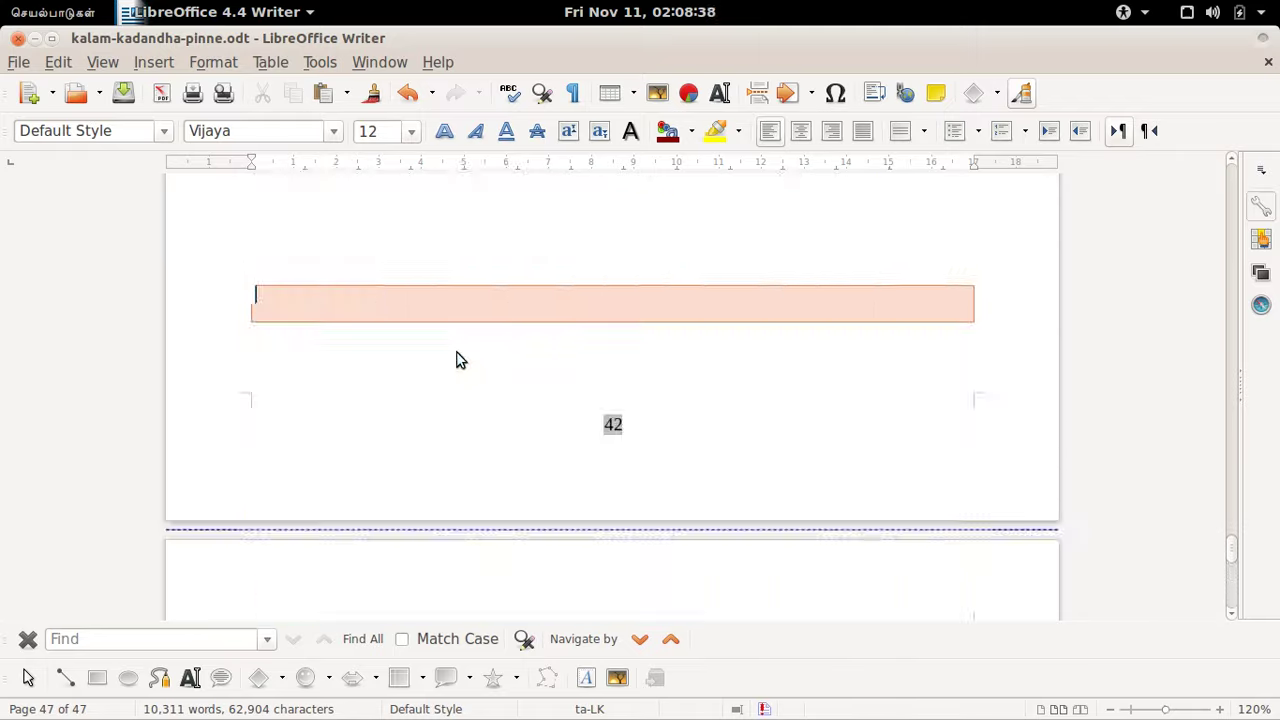
pyautogui.hotkey('shift', 'Down')
pyautogui.hotkey('shift', 'Down')
pyautogui.hotkey('shift', 'Down')
pyautogui.hotkey('shift', 'Down')
pyautogui.hotkey('shift', 'Down')
pyautogui.hotkey('shift', 'Down')
pyautogui.hotkey('shift', 'Down')
pyautogui.hotkey('shift', 'Down')
pyautogui.hotkey('shift', 'Down')
pyautogui.hotkey('shift', 'Down')
pyautogui.hotkey('shift', 'Down')
pyautogui.hotkey('shift', 'Down')
pyautogui.hotkey('shift', 'Down')
pyautogui.hotkey('shift', 'Down')
pyautogui.hotkey('shift', 'Down')
pyautogui.hotkey('shift', 'Up')
pyautogui.hotkey('shift', 'Up')
pyautogui.hotkey('shift', 'Up')
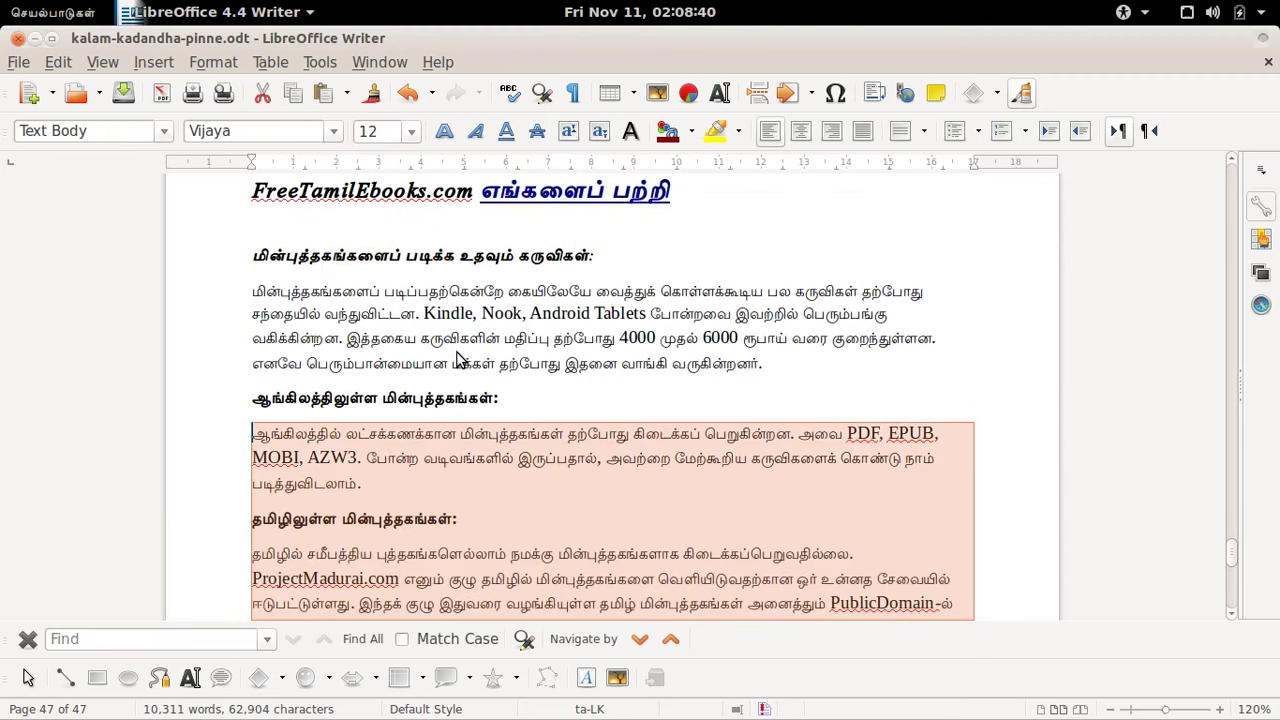
pyautogui.hotkey('shift', 'Up')
pyautogui.hotkey('shift', 'Up')
pyautogui.hotkey('shift', 'Up')
pyautogui.hotkey('shift', 'Up')
pyautogui.hotkey('shift', 'Up')
pyautogui.hotkey('shift', 'Up')
pyautogui.hotkey('shift', 'Up')
pyautogui.hotkey('shift', 'Up')
pyautogui.hotkey('shift', 'Down')
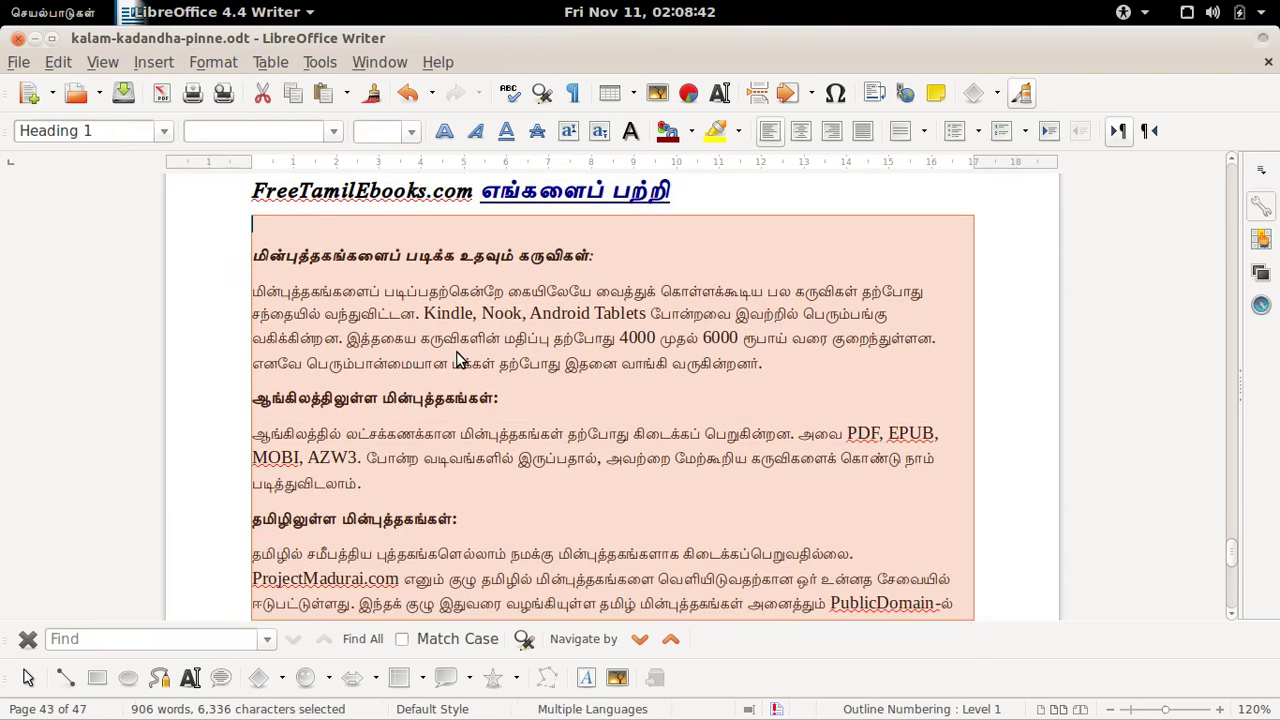
pyautogui.hotkey('shift', 'Down')
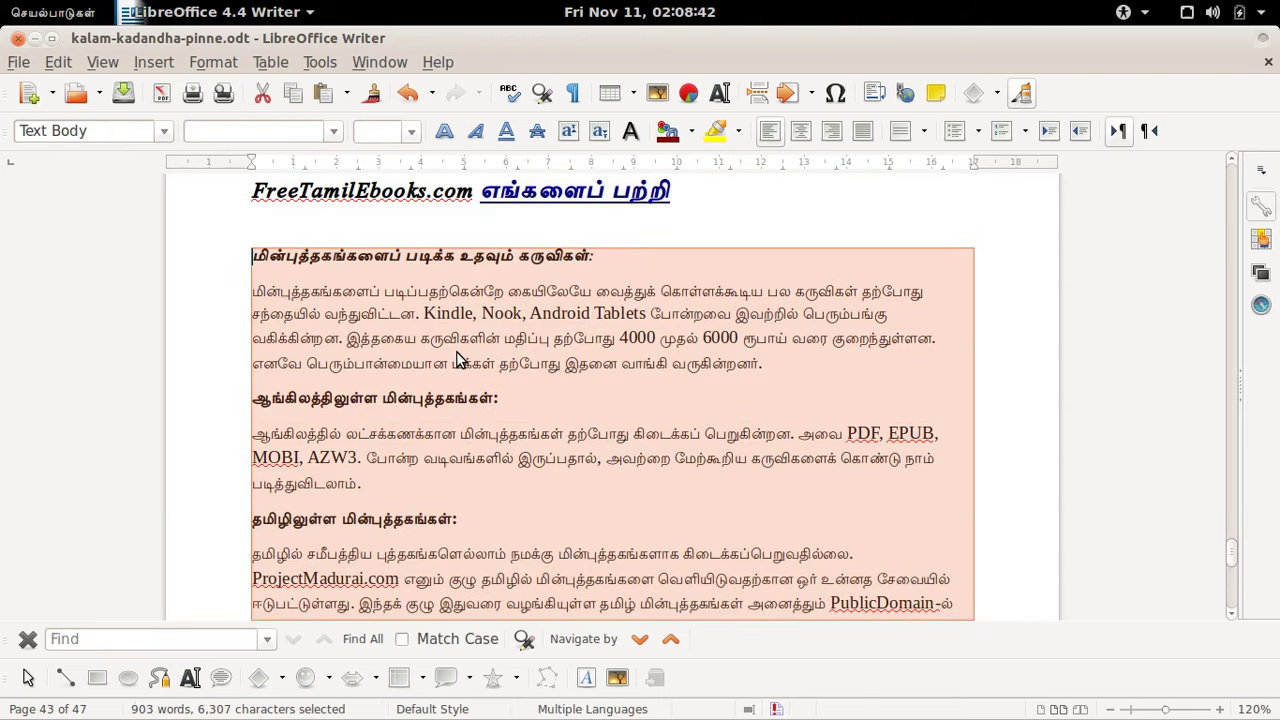
pyautogui.click(333, 131)
pyautogui.click(329, 155)
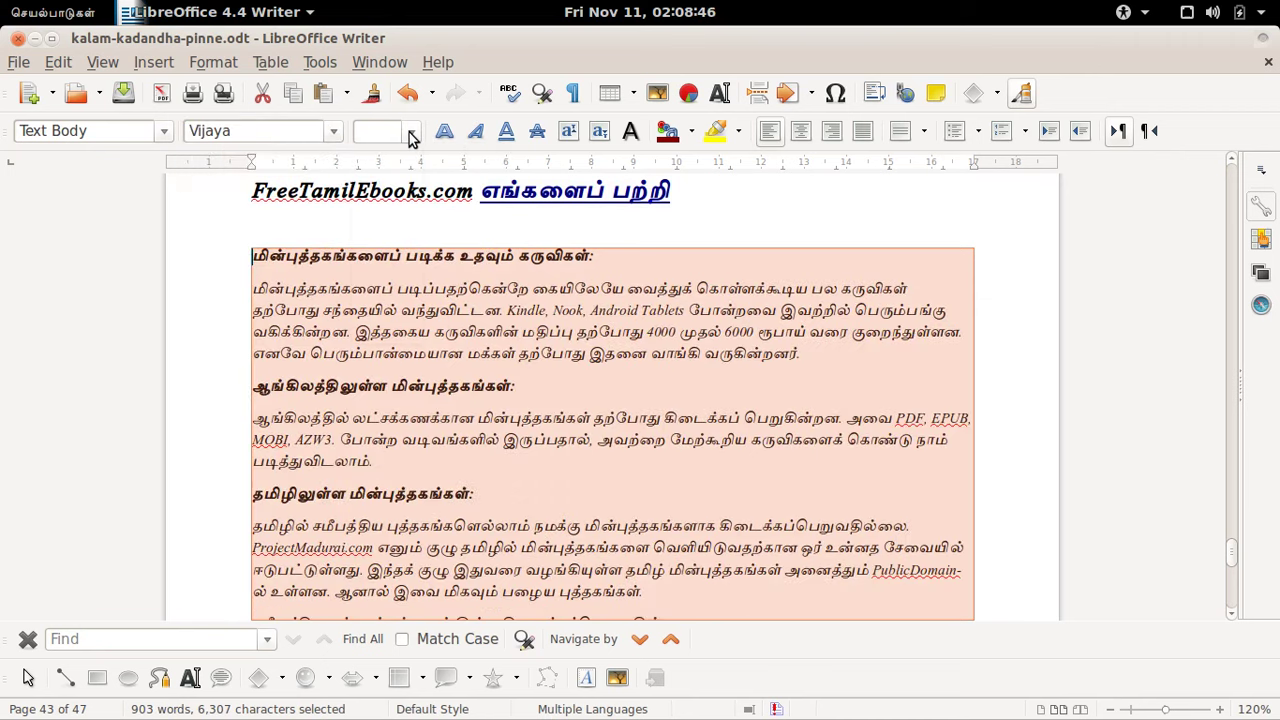
pyautogui.click(411, 131)
pyautogui.click(372, 242)
pyautogui.click(400, 290)
# Step: Remove the underline from எங்களைப் பற்றி in the FreeTamilEbooks.com heading and save the document
pyautogui.tripleClick(357, 193)
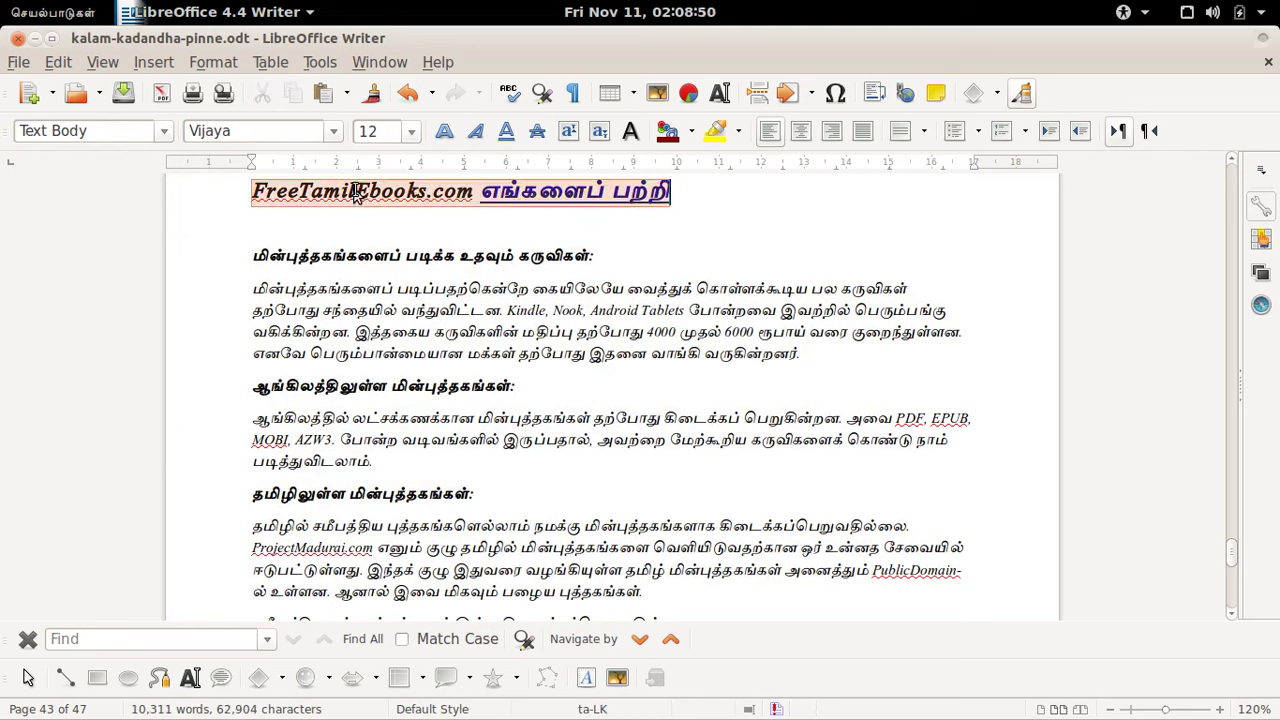
pyautogui.click(252, 264)
pyautogui.click(555, 190)
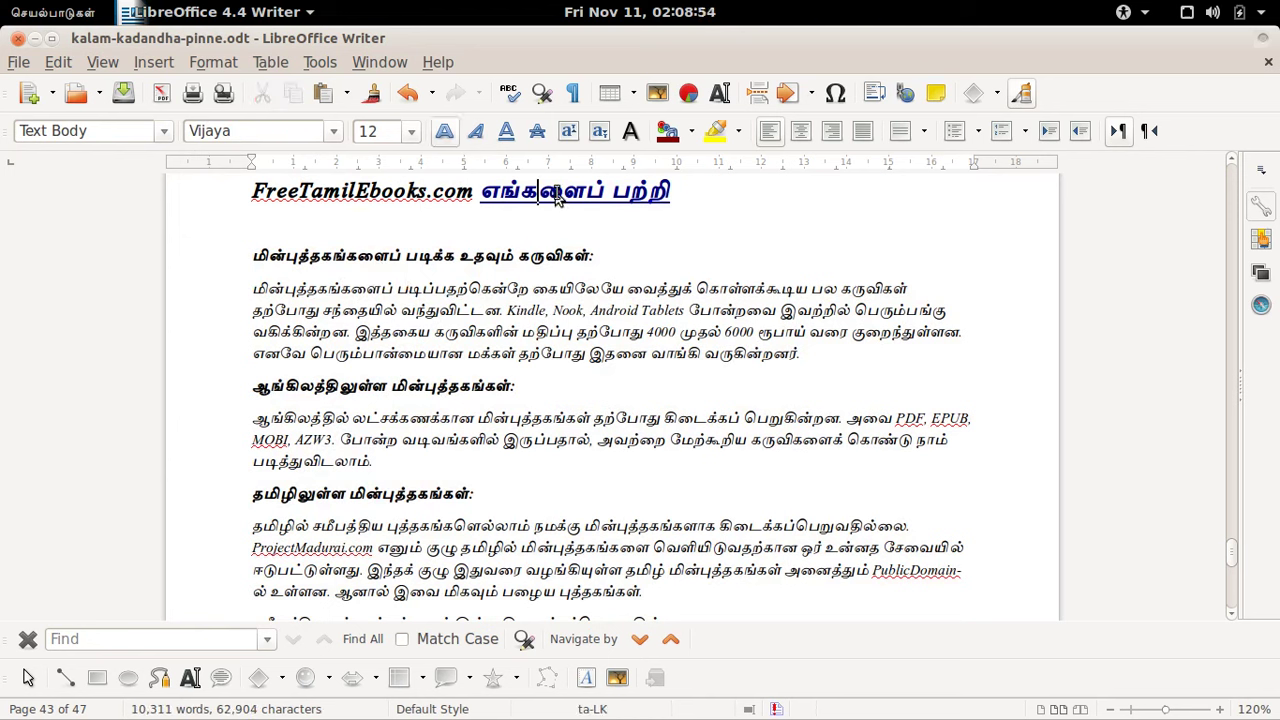
pyautogui.click(507, 135)
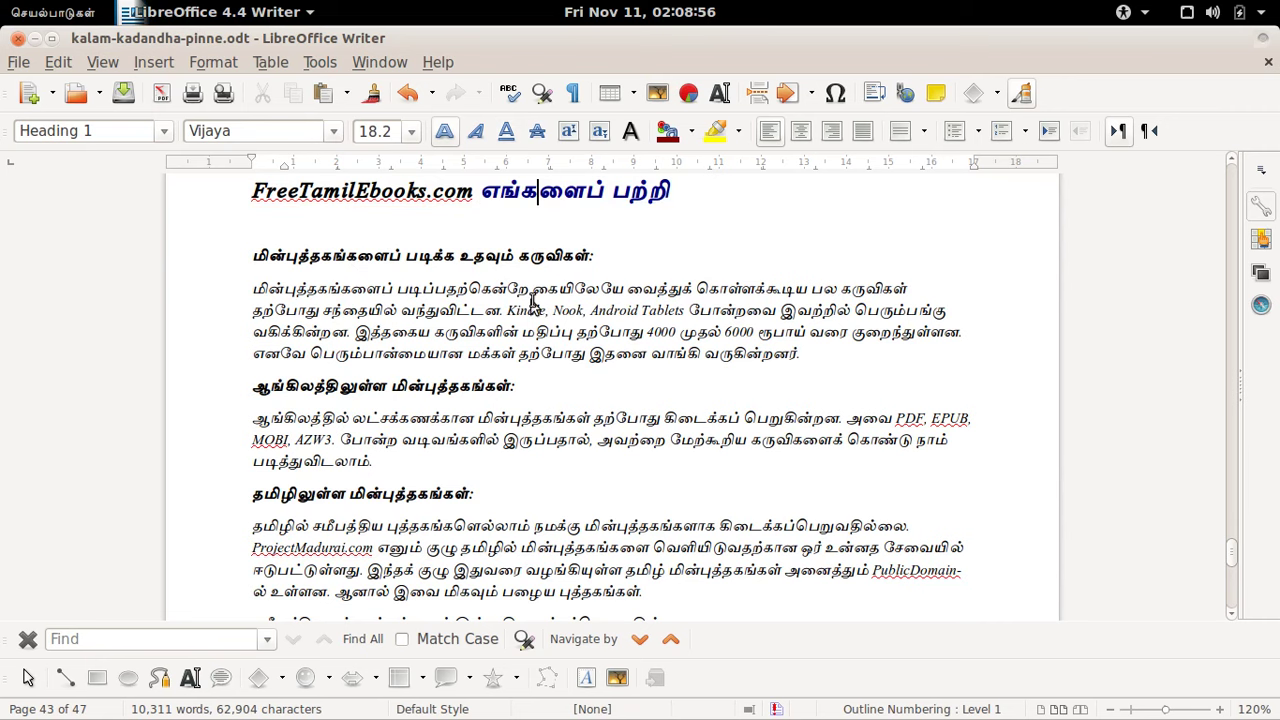
pyautogui.hotkey('ctrl', 's')
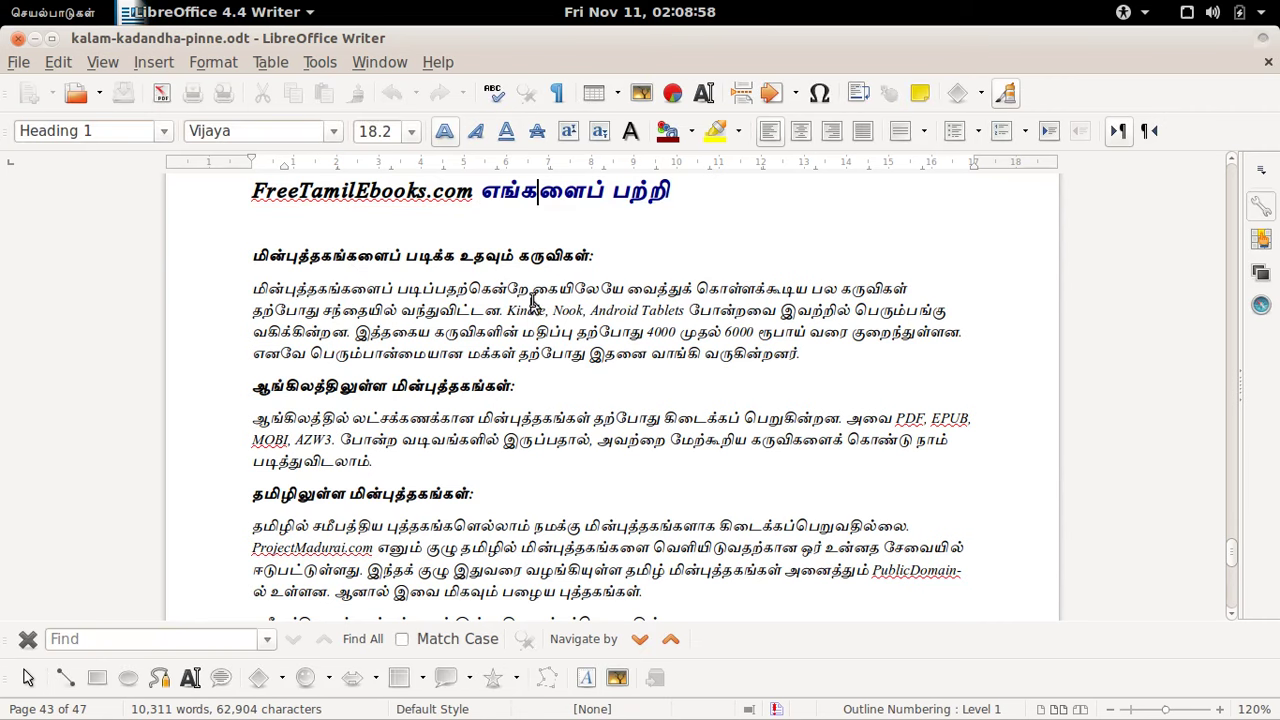
# Step: Modify the Heading 1 paragraph style used by the chapter 10 heading, setting its CTL font family to Vijaya
pyautogui.scroll(20, 533, 293)
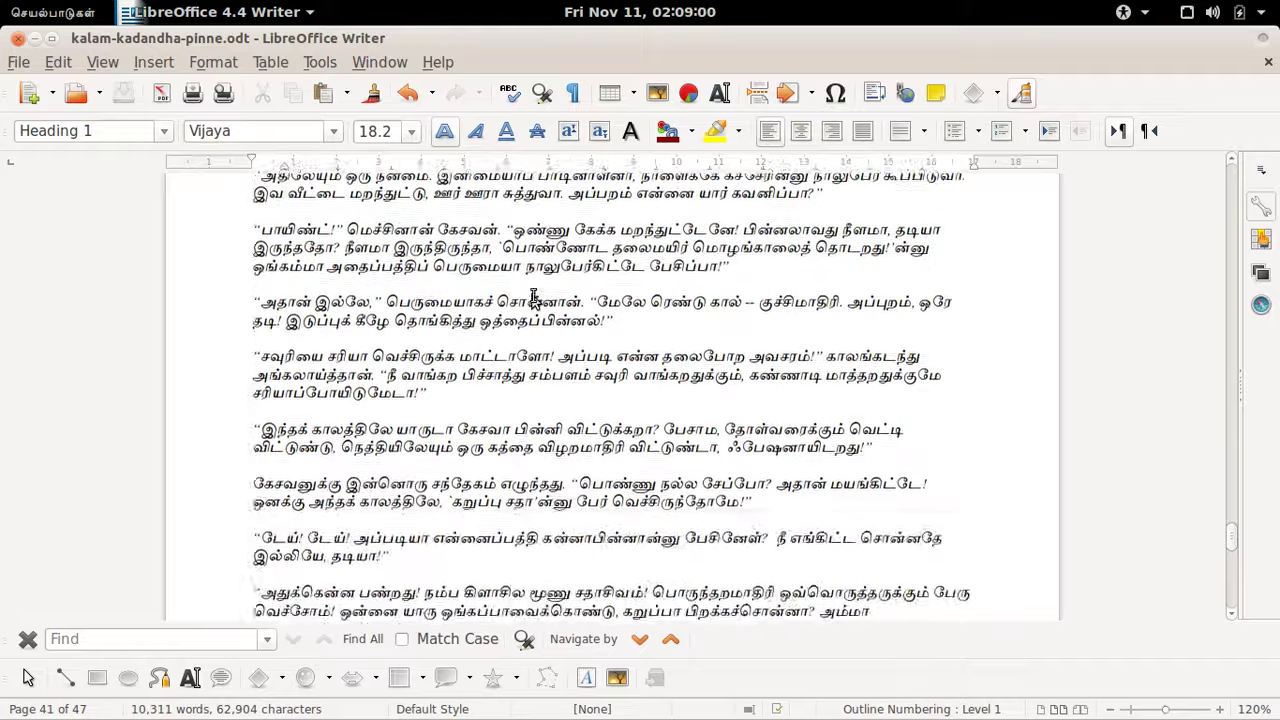
pyautogui.scroll(20, 533, 293)
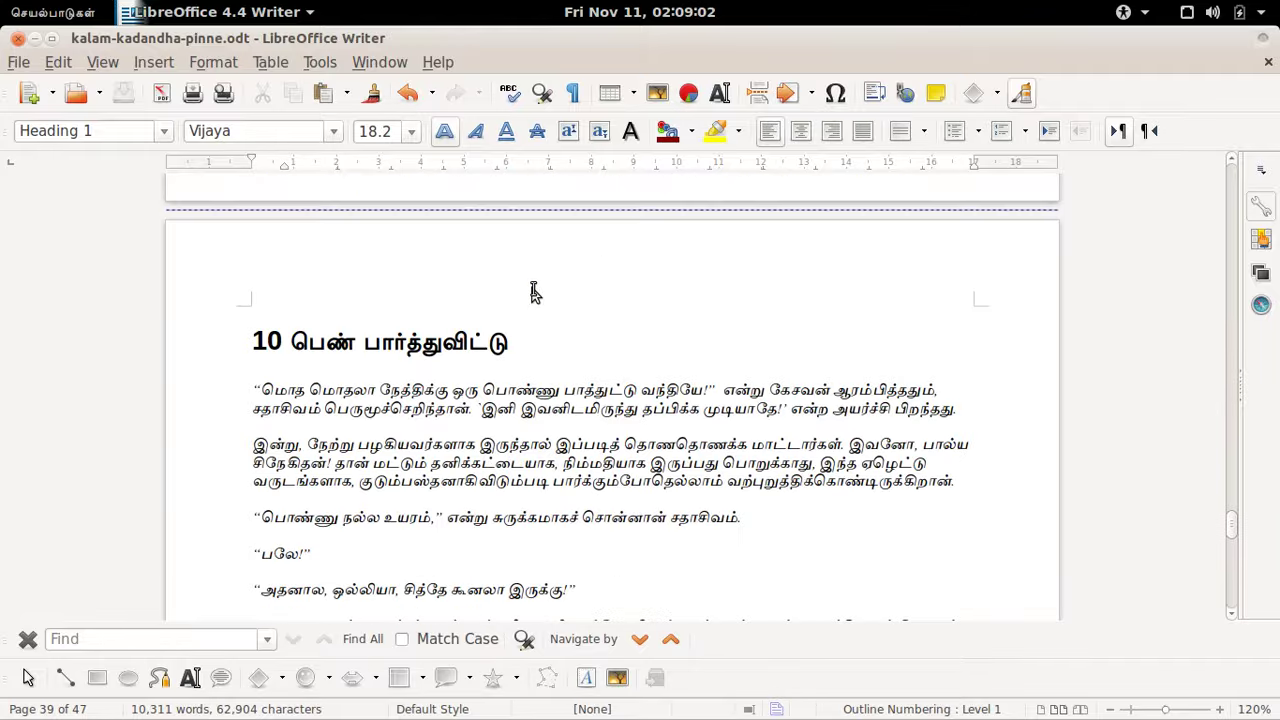
pyautogui.click(427, 345)
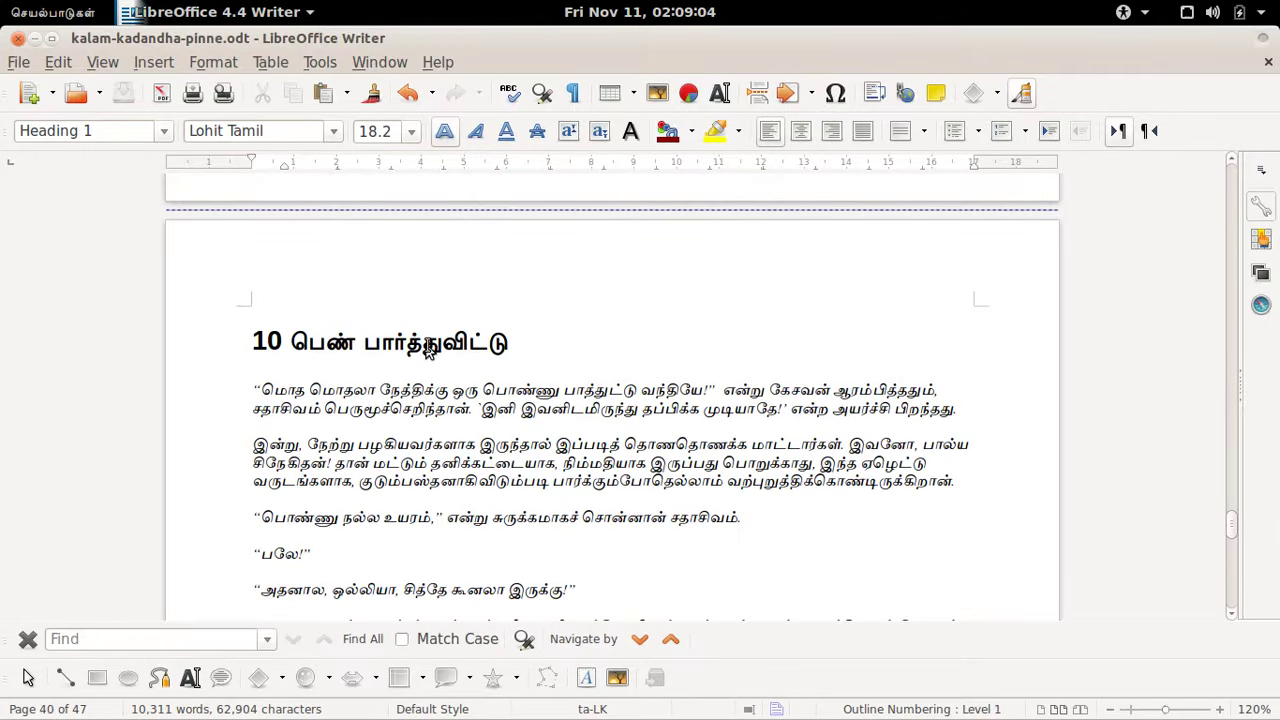
pyautogui.click(162, 132)
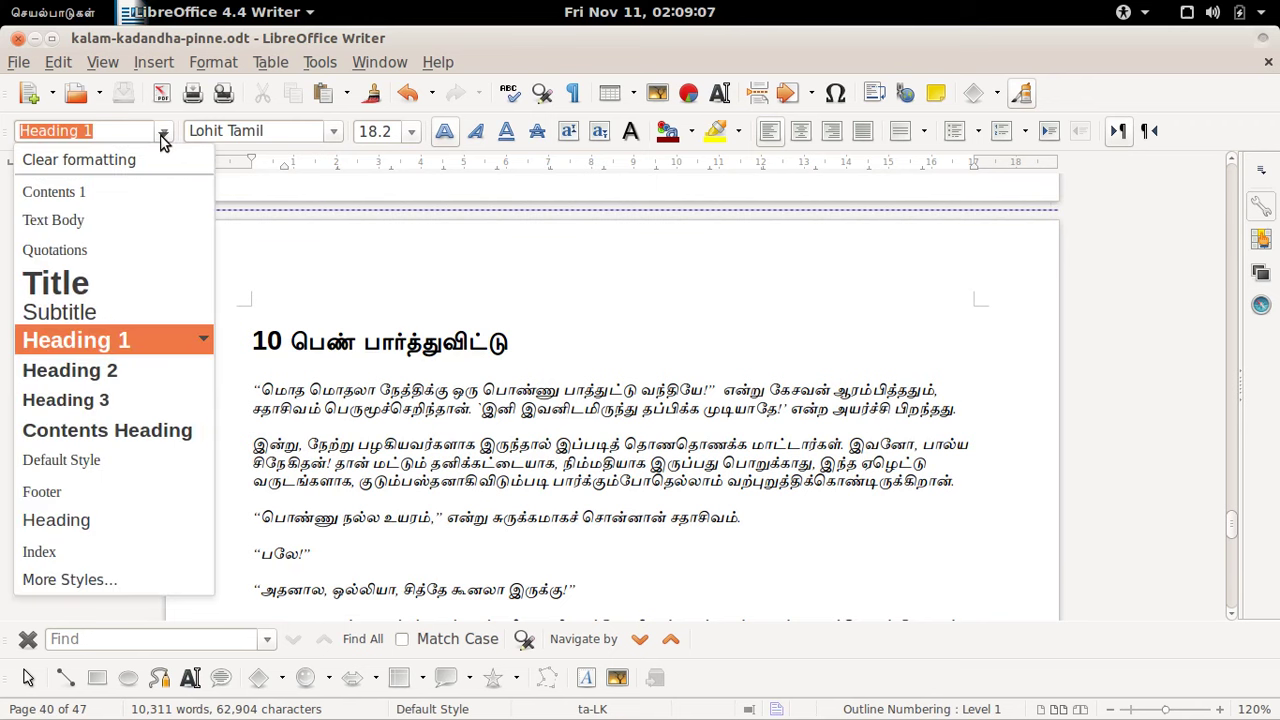
pyautogui.click(122, 580)
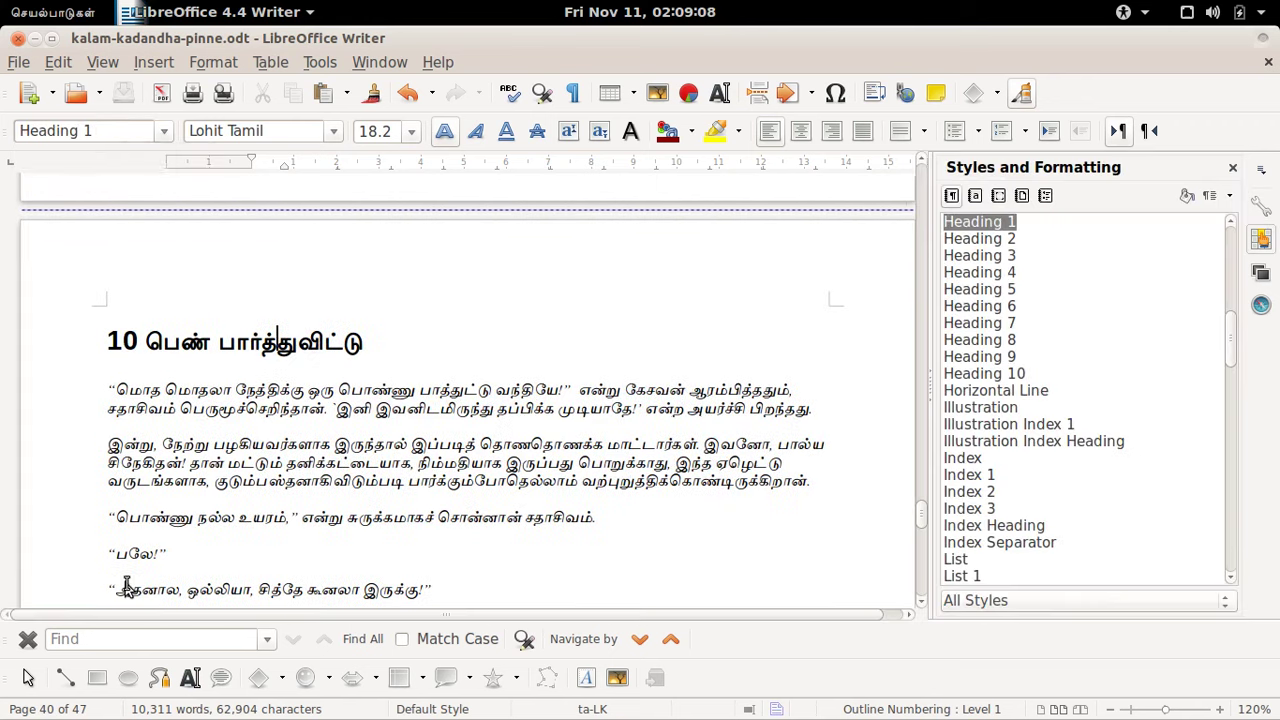
pyautogui.rightClick(965, 228)
pyautogui.click(986, 257)
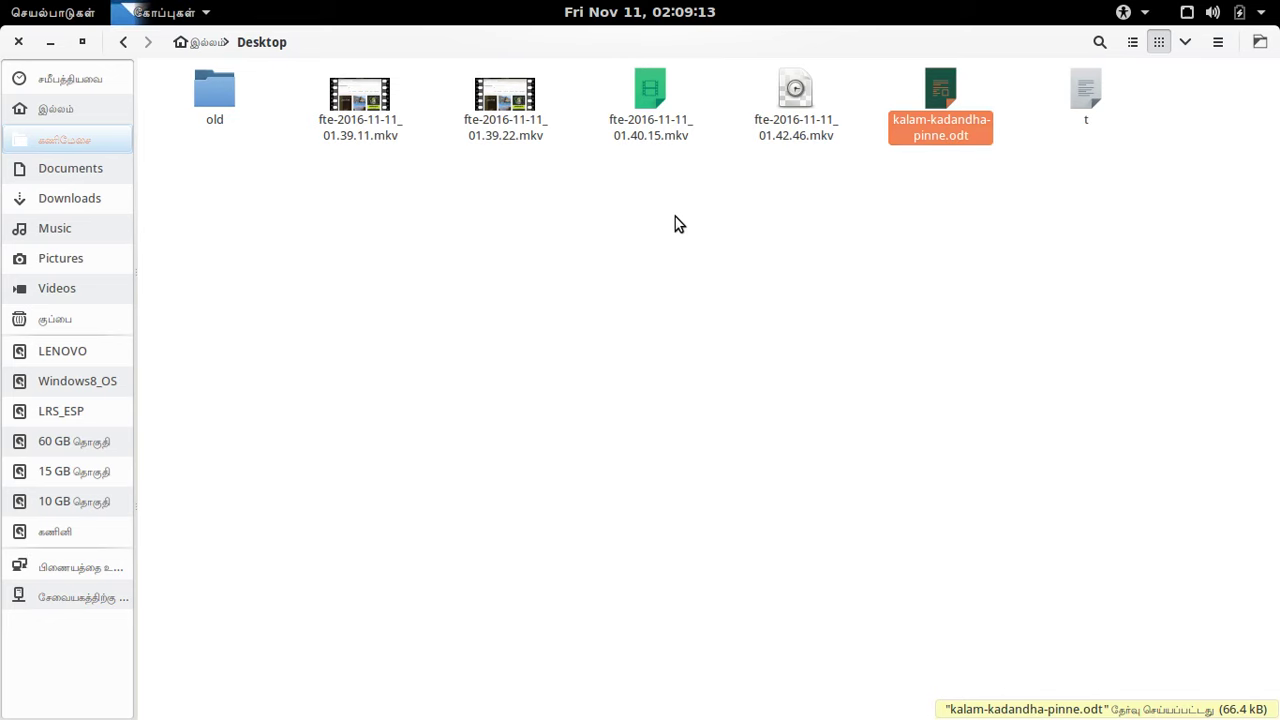
pyautogui.hotkey('alt', 'Tab')
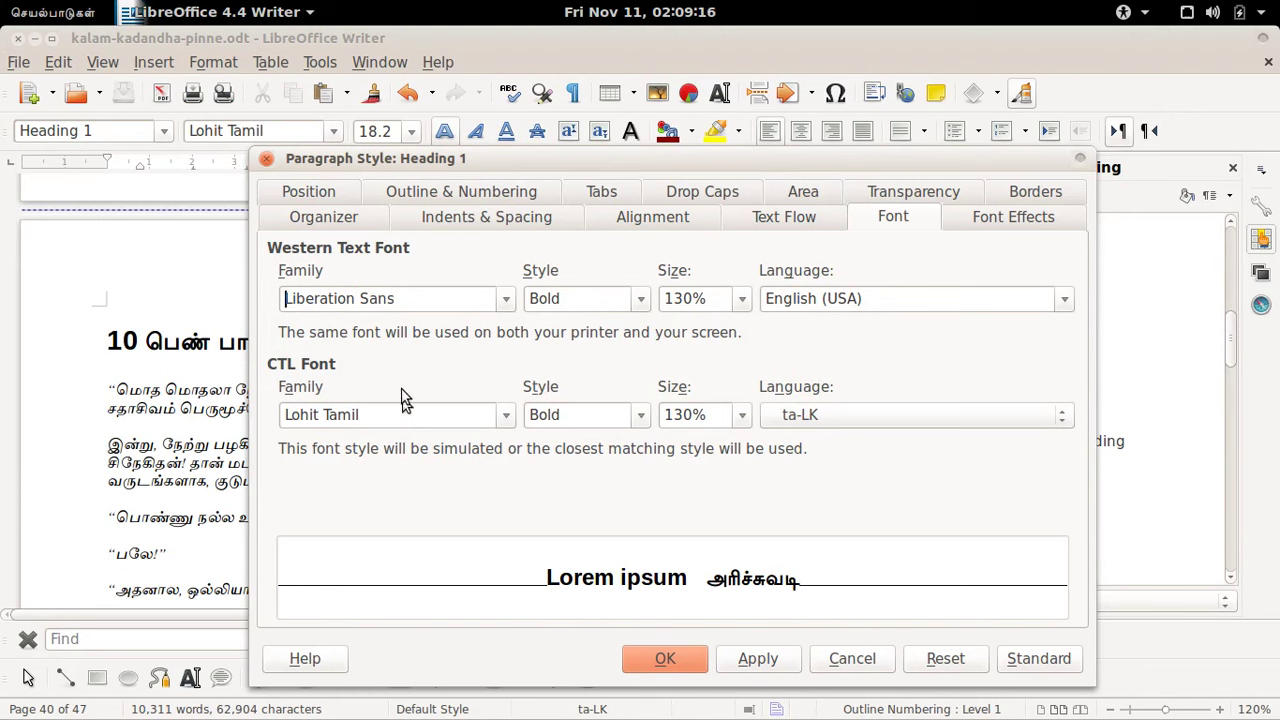
pyautogui.click(507, 424)
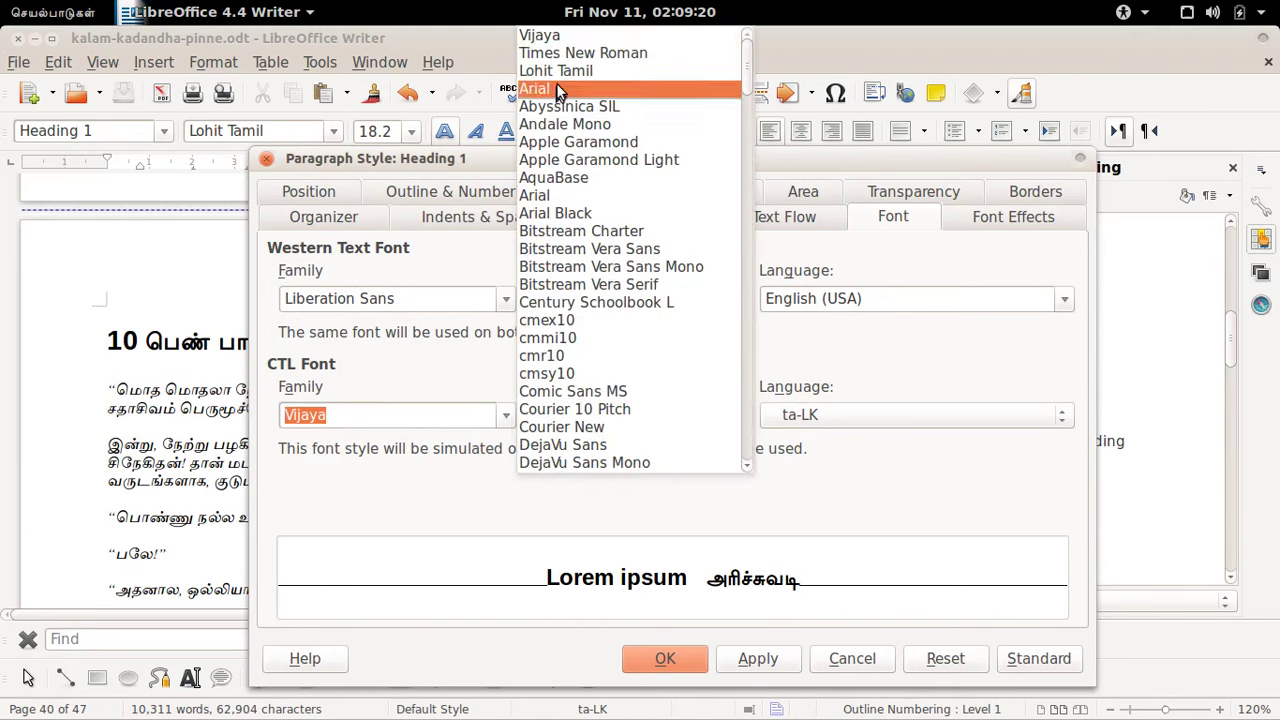
pyautogui.click(565, 43)
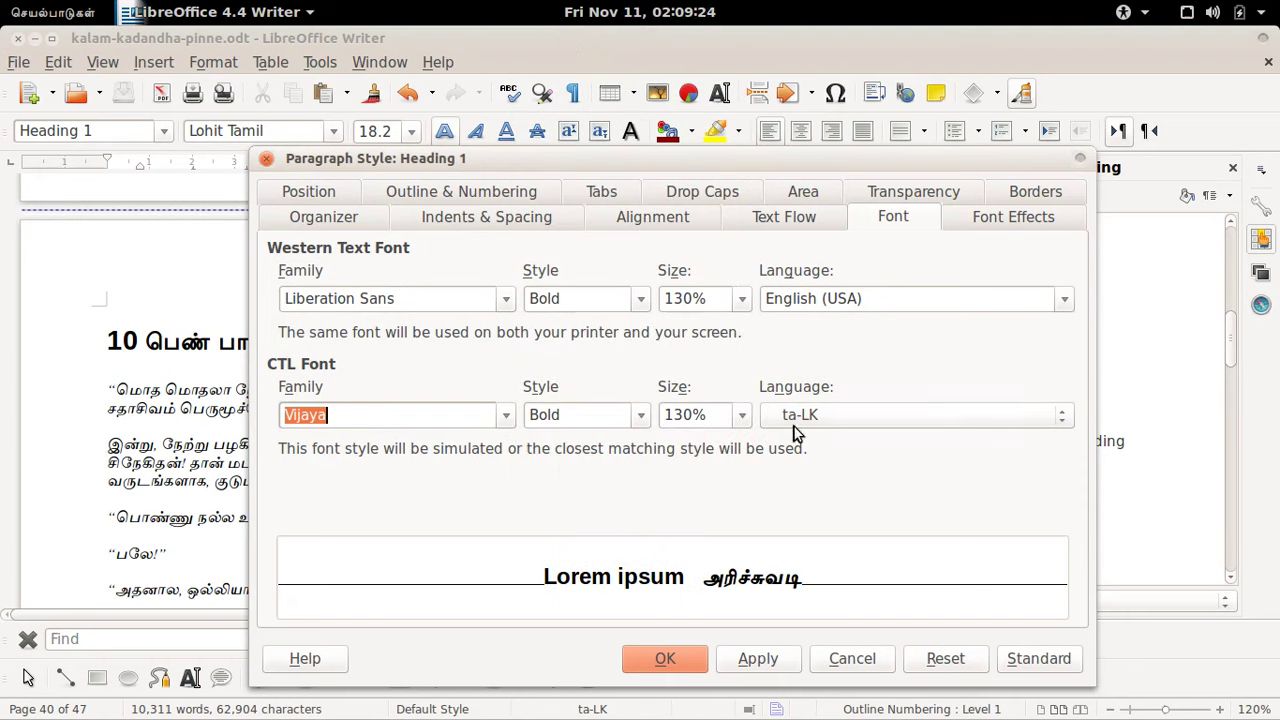
# Step: Set the Heading 1 style's font color to Blue 5 and apply the style changes
pyautogui.click(987, 224)
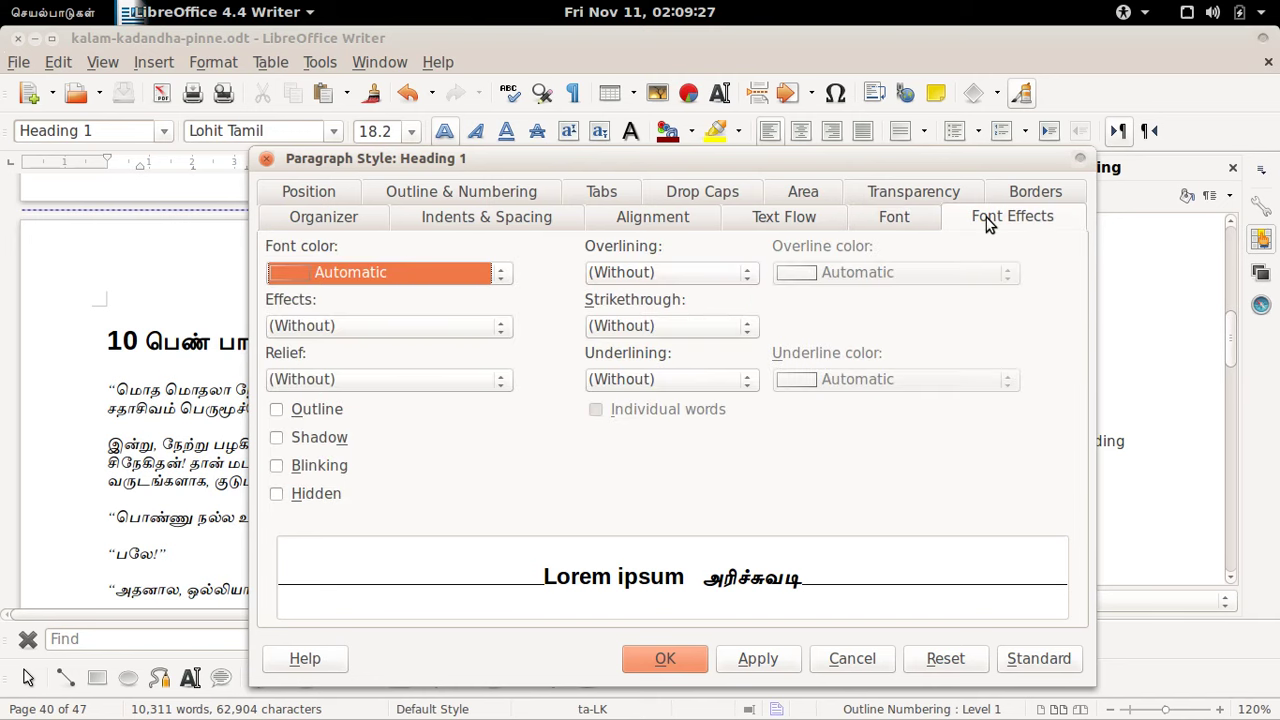
pyautogui.click(503, 276)
pyautogui.scroll(-14, 612, 500)
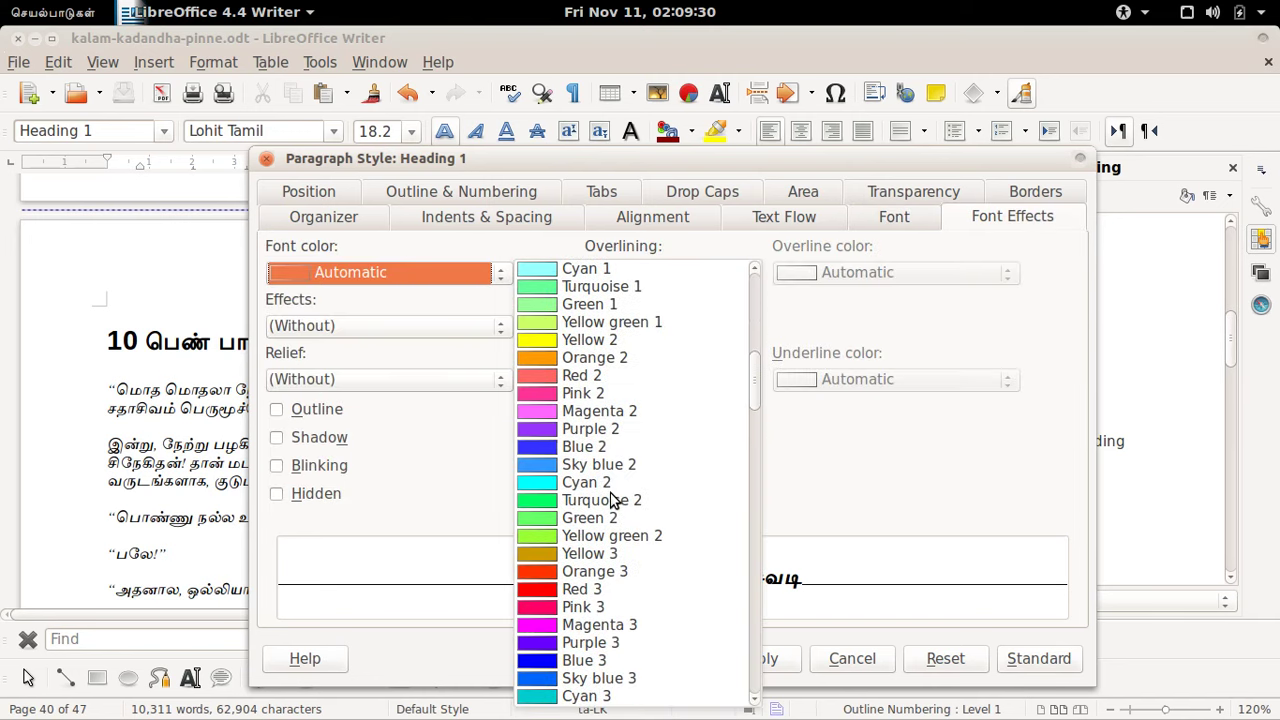
pyautogui.scroll(-8, 612, 500)
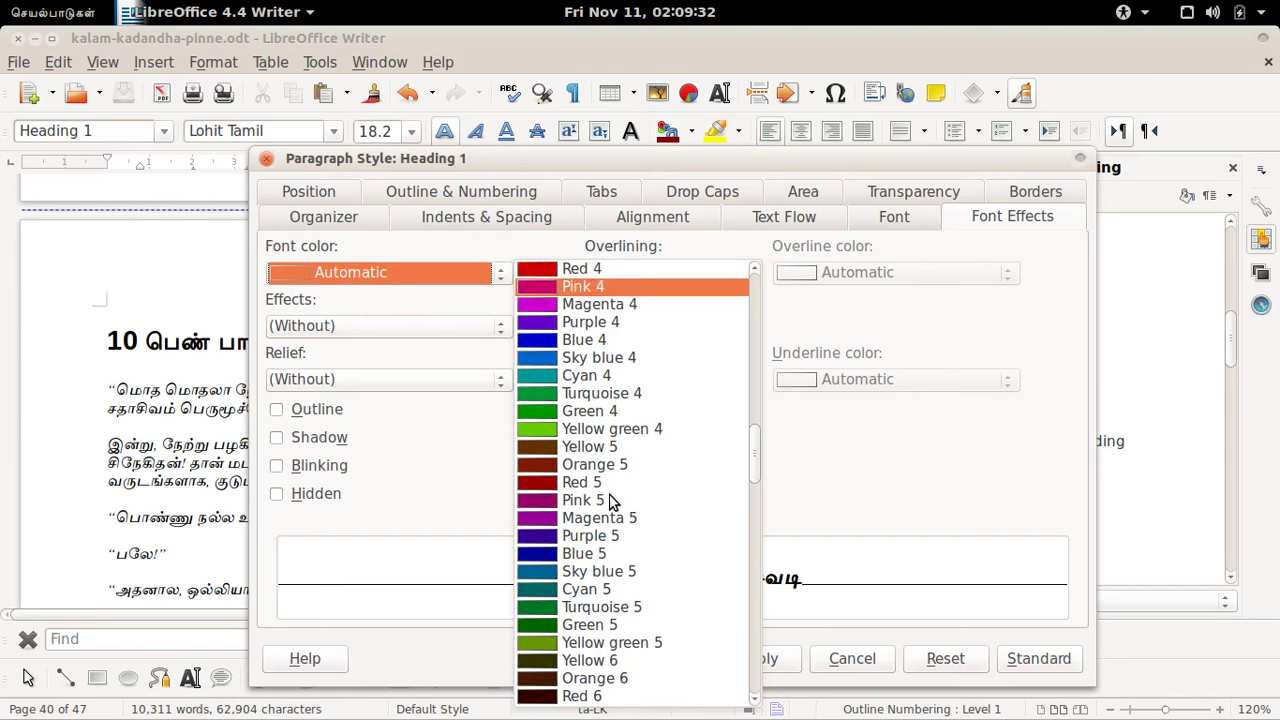
pyautogui.click(611, 501)
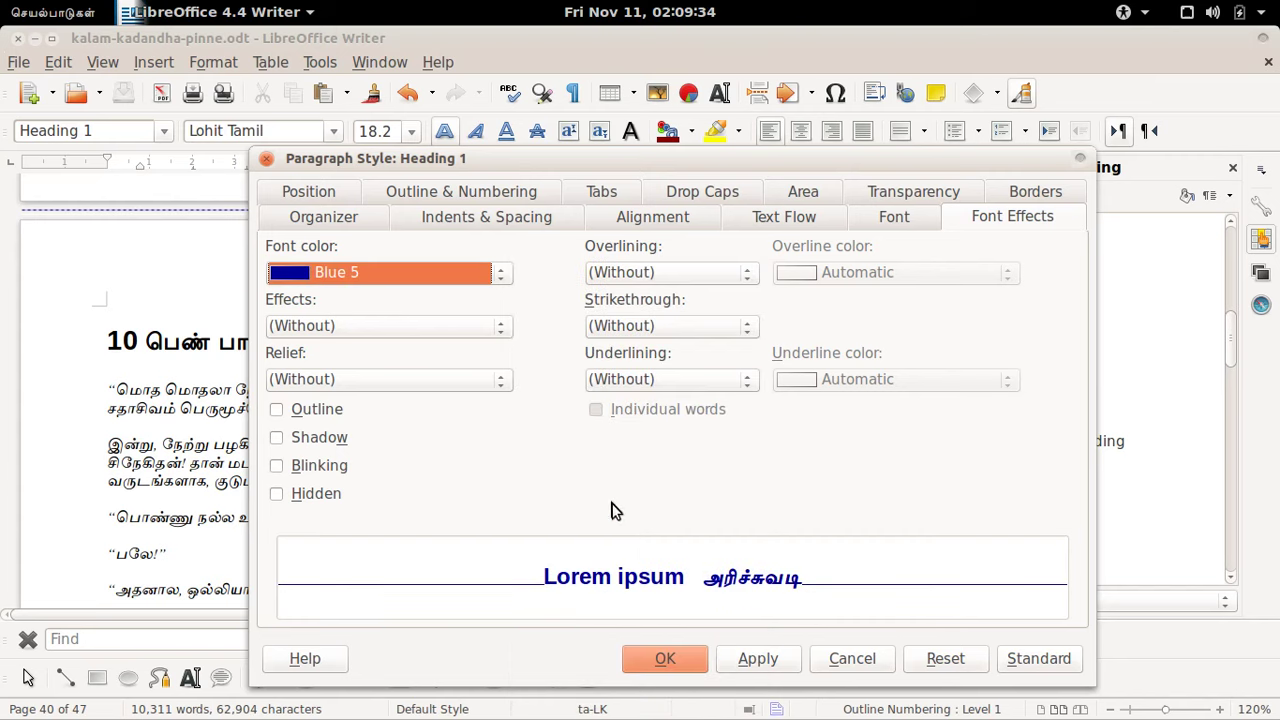
pyautogui.click(738, 660)
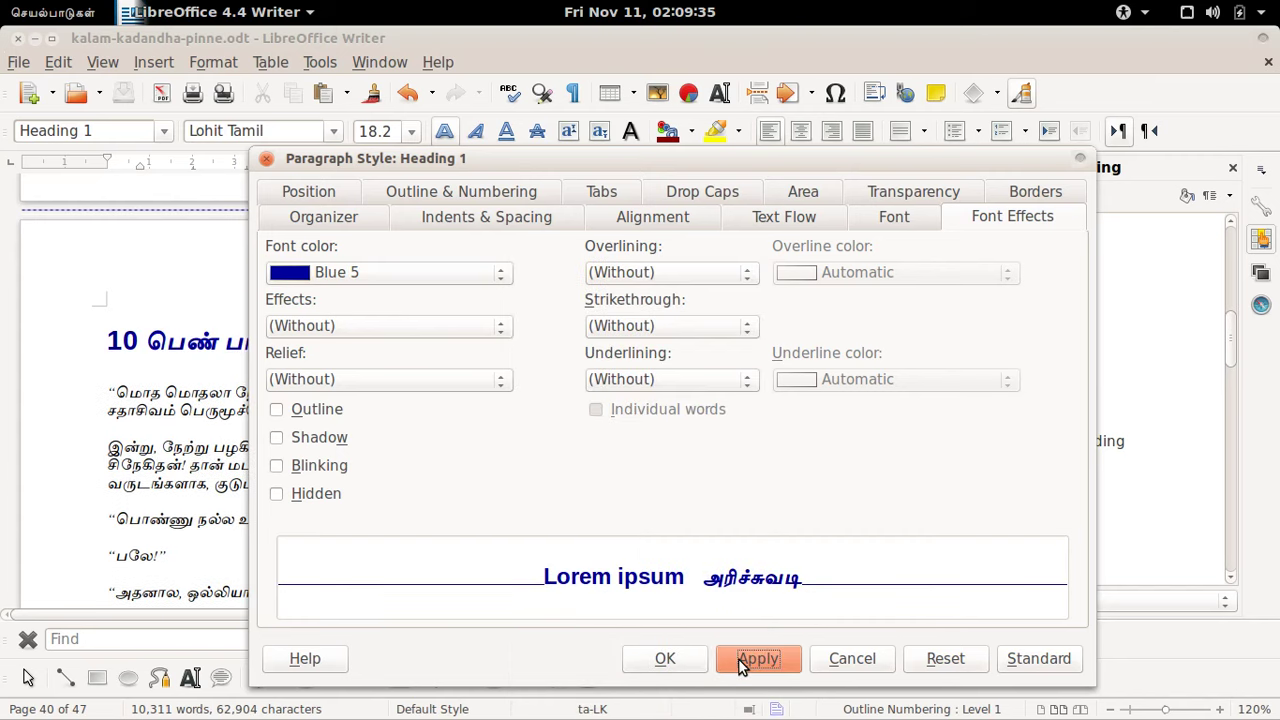
pyautogui.click(665, 659)
# Step: Review the restyled chapter headings and check the font settings of the Default Style used by the body text
pyautogui.scroll(7, 511, 385)
pyautogui.scroll(20, 511, 385)
pyautogui.scroll(20, 511, 375)
pyautogui.scroll(20, 511, 375)
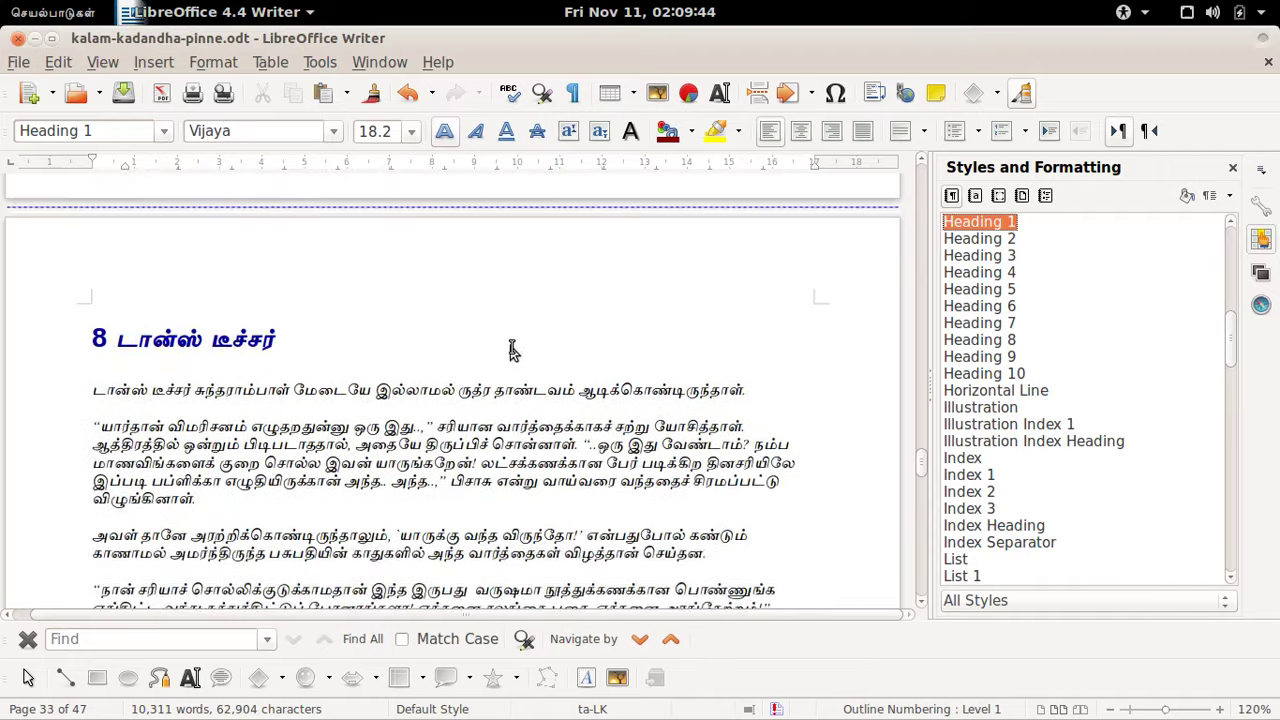
pyautogui.scroll(10, 511, 348)
pyautogui.click(473, 305)
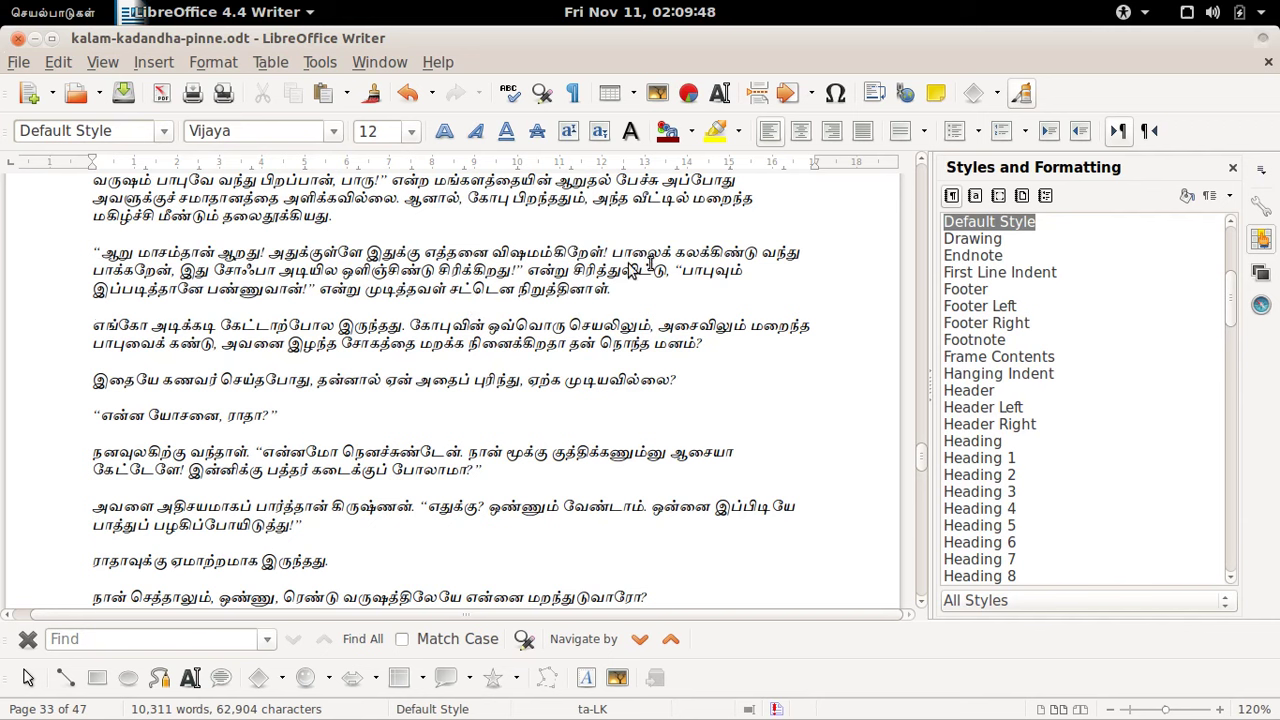
pyautogui.rightClick(970, 232)
pyautogui.click(985, 262)
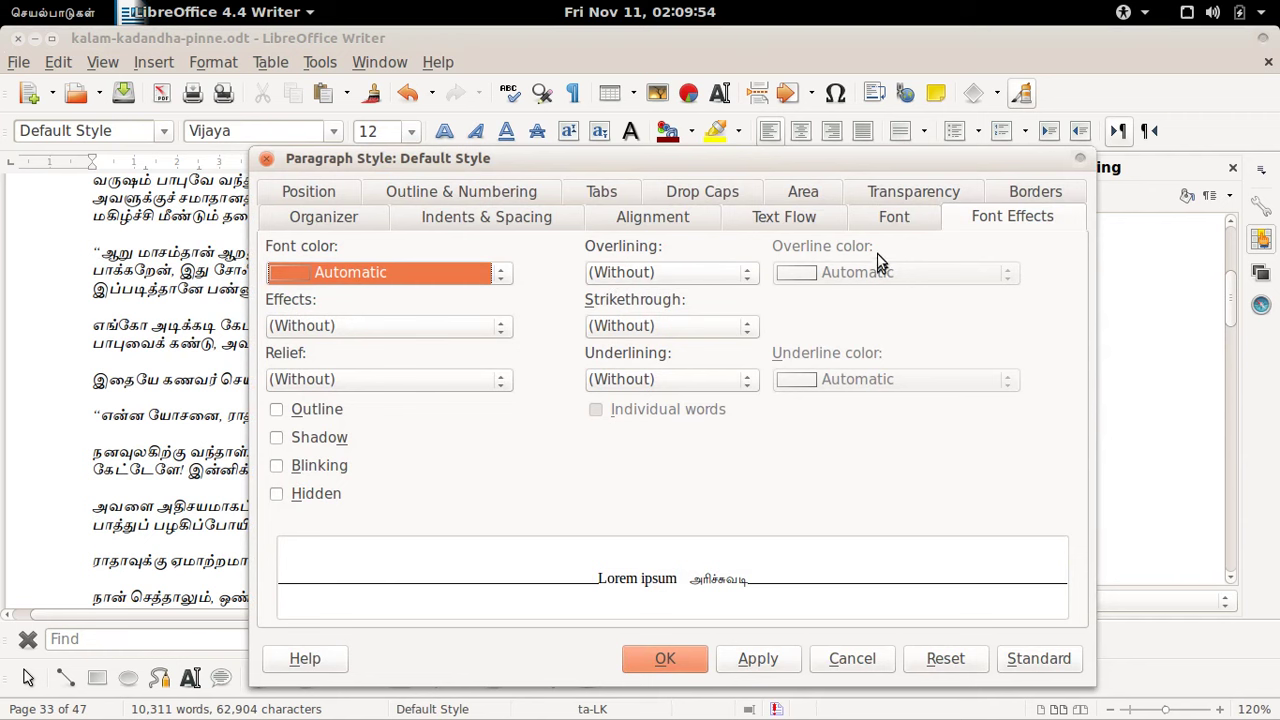
pyautogui.click(893, 217)
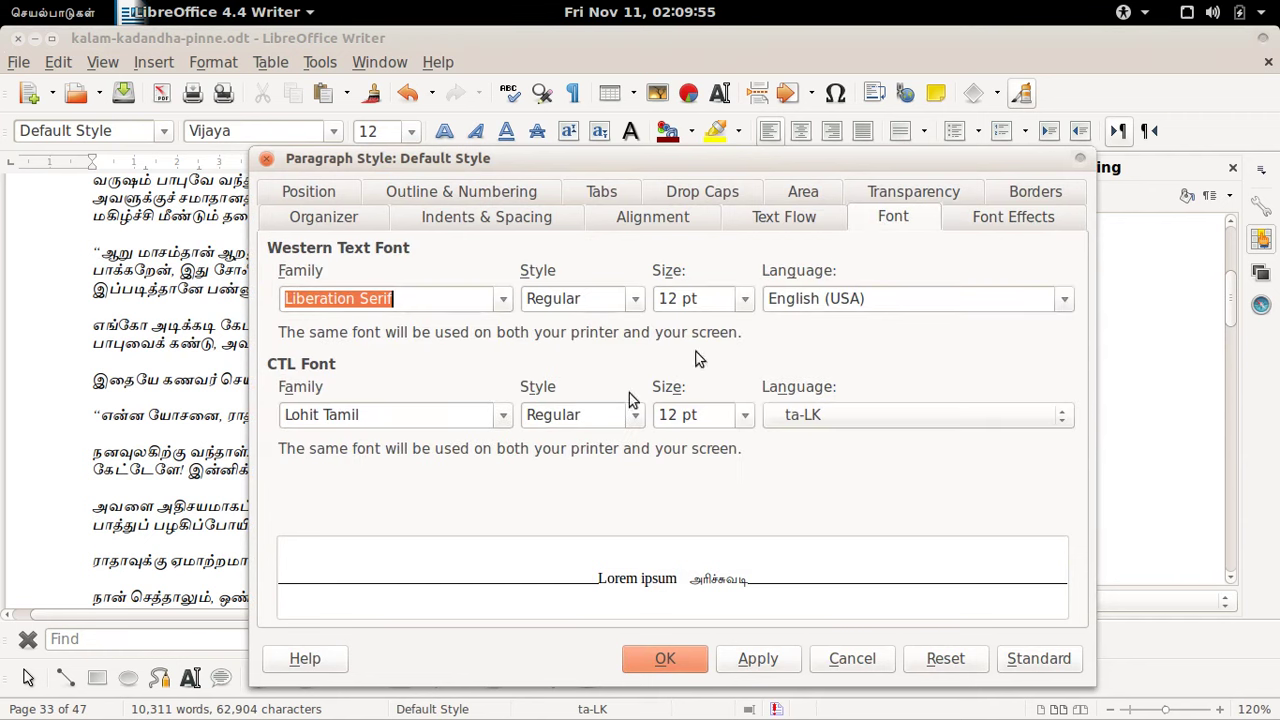
pyautogui.click(683, 665)
pyautogui.click(463, 410)
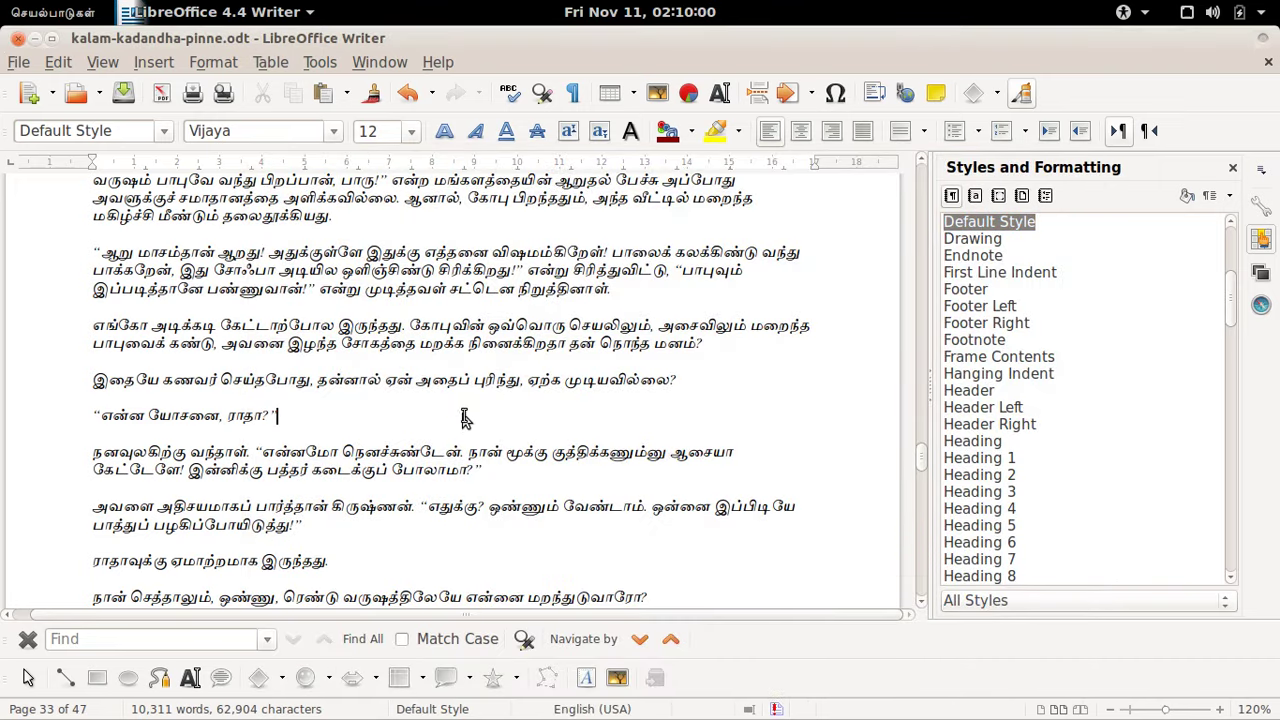
# Step: Update the table of contents near the start of the document and save the file
pyautogui.scroll(10, 463, 410)
pyautogui.scroll(20, 463, 410)
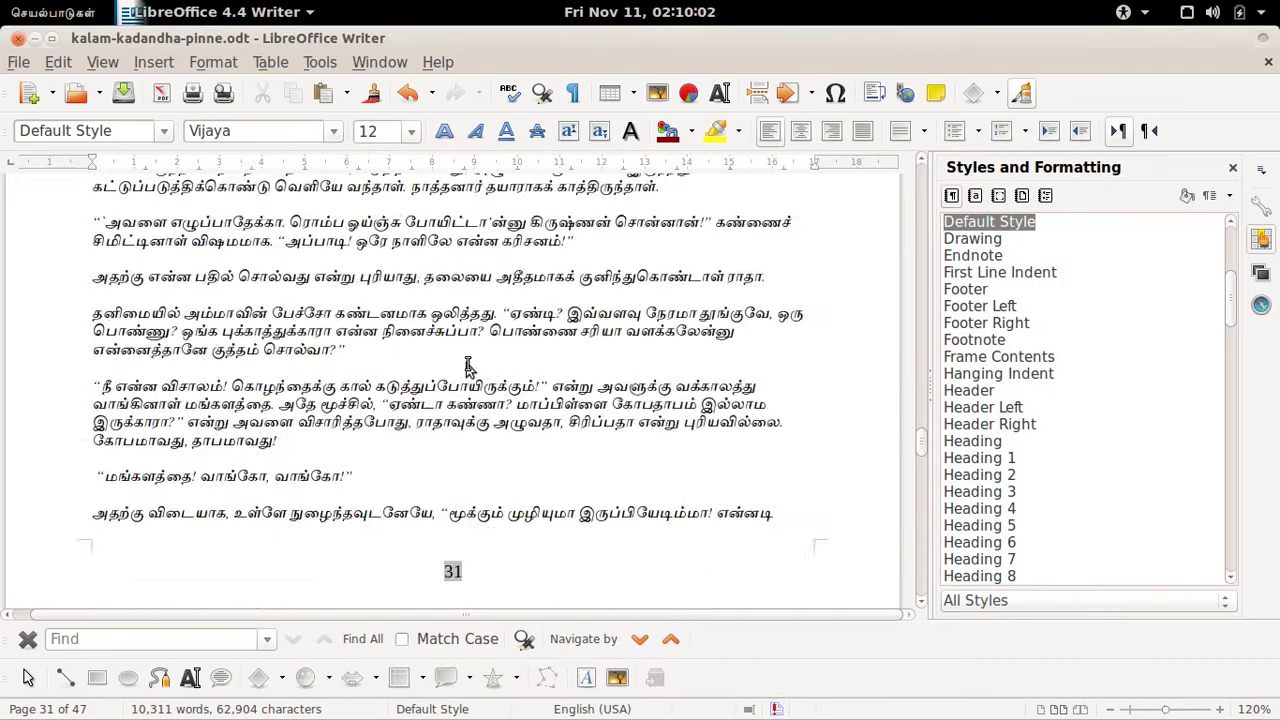
pyautogui.scroll(5, 467, 338)
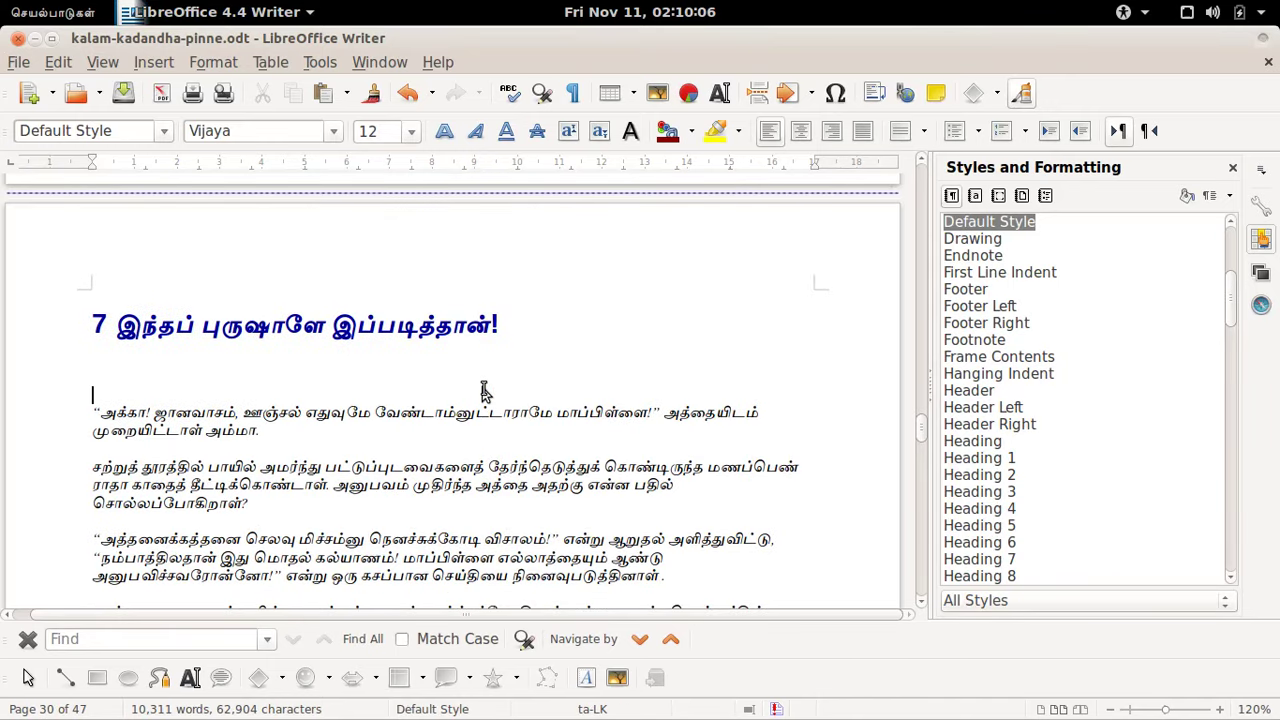
pyautogui.hotkey('ctrl', 'Return')
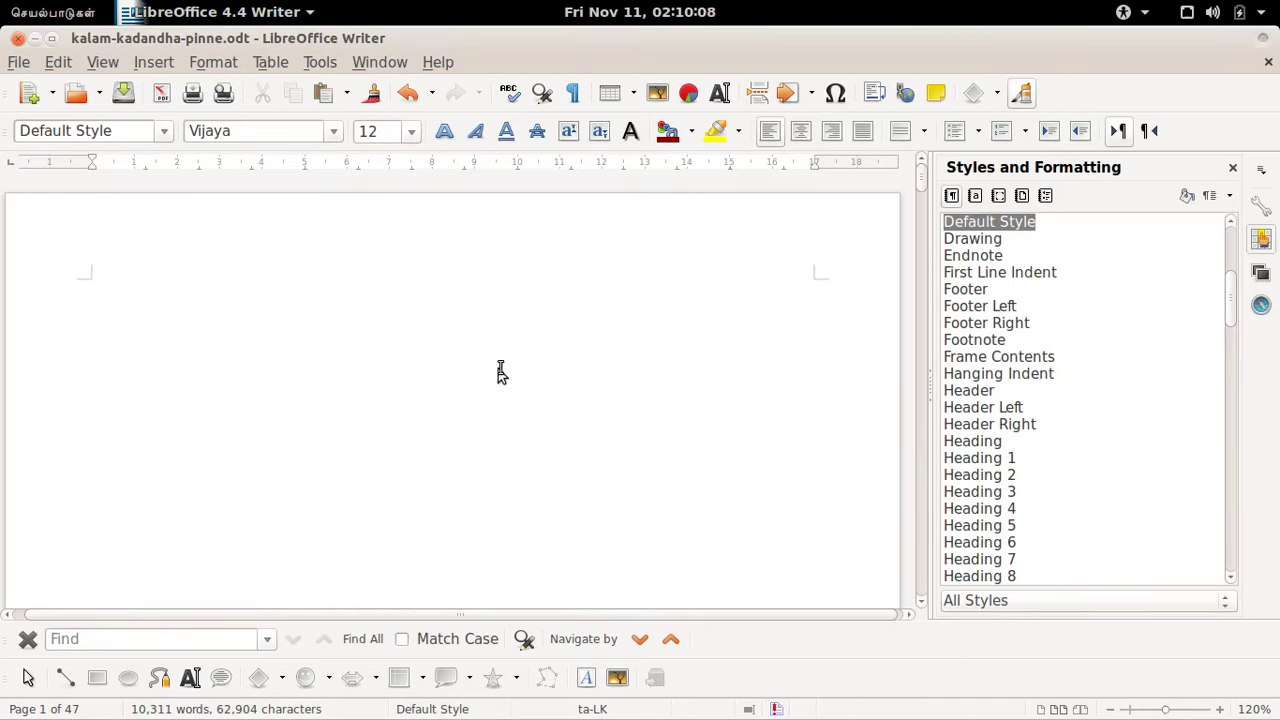
pyautogui.scroll(-15, 500, 370)
pyautogui.scroll(-10, 500, 374)
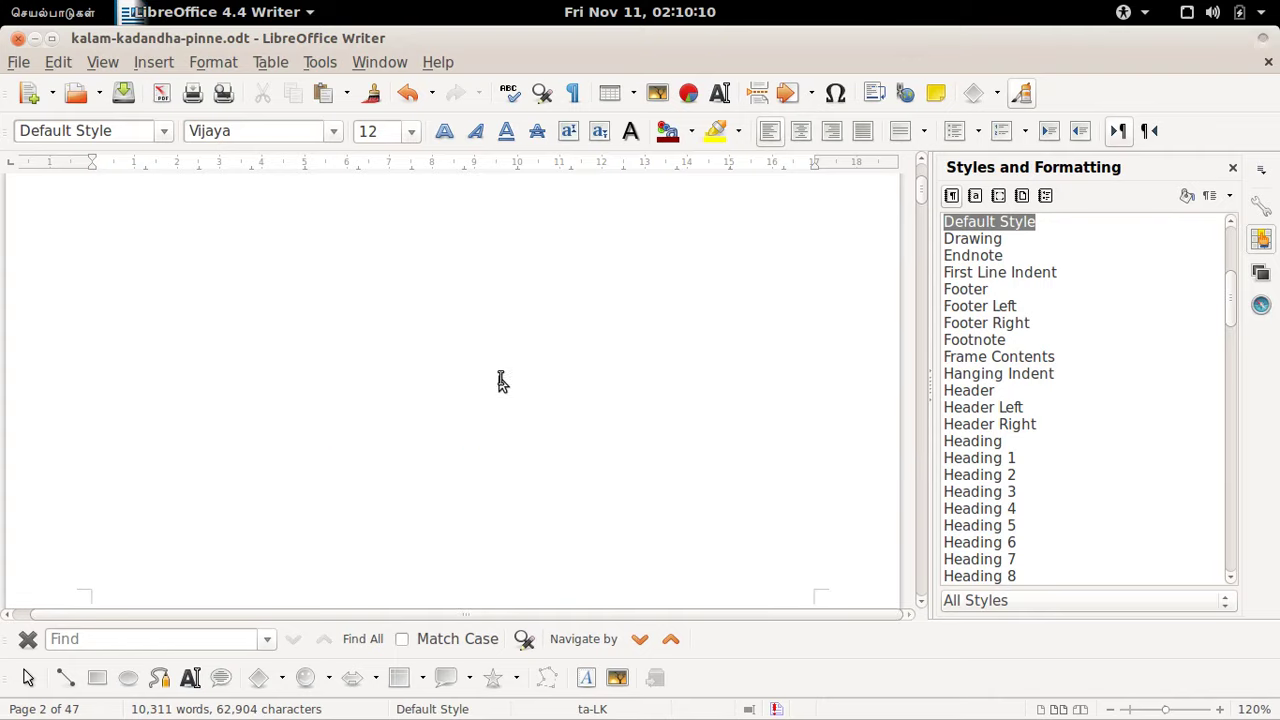
pyautogui.scroll(1, 403, 412)
pyautogui.rightClick(403, 412)
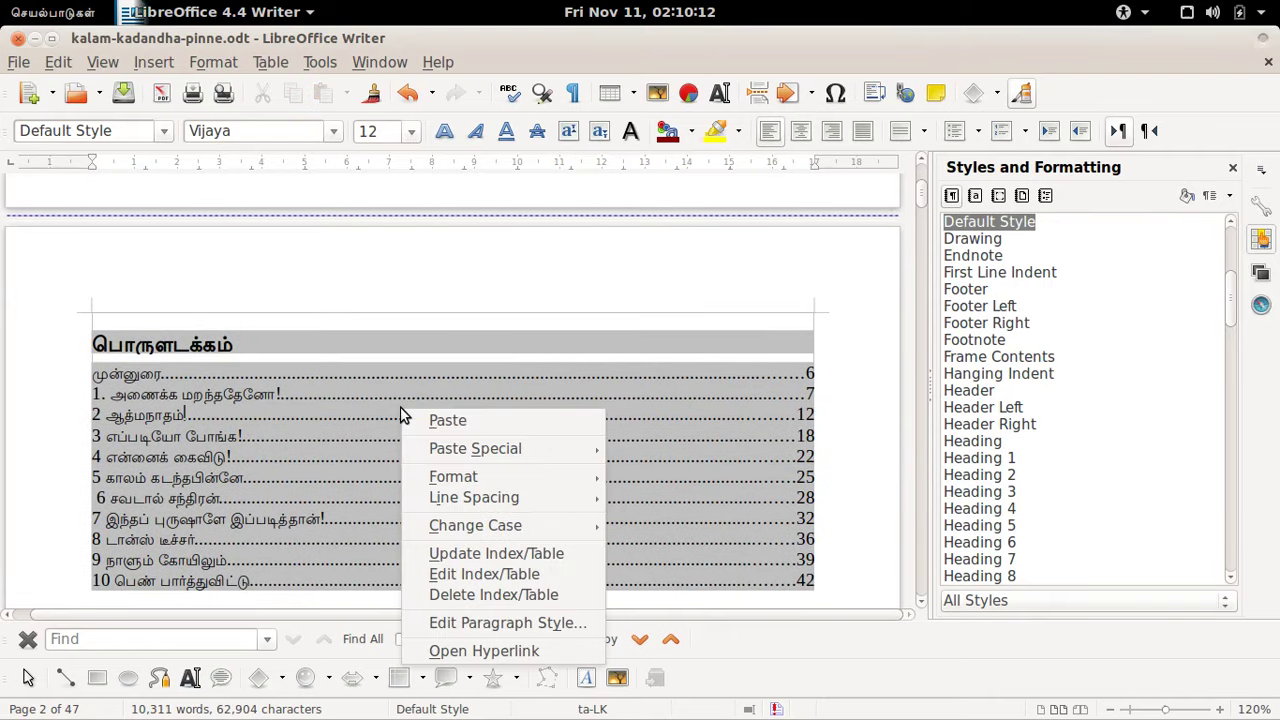
pyautogui.click(461, 547)
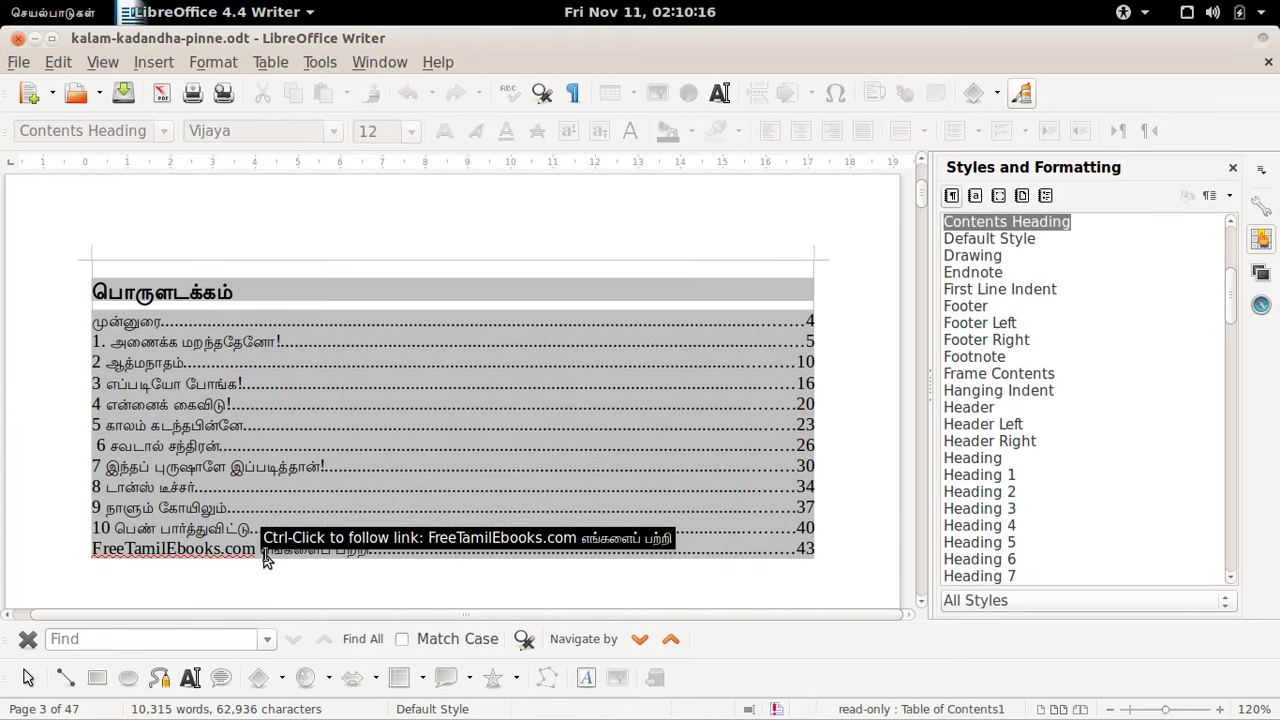
pyautogui.hotkey('ctrl', 's')
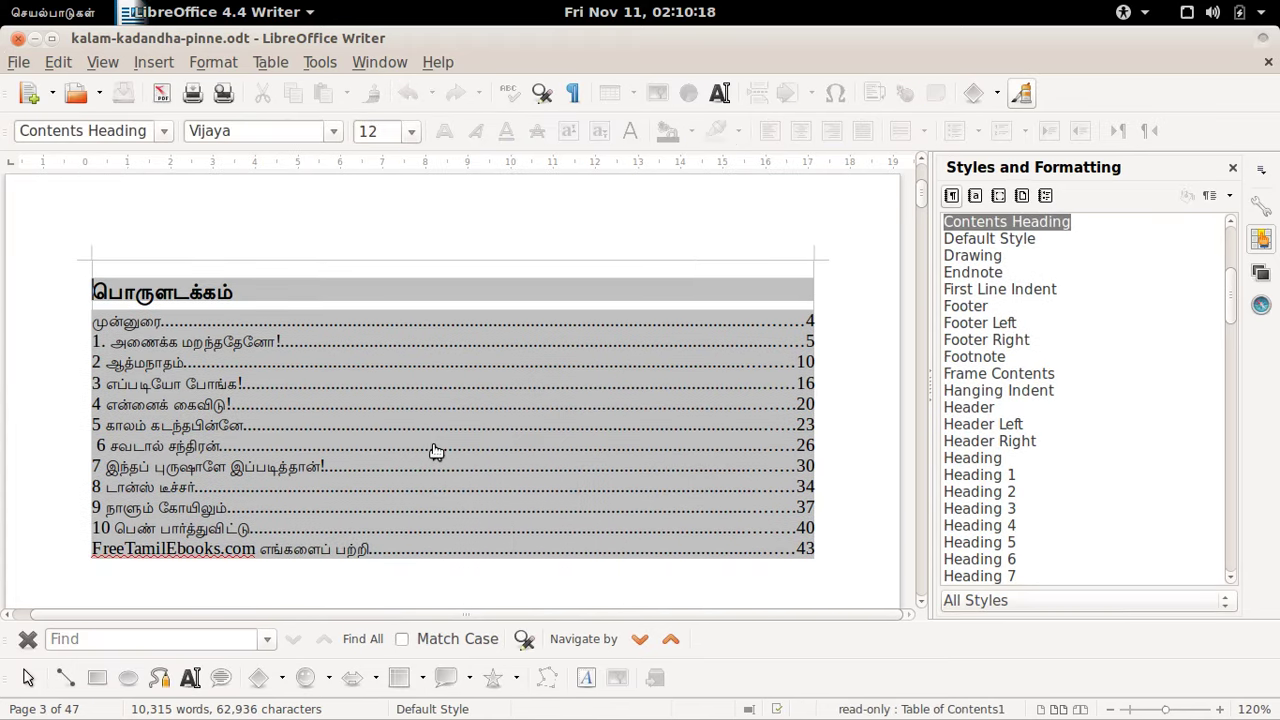
# Step: Switch to Firefox and save the cover image wrapper.jpg to the Desktop folder
pyautogui.scroll(15, 415, 291)
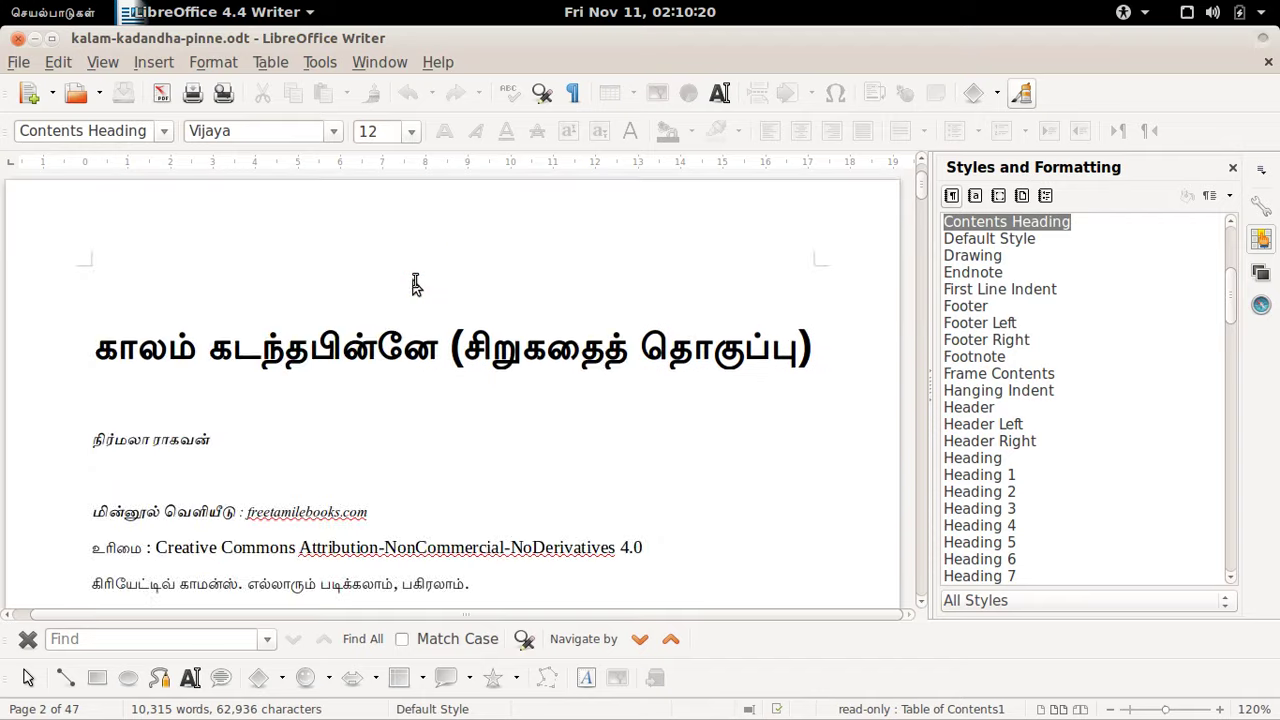
pyautogui.scroll(5, 416, 280)
pyautogui.scroll(1, 280, 268)
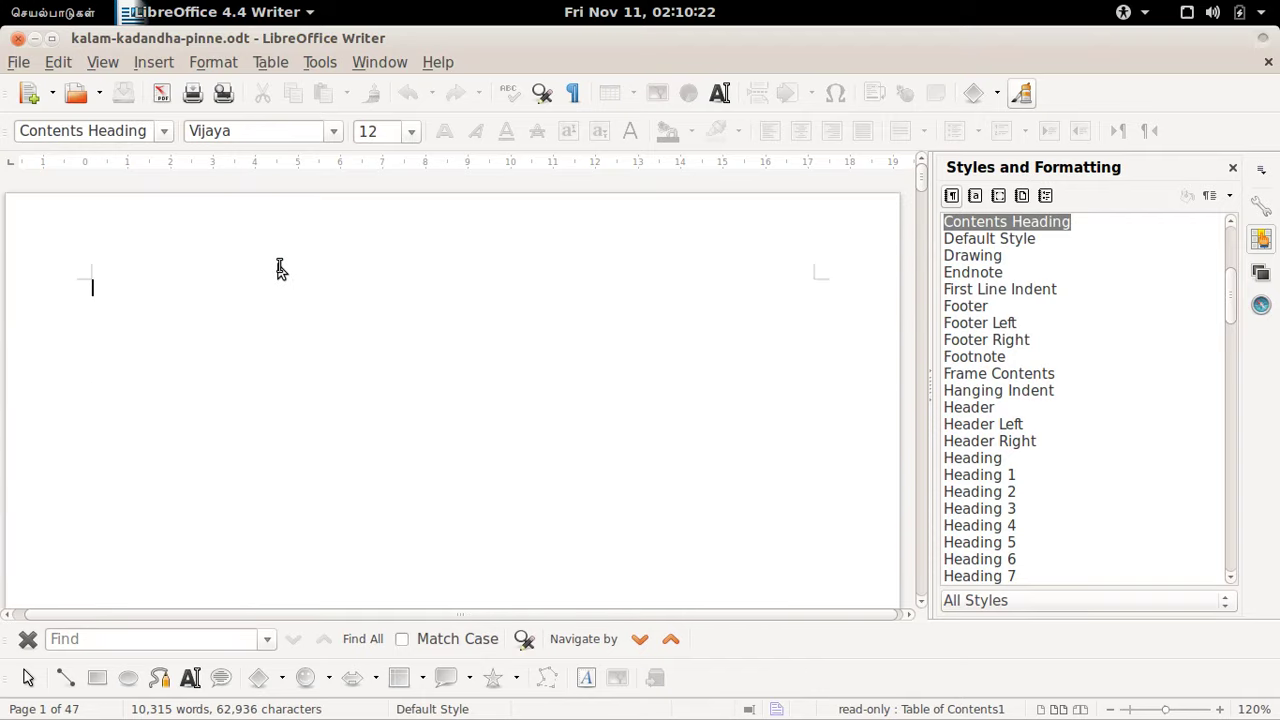
pyautogui.hotkey('alt', 'Tab')
pyautogui.hotkey('alt', 'Tab')
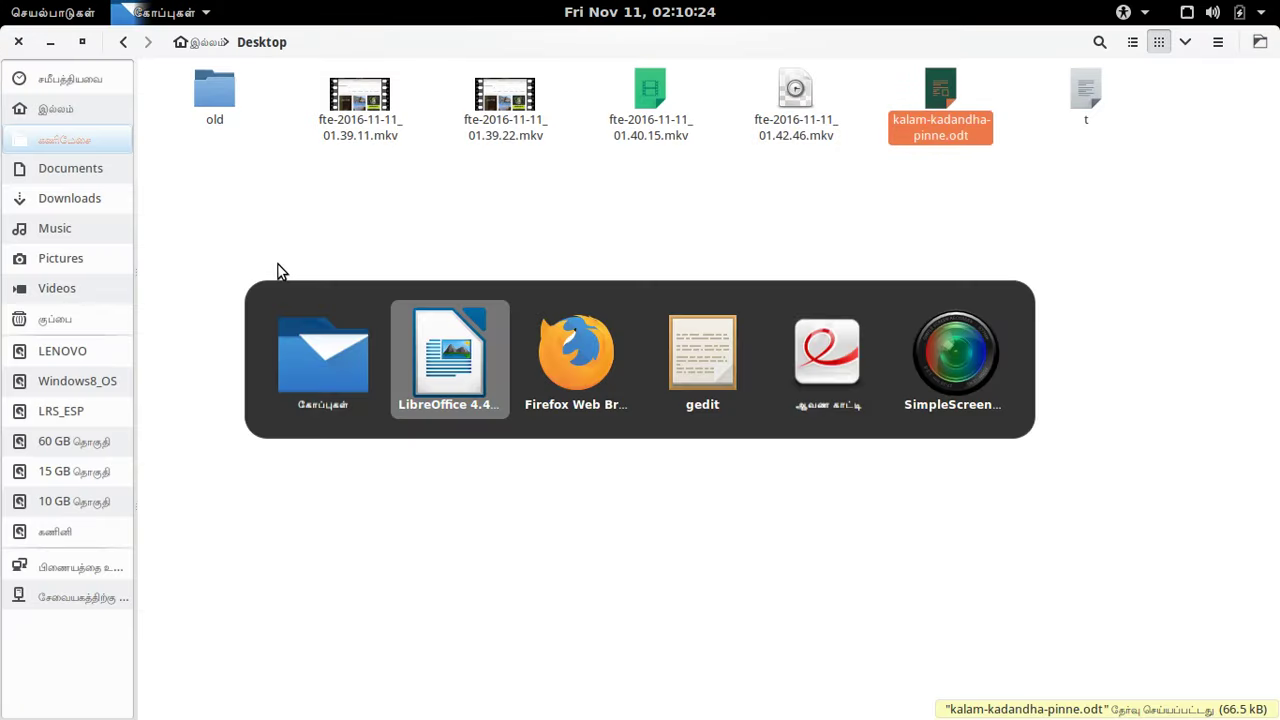
pyautogui.hotkey('alt', 'Tab')
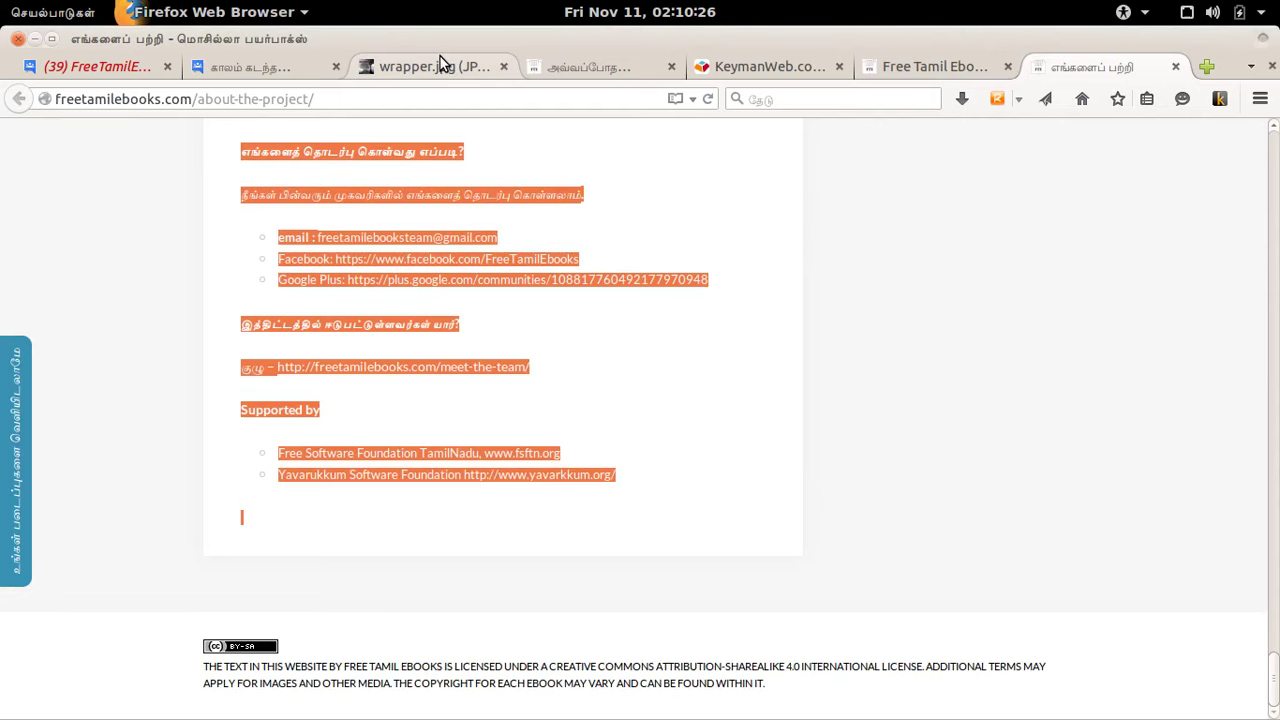
pyautogui.click(440, 66)
pyautogui.rightClick(594, 300)
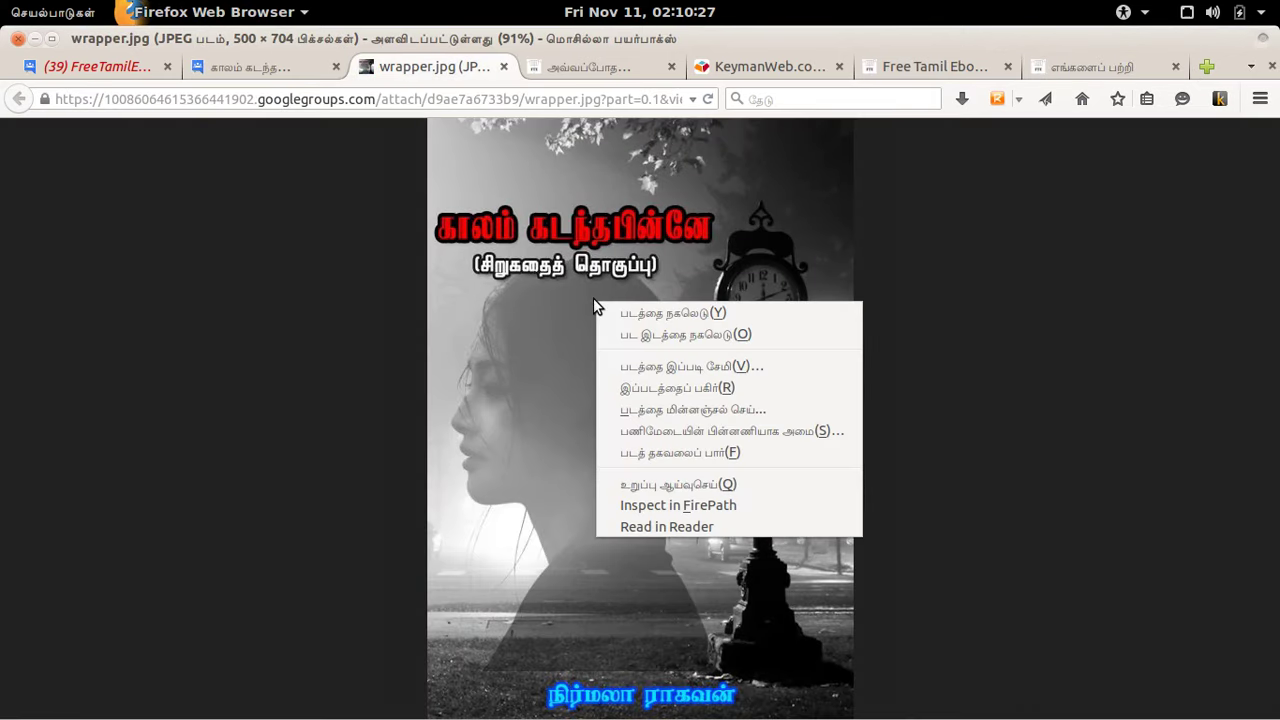
pyautogui.click(632, 367)
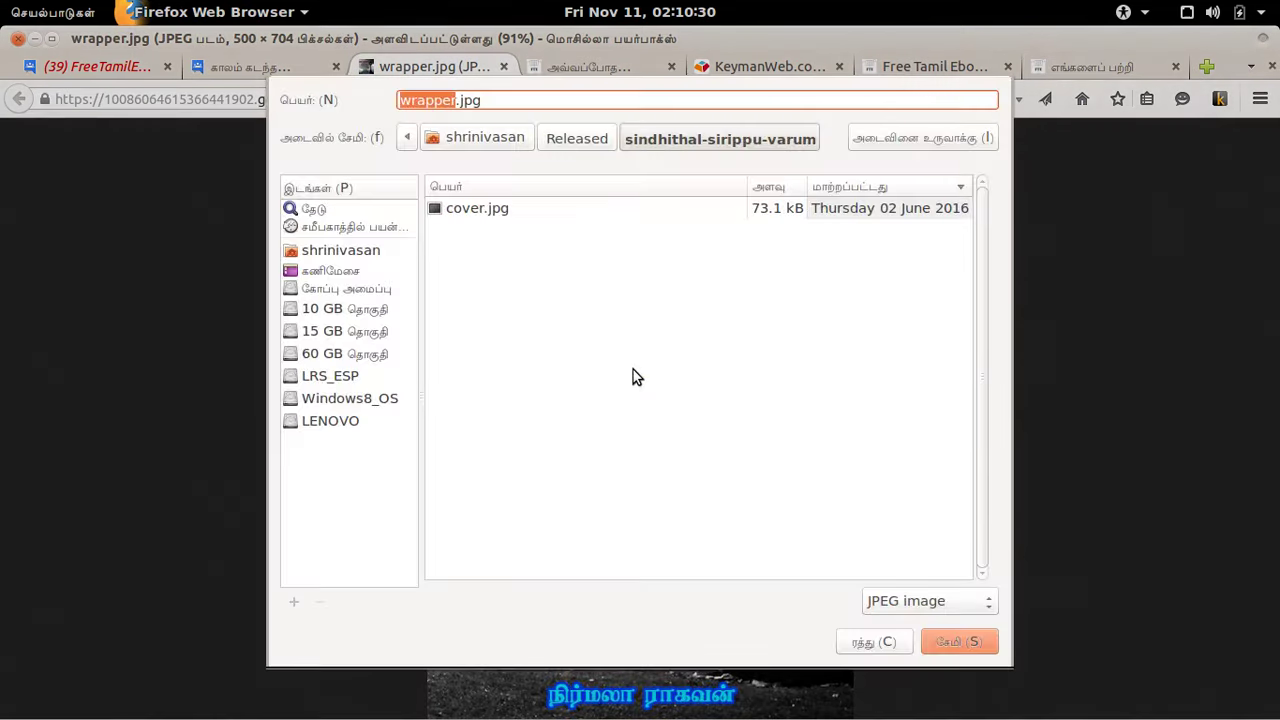
pyautogui.click(336, 272)
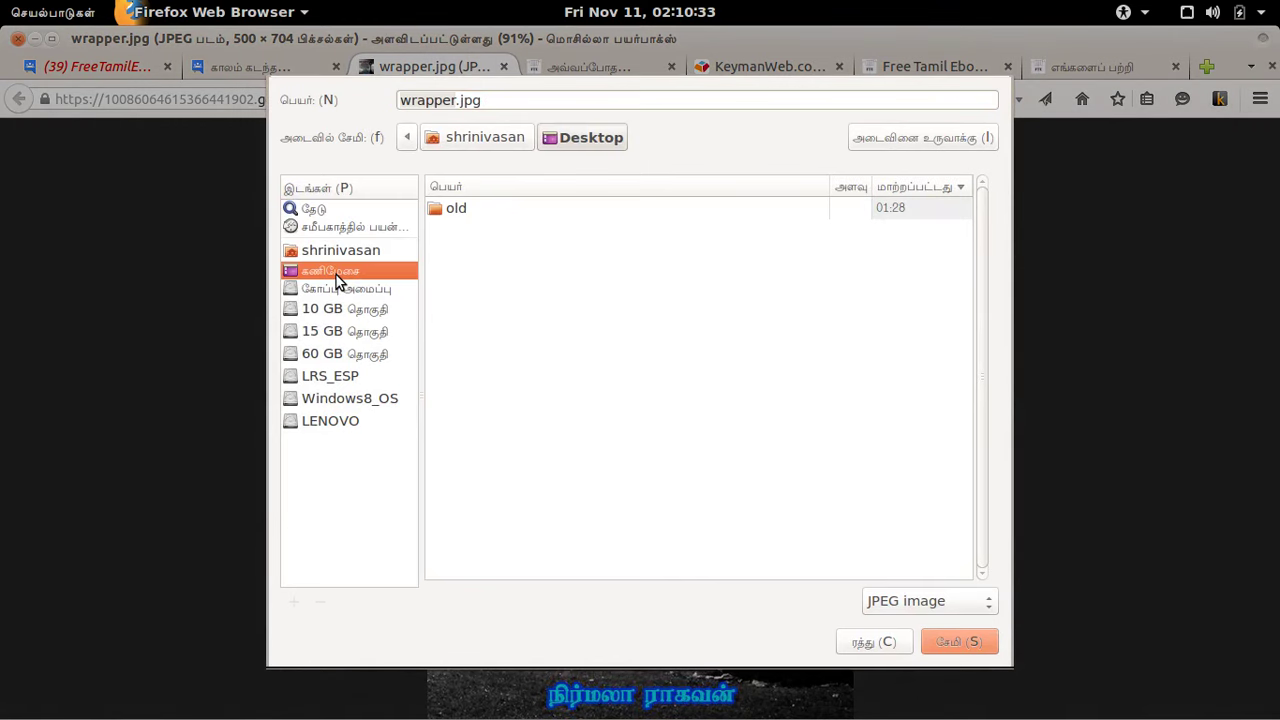
pyautogui.click(959, 643)
# Step: Switch back to LibreOffice Writer and insert the image wrapper.jpg on the blank first page
pyautogui.hotkey('alt', 'Tab')
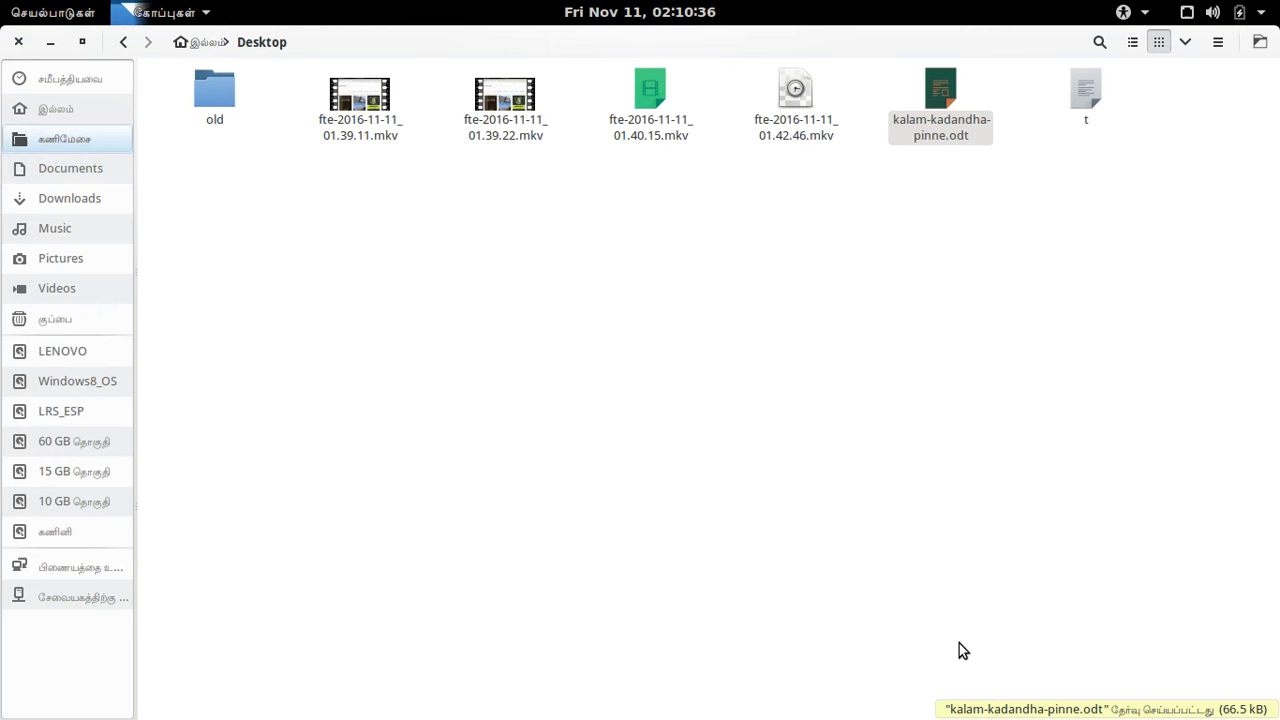
pyautogui.hotkey('alt', 'Tab')
pyautogui.hotkey('alt', 'Tab')
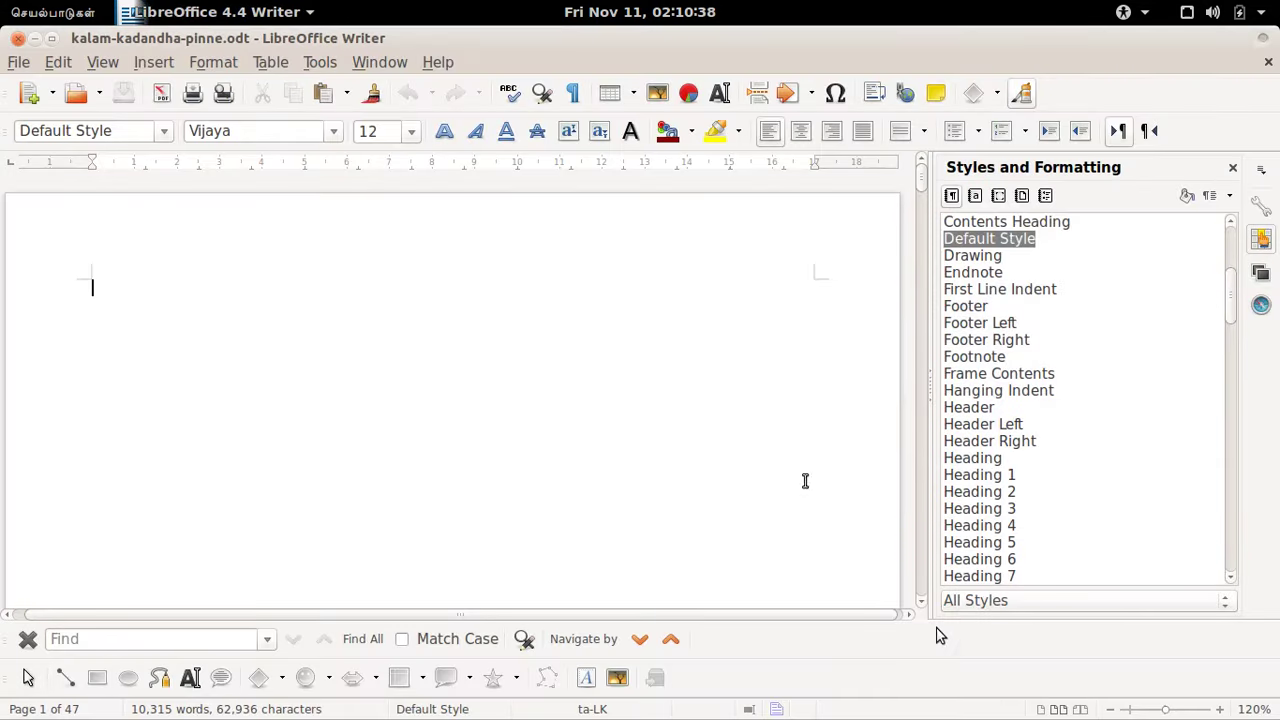
pyautogui.click(153, 64)
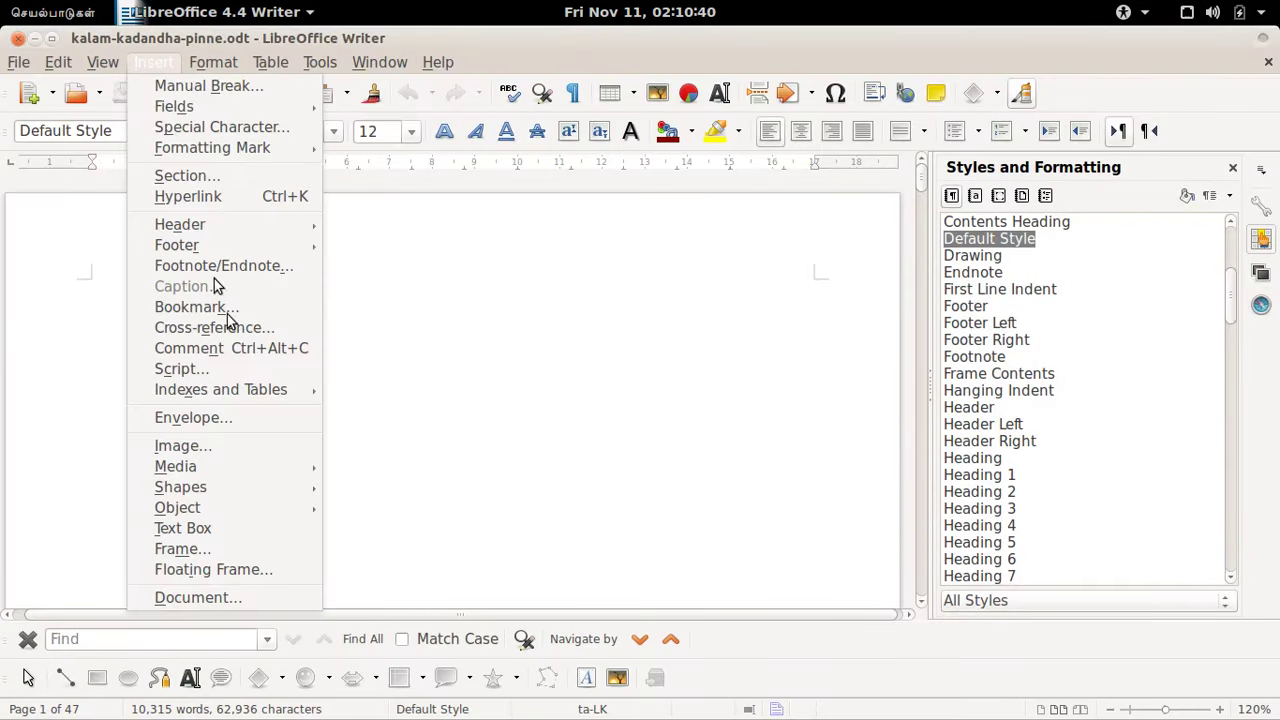
pyautogui.click(276, 440)
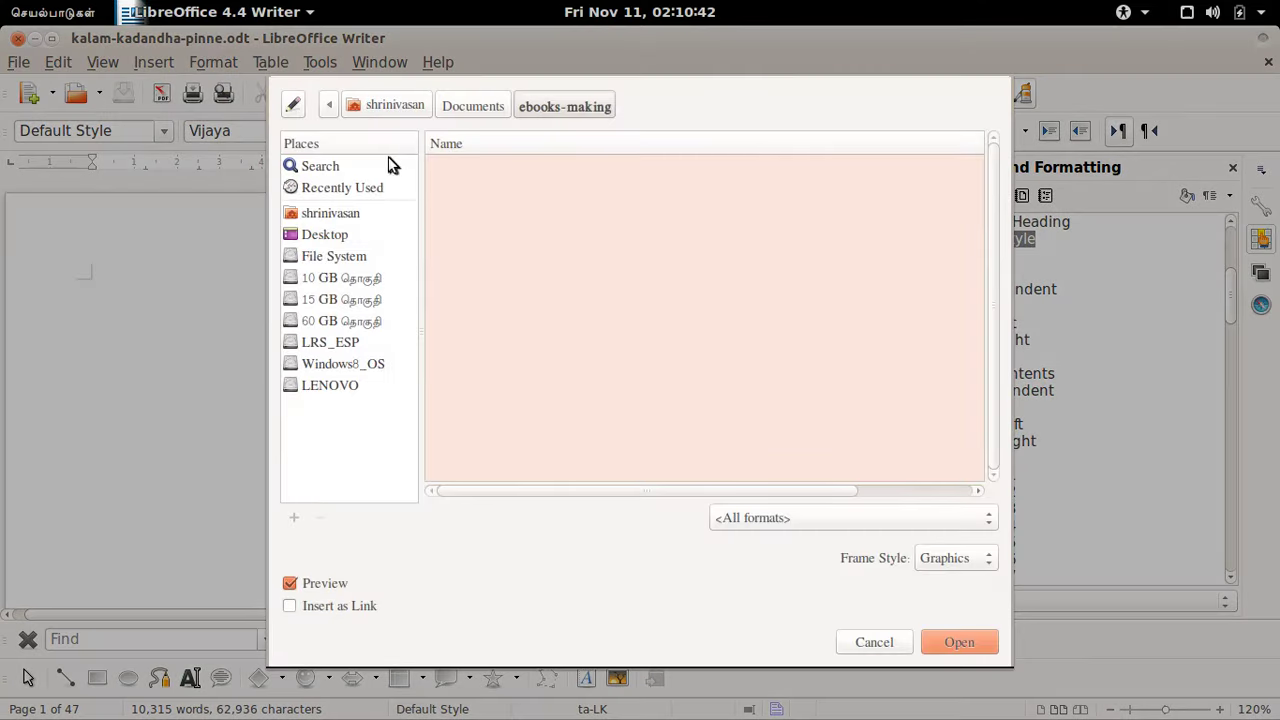
pyautogui.click(372, 190)
pyautogui.doubleClick(462, 166)
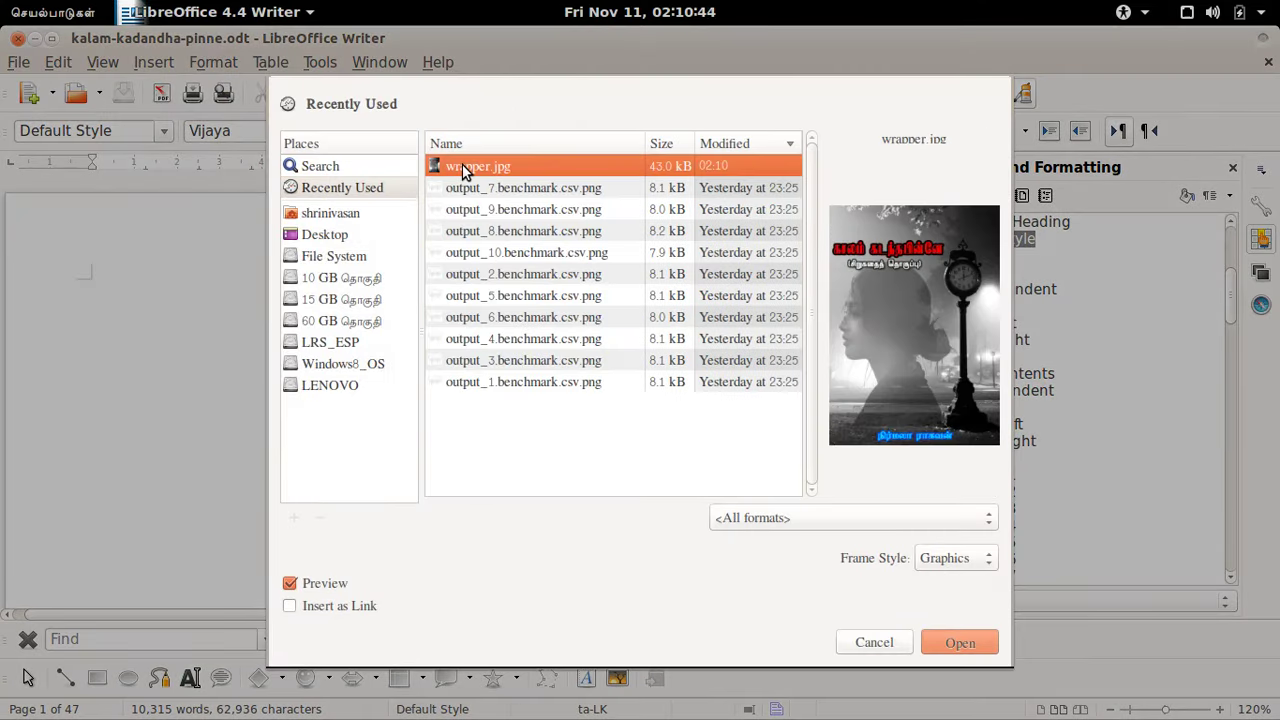
# Step: Enlarge the cover image proportionally to about 18.55 × 26.12 cm and save the document
pyautogui.scroll(-10, 503, 330)
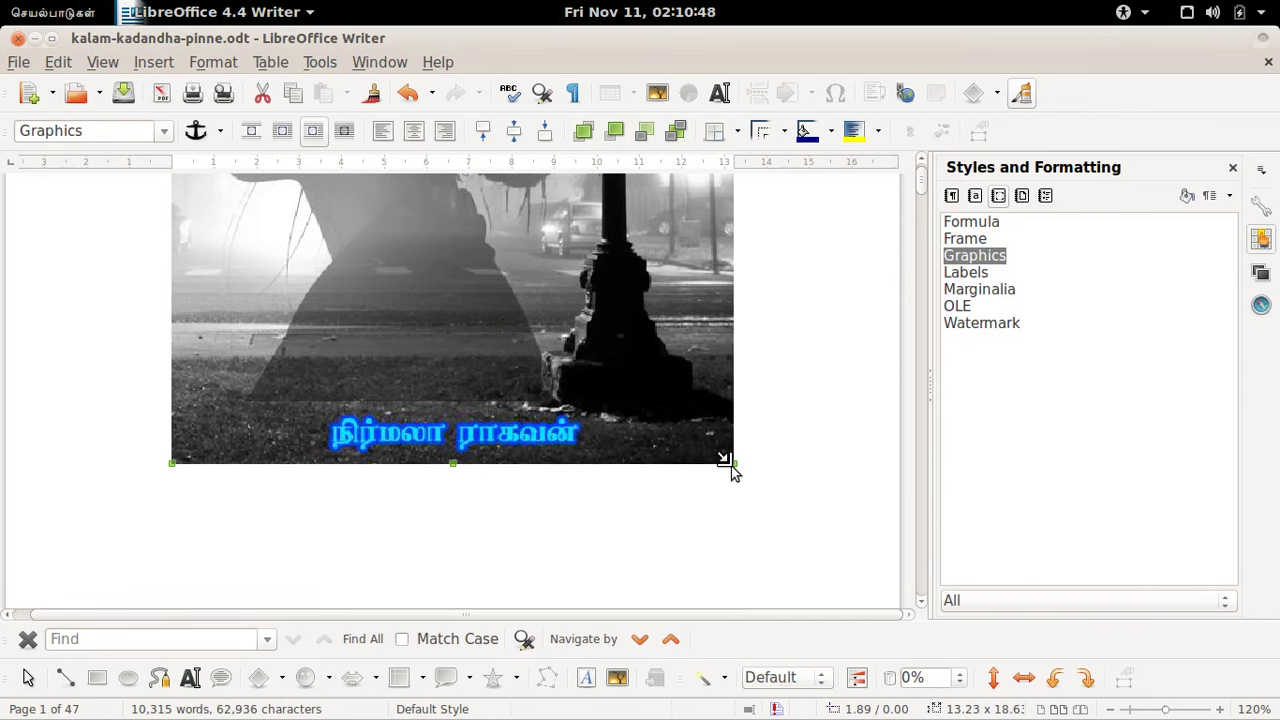
pyautogui.moveTo(729, 468); pyautogui.dragTo(840, 556)
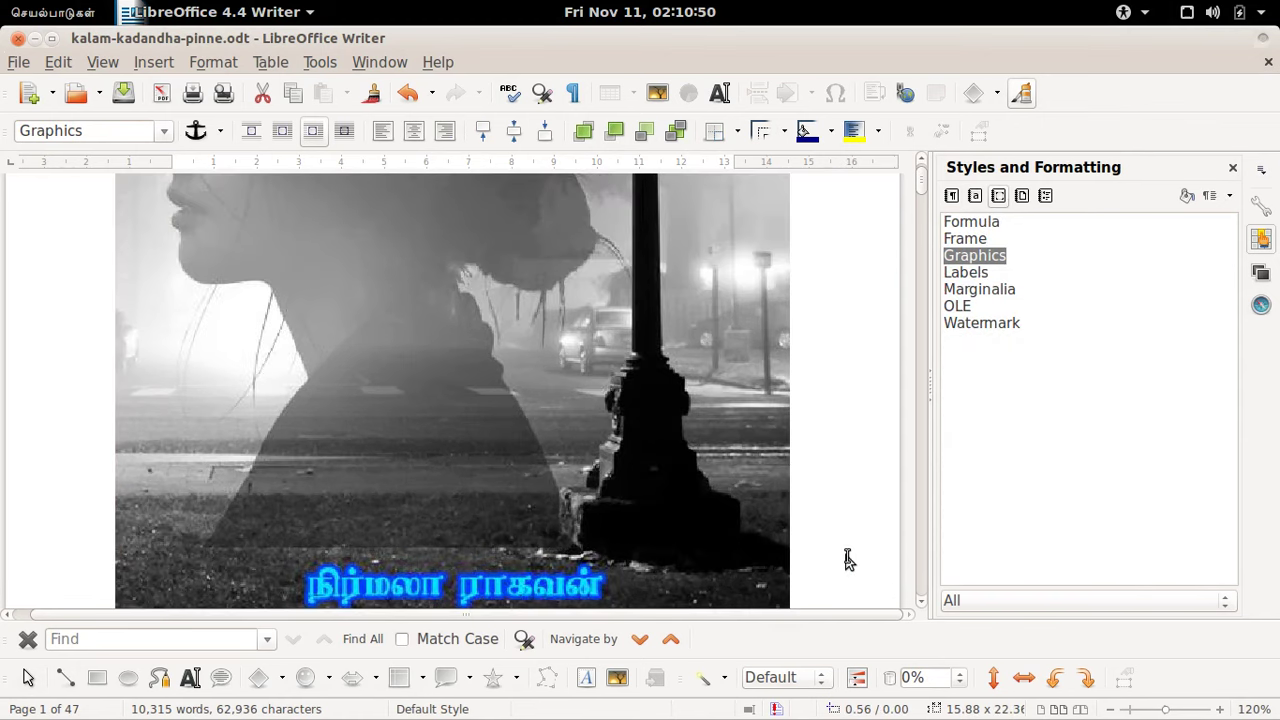
pyautogui.scroll(-6, 845, 560)
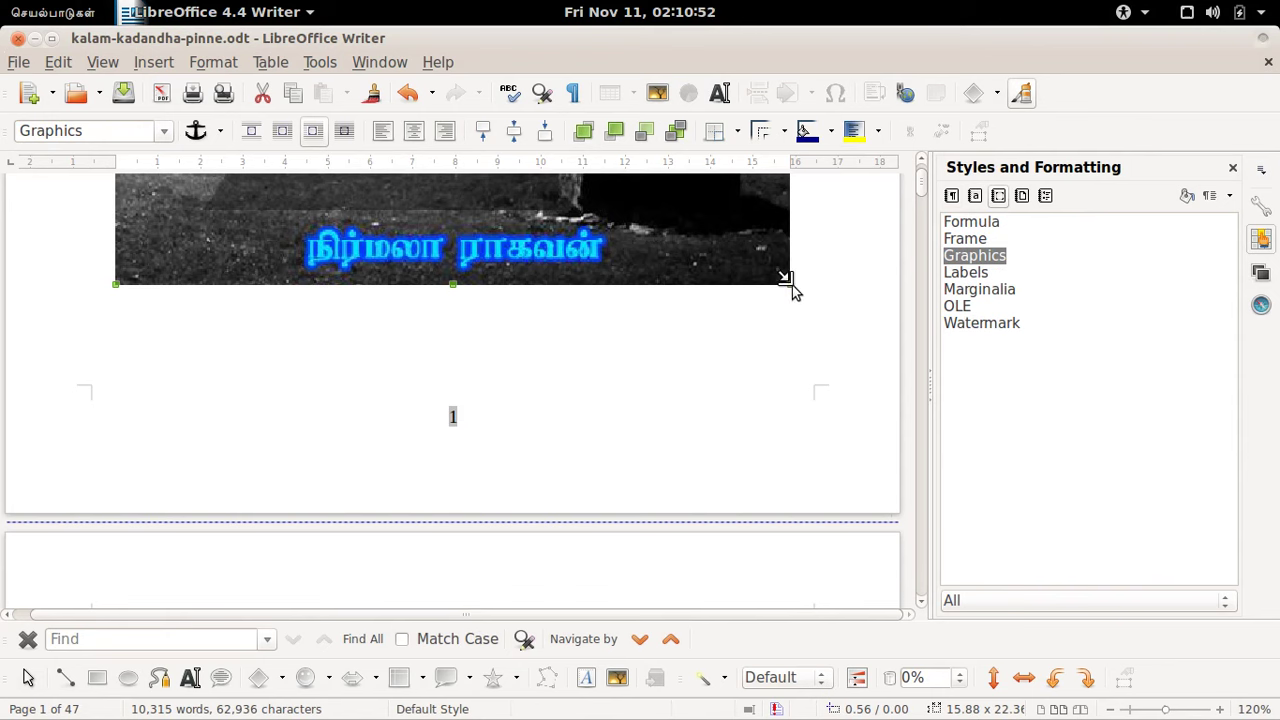
pyautogui.moveTo(795, 289); pyautogui.dragTo(866, 470)
pyautogui.hotkey('ctrl', 'z')
pyautogui.hotkey('ctrl', 'z')
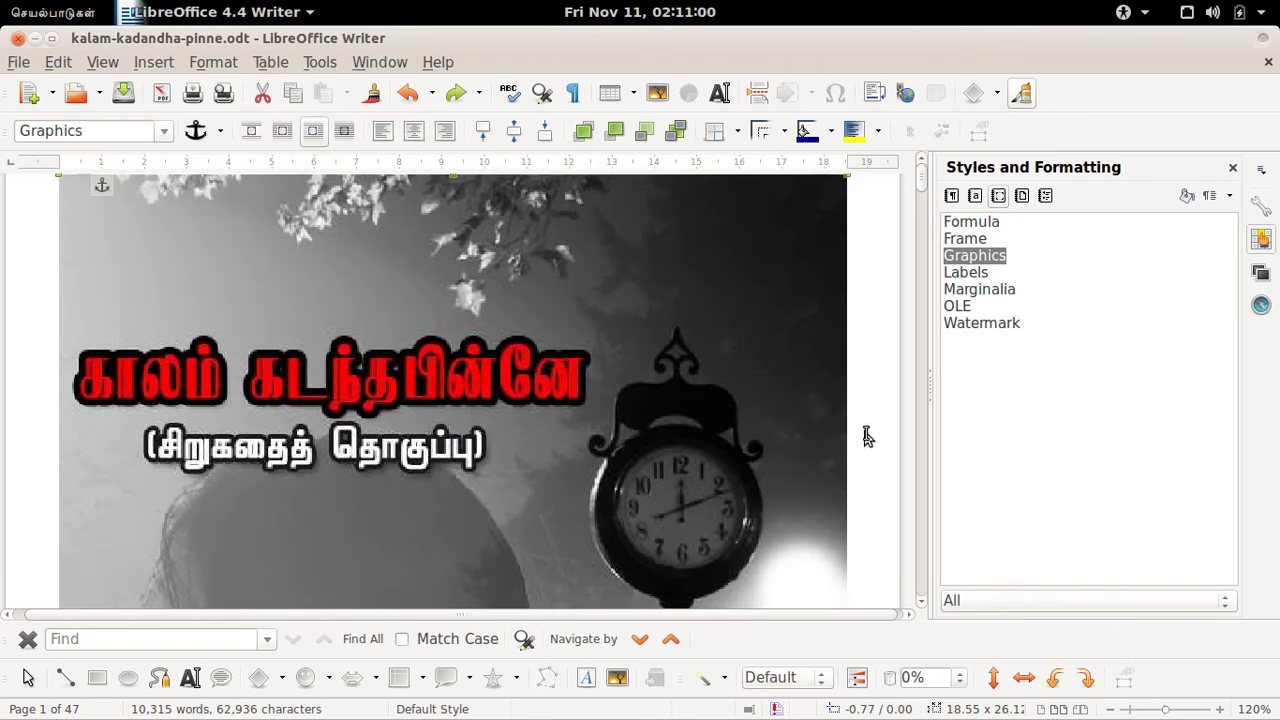
pyautogui.scroll(-5, 866, 438)
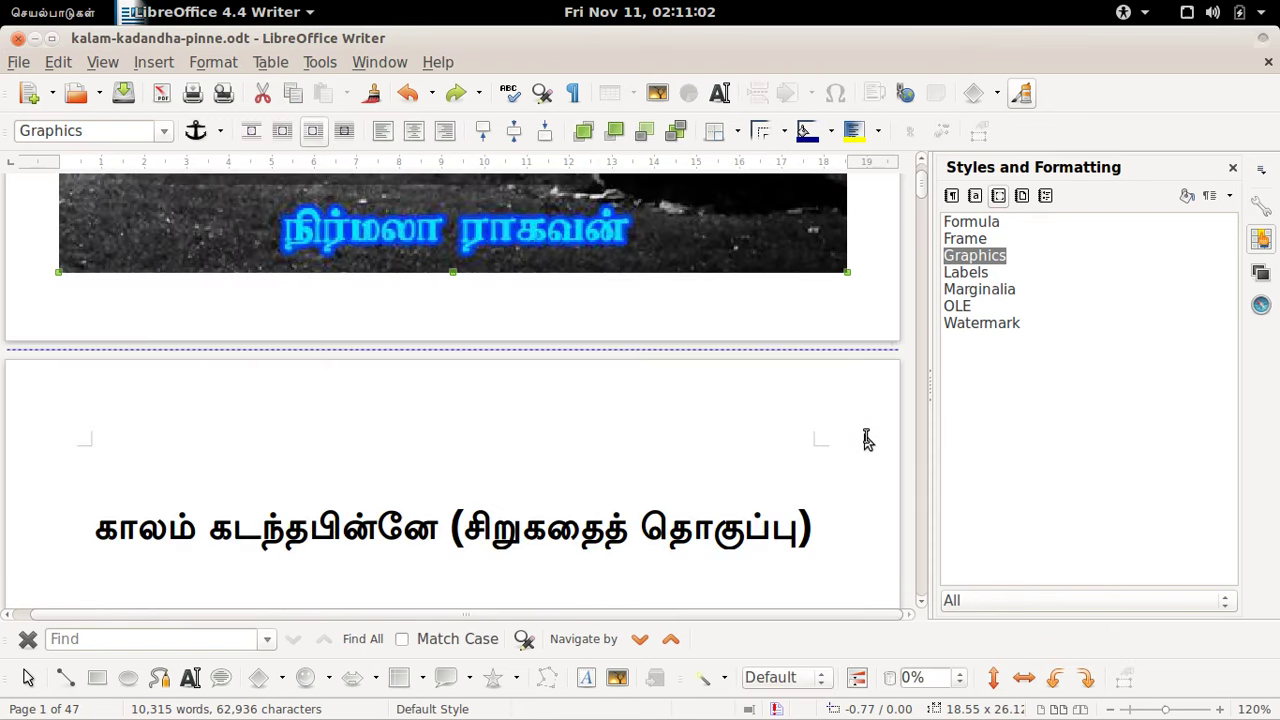
pyautogui.hotkey('ctrl', 's')
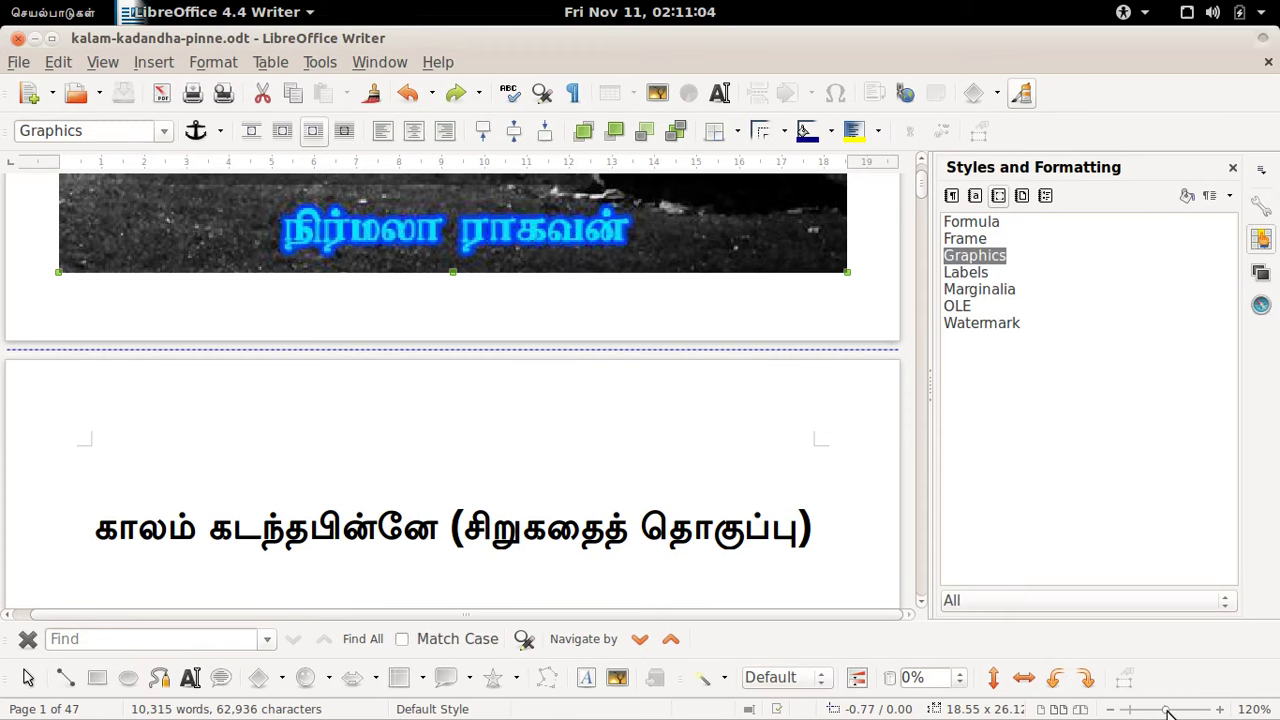
# Step: Stretch the cover image to fill the whole first page, about 20.90 × 29.43 cm, and save the document
pyautogui.moveTo(1168, 712); pyautogui.dragTo(1128, 711)
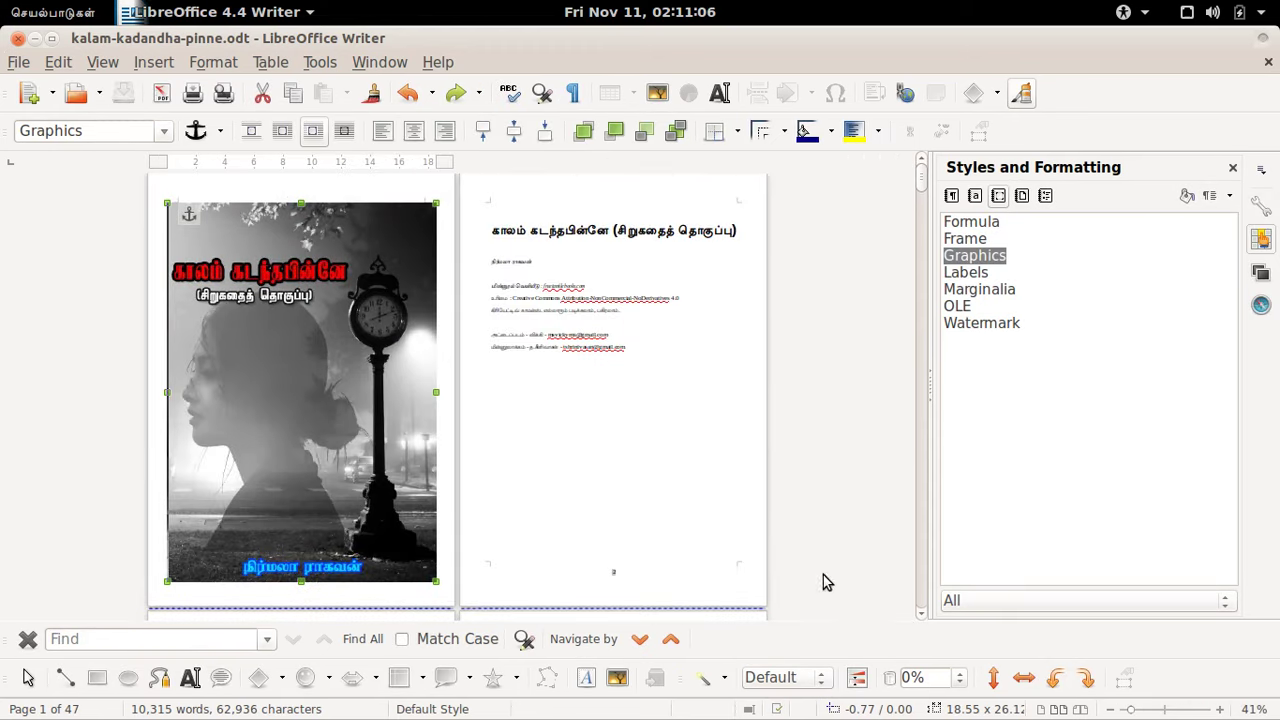
pyautogui.click(640, 517)
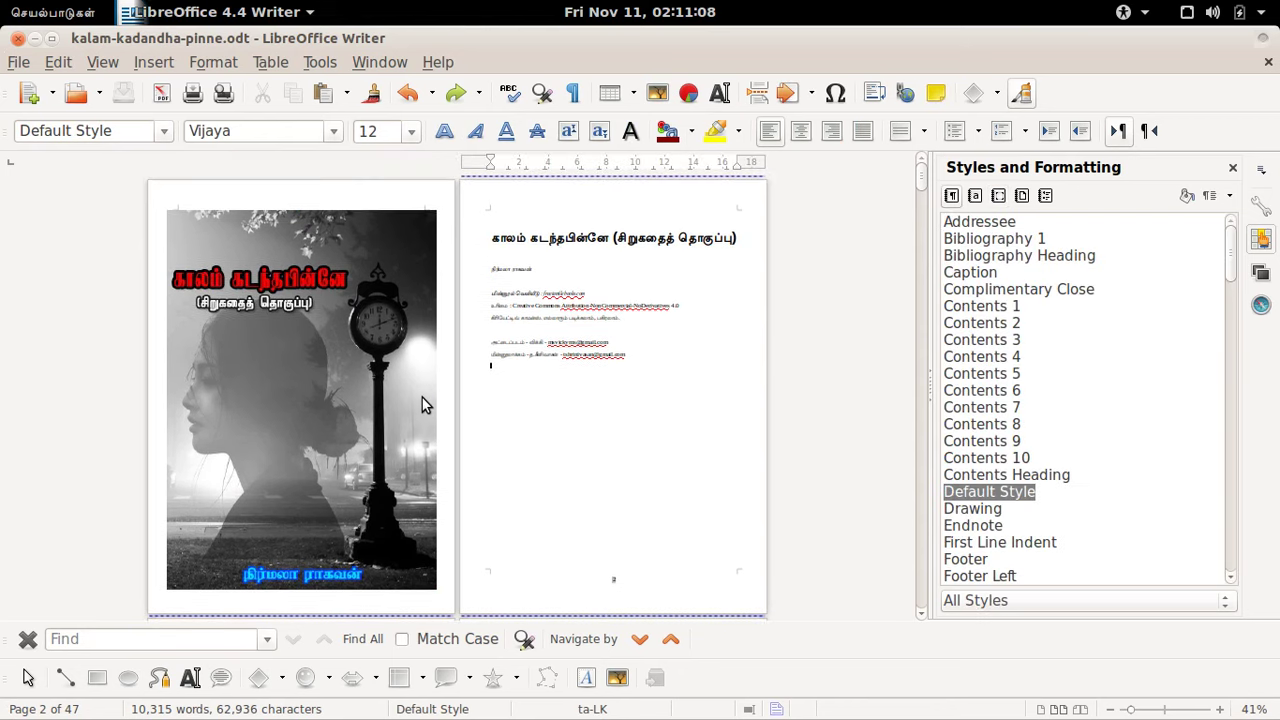
pyautogui.click(421, 404)
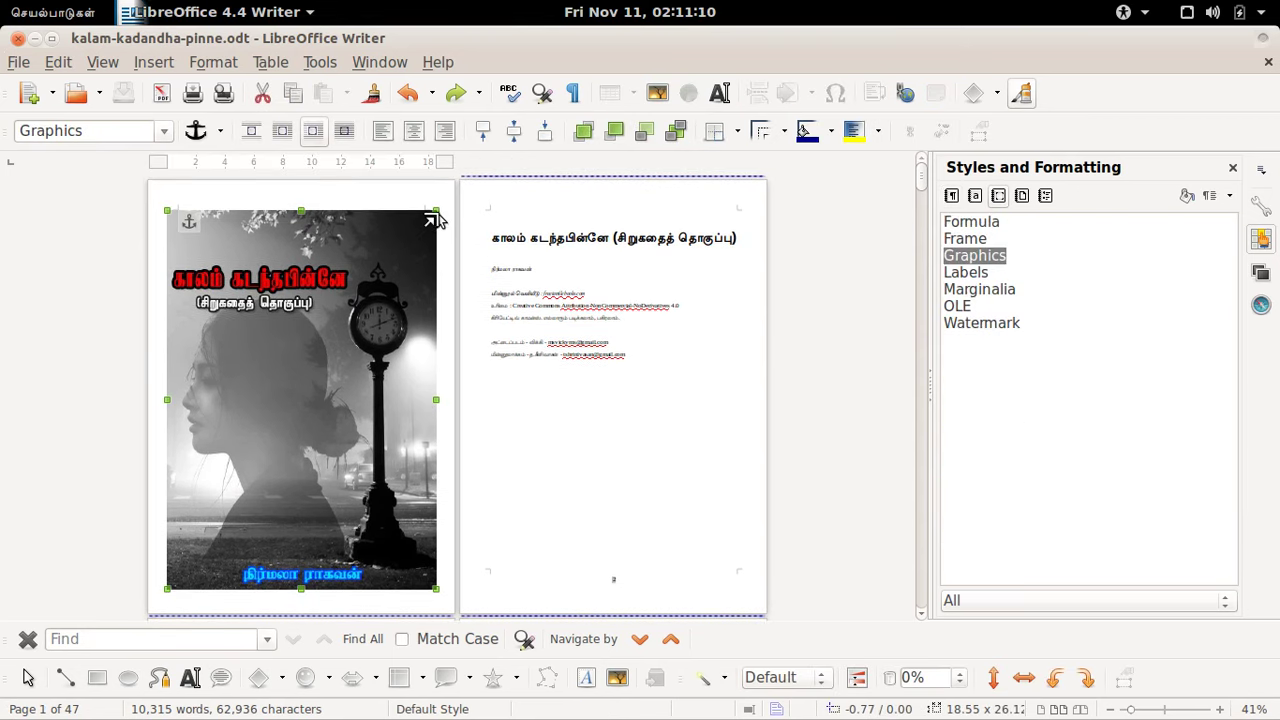
pyautogui.moveTo(432, 214); pyautogui.dragTo(452, 190)
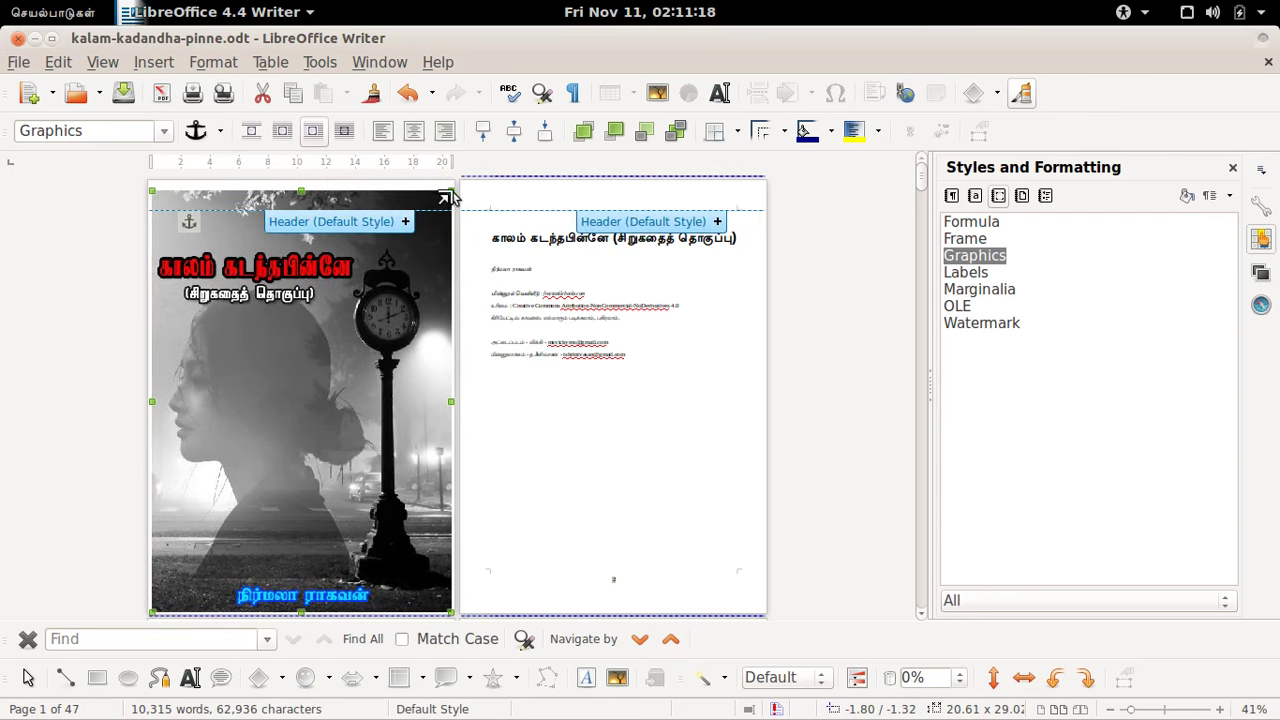
pyautogui.moveTo(449, 200)
pyautogui.mouseDown()
pyautogui.moveTo(449, 180)
pyautogui.moveTo(457, 203)
pyautogui.mouseUp()
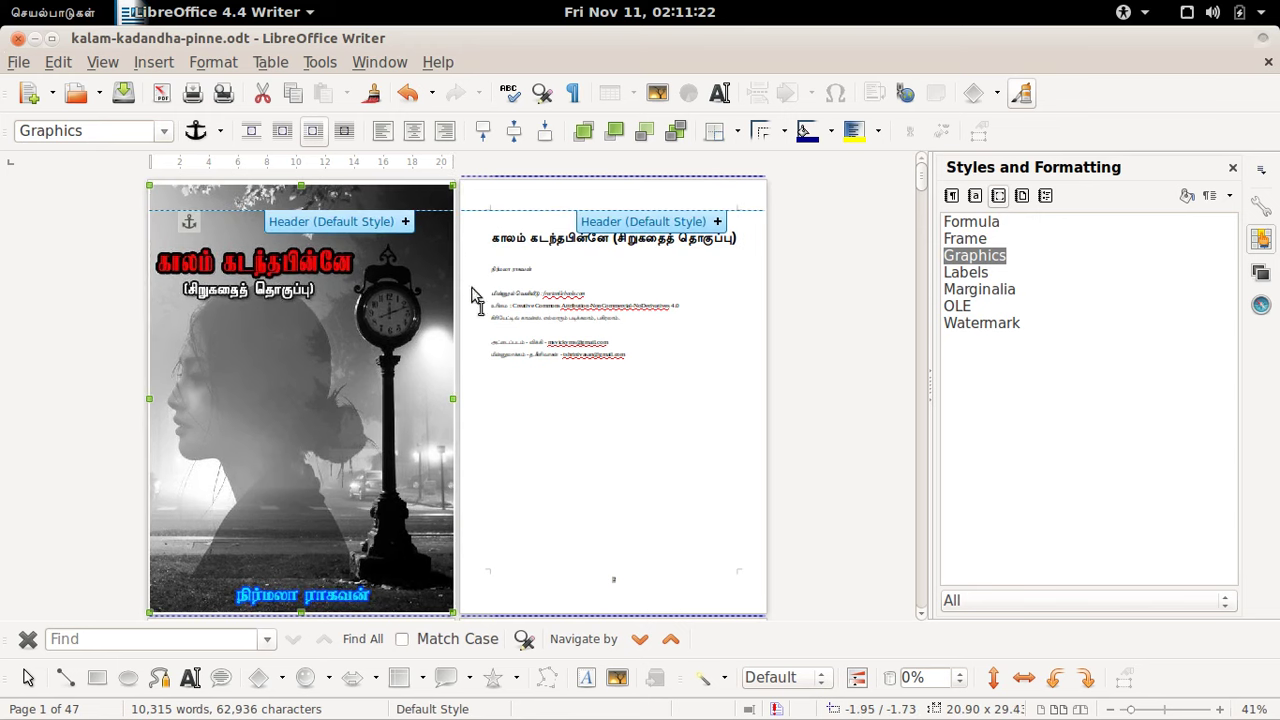
pyautogui.click(503, 378)
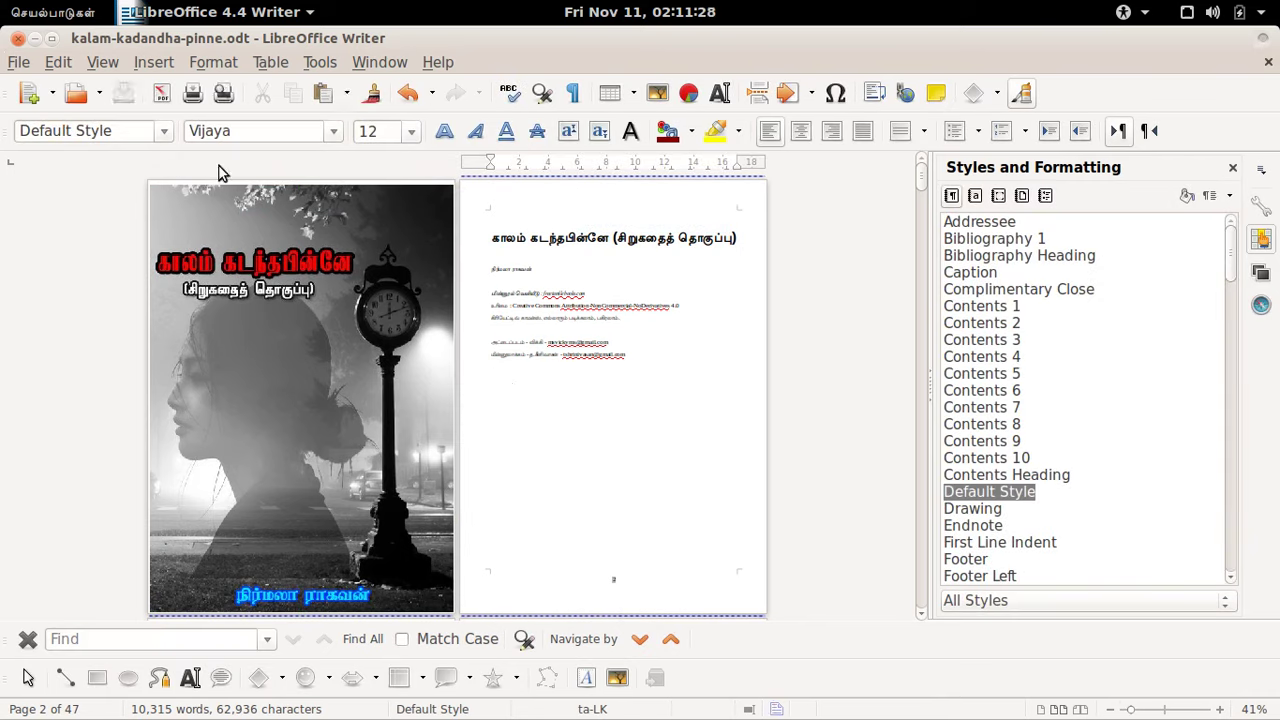
# Step: Export the document as a PDF named kalam-kadandha-pinne-A4 to the Desktop folder
pyautogui.click(161, 98)
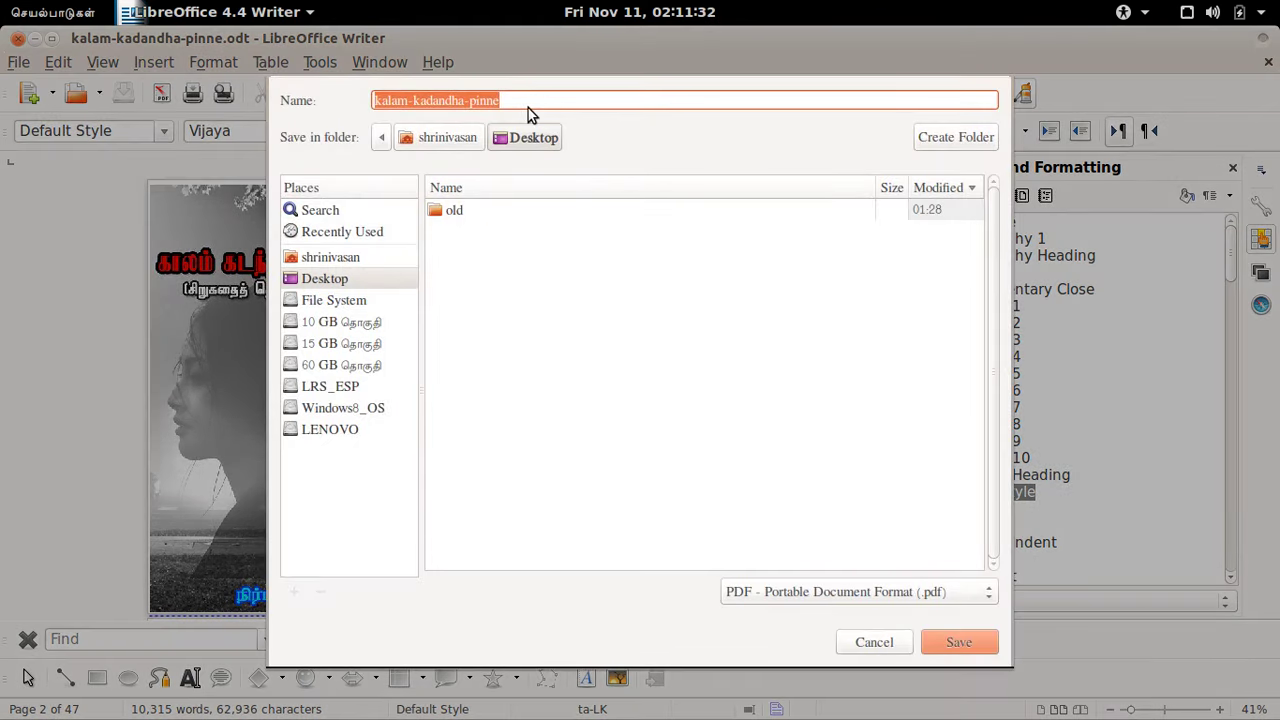
pyautogui.click(527, 104)
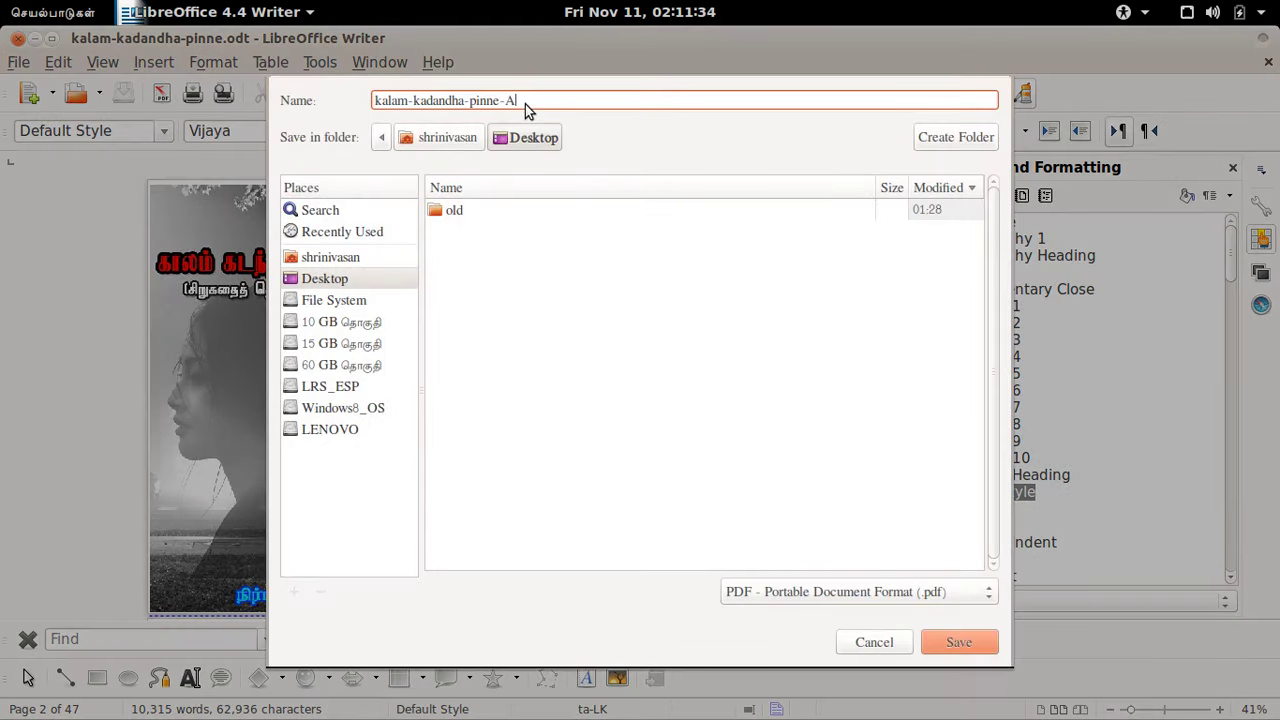
pyautogui.click(972, 643)
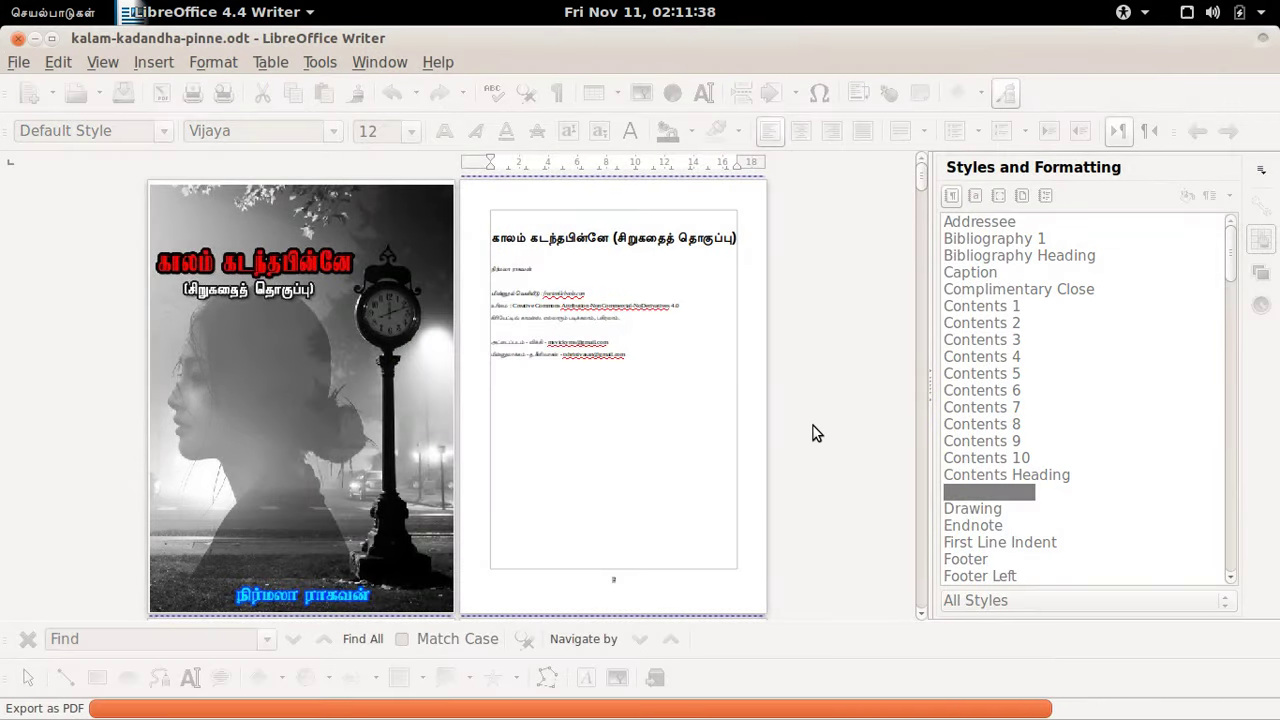
# Step: Open kalam-kadandha-pinne-A4.pdf from the Desktop and check its cover, contents page, the chapter 2 contents link and the chapter text
pyautogui.hotkey('alt', 'Tab')
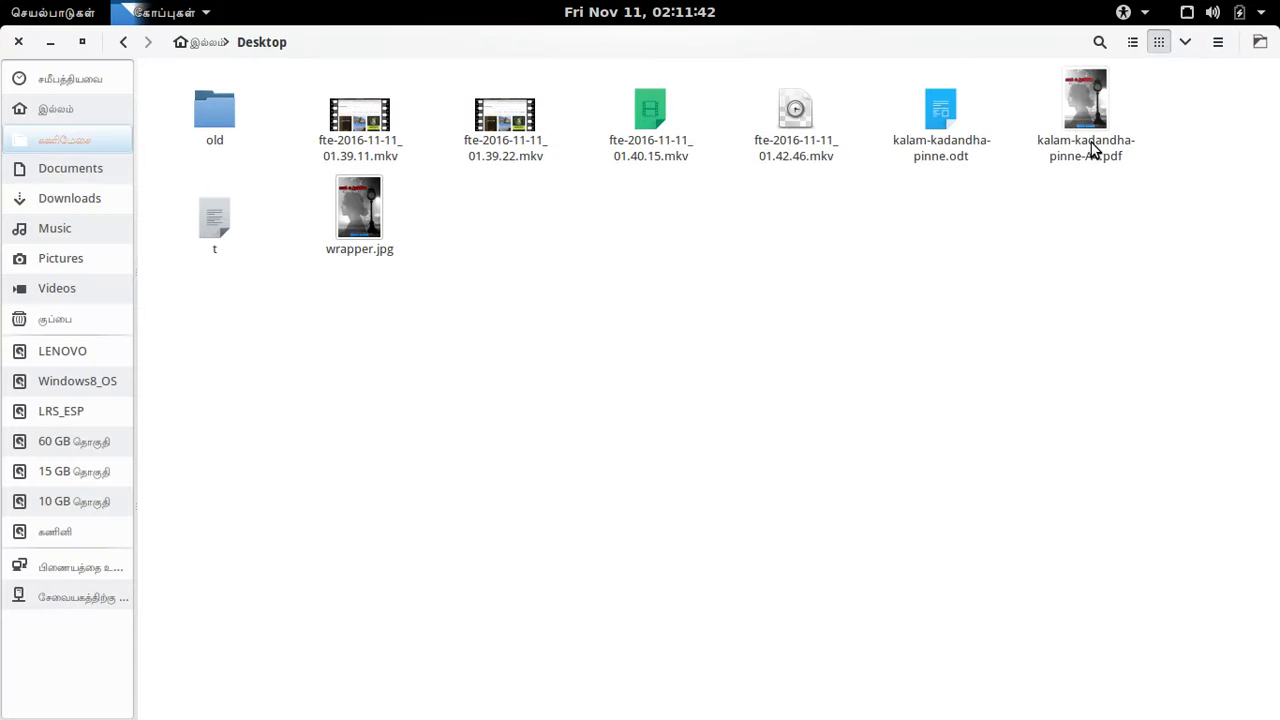
pyautogui.doubleClick(1088, 142)
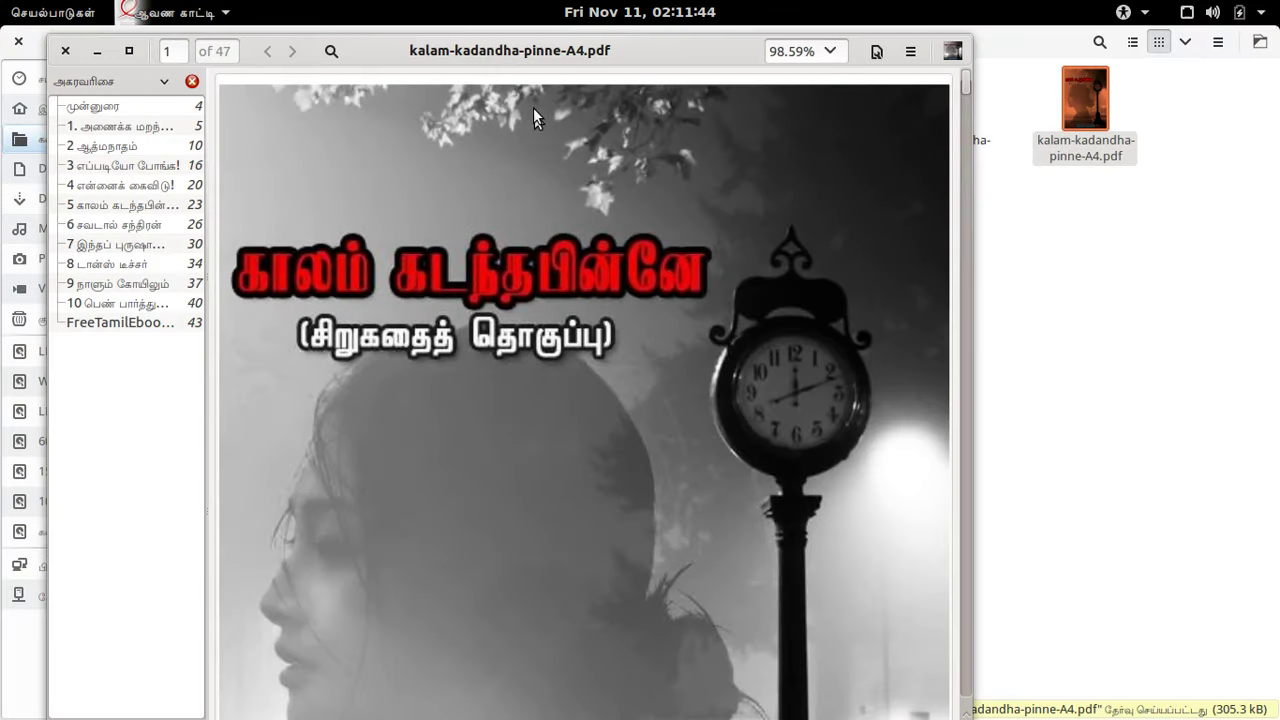
pyautogui.click(129, 50)
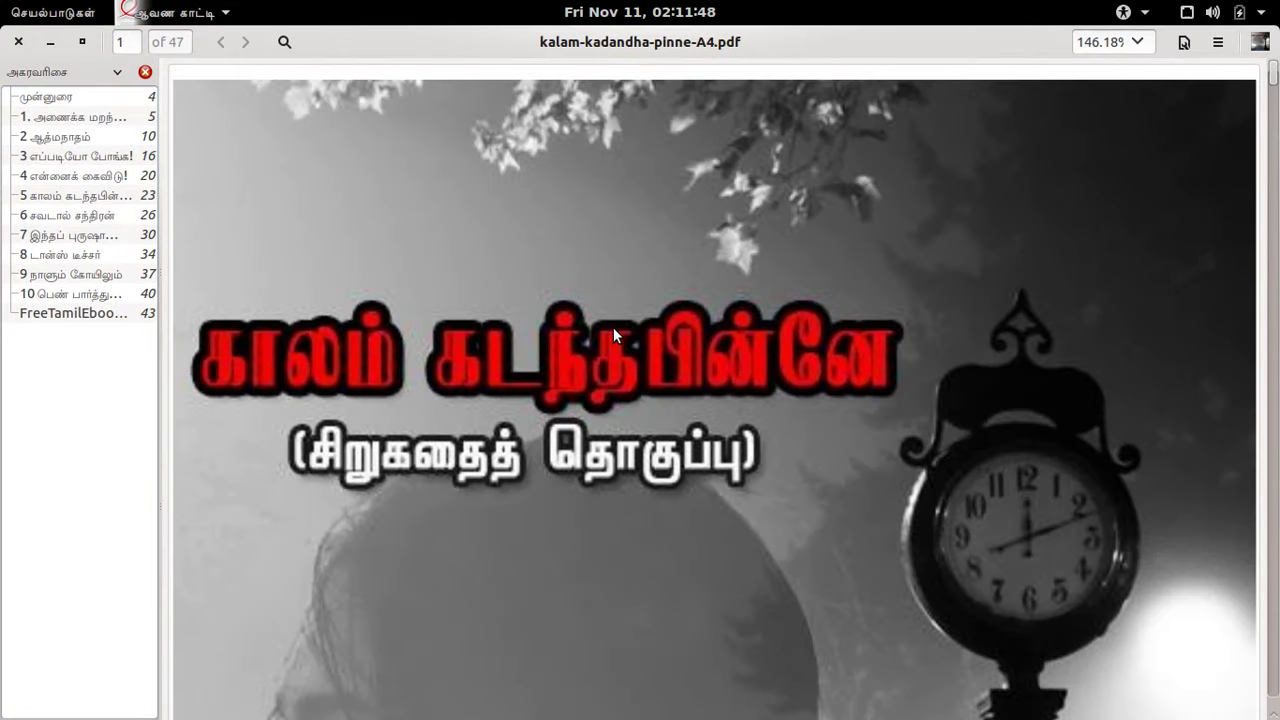
pyautogui.scroll(-6, 614, 334)
pyautogui.scroll(-10, 614, 334)
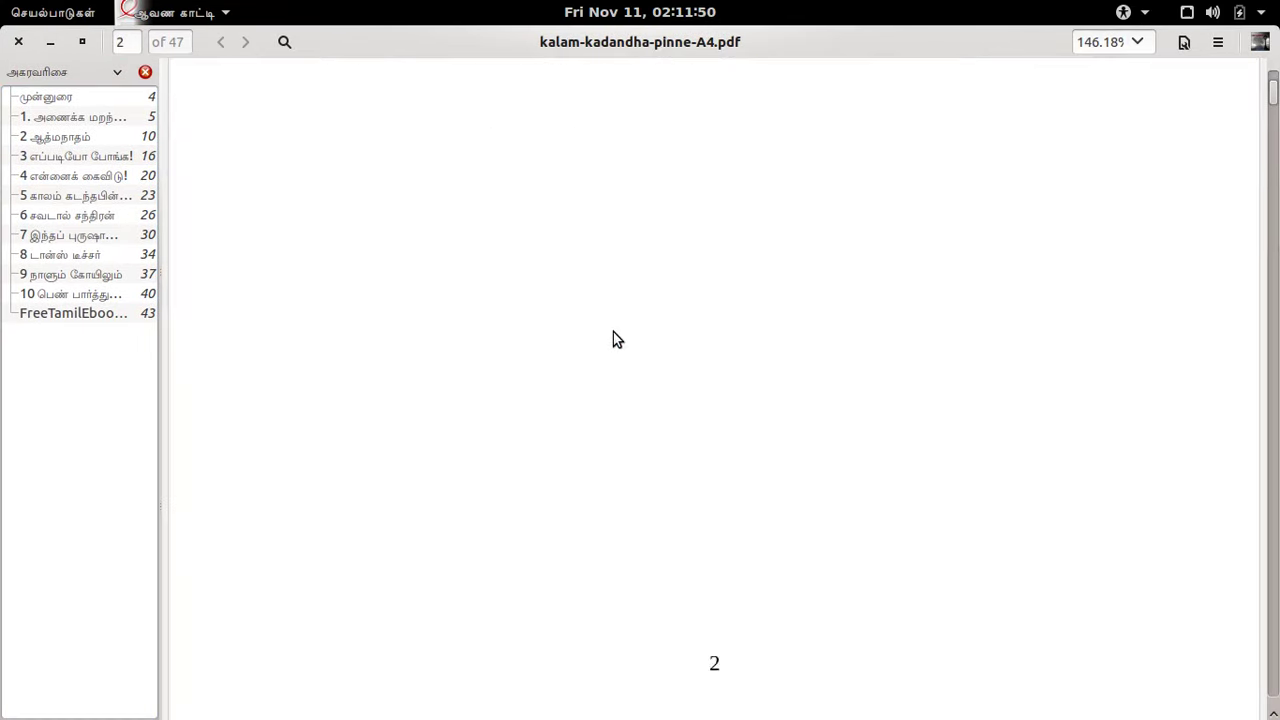
pyautogui.scroll(-5, 614, 345)
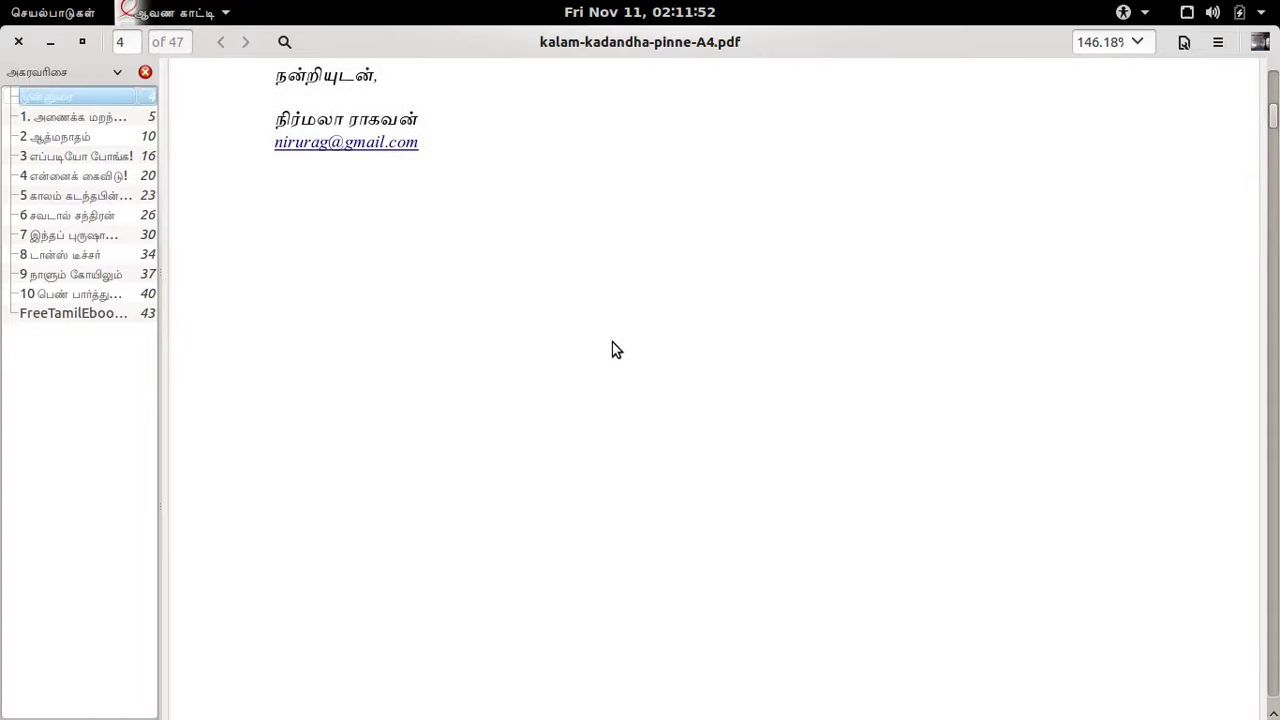
pyautogui.scroll(8, 614, 347)
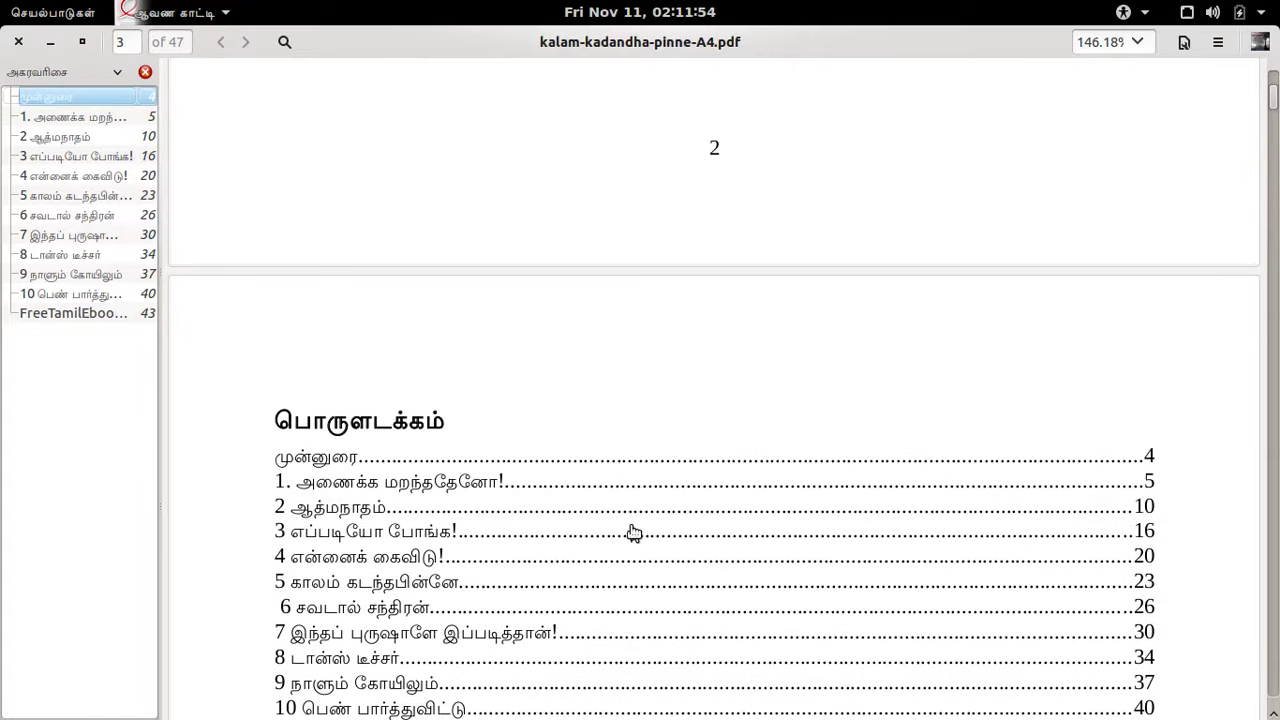
pyautogui.click(632, 509)
pyautogui.scroll(-10, 617, 330)
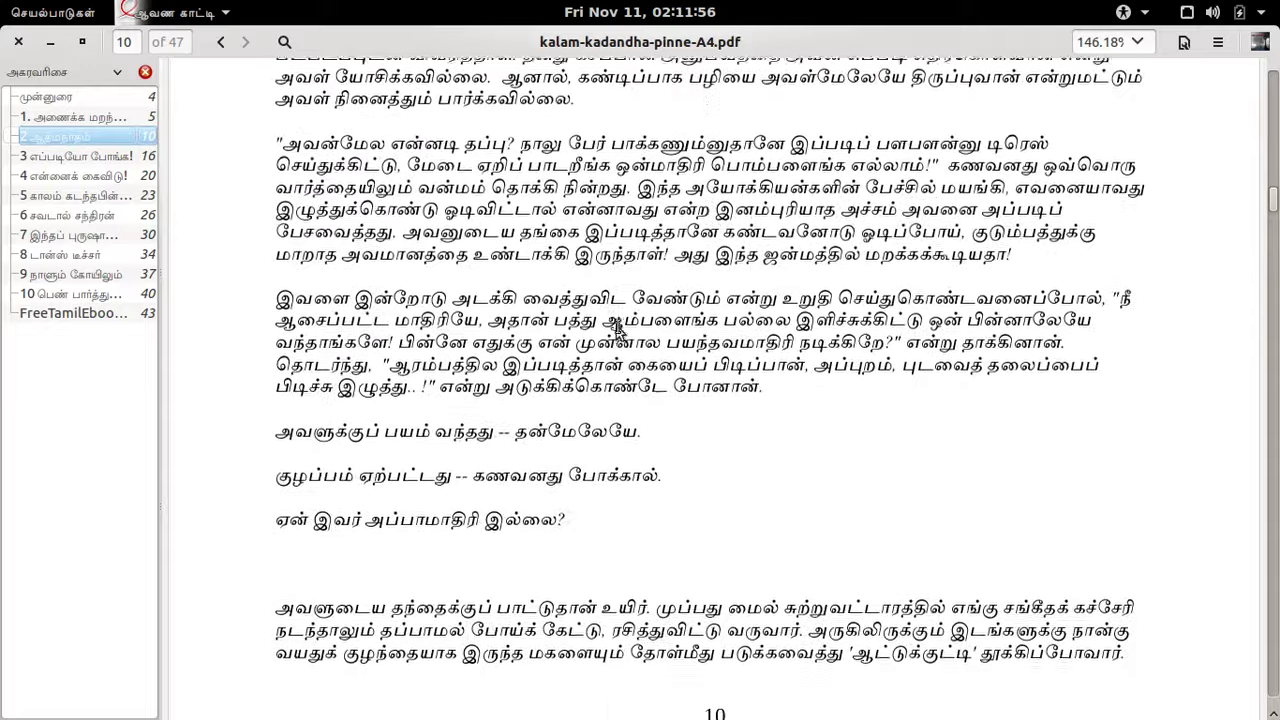
pyautogui.scroll(-15, 617, 330)
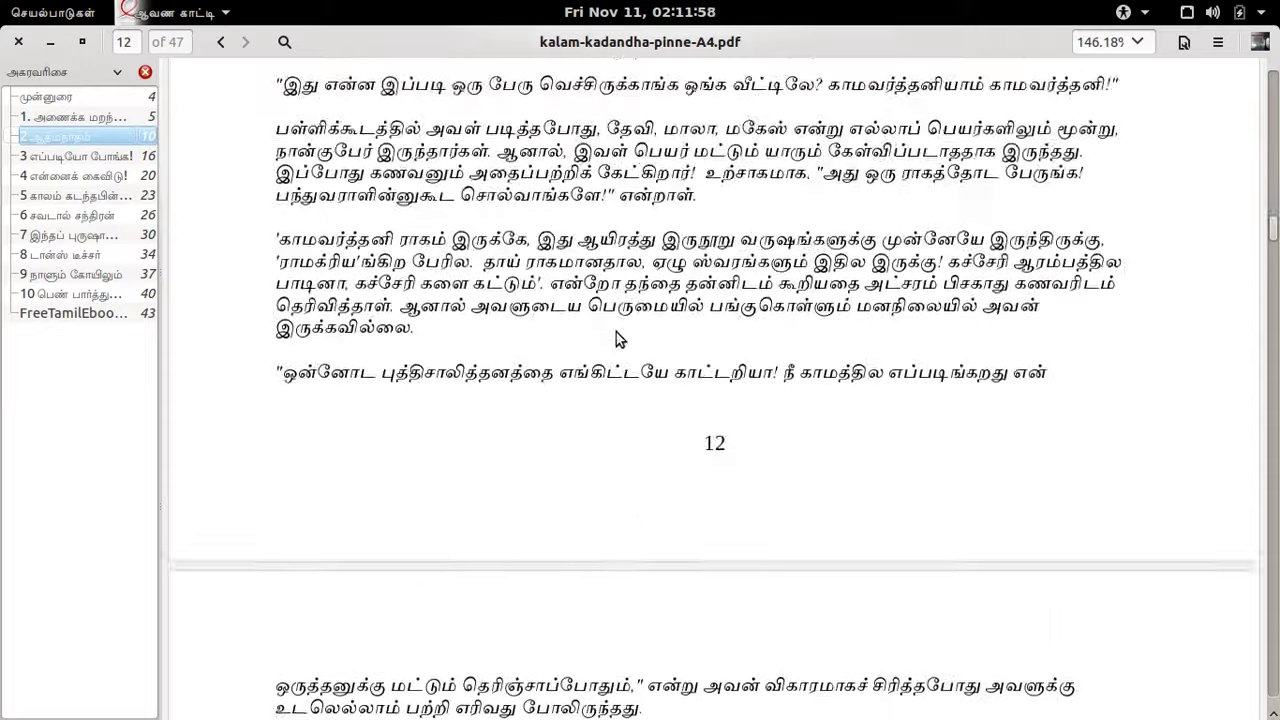
# Step: Look through chapters 2 to 4 of the exported A4 PDF to check the page layout, and close the PDF
pyautogui.scroll(-20, 616, 340)
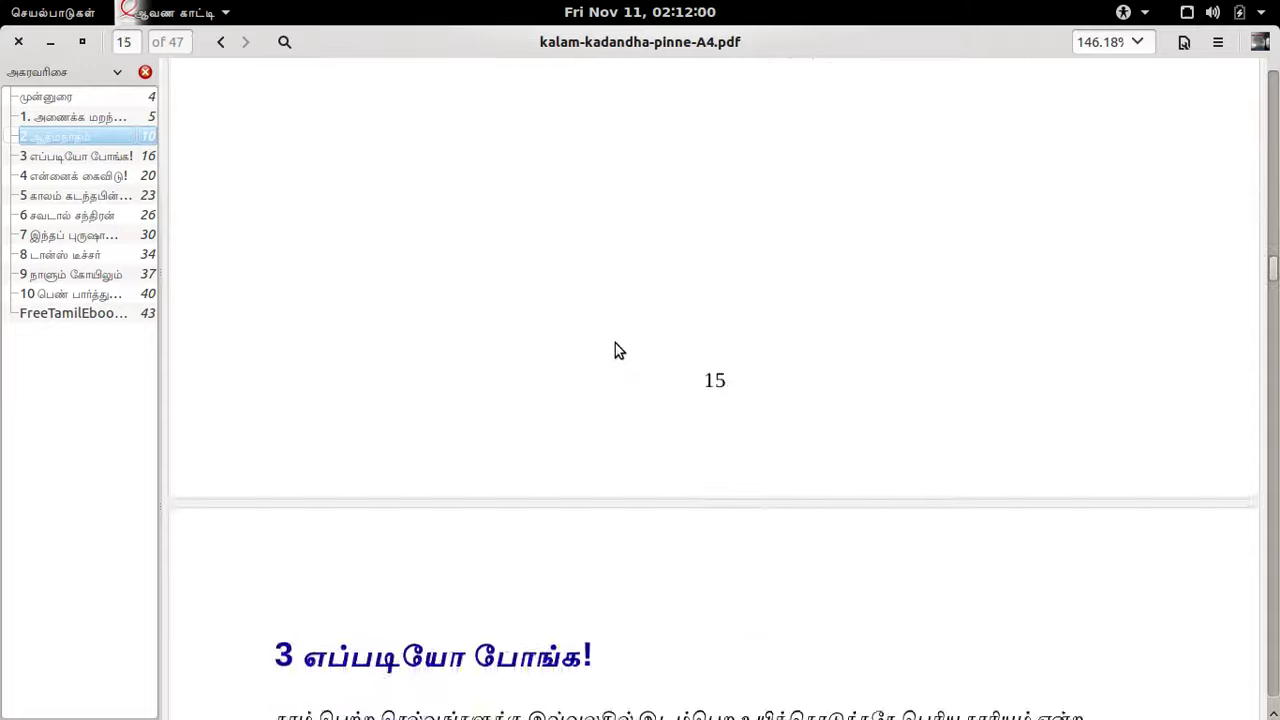
pyautogui.scroll(-15, 616, 352)
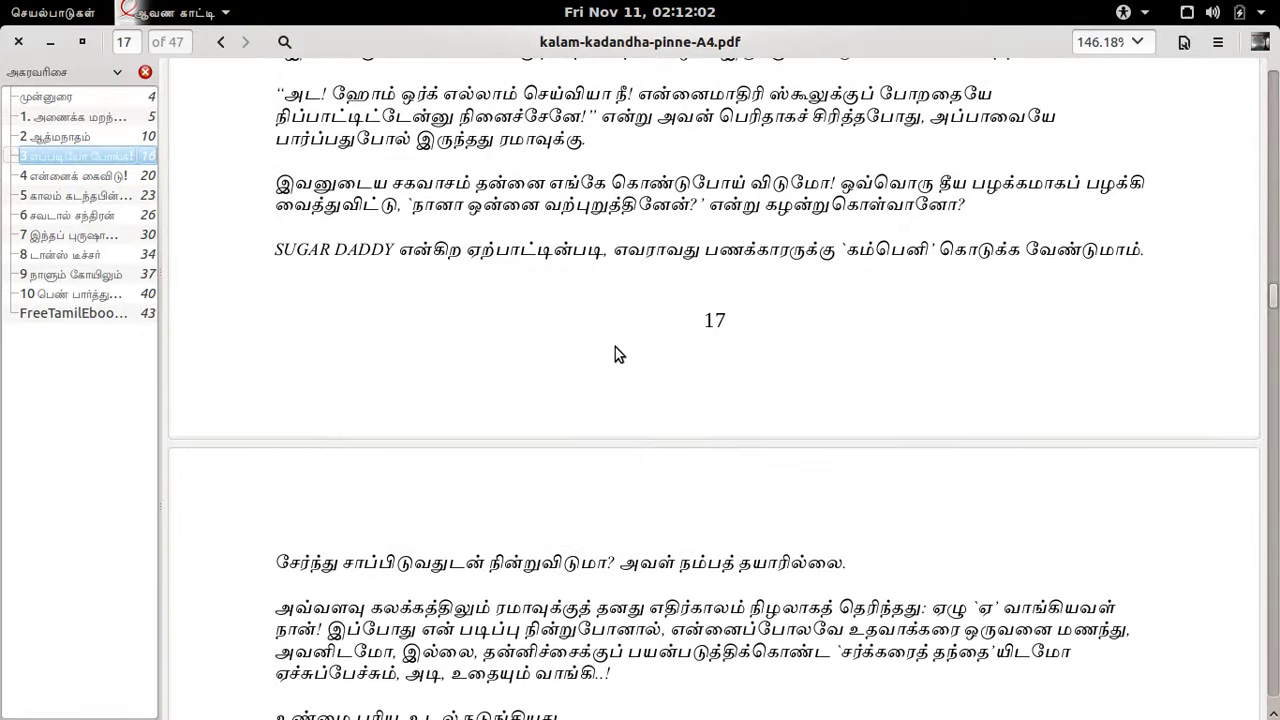
pyautogui.scroll(-15, 617, 357)
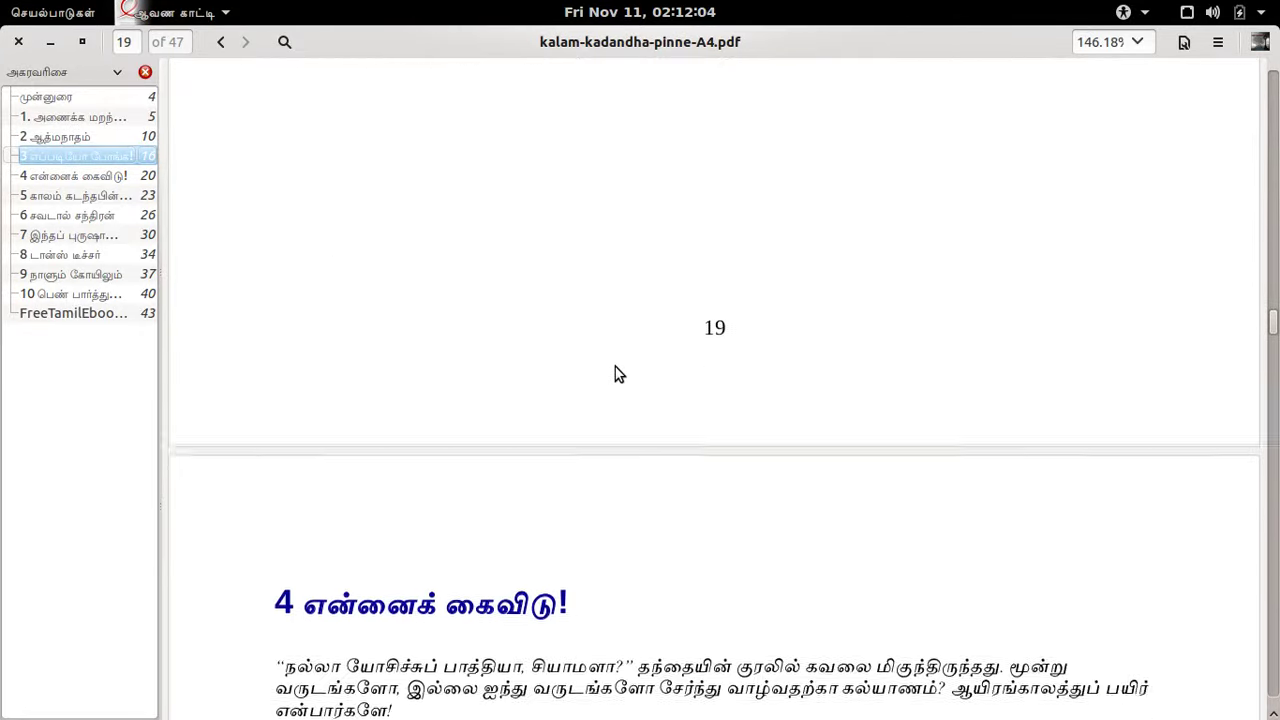
pyautogui.scroll(12, 615, 370)
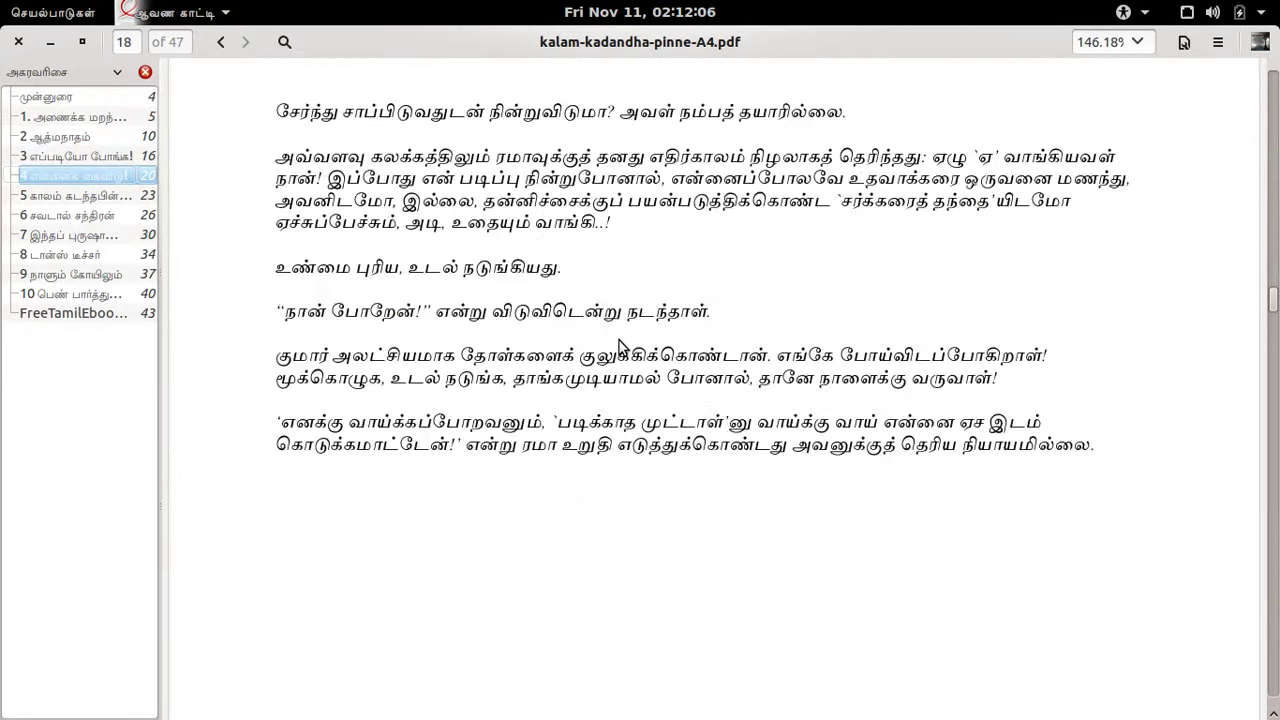
pyautogui.click(18, 42)
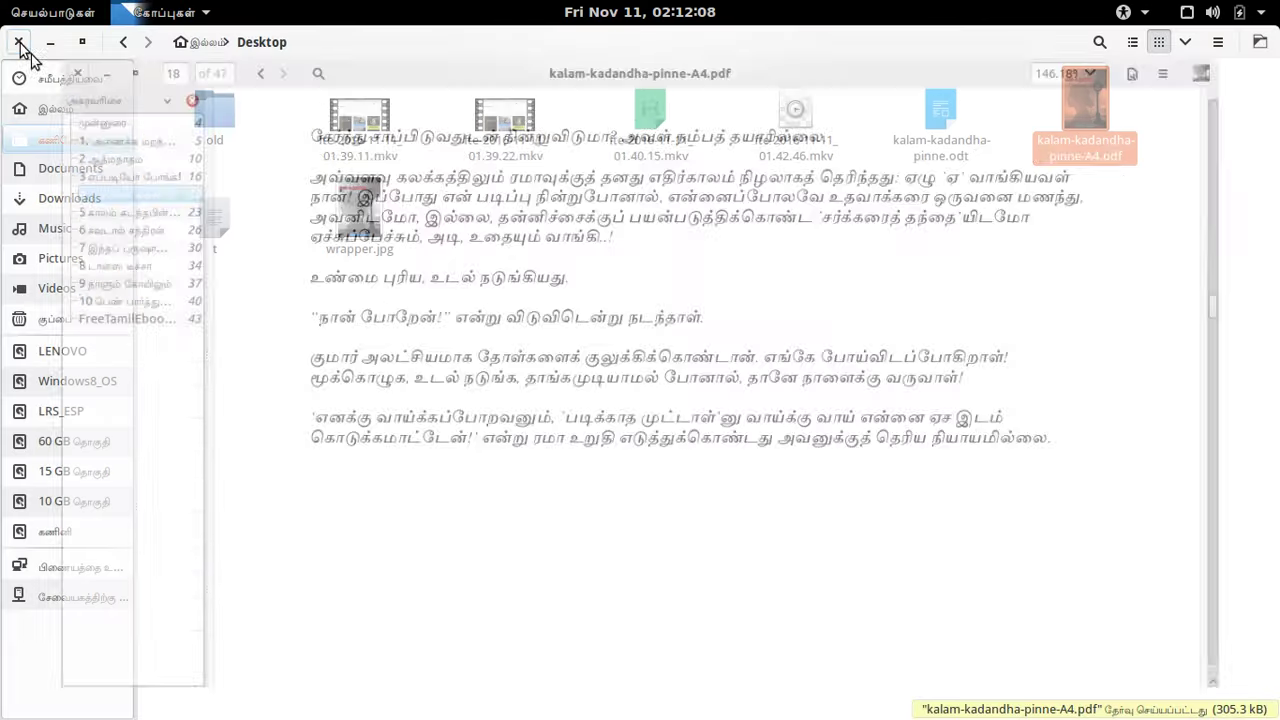
# Step: Switch back to kalam-kadandha-pinne.odt in LibreOffice Writer, enlarge the page view to about 84% and close the Styles and Formatting sidebar
pyautogui.click(414, 351)
pyautogui.hotkey('alt', 'Tab')
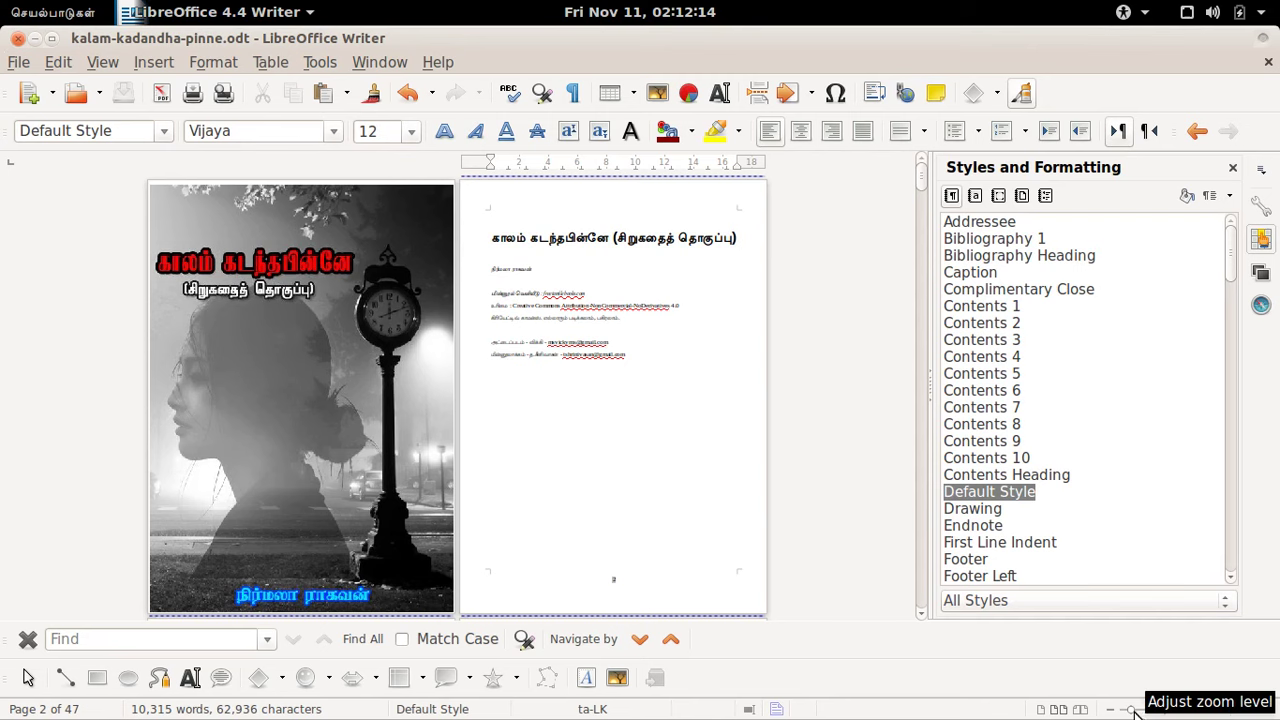
pyautogui.moveTo(1140, 712); pyautogui.dragTo(1155, 712)
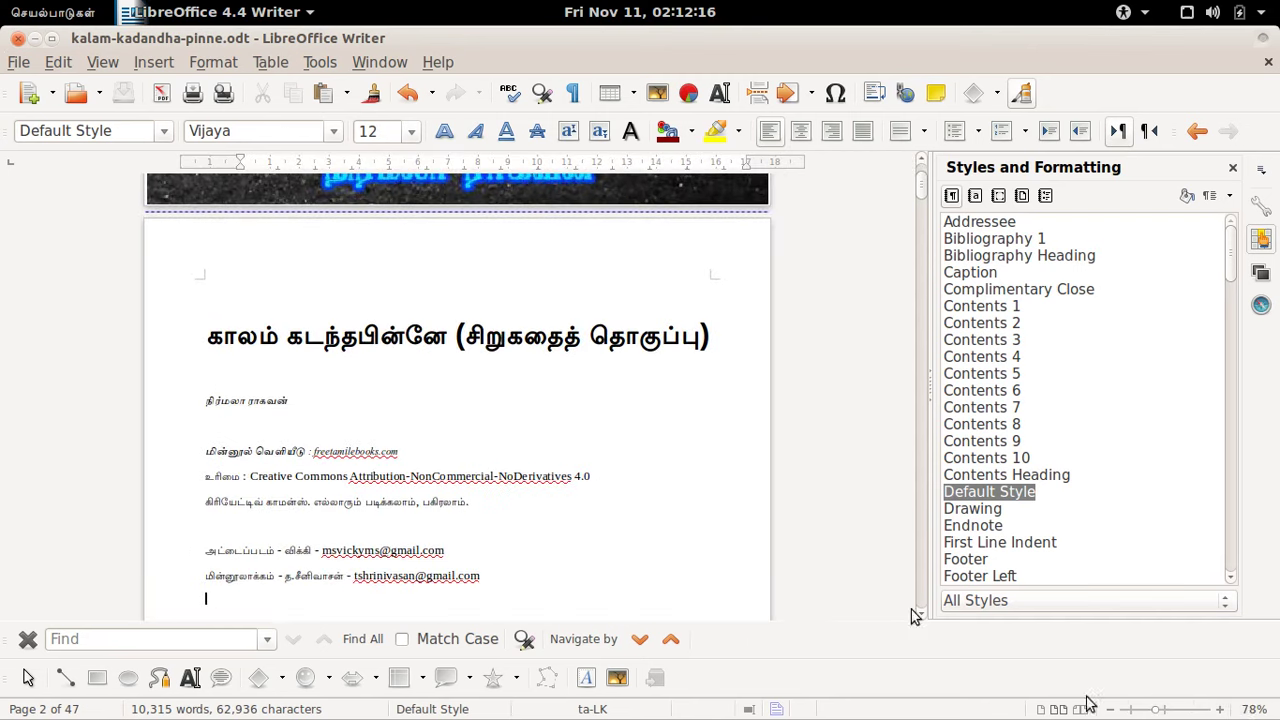
pyautogui.click(1232, 168)
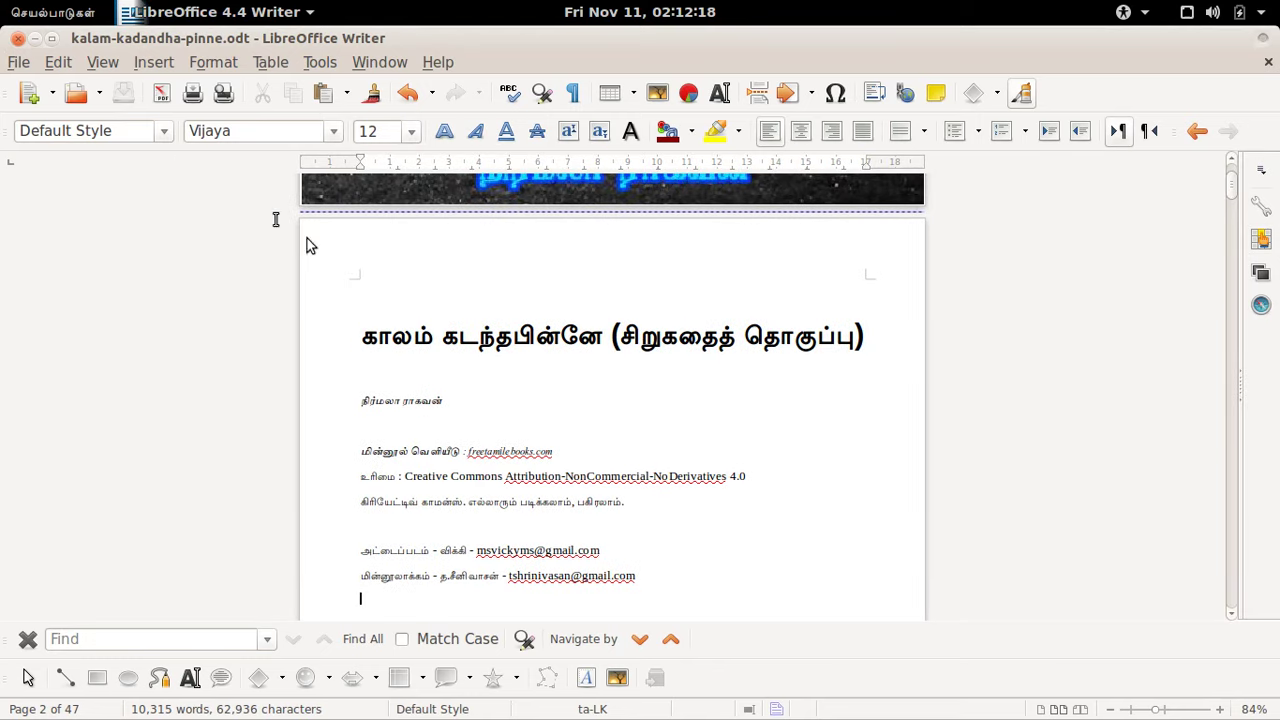
# Step: Save the document under the new name kalam-kadandha-pinne-6-inch in the Desktop folder
pyautogui.click(19, 64)
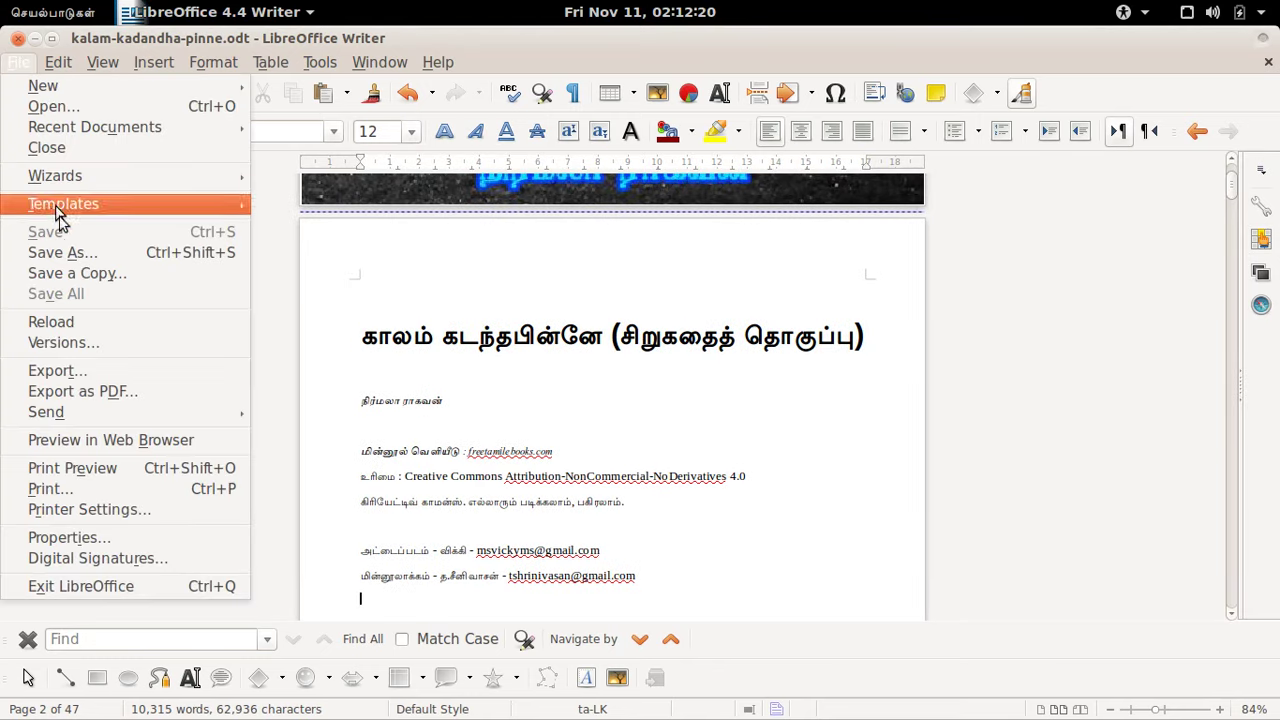
pyautogui.click(73, 251)
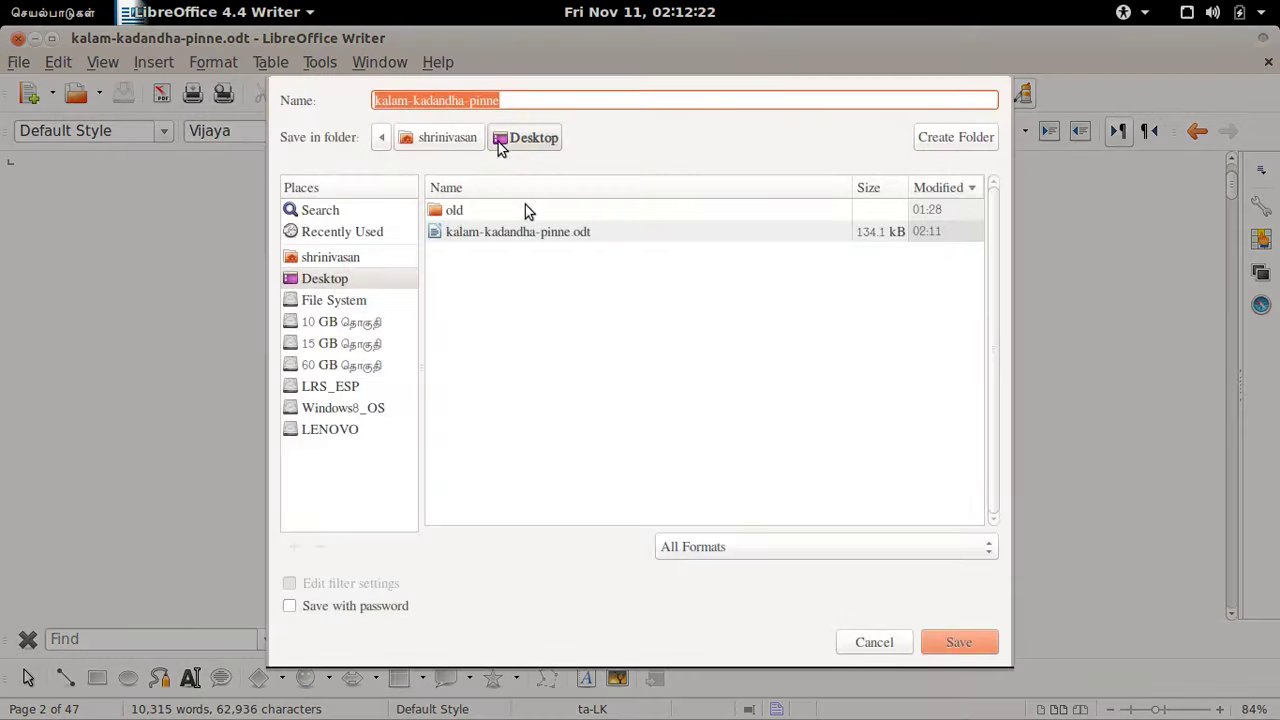
pyautogui.click(515, 101)
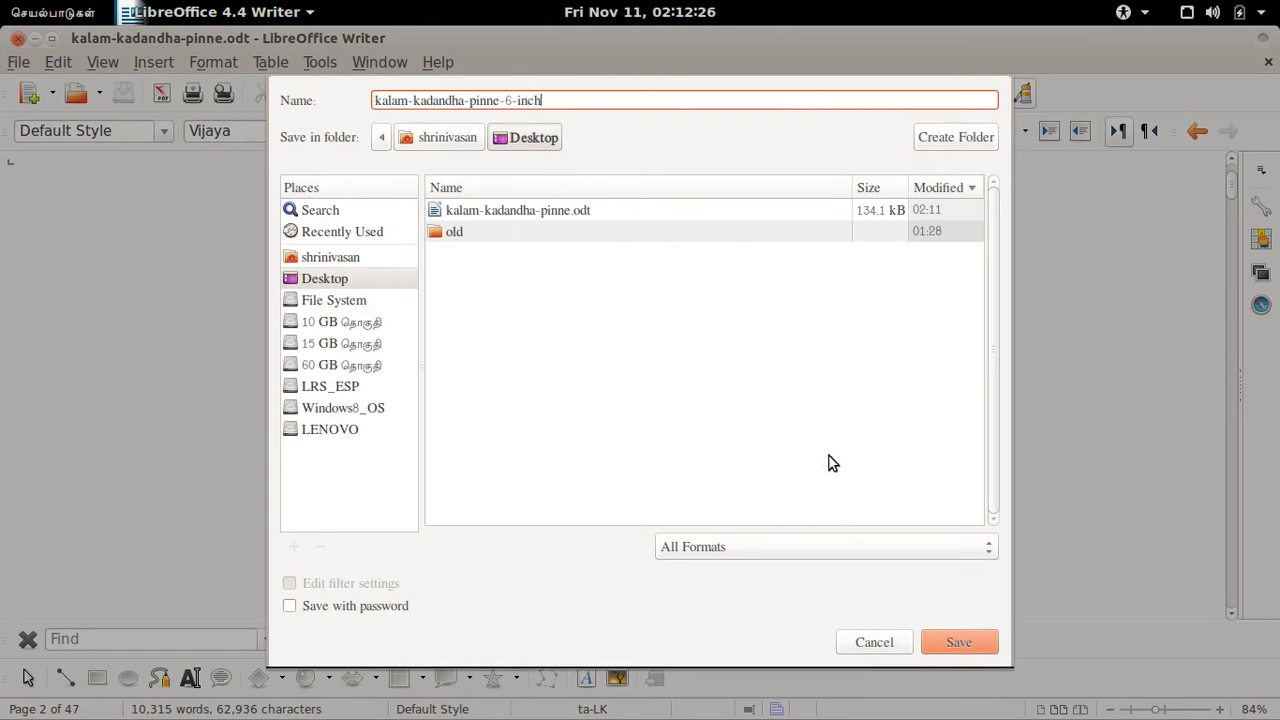
pyautogui.click(960, 643)
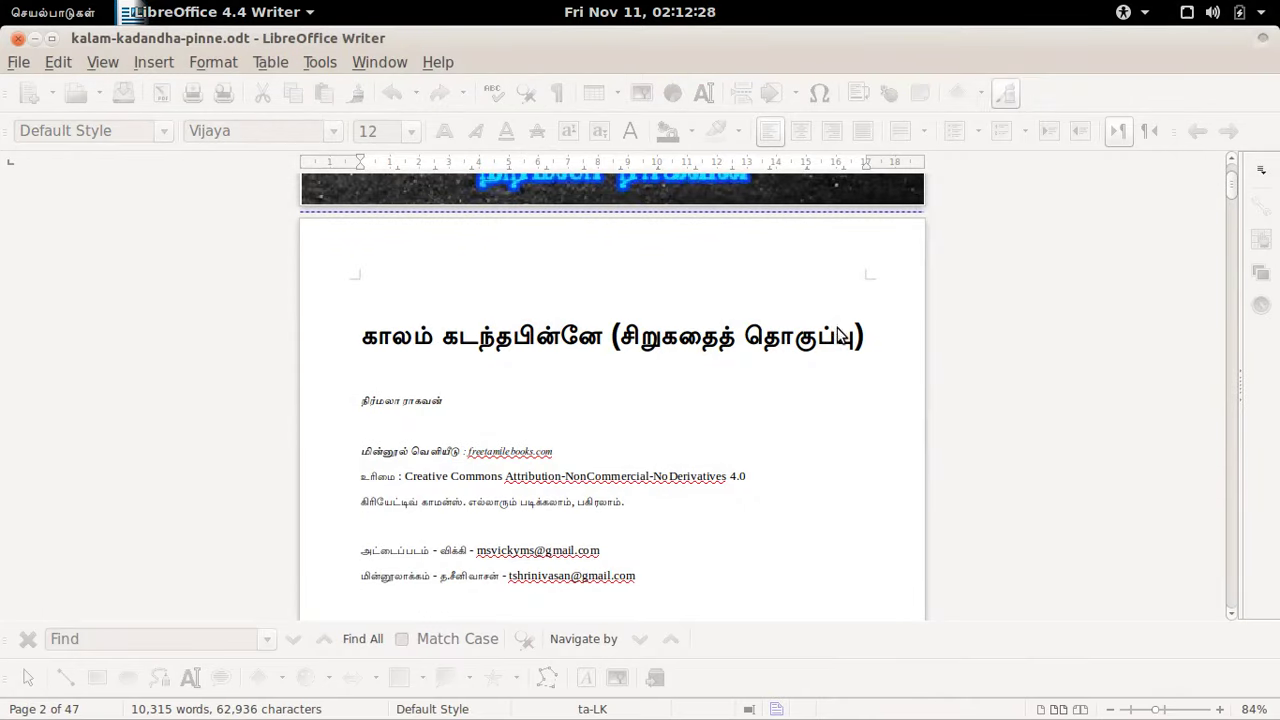
# Step: Set the Default Style page size to 9 cm wide and 12 cm high
pyautogui.click(210, 64)
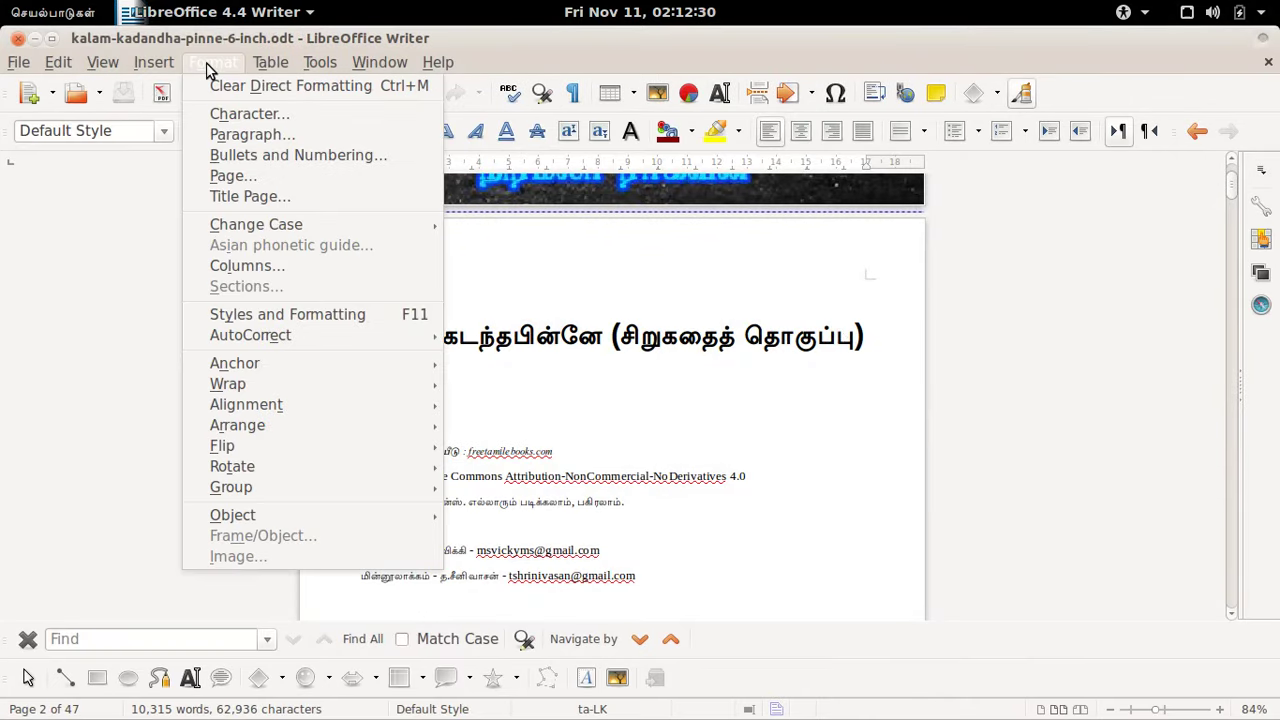
pyautogui.click(236, 175)
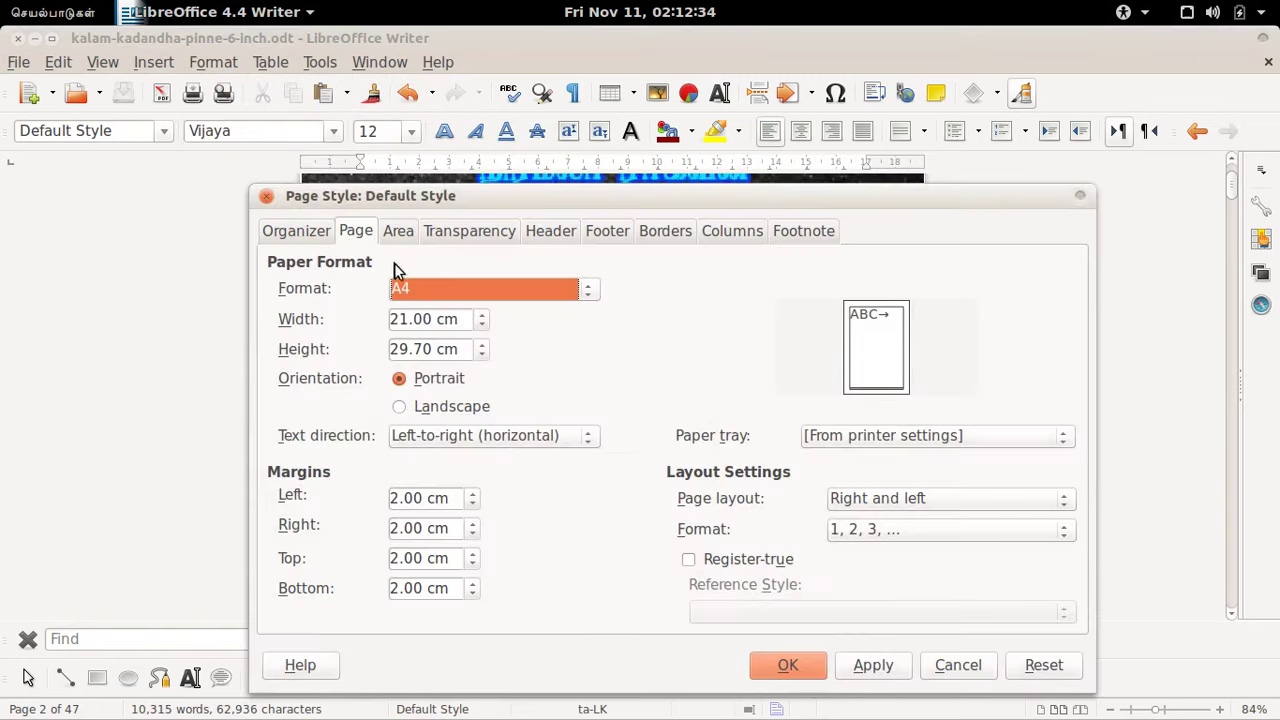
pyautogui.tripleClick(422, 325)
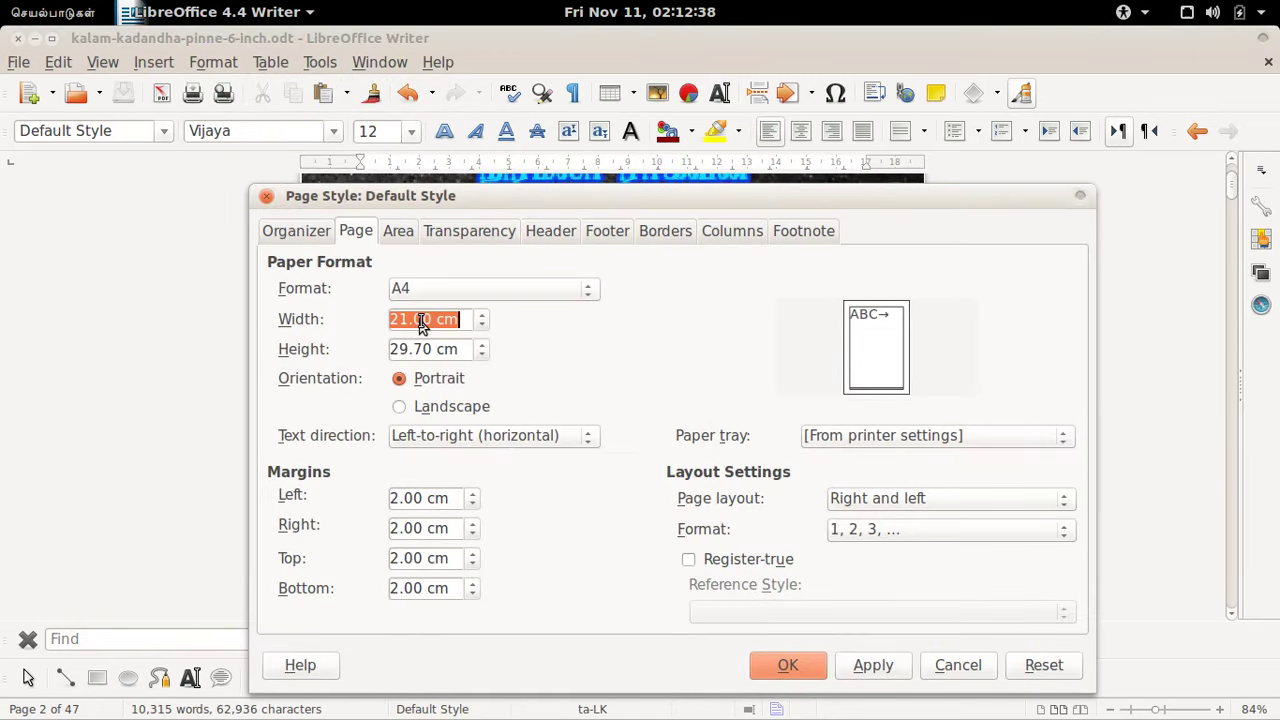
pyautogui.write('9')
pyautogui.press('Tab')
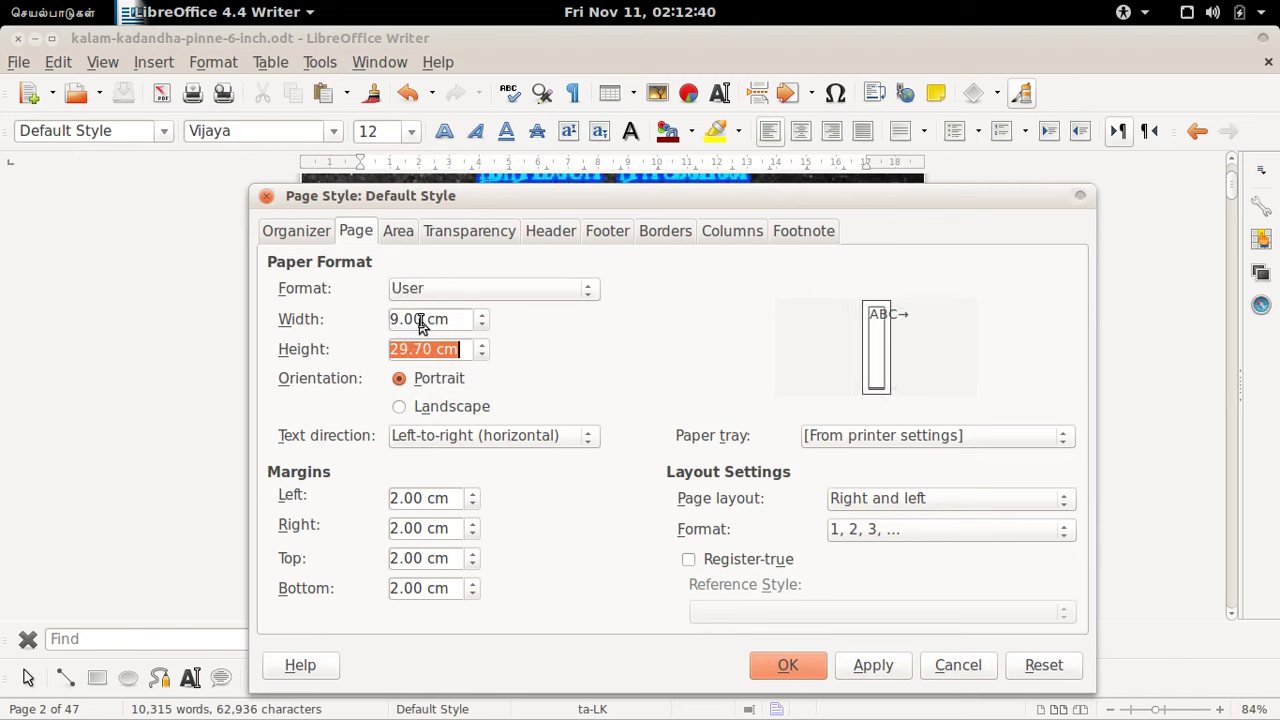
pyautogui.write('12')
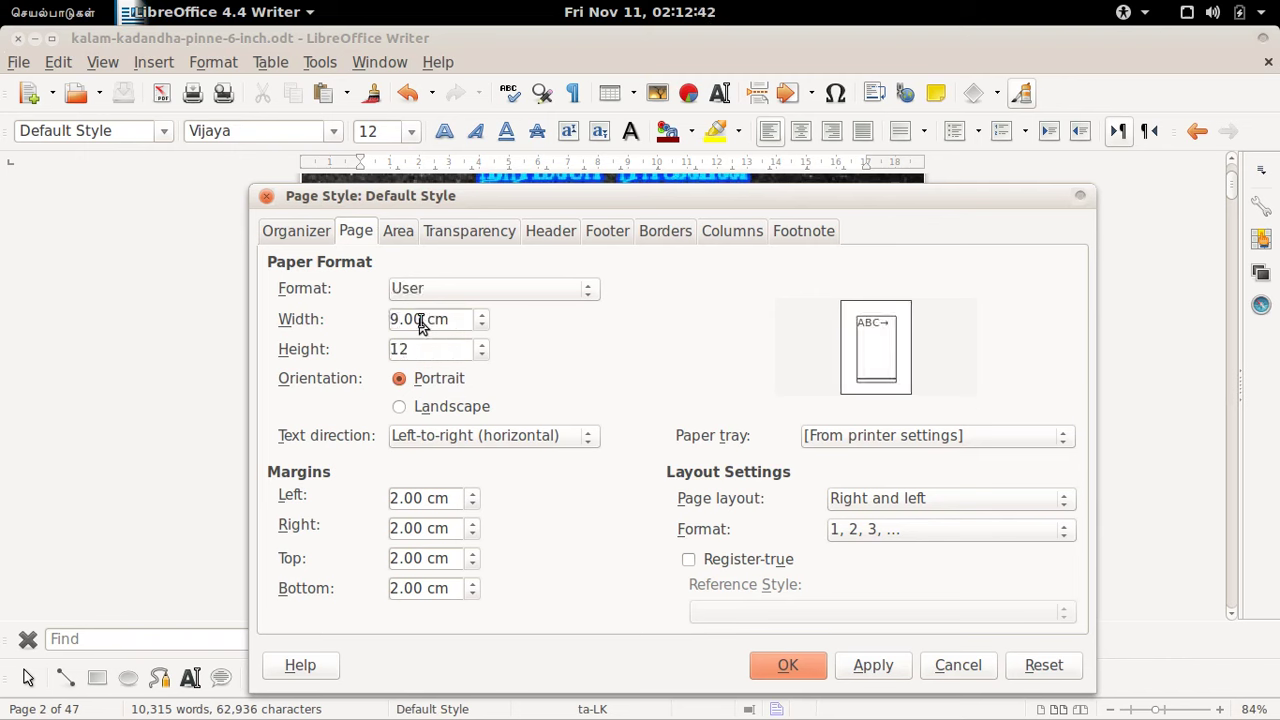
# Step: Set the left, right, top and bottom page margins to 0.50 cm and apply the page style
pyautogui.click(428, 509)
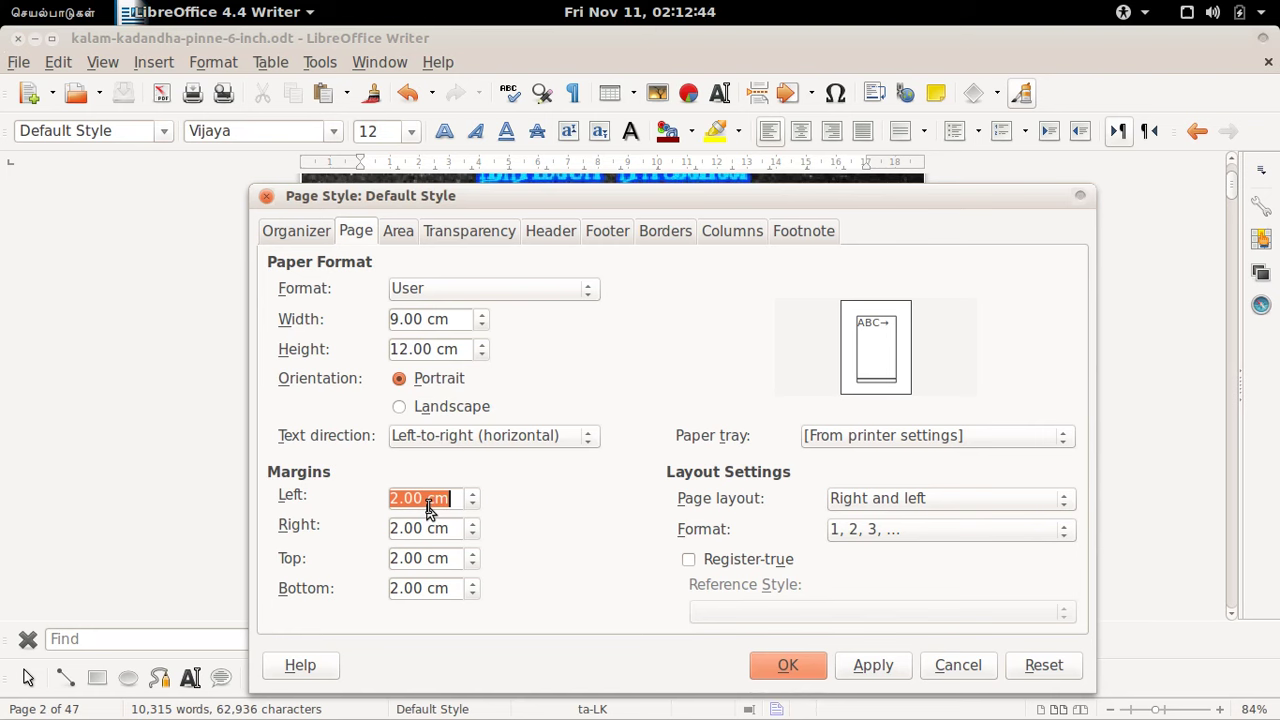
pyautogui.write('0.50')
pyautogui.press('Tab')
pyautogui.write('0.50')
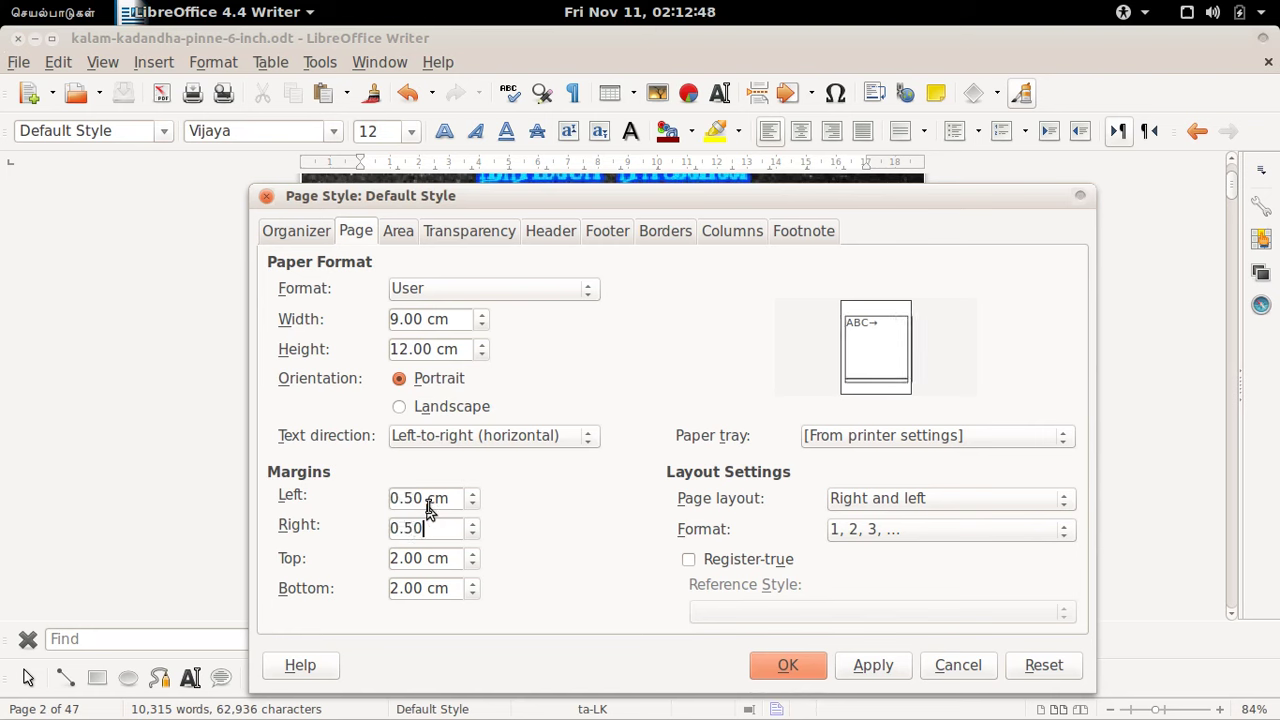
pyautogui.press('Tab')
pyautogui.write('0.50')
pyautogui.press('Tab')
pyautogui.write('0.5')
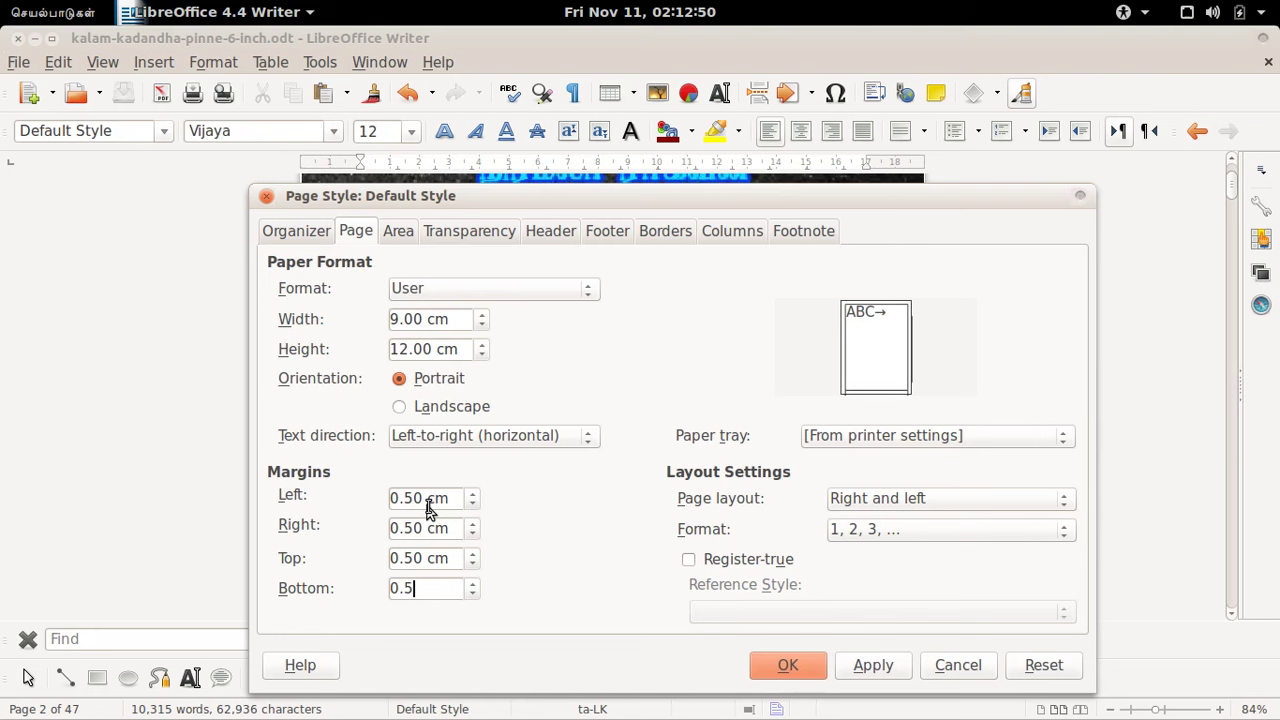
pyautogui.write('0')
pyautogui.press('Tab')
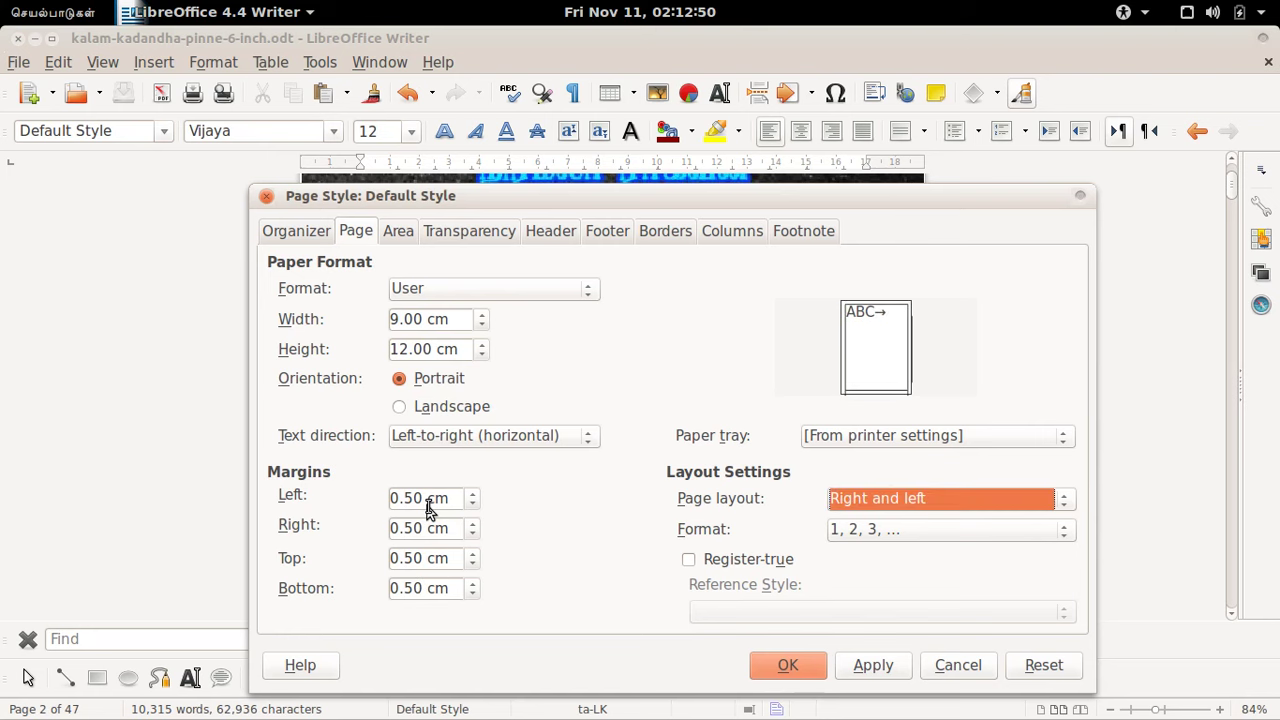
pyautogui.click(788, 665)
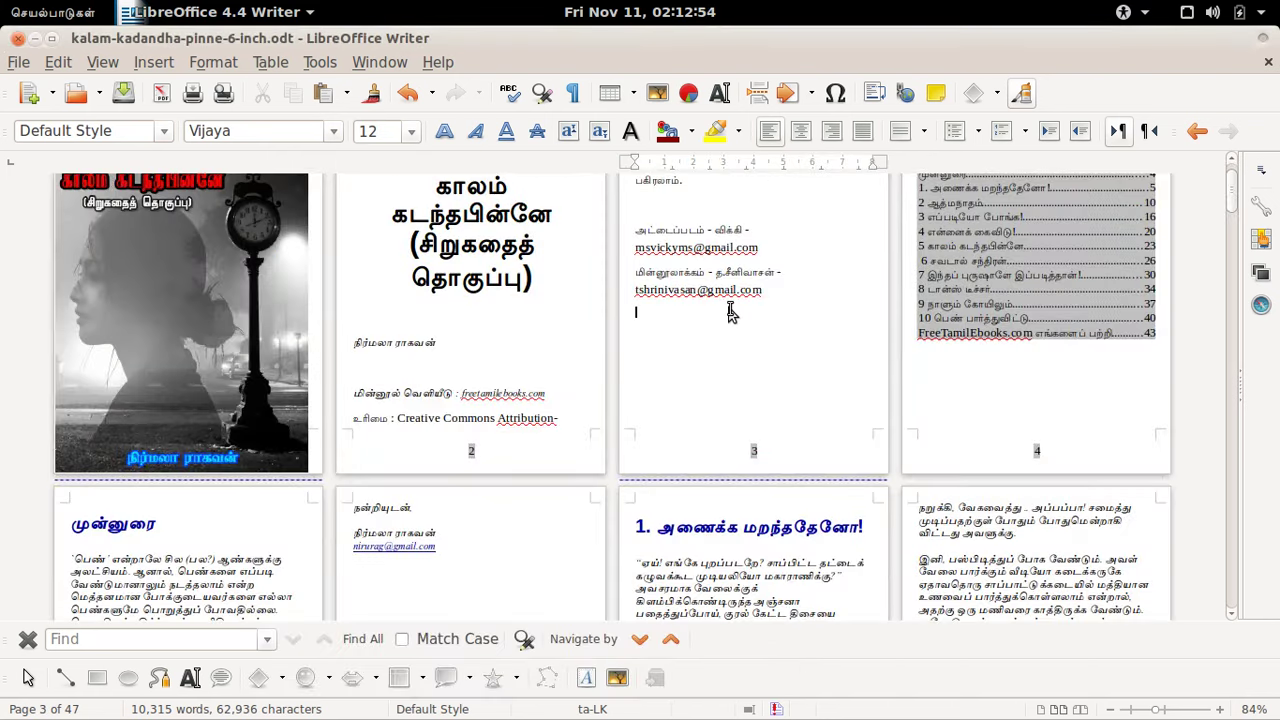
# Step: Delete the page-number footer from the Default Style pages and update the table of contents
pyautogui.scroll(-6, 730, 312)
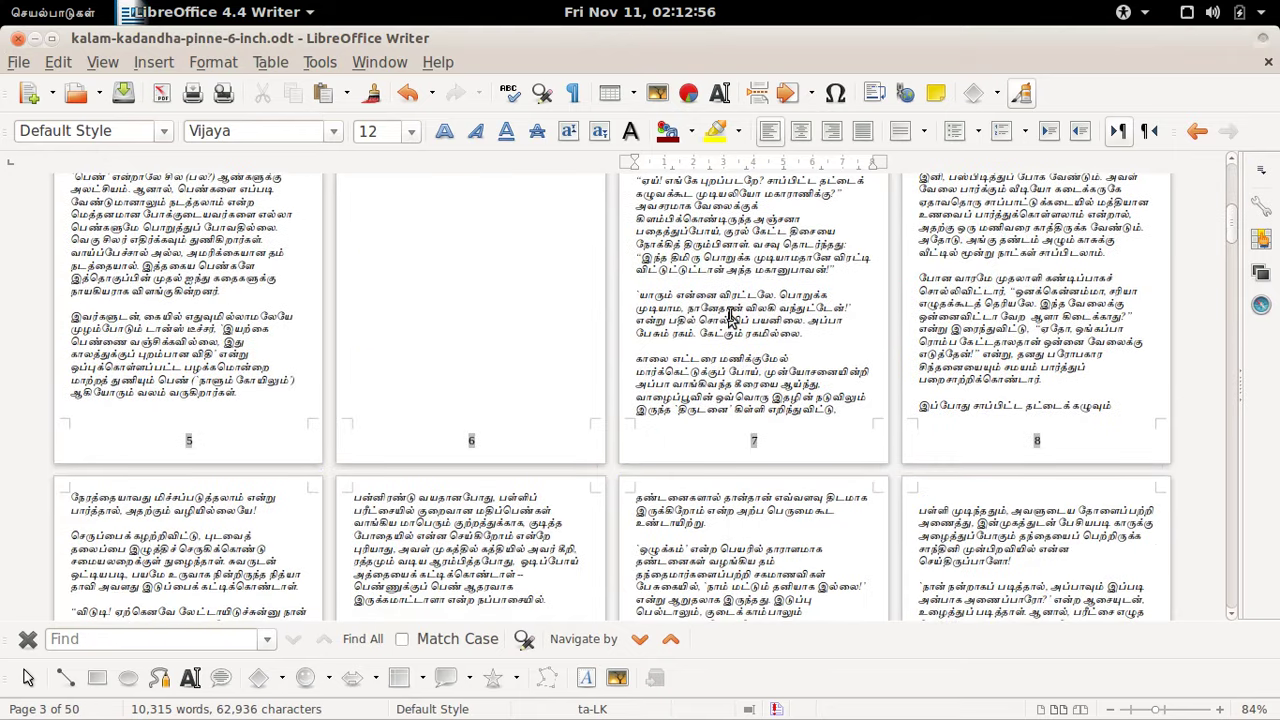
pyautogui.scroll(1, 730, 318)
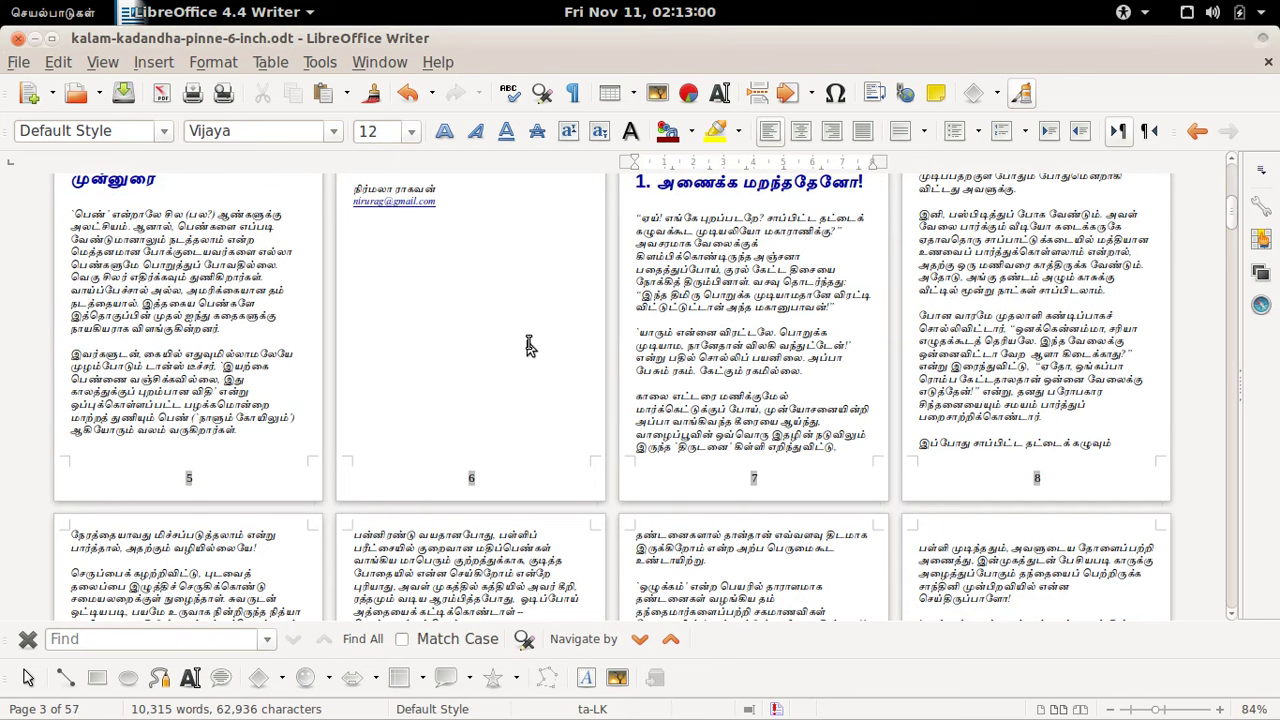
pyautogui.click(150, 62)
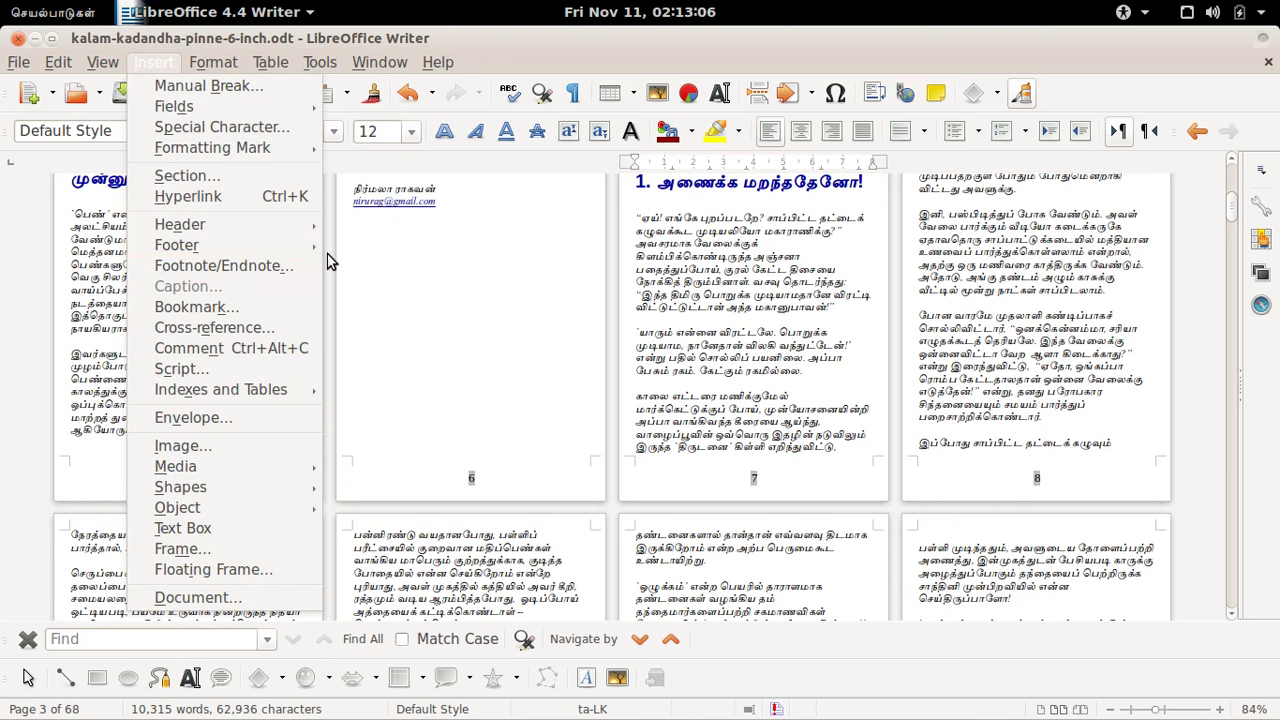
pyautogui.click(335, 245)
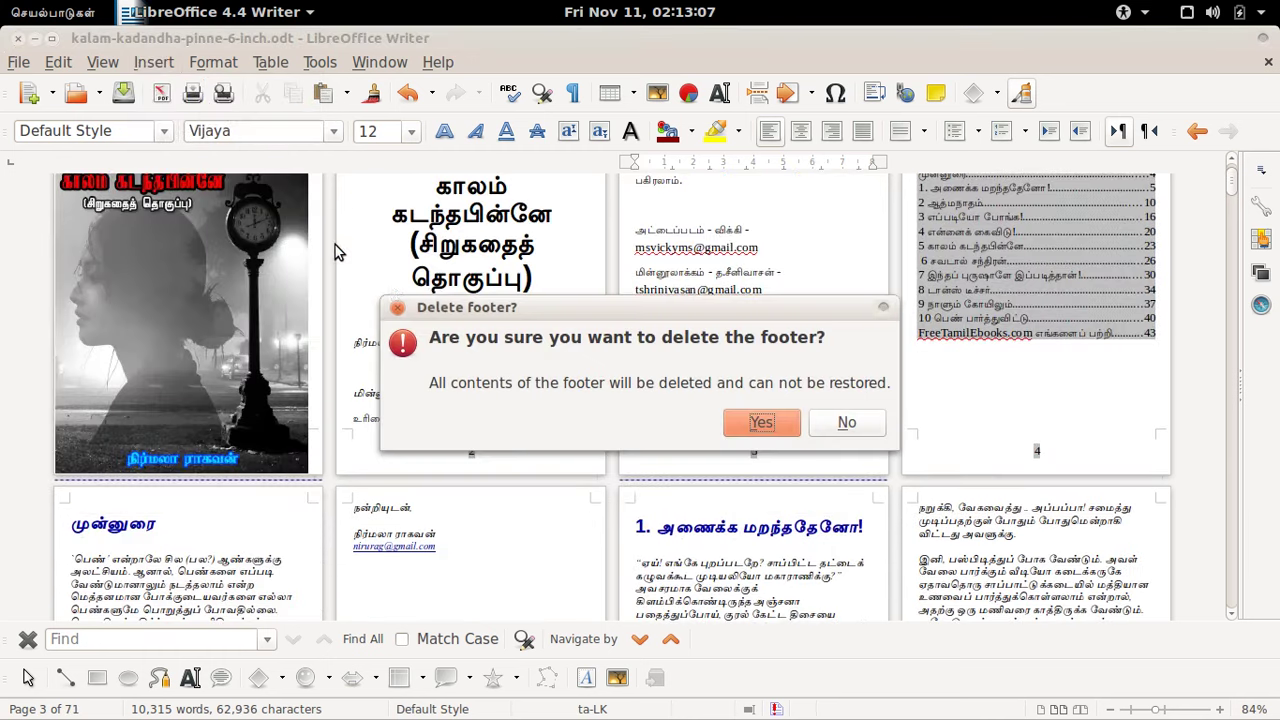
pyautogui.click(762, 423)
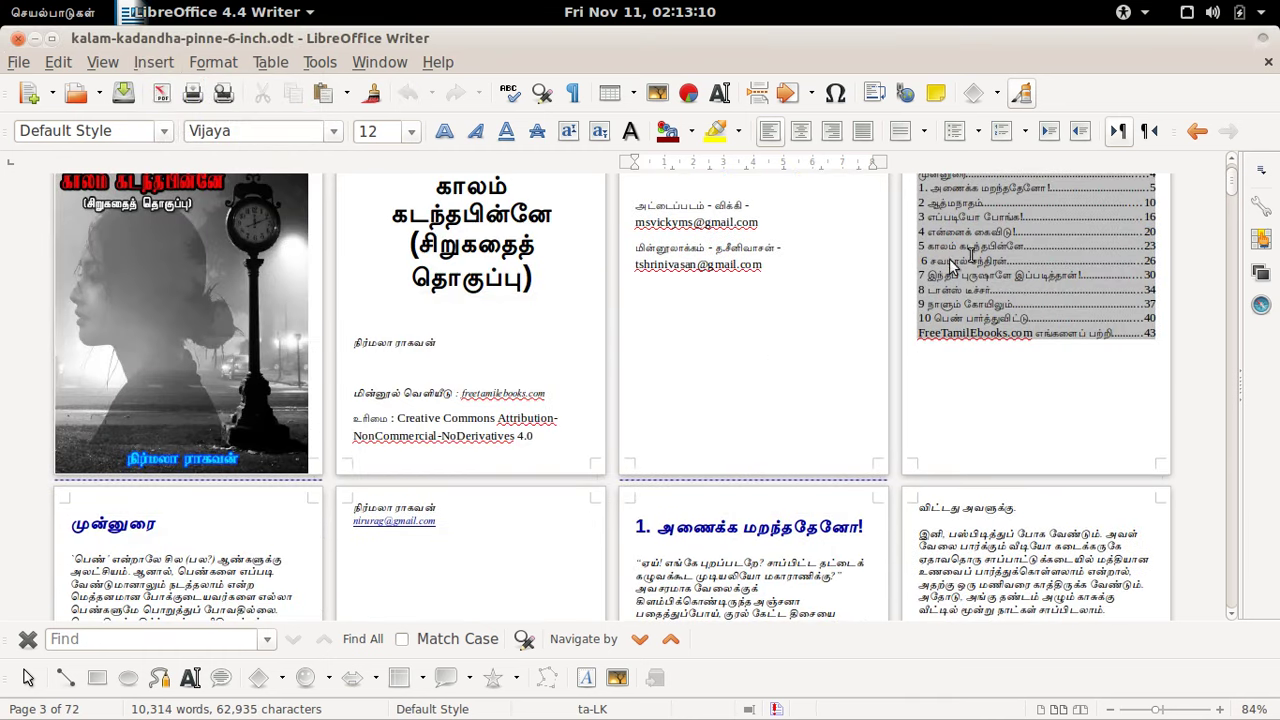
pyautogui.rightClick(1005, 257)
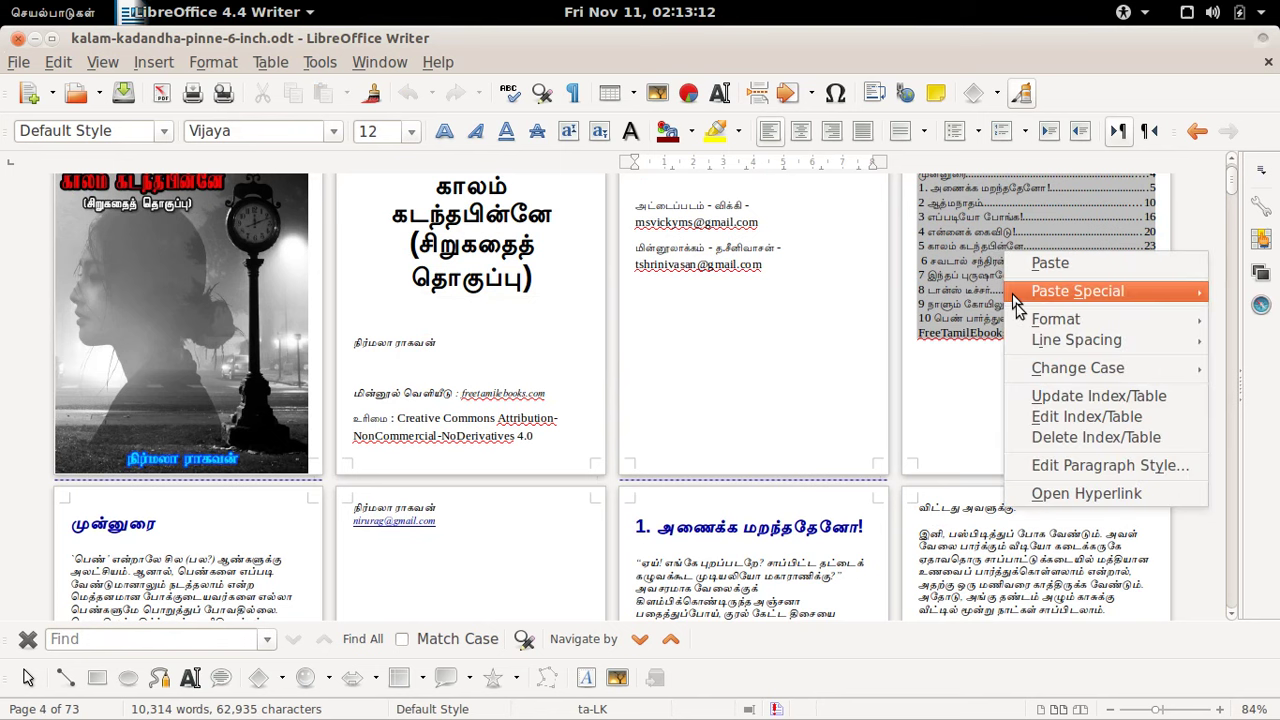
pyautogui.click(1060, 397)
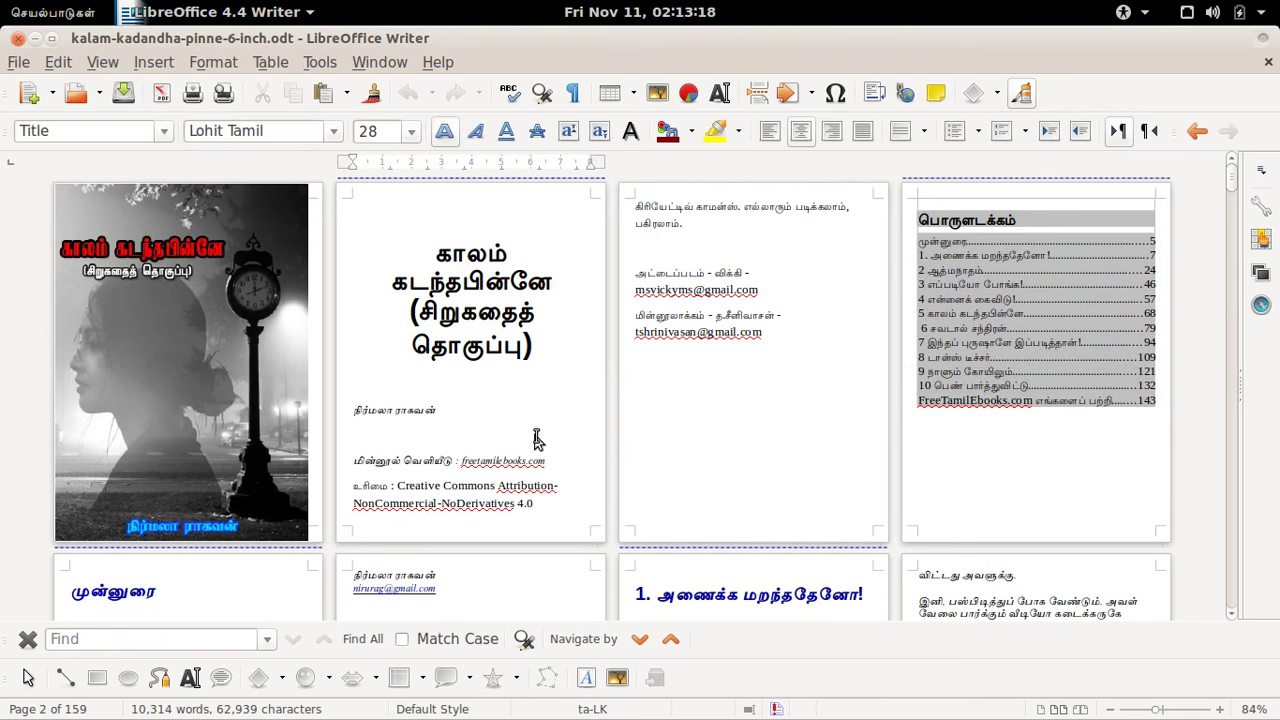
# Step: Push the Creative Commons licence line on the title page onto the next page, with blank space above it
pyautogui.press('Right')
pyautogui.hotkey('ctrl', 'Return')
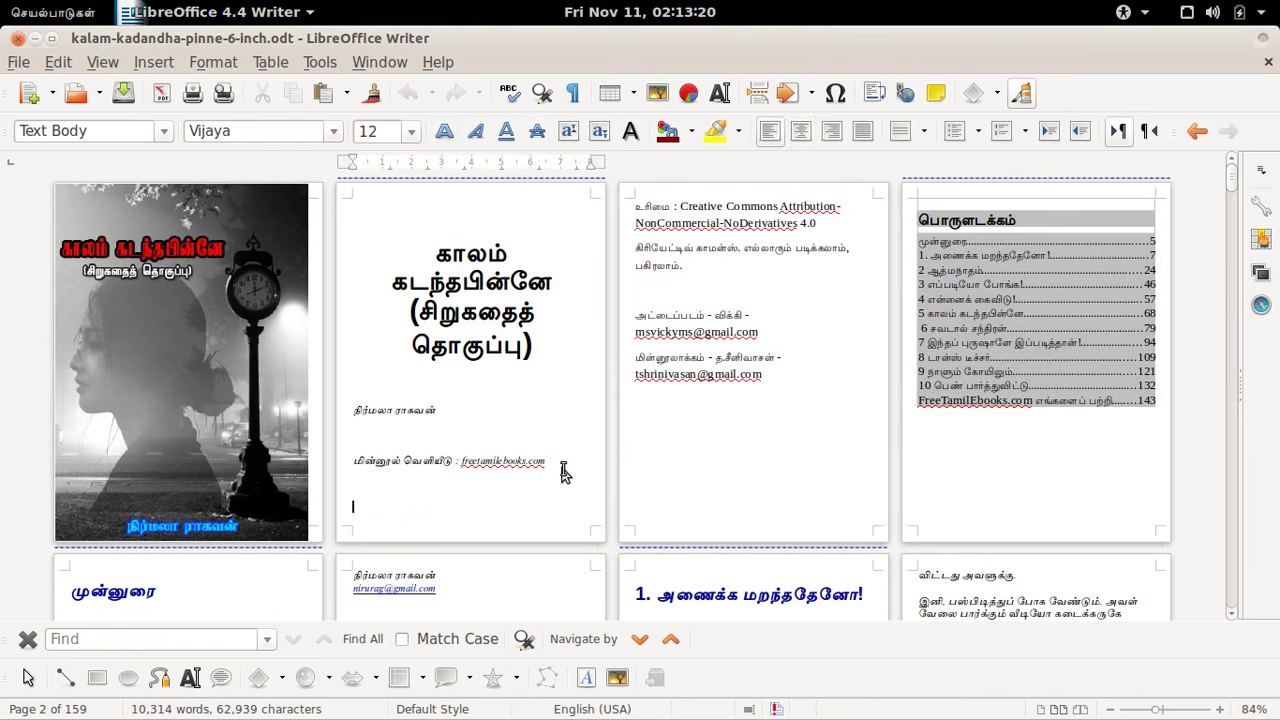
pyautogui.press('Return')
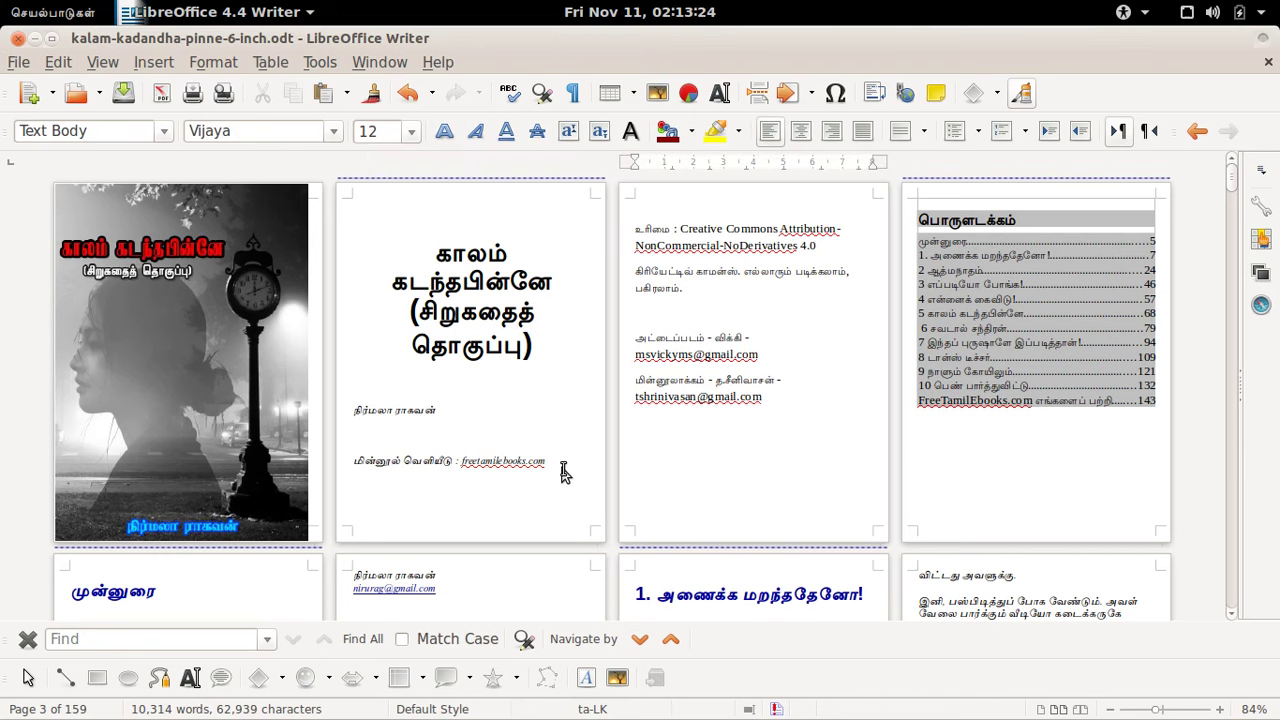
# Step: Examine the layout of the reflowed pages from the preface through chapter 1 and into chapter 2
pyautogui.scroll(-7, 562, 473)
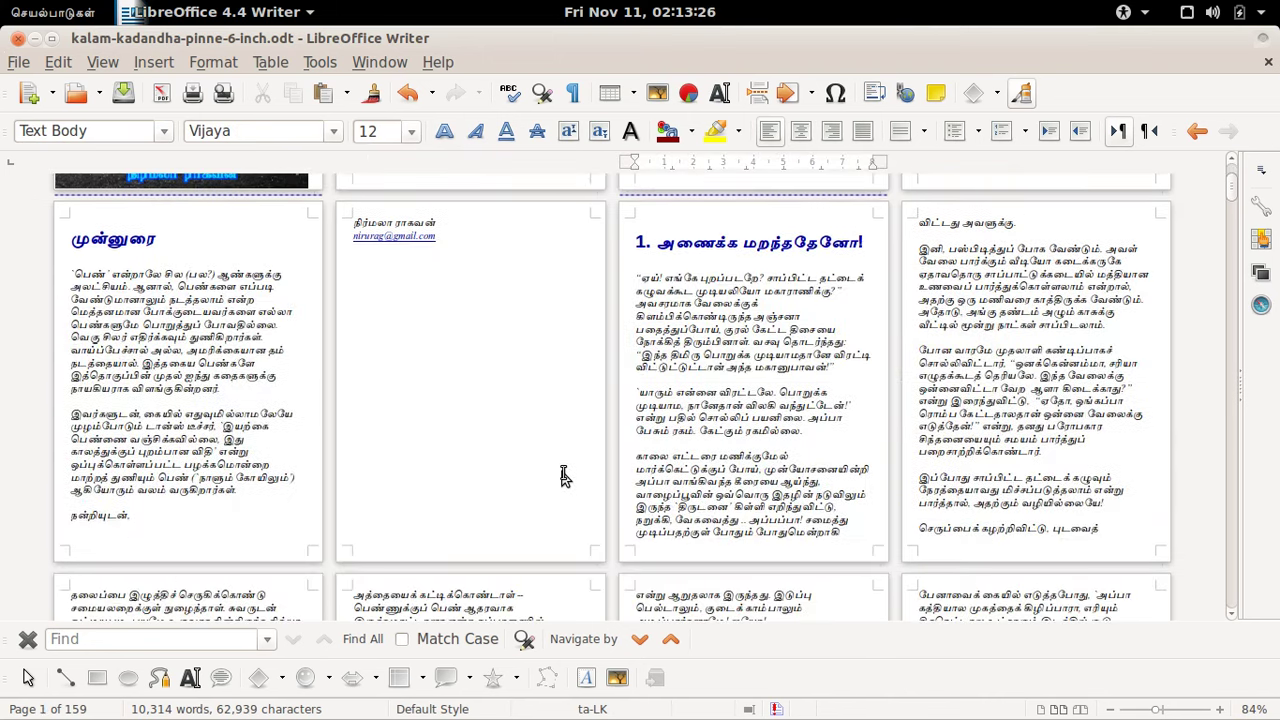
pyautogui.scroll(-20, 562, 476)
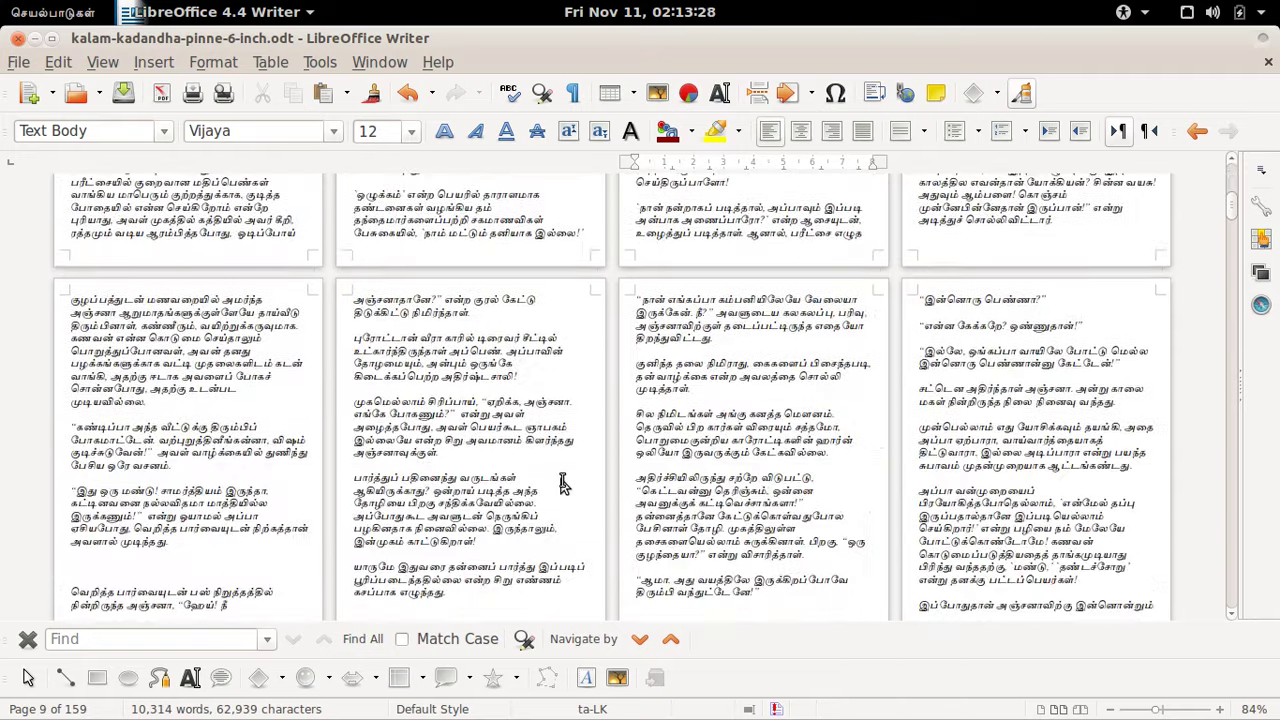
pyautogui.scroll(-15, 562, 483)
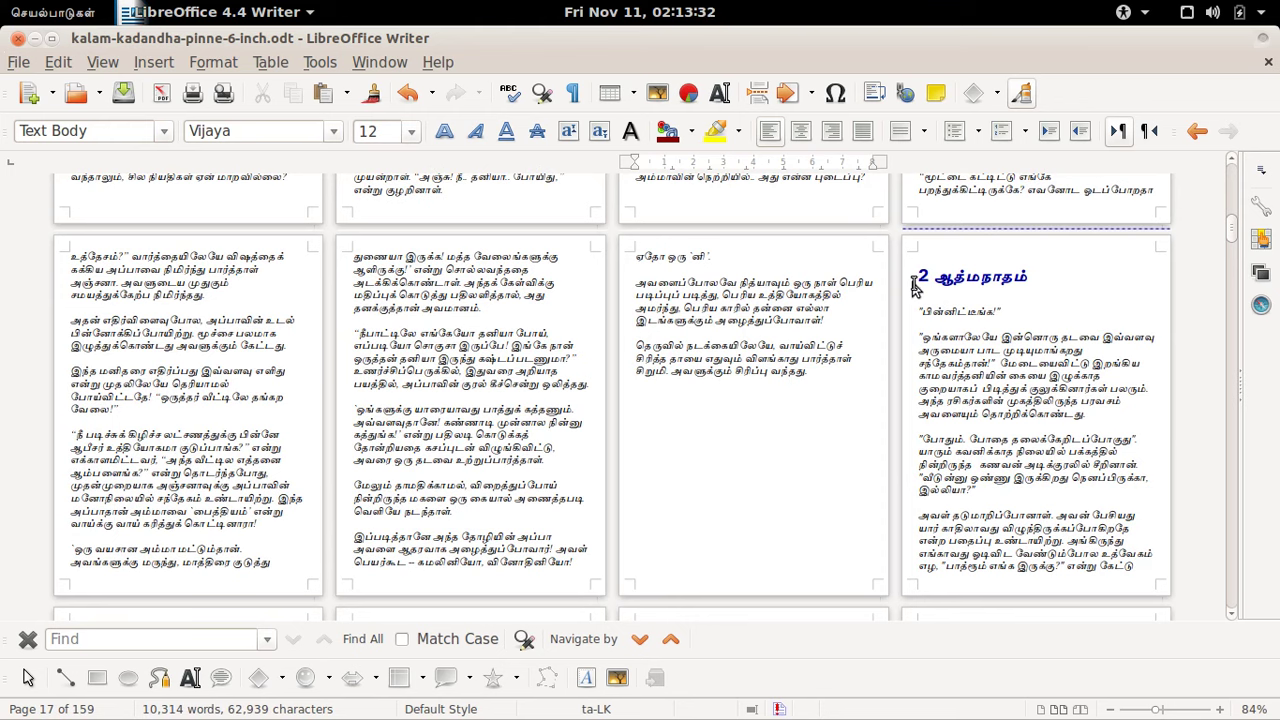
pyautogui.scroll(-10, 835, 310)
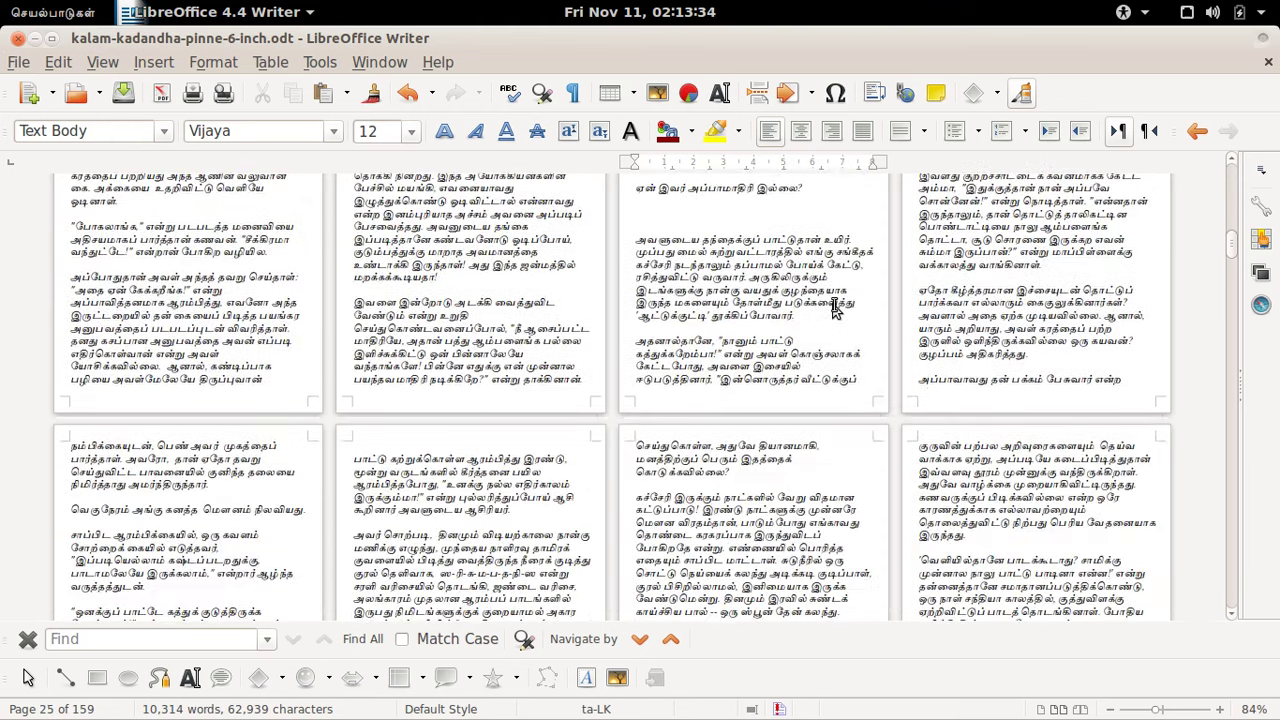
# Step: Delete the extra blank lines below the paragraph "ஏன் இவர் அப்பாமாதிரி இல்லை?" in chapter 2 on page 27
pyautogui.scroll(2, 835, 310)
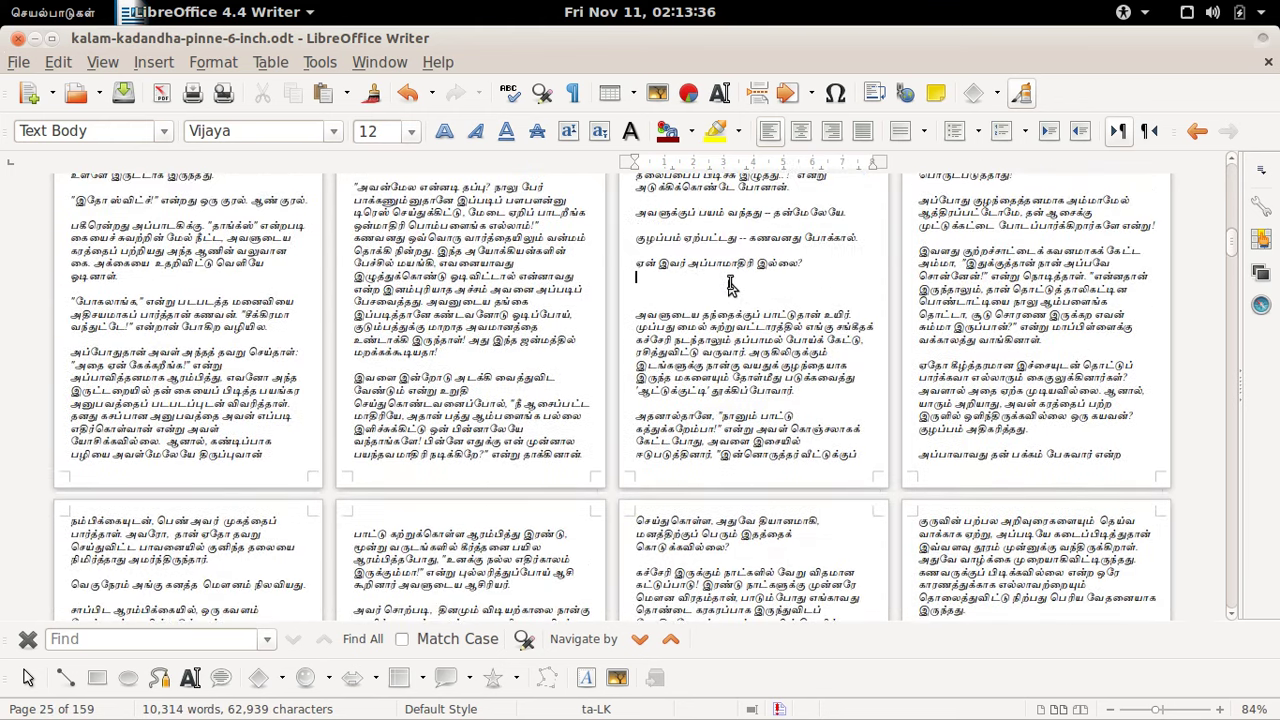
pyautogui.press('Delete')
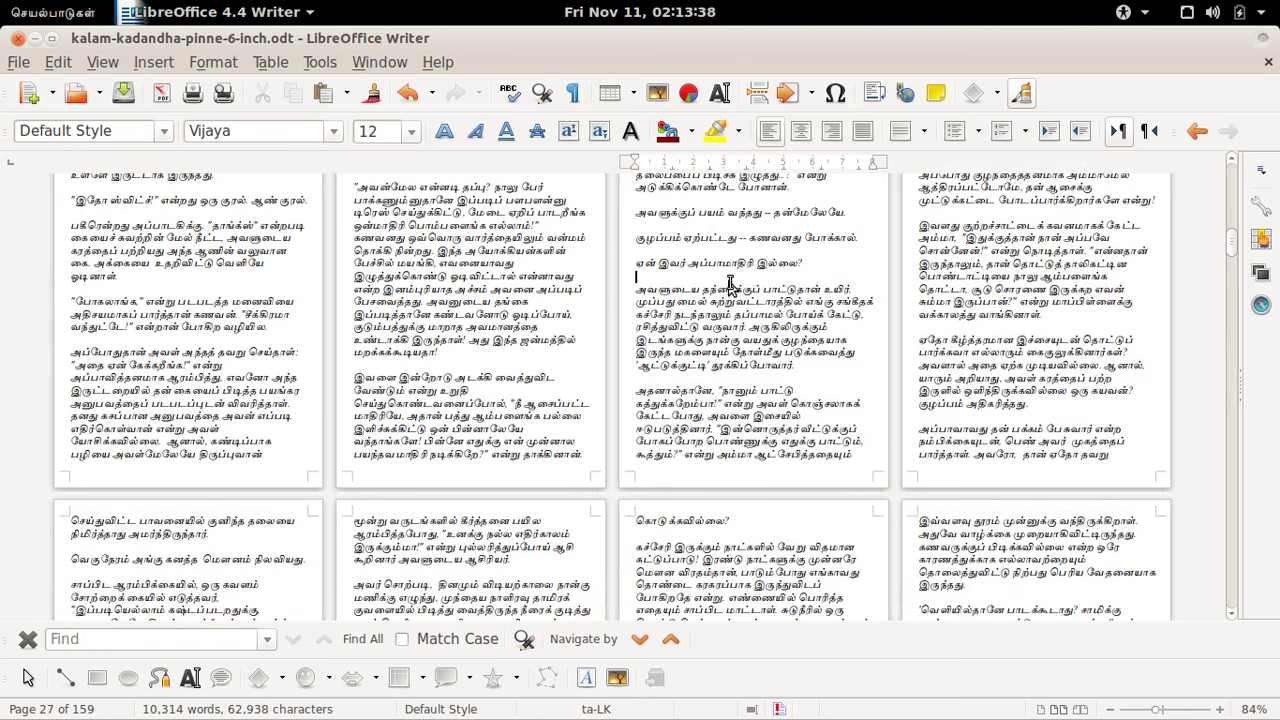
# Step: Remove the blank page before the chapter 3 heading and the empty lines above it, keeping the Heading 1 style
pyautogui.scroll(-12, 805, 310)
pyautogui.scroll(-5, 805, 310)
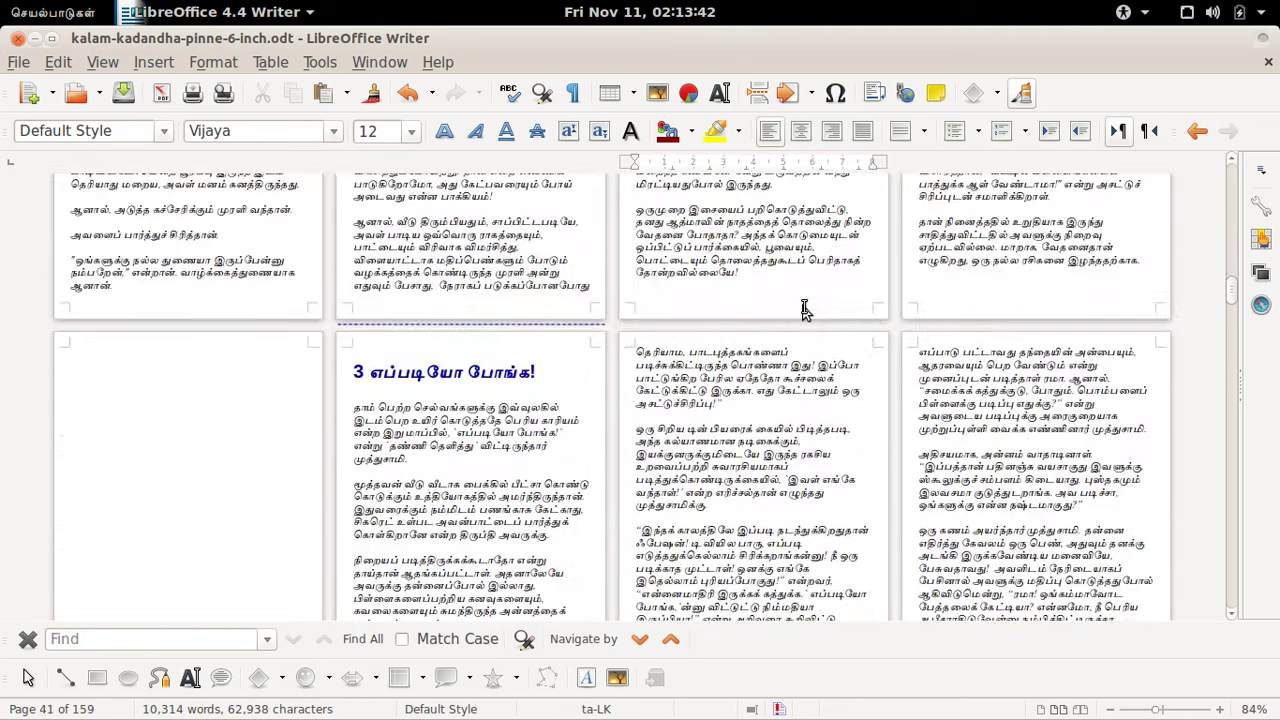
pyautogui.click(1146, 262)
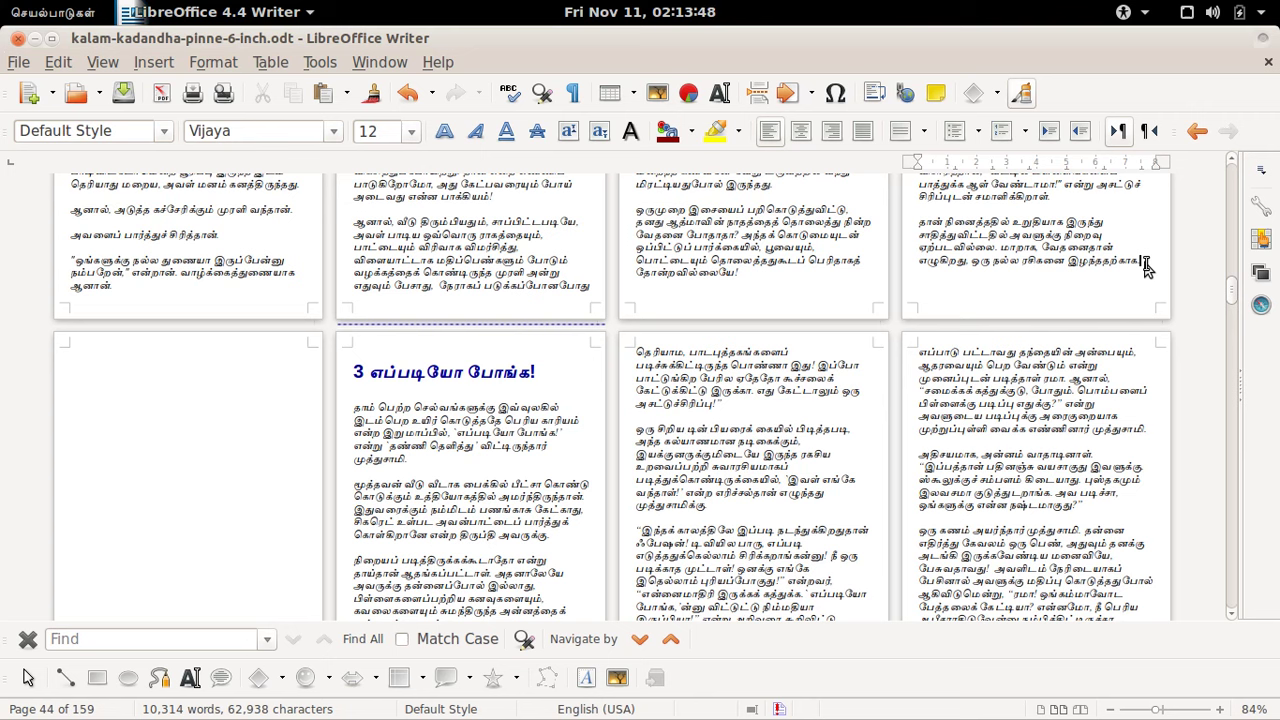
pyautogui.click(356, 376)
pyautogui.press('Return')
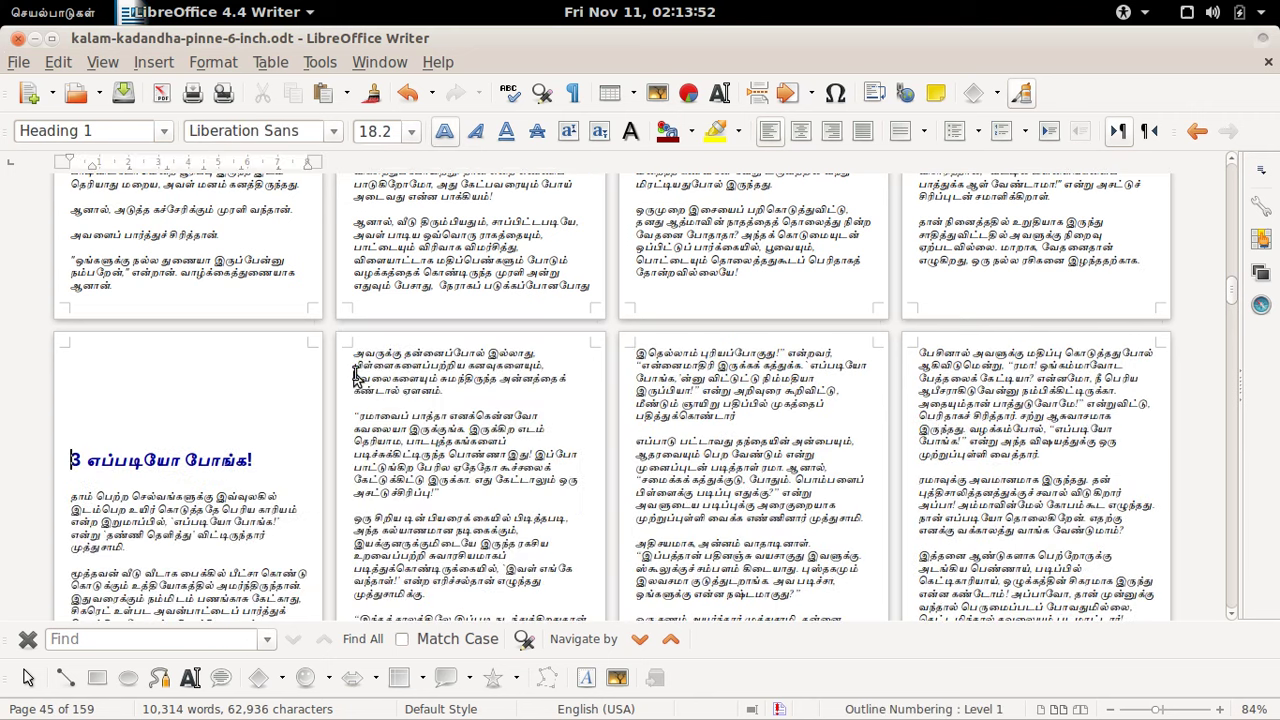
pyautogui.press('BackSpace')
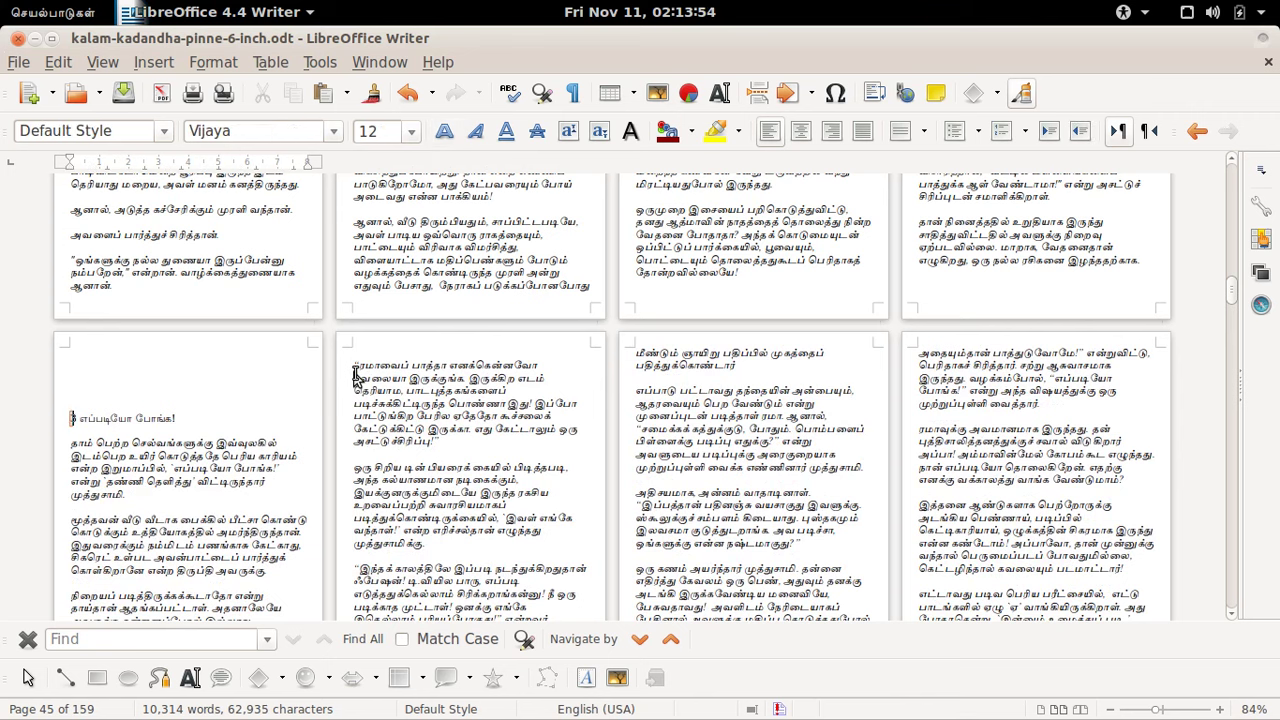
pyautogui.hotkey('ctrl', 'z')
pyautogui.click(71, 370)
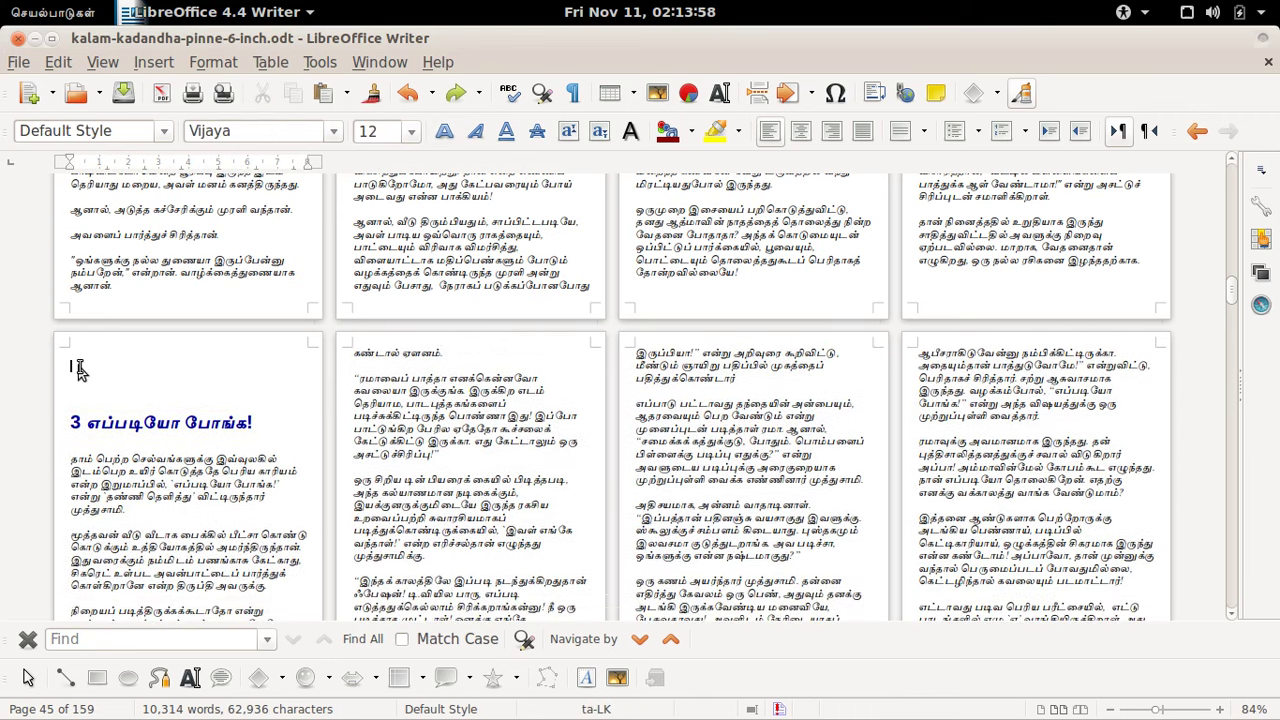
pyautogui.press('Delete')
pyautogui.press('Delete')
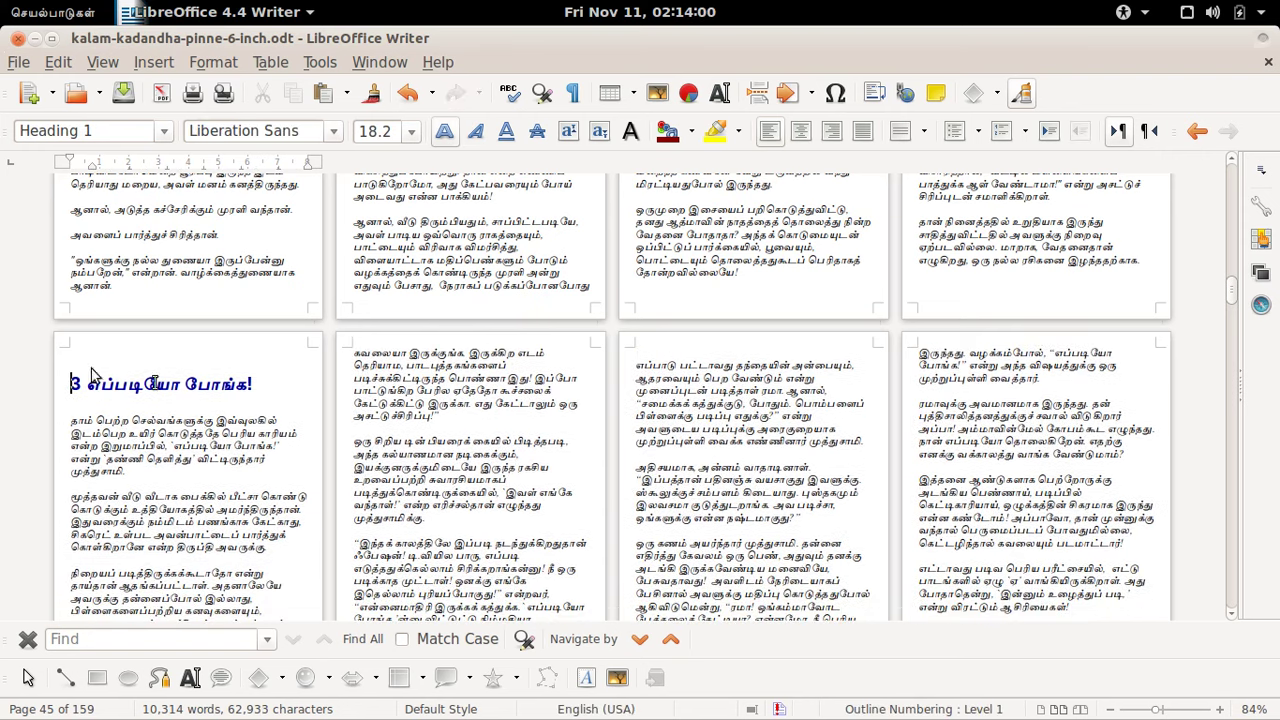
# Step: Delete the empty lines after the last paragraph of chapter 3 so chapter 4 starts without a blank page before it
pyautogui.scroll(-10, 502, 362)
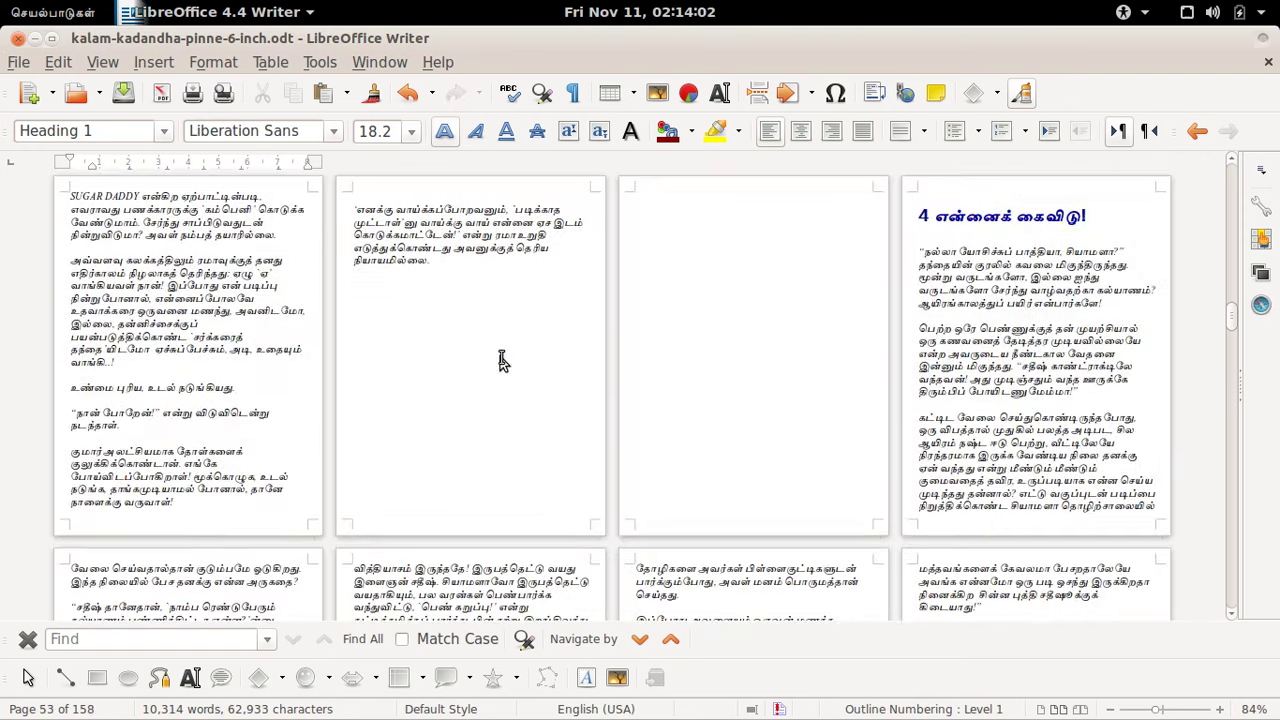
pyautogui.click(442, 291)
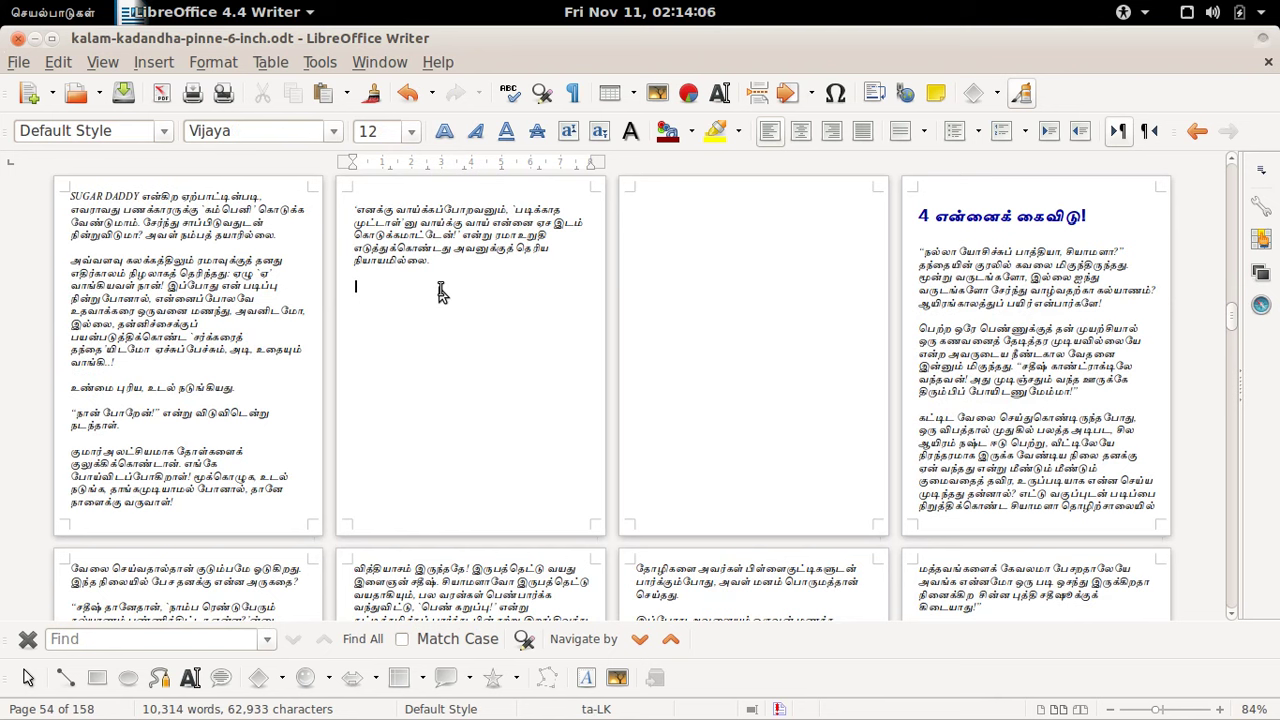
pyautogui.hotkey('shift', 'Down')
pyautogui.hotkey('shift', 'Down')
pyautogui.hotkey('shift', 'Down')
pyautogui.hotkey('shift', 'Down')
pyautogui.hotkey('shift', 'Down')
pyautogui.hotkey('shift', 'Down')
pyautogui.hotkey('shift', 'Down')
pyautogui.hotkey('shift', 'Down')
pyautogui.hotkey('shift', 'Down')
pyautogui.hotkey('shift', 'Down')
pyautogui.hotkey('shift', 'Down')
pyautogui.hotkey('shift', 'Down')
pyautogui.hotkey('shift', 'Down')
pyautogui.hotkey('shift', 'Down')
pyautogui.hotkey('shift', 'Down')
pyautogui.hotkey('shift', 'Down')
pyautogui.hotkey('shift', 'Down')
pyautogui.hotkey('shift', 'Down')
pyautogui.hotkey('shift', 'Down')
pyautogui.hotkey('shift', 'Down')
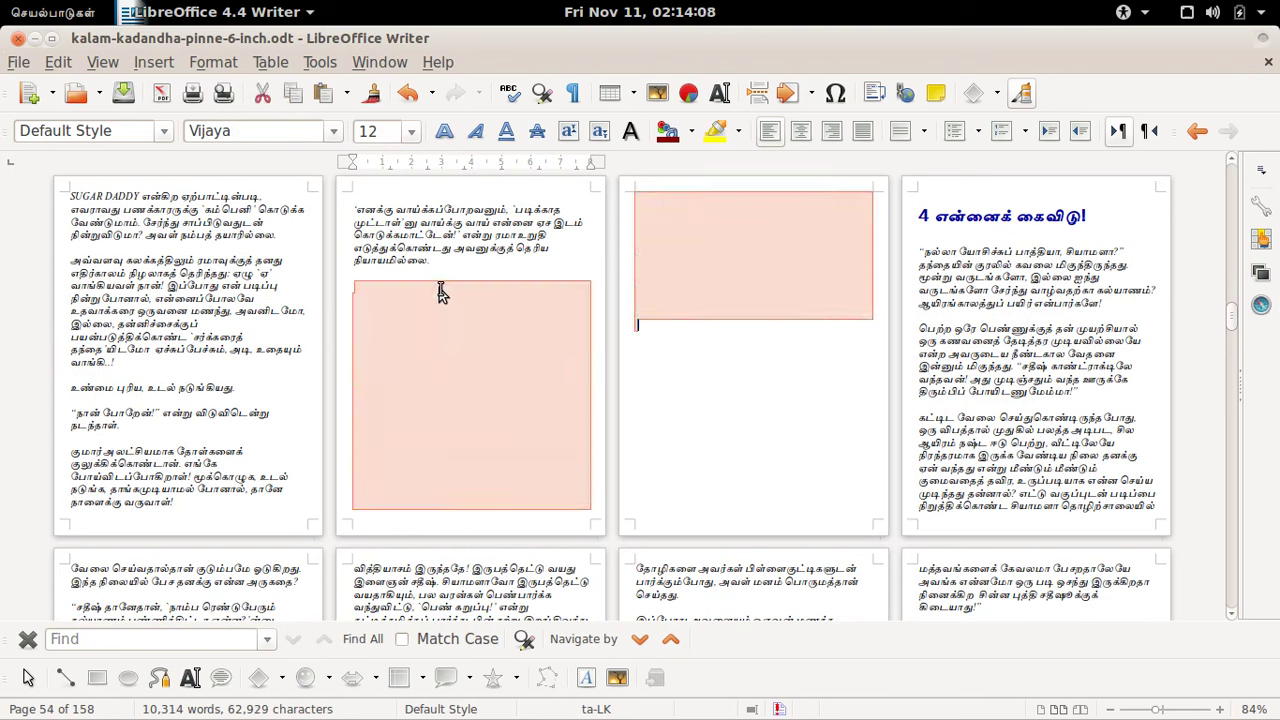
pyautogui.hotkey('shift', 'Up')
pyautogui.hotkey('shift', 'Up')
pyautogui.hotkey('shift', 'Up')
pyautogui.hotkey('shift', 'Up')
pyautogui.hotkey('shift', 'Up')
pyautogui.hotkey('shift', 'Up')
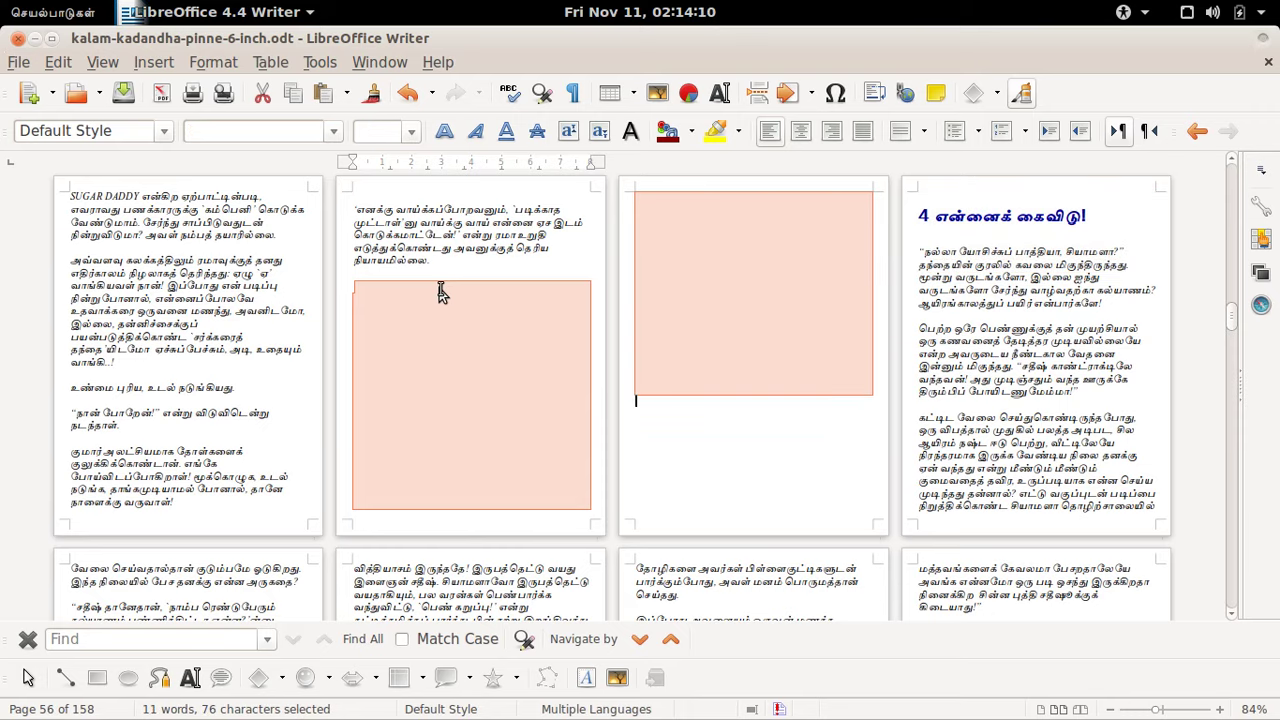
pyautogui.press('Delete')
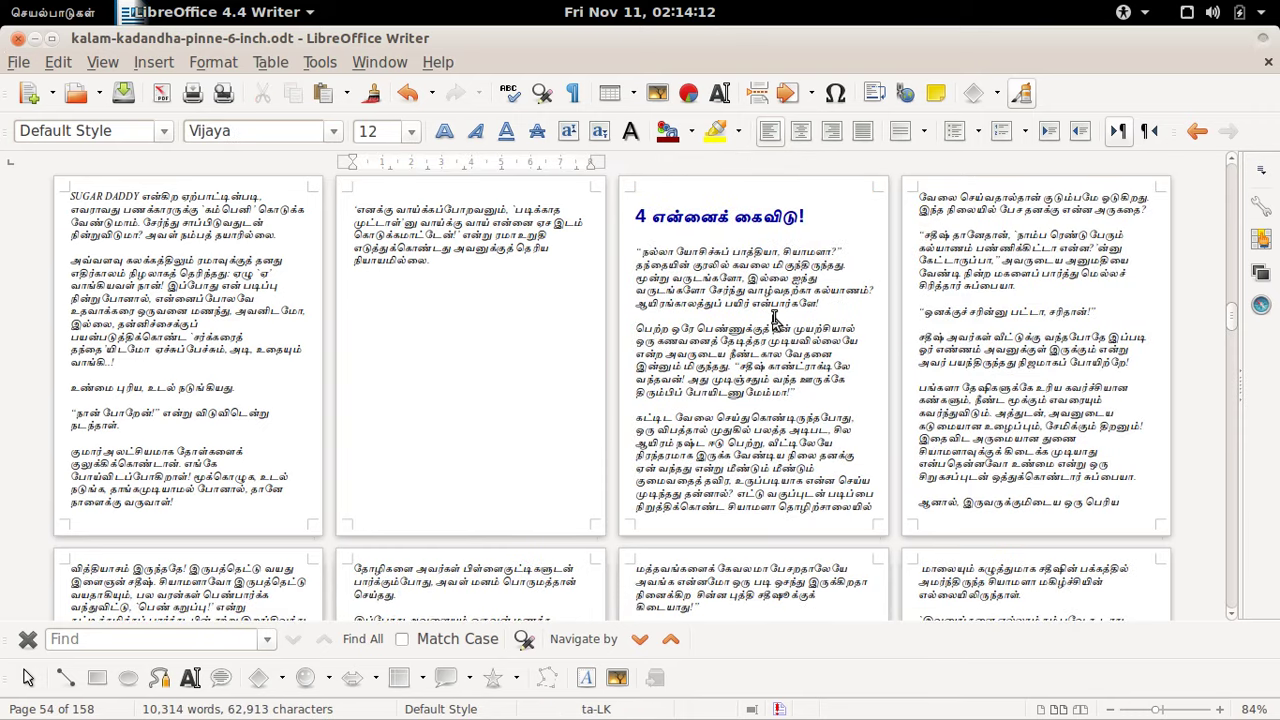
# Step: Insert a page break before the chapter 6 heading so the chapter starts on its own page
pyautogui.scroll(-5, 772, 322)
pyautogui.scroll(-20, 772, 322)
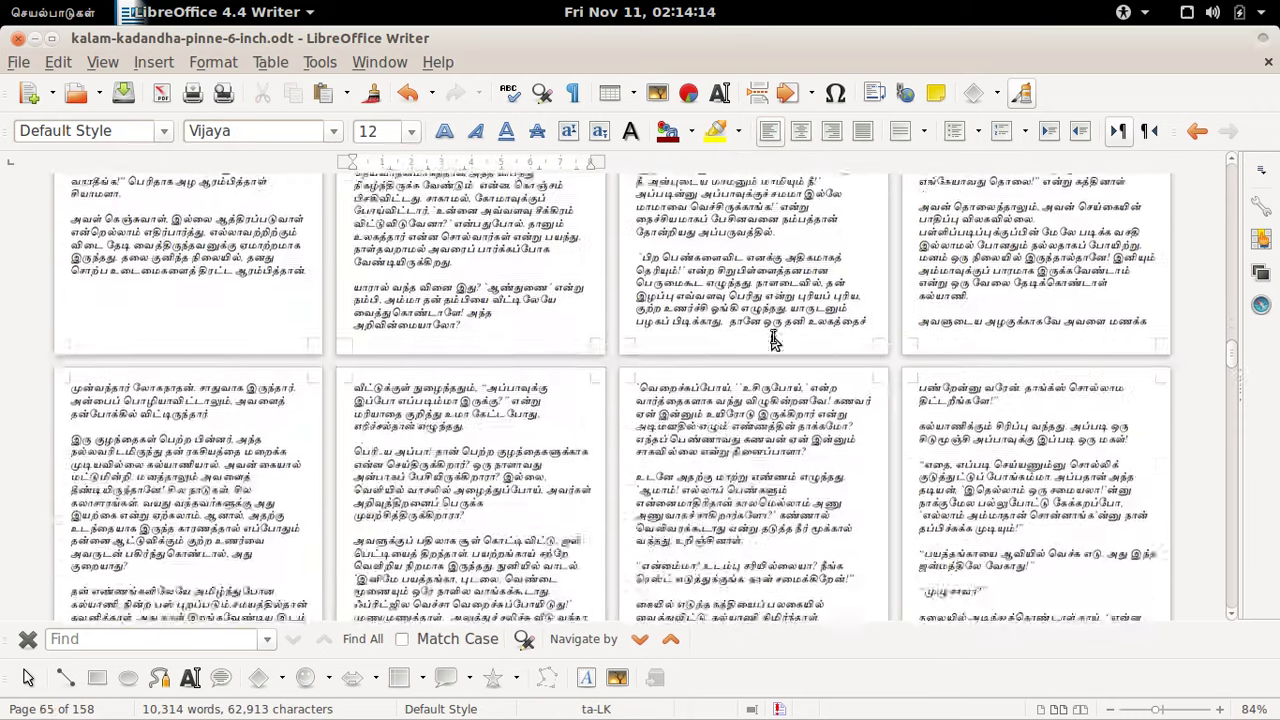
pyautogui.scroll(-12, 772, 340)
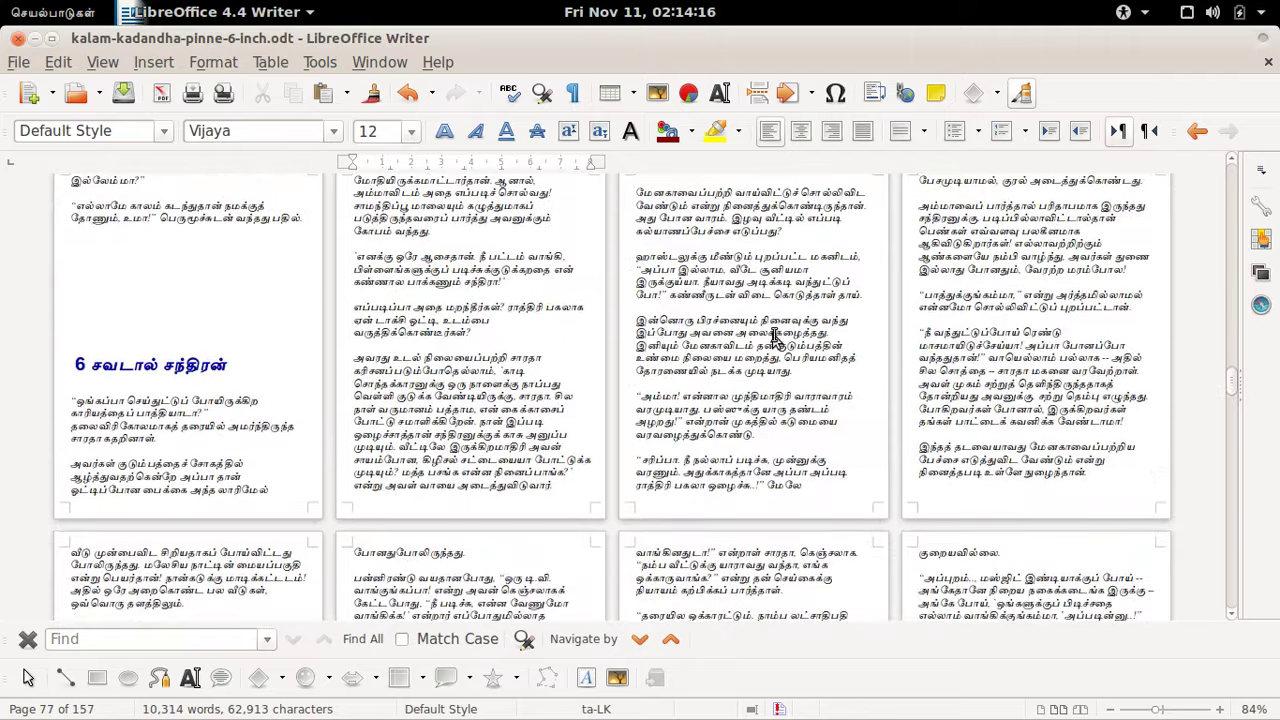
pyautogui.scroll(2, 341, 316)
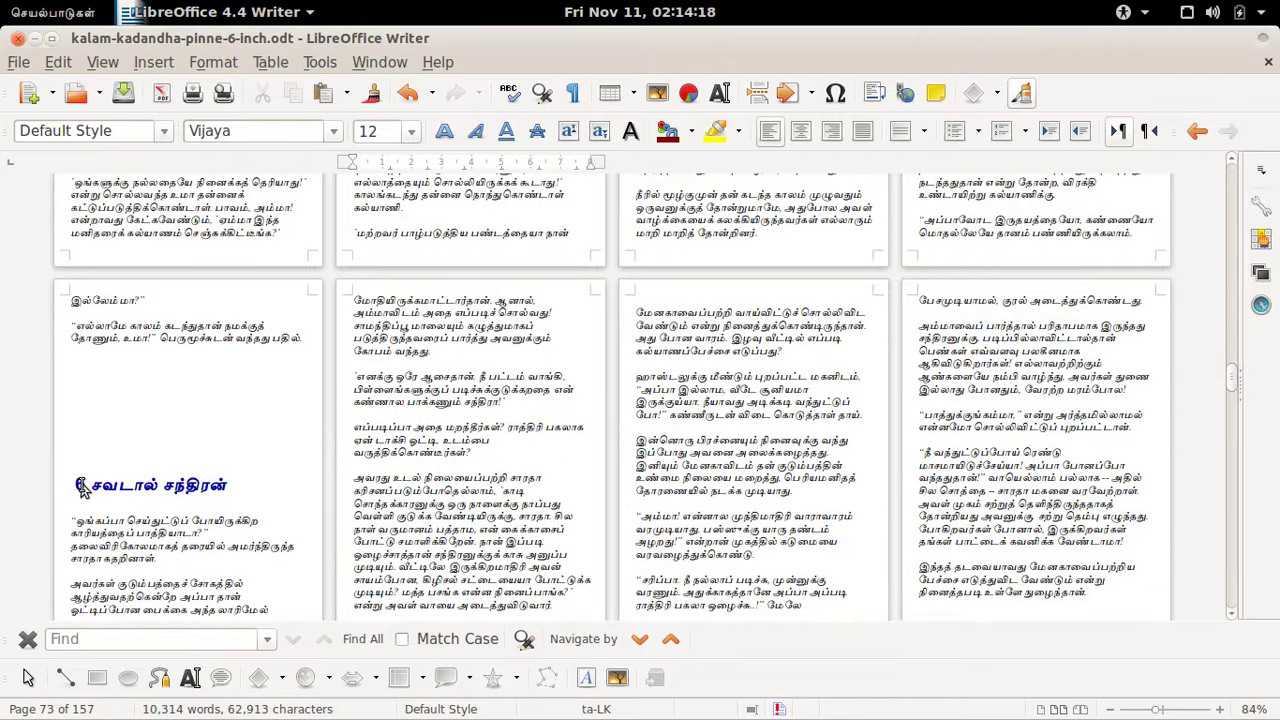
pyautogui.click(72, 488)
pyautogui.hotkey('ctrl', 'Return')
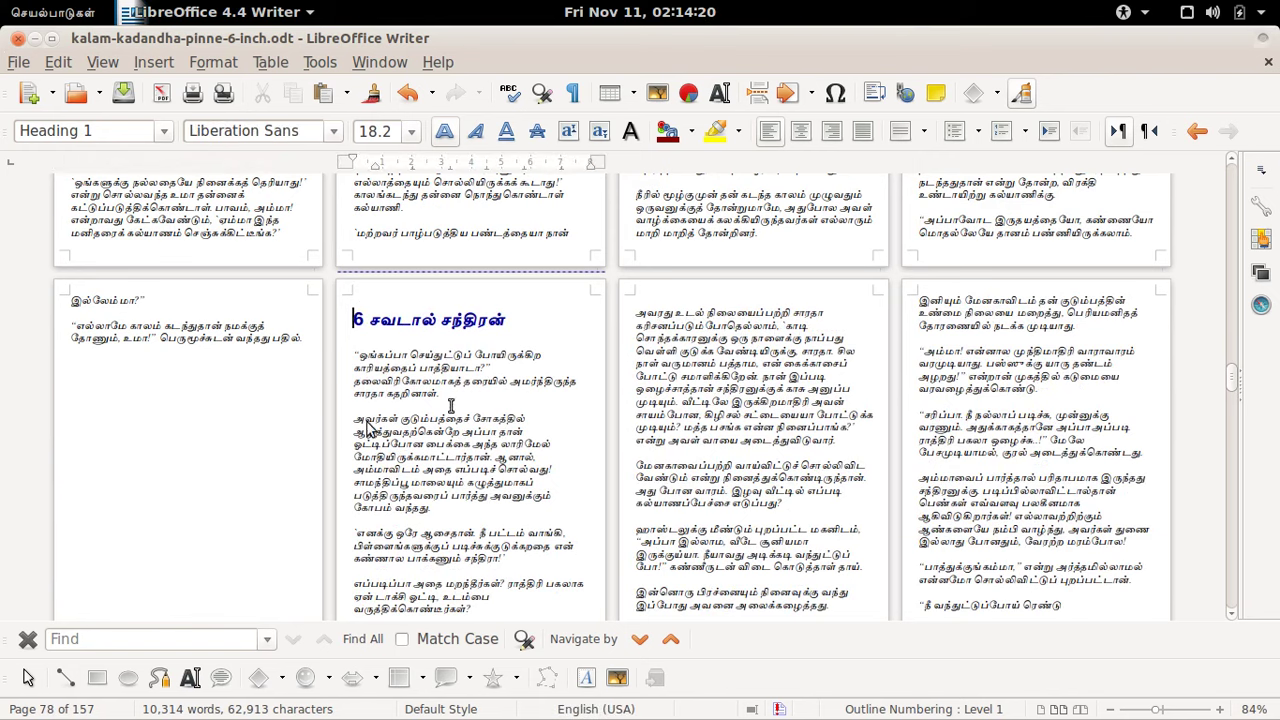
# Step: Delete the empty lines after the last paragraph of chapter 6 to remove the blank page before chapter 7
pyautogui.scroll(-10, 727, 390)
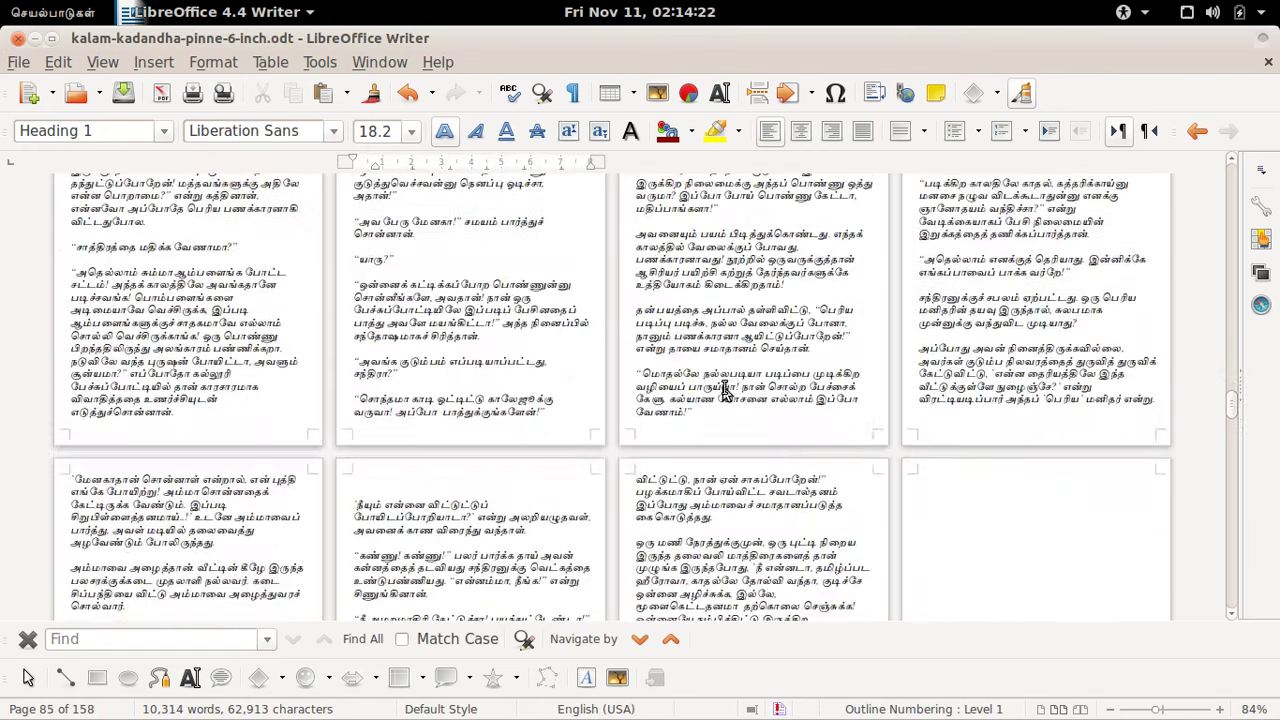
pyautogui.scroll(-1, 727, 405)
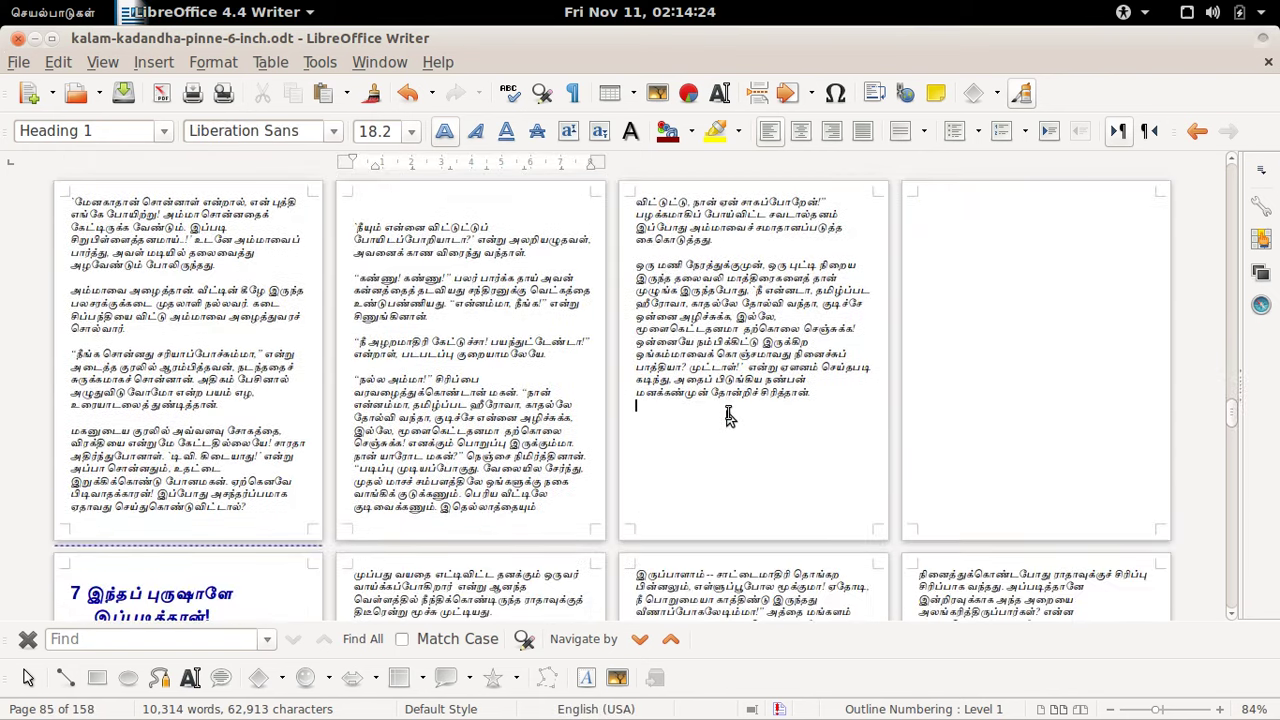
pyautogui.click(727, 418)
pyautogui.hotkey('shift', 'Down')
pyautogui.hotkey('shift', 'Down')
pyautogui.hotkey('shift', 'Down')
pyautogui.hotkey('shift', 'Down')
pyautogui.hotkey('shift', 'Down')
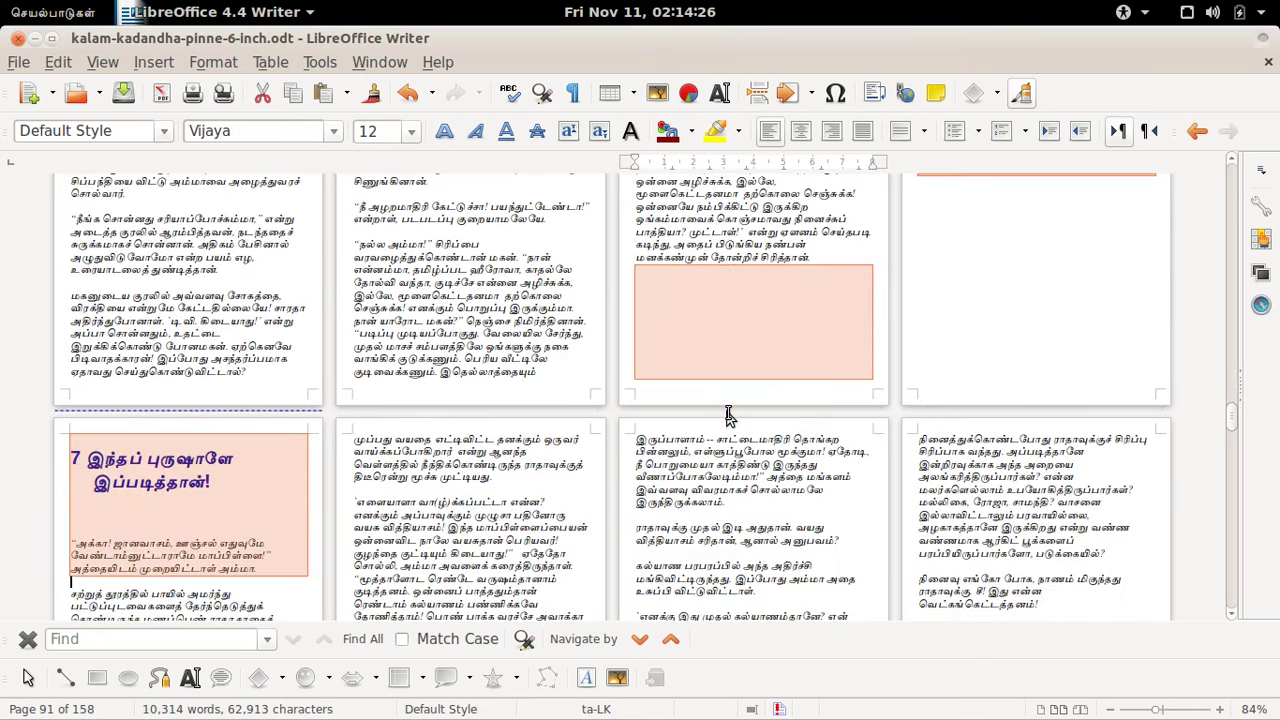
pyautogui.hotkey('shift', 'Down')
pyautogui.hotkey('shift', 'Up')
pyautogui.hotkey('shift', 'Up')
pyautogui.hotkey('shift', 'Up')
pyautogui.hotkey('shift', 'Up')
pyautogui.hotkey('shift', 'Up')
pyautogui.hotkey('shift', 'Up')
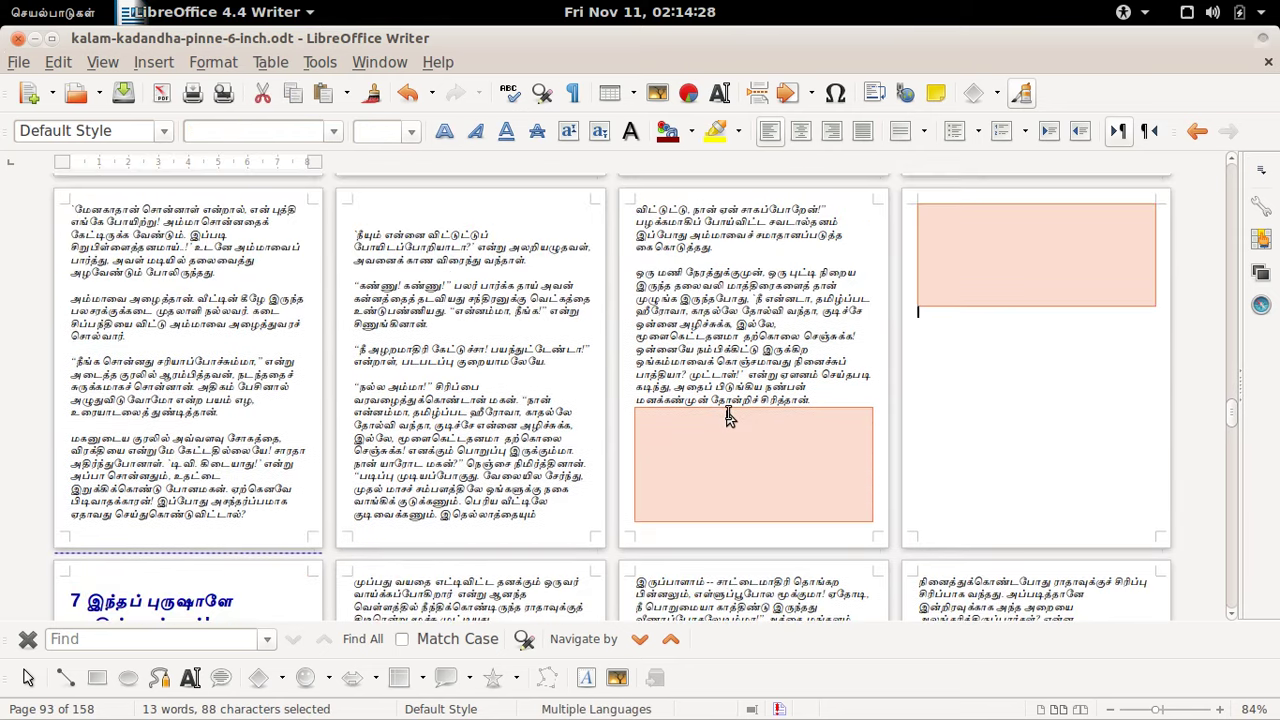
pyautogui.press('Delete')
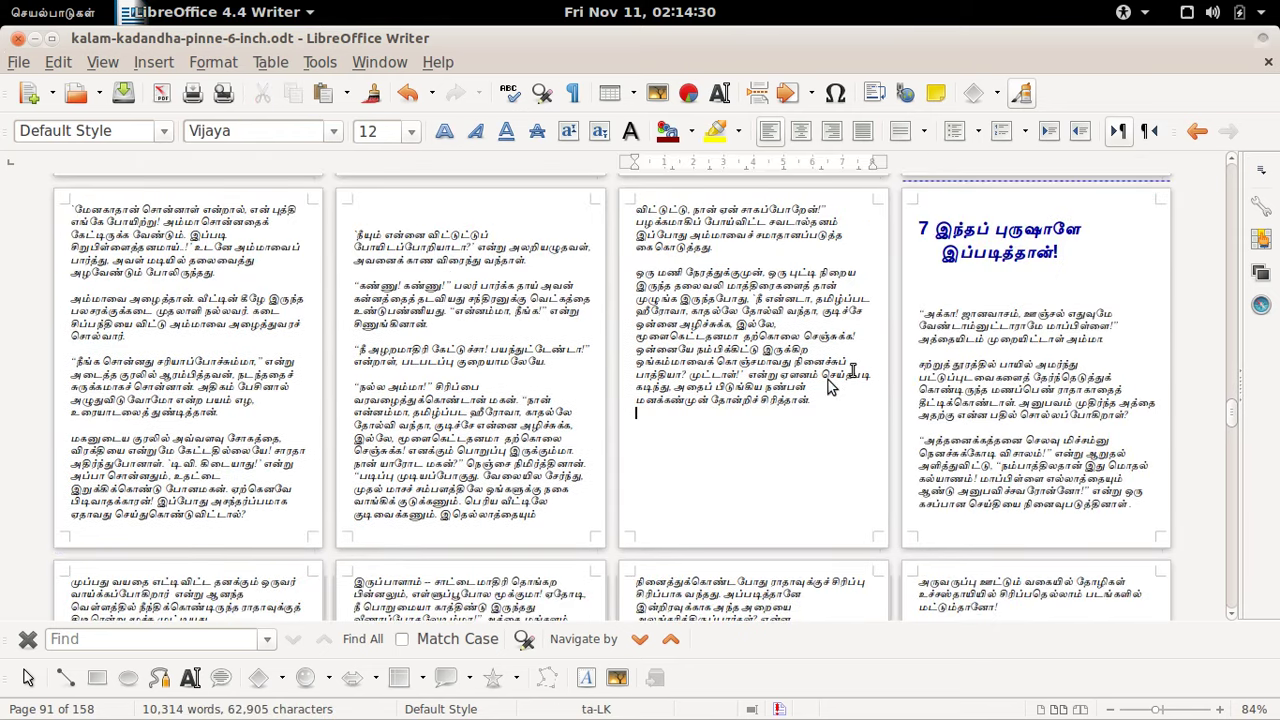
# Step: Delete the empty lines at the end of chapter 10 to remove the blank page before the FreeTamilEbooks.com section
pyautogui.scroll(-10, 858, 370)
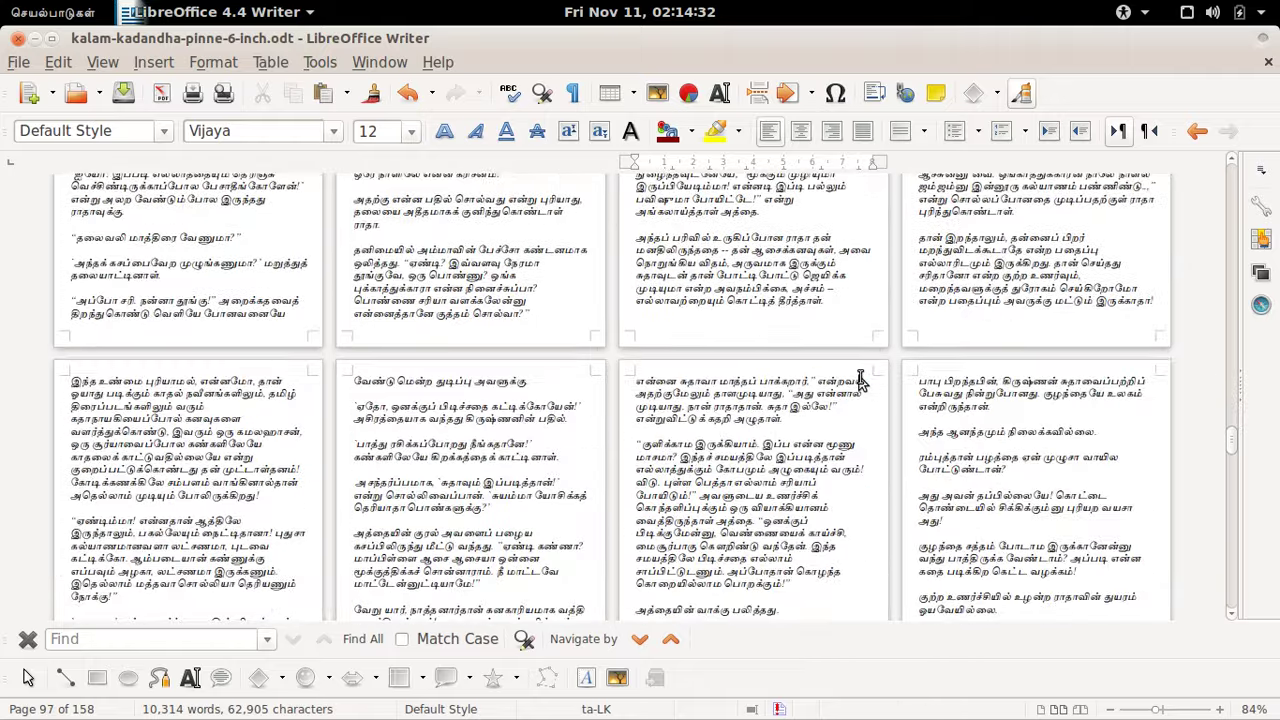
pyautogui.scroll(-20, 858, 380)
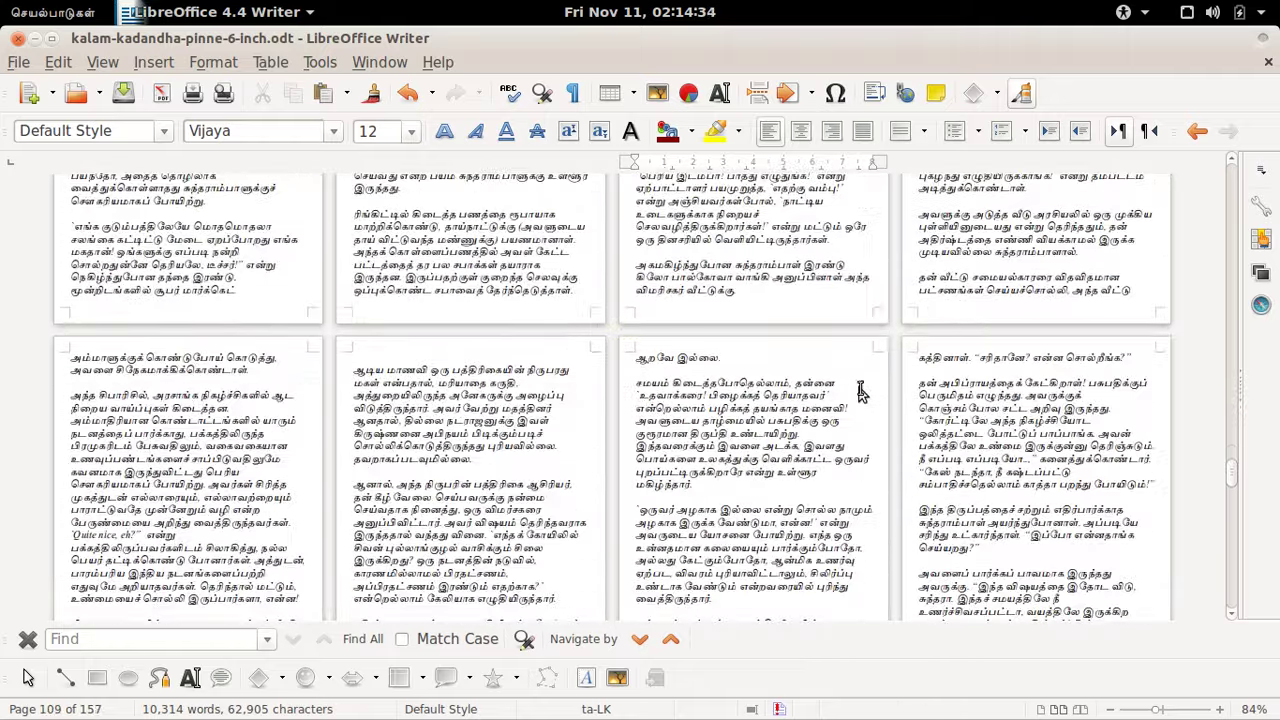
pyautogui.scroll(-5, 860, 390)
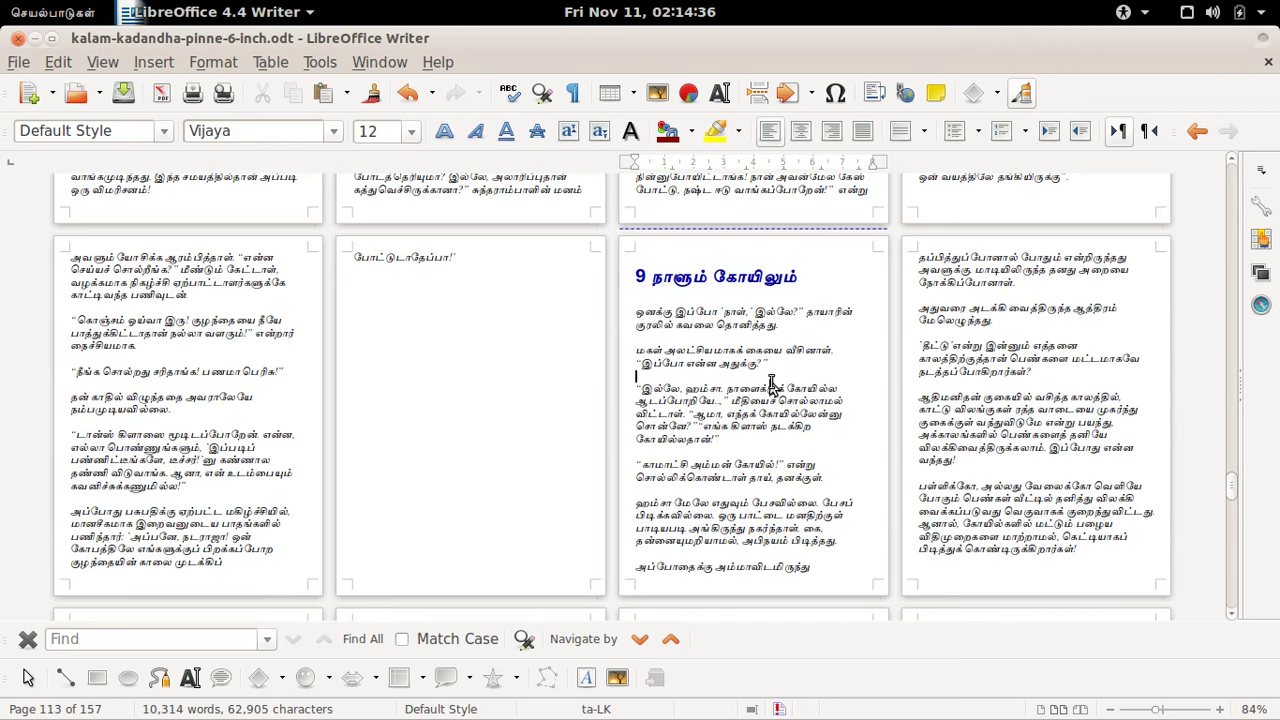
pyautogui.scroll(-10, 770, 390)
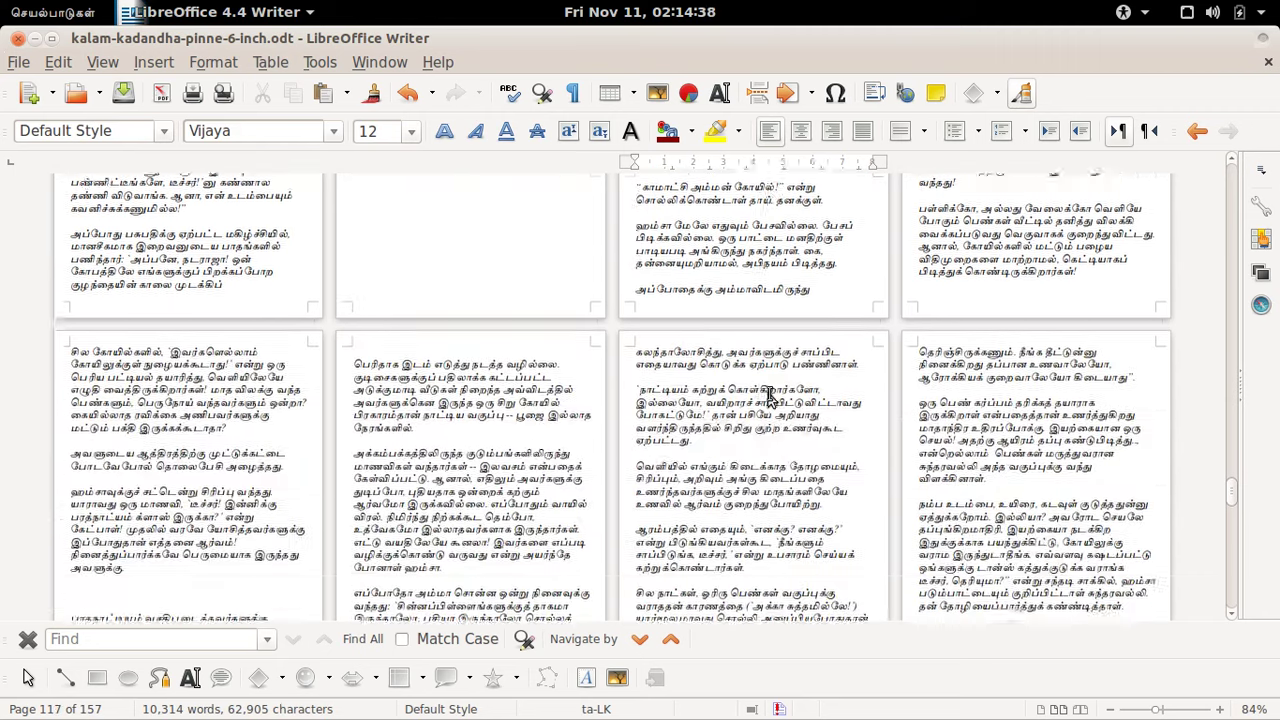
pyautogui.scroll(-2, 770, 398)
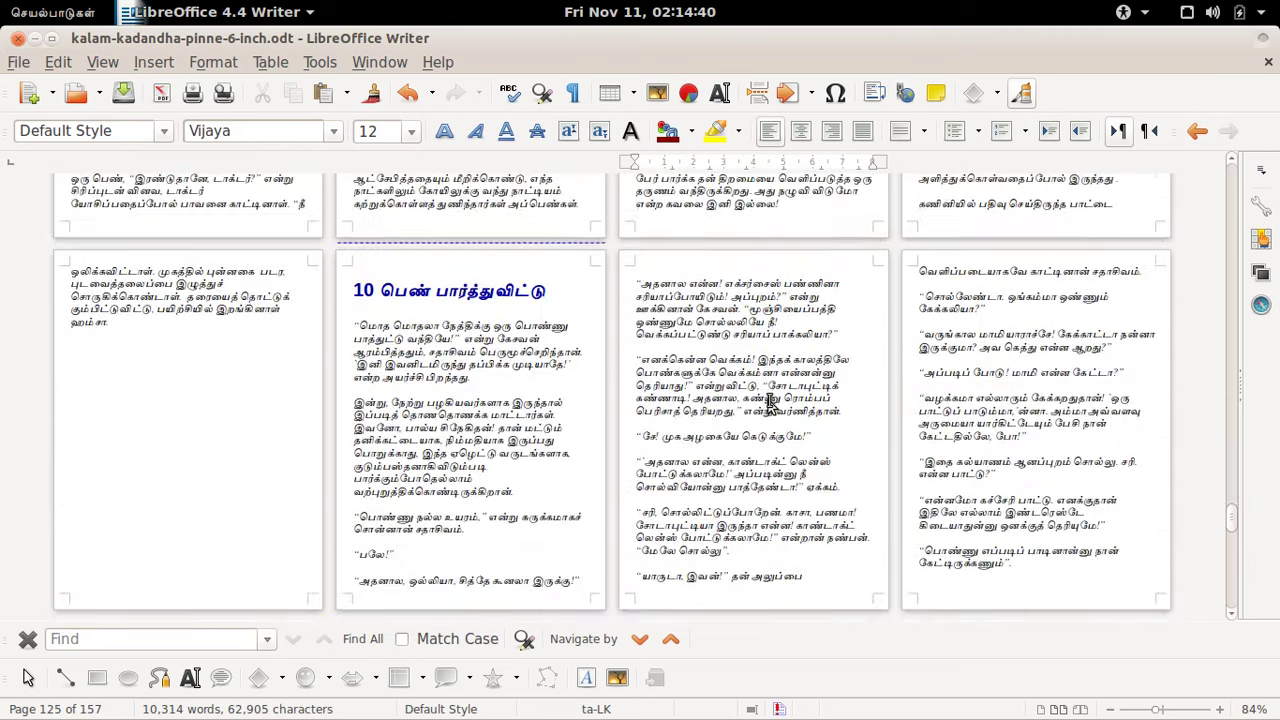
pyautogui.scroll(-10, 770, 400)
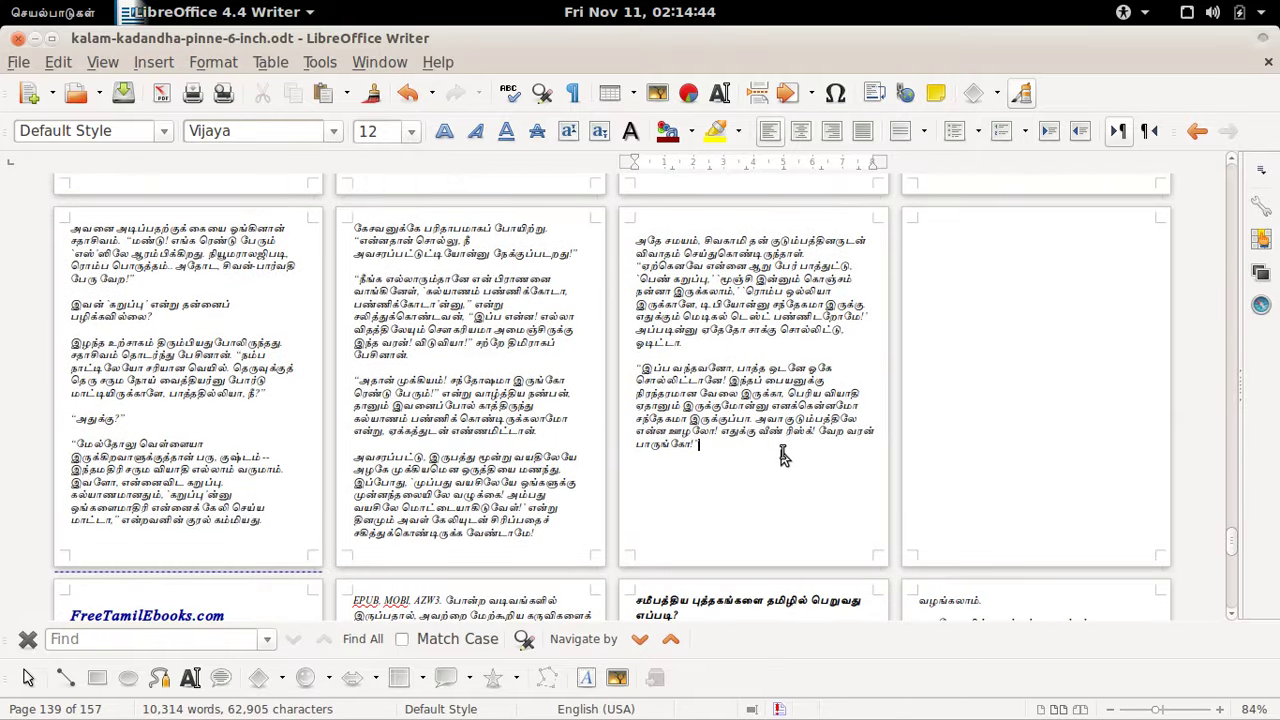
pyautogui.hotkey('shift', 'Down')
pyautogui.hotkey('shift', 'Down')
pyautogui.hotkey('shift', 'Down')
pyautogui.hotkey('shift', 'Down')
pyautogui.hotkey('shift', 'Down')
pyautogui.hotkey('shift', 'Down')
pyautogui.hotkey('shift', 'Down')
pyautogui.hotkey('shift', 'Down')
pyautogui.hotkey('shift', 'Down')
pyautogui.hotkey('shift', 'Down')
pyautogui.hotkey('shift', 'Down')
pyautogui.hotkey('shift', 'Down')
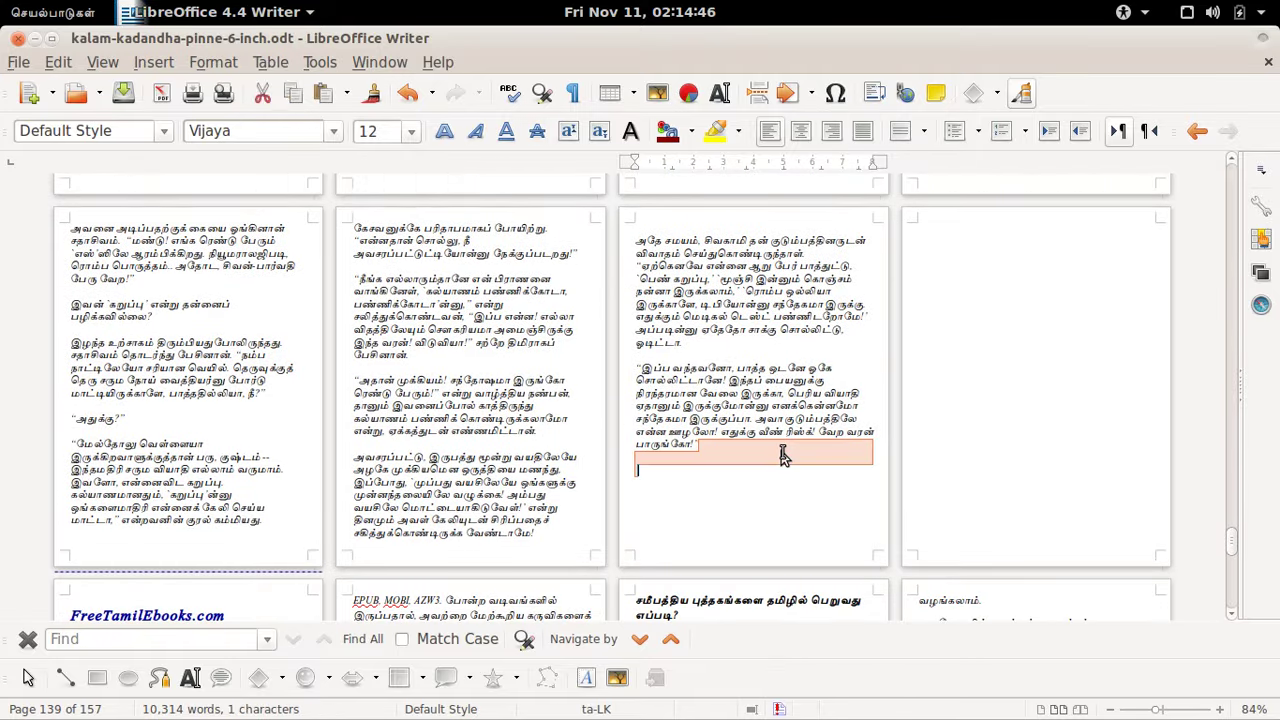
pyautogui.press('Delete')
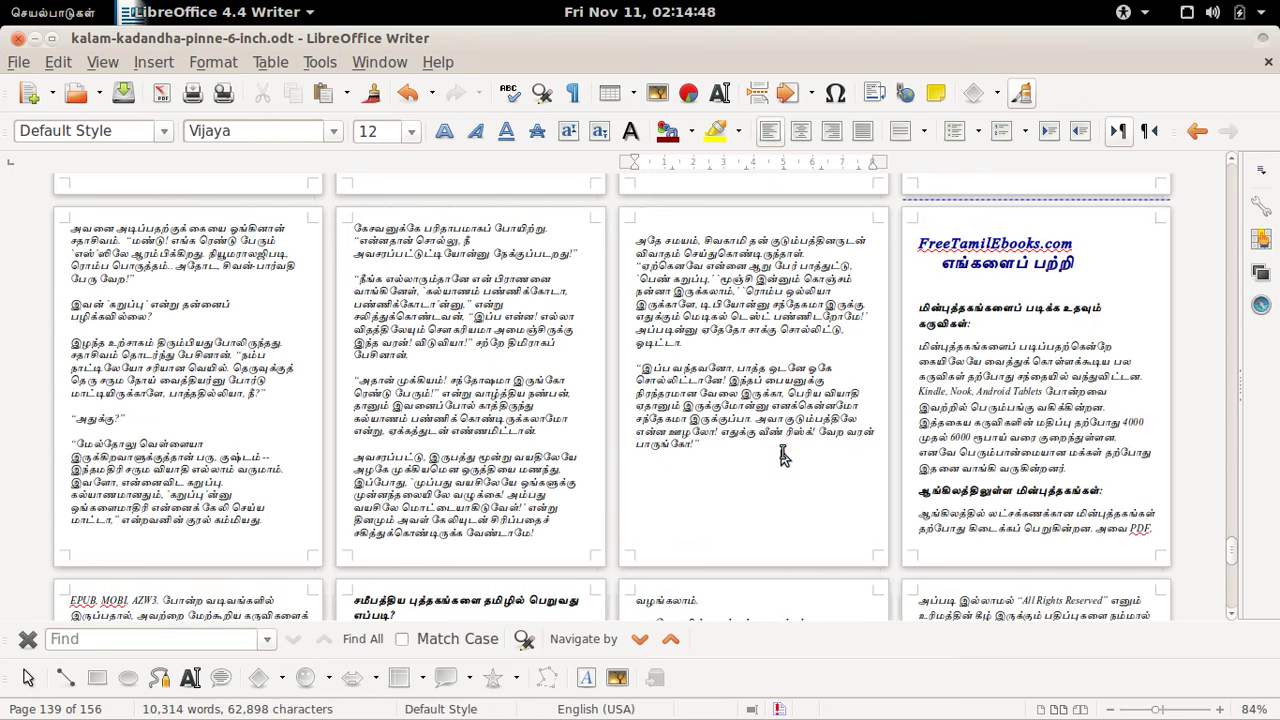
# Step: Check the closing FreeTamilEbooks.com pages through to the end of the document and save the file
pyautogui.scroll(-3, 790, 455)
pyautogui.scroll(-8, 797, 455)
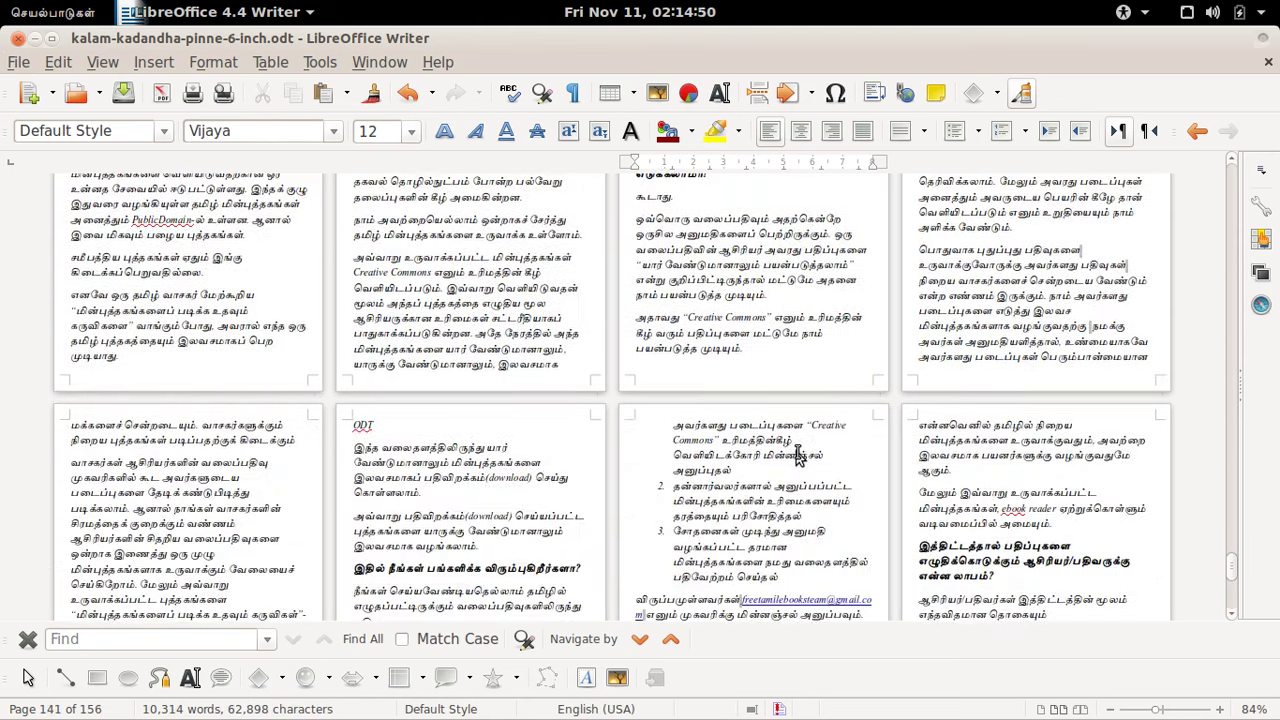
pyautogui.scroll(-12, 797, 455)
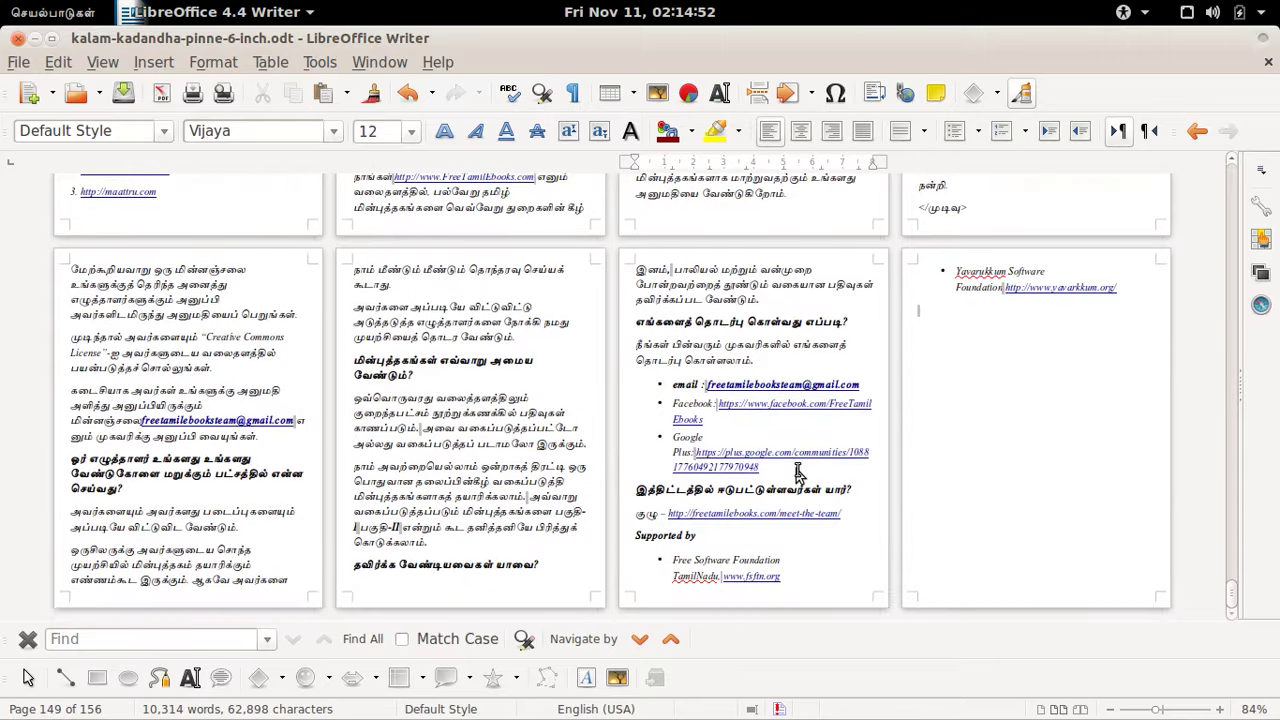
pyautogui.click(450, 413)
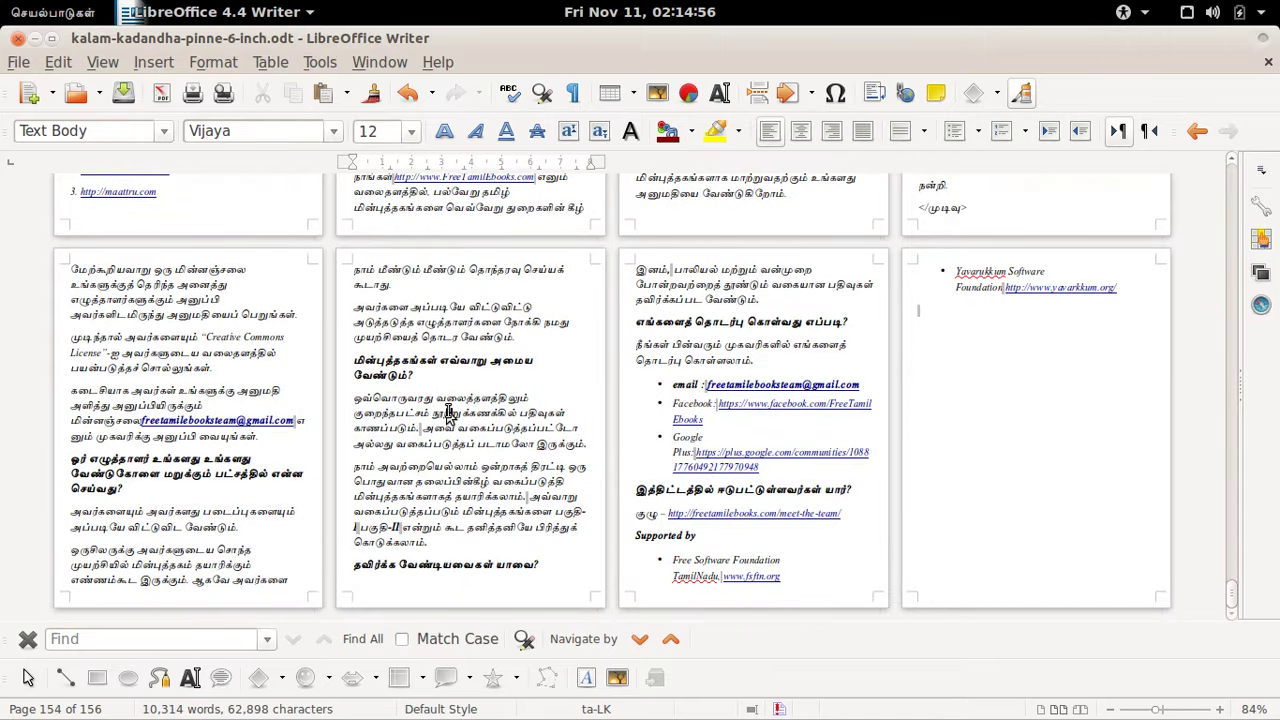
pyautogui.scroll(15, 450, 413)
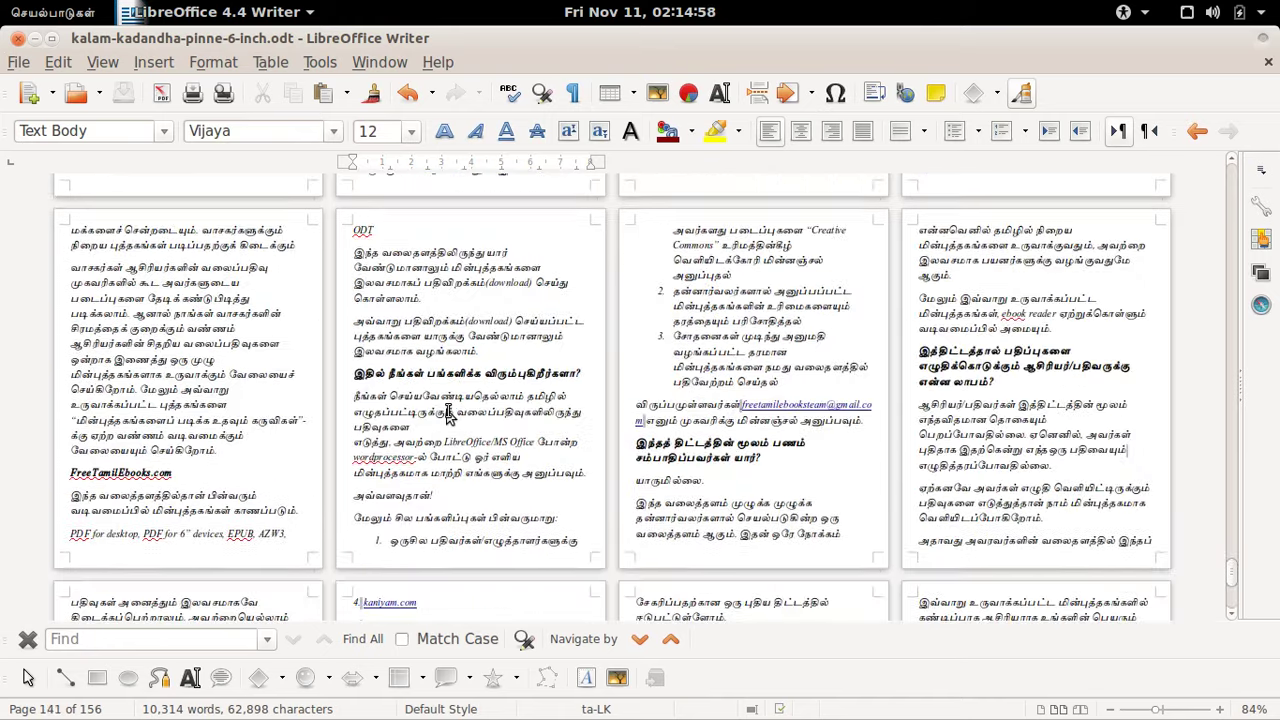
# Step: Return to the first page and delete its old cover image
pyautogui.moveTo(1234, 578); pyautogui.dragTo(1232, 170)
pyautogui.click(266, 338)
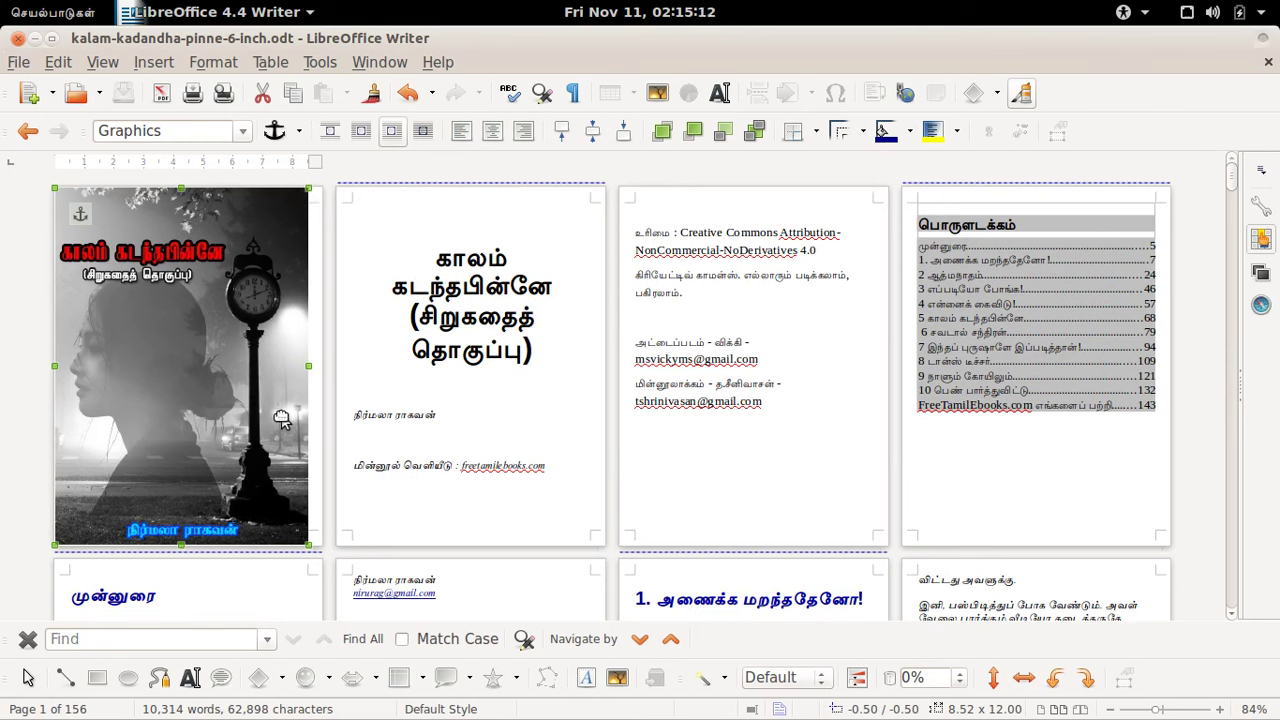
pyautogui.press('Delete')
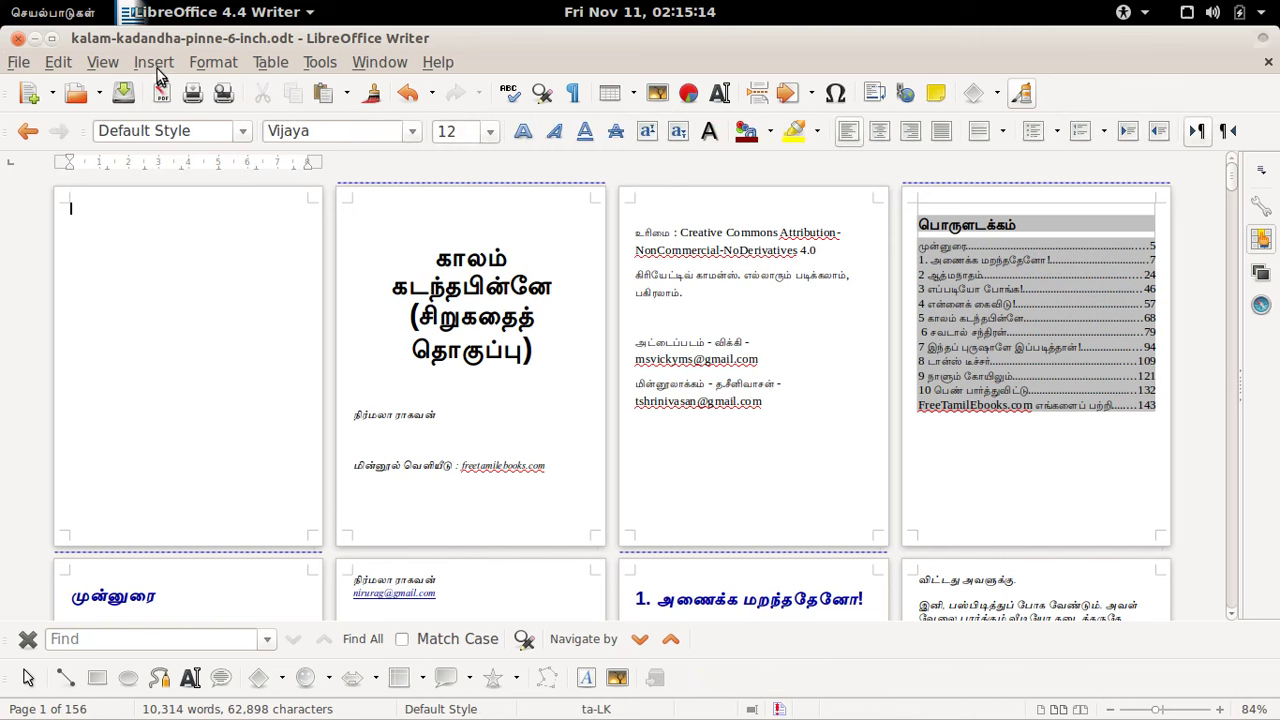
# Step: Insert wrapper.jpg from the Desktop folder as the cover image on the empty first page
pyautogui.click(153, 62)
pyautogui.click(215, 442)
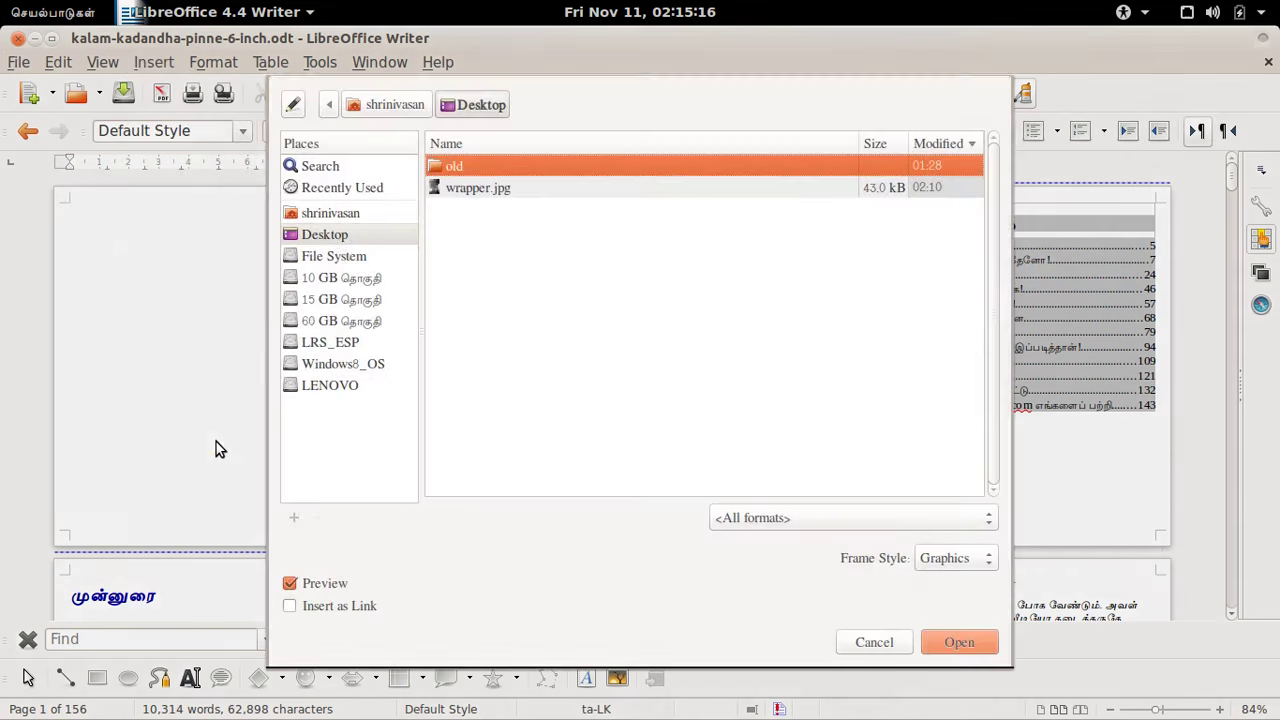
pyautogui.click(456, 187)
pyautogui.doubleClick(458, 193)
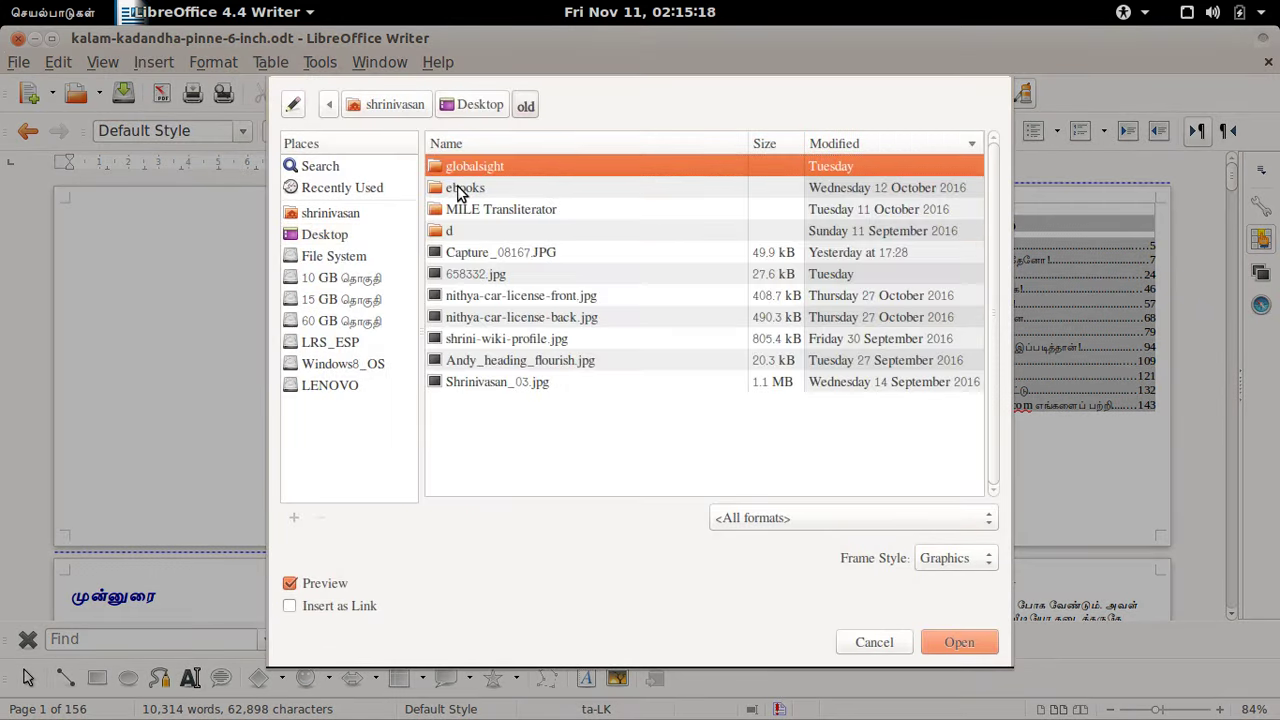
pyautogui.click(478, 106)
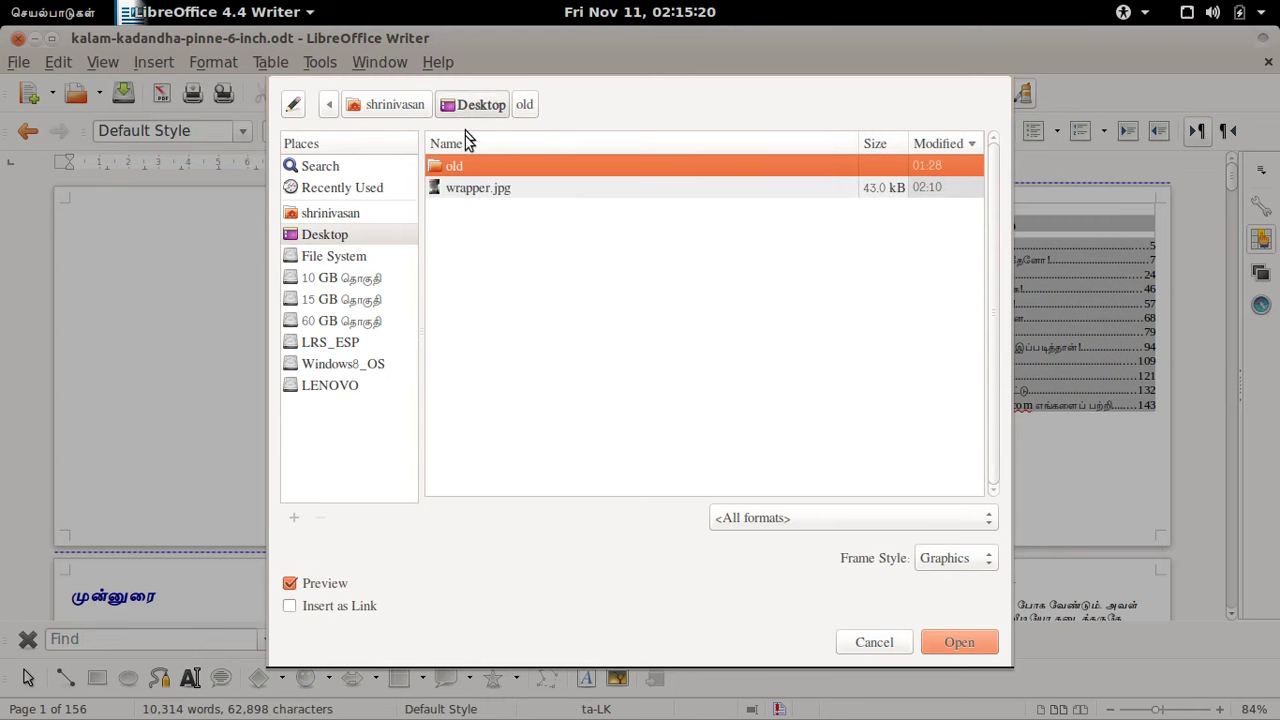
pyautogui.press('Return')
pyautogui.click(478, 104)
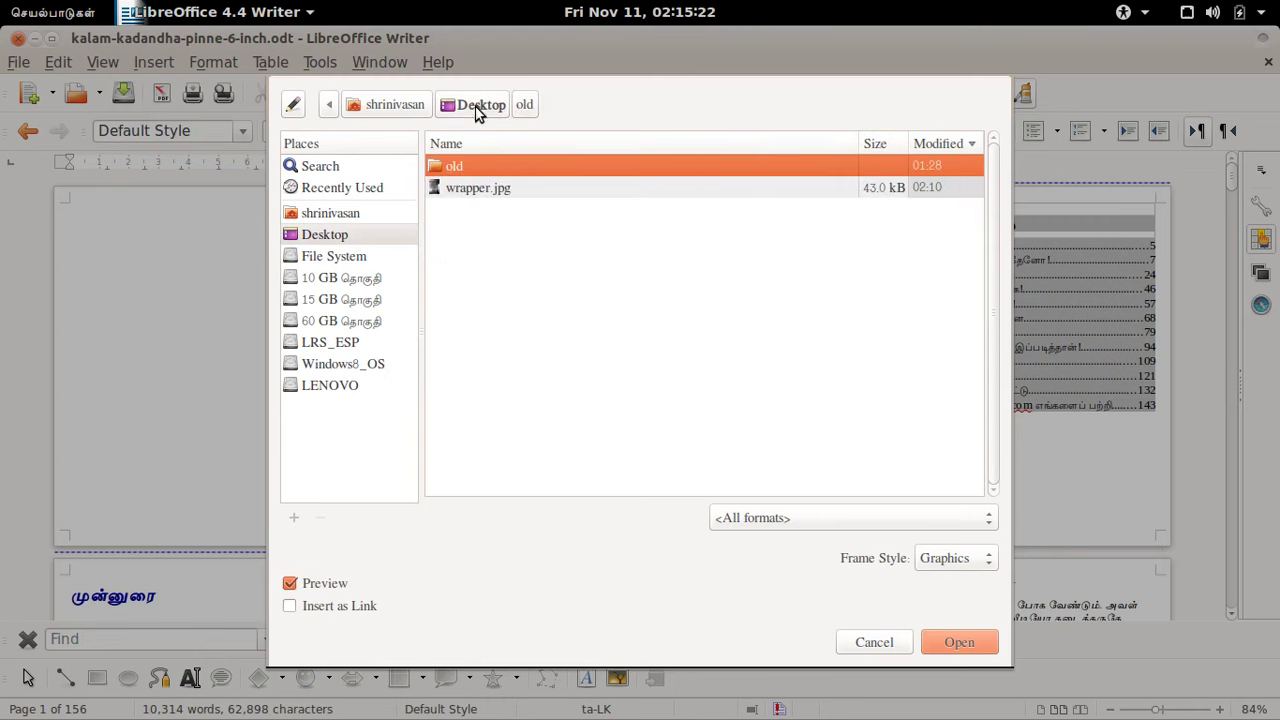
pyautogui.click(482, 188)
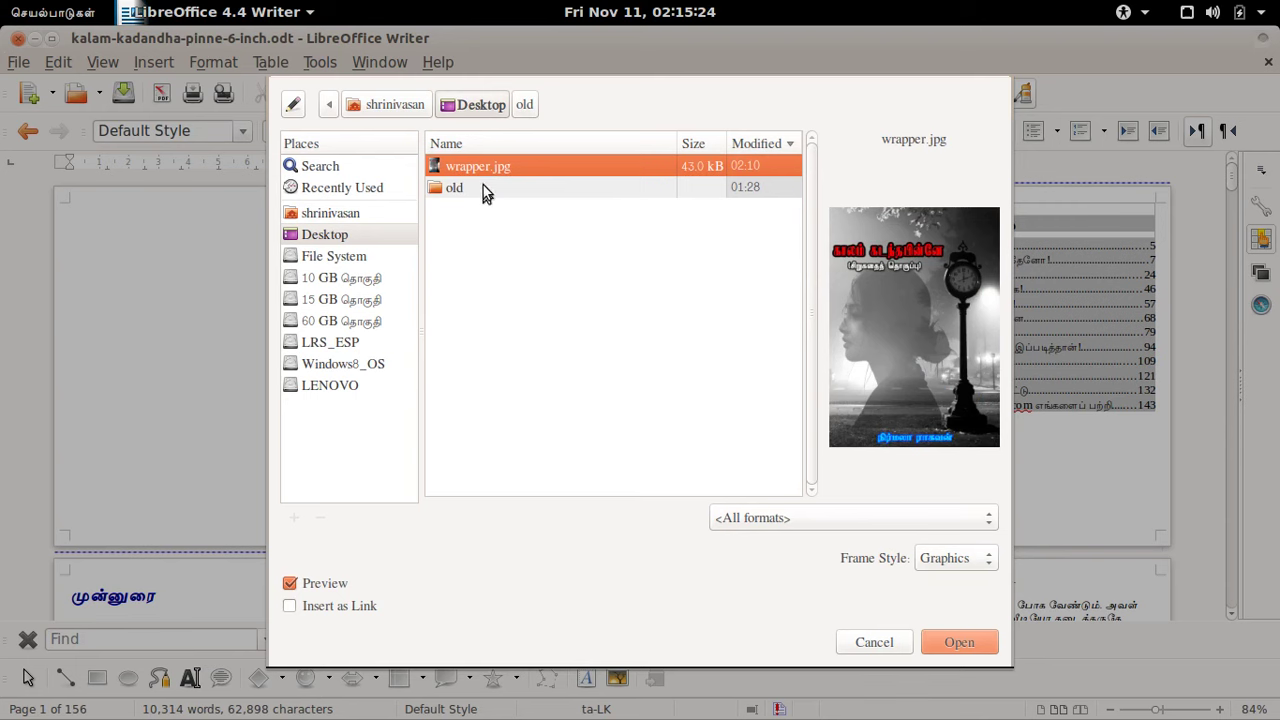
pyautogui.press('Return')
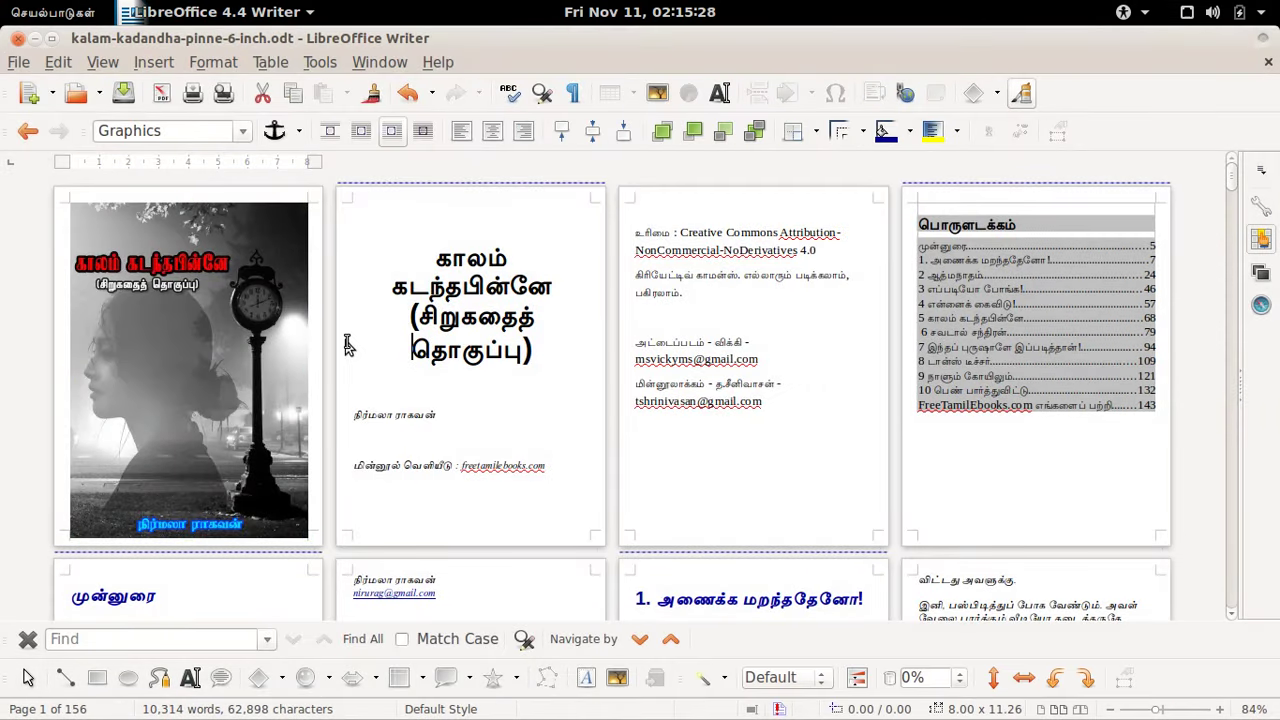
# Step: Enlarge the cover image to about 8.36 × 11.76 so it covers the first page's margins
pyautogui.press('Escape')
pyautogui.click(246, 335)
pyautogui.moveTo(308, 206); pyautogui.dragTo(320, 192)
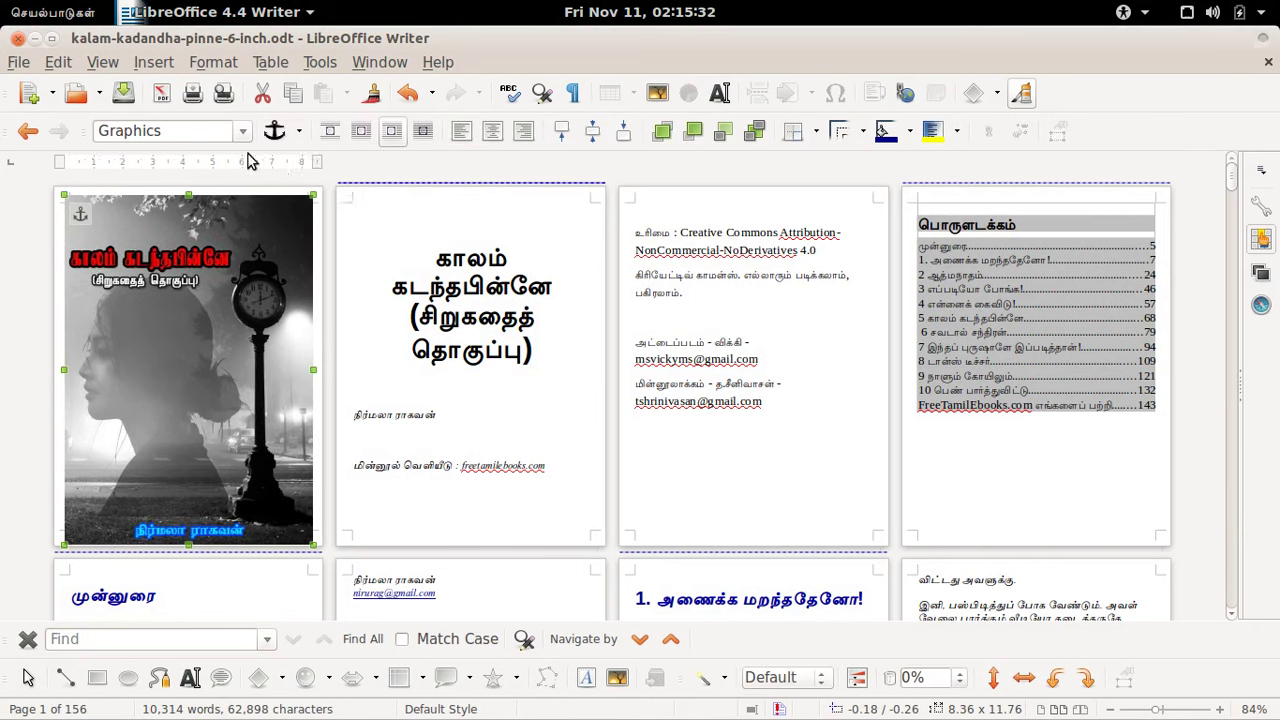
# Step: Save the document and export it to the Desktop folder as the PDF kalam-kadandha-pinne-6-inch
pyautogui.click(118, 98)
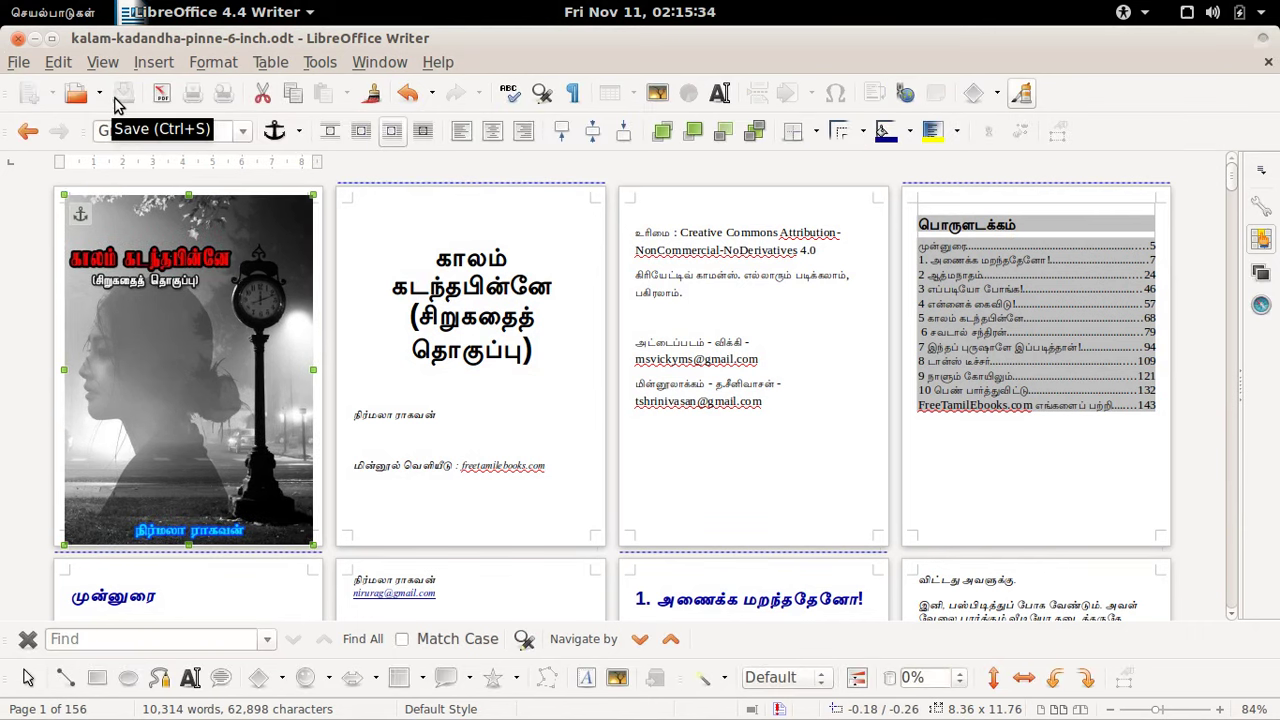
pyautogui.click(161, 95)
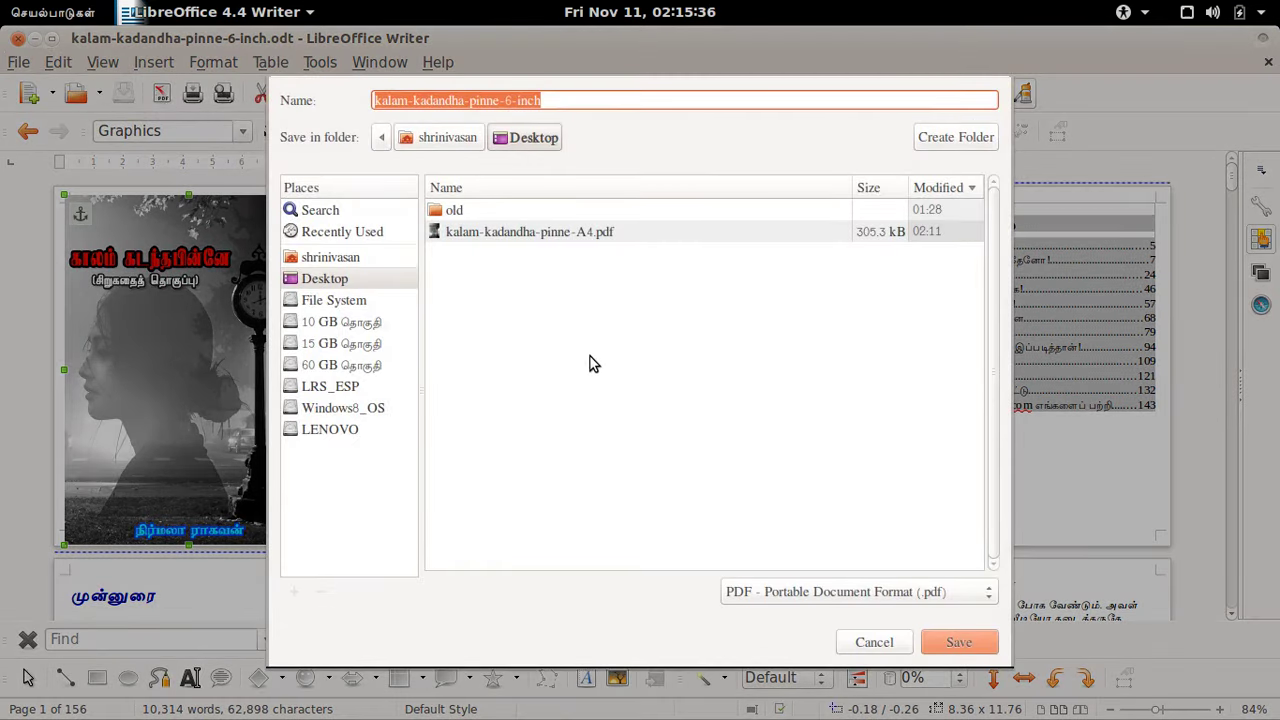
pyautogui.click(958, 643)
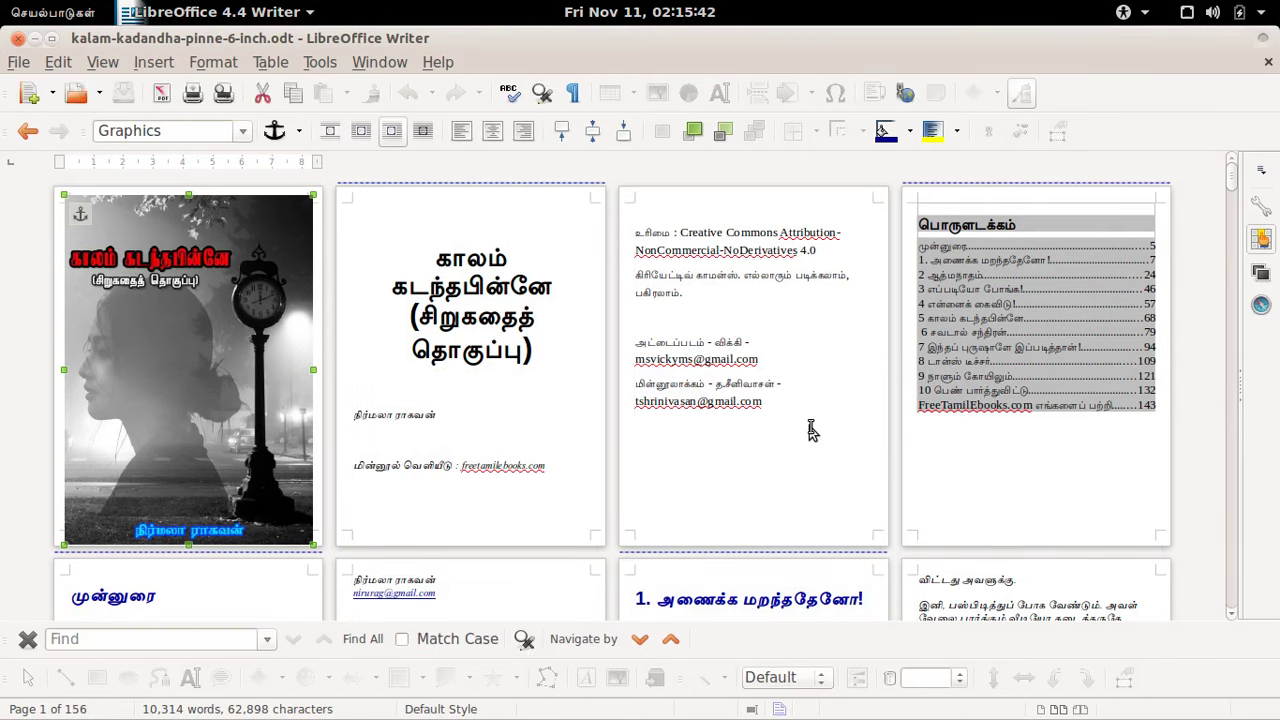
# Step: Switch to the file manager, open kalam-kadandha-pinne-6-inch.pdf in a maximized window and set its zoom to 100%
pyautogui.hotkey('alt', 'Tab')
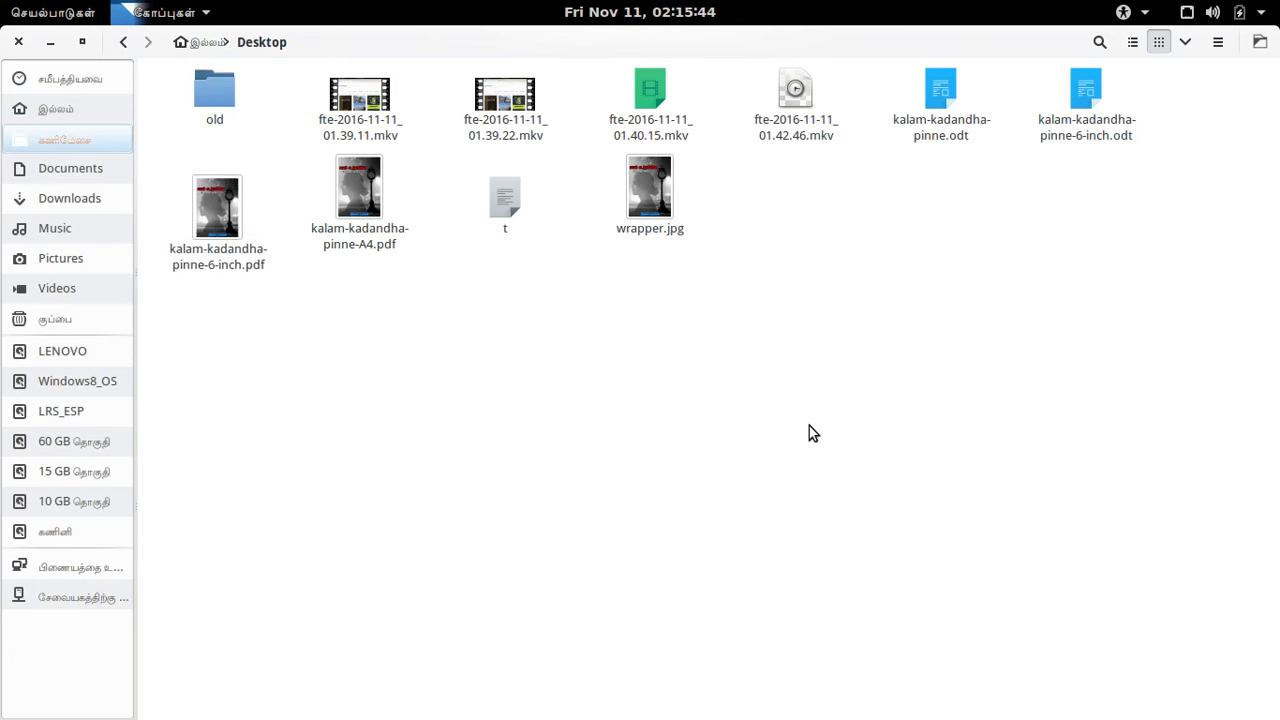
pyautogui.doubleClick(220, 228)
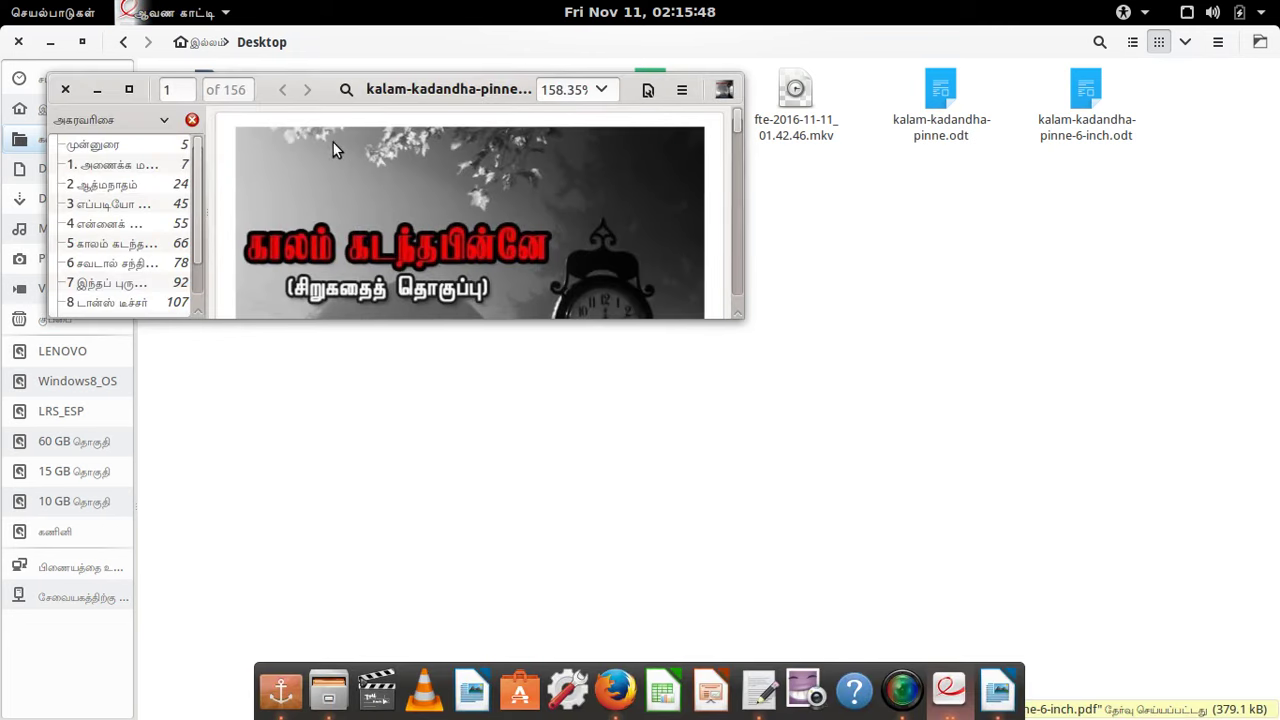
pyautogui.click(129, 89)
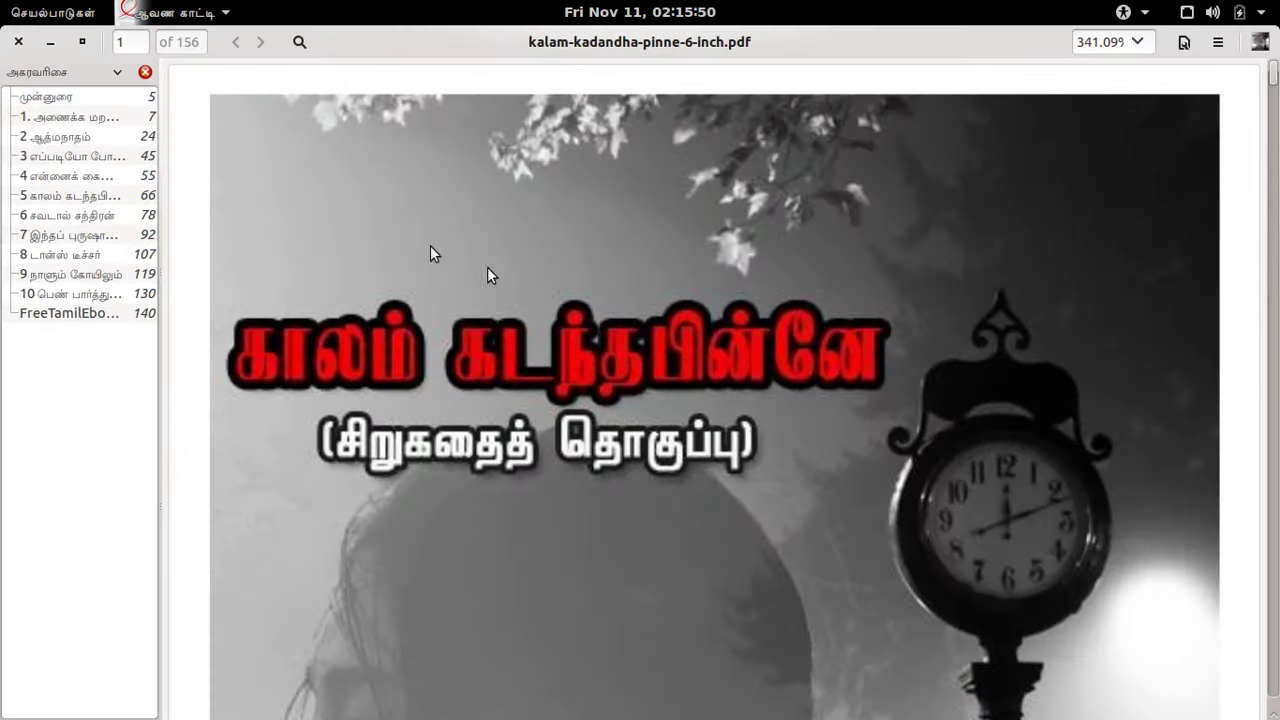
pyautogui.click(1138, 42)
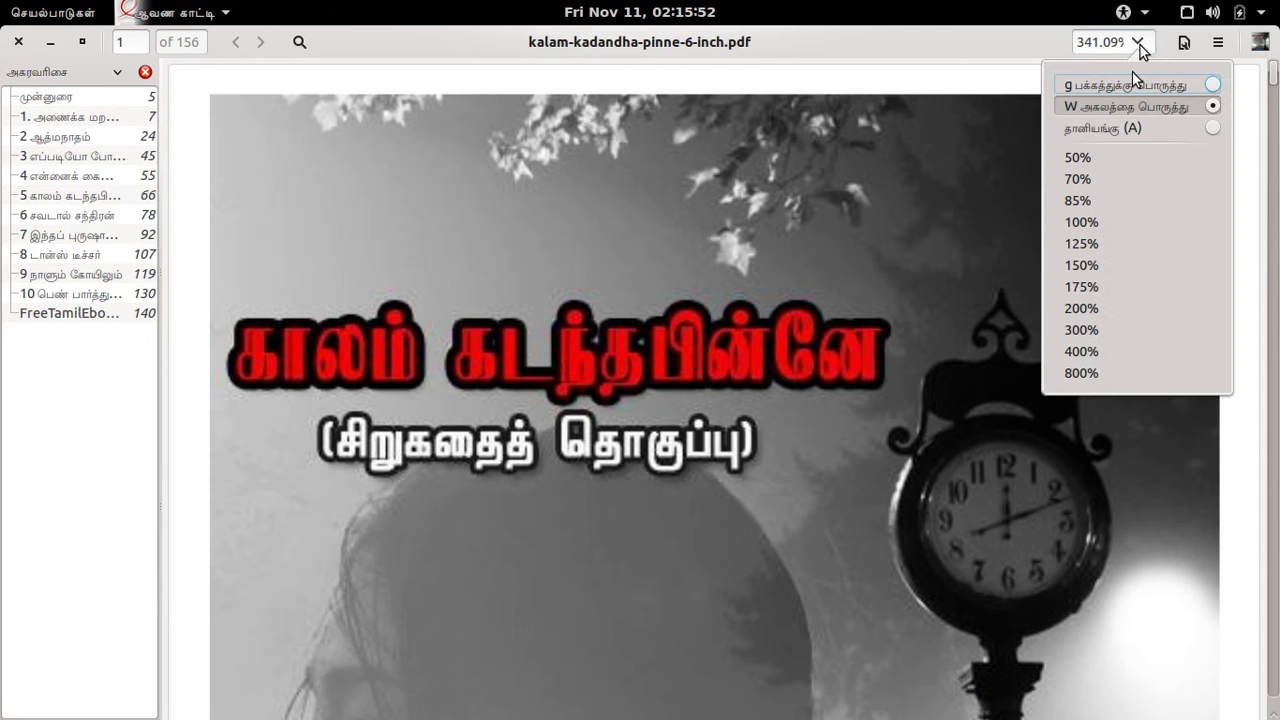
pyautogui.click(1099, 222)
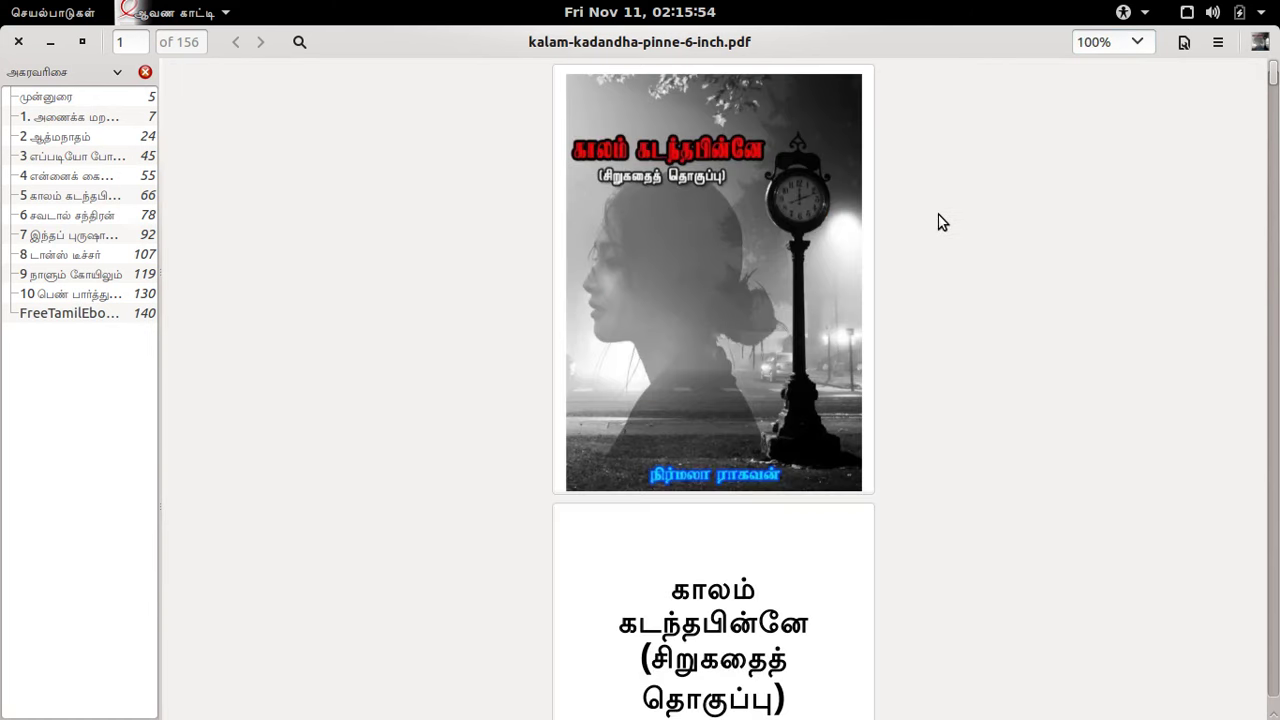
# Step: Examine the cover, front pages and chapter 1 of the exported PDF for page size and text layout
pyautogui.scroll(-10, 940, 224)
pyautogui.scroll(-15, 940, 224)
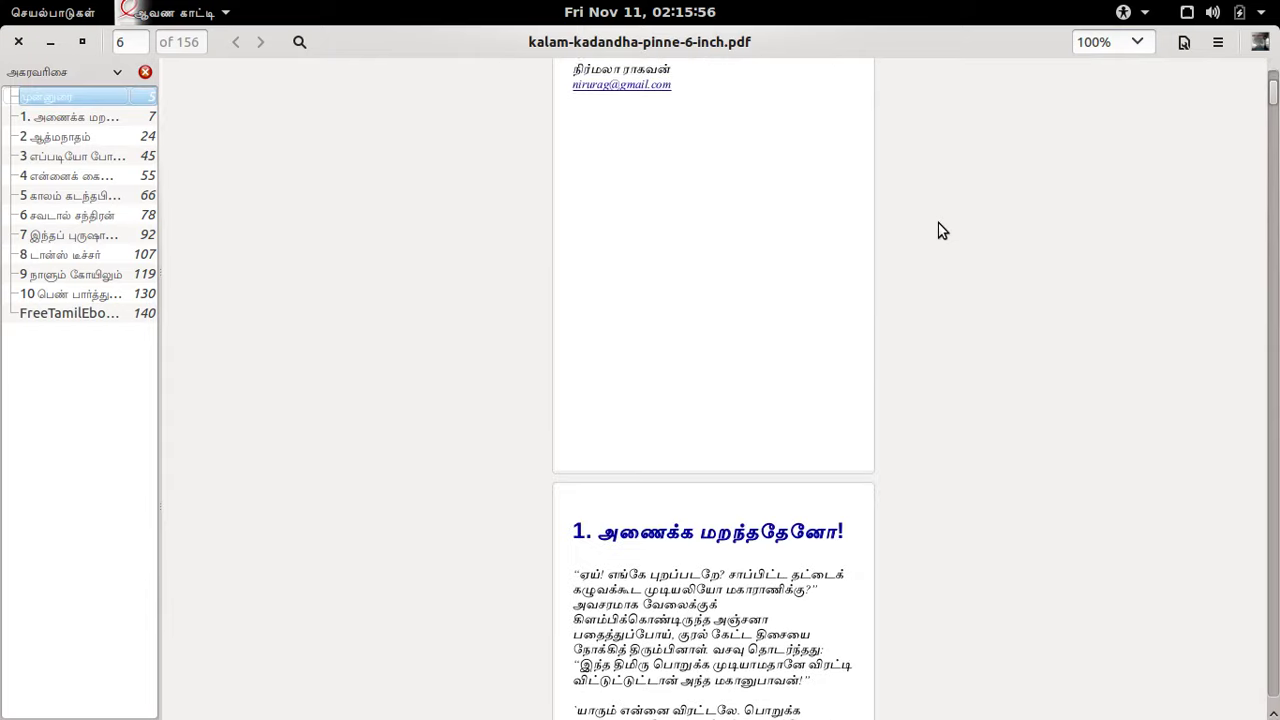
pyautogui.scroll(-10, 938, 236)
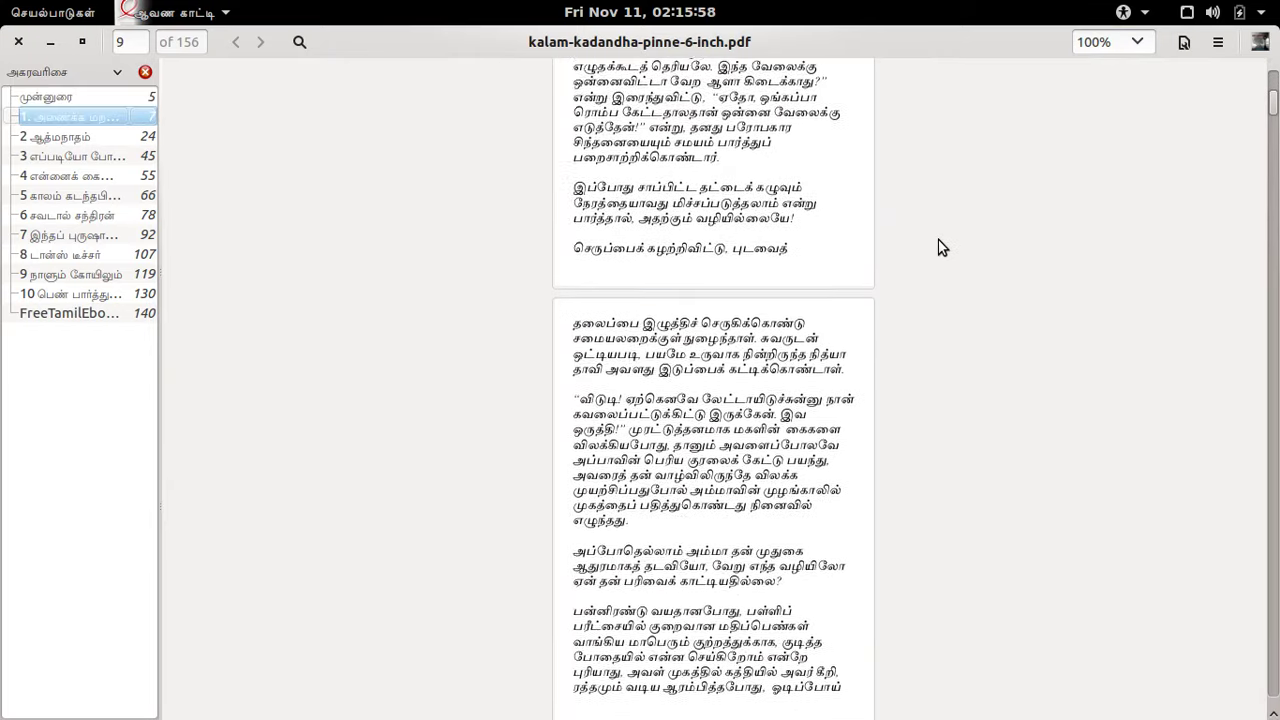
pyautogui.scroll(-15, 838, 230)
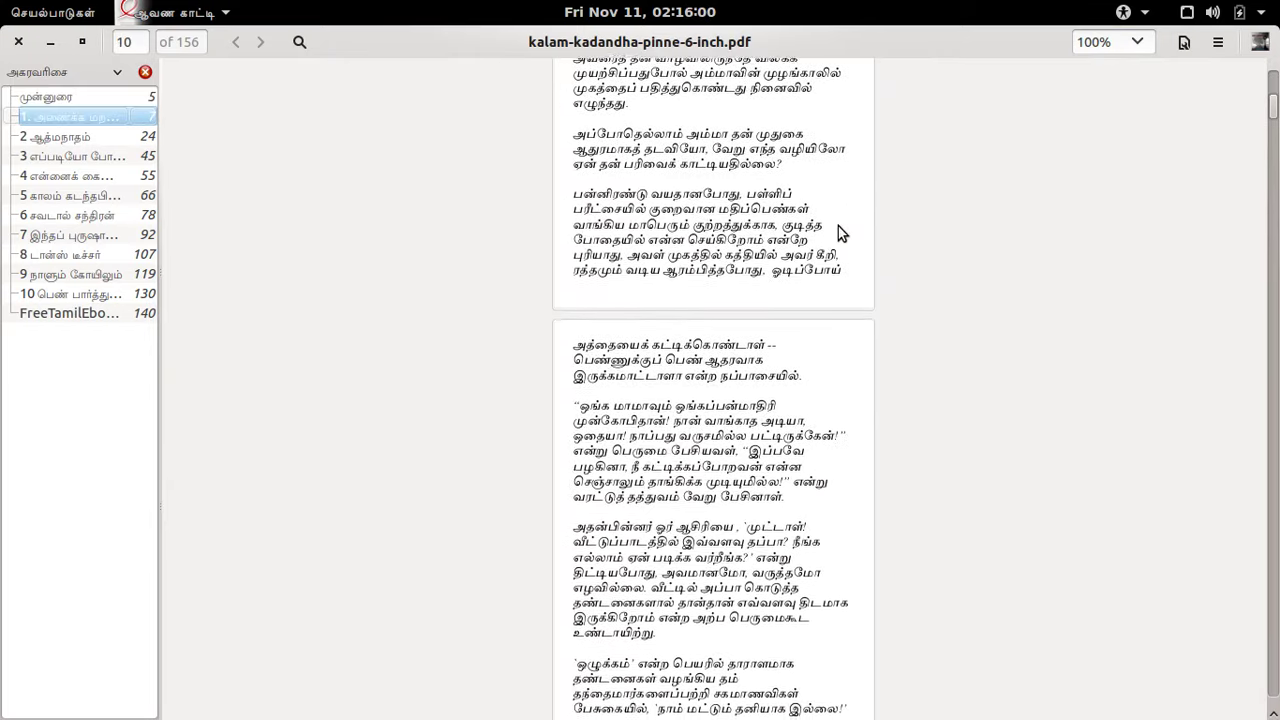
pyautogui.scroll(10, 838, 233)
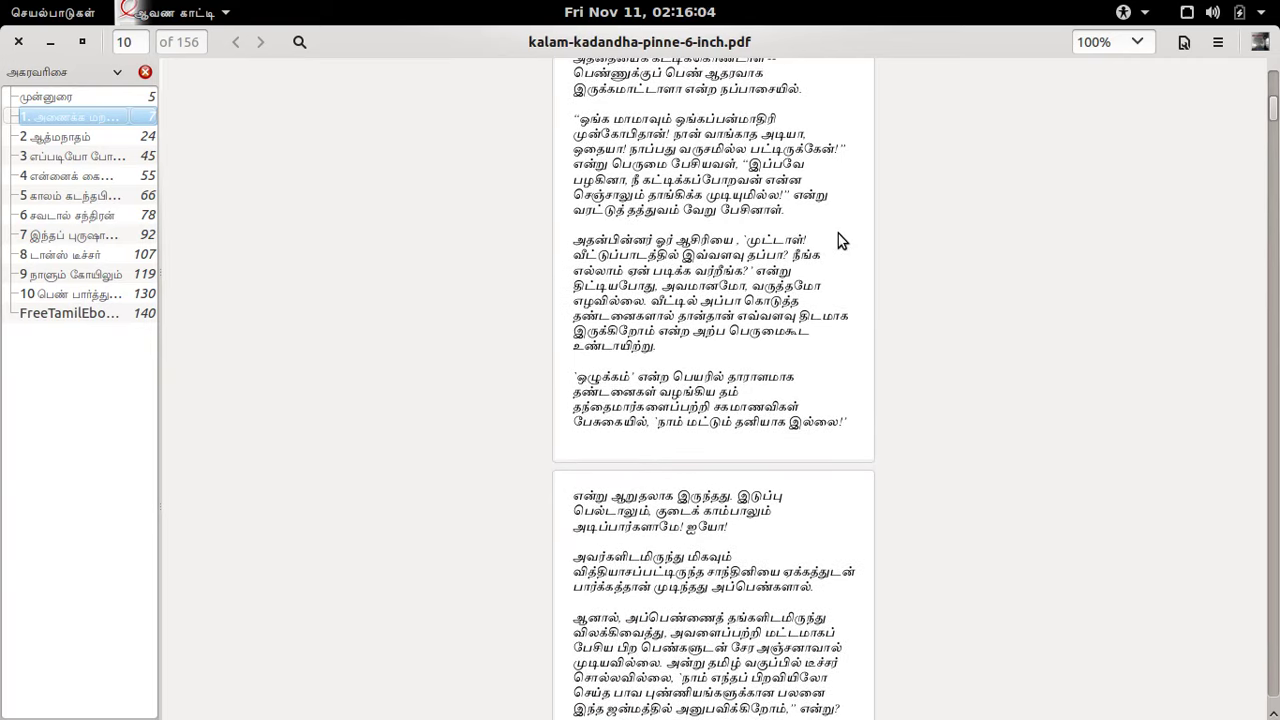
pyautogui.scroll(3, 838, 233)
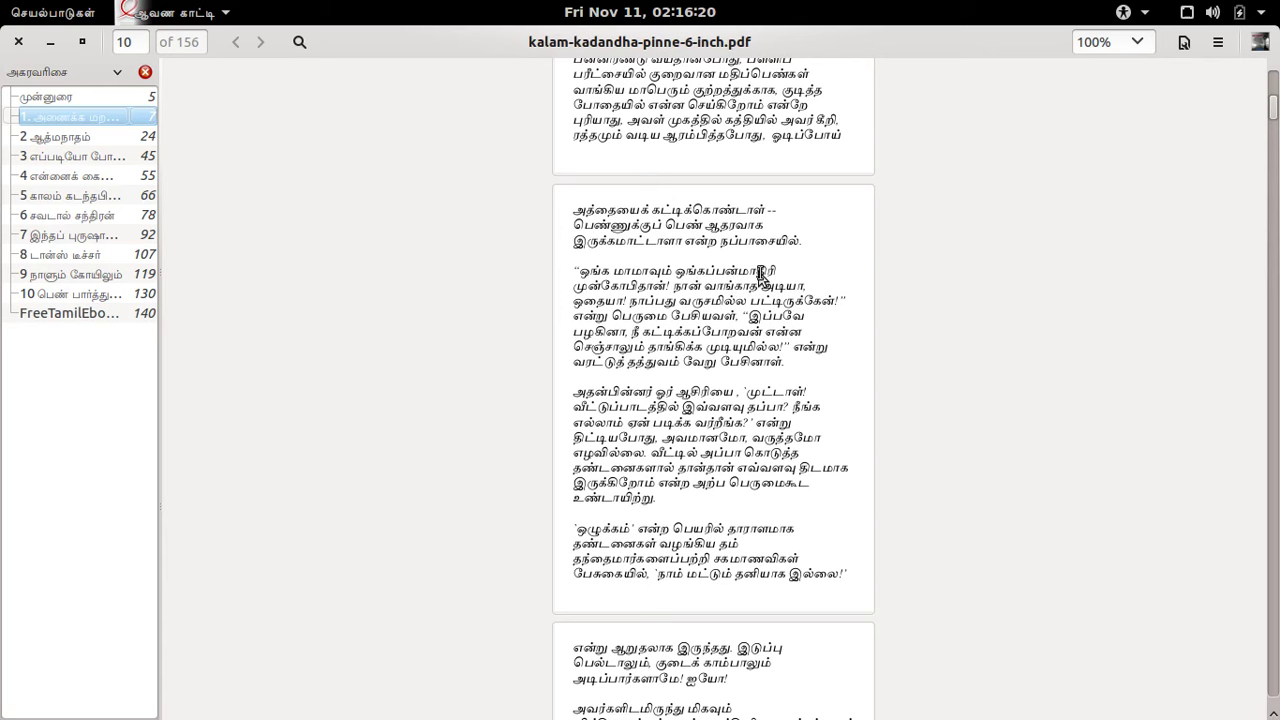
pyautogui.scroll(-20, 760, 277)
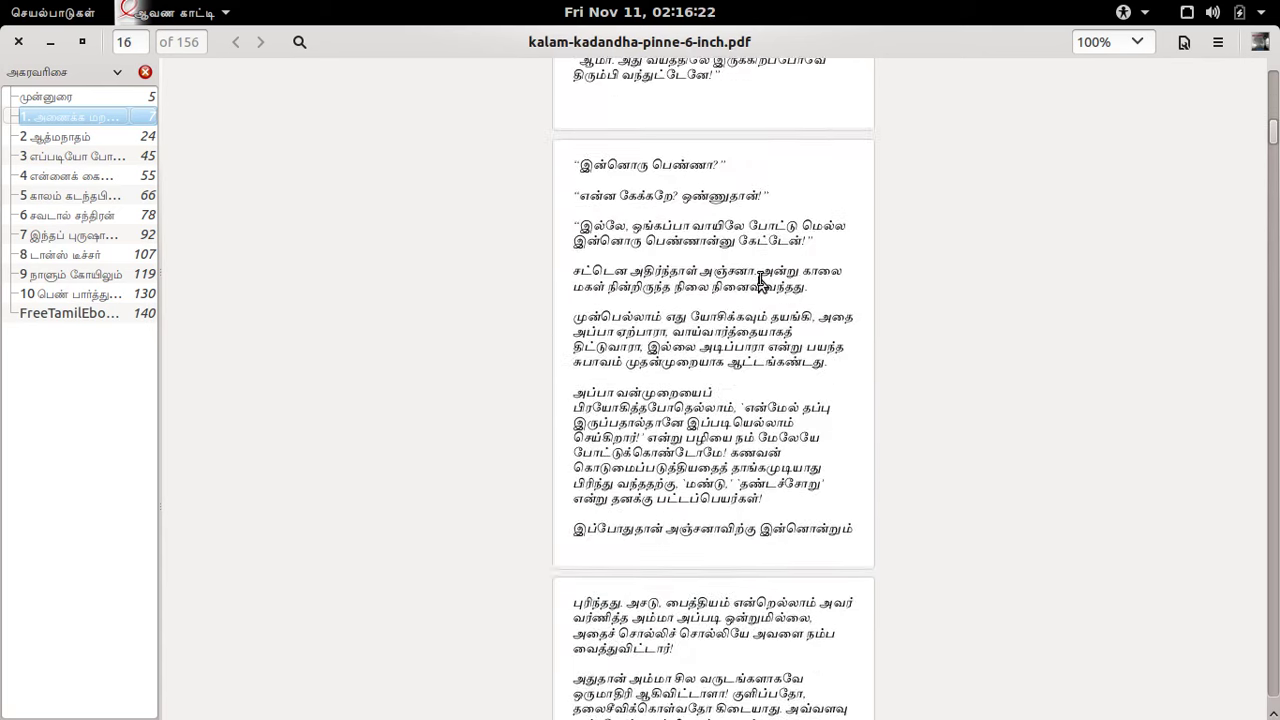
# Step: Close the PDF viewer and the 6-inch document in LibreOffice Writer
pyautogui.click(18, 42)
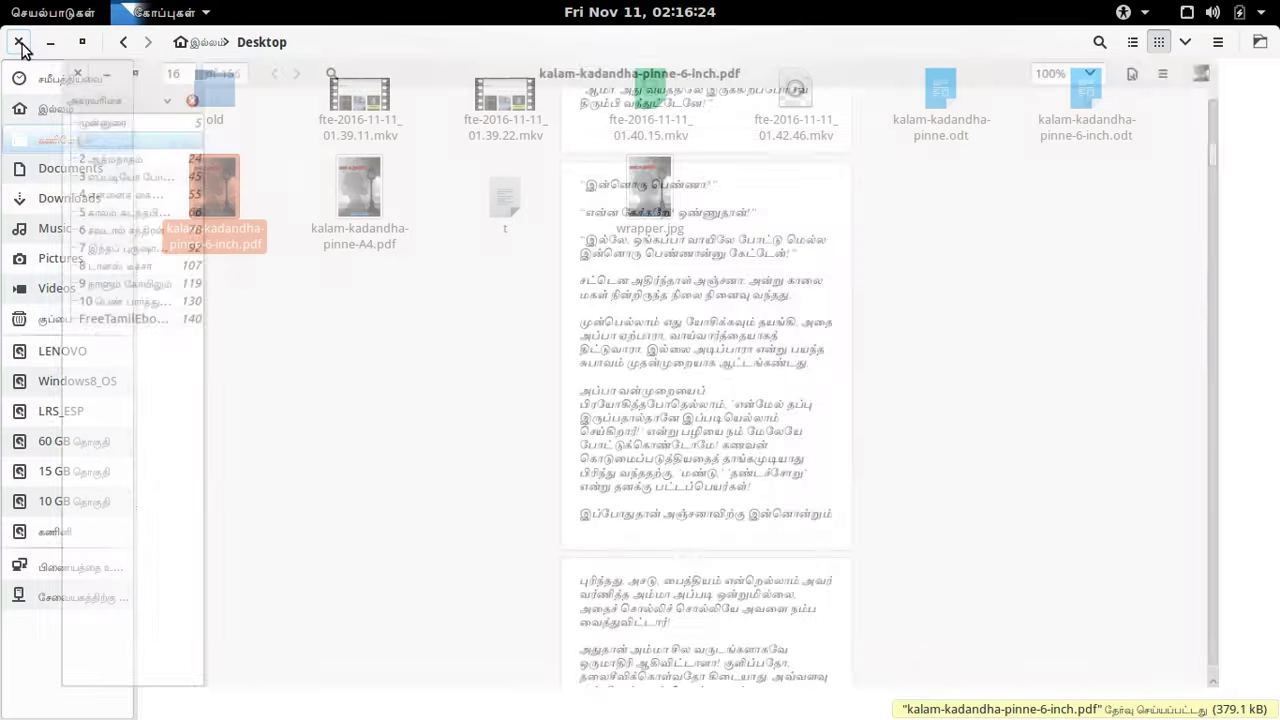
pyautogui.click(397, 383)
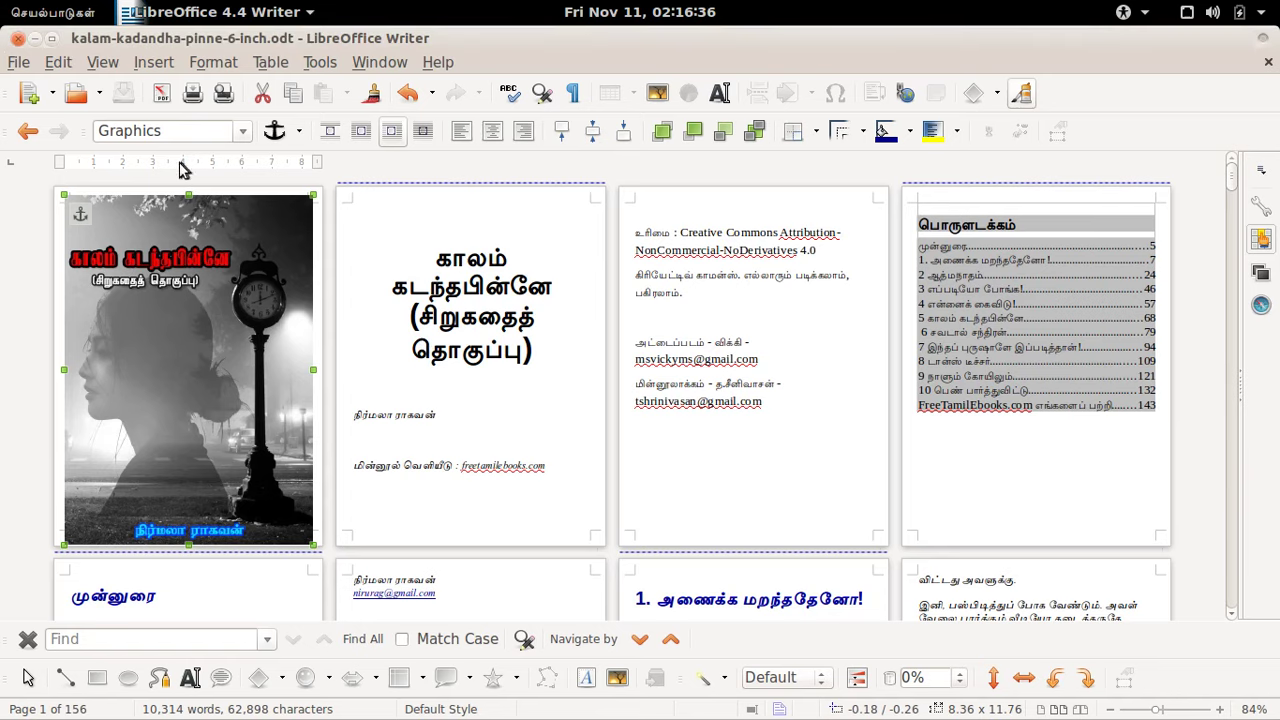
pyautogui.click(18, 39)
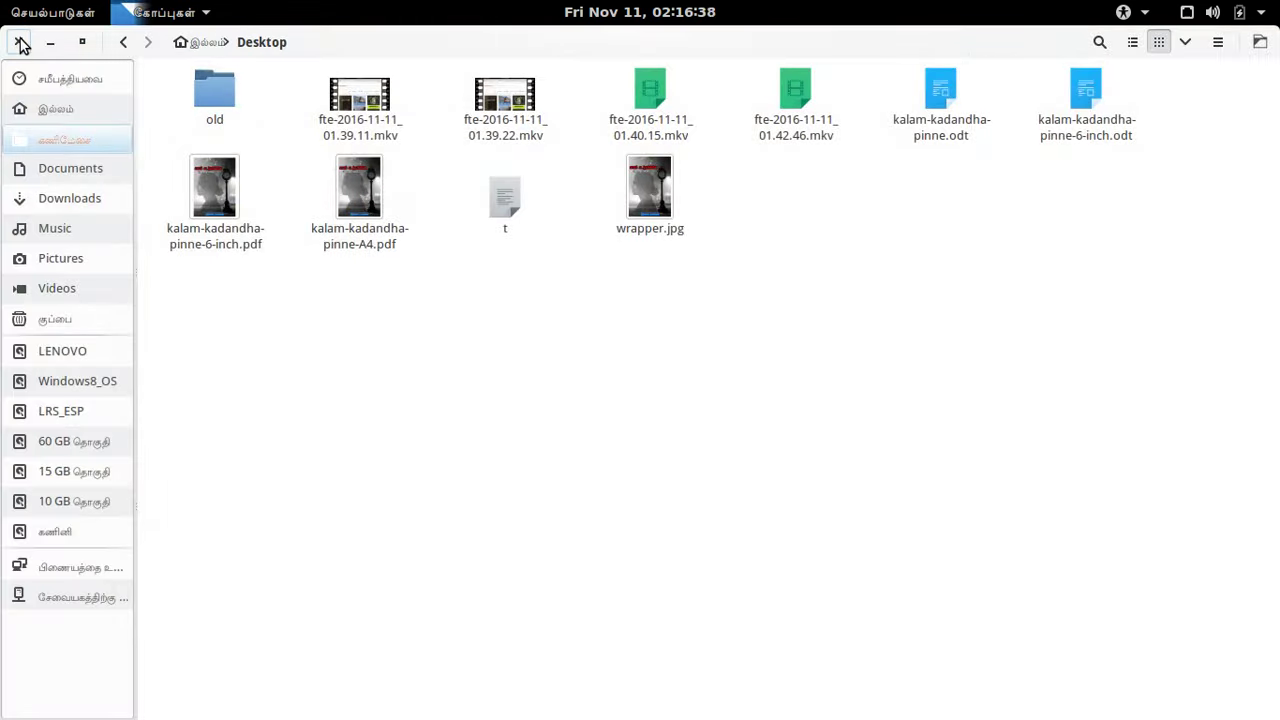
# Step: Search the installed applications for calibre and launch it
pyautogui.click(55, 20)
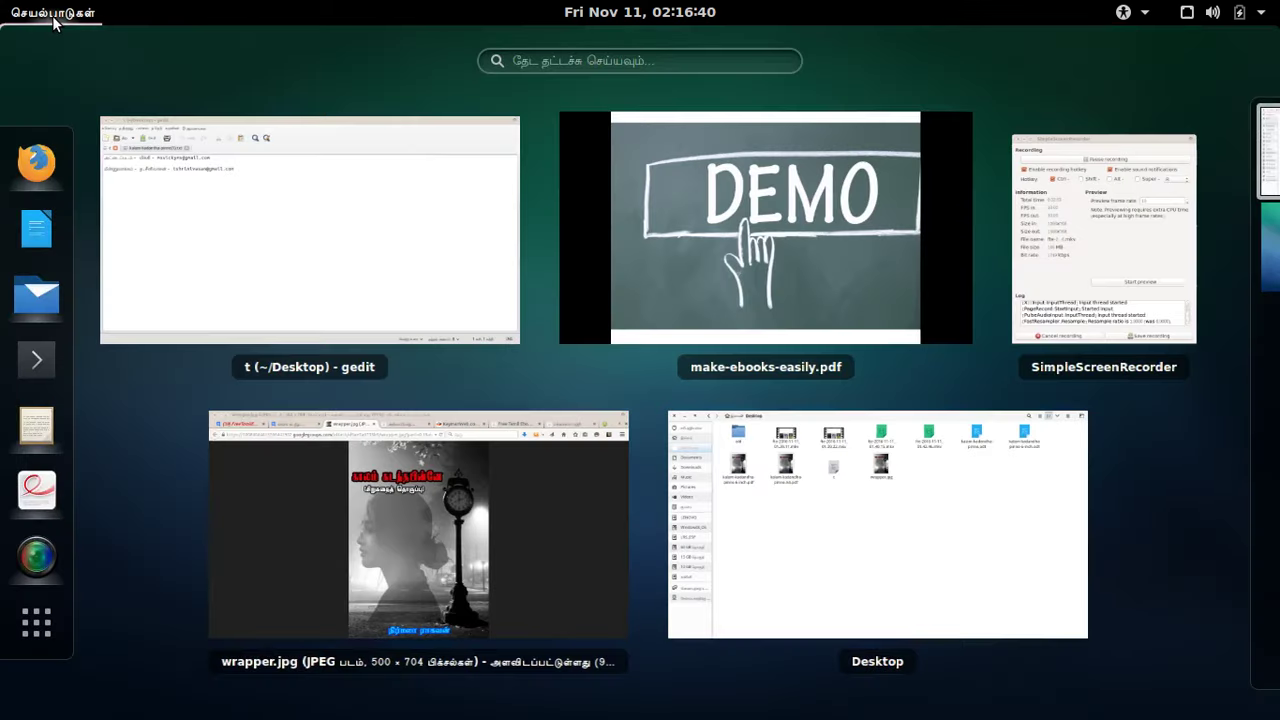
pyautogui.click(541, 62)
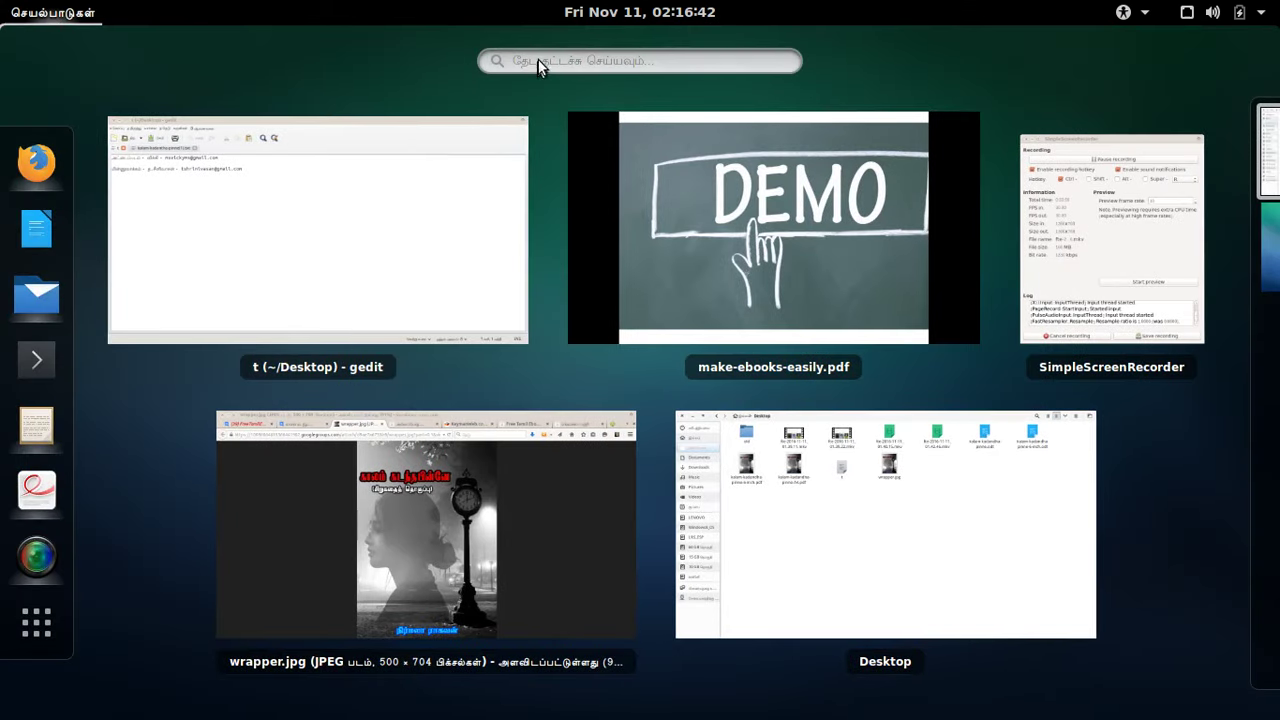
pyautogui.write('c')
pyautogui.write('l')
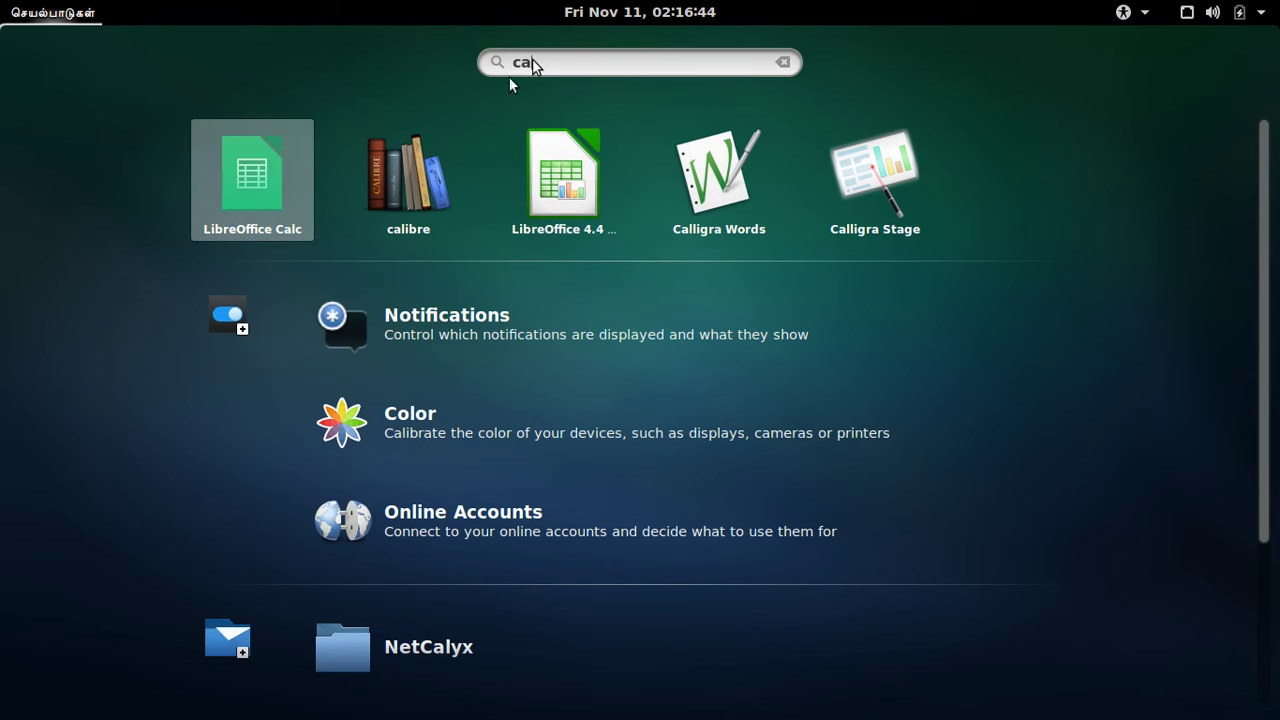
pyautogui.press('Escape')
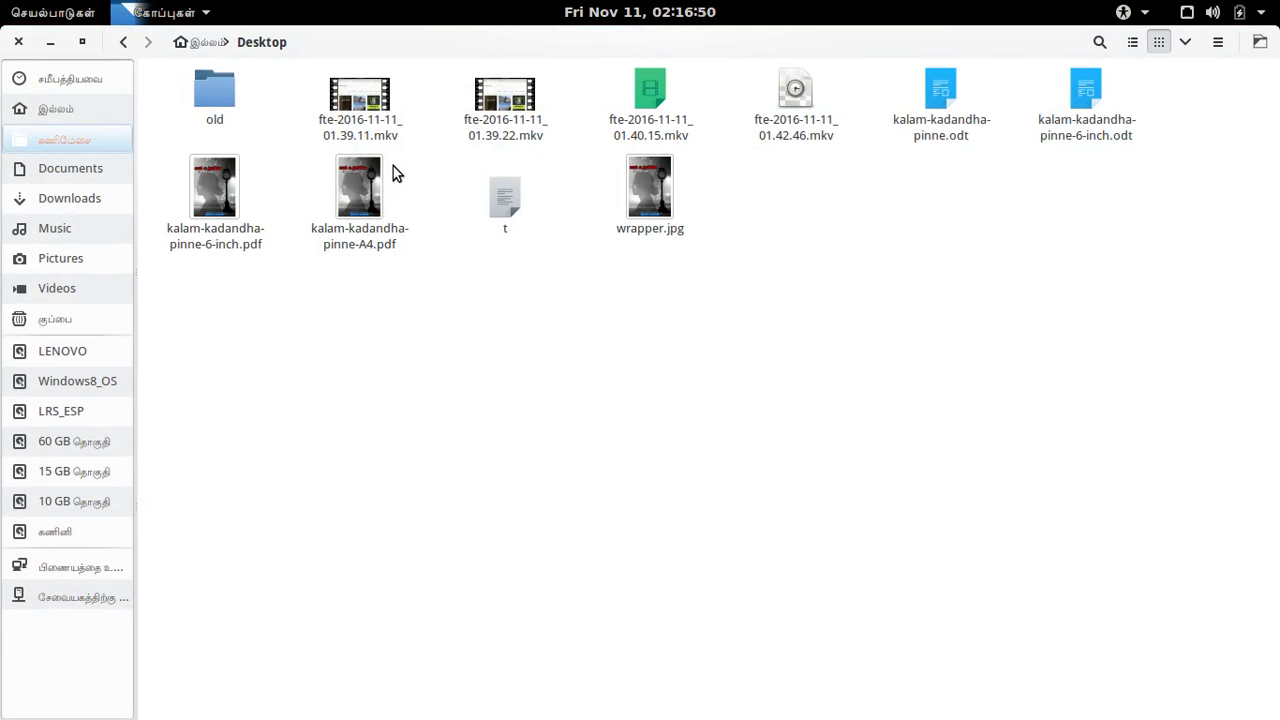
# Step: Switch through the open windows to bring the calibre library to the front
pyautogui.hotkey('alt', 'Tab')
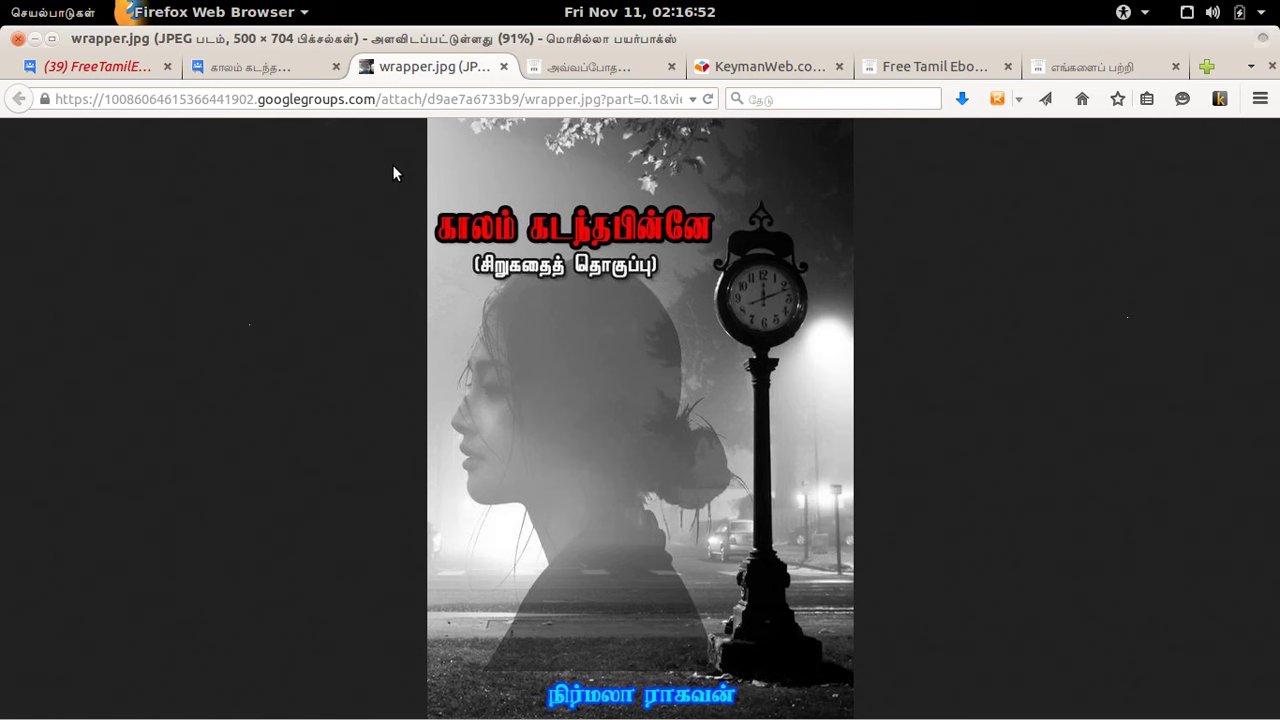
pyautogui.hotkey('alt', 'Tab')
pyautogui.press('Tab')
pyautogui.hotkey('alt', 'Tab')
pyautogui.hotkey('alt', 'Tab')
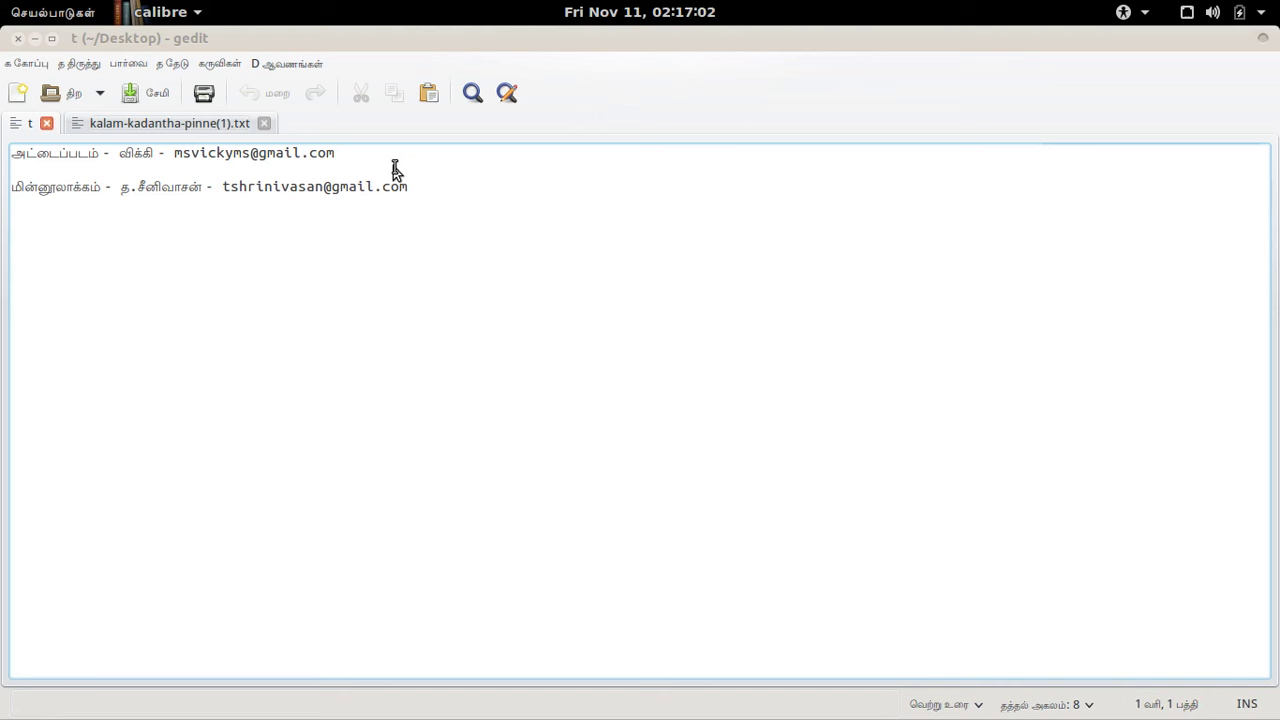
pyautogui.hotkey('alt', 'Tab')
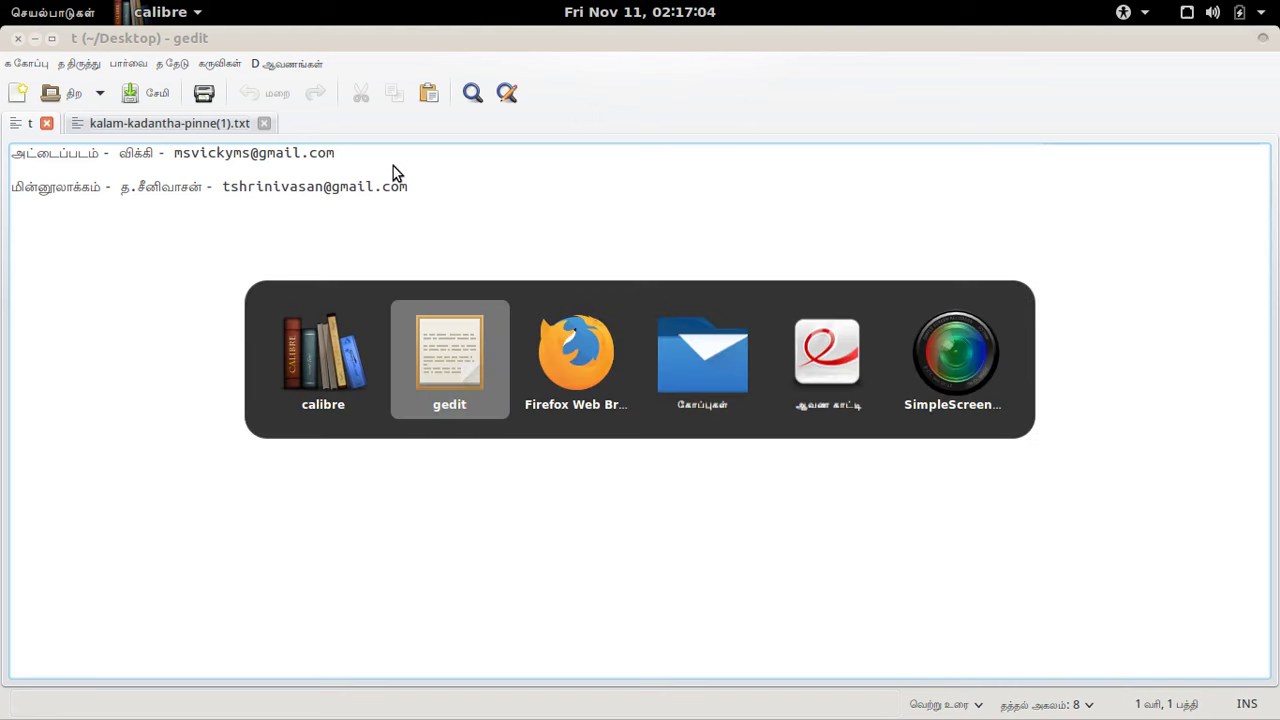
pyautogui.hotkey('alt', 'Tab')
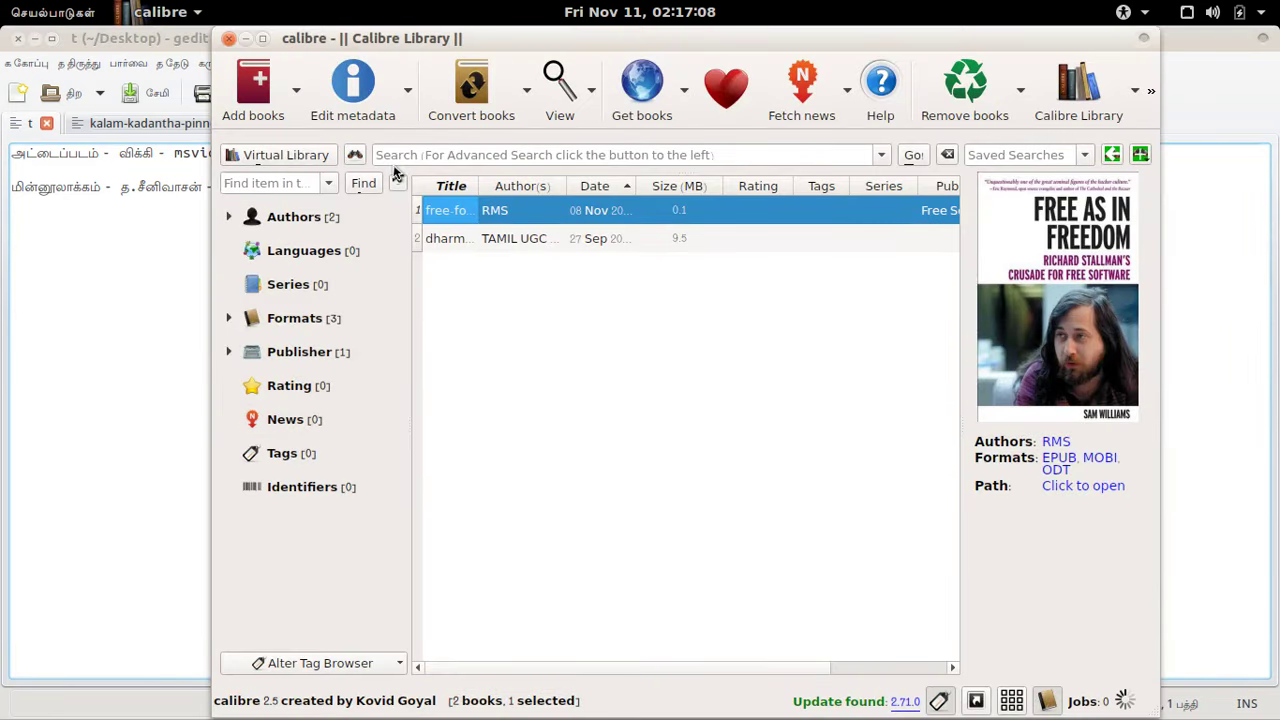
# Step: Add kalam-kadandha-pinne.odt from the Desktop folder to the calibre library
pyautogui.click(266, 110)
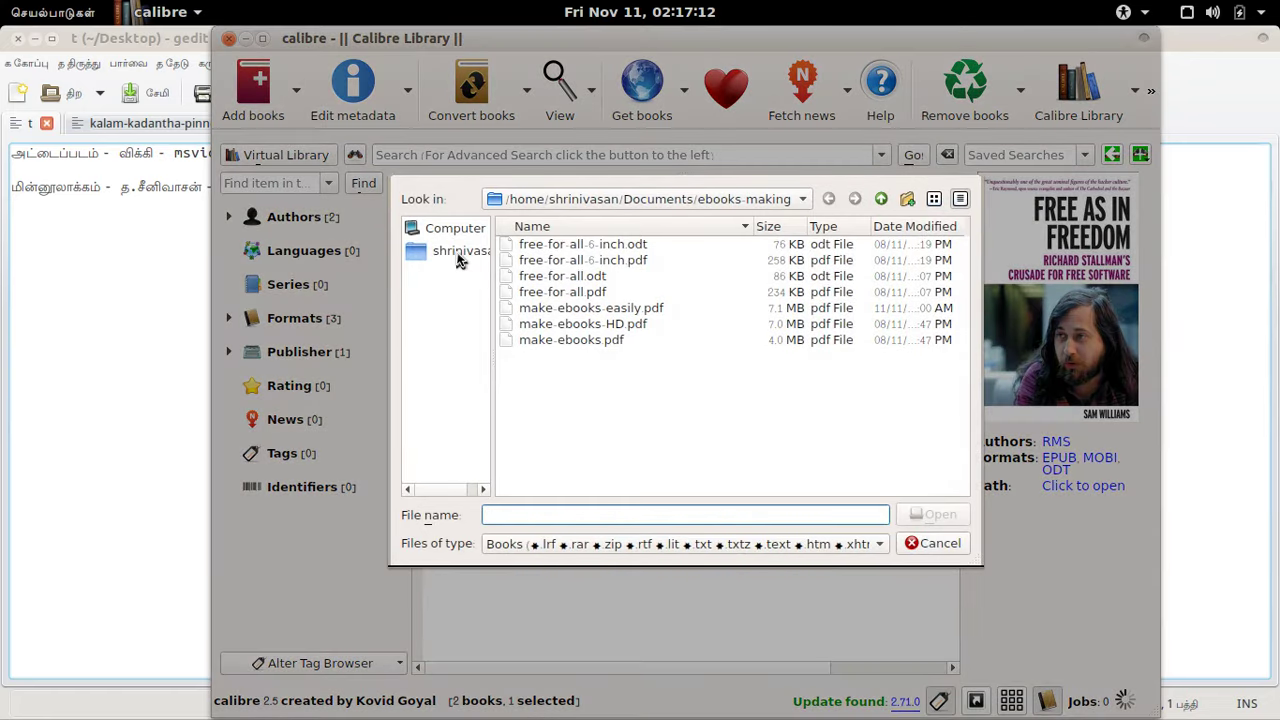
pyautogui.click(460, 255)
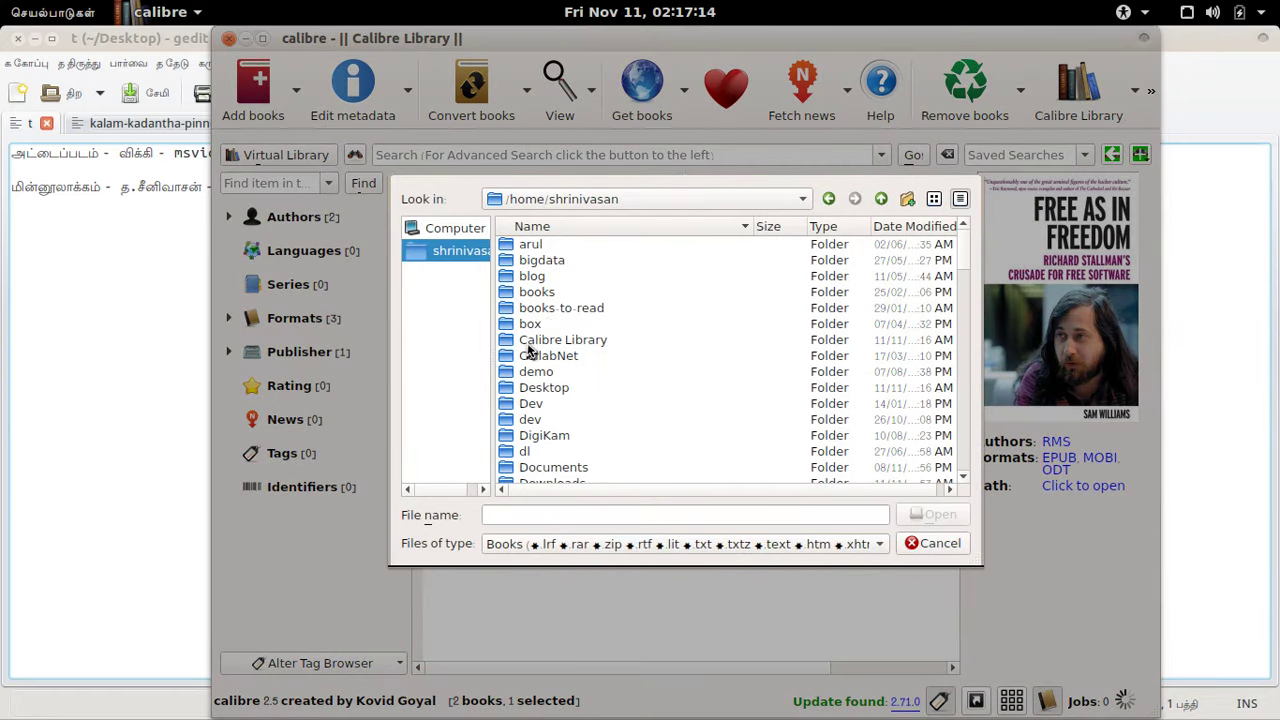
pyautogui.doubleClick(533, 389)
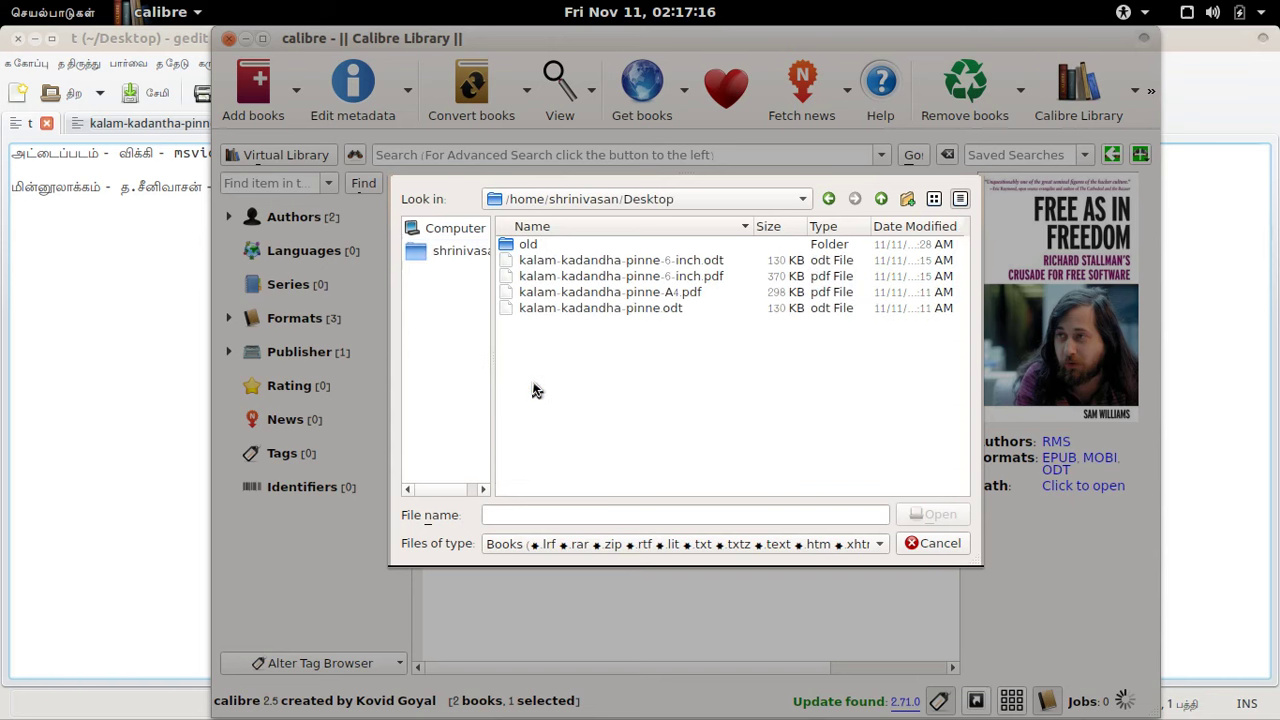
pyautogui.doubleClick(583, 308)
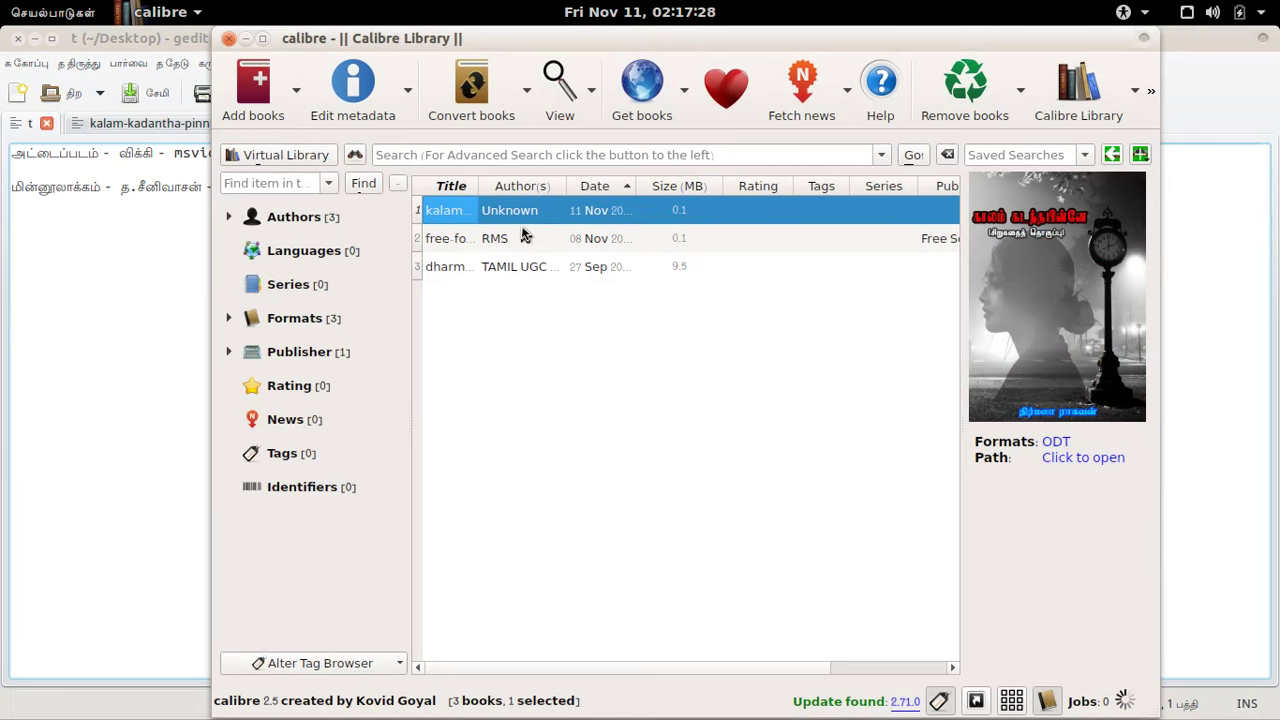
# Step: Start converting the added kalam-kadandha-pinne book with EPUB as the output format
pyautogui.click(497, 117)
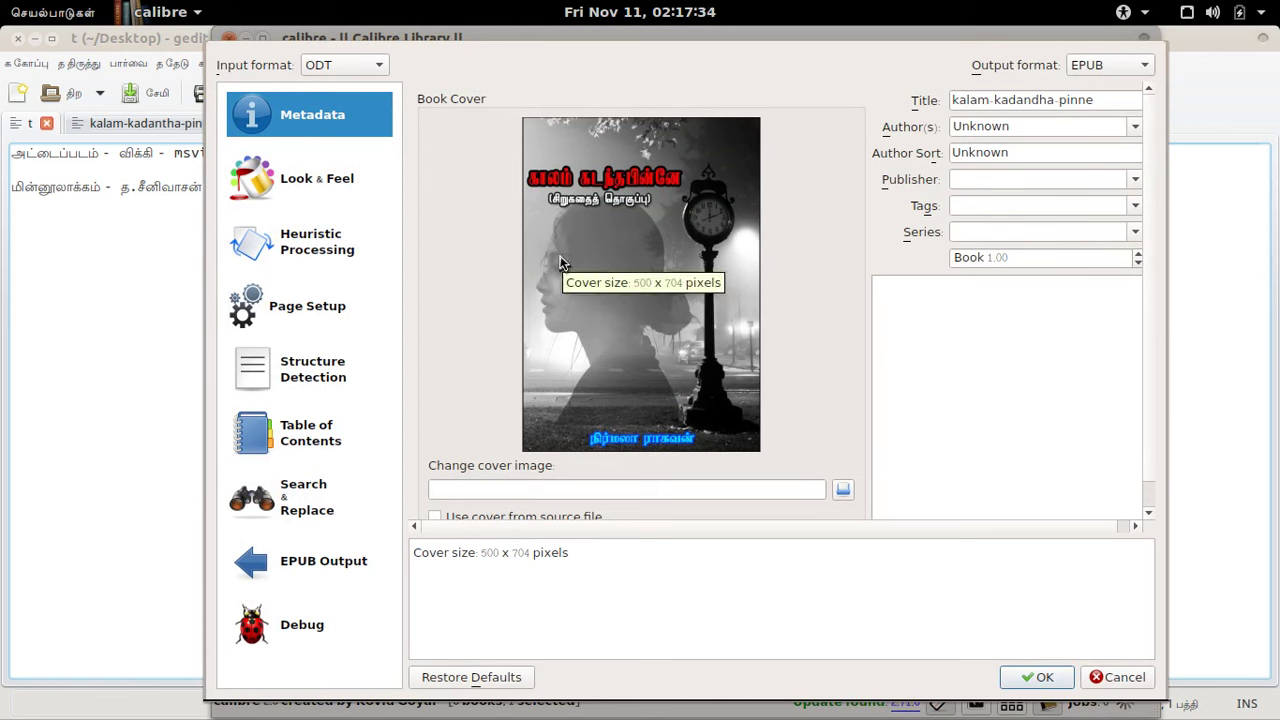
pyautogui.click(1100, 68)
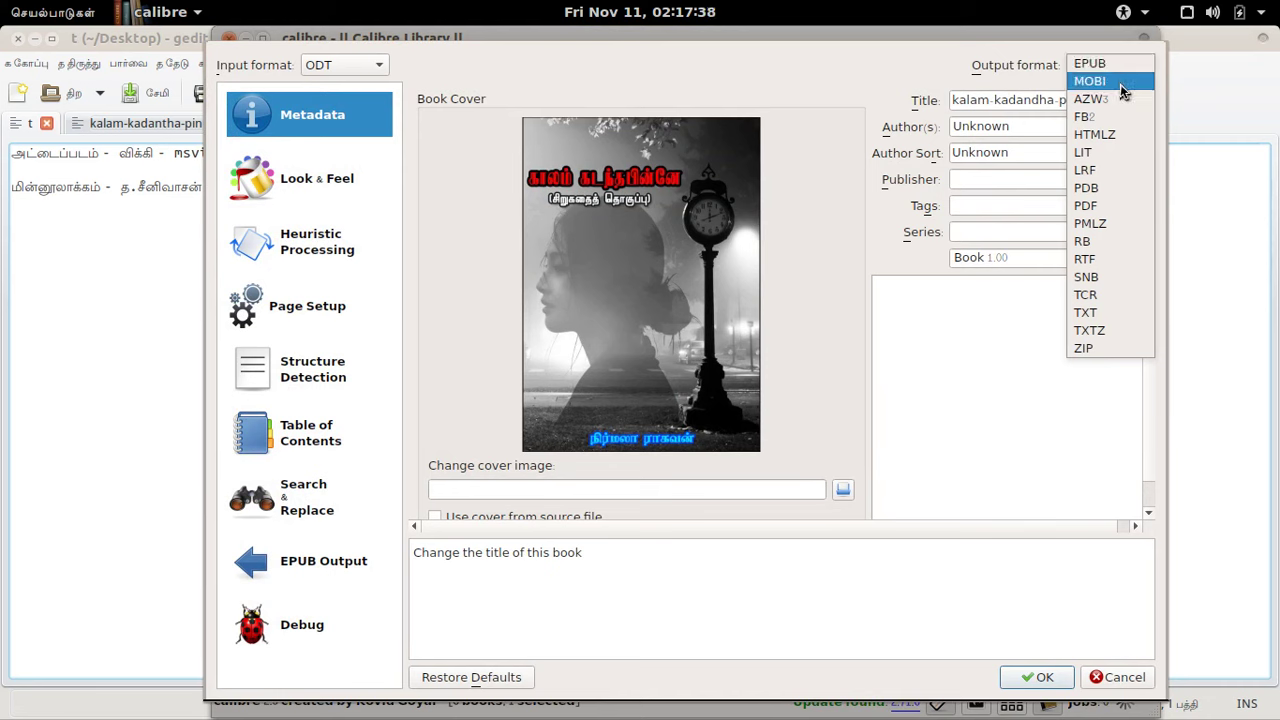
pyautogui.click(1124, 66)
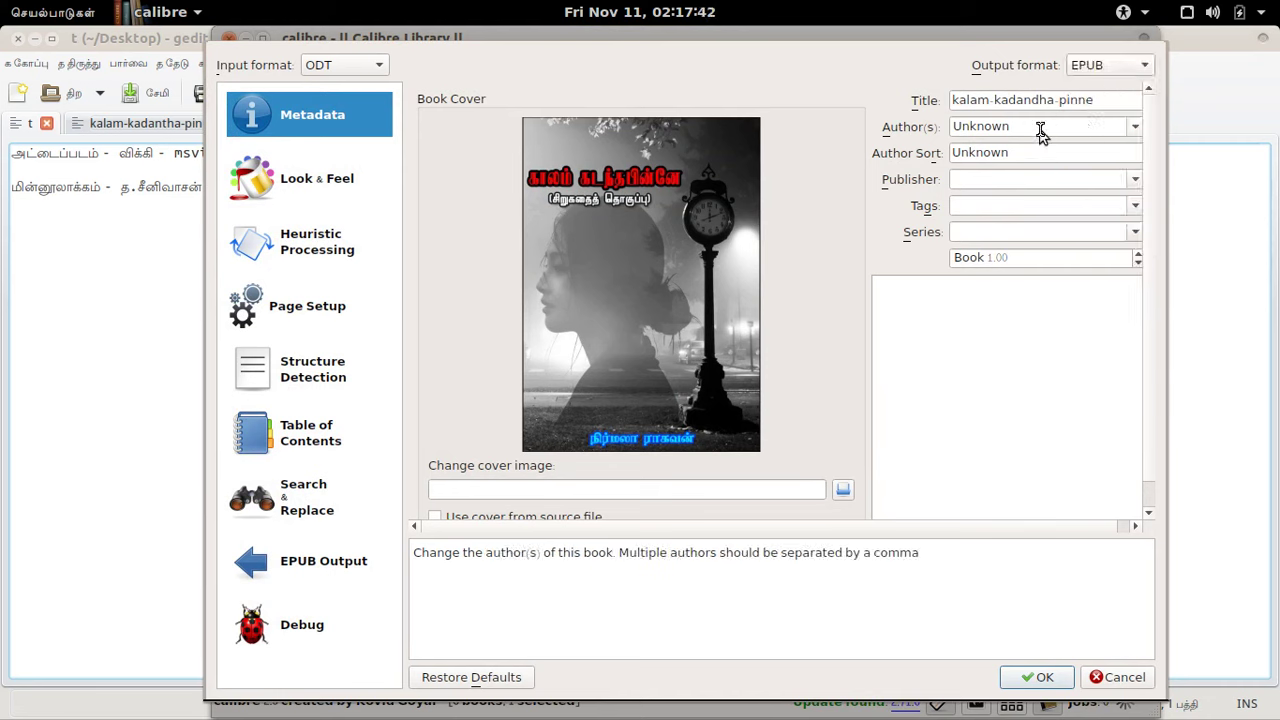
# Step: Copy the author's Tamil name from the Google Groups post in Firefox and paste it as the book's author in calibre's conversion settings
pyautogui.hotkey('alt', 'Tab')
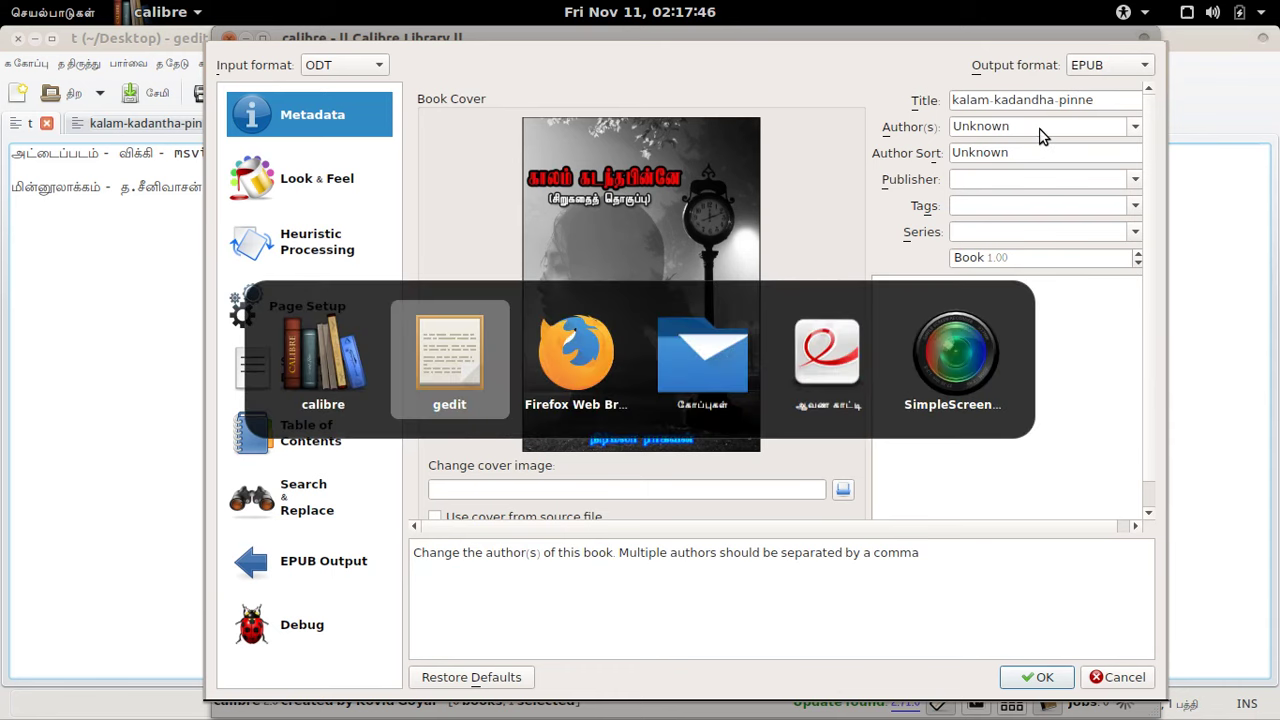
pyautogui.hotkey('alt', 'Tab')
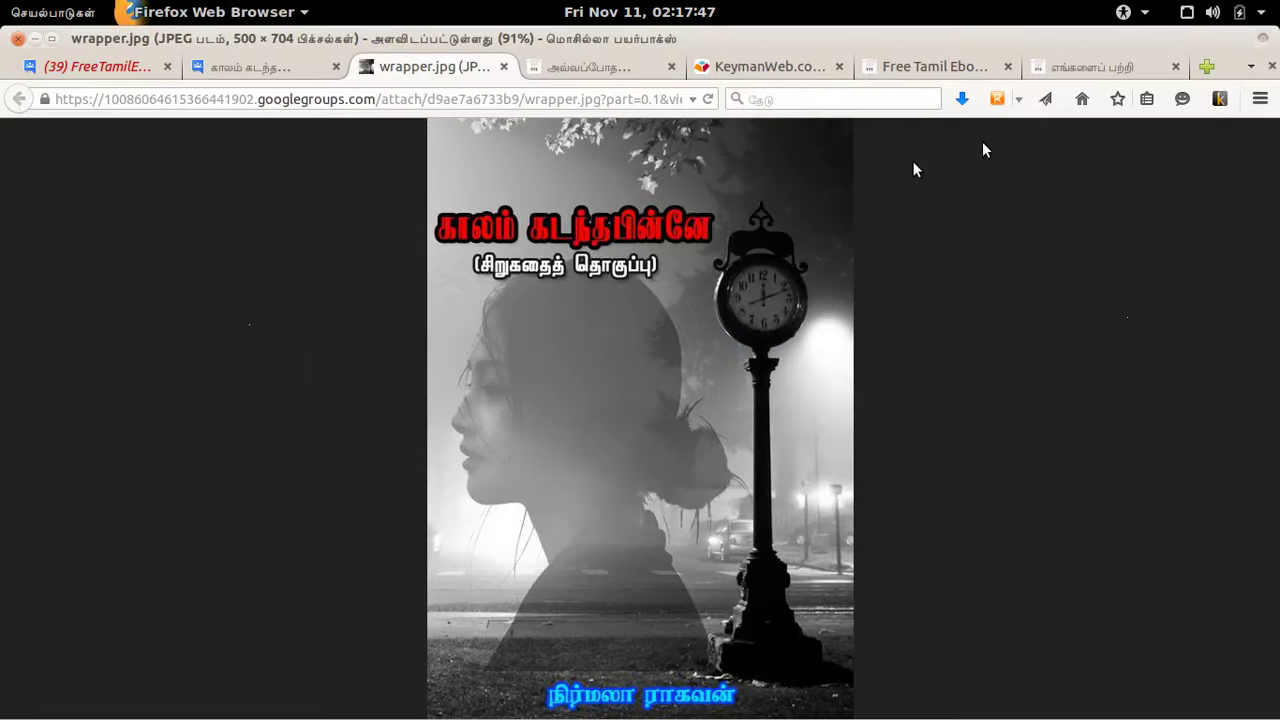
pyautogui.click(276, 67)
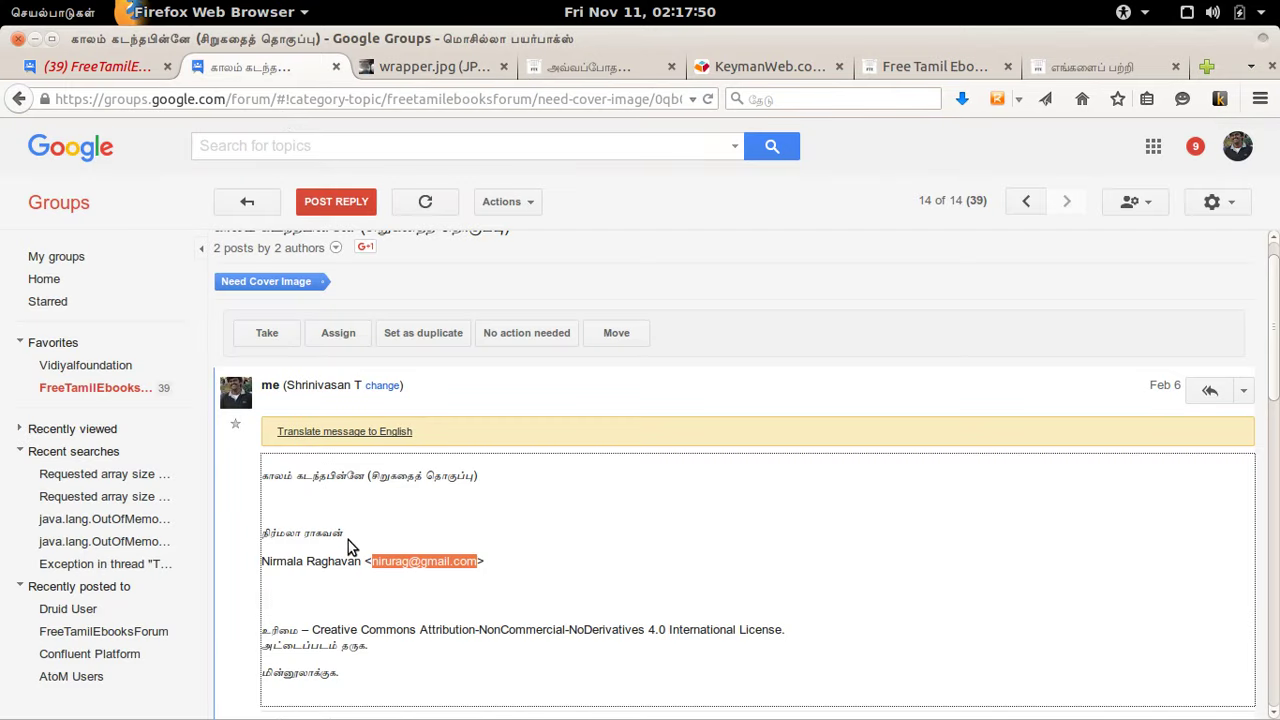
pyautogui.moveTo(345, 535); pyautogui.dragTo(263, 540)
pyautogui.hotkey('ctrl', 'c')
pyautogui.hotkey('alt', 'Tab')
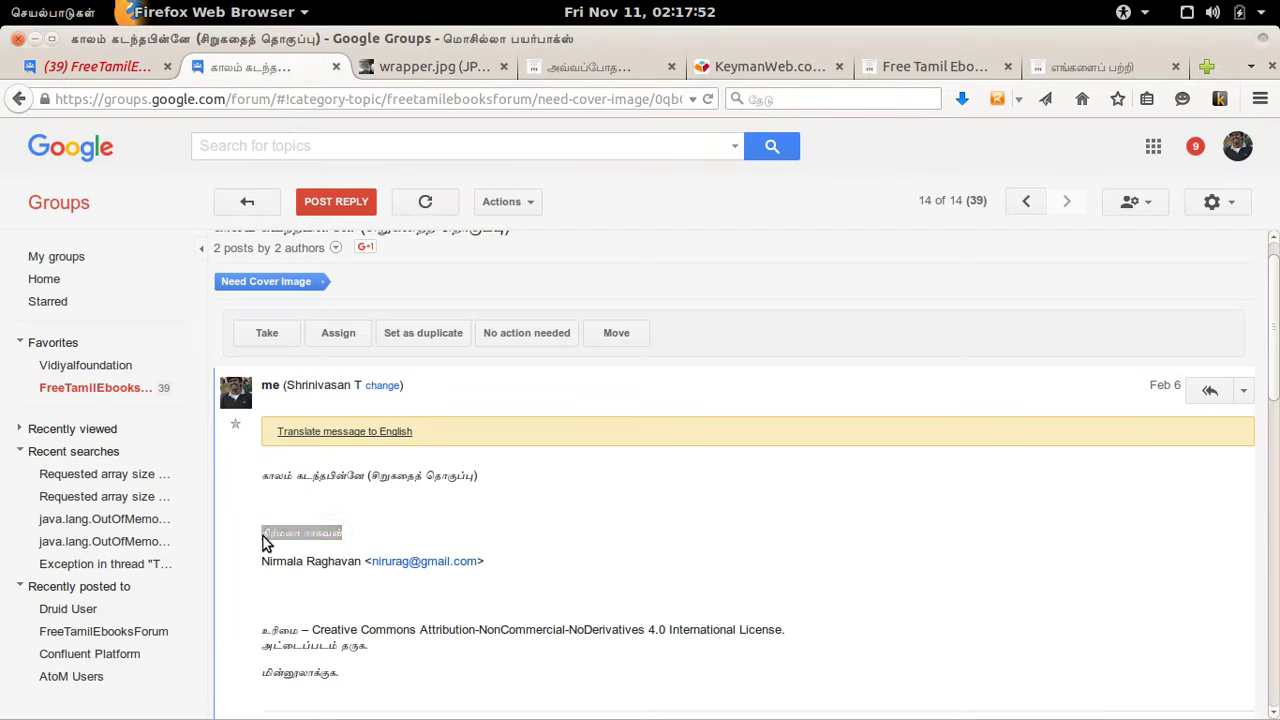
pyautogui.doubleClick(1001, 126)
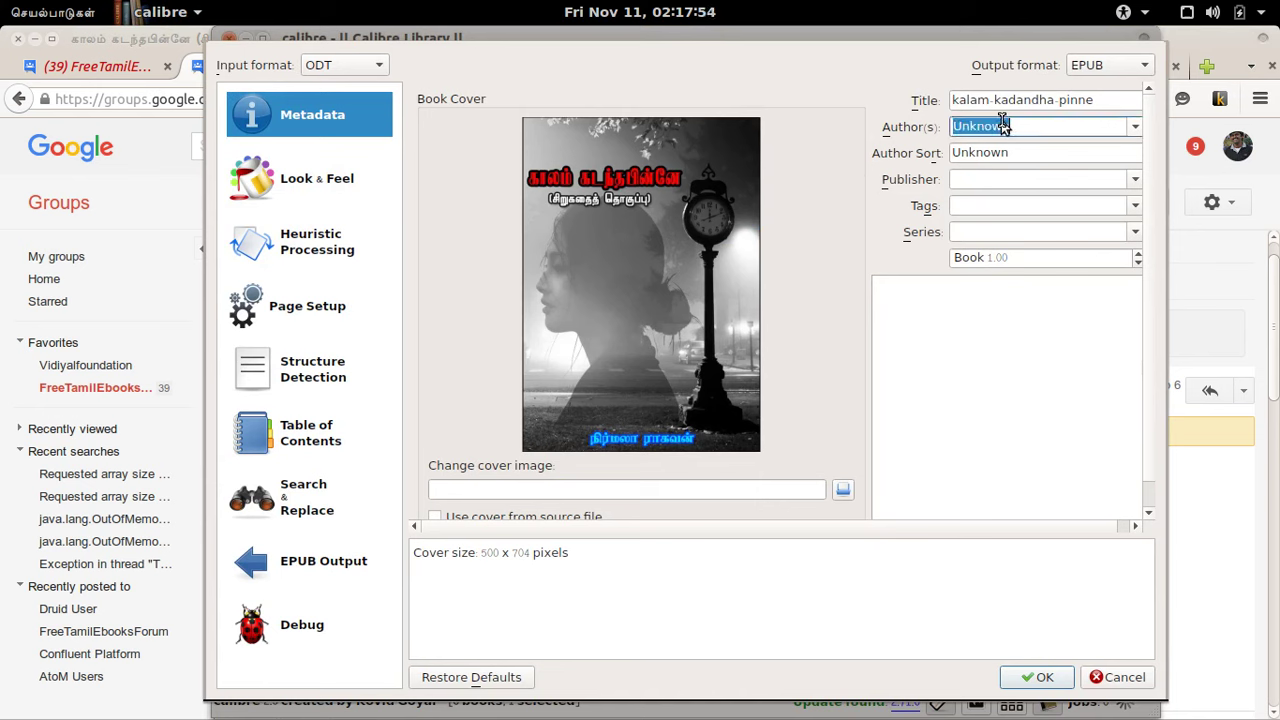
pyautogui.hotkey('ctrl', 'v')
# Step: Set the publisher to FreeTamilEbooks.com and run the EPUB conversion
pyautogui.click(997, 179)
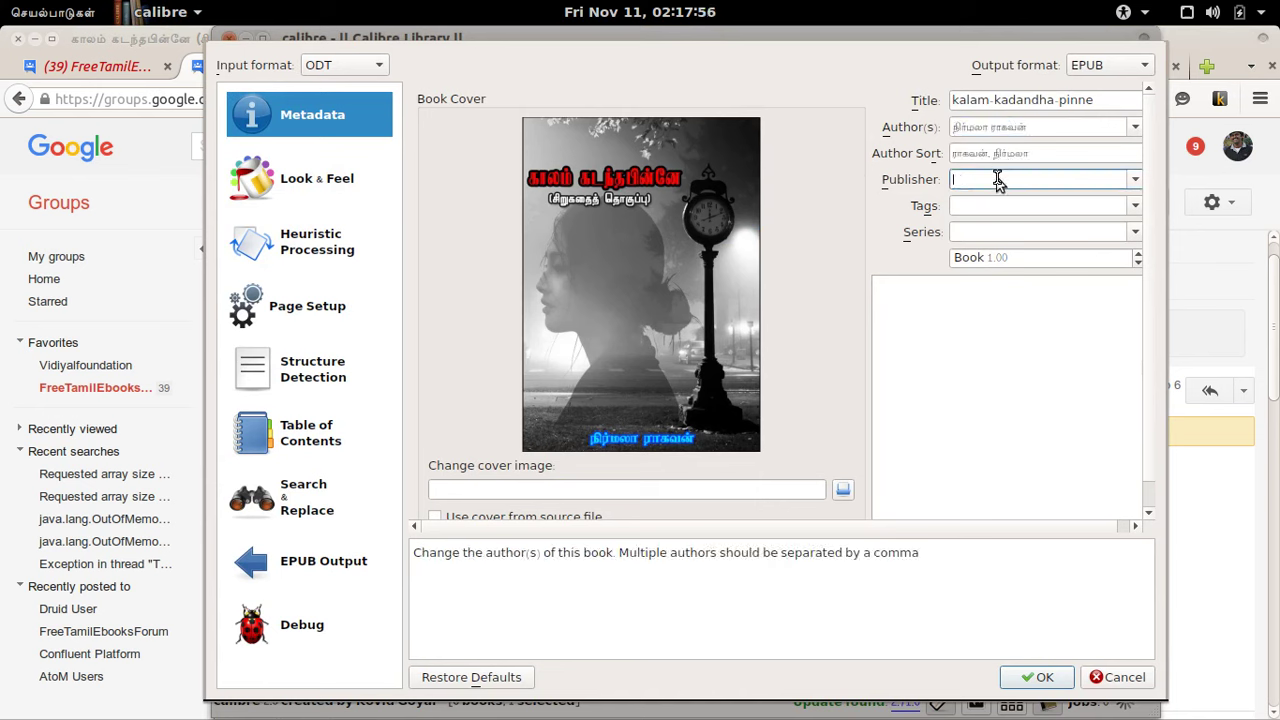
pyautogui.write('Free')
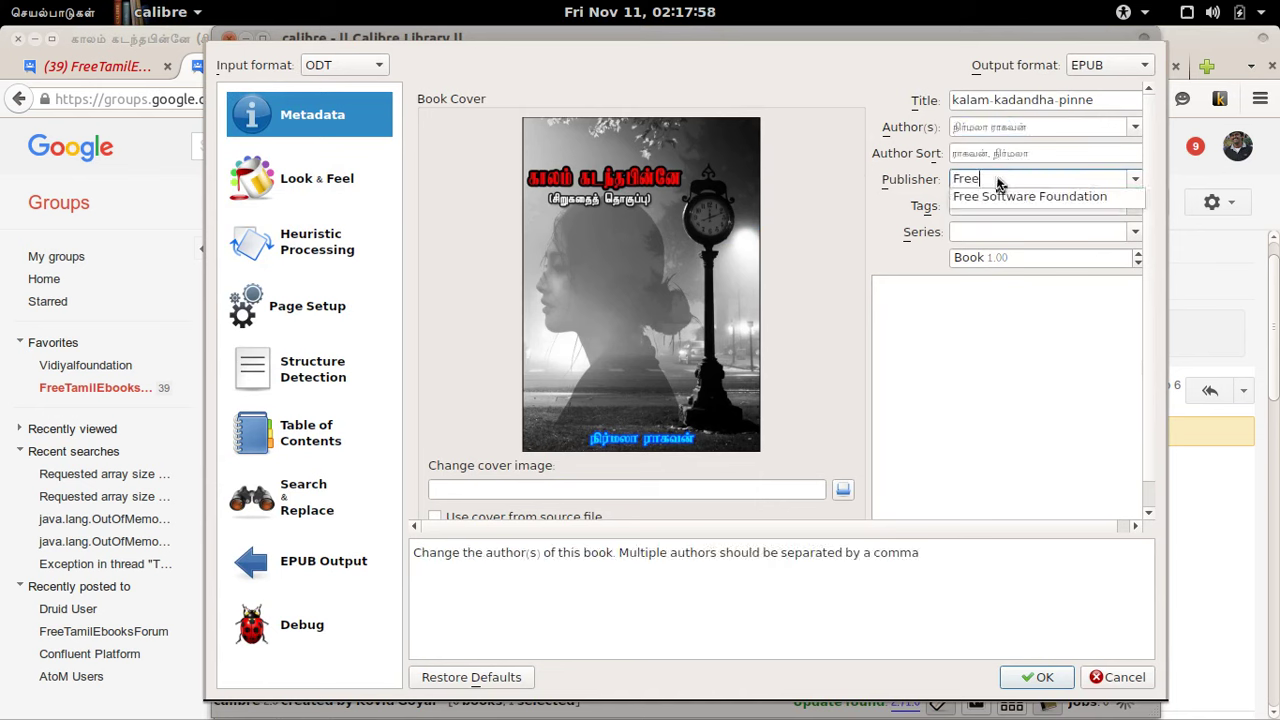
pyautogui.write('Tamil')
pyautogui.press('BackSpace')
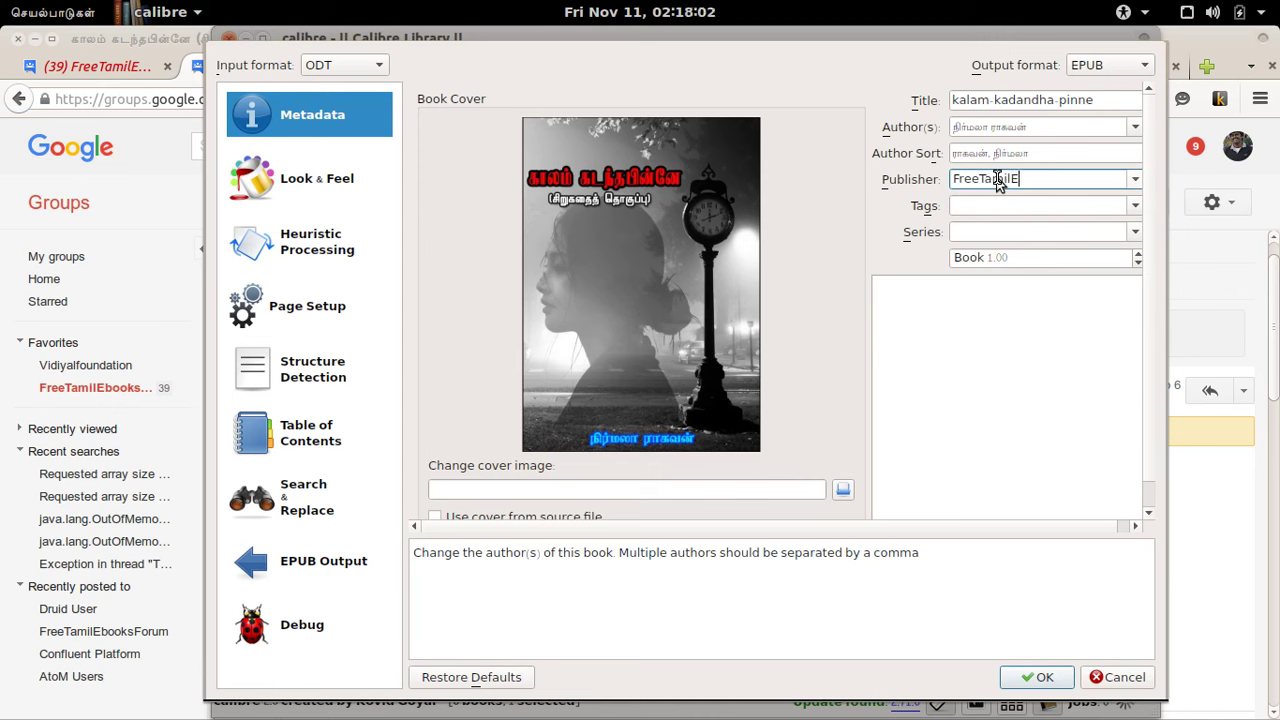
pyautogui.write('Ebooks.com')
pyautogui.click(1033, 680)
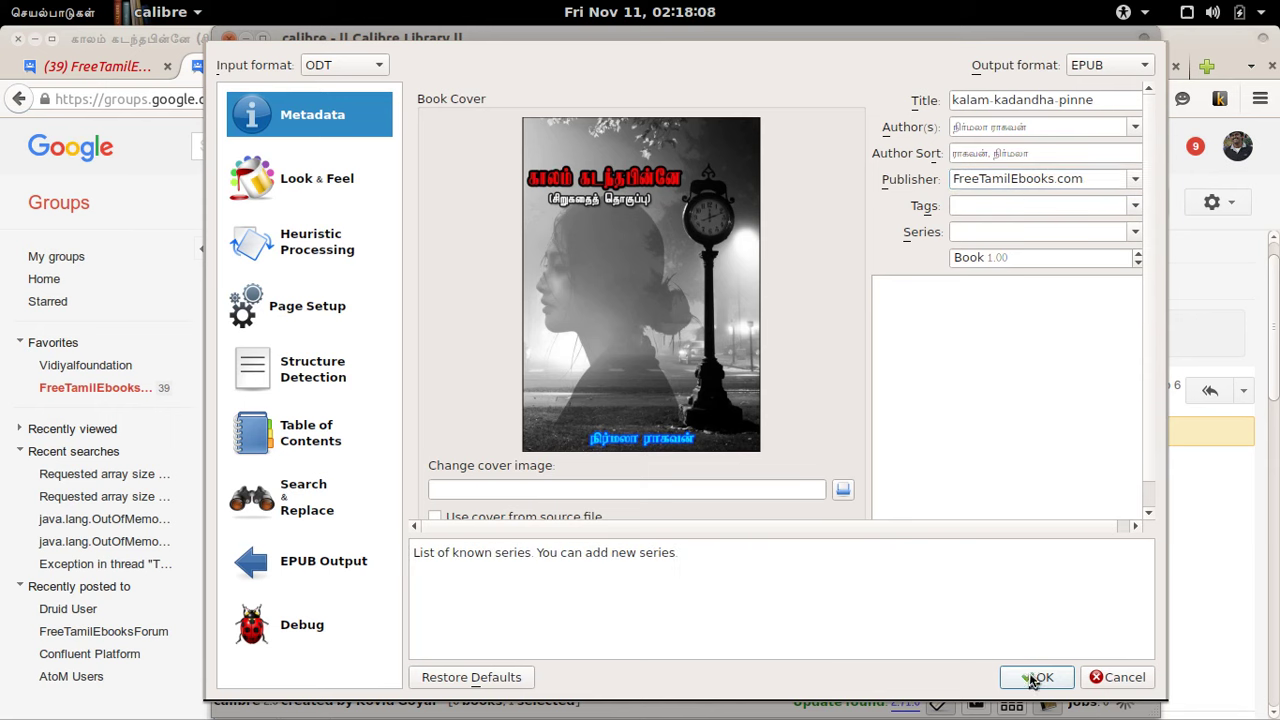
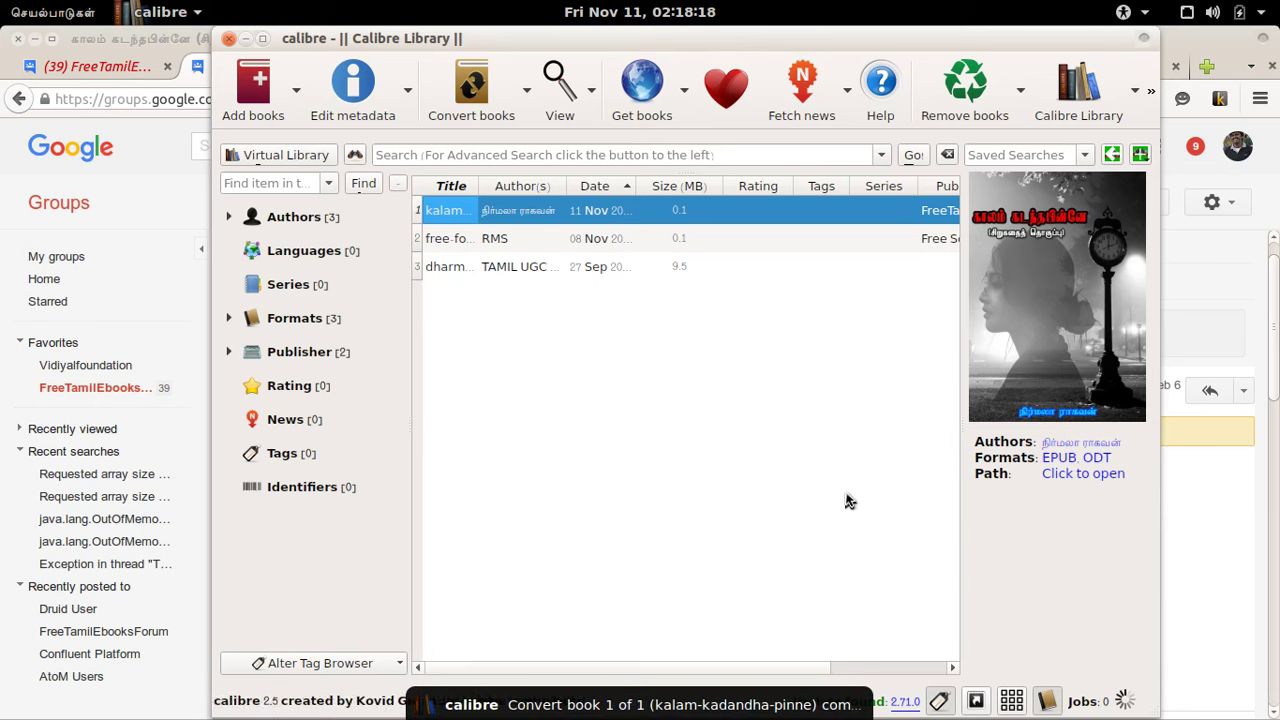
# Step: Switch to the file manager, browse in a new tab to the book's folder inside Calibre Library, and open the converted EPUB
pyautogui.hotkey('alt', 'Tab')
pyautogui.hotkey('alt', 'Tab')
pyautogui.hotkey('alt', 'Tab')
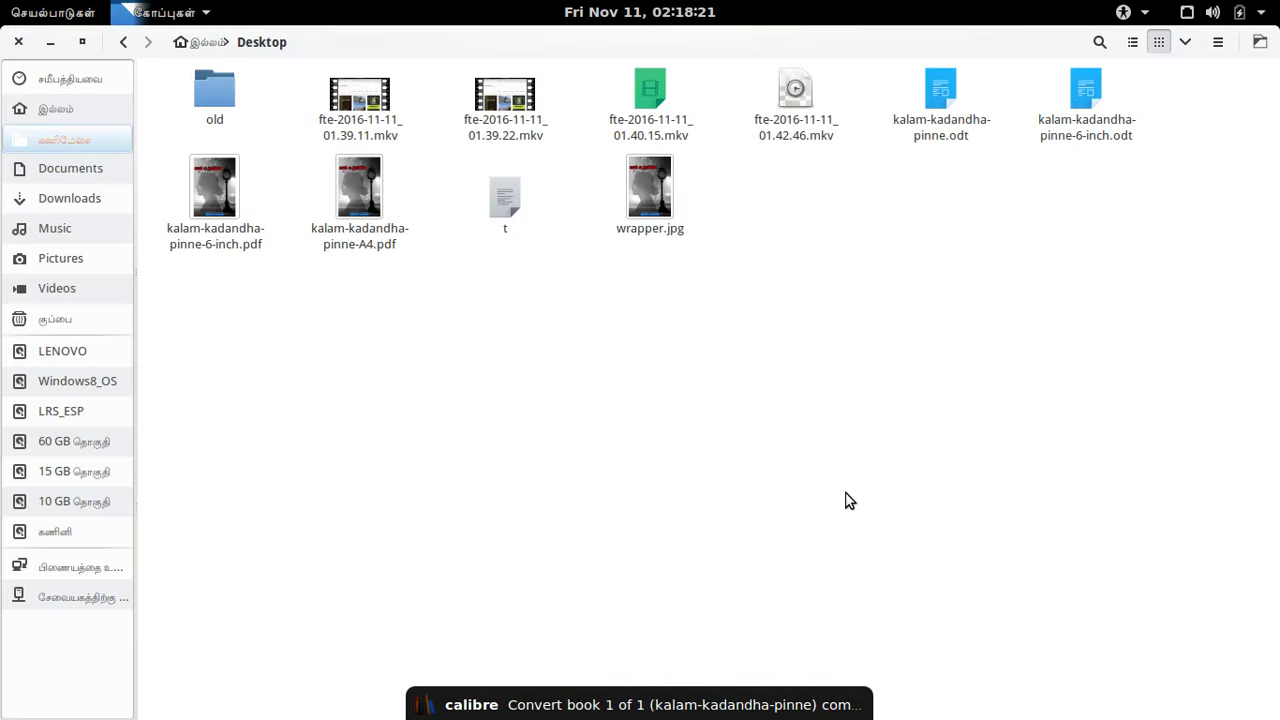
pyautogui.click(670, 222)
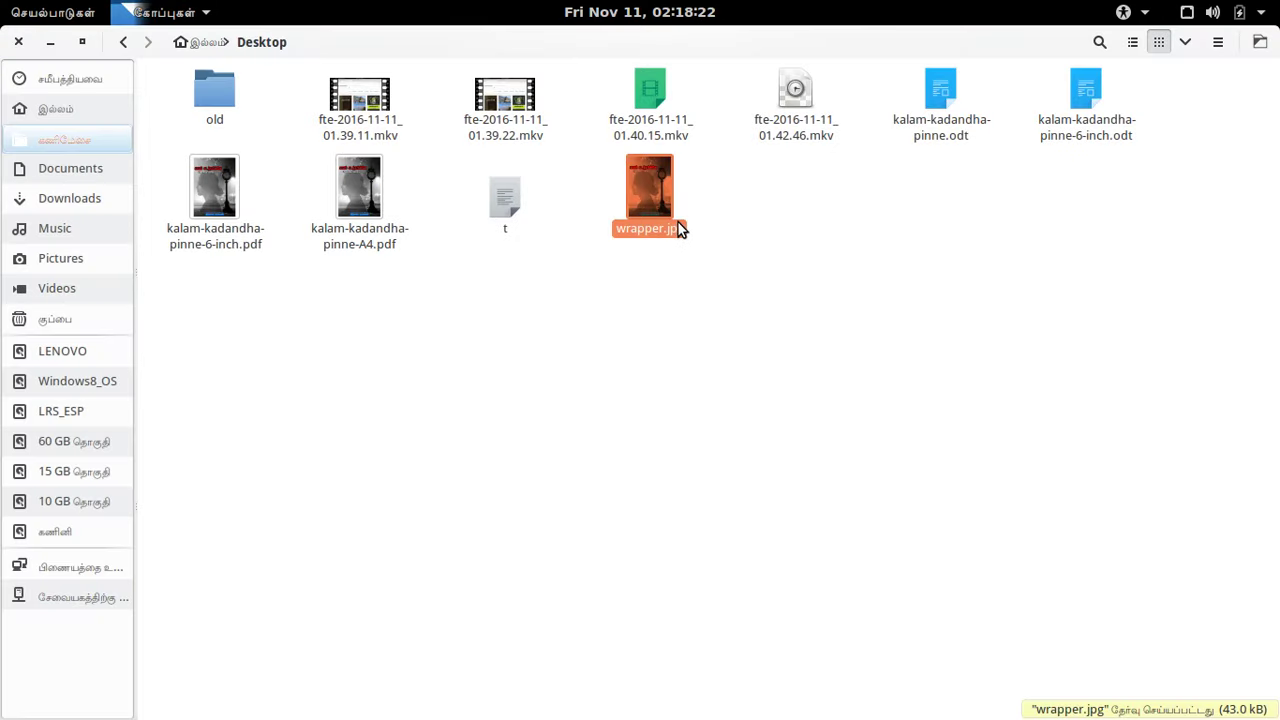
pyautogui.hotkey('ctrl', 't')
pyautogui.click(80, 112)
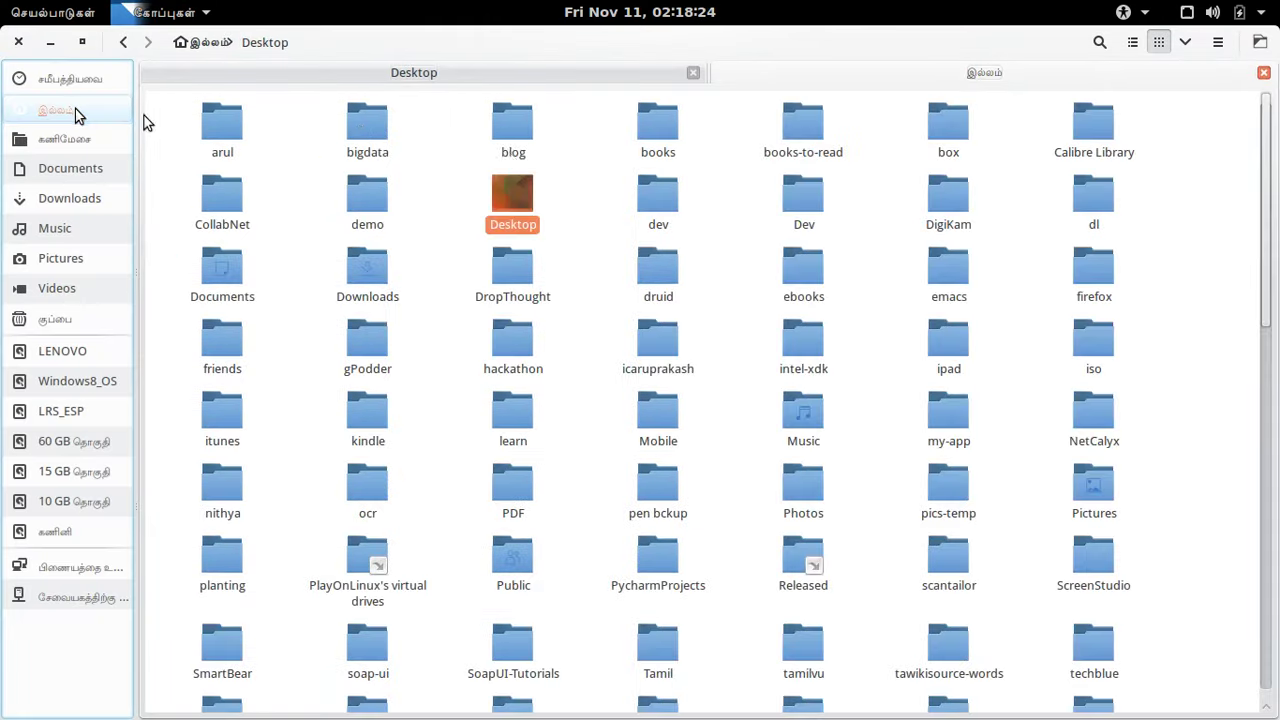
pyautogui.doubleClick(1113, 137)
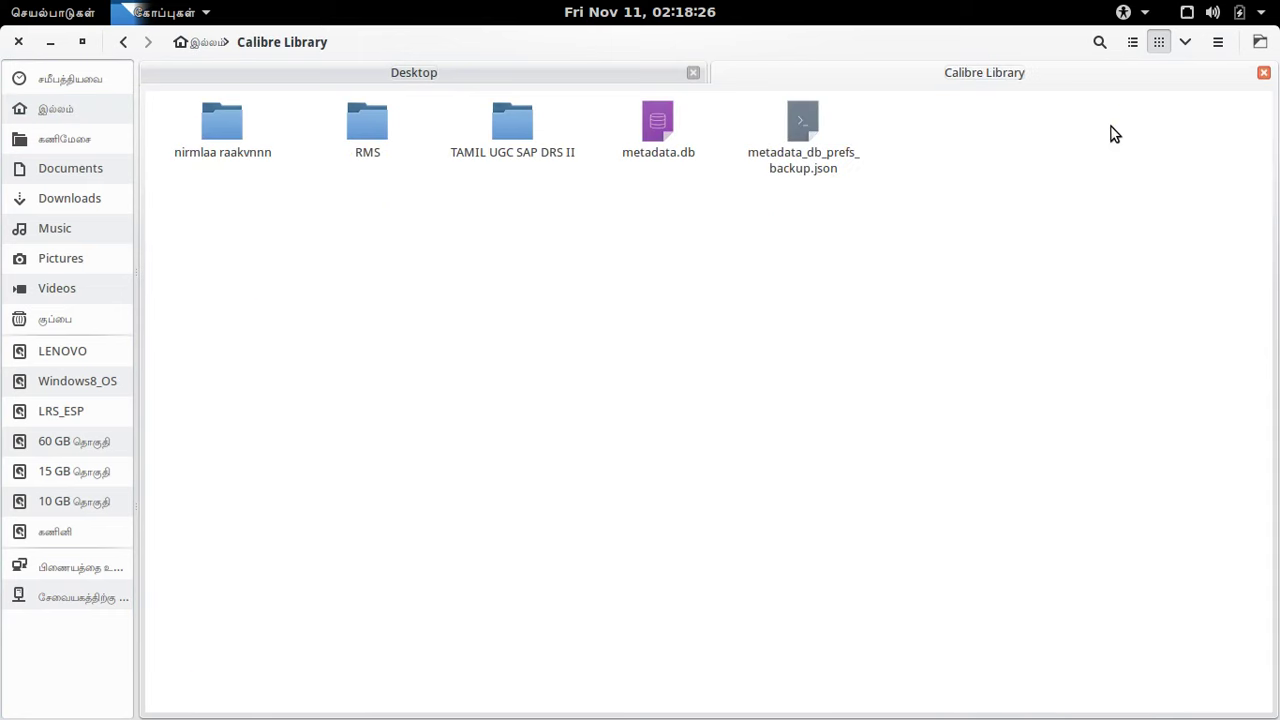
pyautogui.doubleClick(237, 157)
pyautogui.doubleClick(231, 163)
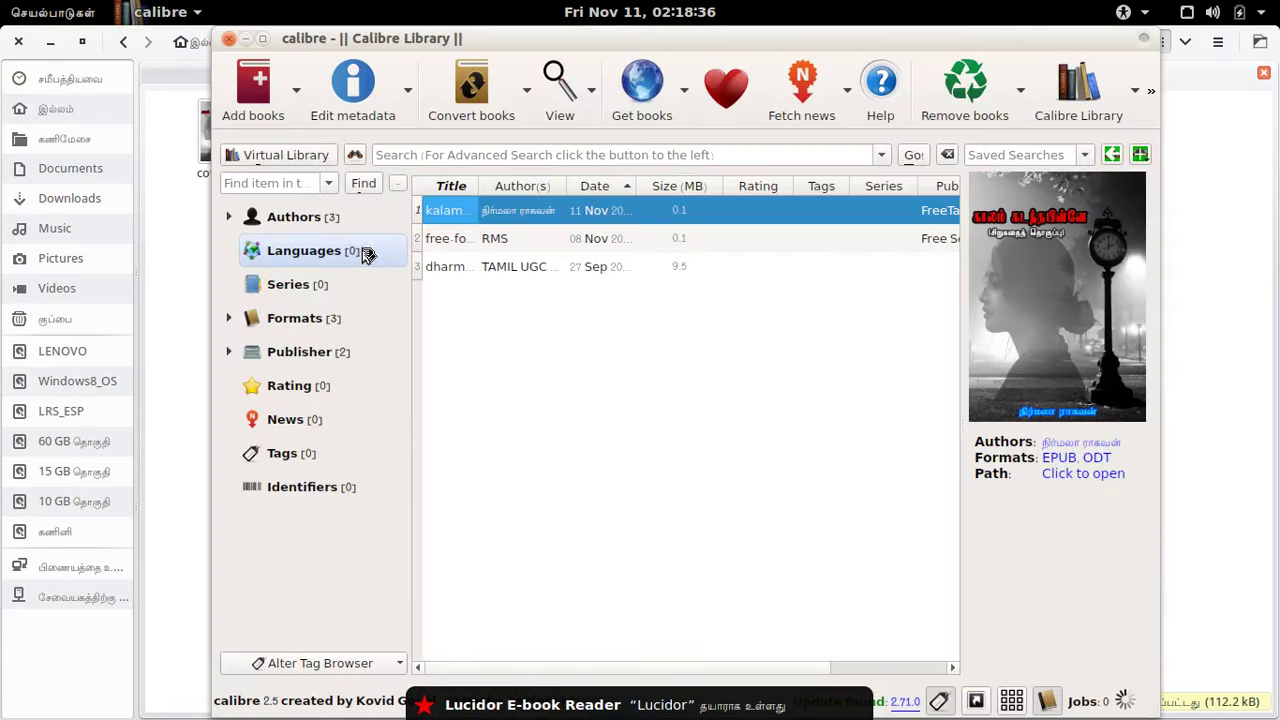
# Step: Bring the Lucidor reader forward, maximize it, and check the EPUB's cover, preface and several chapters through the table of contents
pyautogui.hotkey('alt', 'Tab')
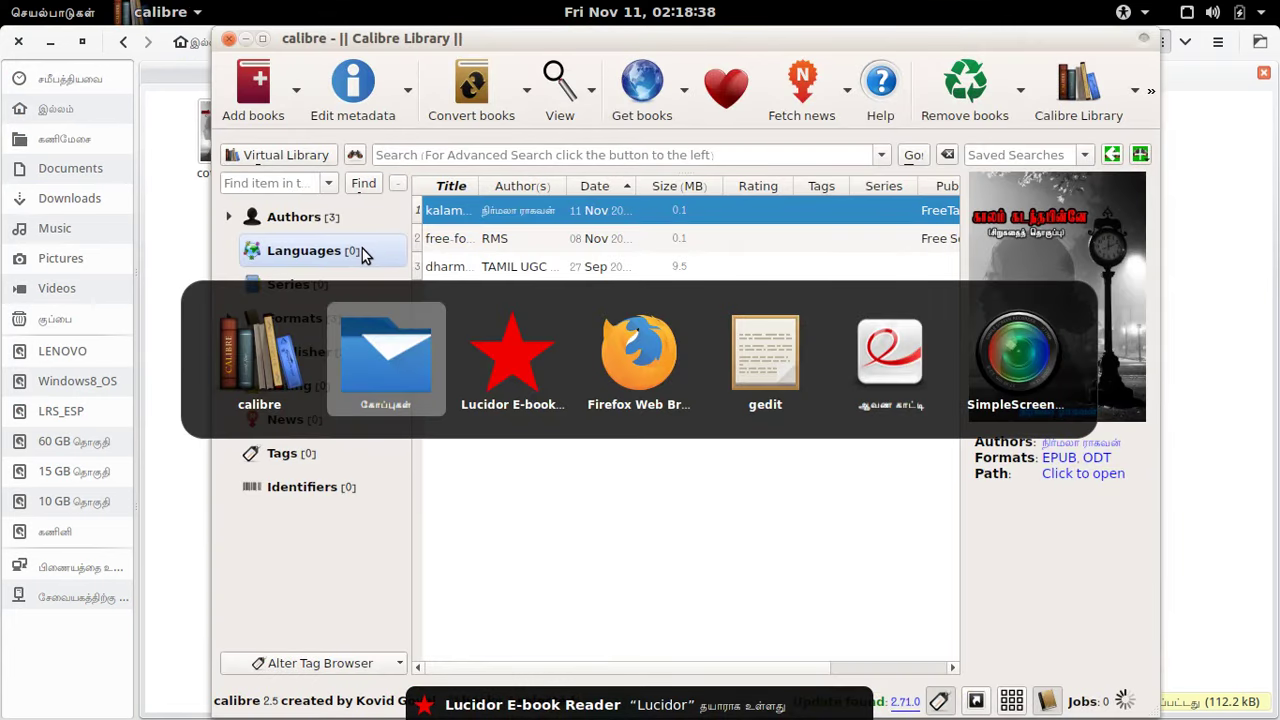
pyautogui.hotkey('alt', 'Tab')
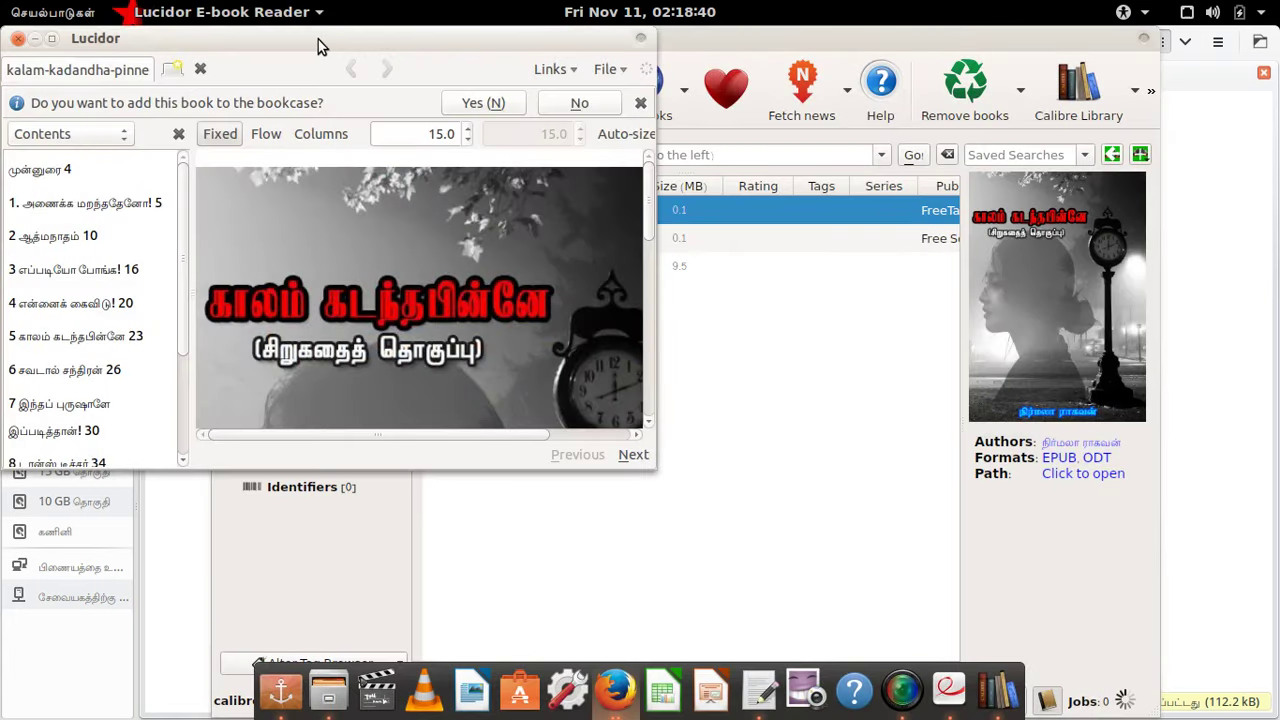
pyautogui.click(52, 38)
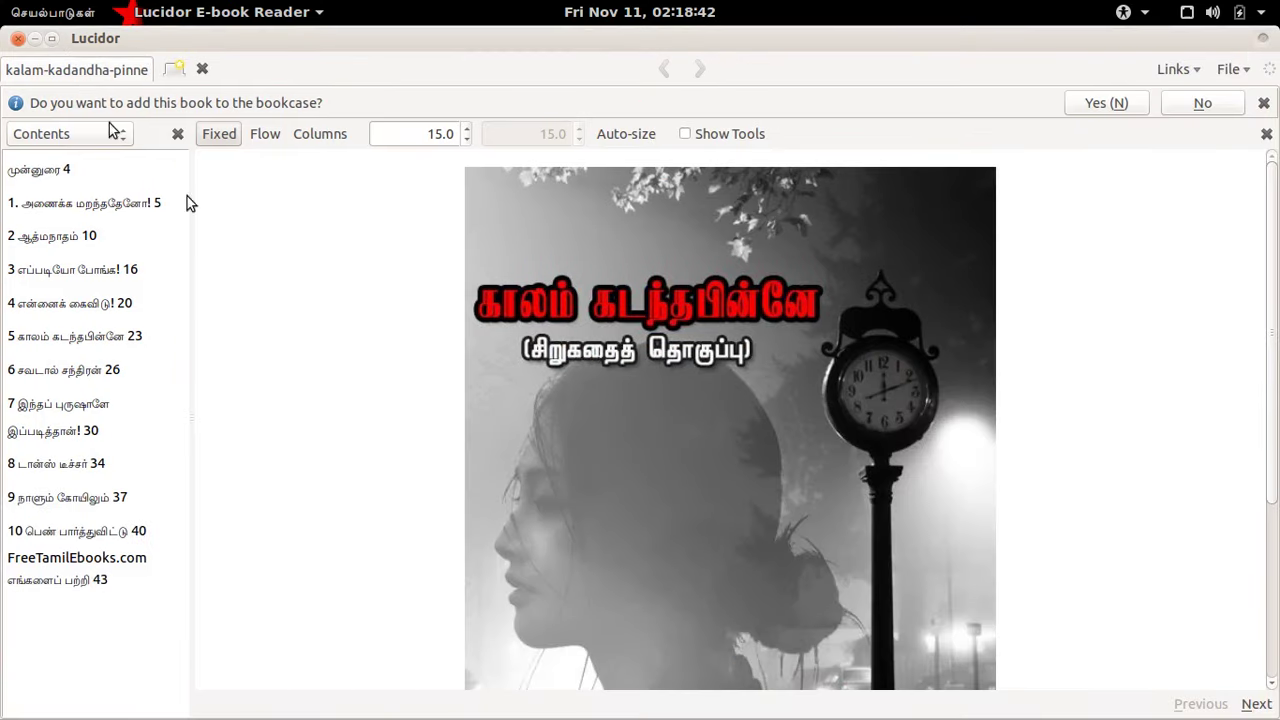
pyautogui.click(70, 243)
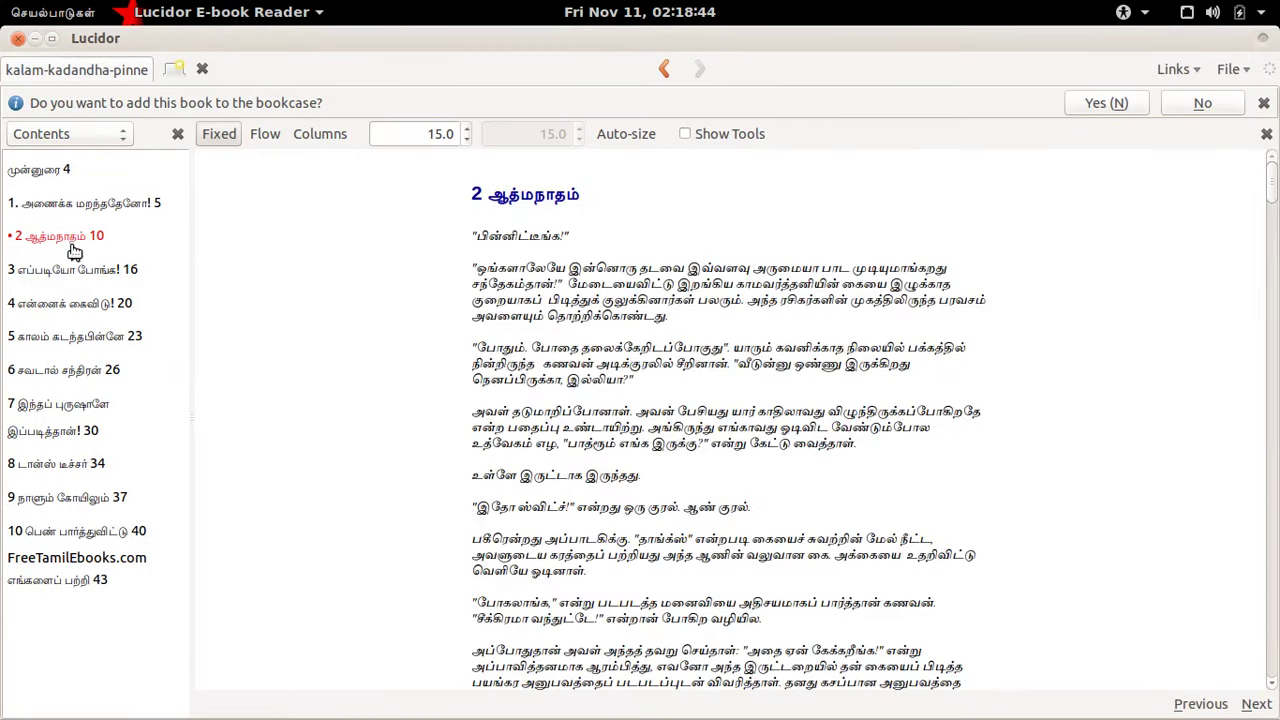
pyautogui.click(85, 297)
pyautogui.click(85, 338)
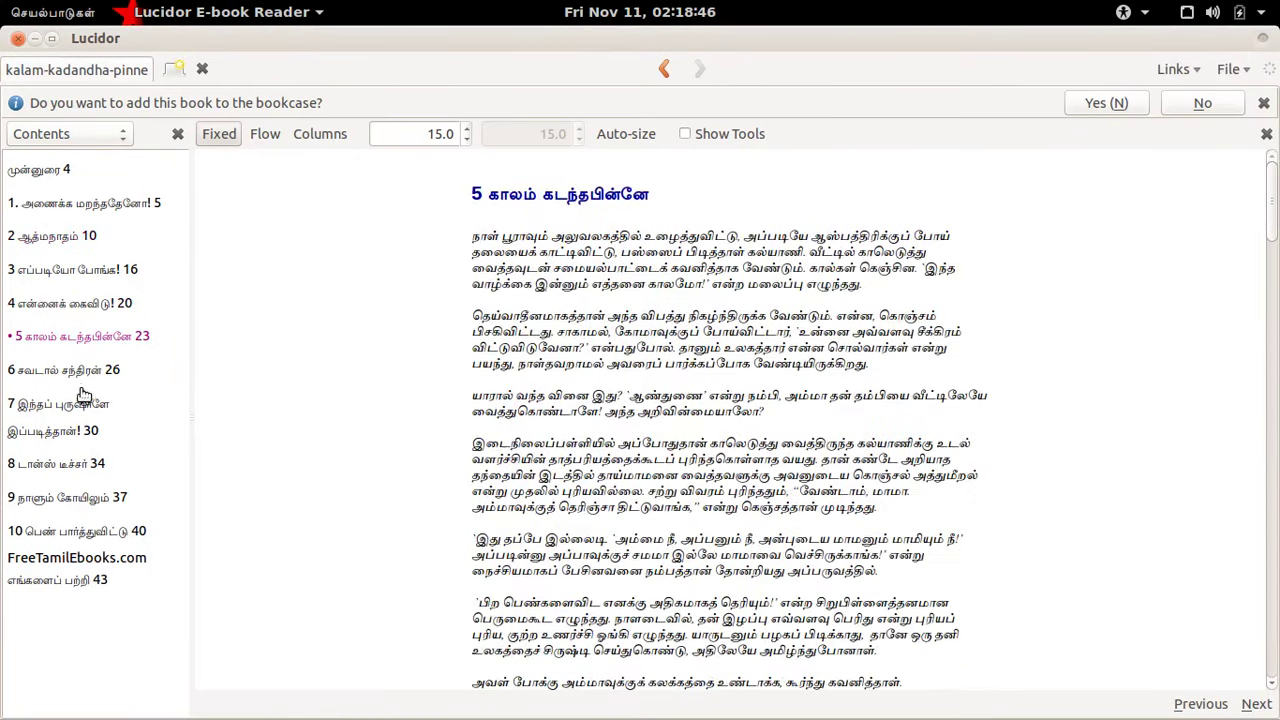
pyautogui.click(85, 397)
pyautogui.click(88, 494)
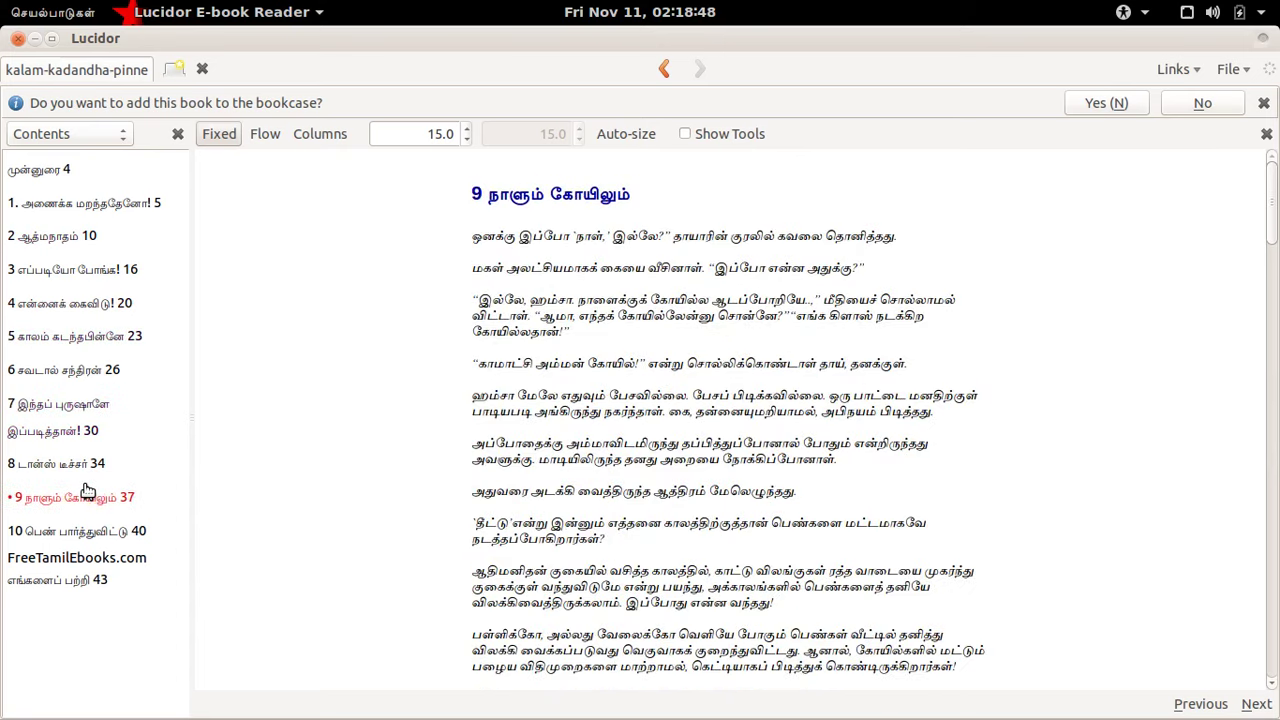
pyautogui.click(58, 170)
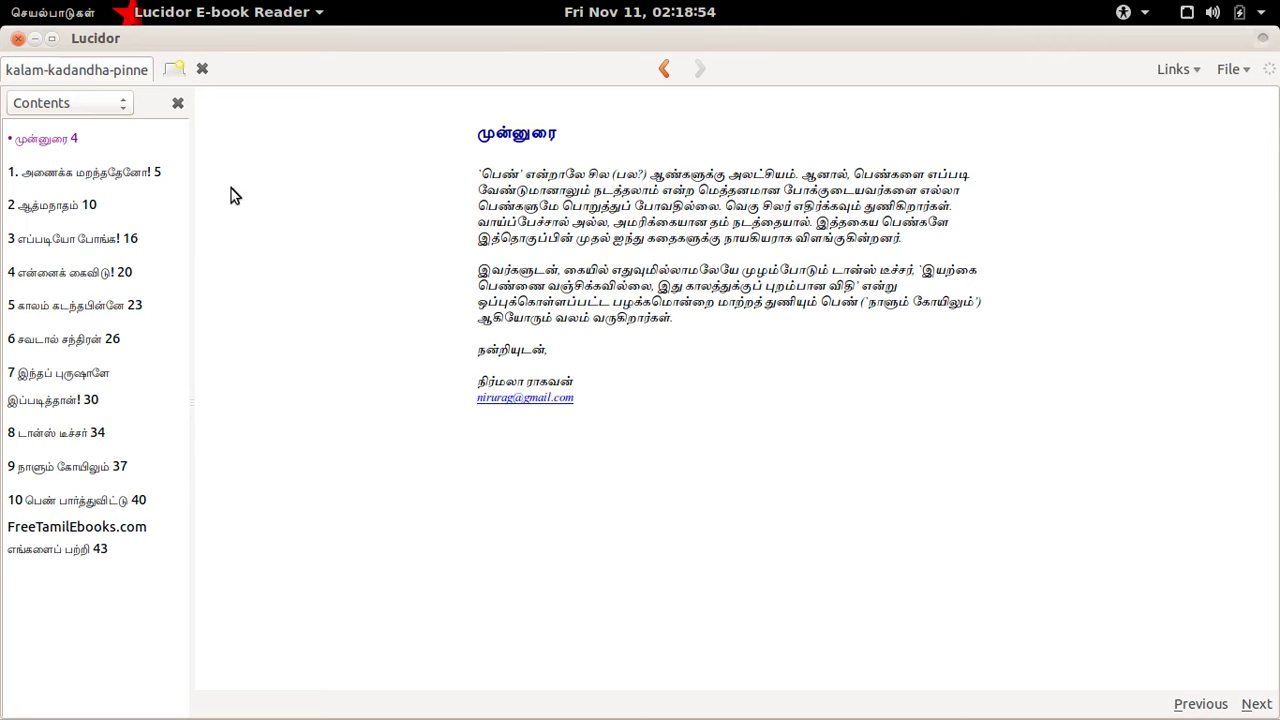
# Step: Close Lucidor and calibre to return to the book's folder in the file manager
pyautogui.click(18, 38)
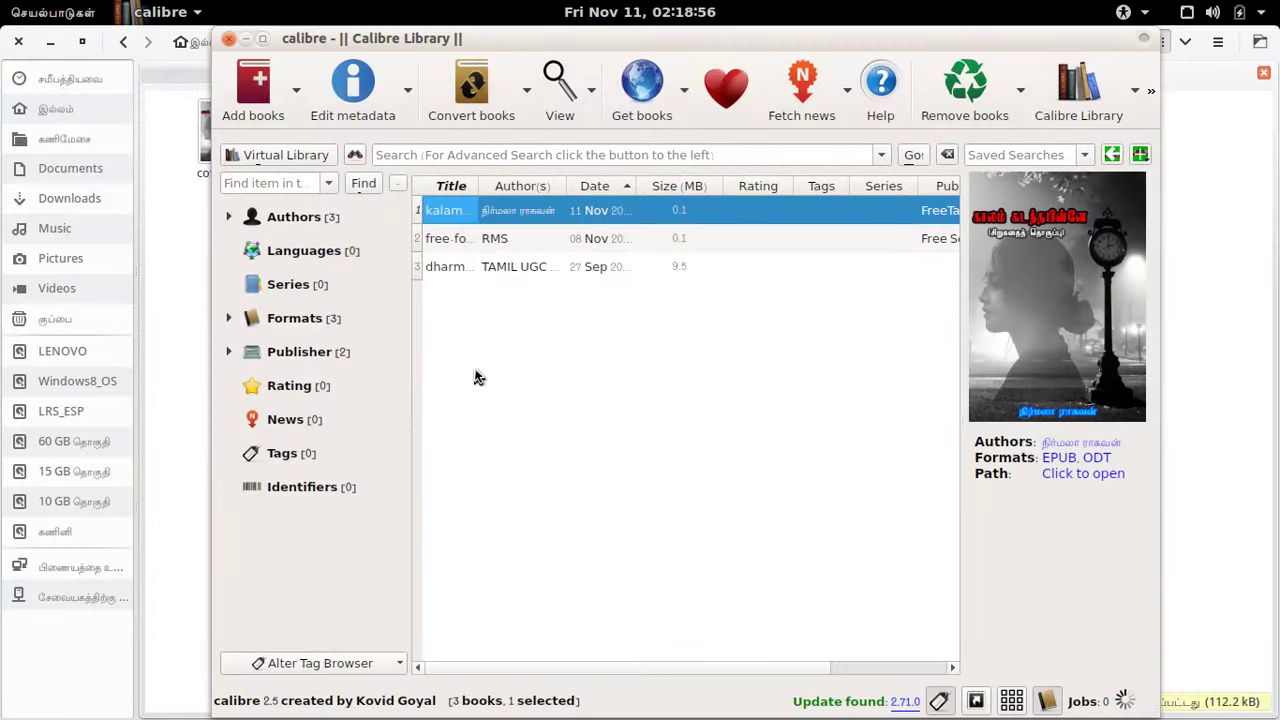
pyautogui.click(229, 39)
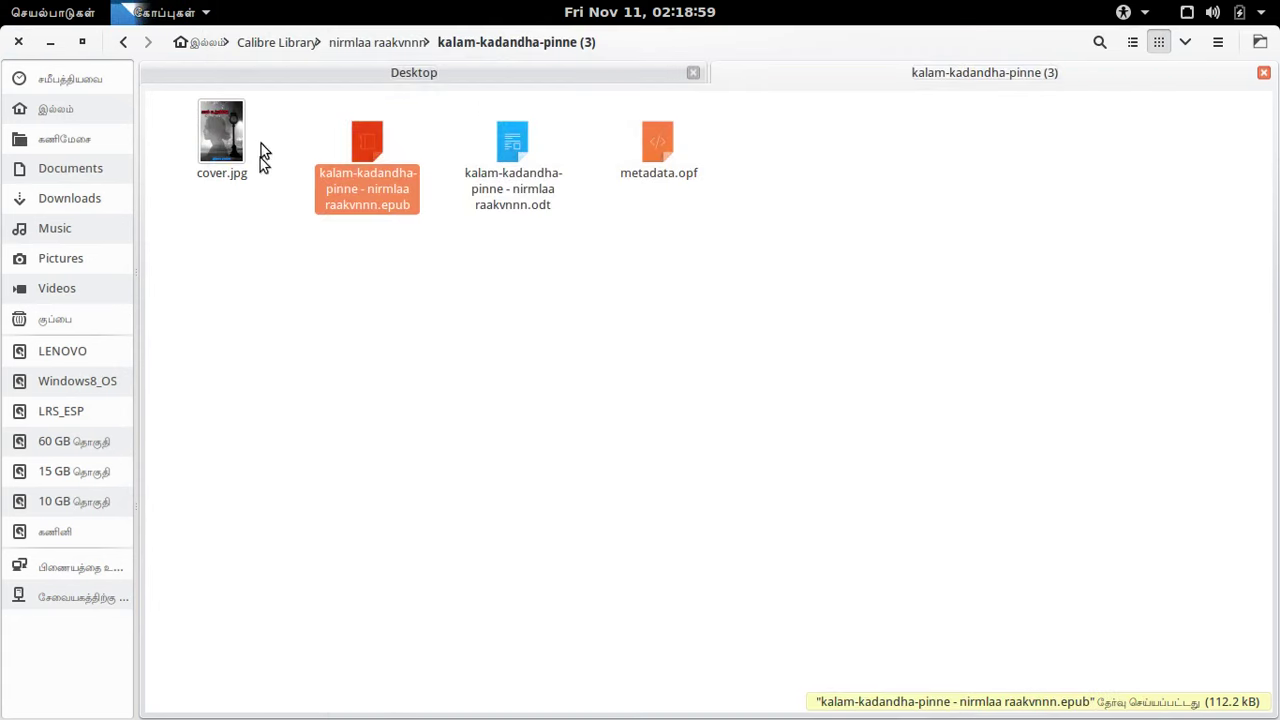
pyautogui.click(286, 379)
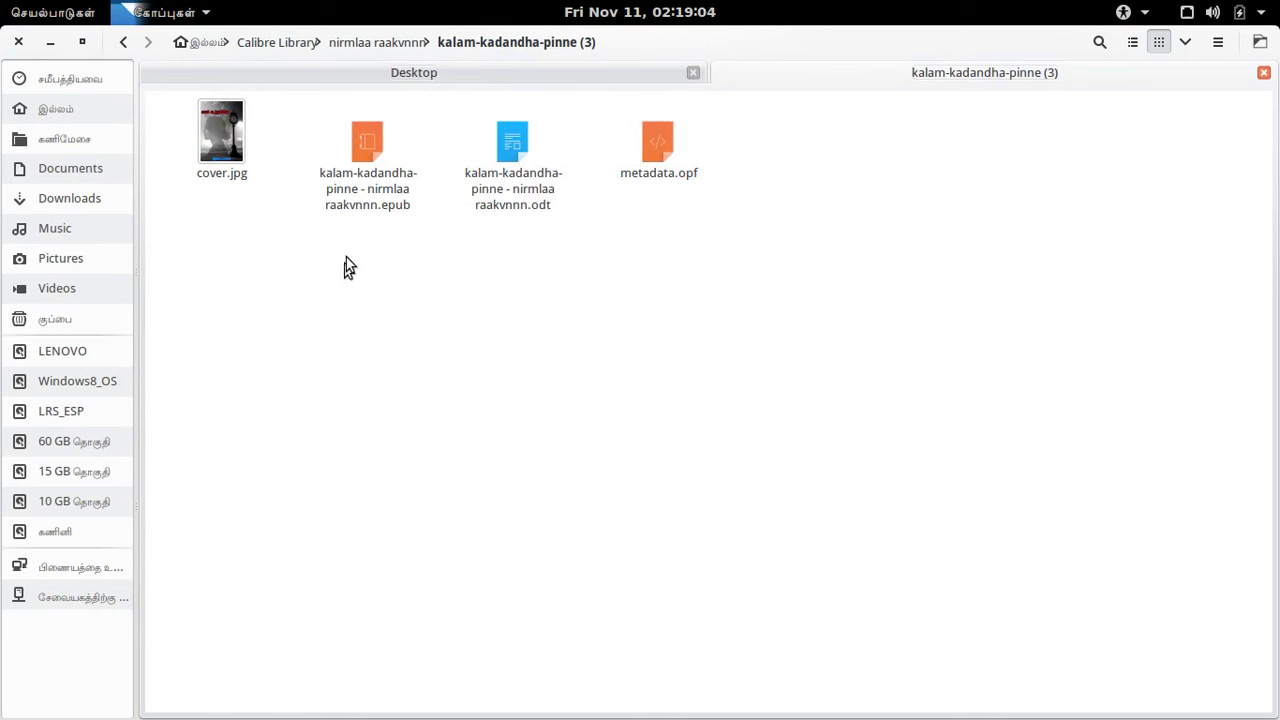
# Step: Open the converted kalam-kadandha-pinne EPUB in Sigil
pyautogui.rightClick(361, 188)
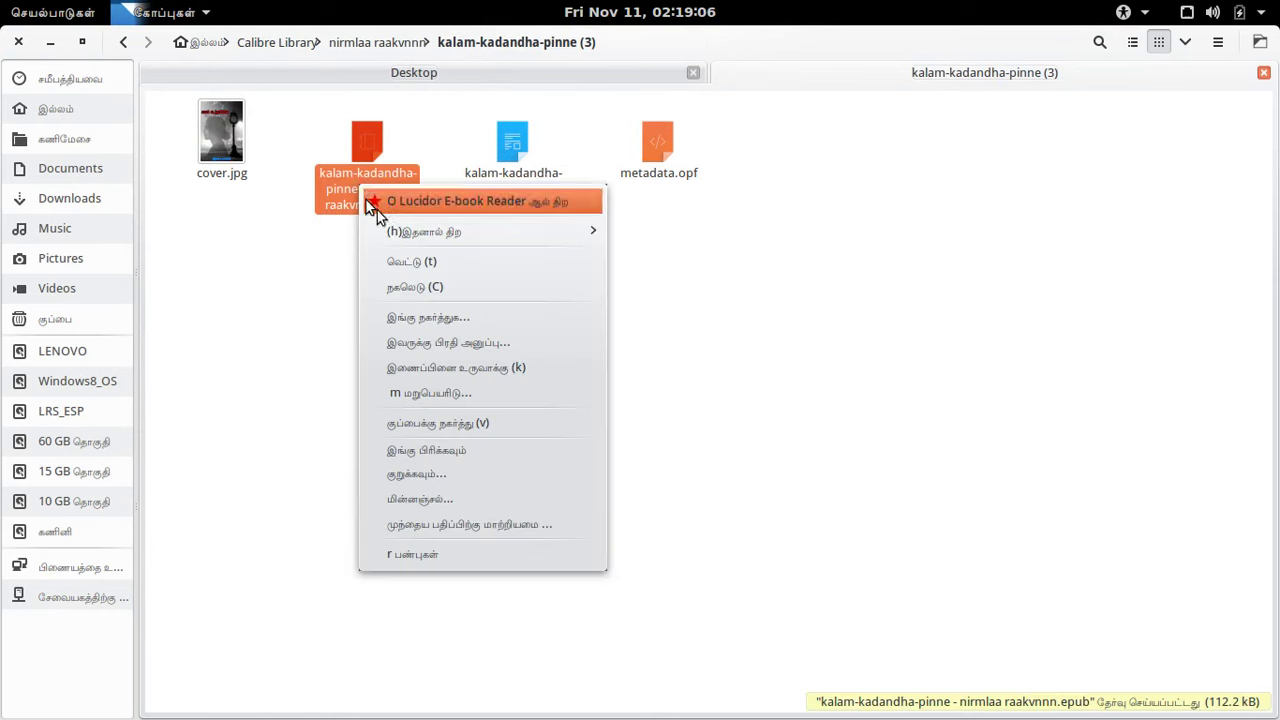
pyautogui.moveTo(397, 228)
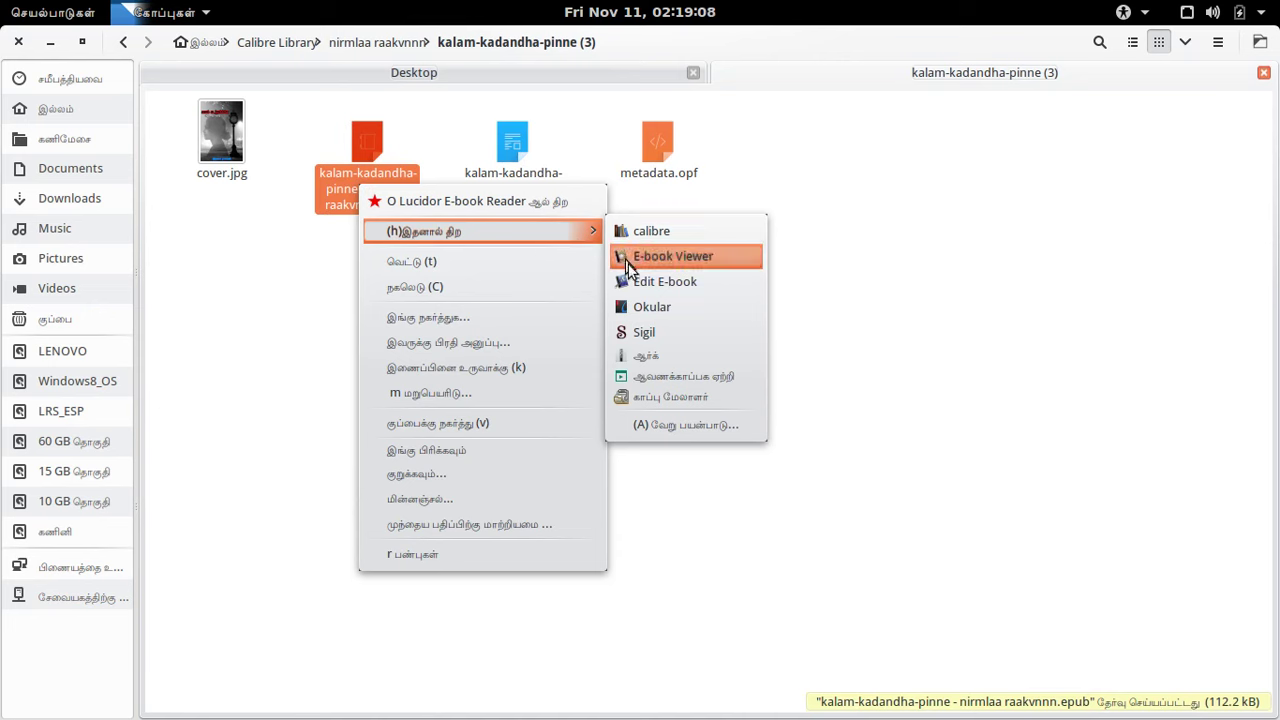
pyautogui.click(657, 331)
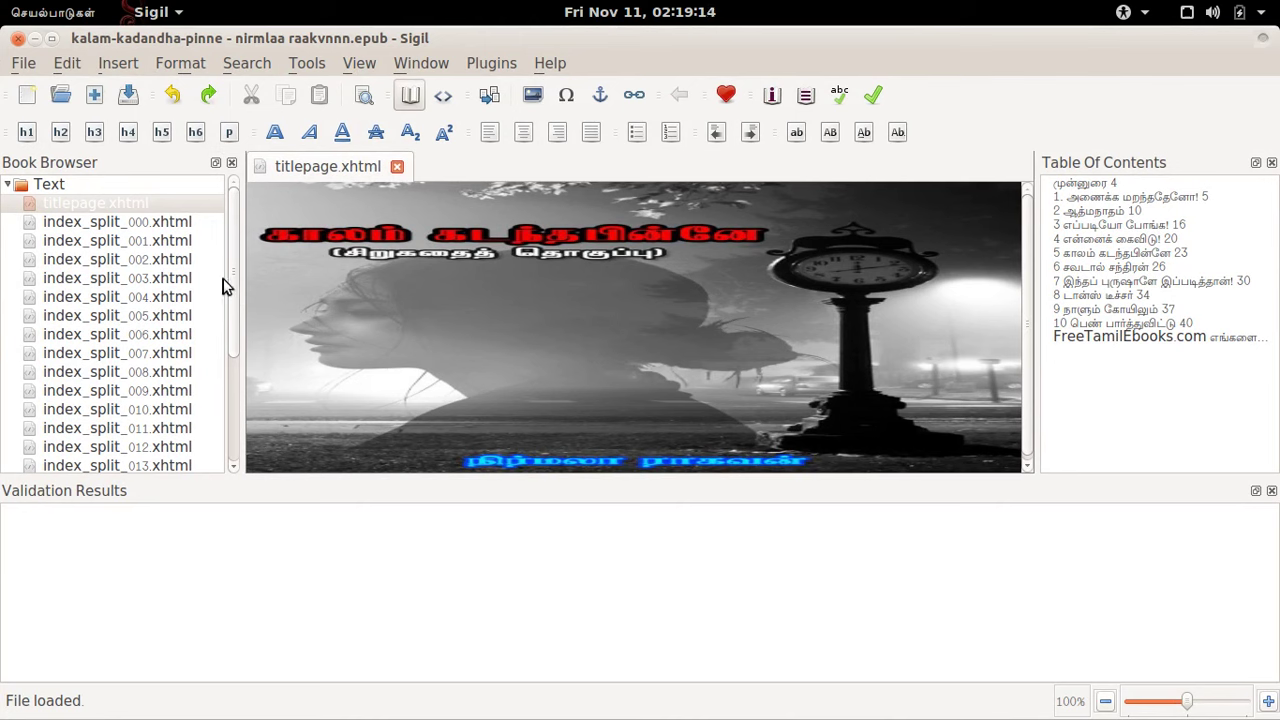
# Step: Try to exclude several chapter headings when generating the table of contents, and discard the changes
pyautogui.click(302, 66)
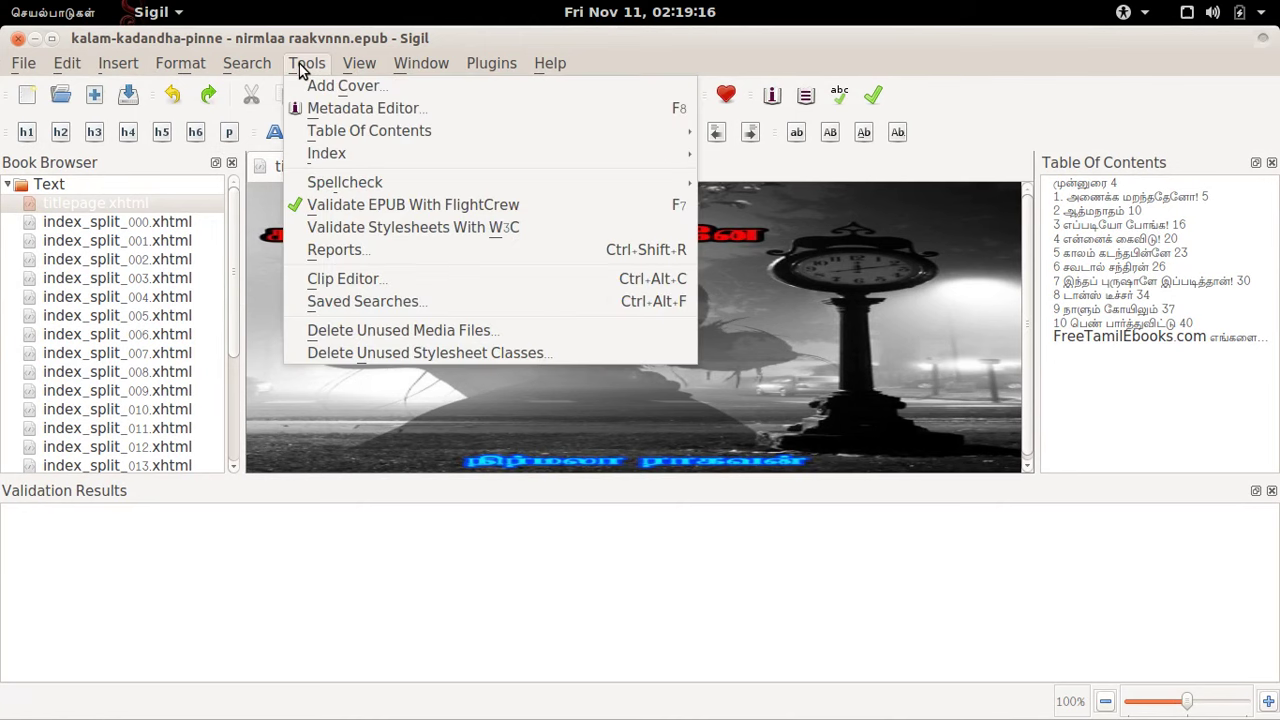
pyautogui.moveTo(322, 122)
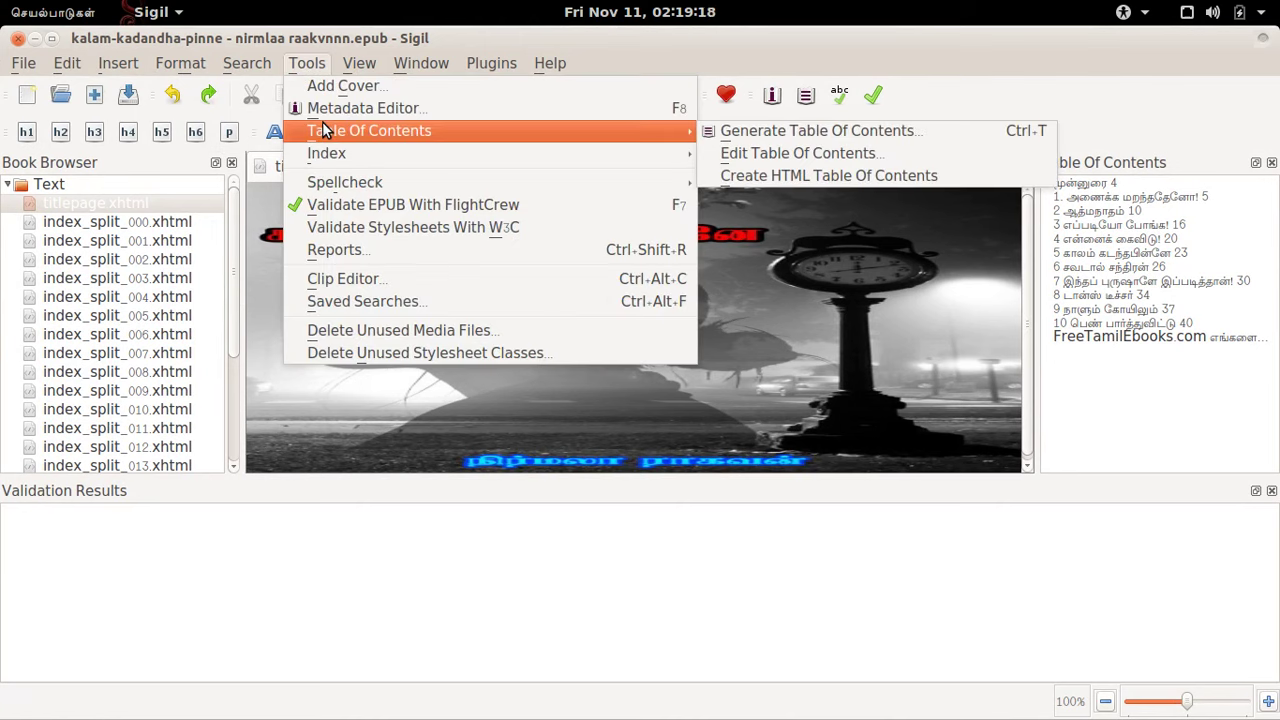
pyautogui.click(752, 133)
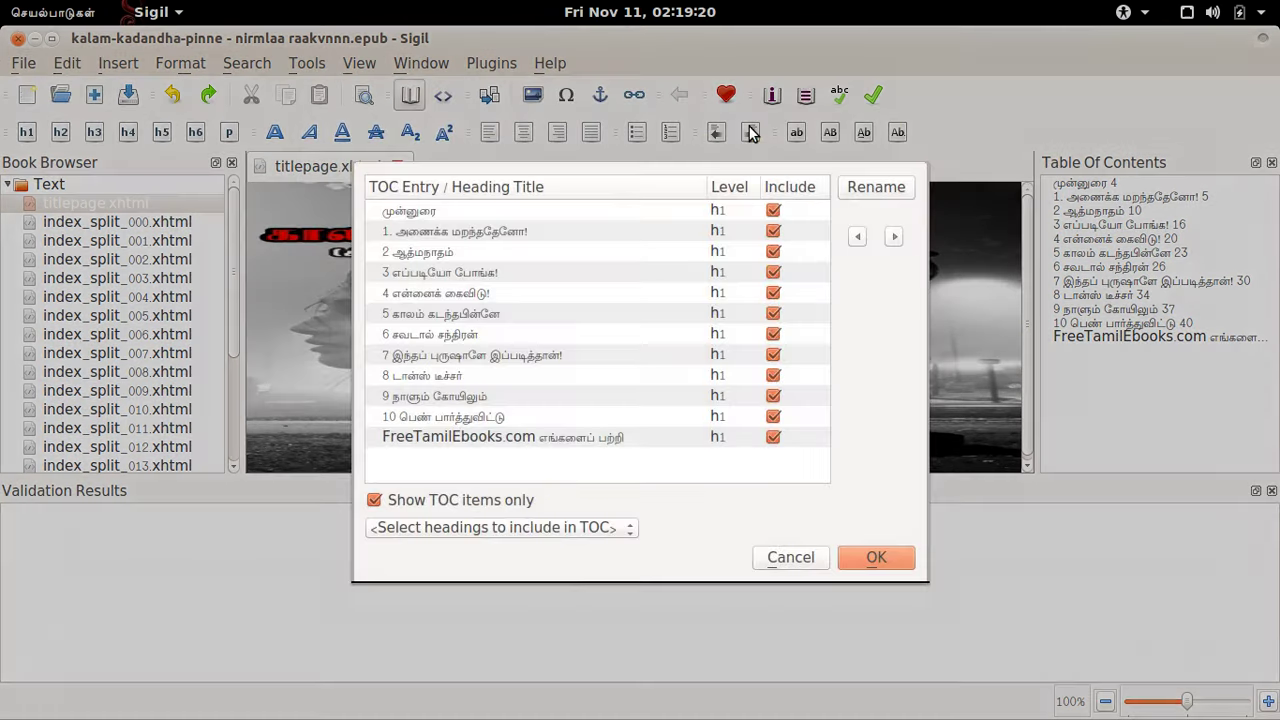
pyautogui.click(773, 231)
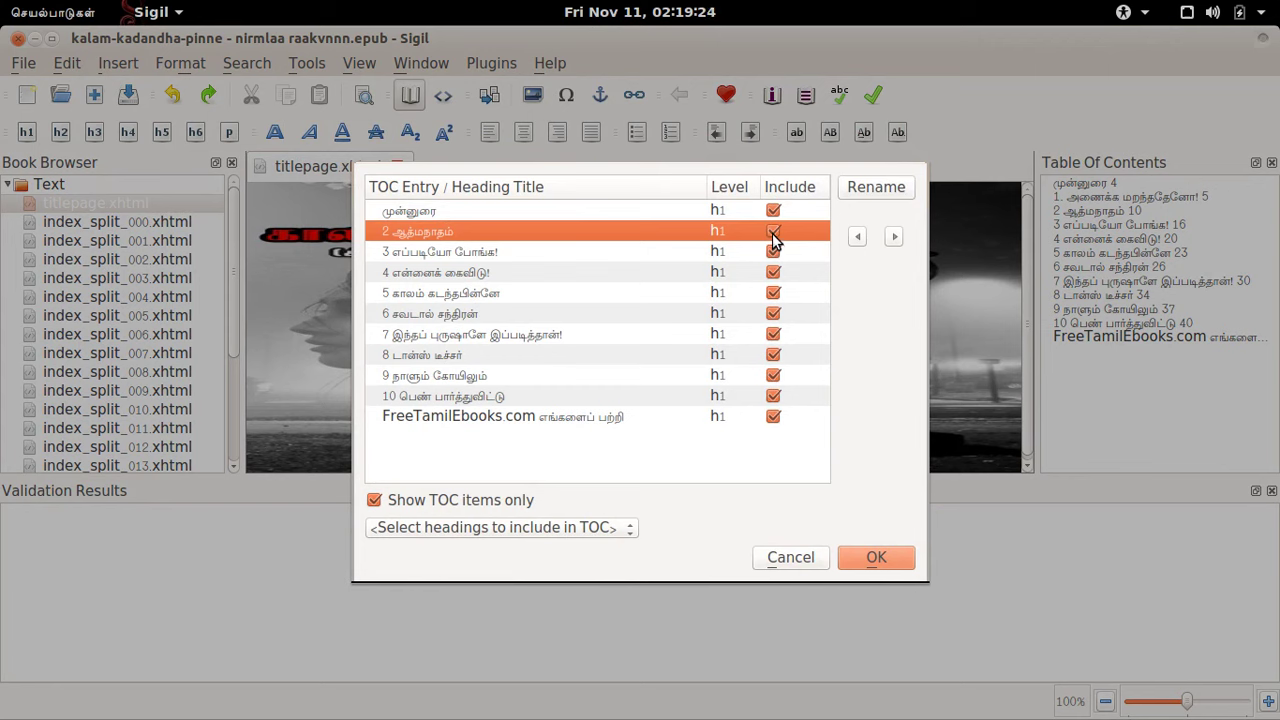
pyautogui.click(773, 231)
pyautogui.click(773, 251)
pyautogui.click(773, 272)
pyautogui.click(774, 274)
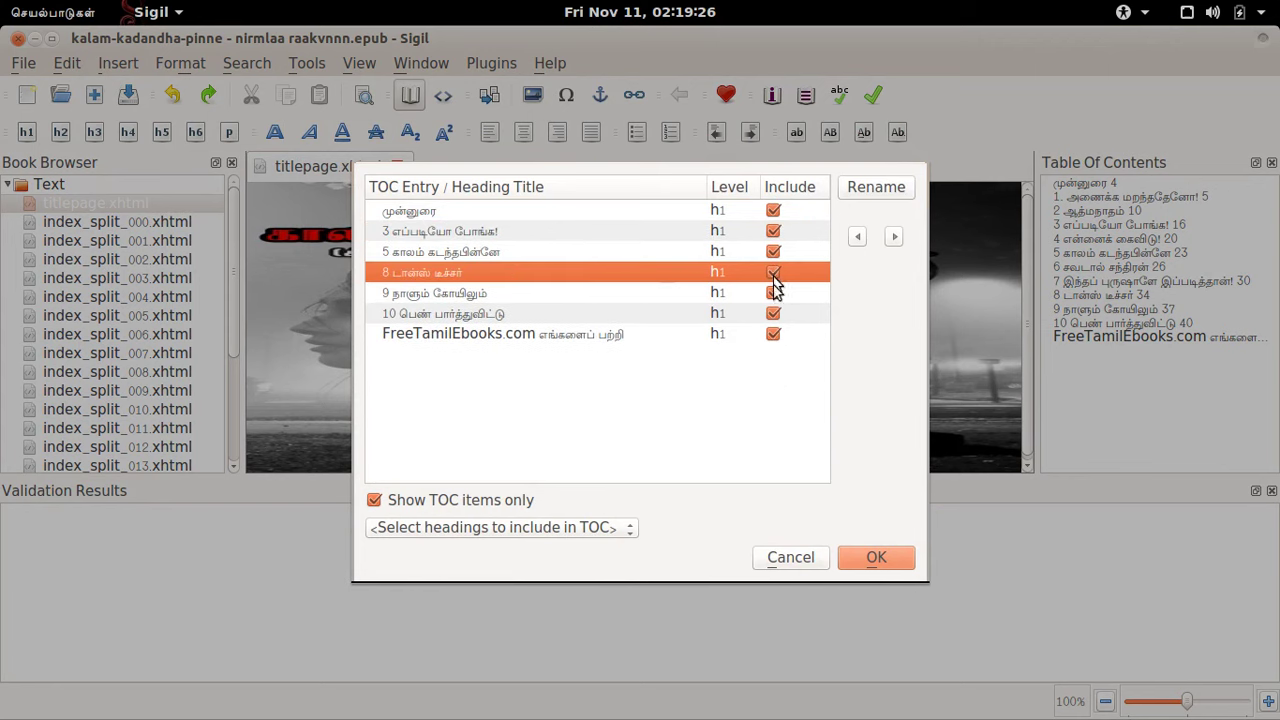
pyautogui.click(774, 292)
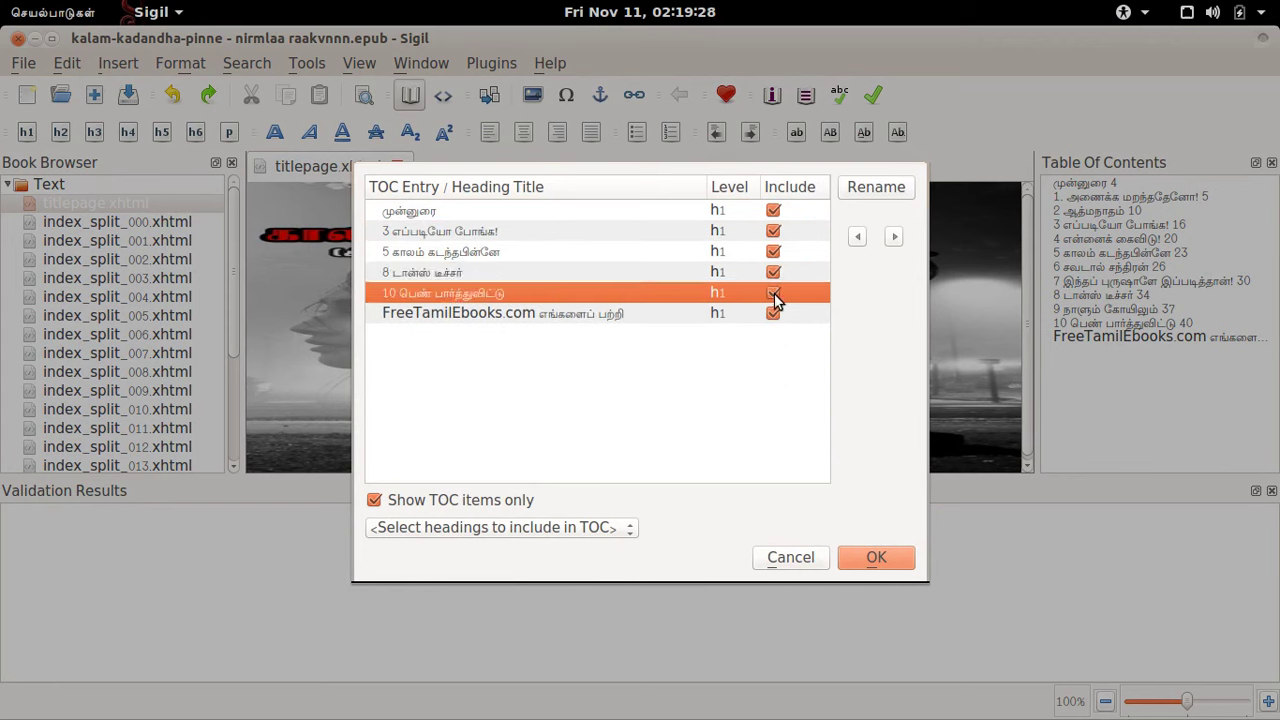
pyautogui.click(786, 560)
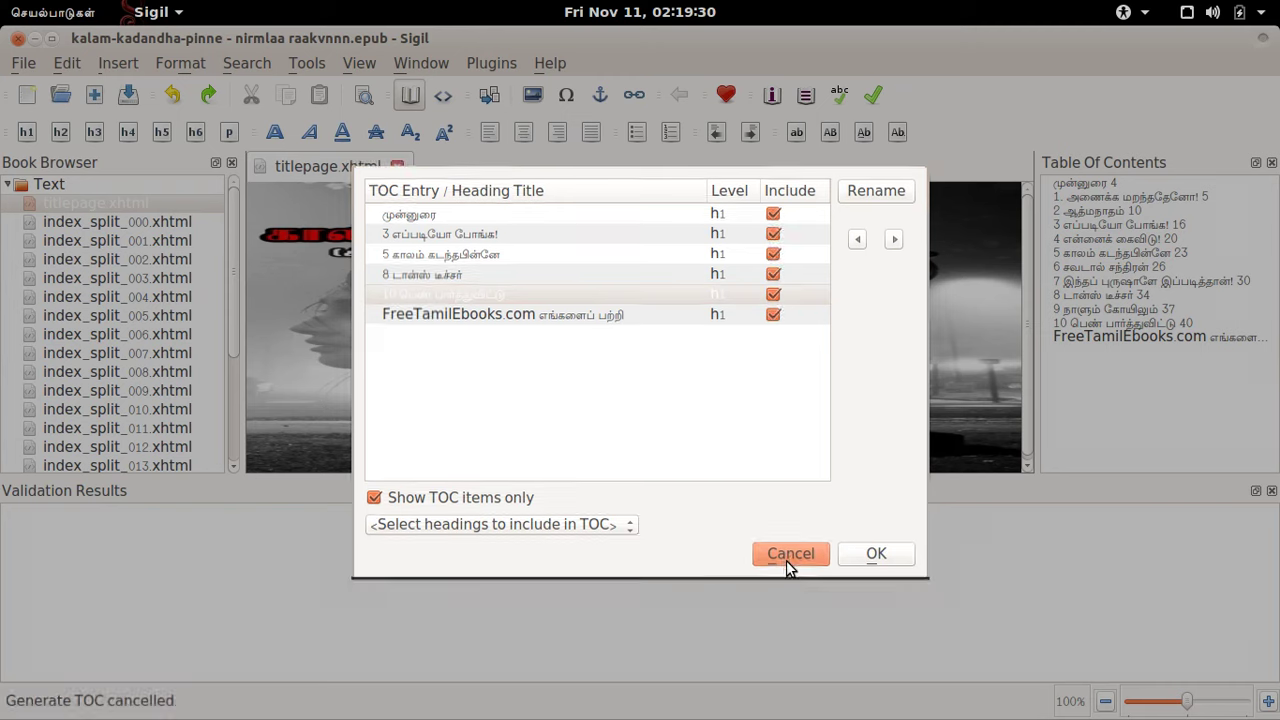
# Step: Check the Cover Image semantics of cover.jpeg in the Images folder, and validate the EPUB with FlightCrew
pyautogui.moveTo(238, 237); pyautogui.dragTo(240, 354)
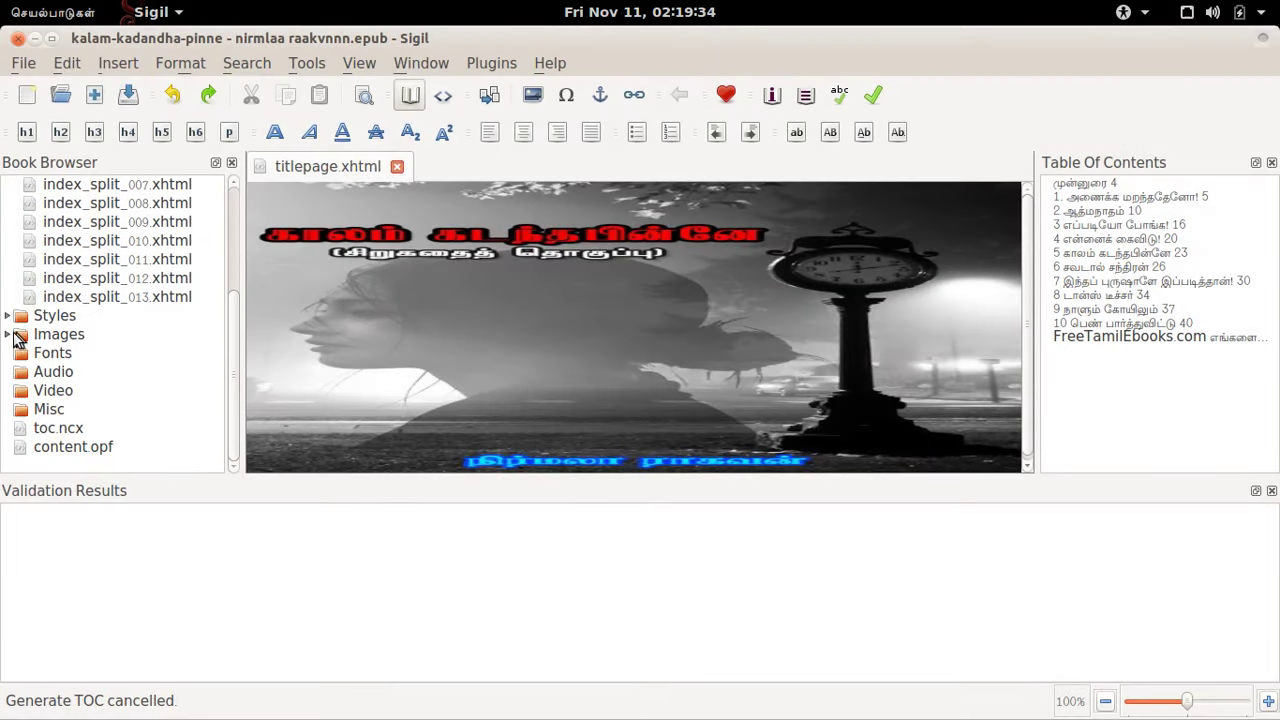
pyautogui.click(8, 335)
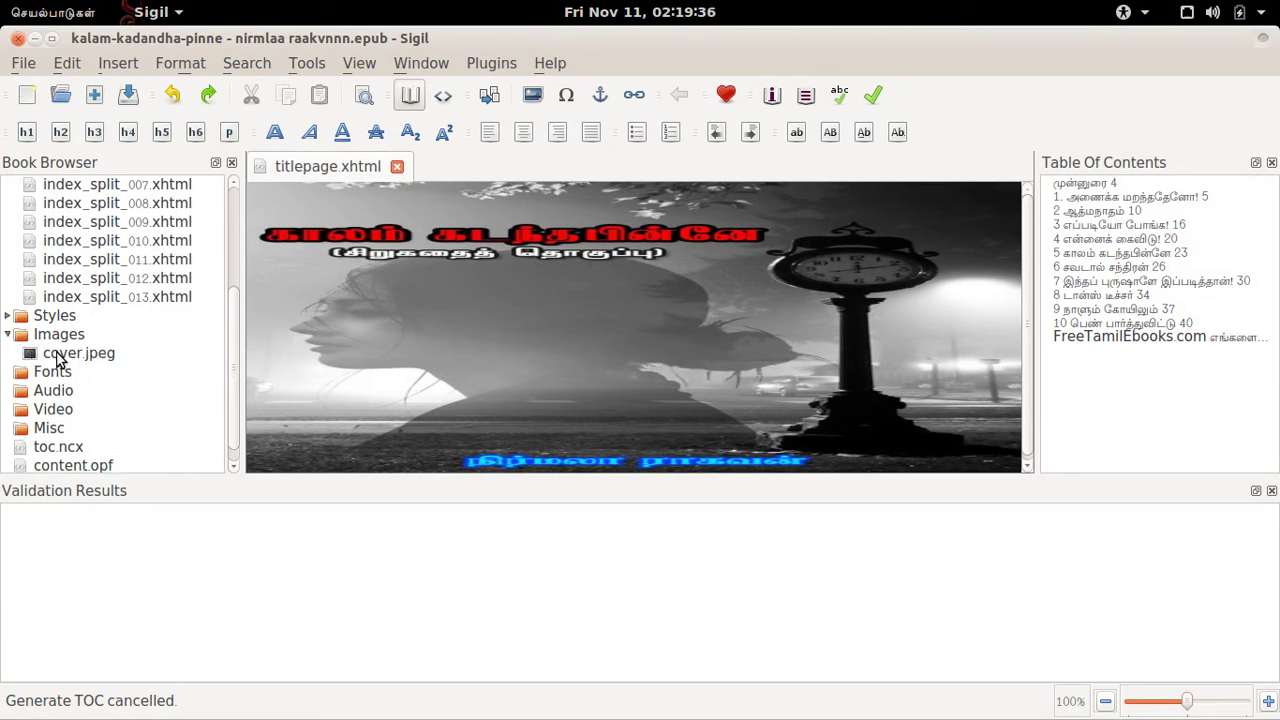
pyautogui.click(57, 356)
pyautogui.rightClick(57, 356)
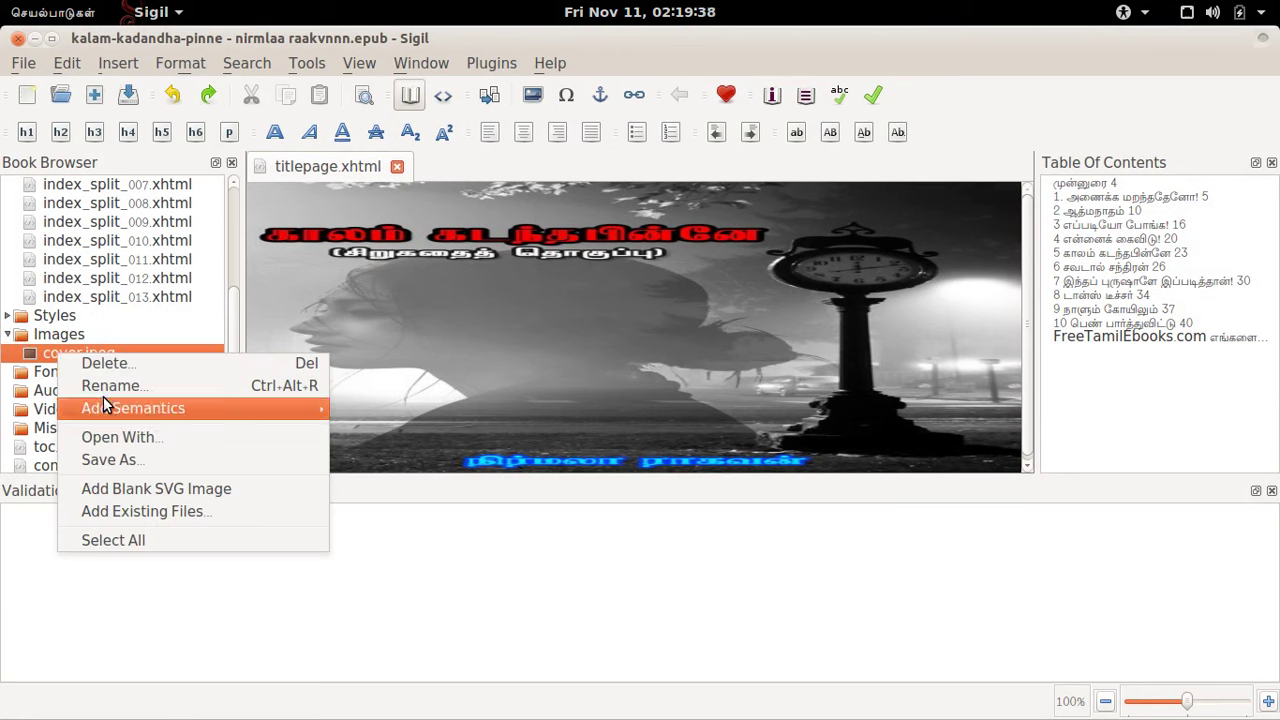
pyautogui.moveTo(104, 400)
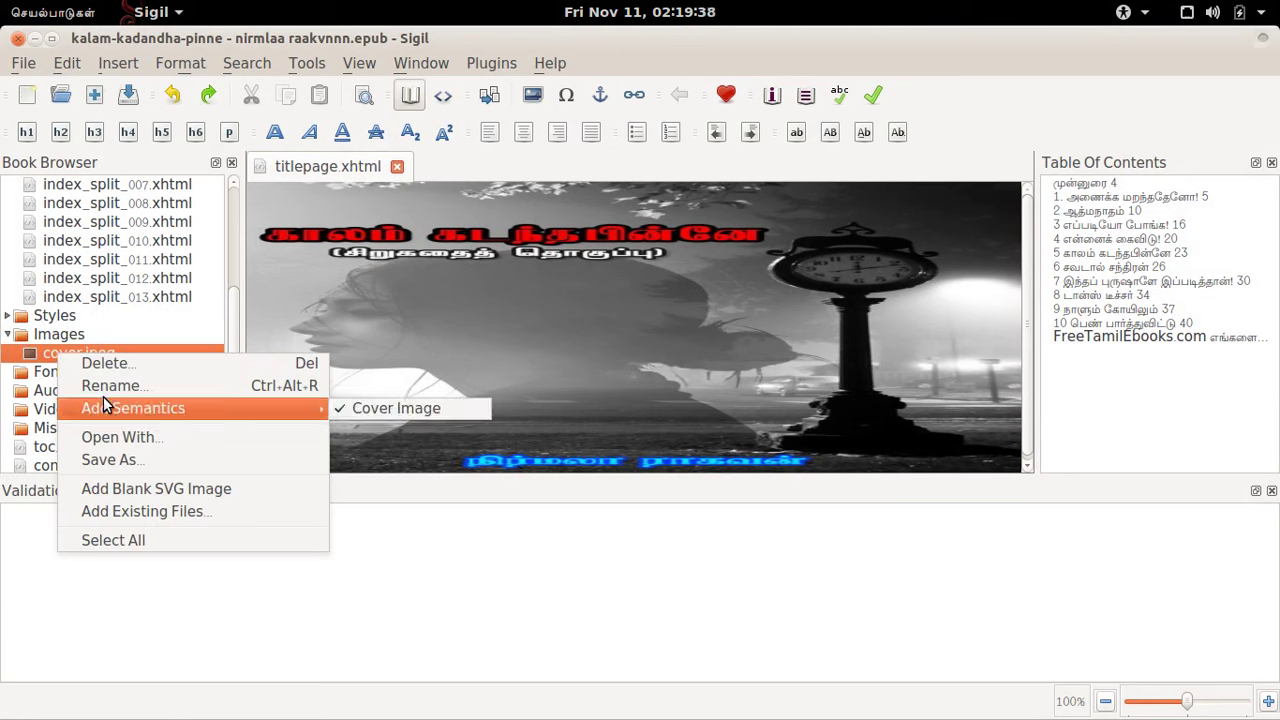
pyautogui.click(343, 408)
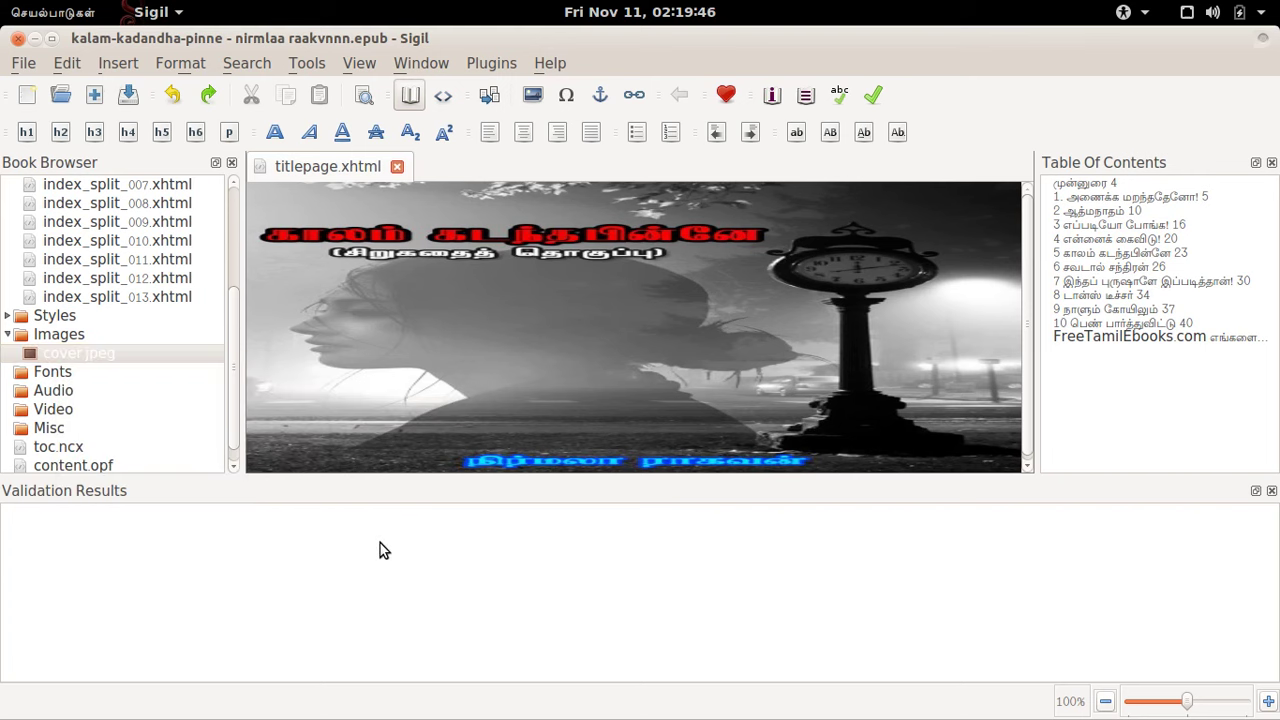
pyautogui.click(303, 66)
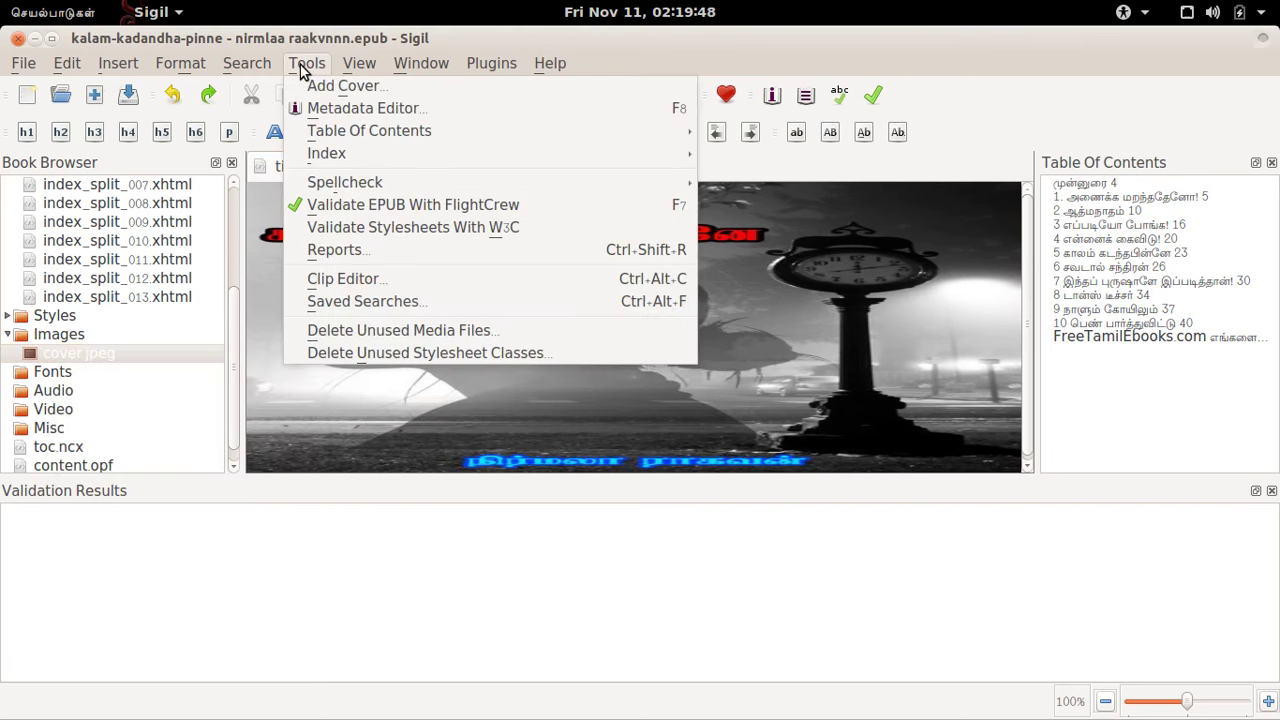
pyautogui.click(349, 206)
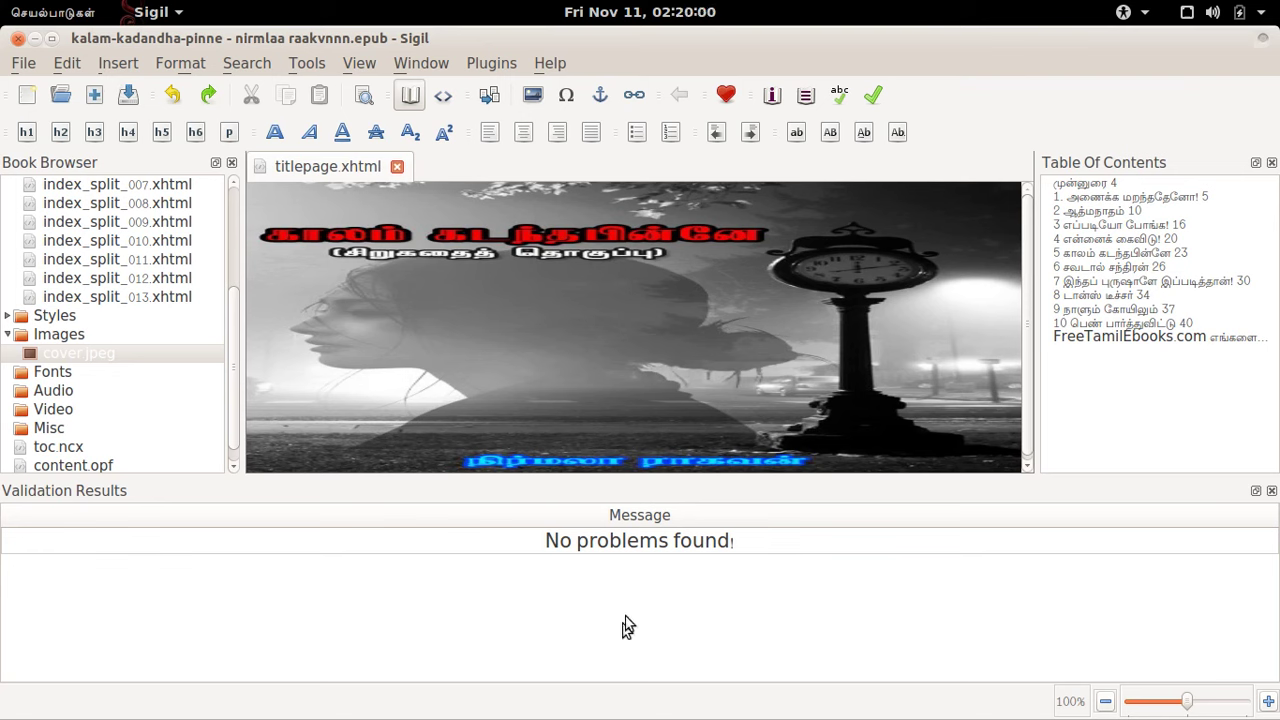
# Step: Open index_split_010.xhtml and examine its XHTML source in Code View
pyautogui.click(110, 242)
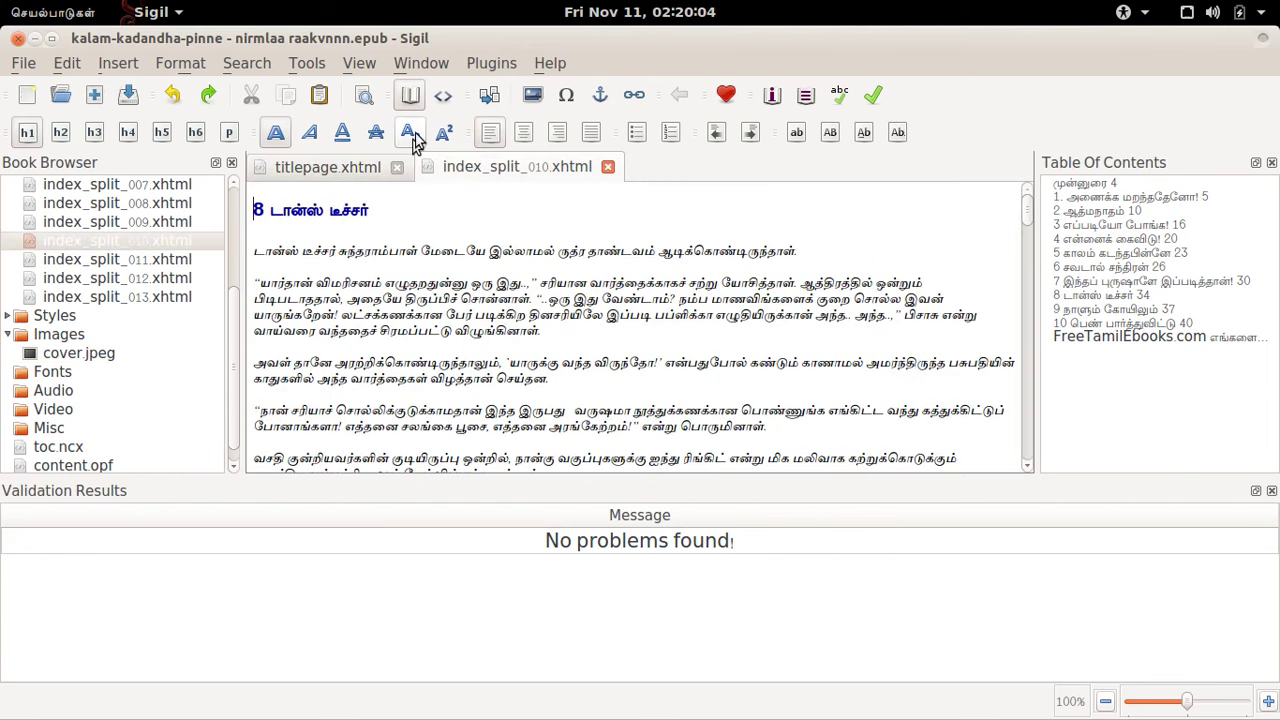
pyautogui.click(441, 100)
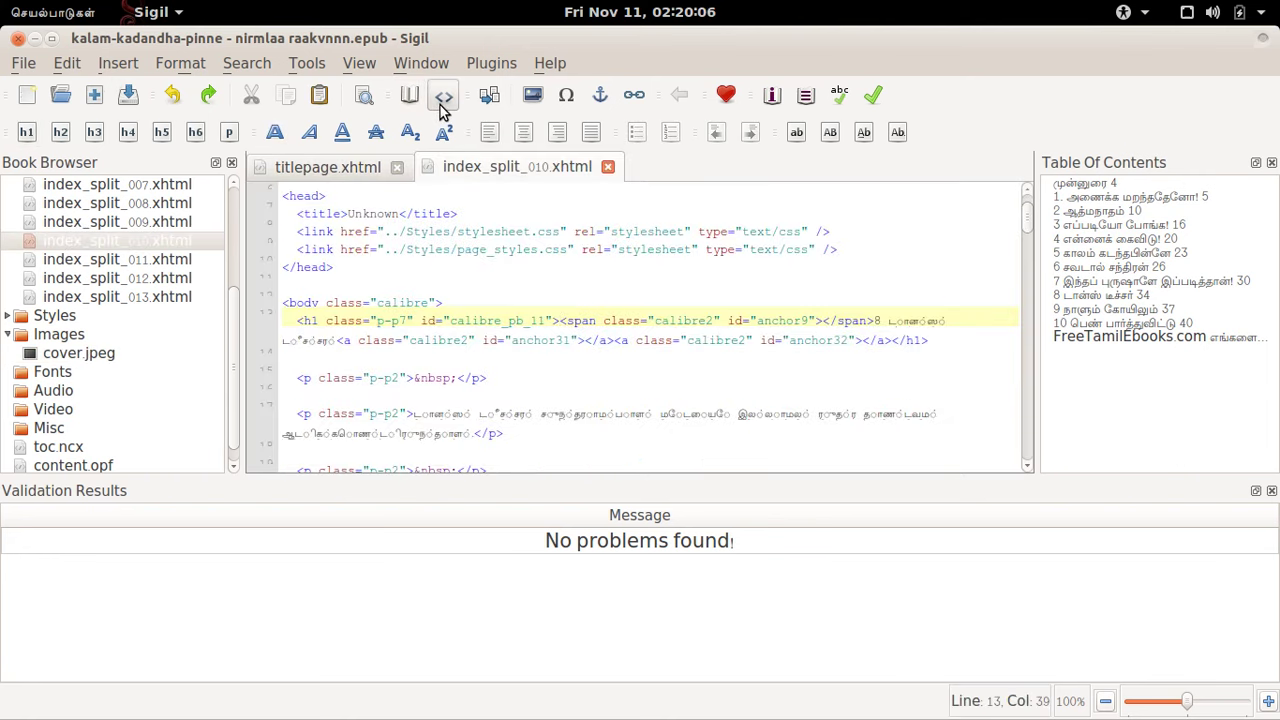
pyautogui.click(486, 266)
pyautogui.scroll(-4, 486, 270)
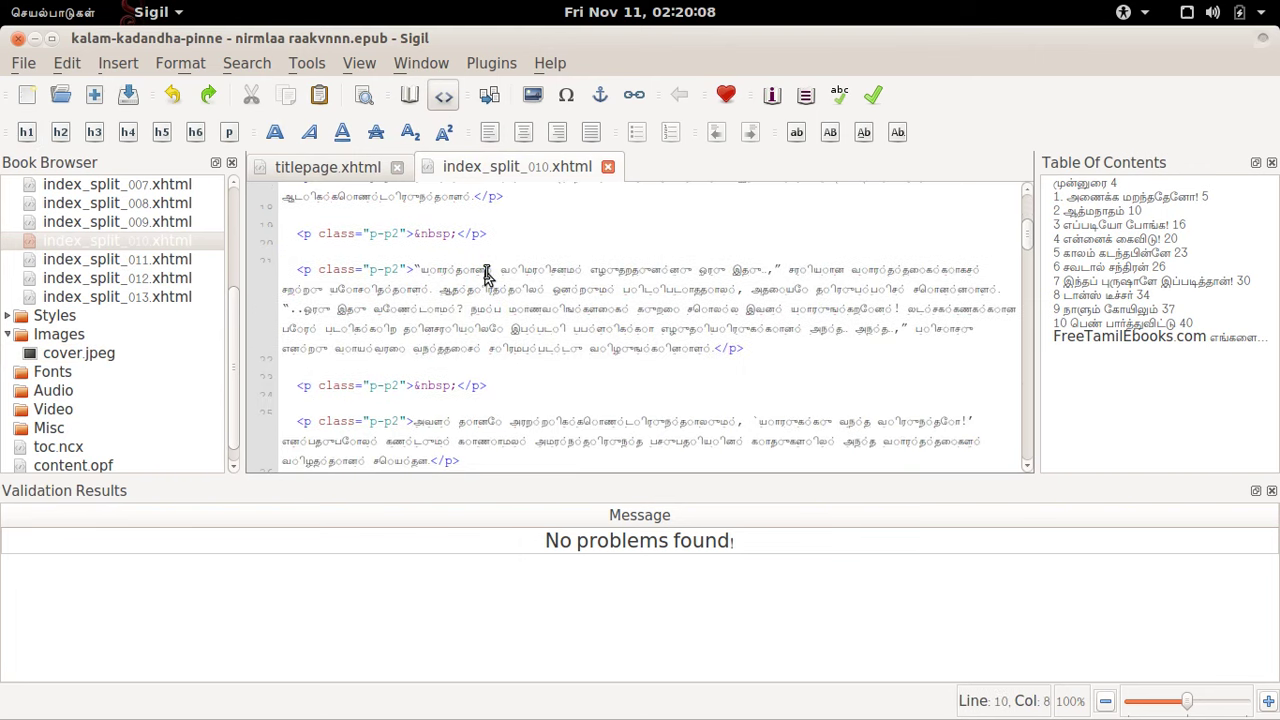
pyautogui.scroll(-5, 486, 275)
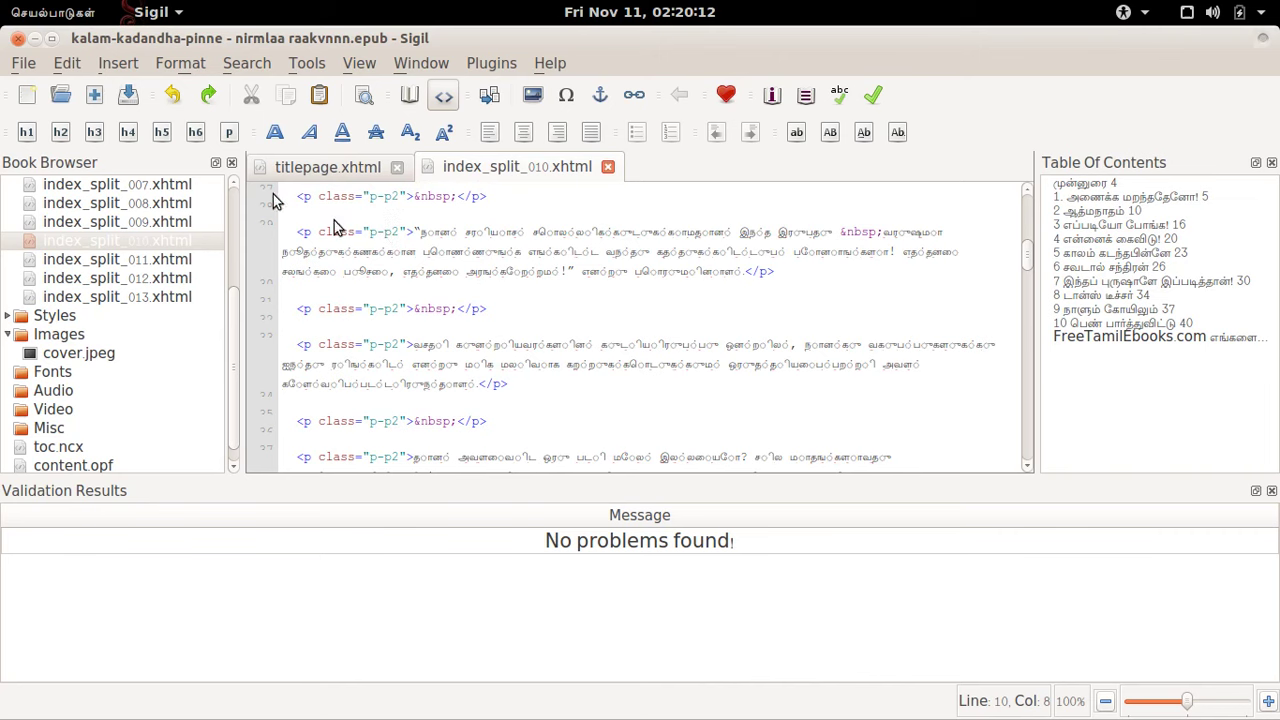
# Step: Save the EPUB and close Sigil to return to the book's folder in the file manager
pyautogui.hotkey('ctrl', 's')
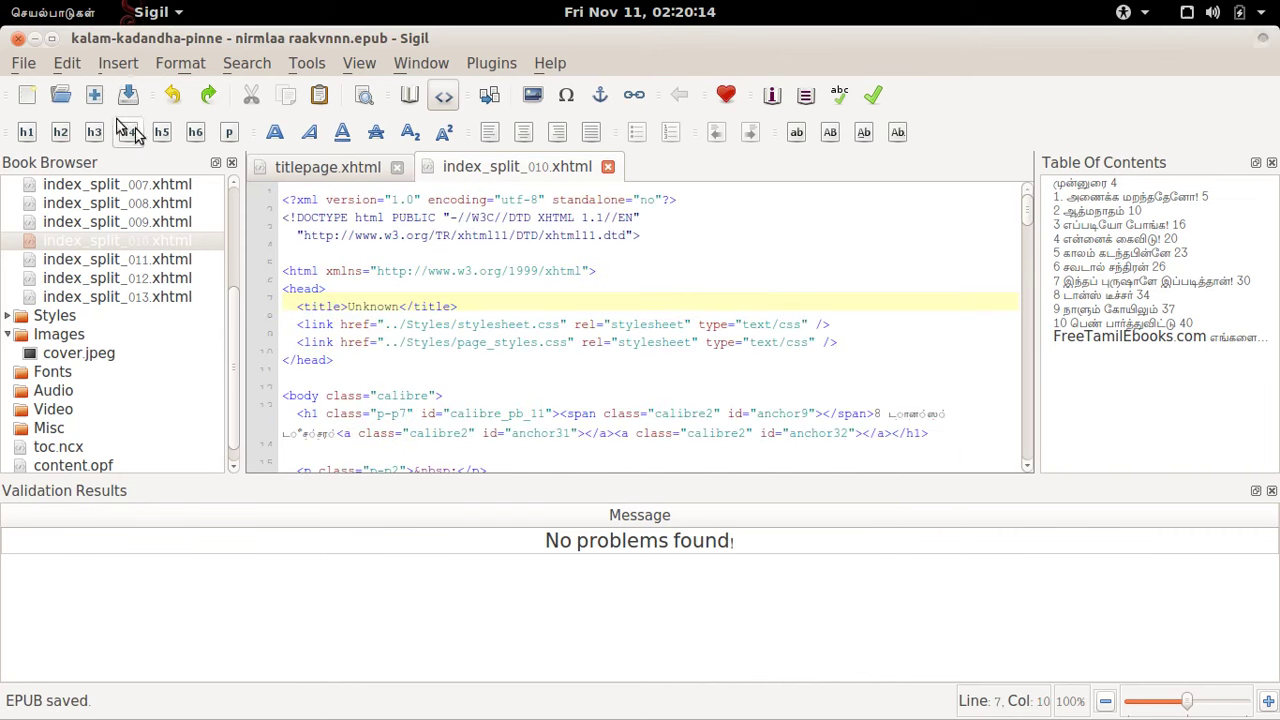
pyautogui.click(17, 40)
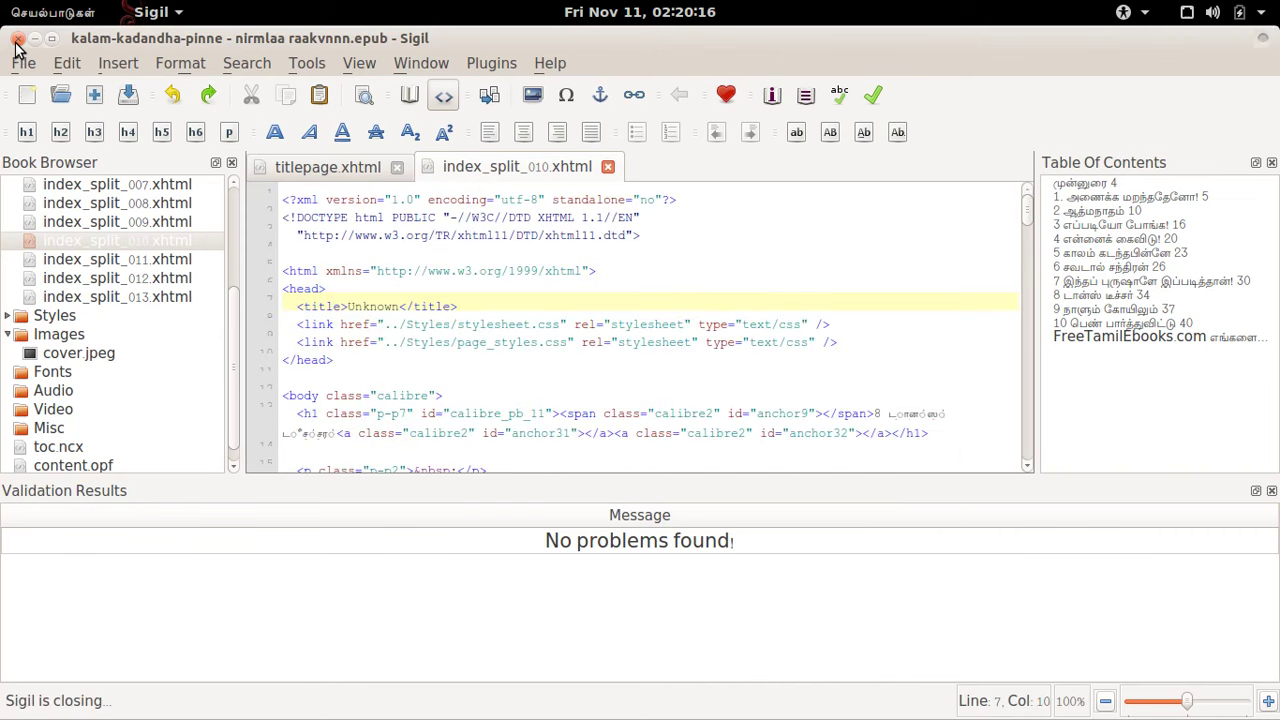
pyautogui.click(379, 342)
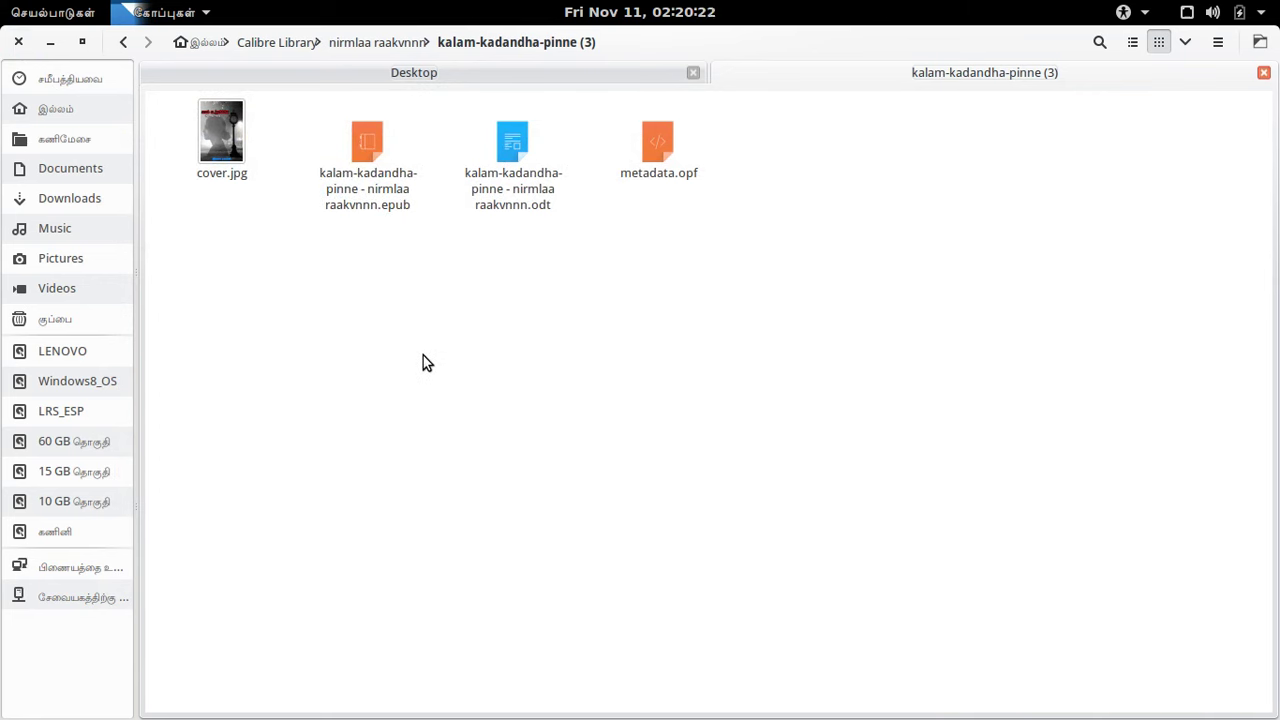
pyautogui.hotkey('alt', 'Tab')
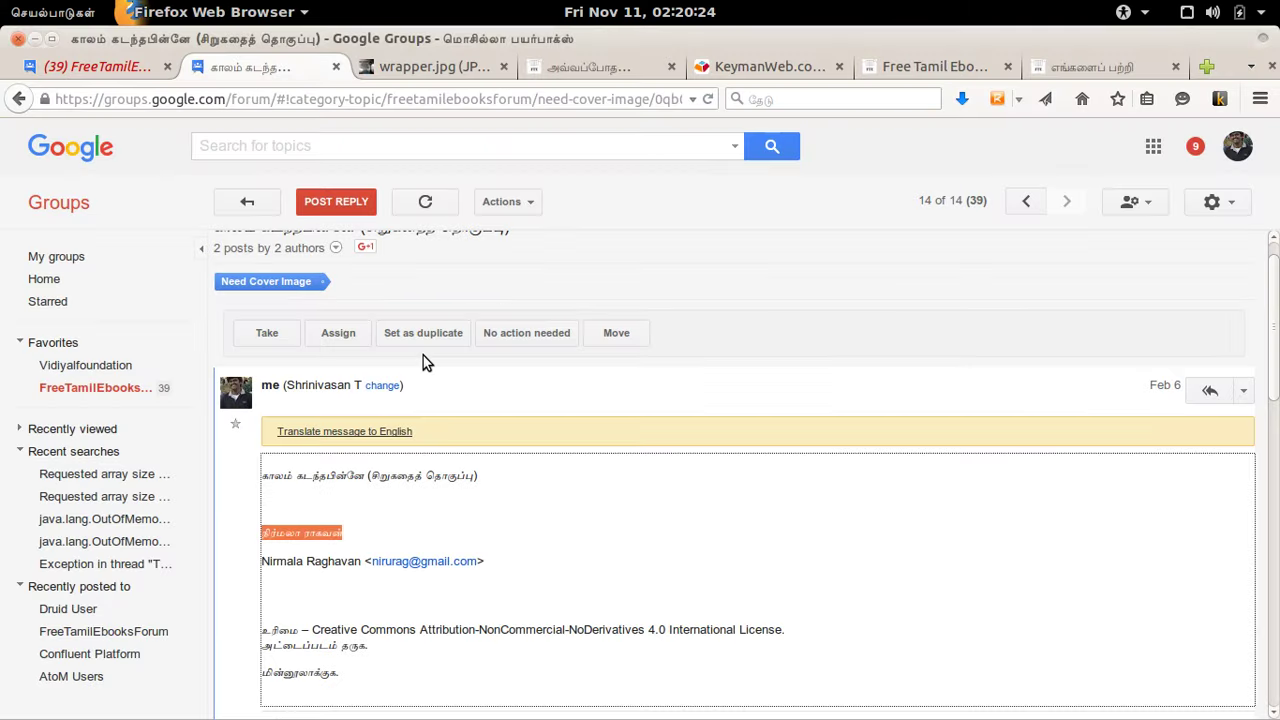
pyautogui.hotkey('alt', 'Tab')
pyautogui.hotkey('alt', 'Tab')
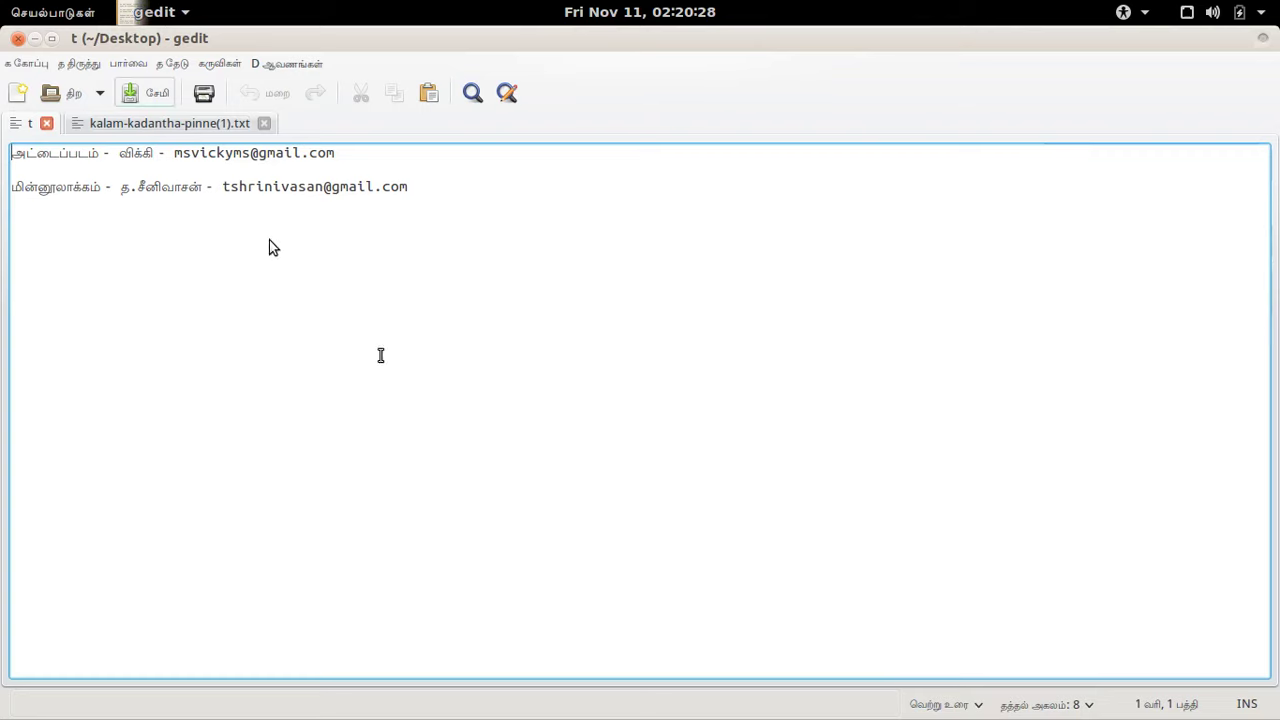
pyautogui.hotkey('alt', 'Tab')
pyautogui.hotkey('alt', 'Tab')
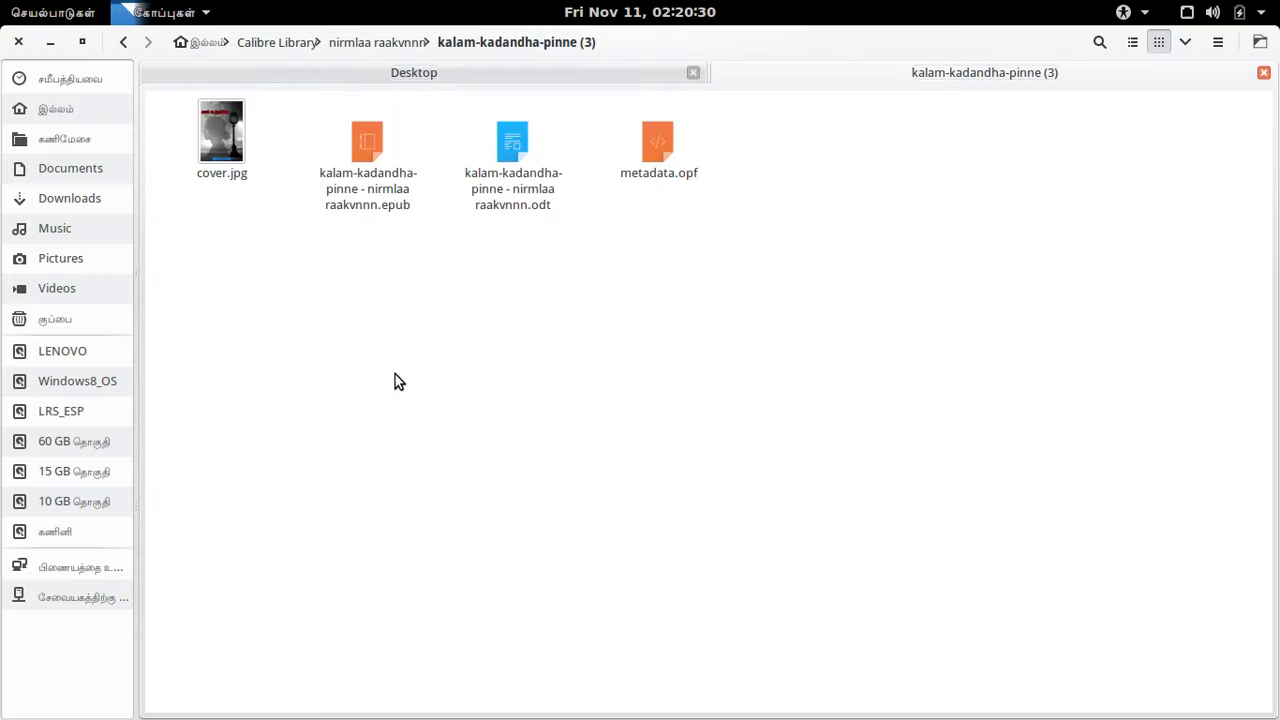
# Step: Open a terminal in the book's kalam-kadandha-pinne (3) folder and maximize its window
pyautogui.rightClick(394, 374)
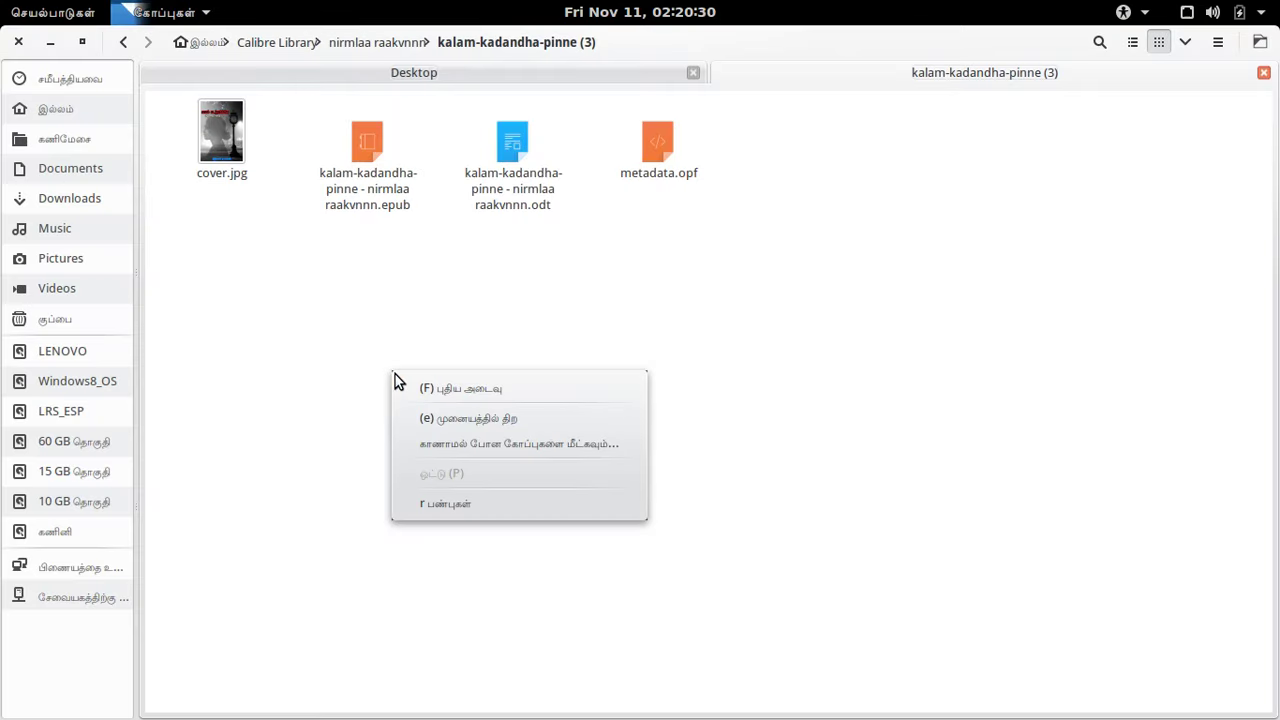
pyautogui.click(427, 413)
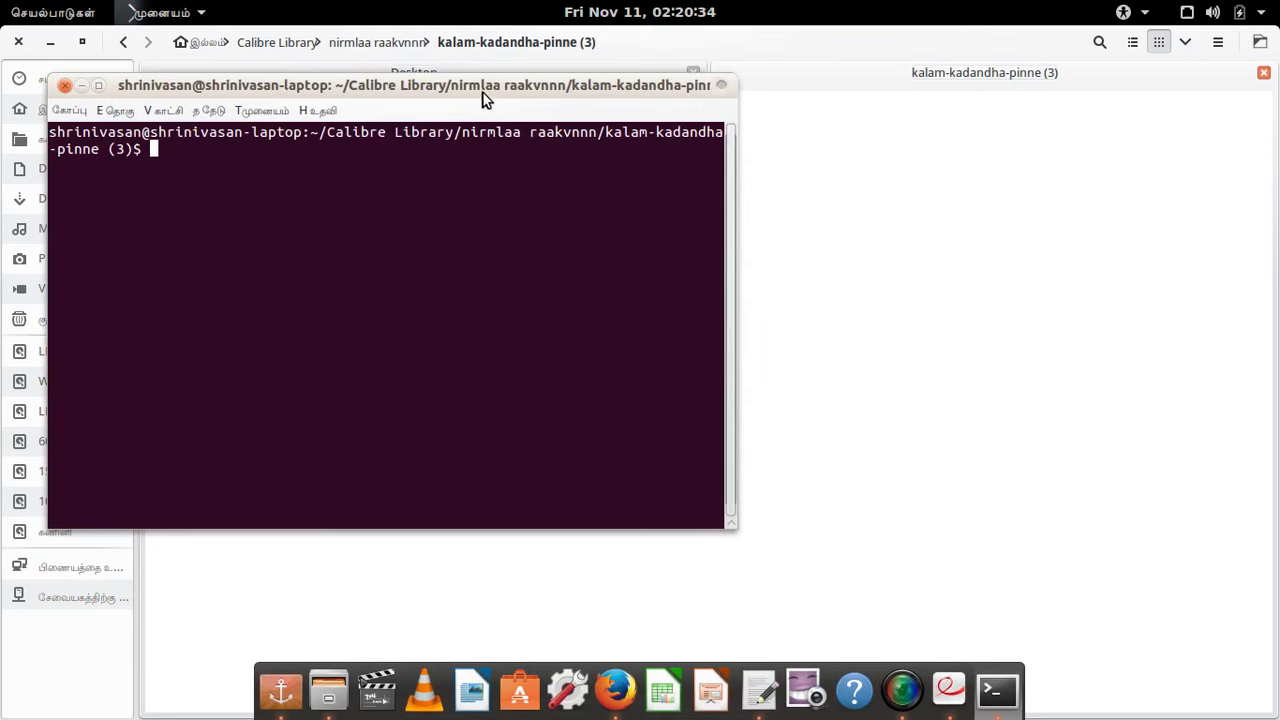
pyautogui.doubleClick(482, 93)
# Step: Convert the kalam-kadandha-pinne EPUB to a MOBI file with the same base name using ebook-convert
pyautogui.write('ebook-c')
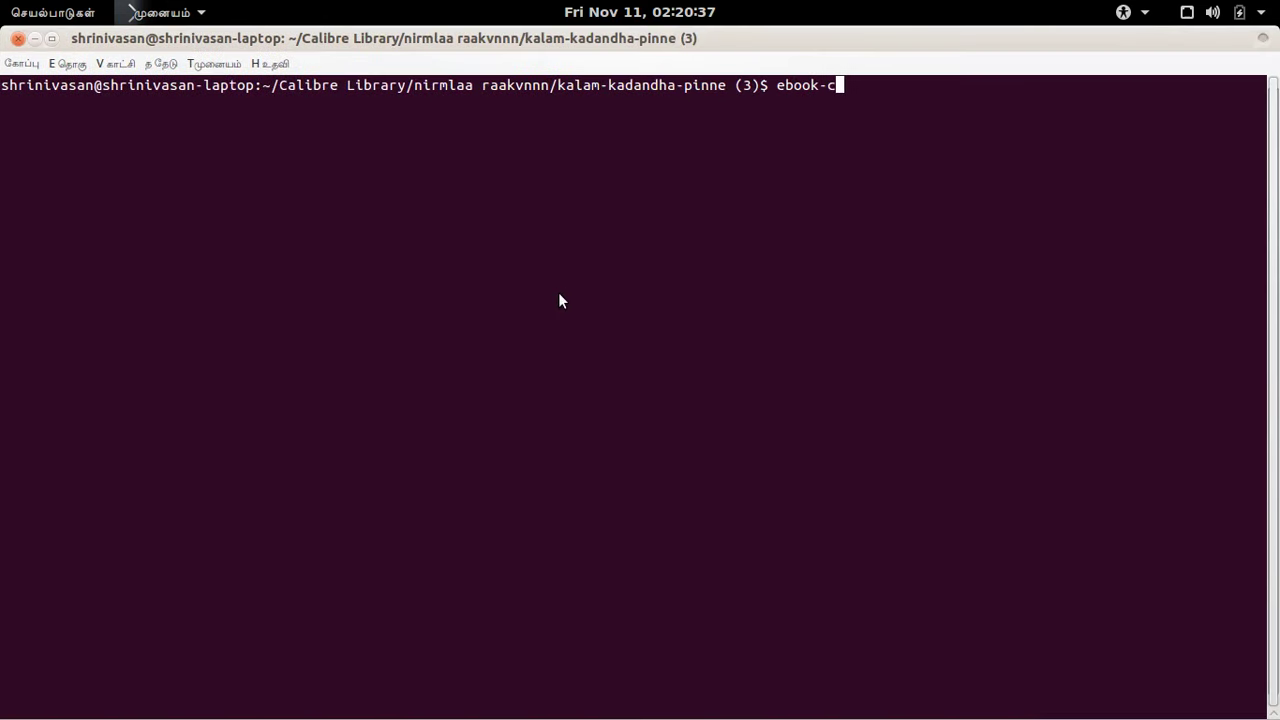
pyautogui.press('Tab')
pyautogui.press('Tab')
pyautogui.press('Tab')
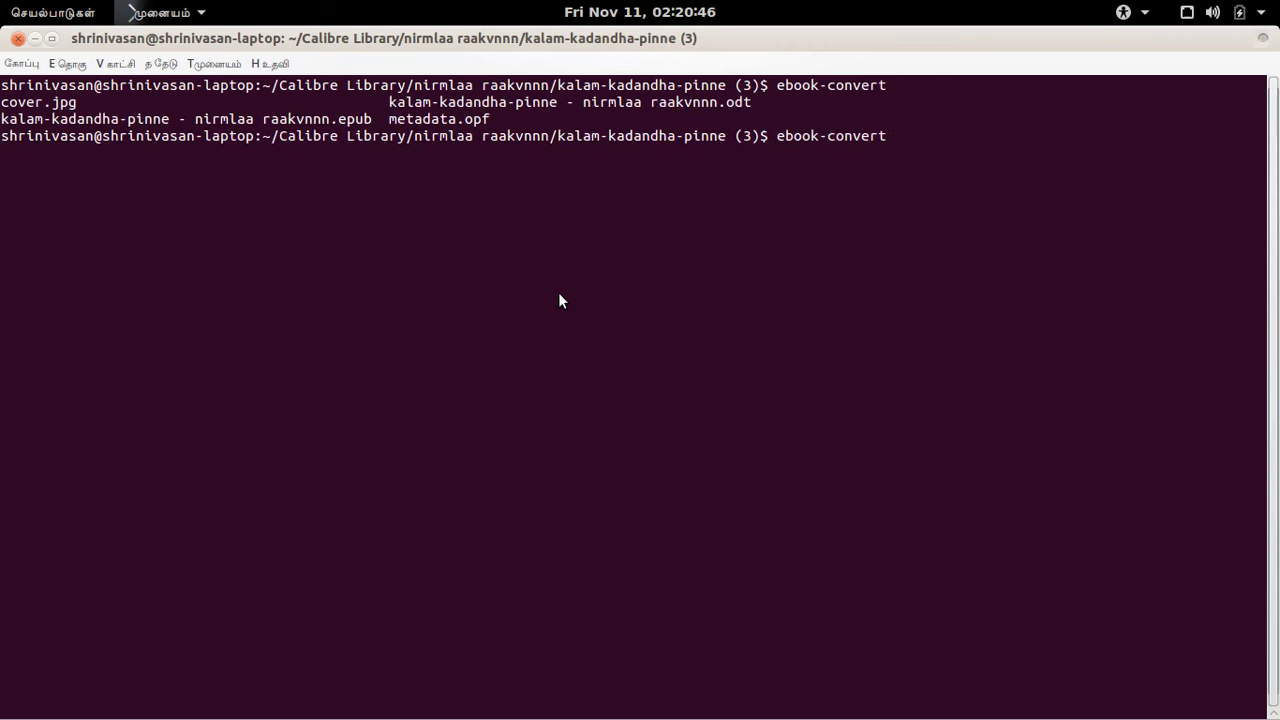
pyautogui.write('ka')
pyautogui.press('Tab')
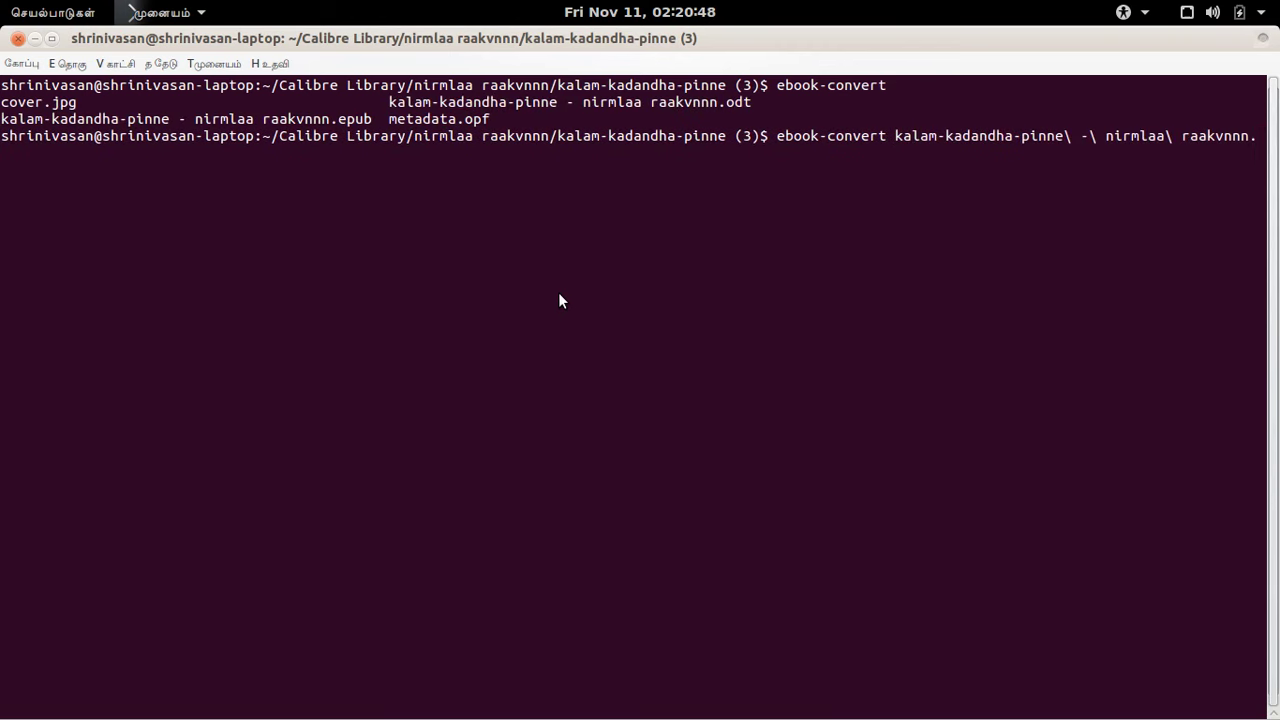
pyautogui.write('e')
pyautogui.press('Tab')
pyautogui.write('ka')
pyautogui.press('Tab')
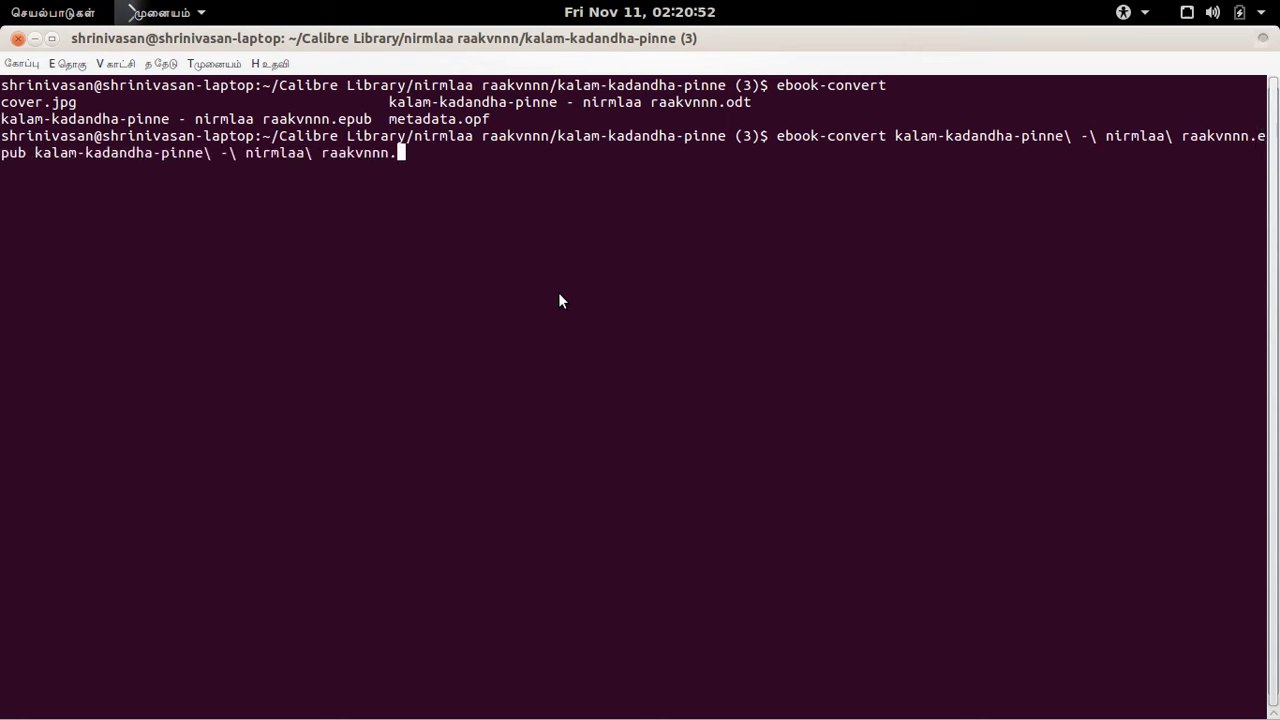
pyautogui.write('mobi')
pyautogui.press('Return')
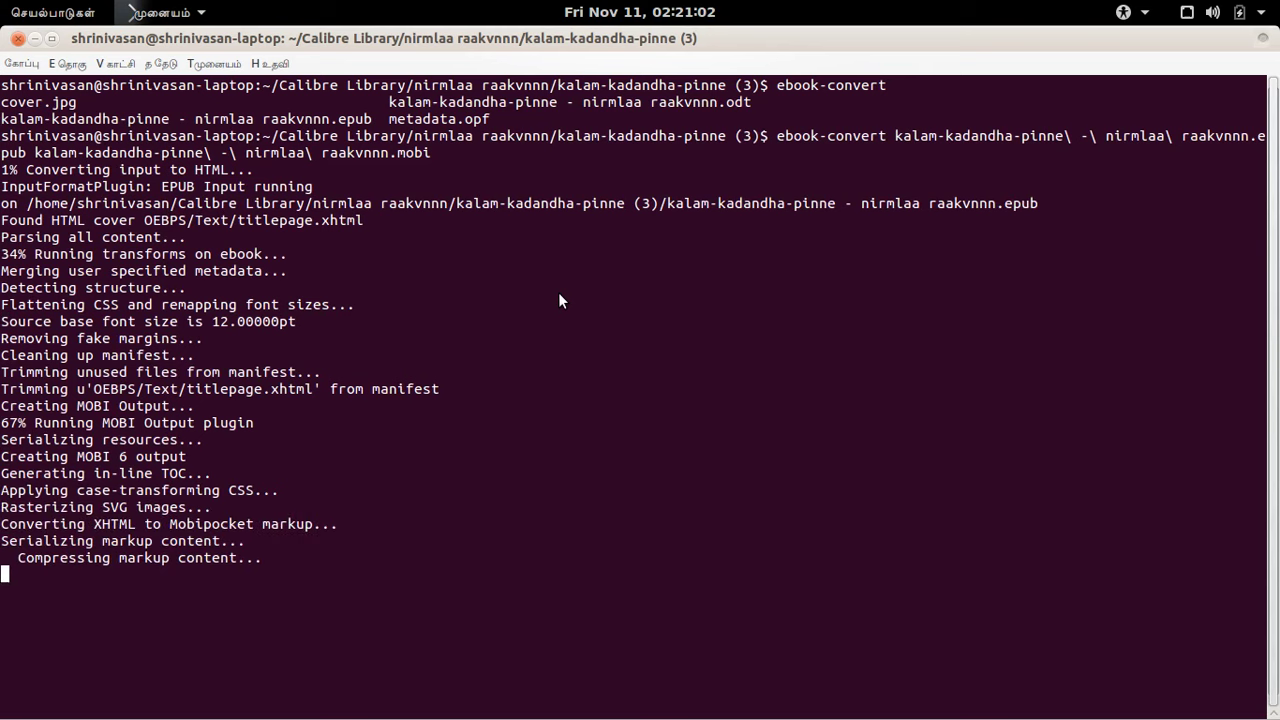
# Step: Clear the terminal and list the files in the book's folder with ls
pyautogui.hotkey('ctrl', 'l')
pyautogui.write('ls')
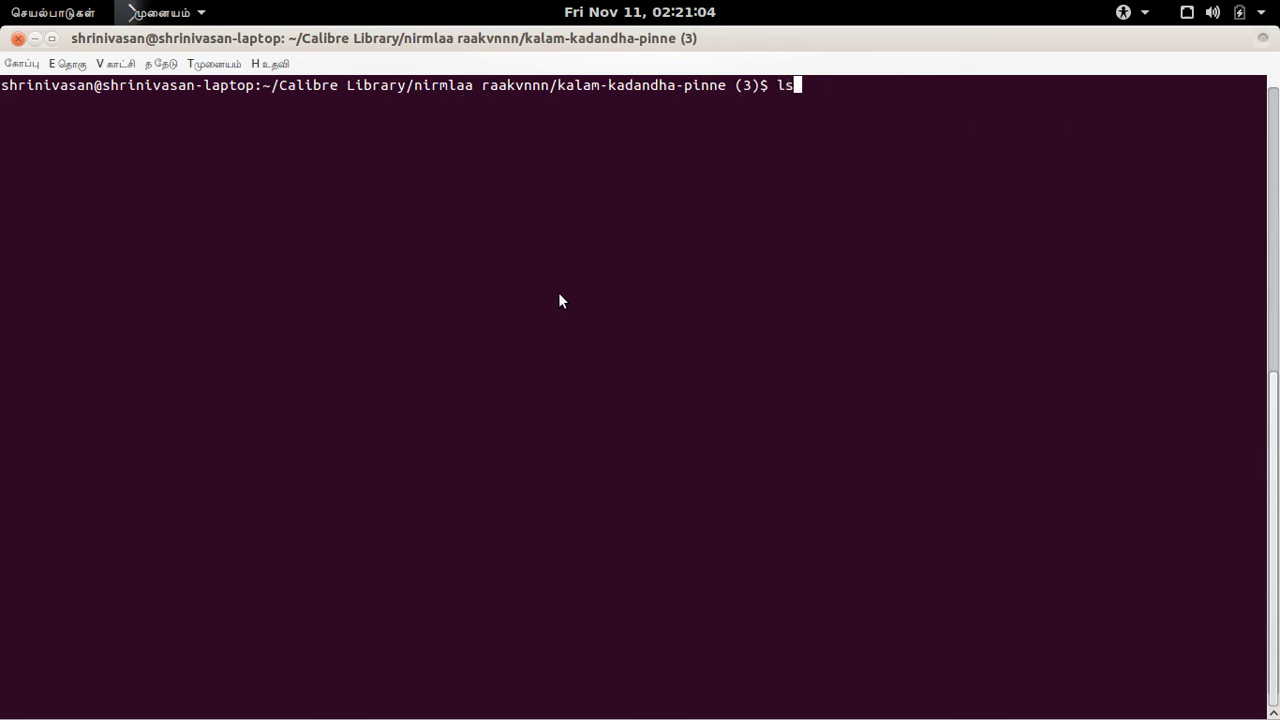
pyautogui.press('Return')
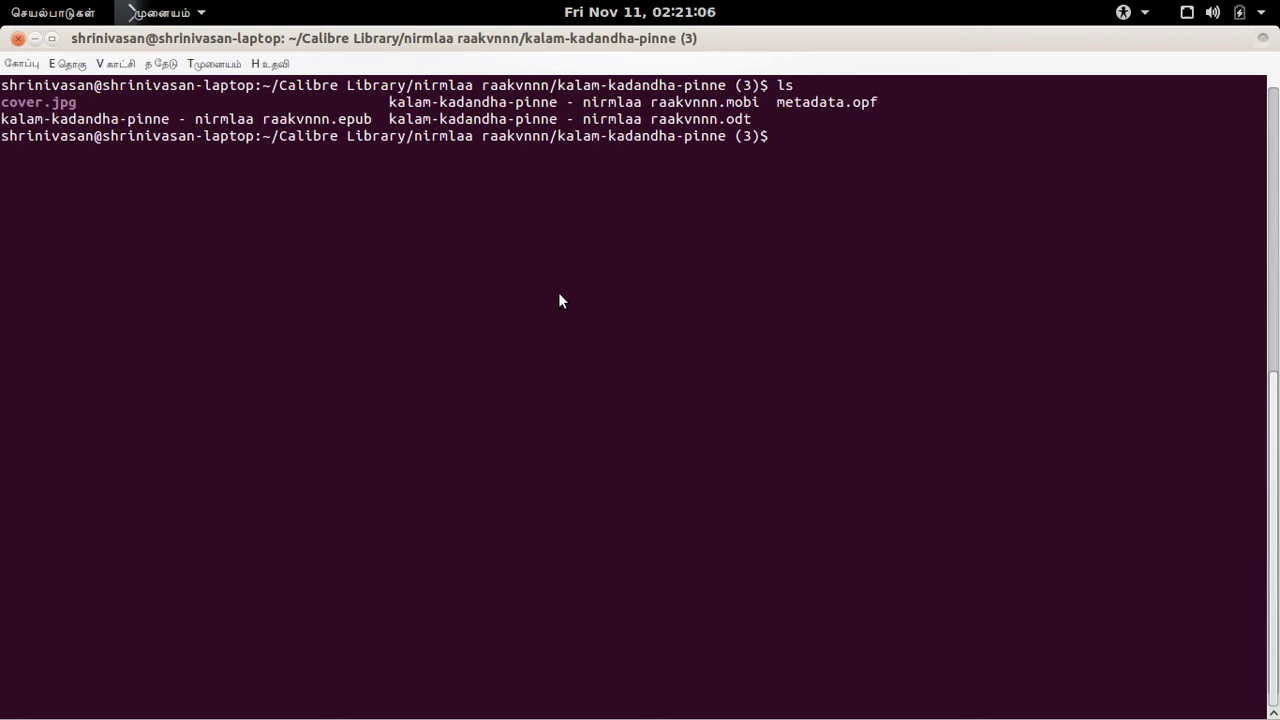
# Step: Switch to the file manager and place the book's EPUB and MOBI files in the Desktop folder
pyautogui.hotkey('alt', 'Tab')
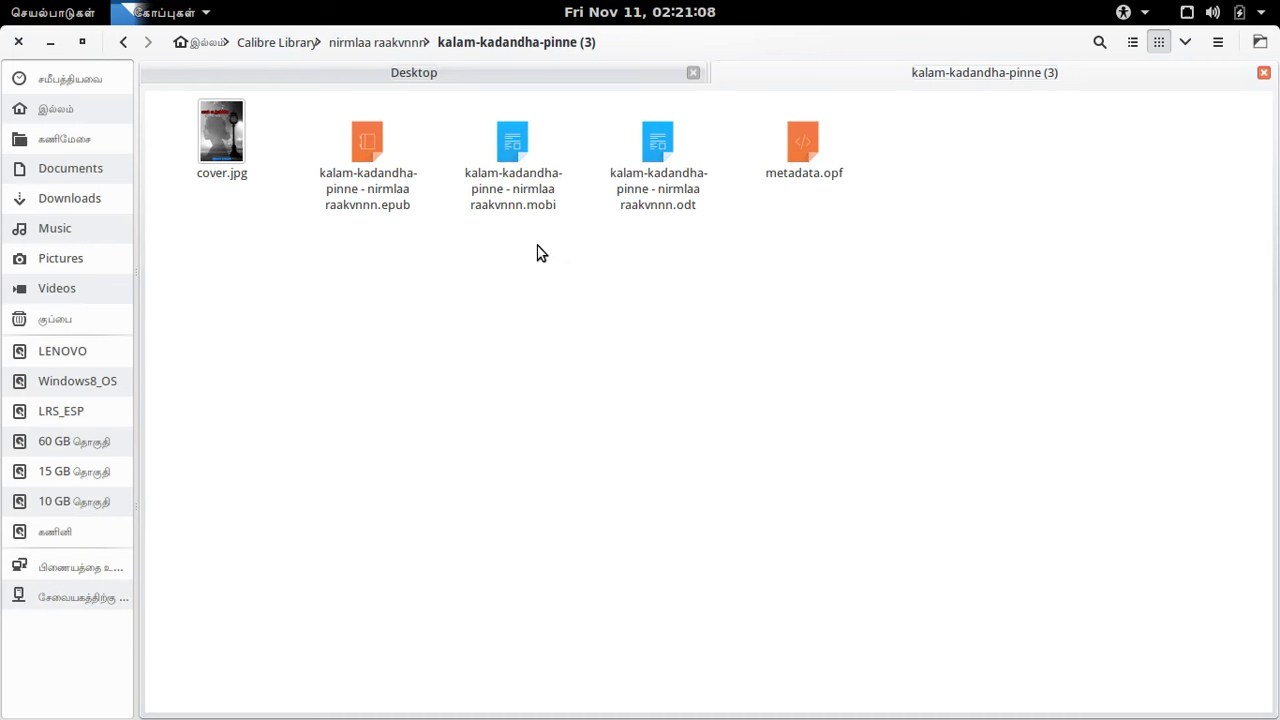
pyautogui.moveTo(551, 231); pyautogui.dragTo(463, 372)
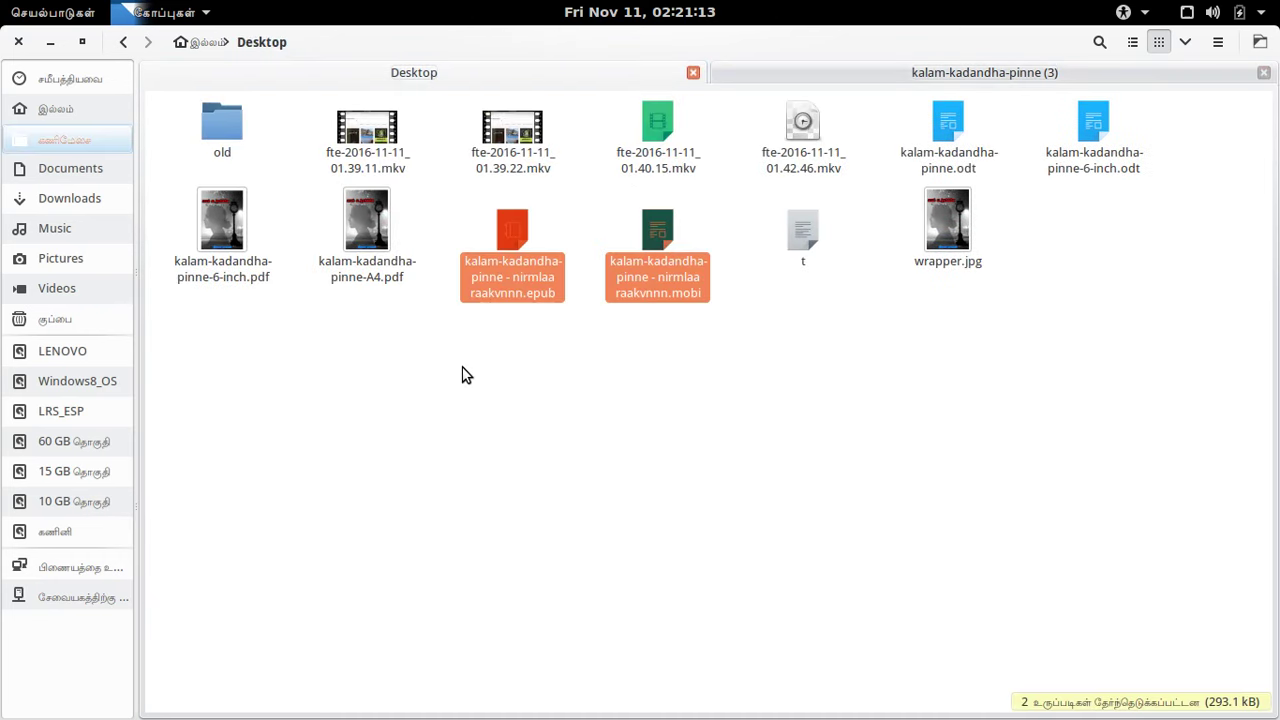
# Step: Create a folder named kalam-kadantha-pinne on the Desktop
pyautogui.rightClick(493, 420)
pyautogui.click(506, 427)
pyautogui.write('ka')
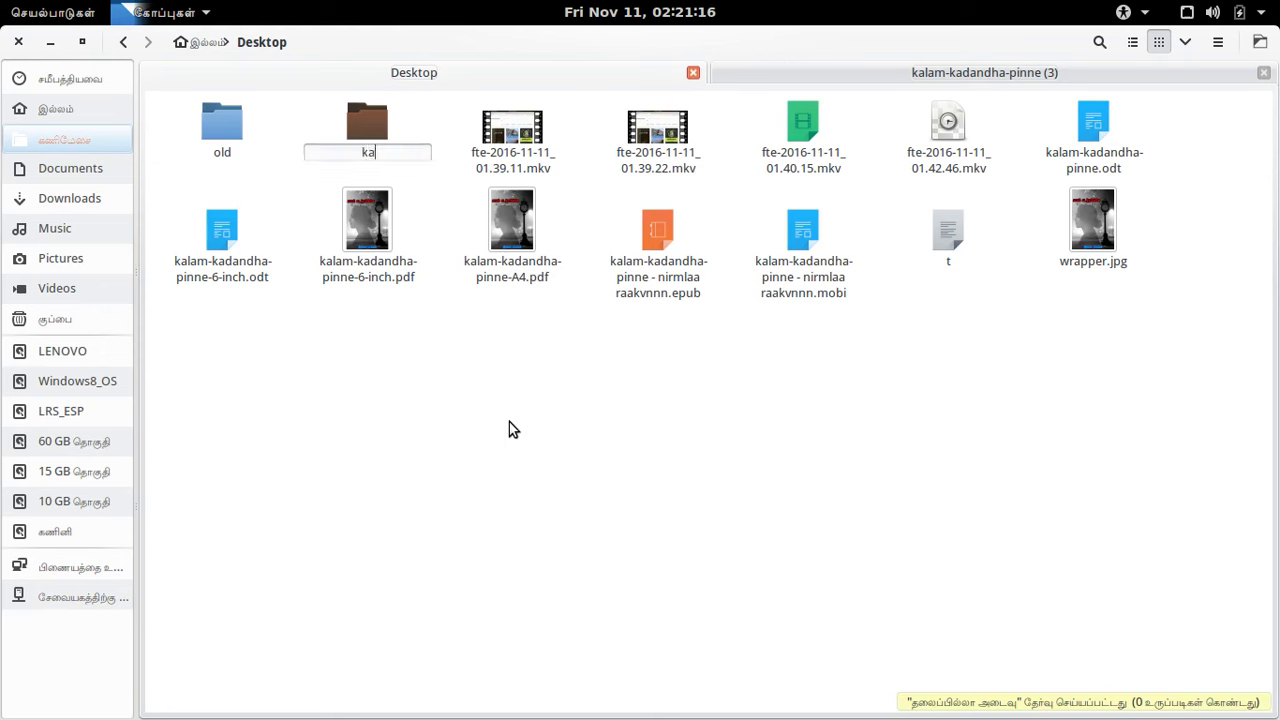
pyautogui.write('lam-kadantha-pinne')
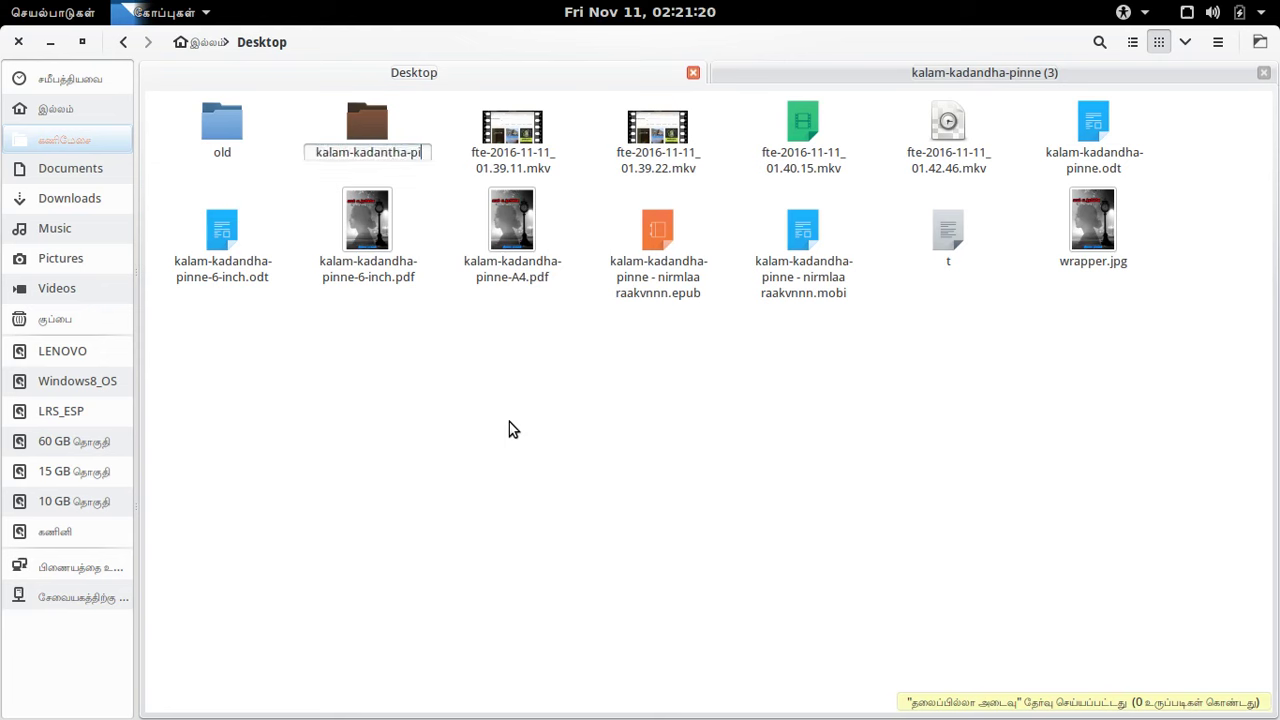
pyautogui.press('Return')
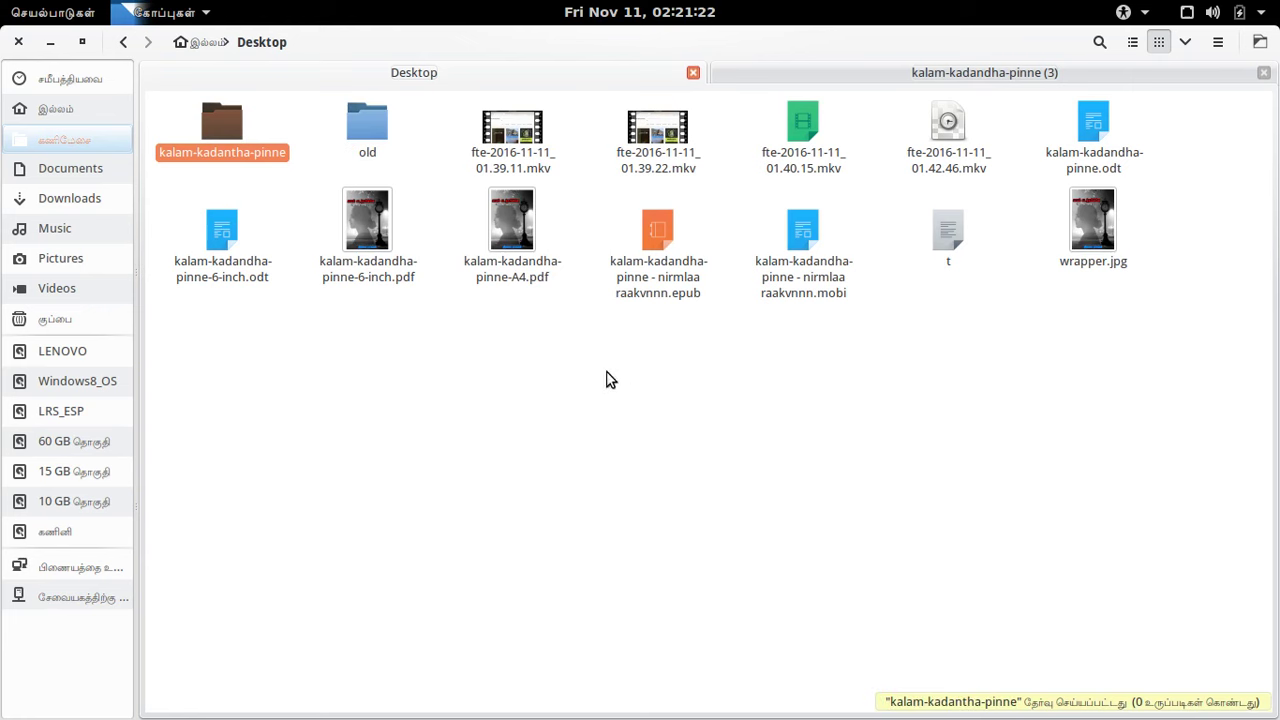
pyautogui.click(746, 379)
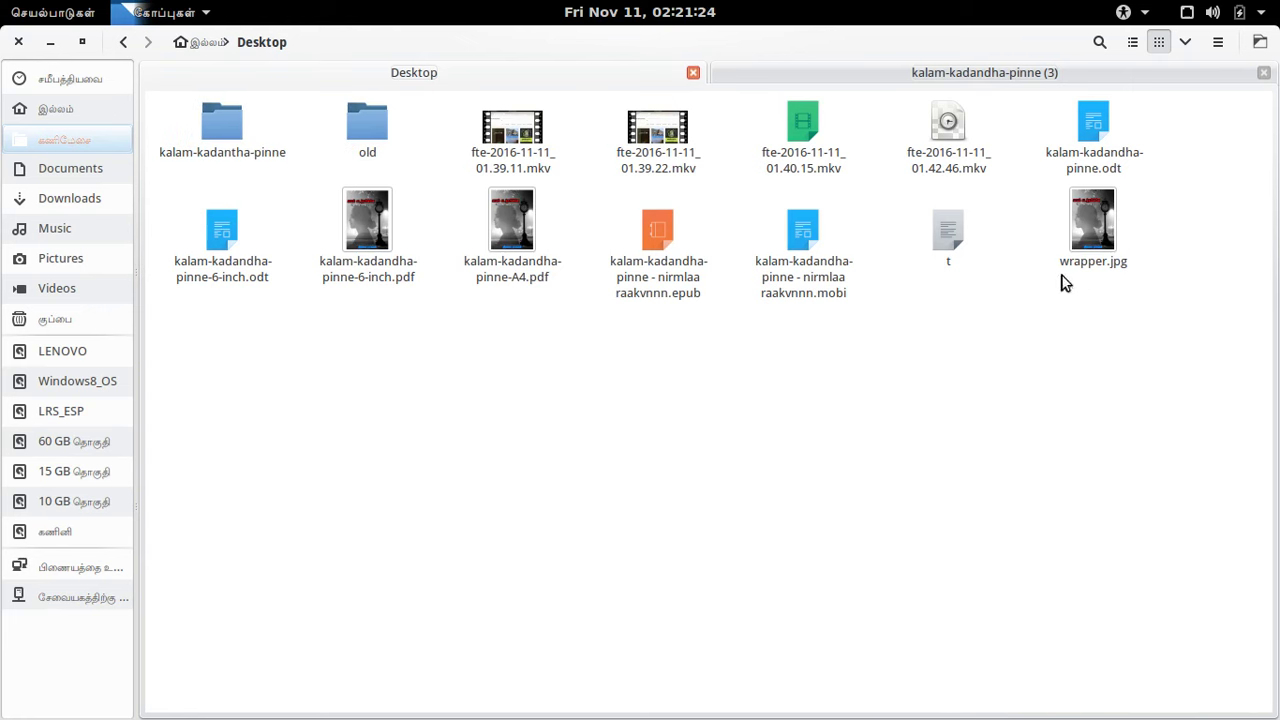
# Step: Move the book's two ODT files, two PDFs, EPUB, MOBI and wrapper.jpg into the kalam-kadantha-pinne folder and open that folder
pyautogui.click(1088, 248)
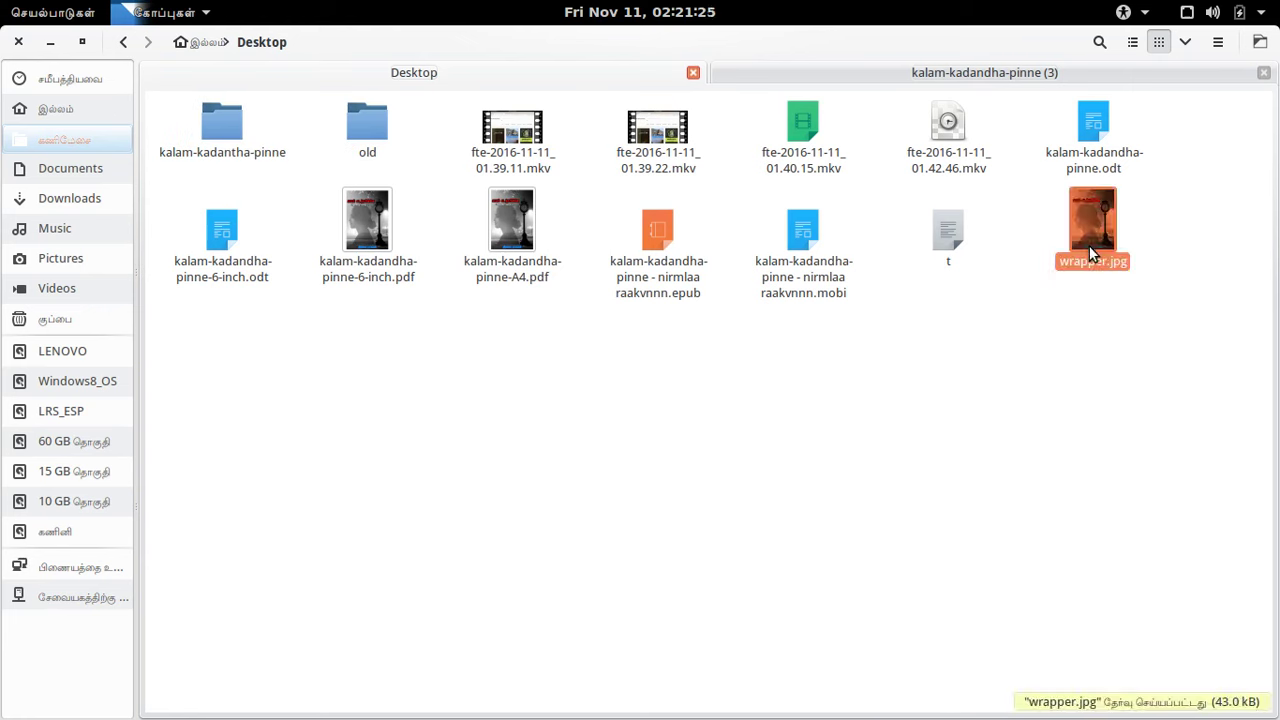
pyautogui.keyDown('ctrl'); pyautogui.click(805, 258); pyautogui.keyUp('ctrl')
pyautogui.keyDown('ctrl'); pyautogui.click(659, 242); pyautogui.keyUp('ctrl')
pyautogui.keyDown('ctrl'); pyautogui.click(512, 232); pyautogui.keyUp('ctrl')
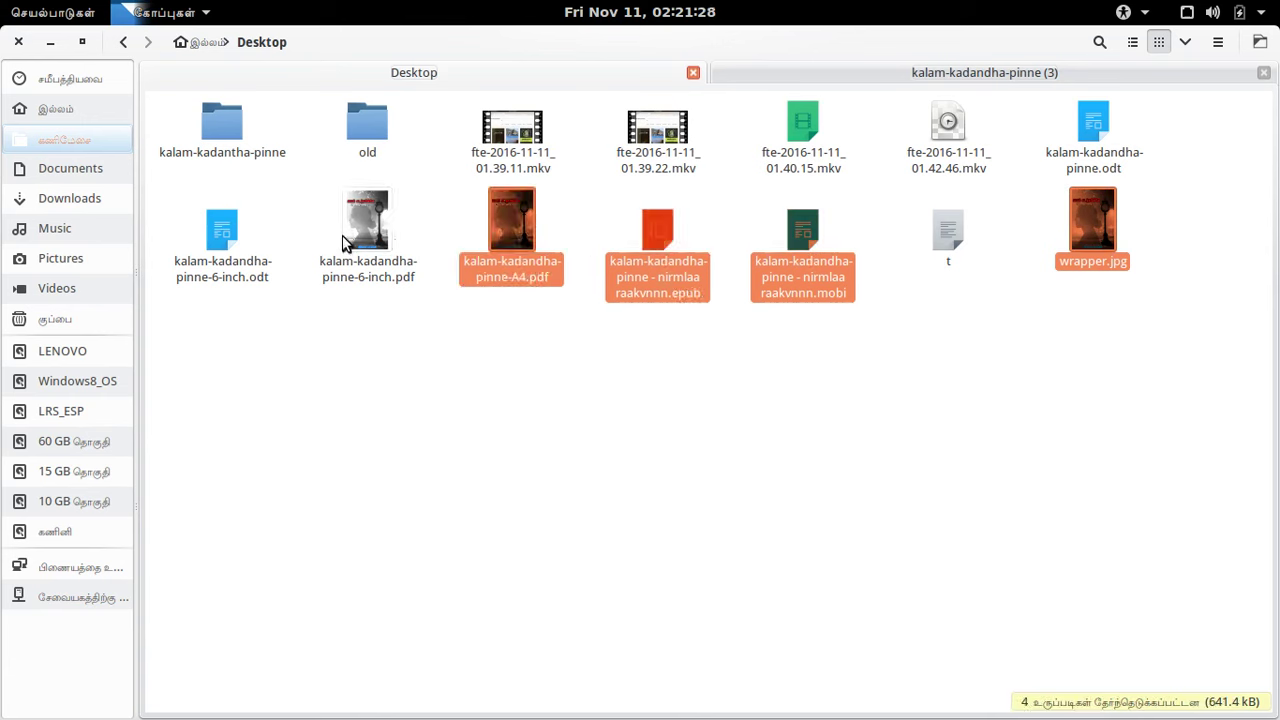
pyautogui.keyDown('ctrl'); pyautogui.click(240, 244); pyautogui.keyUp('ctrl')
pyautogui.keyDown('ctrl'); pyautogui.click(364, 241); pyautogui.keyUp('ctrl')
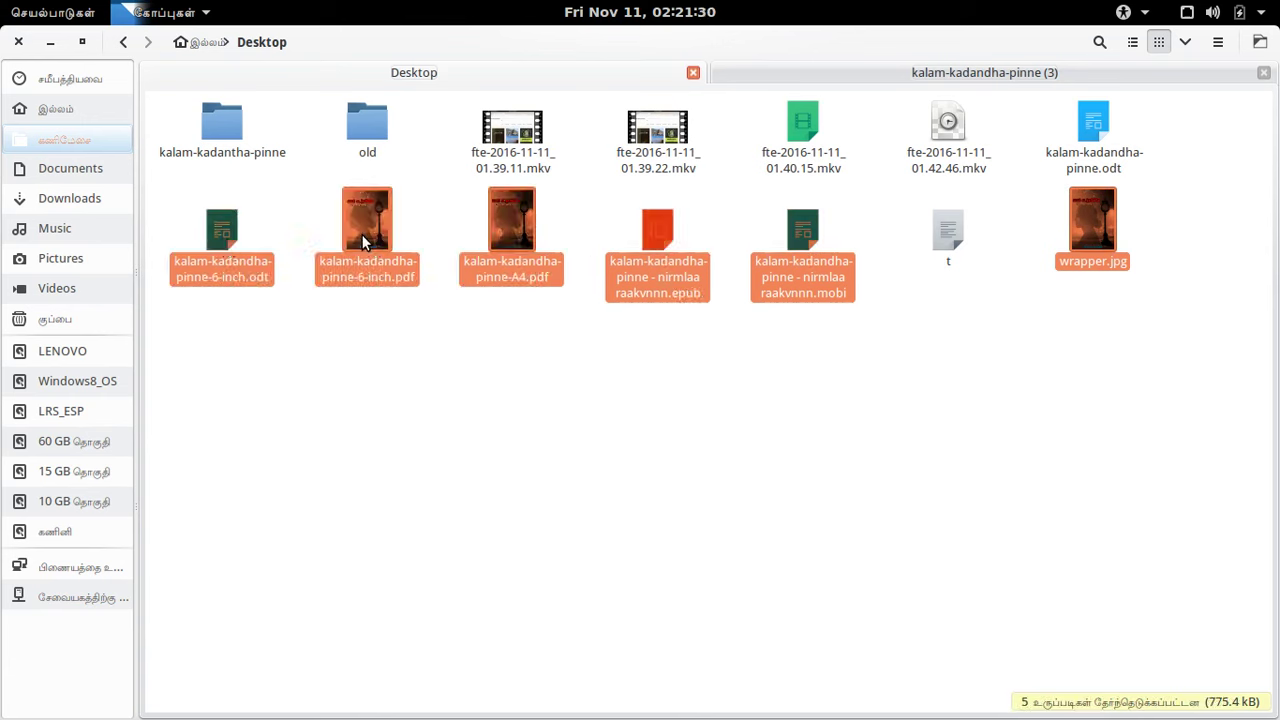
pyautogui.keyDown('ctrl'); pyautogui.click(1076, 131); pyautogui.keyUp('ctrl')
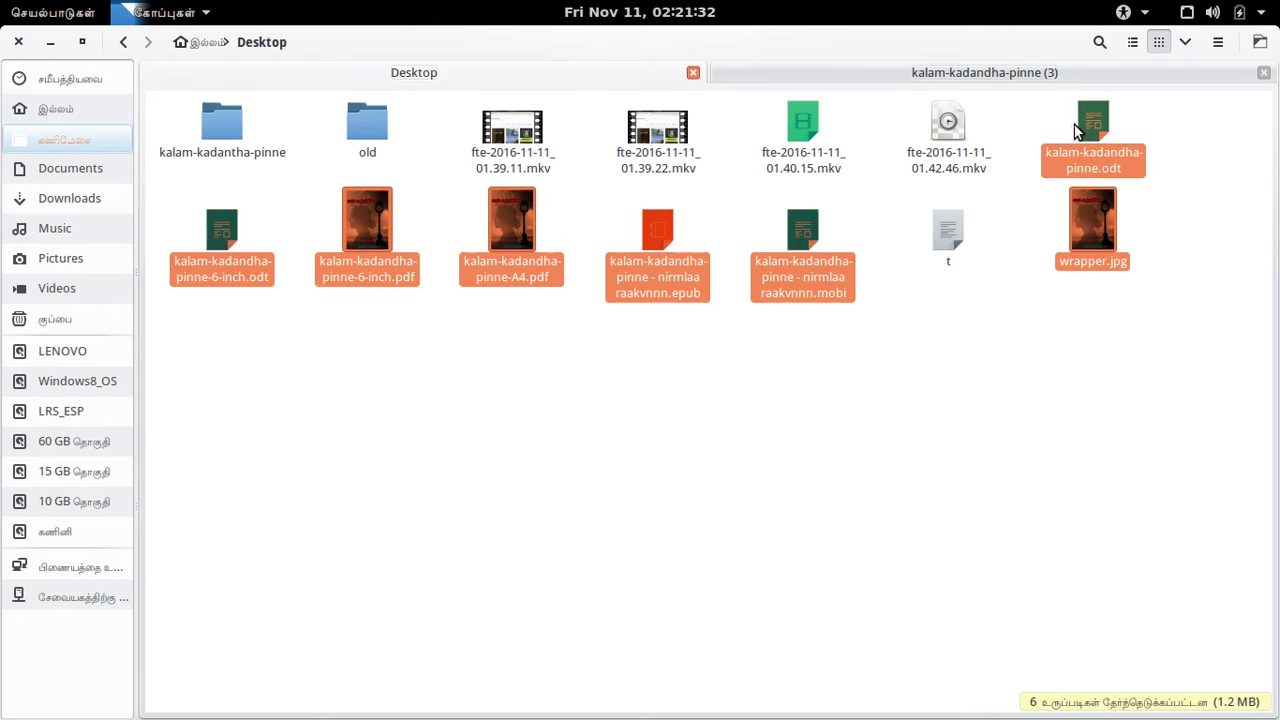
pyautogui.moveTo(234, 234); pyautogui.dragTo(229, 146)
pyautogui.doubleClick(224, 138)
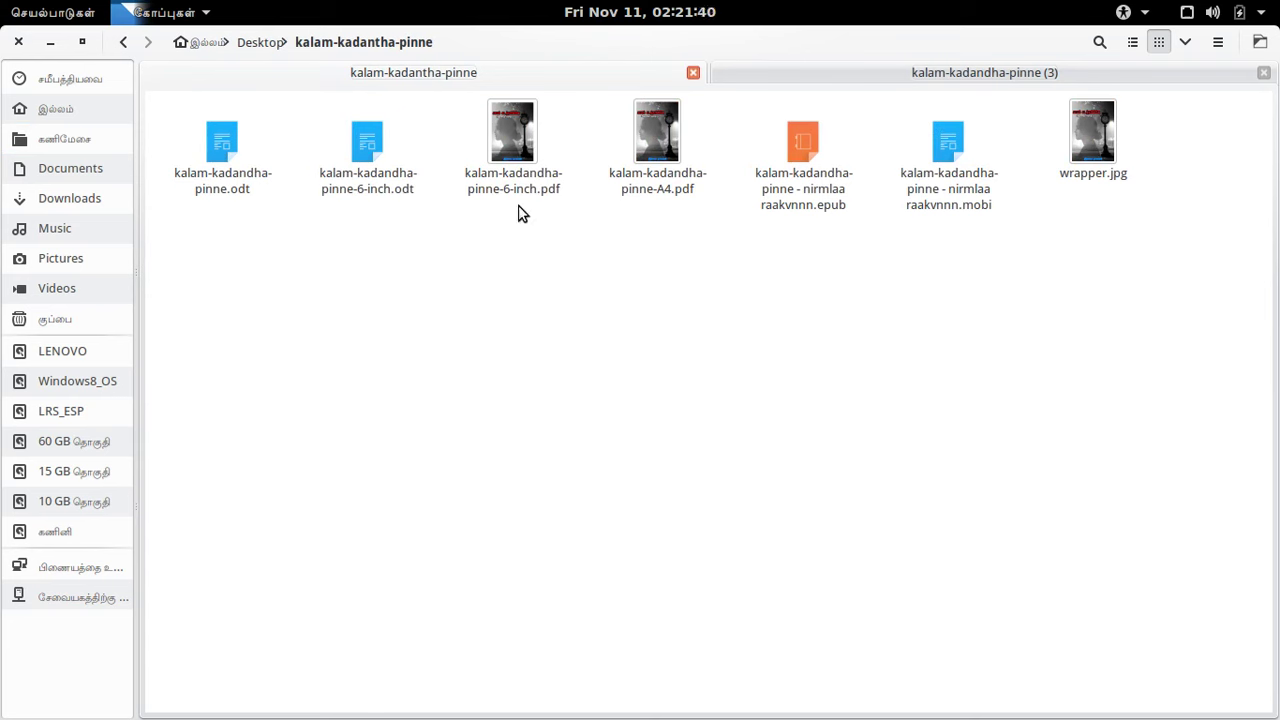
# Step: Rename the EPUB file to kalam-kadandha-pinne.epub by removing the author suffix from its name
pyautogui.click(803, 199)
pyautogui.press('F2')
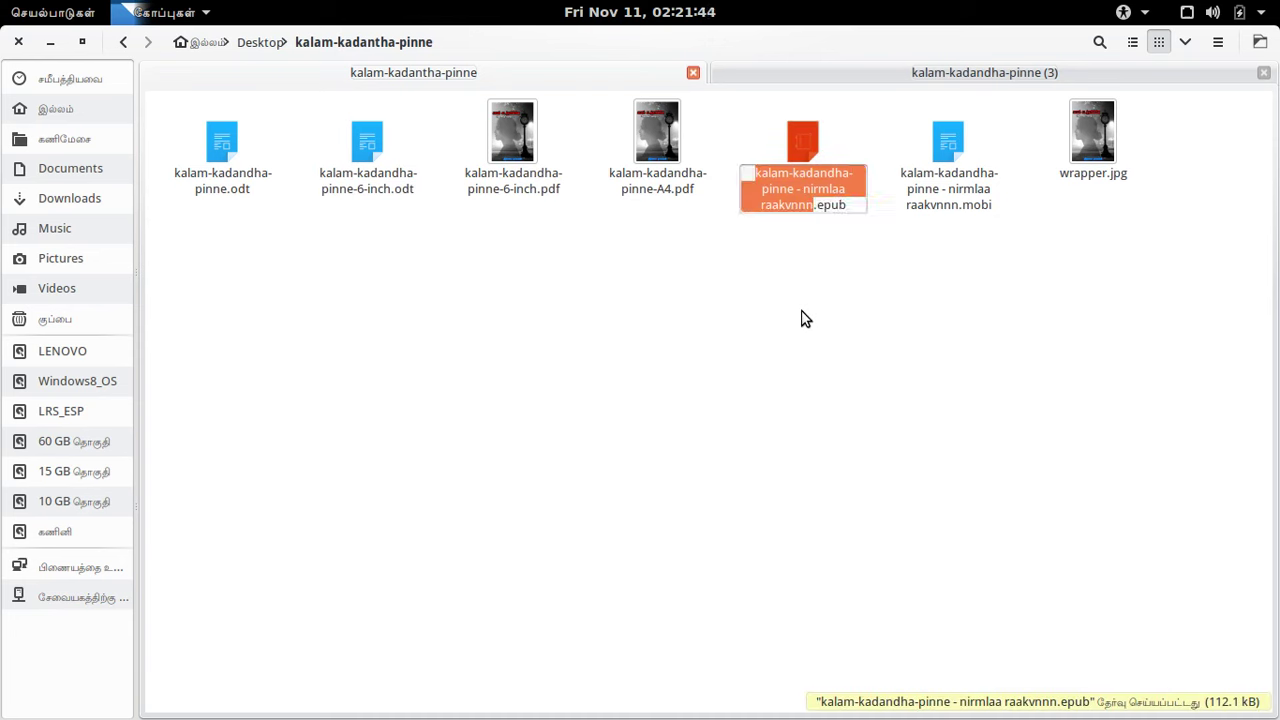
pyautogui.press('Right')
pyautogui.press('BackSpace')
pyautogui.press('BackSpace')
pyautogui.press('BackSpace')
pyautogui.press('BackSpace')
pyautogui.press('BackSpace')
pyautogui.press('BackSpace')
pyautogui.press('BackSpace')
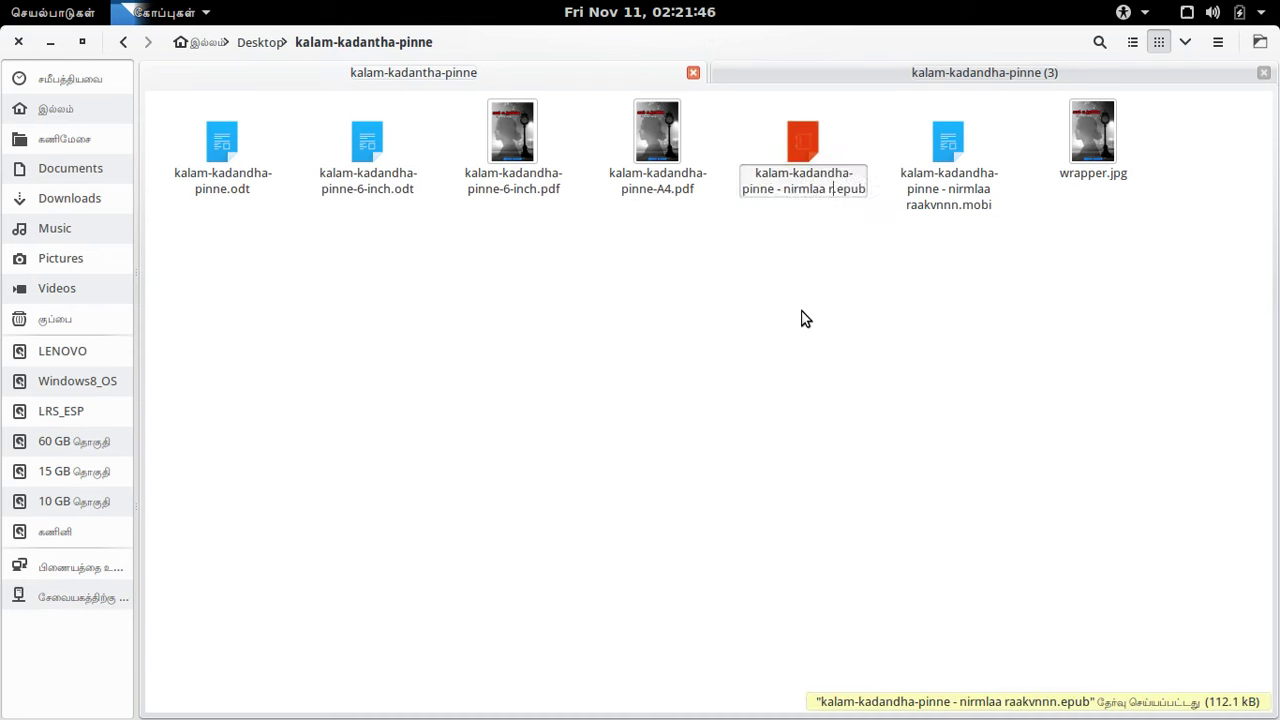
pyautogui.press('BackSpace')
pyautogui.press('BackSpace')
pyautogui.press('BackSpace')
pyautogui.press('BackSpace')
pyautogui.press('BackSpace')
pyautogui.press('BackSpace')
pyautogui.press('BackSpace')
pyautogui.press('BackSpace')
pyautogui.press('BackSpace')
pyautogui.press('BackSpace')
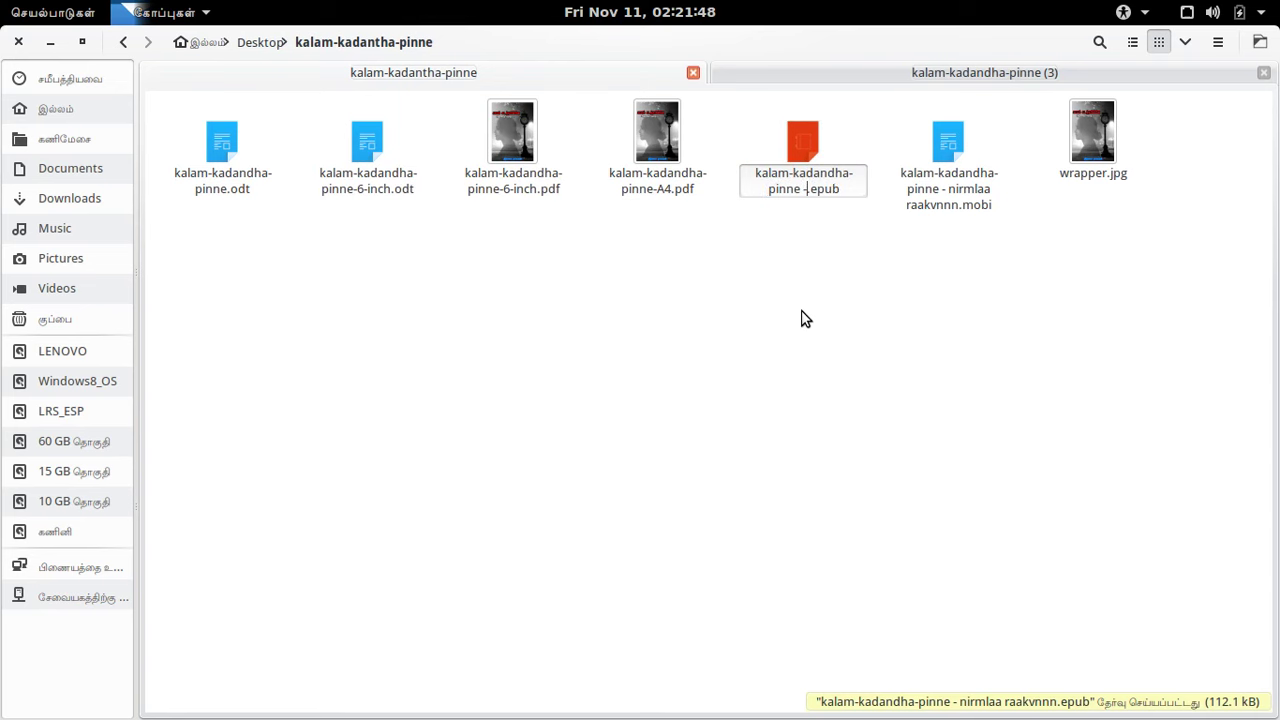
pyautogui.press('BackSpace')
pyautogui.press('BackSpace')
pyautogui.press('Return')
# Step: Rename the MOBI file to kalam-kadandha-pinne.mobi, removing the author suffix while keeping the extension
pyautogui.press('Right')
pyautogui.press('Right')
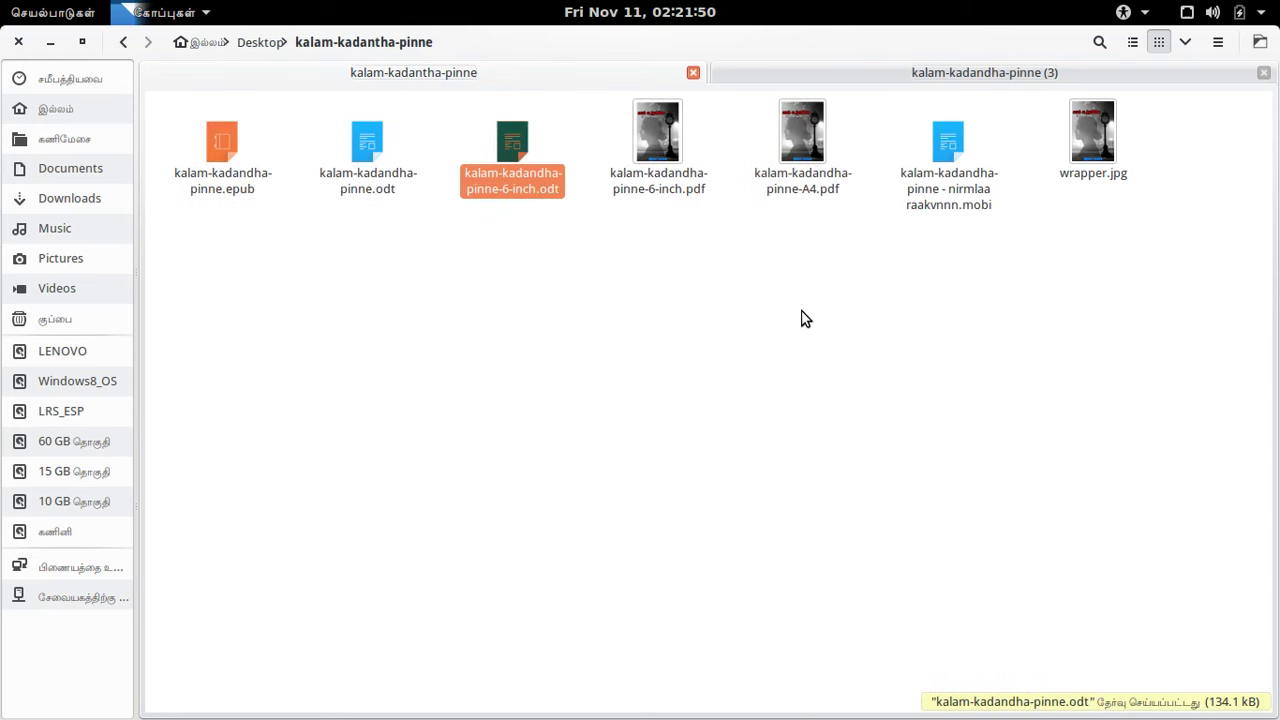
pyautogui.press('Right')
pyautogui.press('Right')
pyautogui.press('Right')
pyautogui.press('F2')
pyautogui.press('Right')
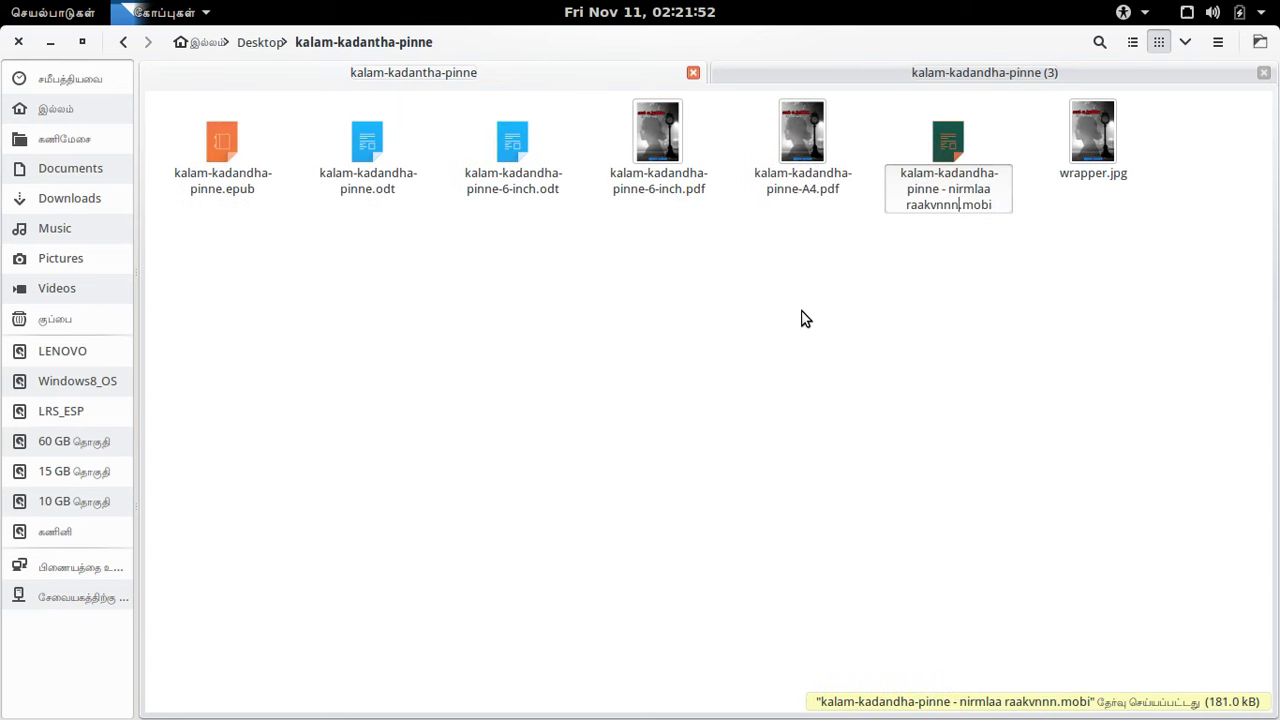
pyautogui.press('BackSpace')
pyautogui.press('BackSpace')
pyautogui.press('BackSpace')
pyautogui.press('BackSpace')
pyautogui.press('BackSpace')
pyautogui.press('BackSpace')
pyautogui.press('BackSpace')
pyautogui.press('BackSpace')
pyautogui.press('BackSpace')
pyautogui.press('BackSpace')
pyautogui.press('BackSpace')
pyautogui.press('BackSpace')
pyautogui.press('BackSpace')
pyautogui.press('BackSpace')
pyautogui.press('BackSpace')
pyautogui.press('BackSpace')
pyautogui.press('BackSpace')
pyautogui.press('BackSpace')
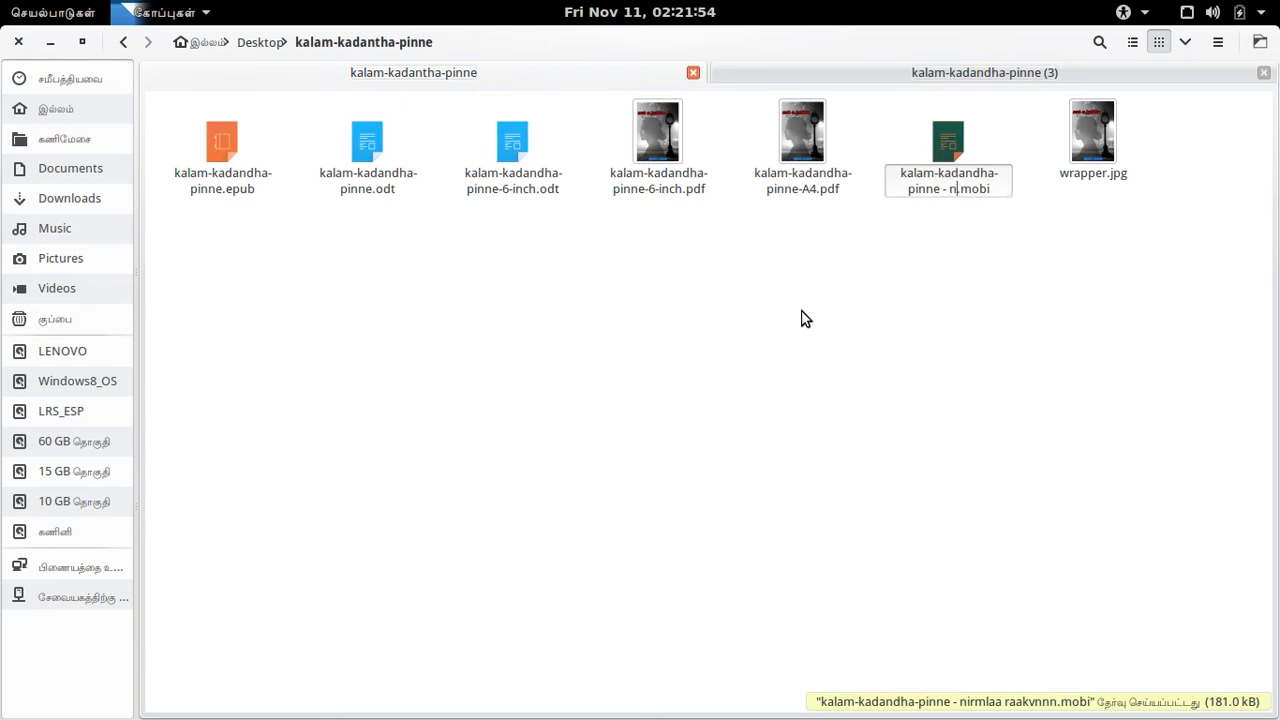
pyautogui.press('BackSpace')
pyautogui.press('Return')
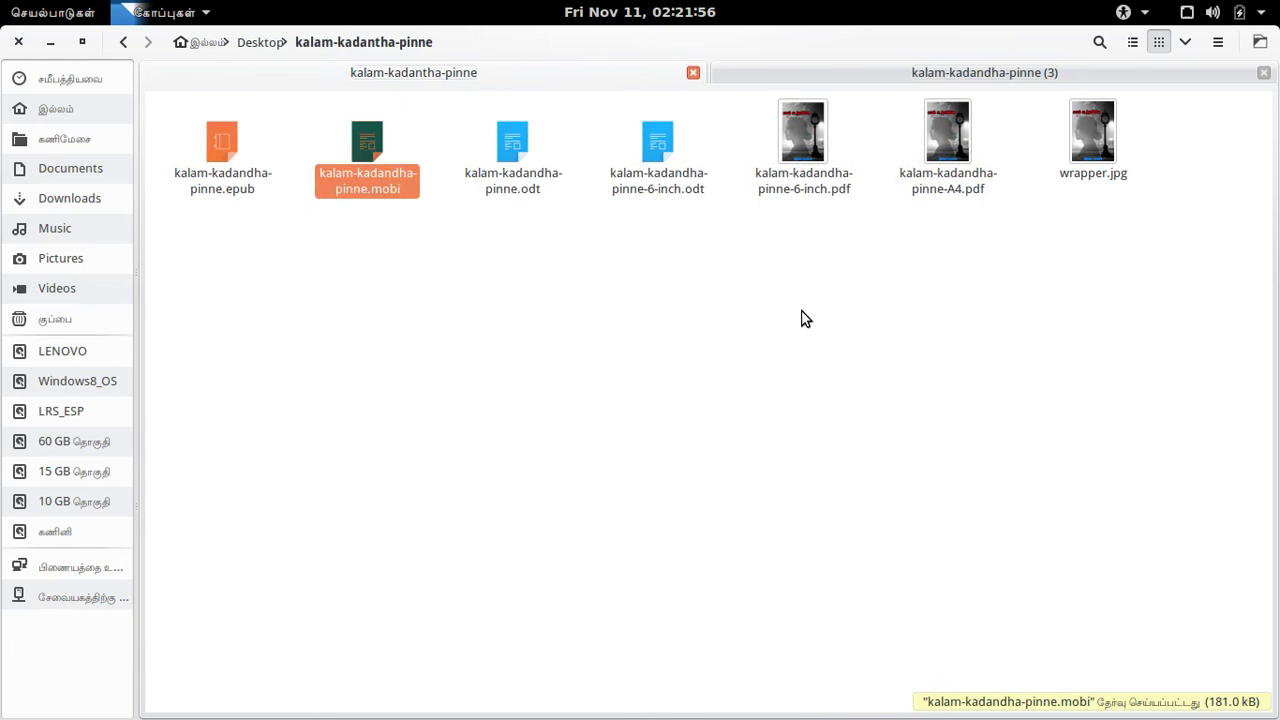
pyautogui.click(805, 318)
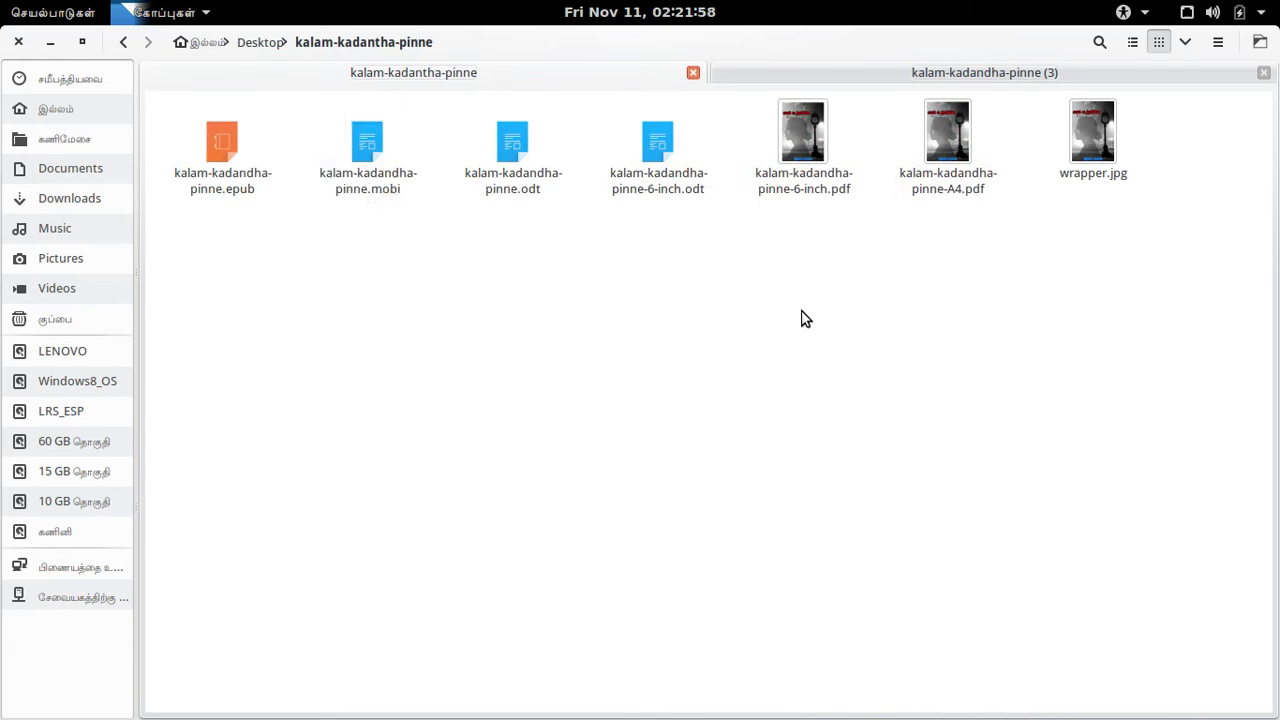
# Step: Switch to Firefox and go to the end of the book's cover-image topic in Google Groups, at the wrapper.jpg attachment
pyautogui.hotkey('alt', 'Tab')
pyautogui.hotkey('alt', 'Tab')
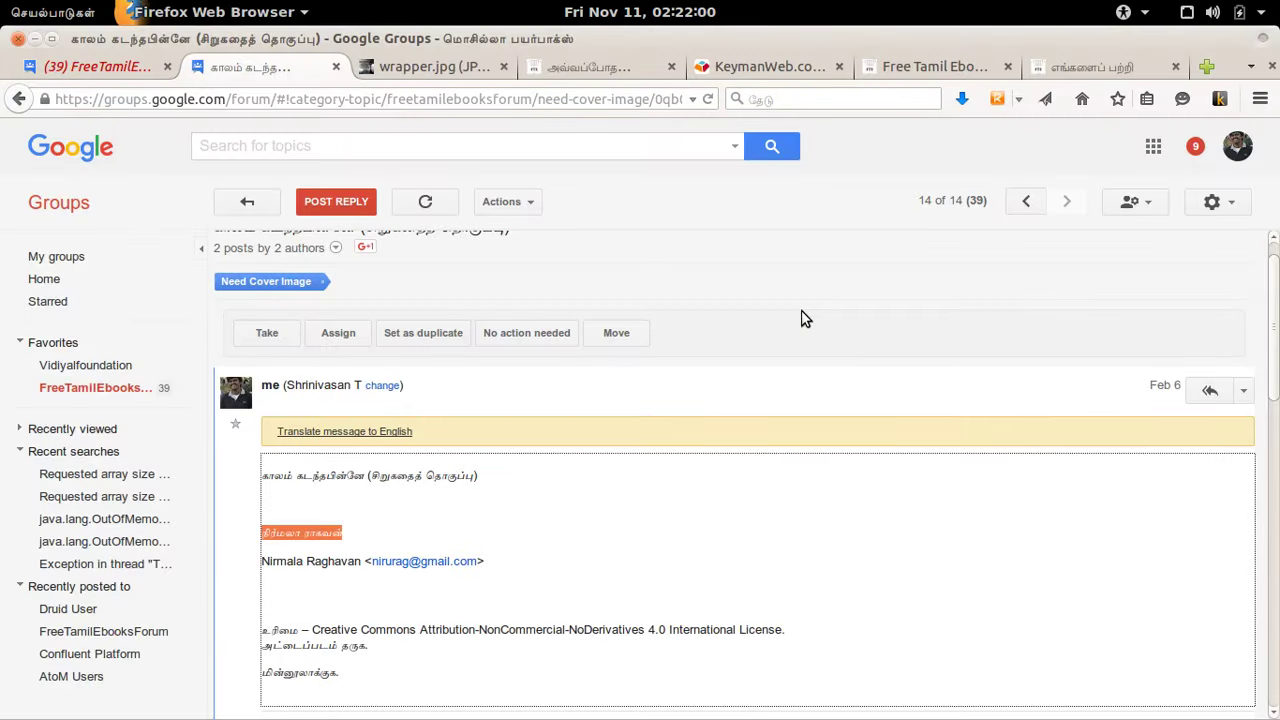
pyautogui.scroll(-10, 680, 287)
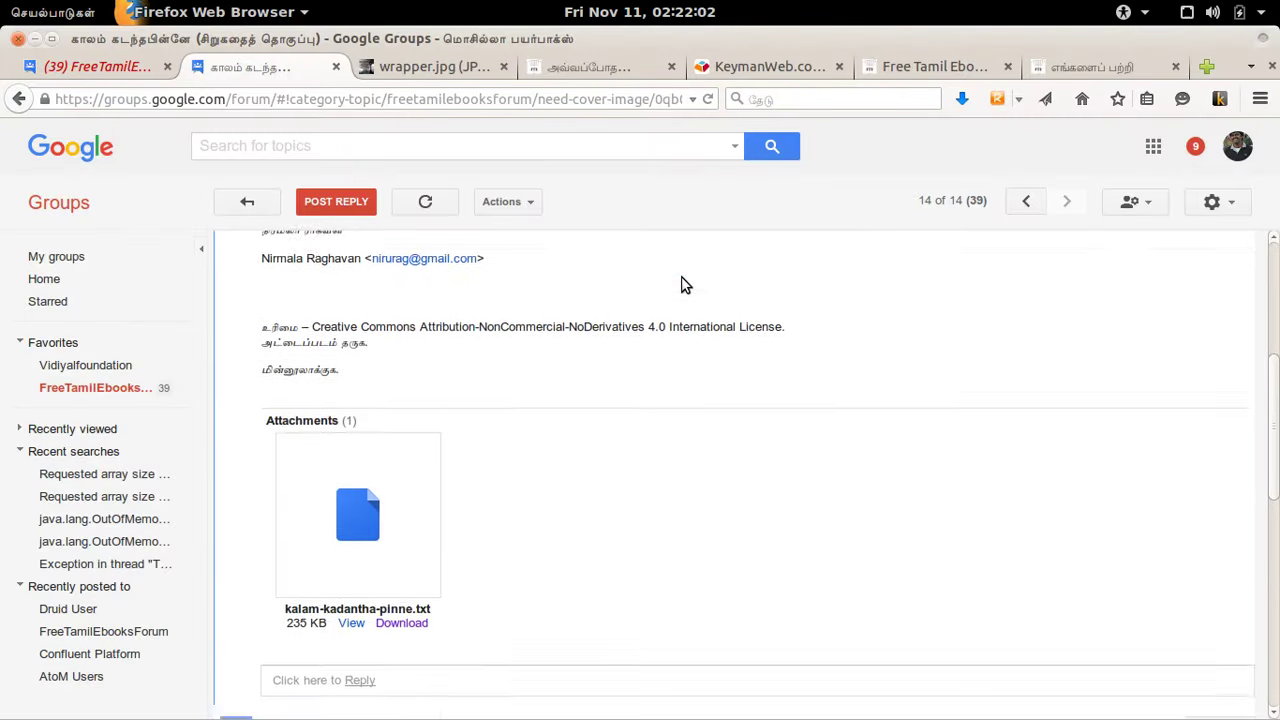
pyautogui.scroll(-1, 683, 290)
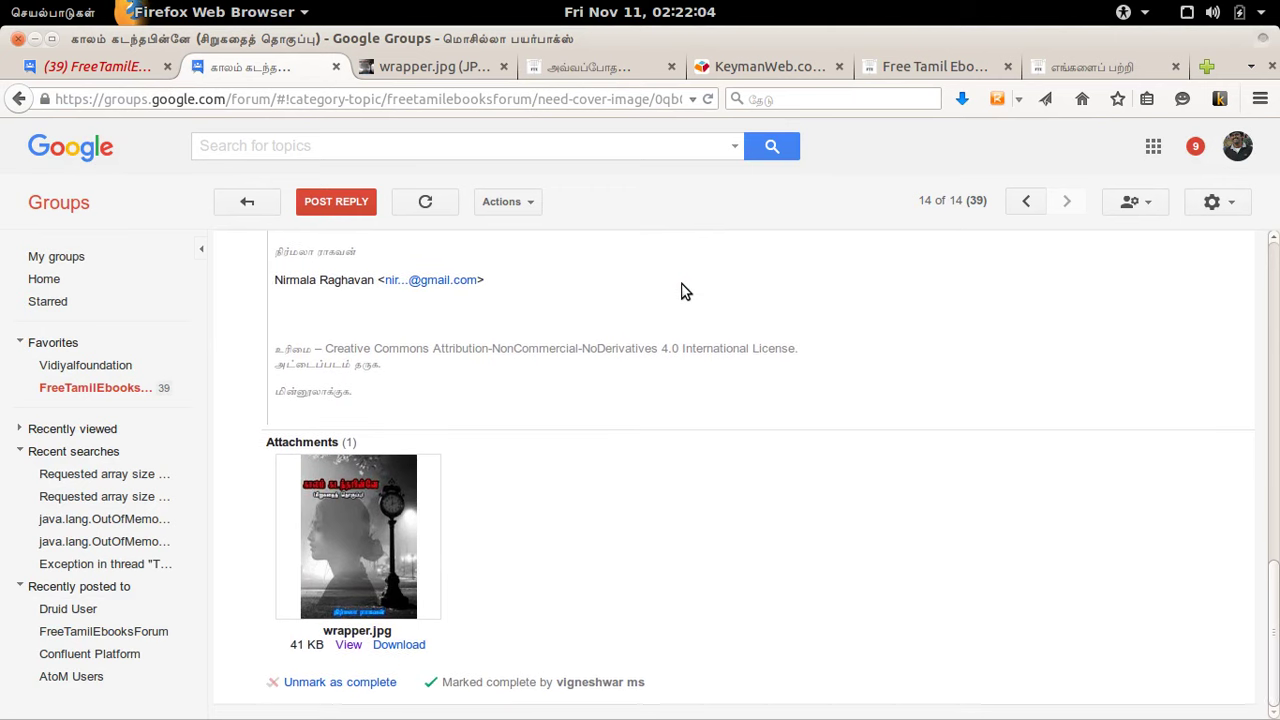